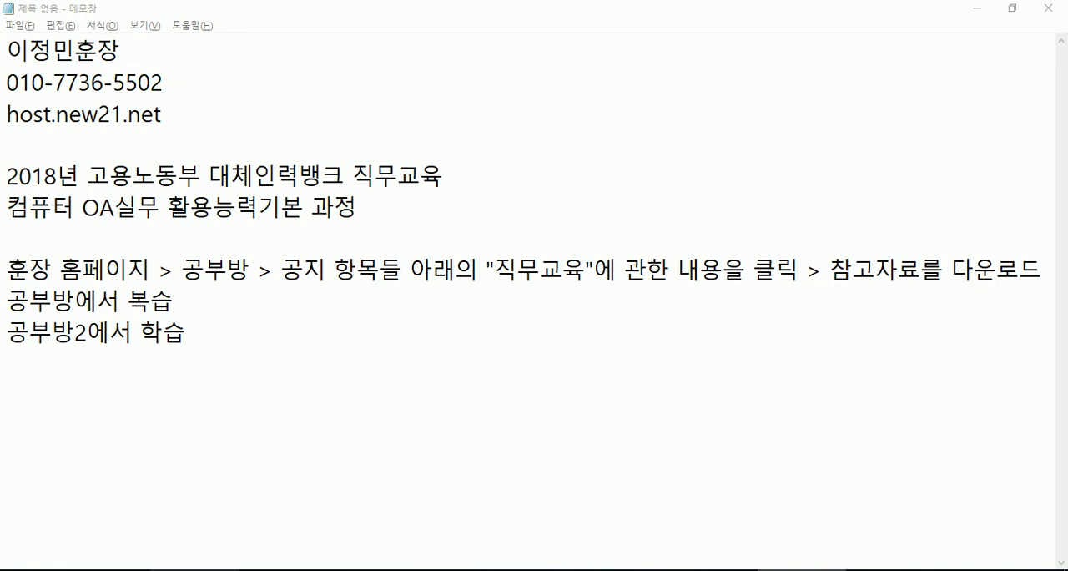
- Switch to the browser and open the 공부방 board to find the 컴퓨터 OA실무 활용능력_기본 posts
{"action": "left_click", "coordinate": [219, 570]}
{"action": "left_click", "coordinate": [944, 80]}
{"action": "scroll", "coordinate": [333, 267], "scroll_direction": "down", "scroll_amount": 5}
{"action": "scroll", "coordinate": [333, 267], "scroll_direction": "down", "scroll_amount": 10}
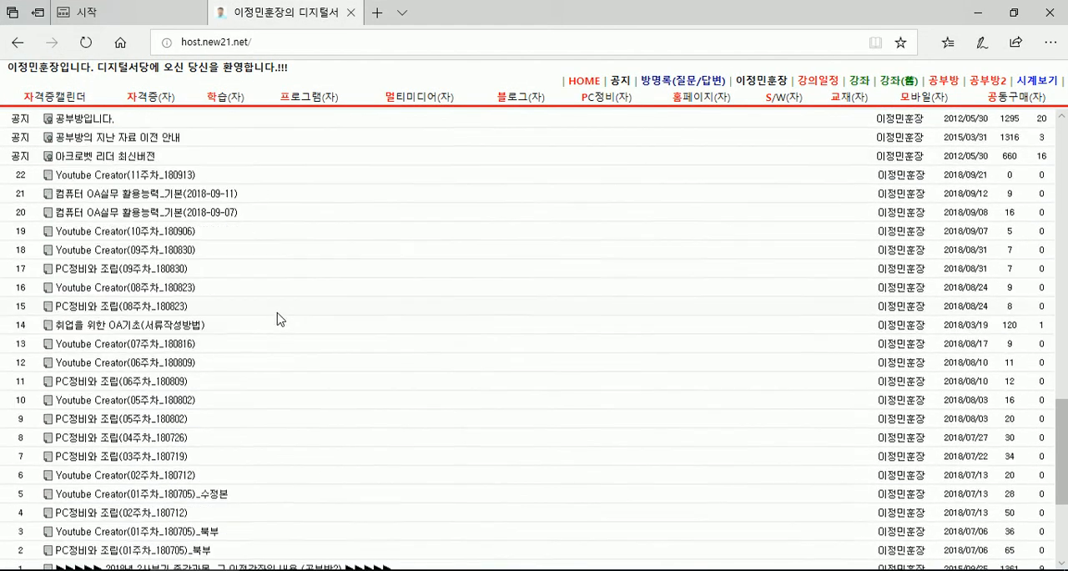
{"action": "left_click_drag", "start_coordinate": [238, 264], "coordinate": [140, 264]}
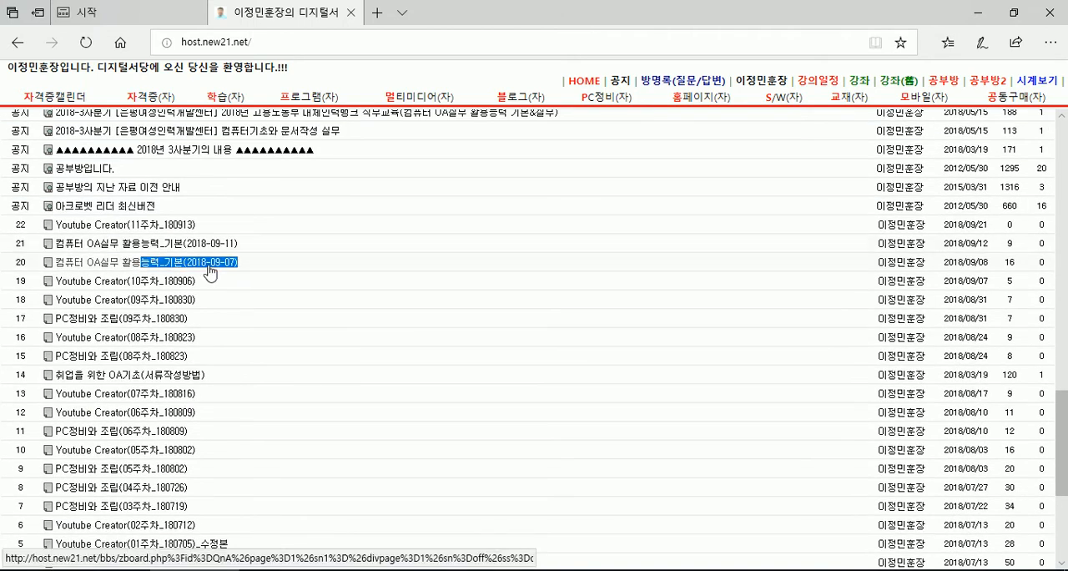
- Open the post 컴퓨터 OA실무 활용능력_기본(2018-09-07) and look through its content down to the lecture link
{"action": "left_click", "coordinate": [209, 267]}
{"action": "scroll", "coordinate": [234, 270], "scroll_direction": "down", "scroll_amount": 5}
{"action": "scroll", "coordinate": [100, 287], "scroll_direction": "down", "scroll_amount": 6}
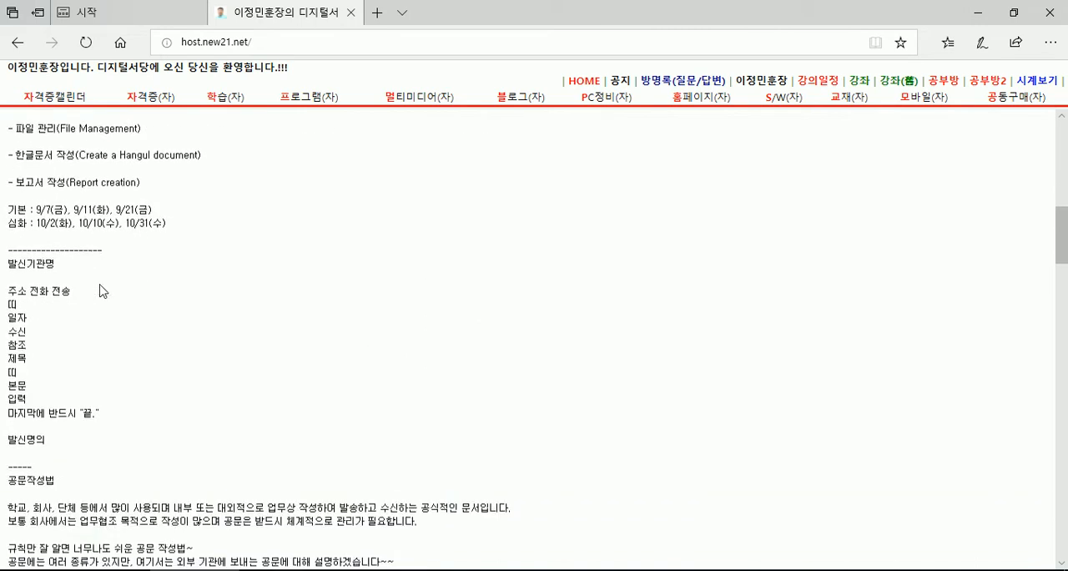
{"action": "scroll", "coordinate": [60, 286], "scroll_direction": "down", "scroll_amount": 10}
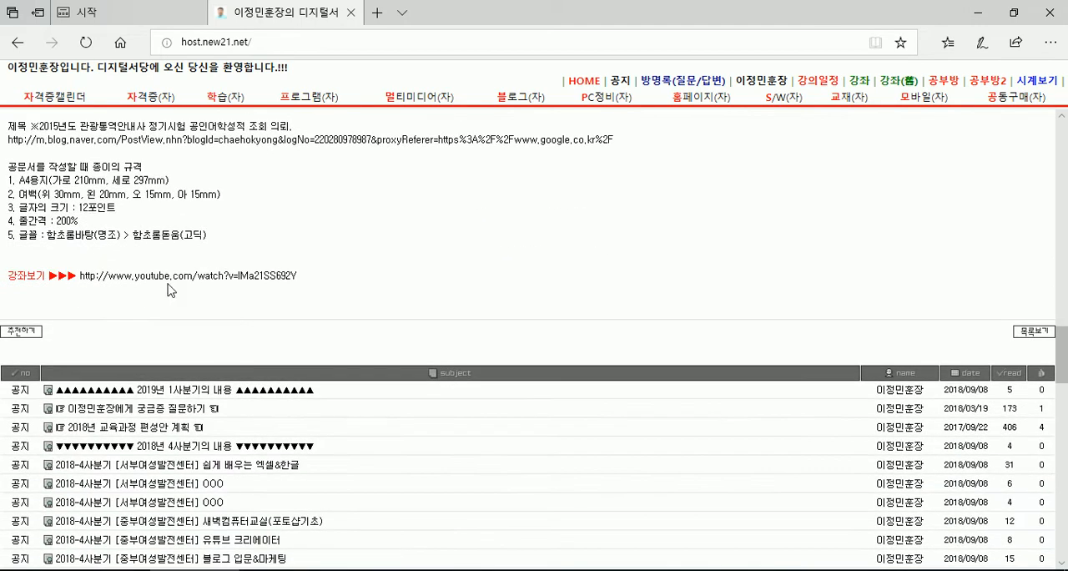
{"action": "scroll", "coordinate": [203, 287], "scroll_direction": "down", "scroll_amount": 10}
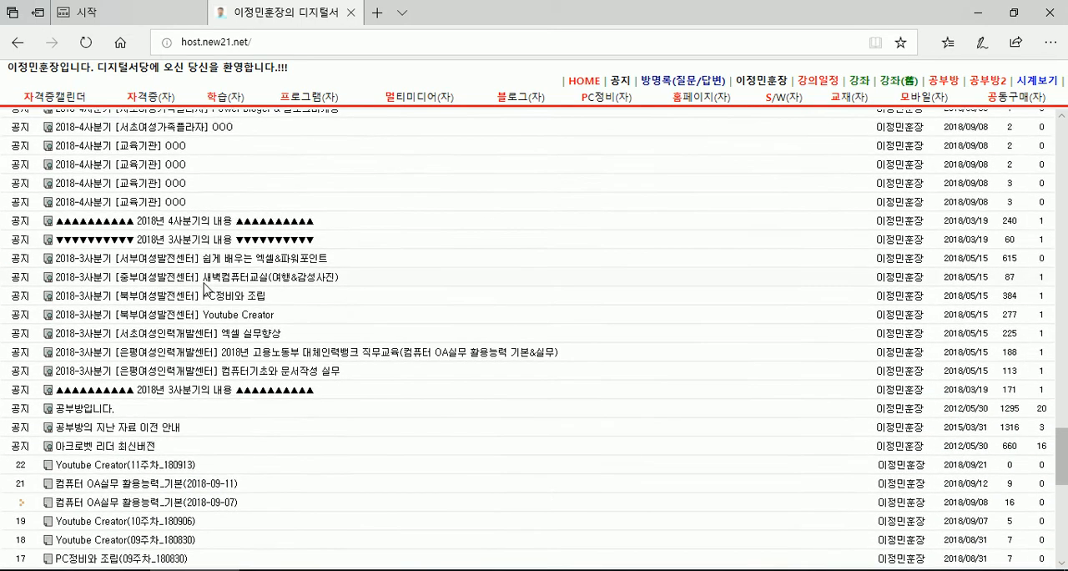
- Open the post 컴퓨터 OA실무 활용능력_기본(2018-09-11) from the board list and review its notes and lecture link
{"action": "scroll", "coordinate": [203, 286], "scroll_direction": "down", "scroll_amount": 1}
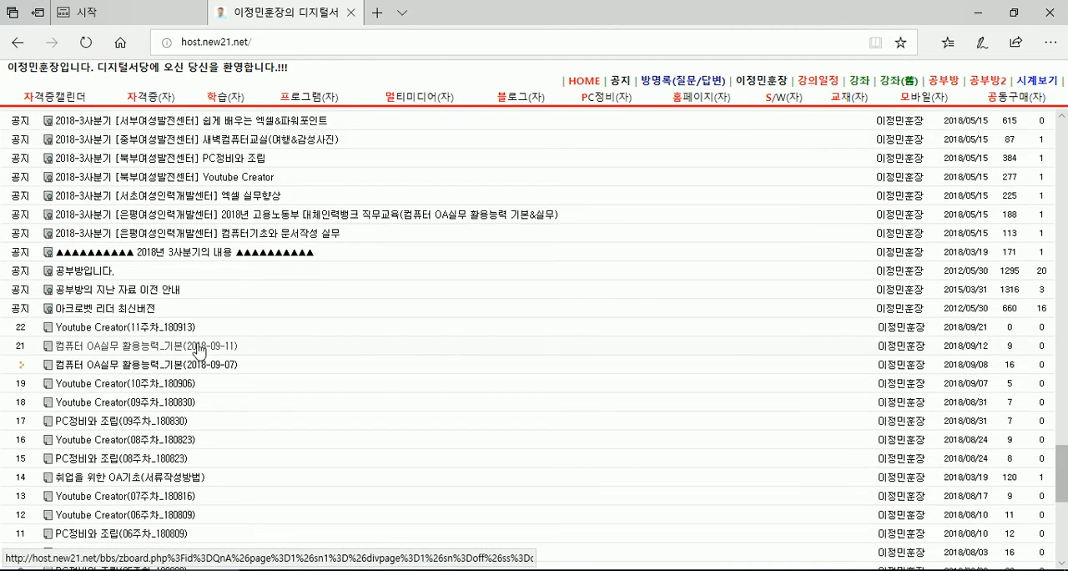
{"action": "left_click", "coordinate": [191, 351]}
{"action": "scroll", "coordinate": [53, 294], "scroll_direction": "down", "scroll_amount": 10}
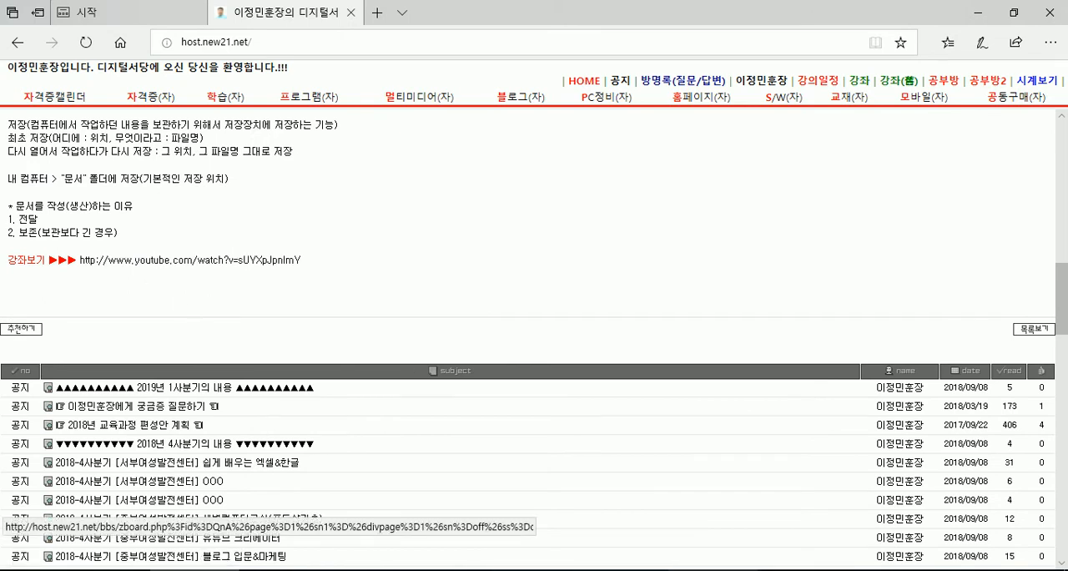
- Return to the Notepad notes and add the line "공문서 작성 방법과 보고서 작성 방법" below the existing text, after some blank lines
{"action": "key", "text": "alt+Tab"}
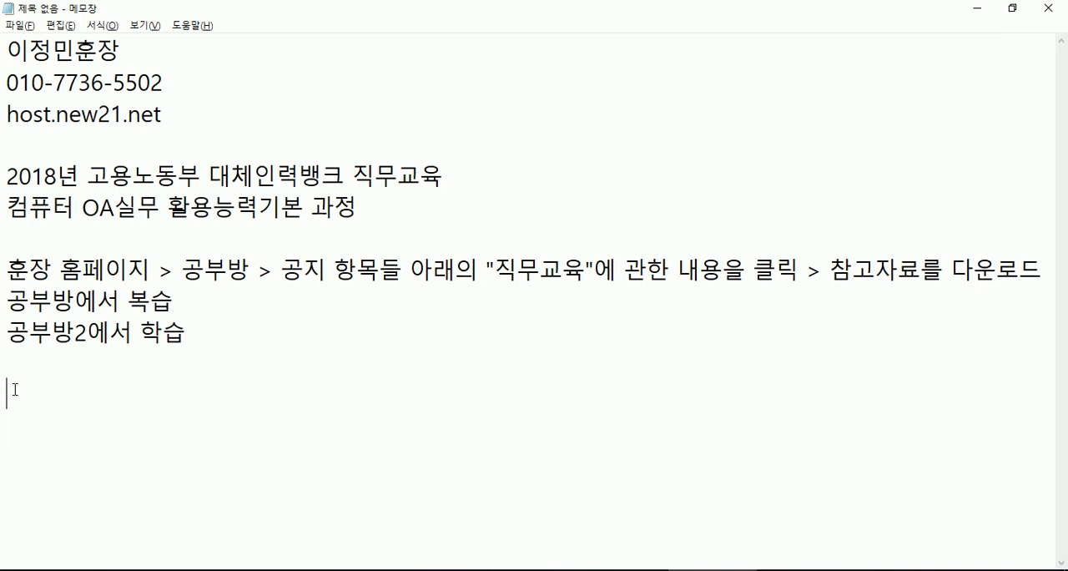
{"action": "key", "text": "Return"}
{"action": "key", "text": "Return"}
{"action": "key", "text": "Return"}
{"action": "key", "text": "Return"}
{"action": "key", "text": "Return"}
{"action": "key", "text": "Return"}
{"action": "key", "text": "Return"}
{"action": "key", "text": "Return"}
{"action": "key", "text": "Return"}
{"action": "key", "text": "Return"}
{"action": "key", "text": "Return"}
{"action": "key", "text": "Return"}
{"action": "key", "text": "Return"}
{"action": "key", "text": "Return"}
{"action": "key", "text": "Return"}
{"action": "left_click", "coordinate": [14, 83]}
{"action": "type", "text": "공ㅁ"}
{"action": "type", "text": "문서 작성 방ㅂ"}
{"action": "type", "text": "법과 보곳"}
{"action": "type", "text": "서 작성 방법"}
{"action": "key", "text": "Return"}
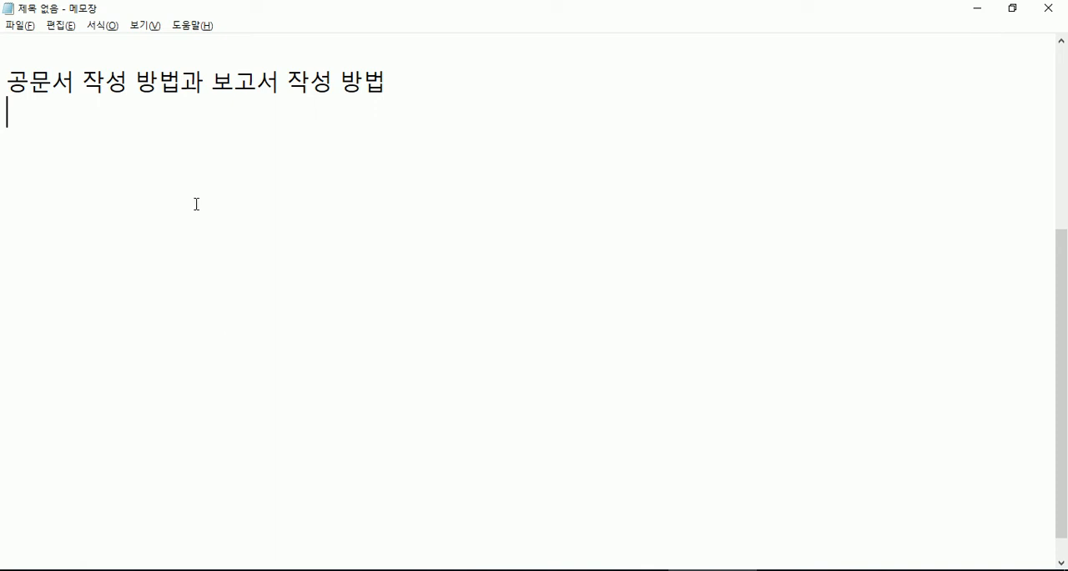
- Switch to 0인쇄_공문서_은평.pdf in Adobe Reader and read the definition of 공문서, the meaning of 공무 and the sample documents
{"action": "left_click", "coordinate": [467, 569]}
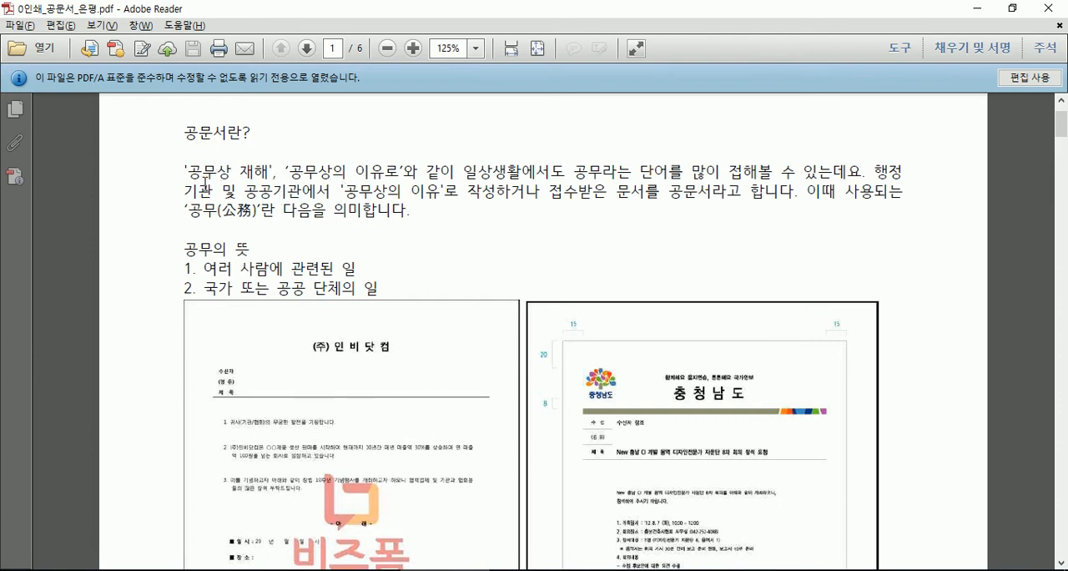
{"action": "left_click", "coordinate": [185, 135]}
{"action": "left_click", "coordinate": [178, 219]}
{"action": "scroll", "coordinate": [332, 271], "scroll_direction": "down", "scroll_amount": 1}
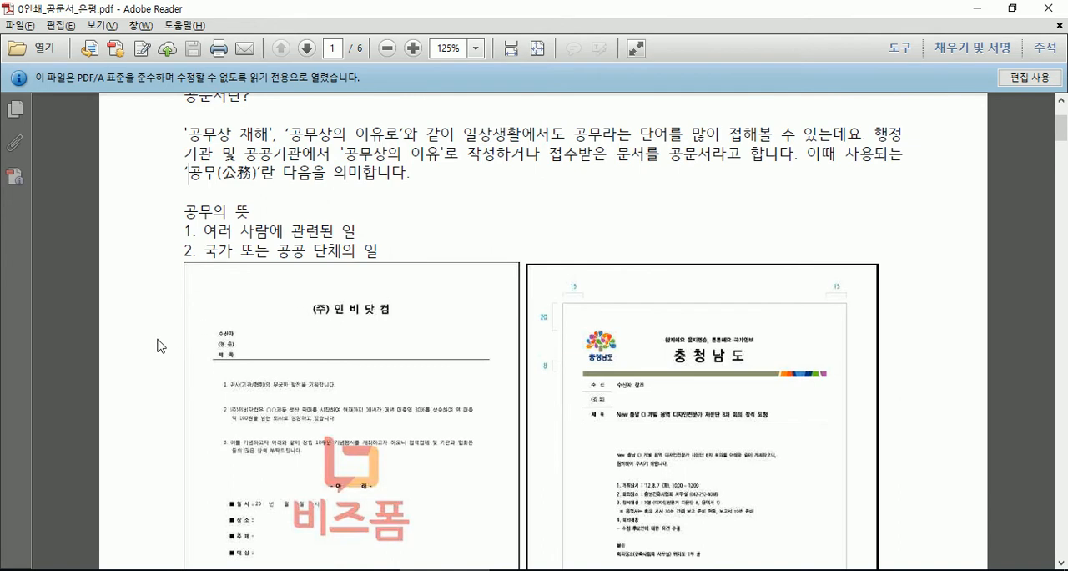
{"action": "scroll", "coordinate": [125, 359], "scroll_direction": "down", "scroll_amount": 2}
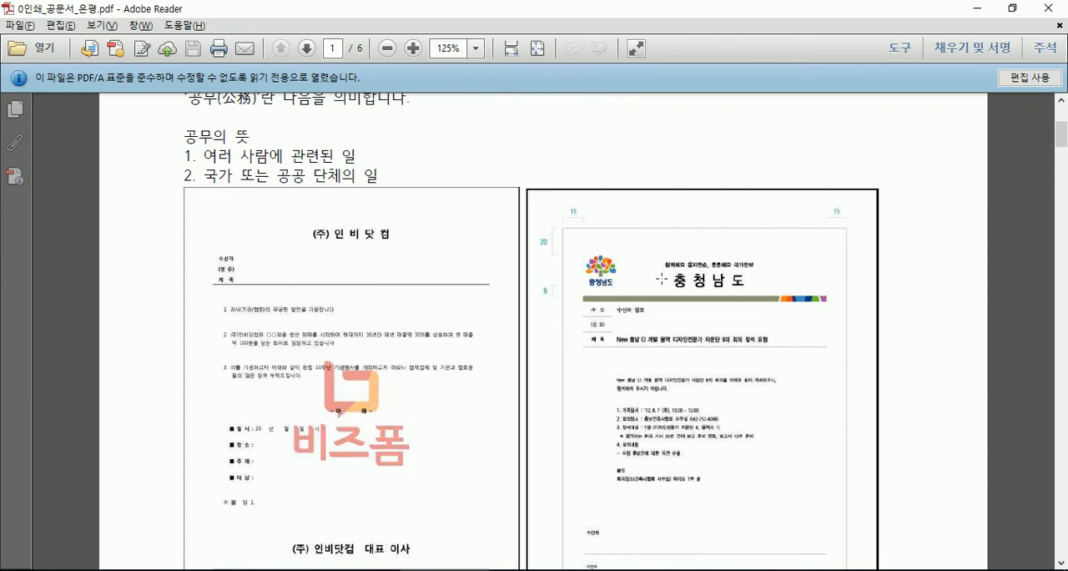
{"action": "scroll", "coordinate": [235, 378], "scroll_direction": "down", "scroll_amount": 8}
{"action": "scroll", "coordinate": [234, 378], "scroll_direction": "down", "scroll_amount": 2}
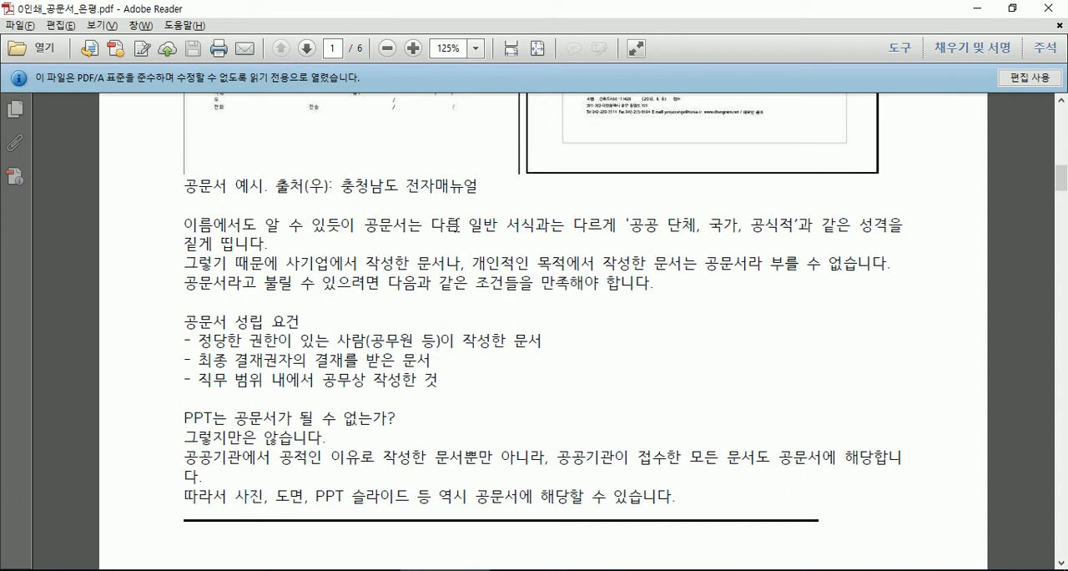
- Read the 공문서 성립 요건 list and the question about whether a PPT can be an official document on page 1
{"action": "left_click", "coordinate": [216, 342]}
{"action": "scroll", "coordinate": [317, 348], "scroll_direction": "down", "scroll_amount": 1}
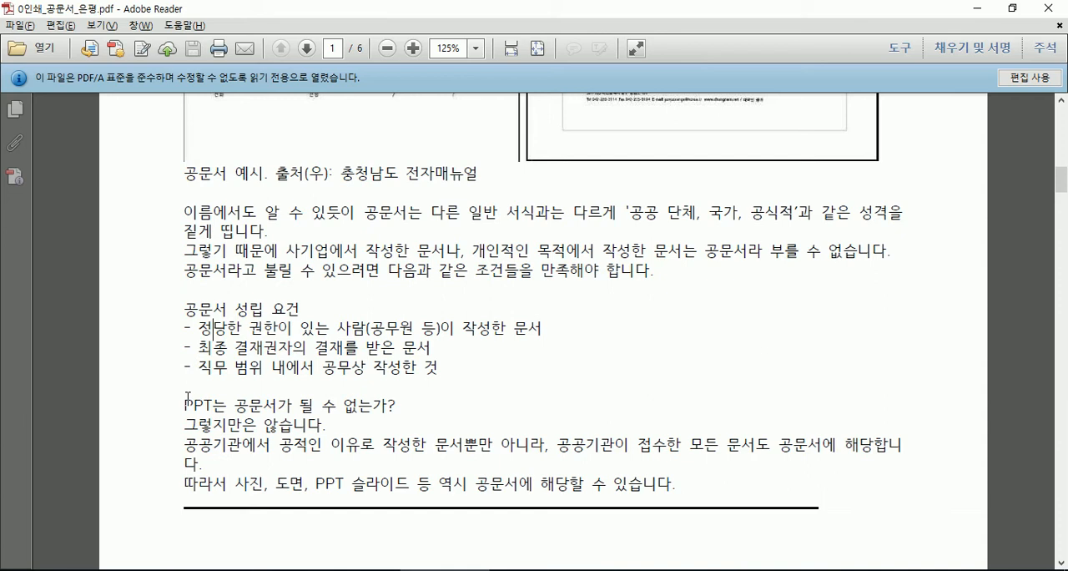
{"action": "scroll", "coordinate": [253, 387], "scroll_direction": "down", "scroll_amount": 1}
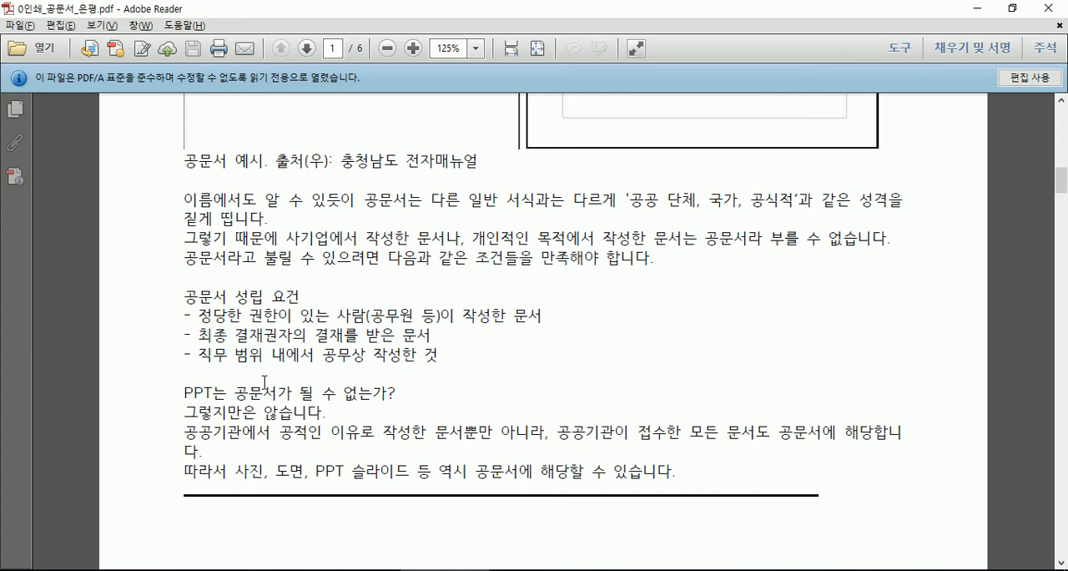
{"action": "scroll", "coordinate": [262, 393], "scroll_direction": "down", "scroll_amount": 3}
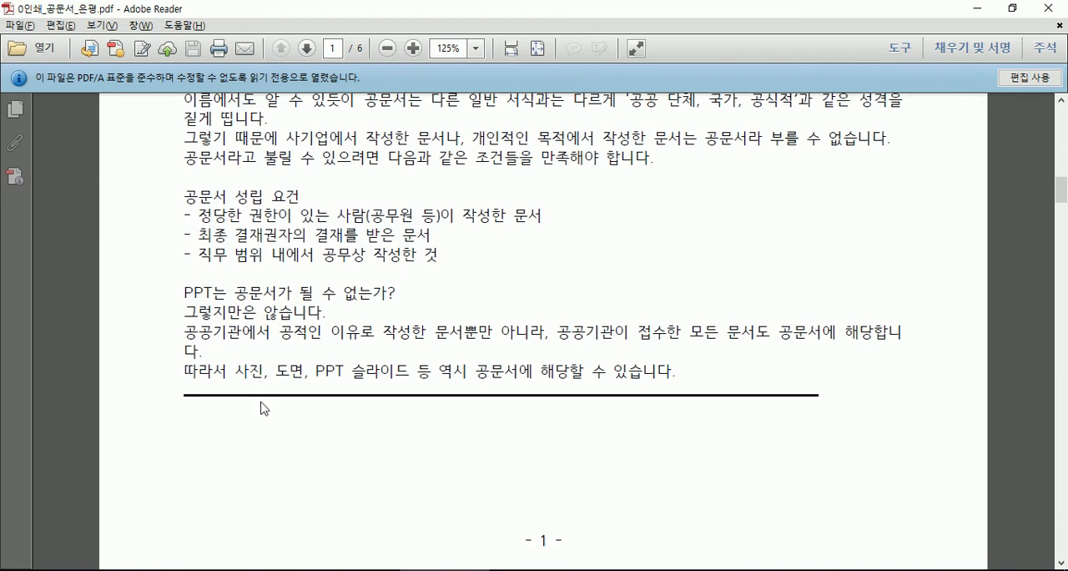
- Read the four stages of 공문서 작성법 and the 공문서의 구성 요소 section on page 2
{"action": "scroll", "coordinate": [261, 403], "scroll_direction": "down", "scroll_amount": 3}
{"action": "scroll", "coordinate": [261, 402], "scroll_direction": "down", "scroll_amount": 5}
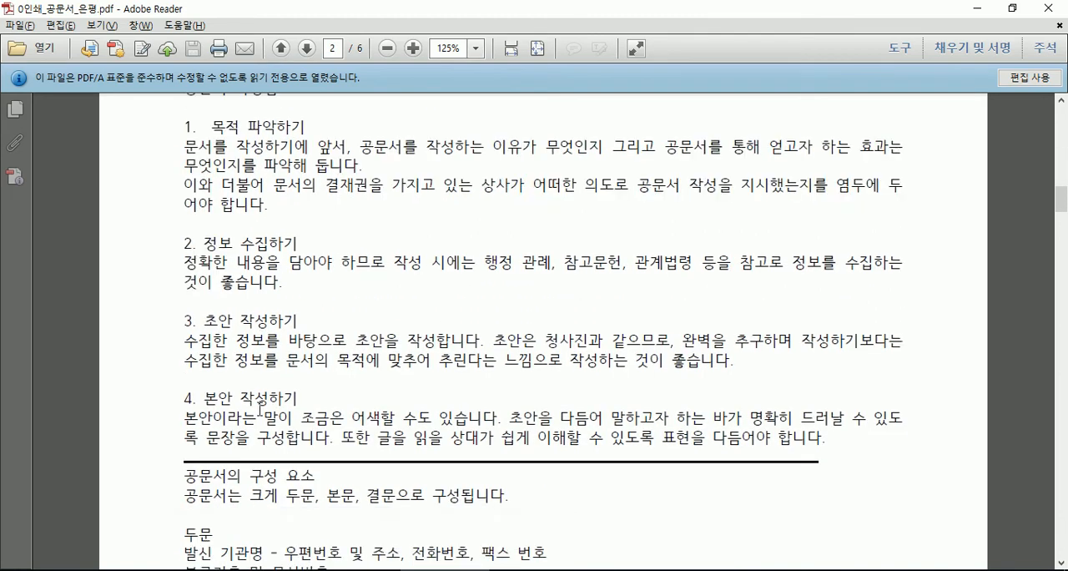
{"action": "scroll", "coordinate": [262, 405], "scroll_direction": "up", "scroll_amount": 5}
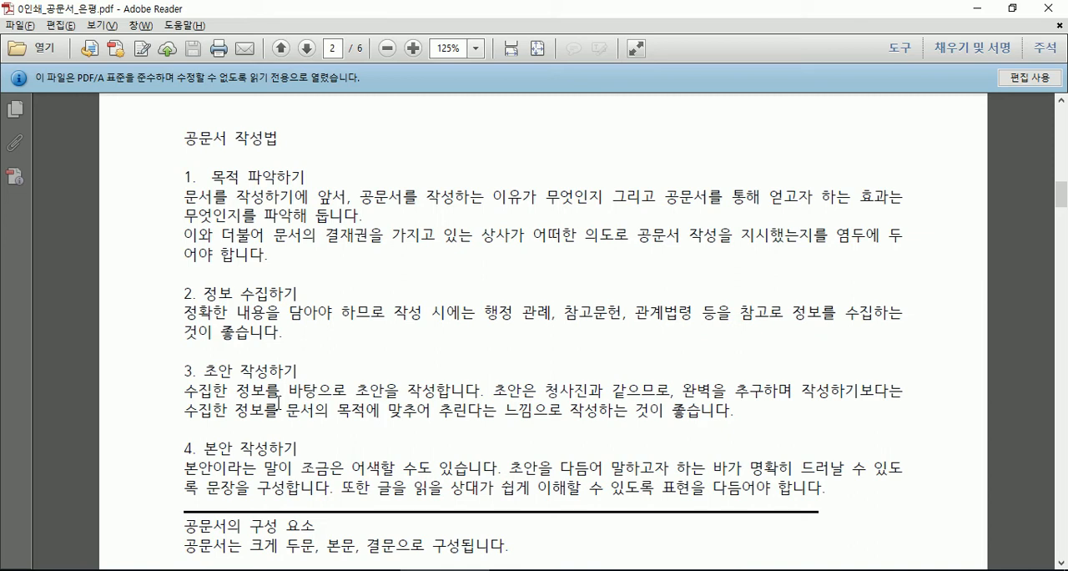
{"action": "scroll", "coordinate": [211, 422], "scroll_direction": "down", "scroll_amount": 1}
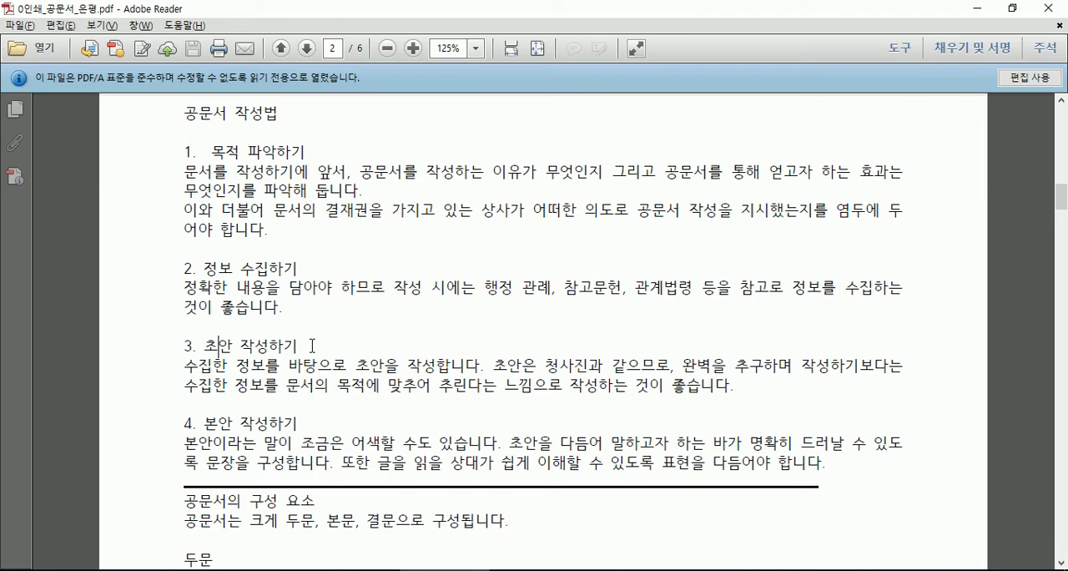
{"action": "scroll", "coordinate": [312, 344], "scroll_direction": "down", "scroll_amount": 1}
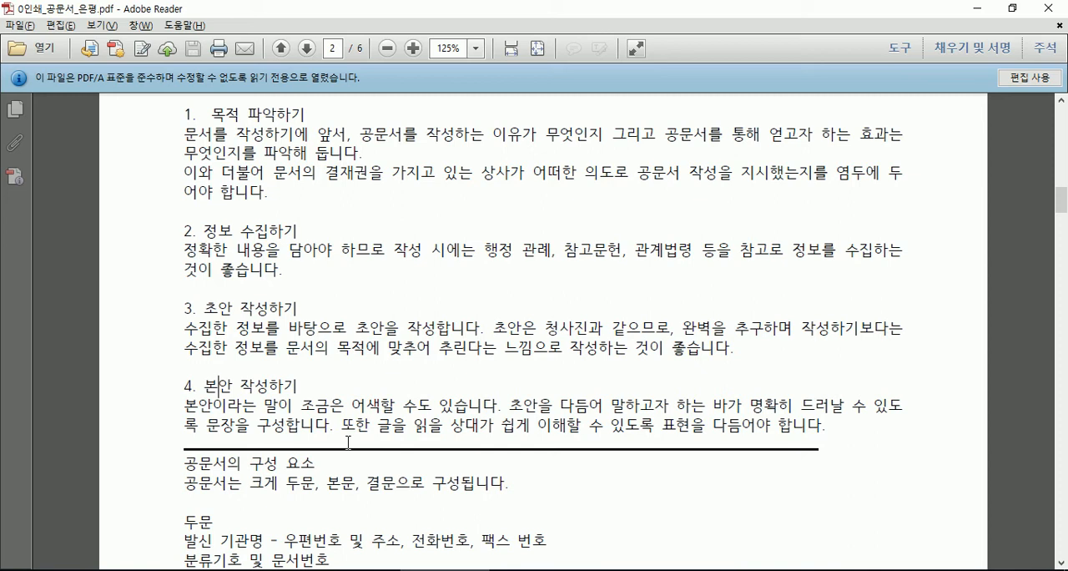
{"action": "scroll", "coordinate": [388, 426], "scroll_direction": "down", "scroll_amount": 3}
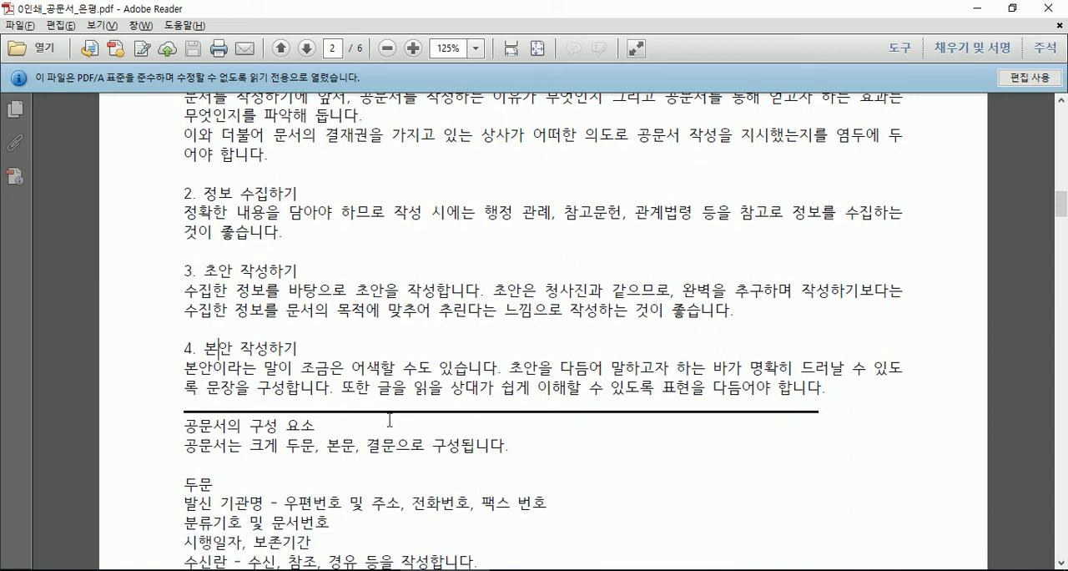
{"action": "scroll", "coordinate": [389, 426], "scroll_direction": "down", "scroll_amount": 2}
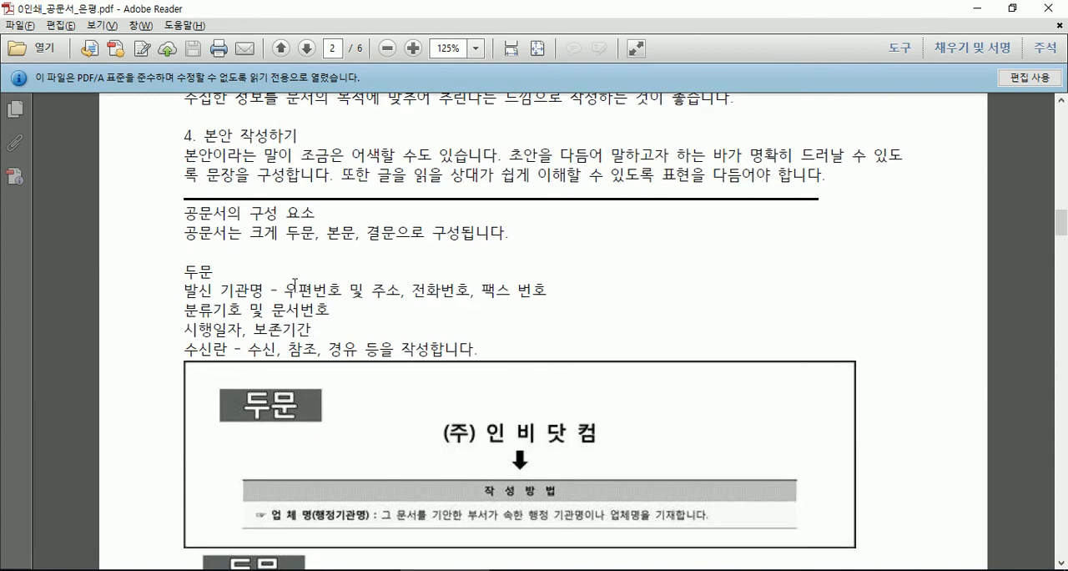
{"action": "scroll", "coordinate": [294, 284], "scroll_direction": "down", "scroll_amount": 1}
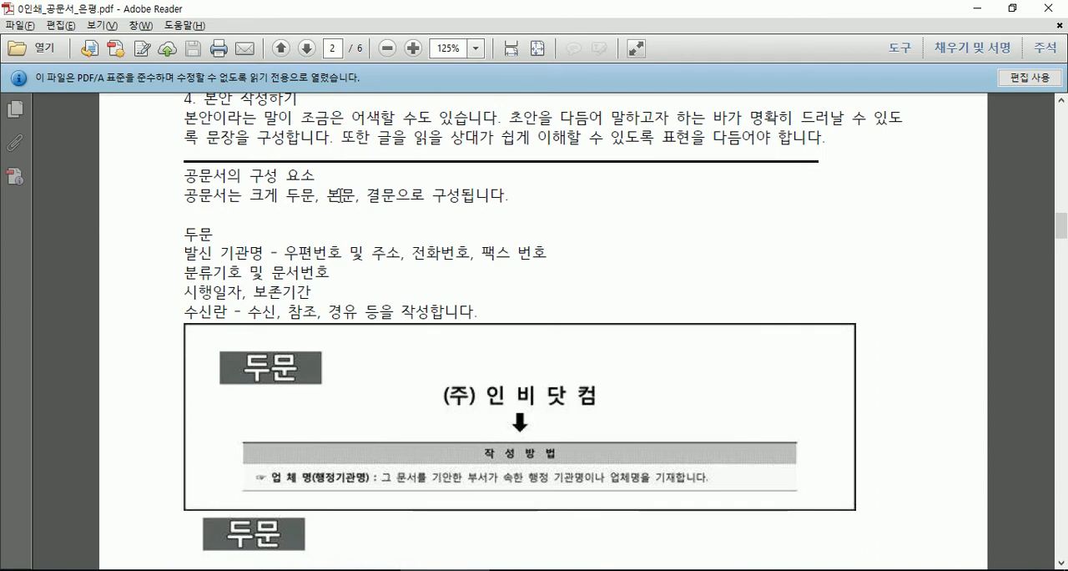
- Glance at the PDFs on 공문서 작성 and its simplified writing rules, then return to 0인쇄_공문서_은평.pdf
{"action": "left_click", "coordinate": [518, 570]}
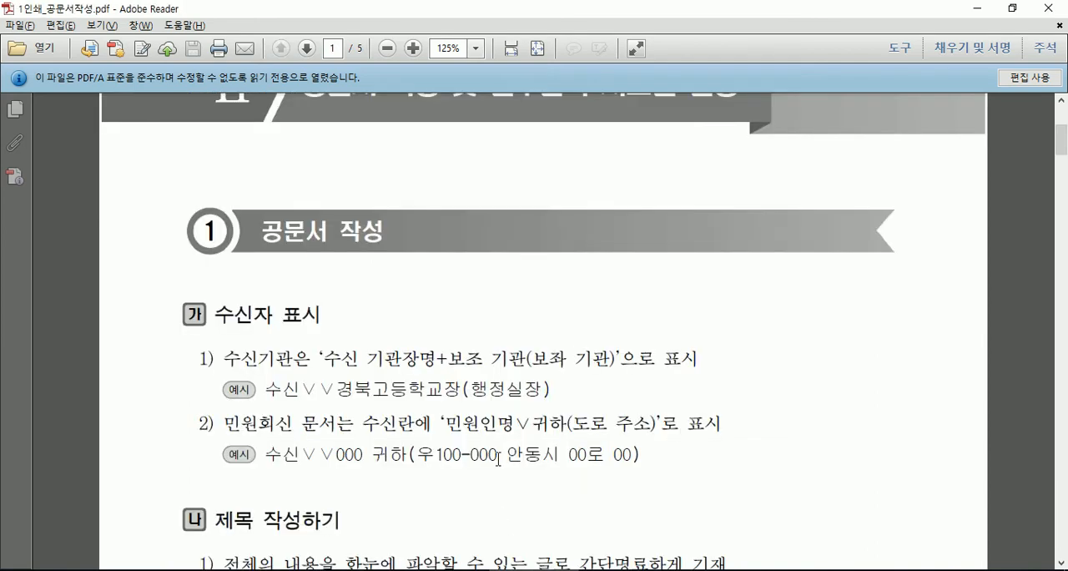
{"action": "left_click", "coordinate": [614, 570]}
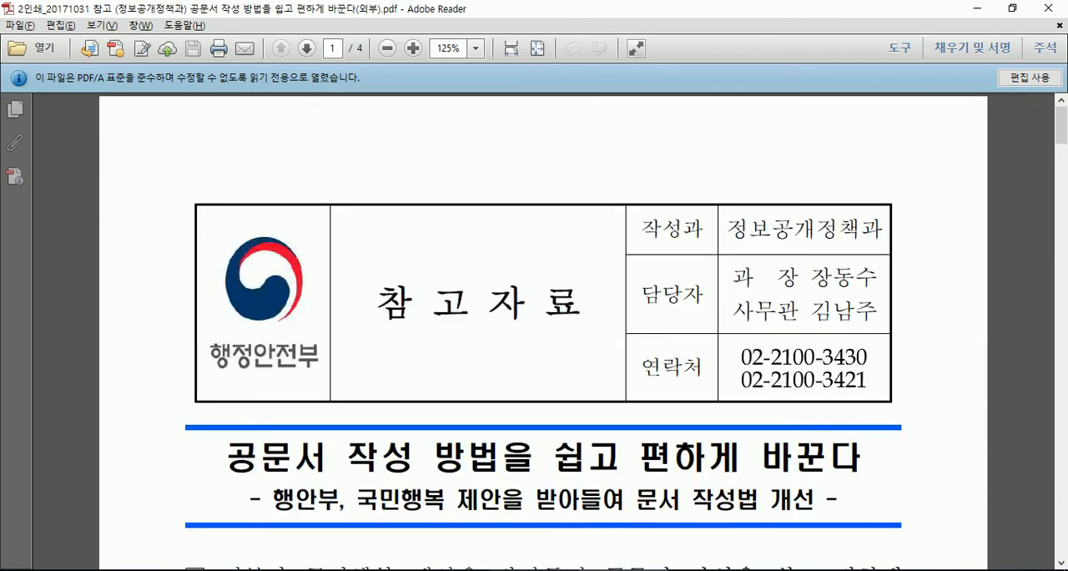
{"action": "left_click", "coordinate": [443, 570]}
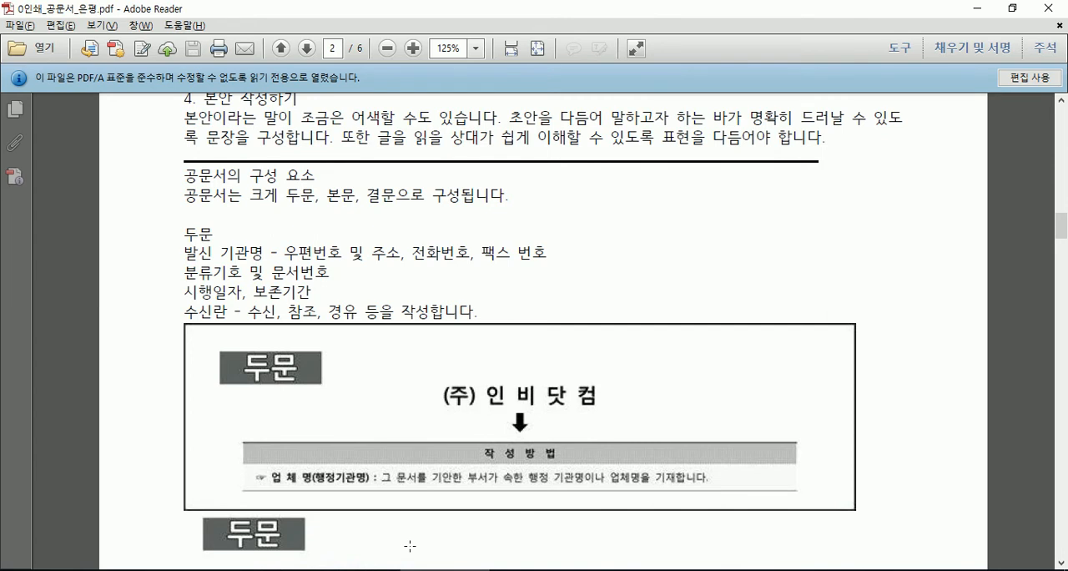
- Move past the 두문 examples to page 5 and examine the heading and opening paragraphs of the 광진소방서 sample document
{"action": "scroll", "coordinate": [793, 351], "scroll_direction": "down", "scroll_amount": 5}
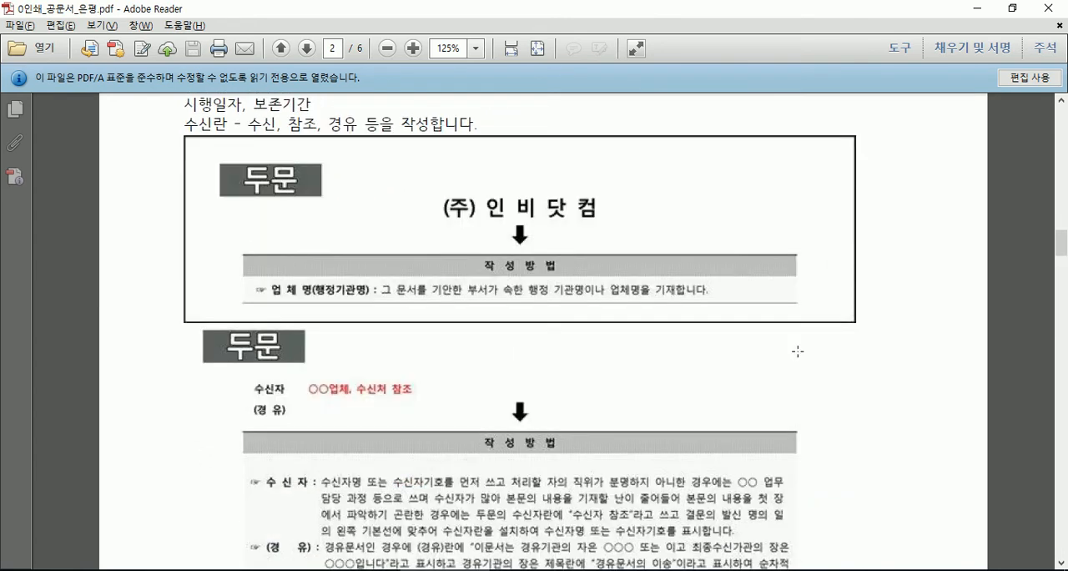
{"action": "scroll", "coordinate": [797, 351], "scroll_direction": "down", "scroll_amount": 20}
{"action": "scroll", "coordinate": [800, 359], "scroll_direction": "down", "scroll_amount": 15}
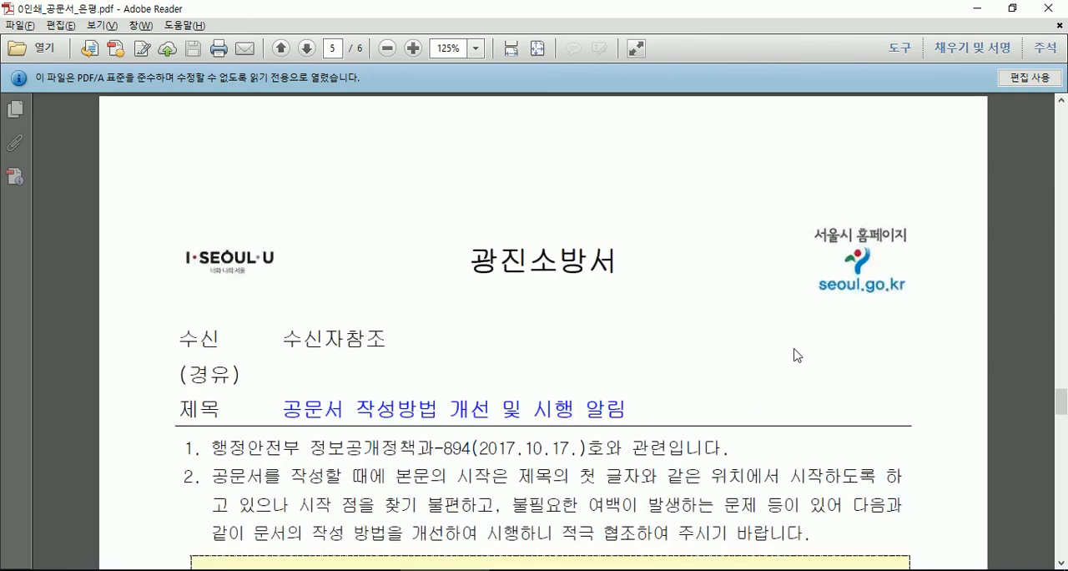
{"action": "scroll", "coordinate": [768, 352], "scroll_direction": "down", "scroll_amount": 3}
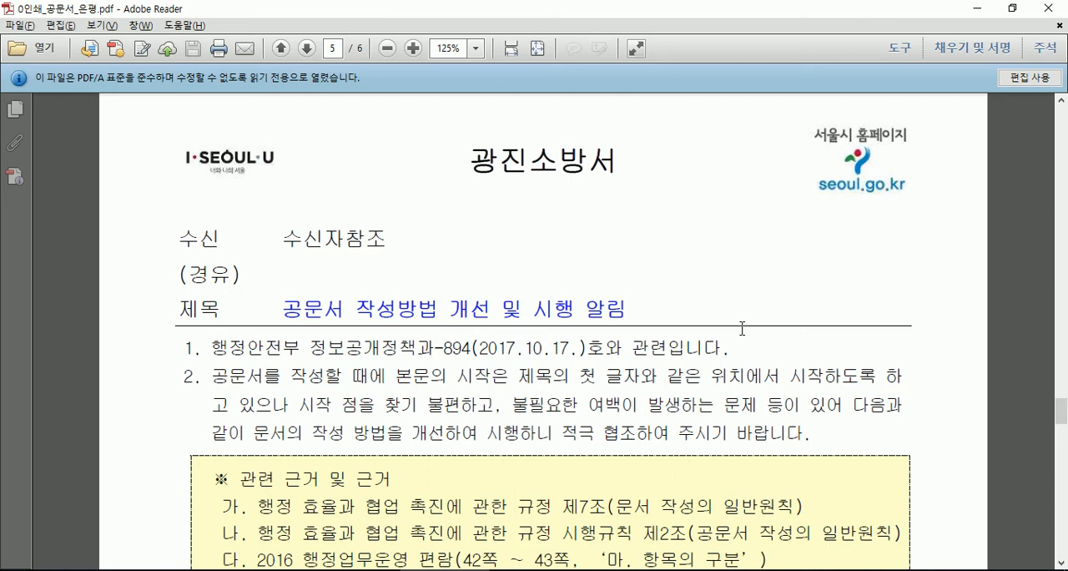
{"action": "scroll", "coordinate": [742, 328], "scroll_direction": "up", "scroll_amount": 1}
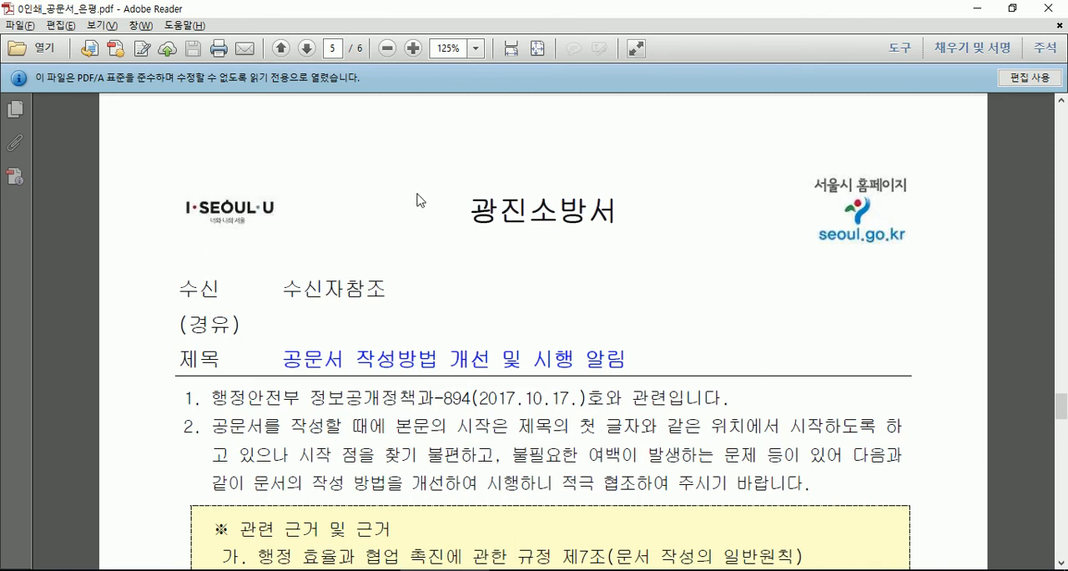
{"action": "scroll", "coordinate": [441, 339], "scroll_direction": "down", "scroll_amount": 1}
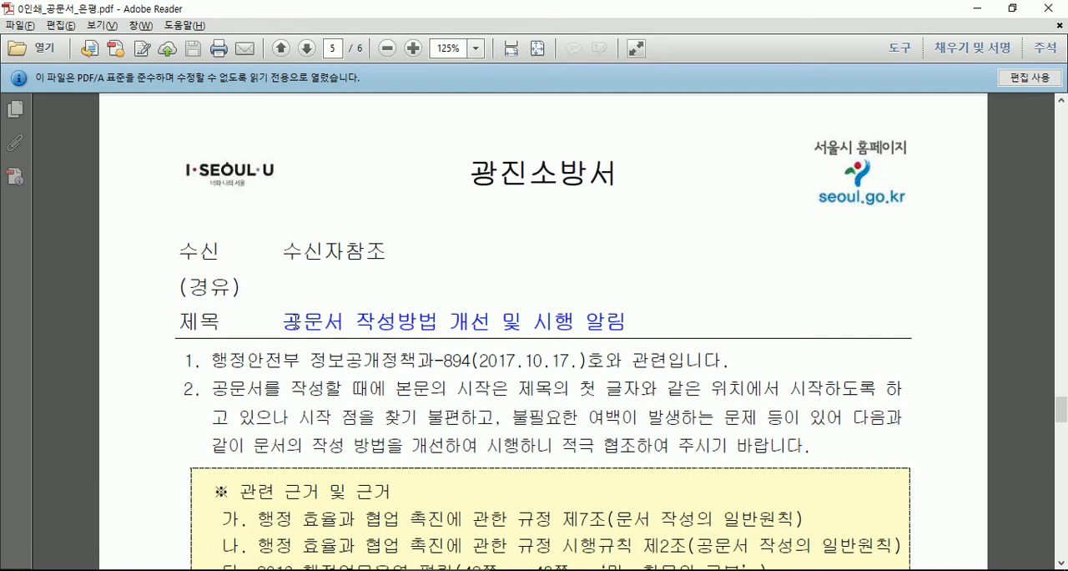
{"action": "scroll", "coordinate": [296, 321], "scroll_direction": "down", "scroll_amount": 2}
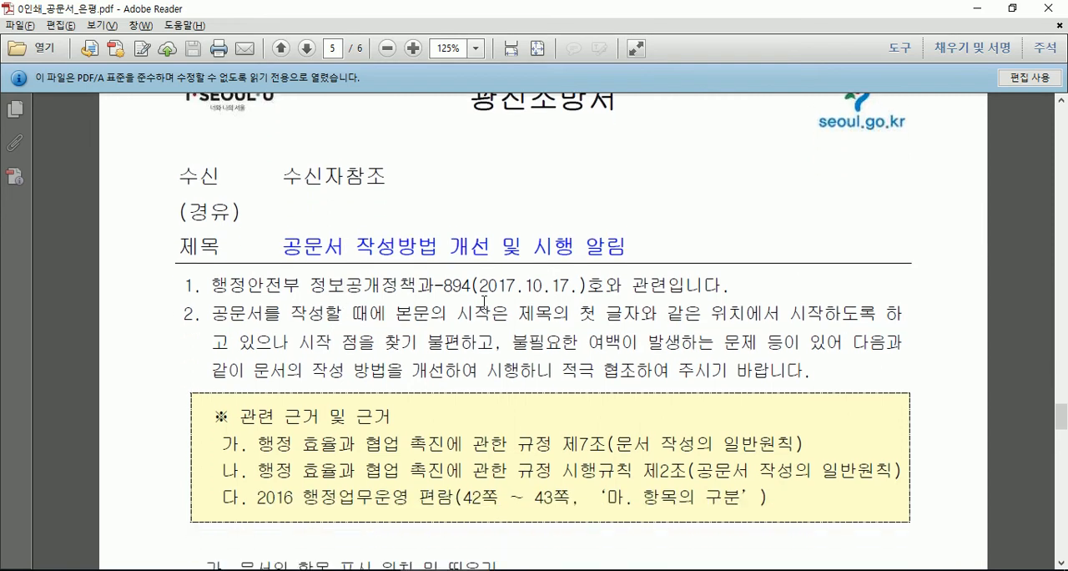
- Examine the sample's sender name and 수신 line, then its closing section with the issuer and approval line on page 6
{"action": "scroll", "coordinate": [432, 330], "scroll_direction": "up", "scroll_amount": 3}
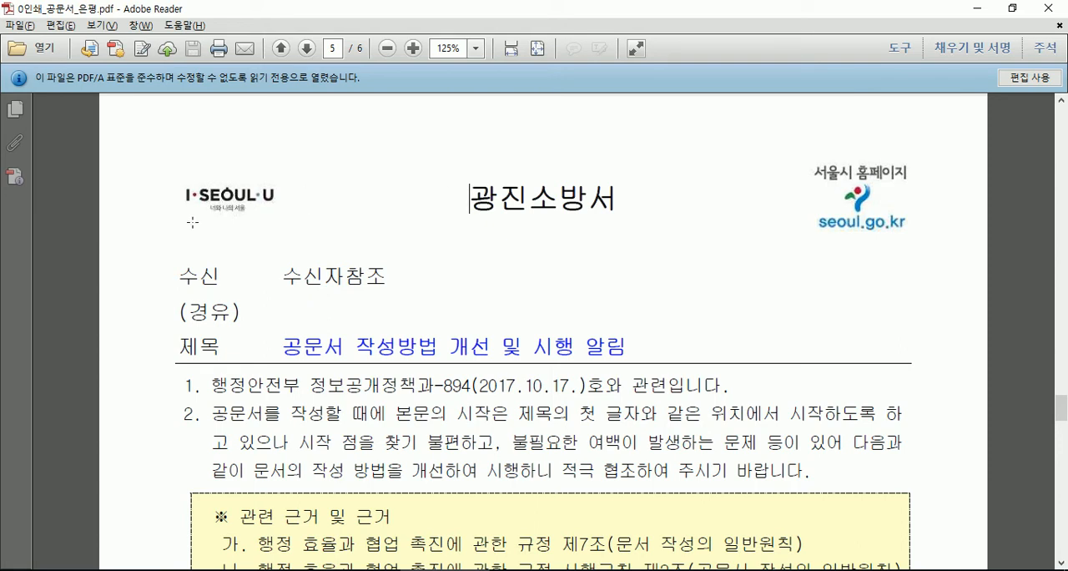
{"action": "left_click", "coordinate": [182, 276]}
{"action": "left_click", "coordinate": [283, 276]}
{"action": "scroll", "coordinate": [368, 296], "scroll_direction": "down", "scroll_amount": 10}
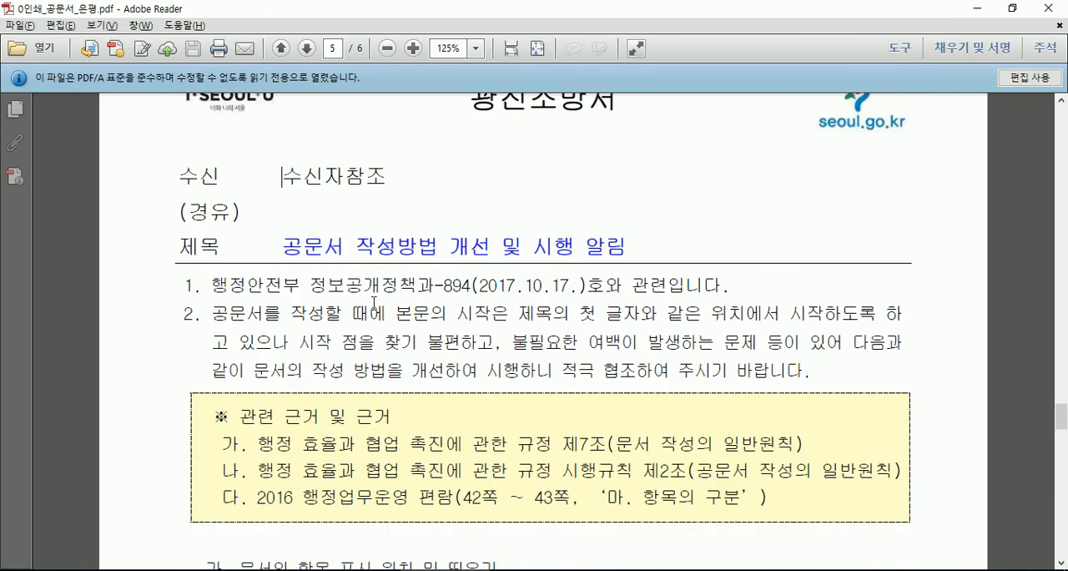
{"action": "scroll", "coordinate": [334, 313], "scroll_direction": "down", "scroll_amount": 6}
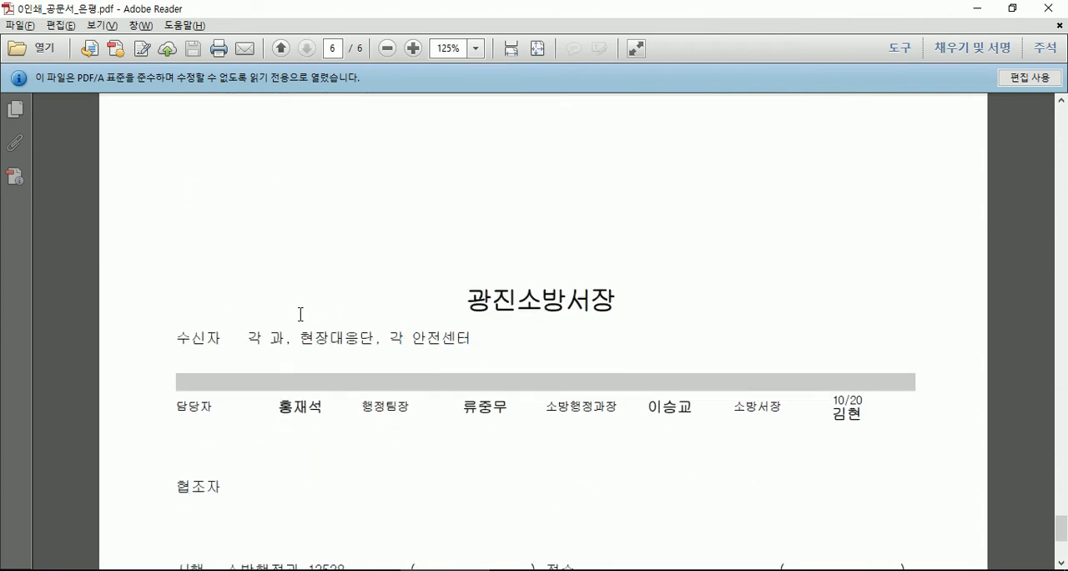
- Compare the 수신자 line beneath the issuer on page 6 with the 수신 field in the page 5 sample heading
{"action": "left_click", "coordinate": [252, 334]}
{"action": "scroll", "coordinate": [276, 342], "scroll_direction": "down", "scroll_amount": 1}
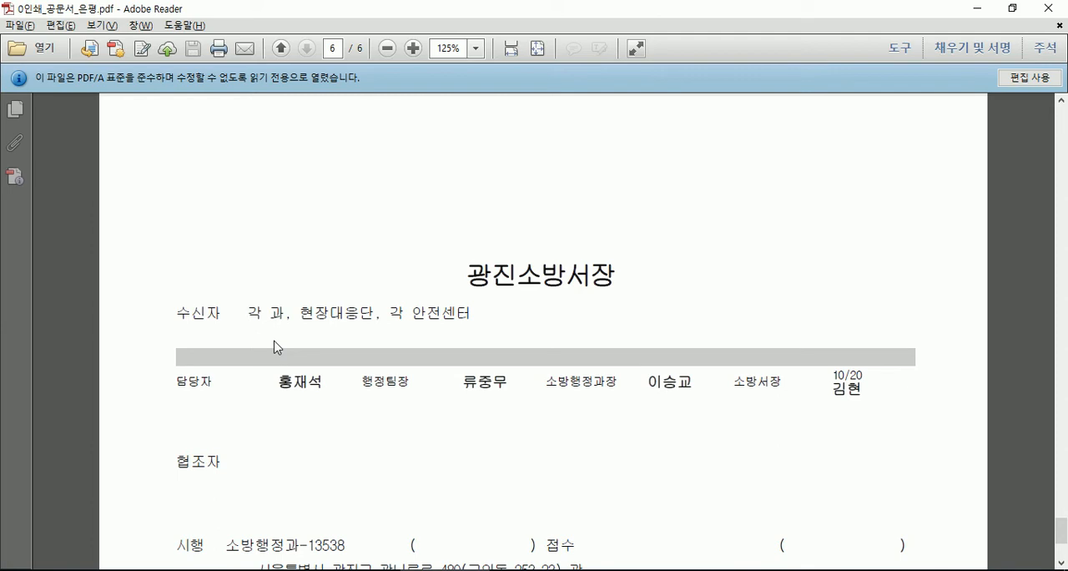
{"action": "left_click", "coordinate": [249, 313]}
{"action": "scroll", "coordinate": [242, 293], "scroll_direction": "up", "scroll_amount": 10}
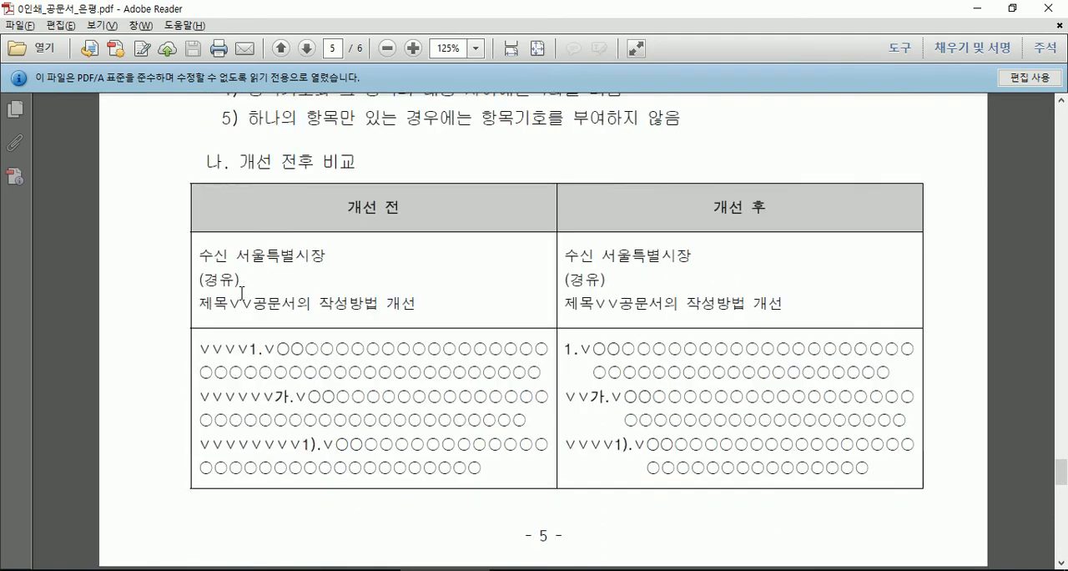
{"action": "scroll", "coordinate": [242, 293], "scroll_direction": "up", "scroll_amount": 10}
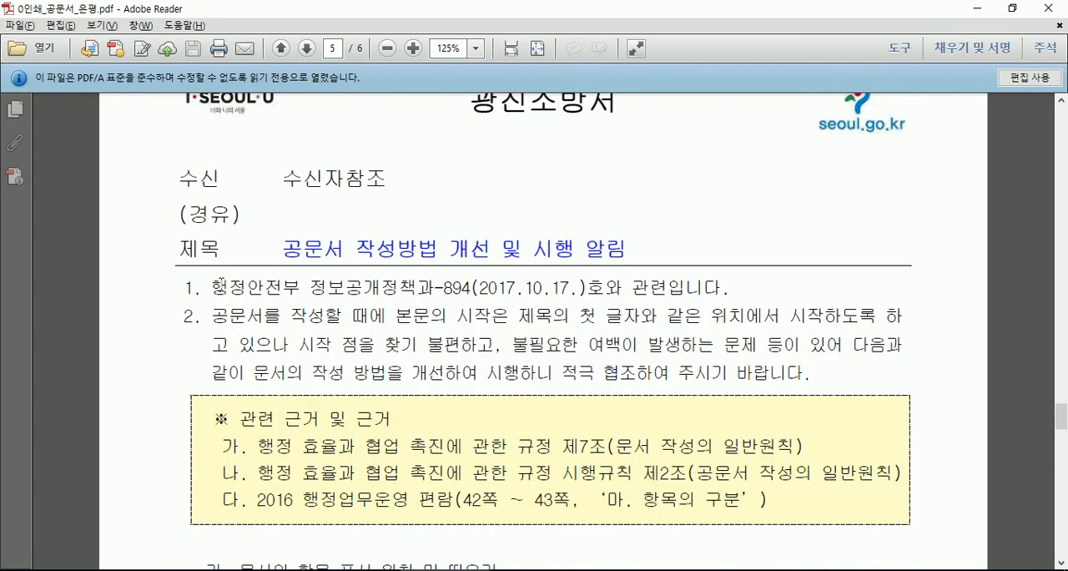
{"action": "left_click", "coordinate": [284, 179]}
- Examine the sample's closing section on page 6, including the approval line, 시행 number and contact details
{"action": "scroll", "coordinate": [547, 243], "scroll_direction": "down", "scroll_amount": 10}
{"action": "scroll", "coordinate": [547, 250], "scroll_direction": "down", "scroll_amount": 5}
{"action": "scroll", "coordinate": [443, 299], "scroll_direction": "down", "scroll_amount": 5}
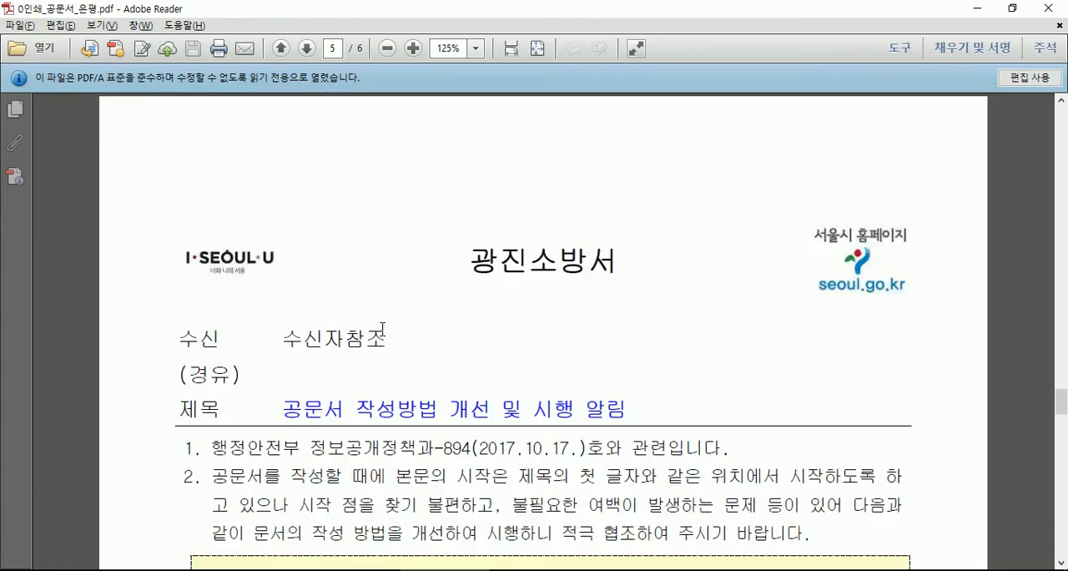
{"action": "scroll", "coordinate": [383, 328], "scroll_direction": "down", "scroll_amount": 2}
- Return to page 2 and read the 두문 examples with their 작성방법 notes for 업체명, 수신자 and 경유
{"action": "scroll", "coordinate": [379, 324], "scroll_direction": "up", "scroll_amount": 10}
{"action": "scroll", "coordinate": [378, 317], "scroll_direction": "up", "scroll_amount": 5}
{"action": "scroll", "coordinate": [378, 317], "scroll_direction": "up", "scroll_amount": 15}
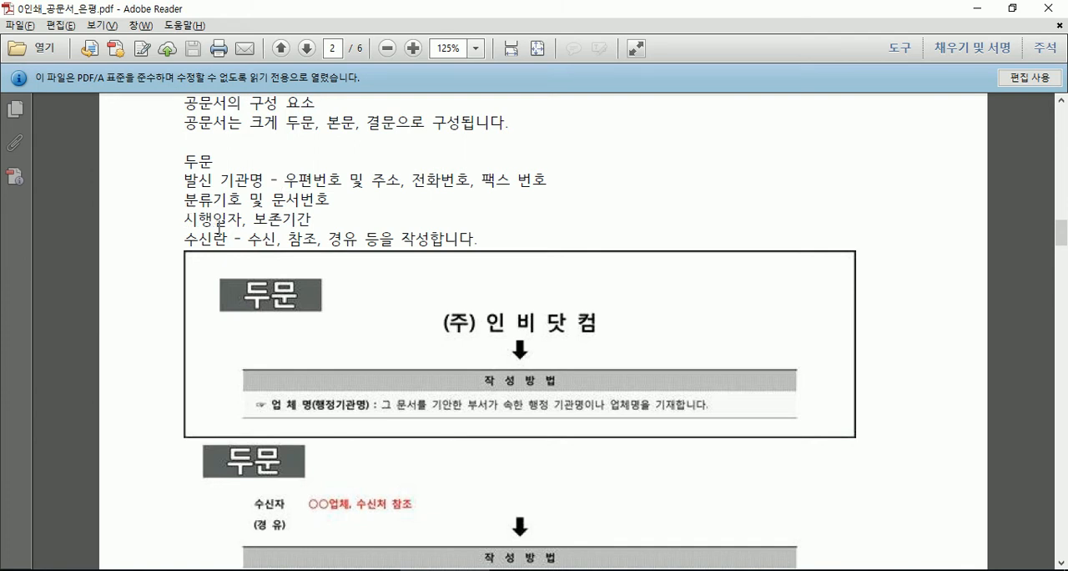
{"action": "scroll", "coordinate": [202, 308], "scroll_direction": "down", "scroll_amount": 3}
{"action": "scroll", "coordinate": [201, 308], "scroll_direction": "down", "scroll_amount": 2}
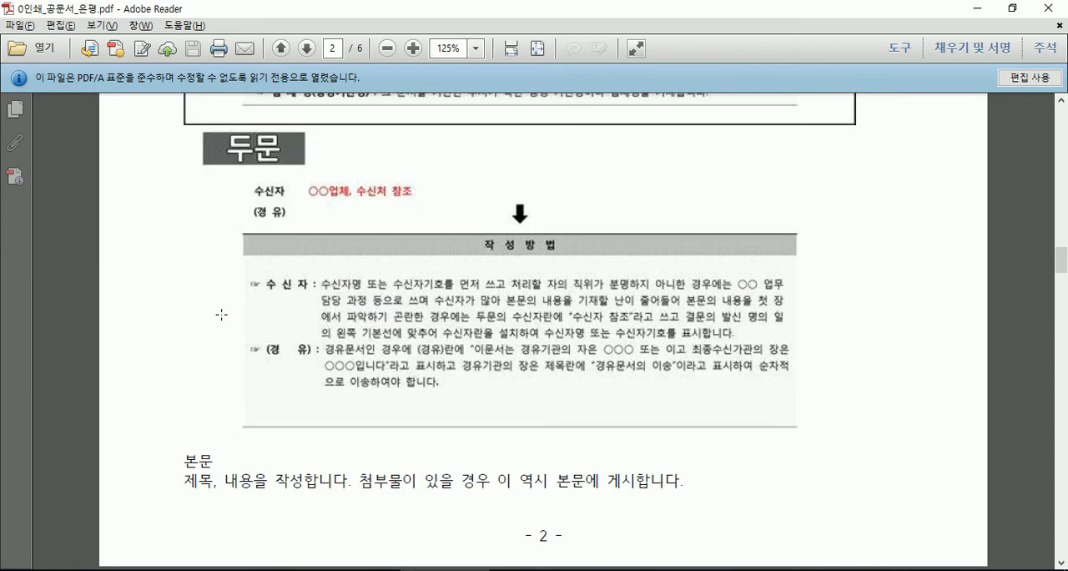
{"action": "scroll", "coordinate": [219, 313], "scroll_direction": "down", "scroll_amount": 6}
{"action": "scroll", "coordinate": [226, 177], "scroll_direction": "up", "scroll_amount": 8}
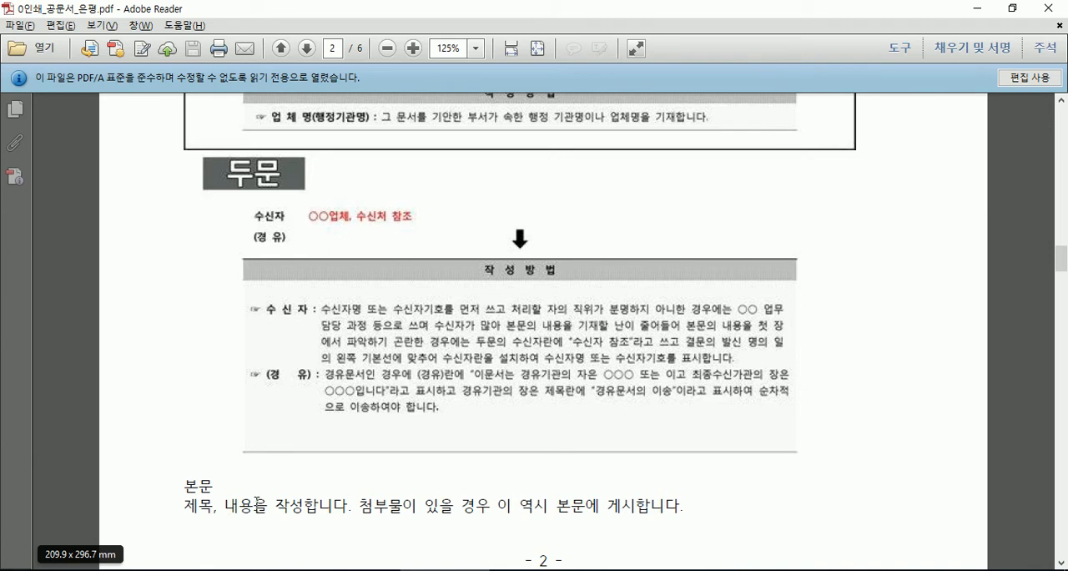
- Read the 본문 example and its 제목 and 내용 guidelines on page 3, and recheck the 두문 section on page 2
{"action": "scroll", "coordinate": [257, 501], "scroll_direction": "down", "scroll_amount": 5}
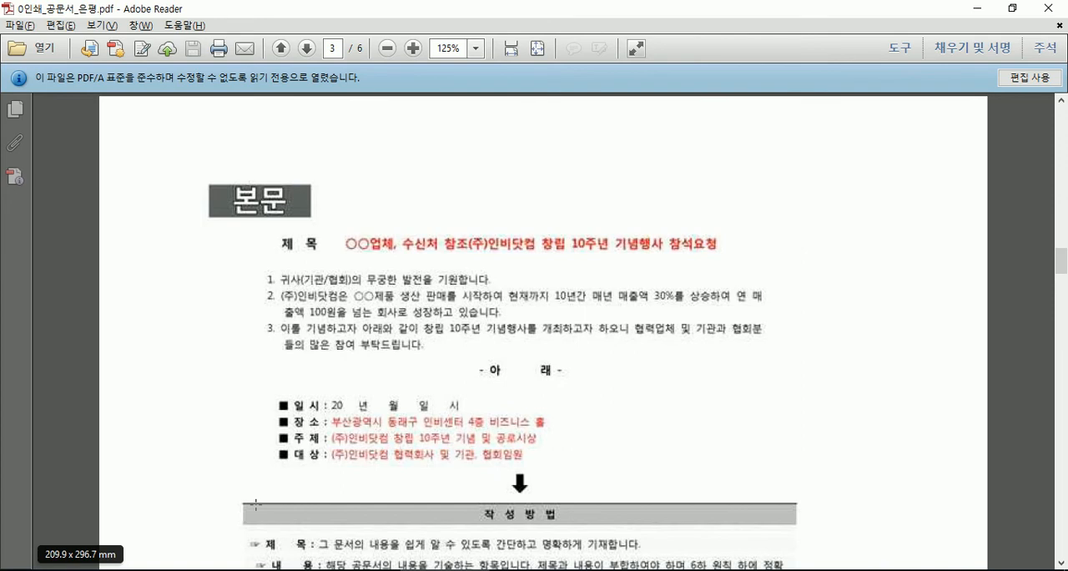
{"action": "scroll", "coordinate": [256, 504], "scroll_direction": "down", "scroll_amount": 5}
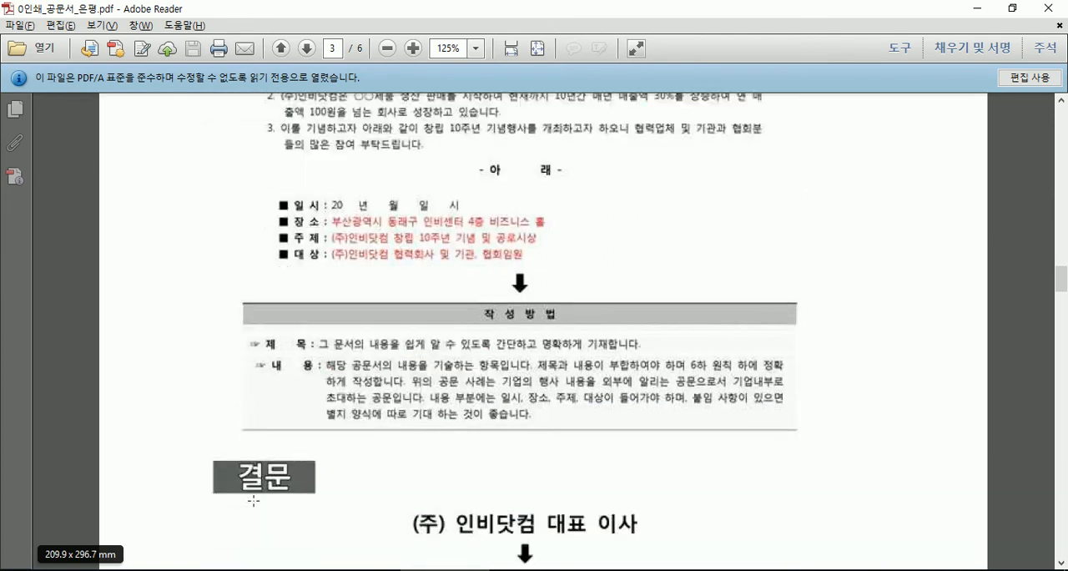
{"action": "scroll", "coordinate": [245, 484], "scroll_direction": "down", "scroll_amount": 3}
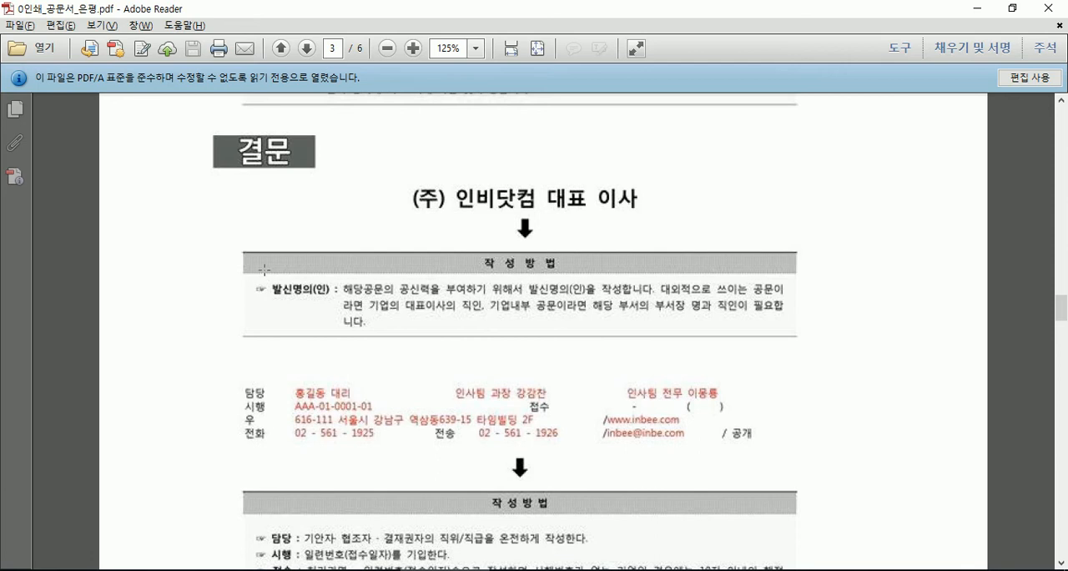
{"action": "scroll", "coordinate": [263, 270], "scroll_direction": "up", "scroll_amount": 15}
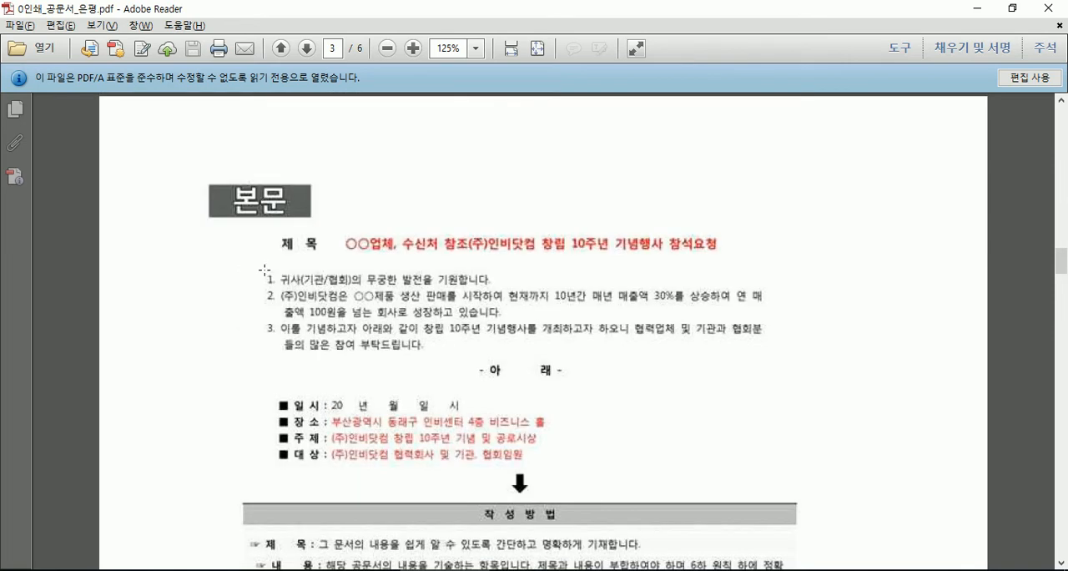
{"action": "scroll", "coordinate": [265, 272], "scroll_direction": "down", "scroll_amount": 1}
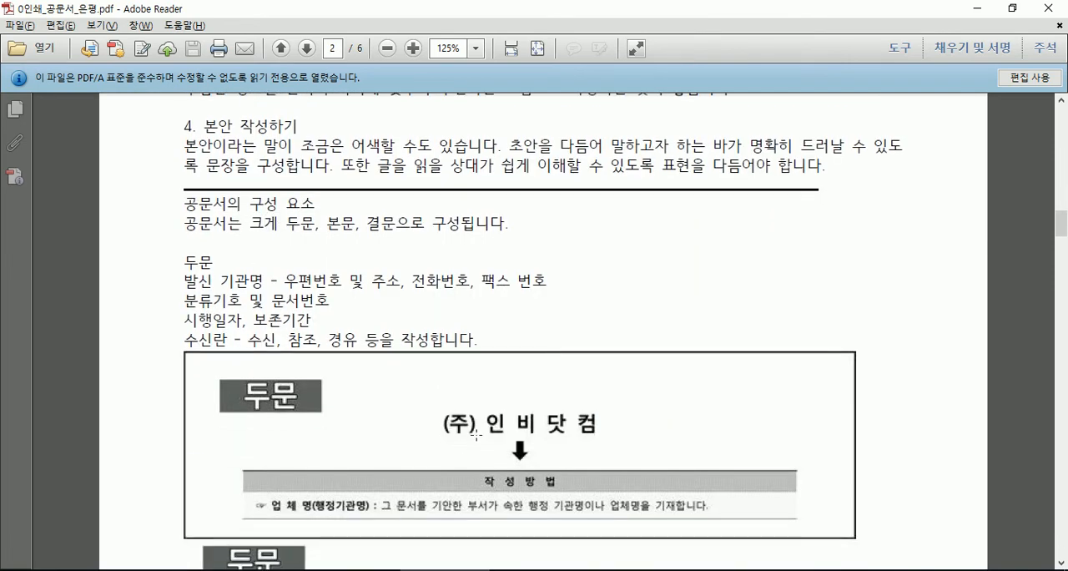
{"action": "scroll", "coordinate": [592, 427], "scroll_direction": "down", "scroll_amount": 1}
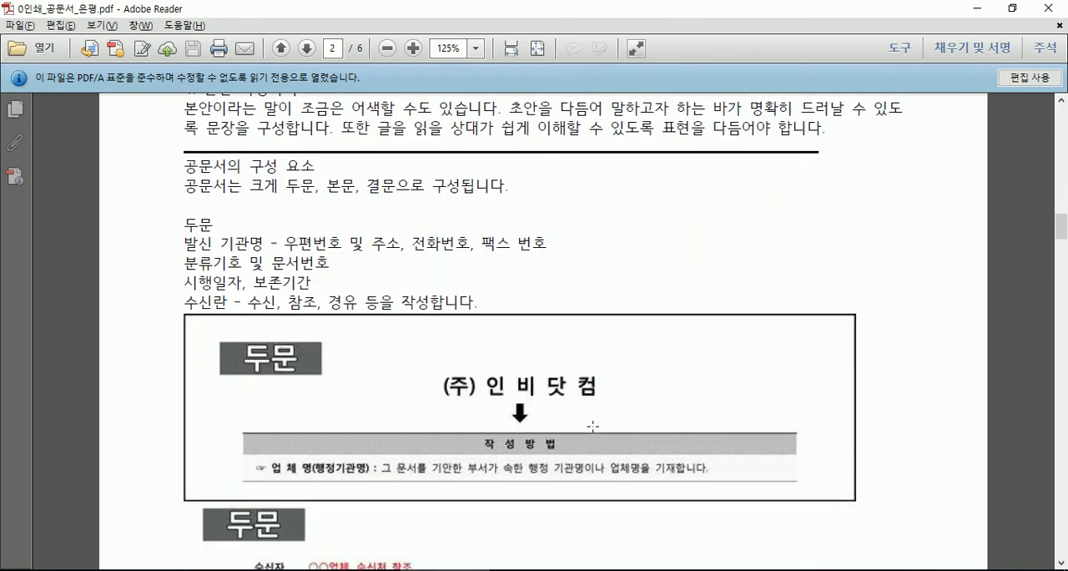
{"action": "scroll", "coordinate": [593, 424], "scroll_direction": "down", "scroll_amount": 15}
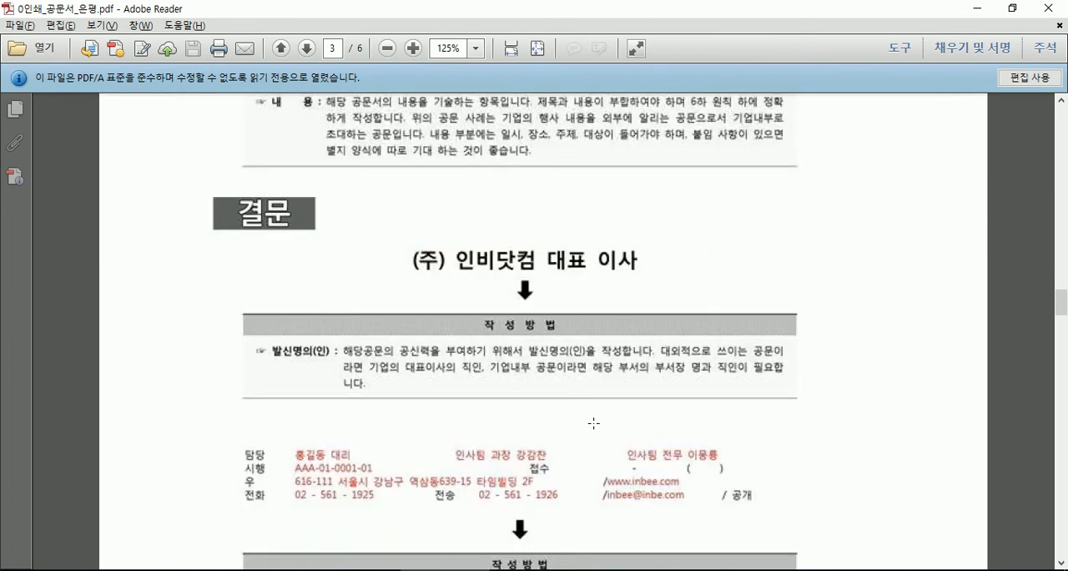
- Study the 결문 example and its 작성방법 notes on page 3, then glance at the item-marking rules on page 5
{"action": "scroll", "coordinate": [593, 424], "scroll_direction": "up", "scroll_amount": 10}
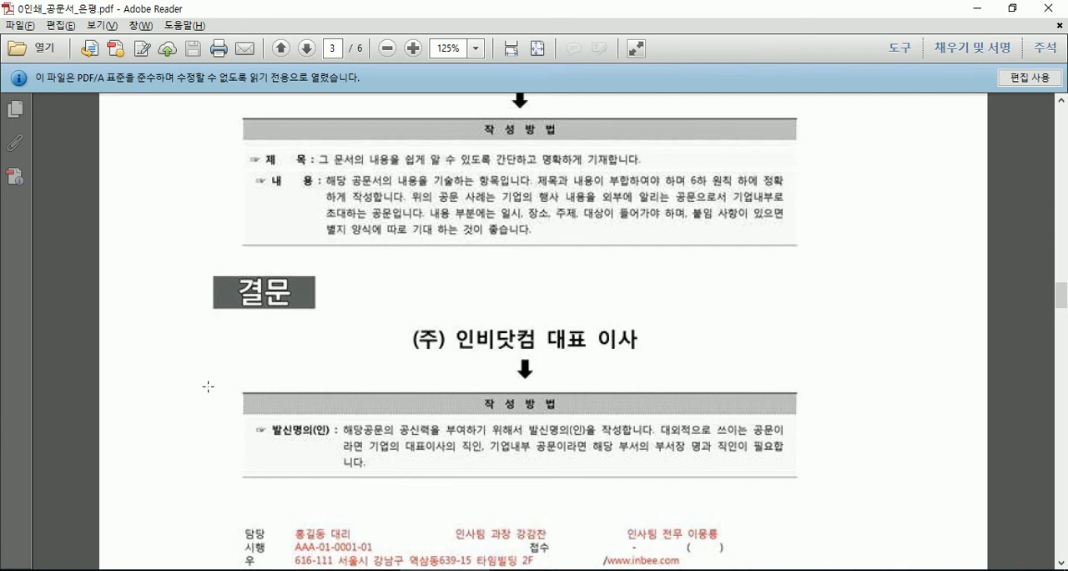
{"action": "scroll", "coordinate": [201, 403], "scroll_direction": "down", "scroll_amount": 1}
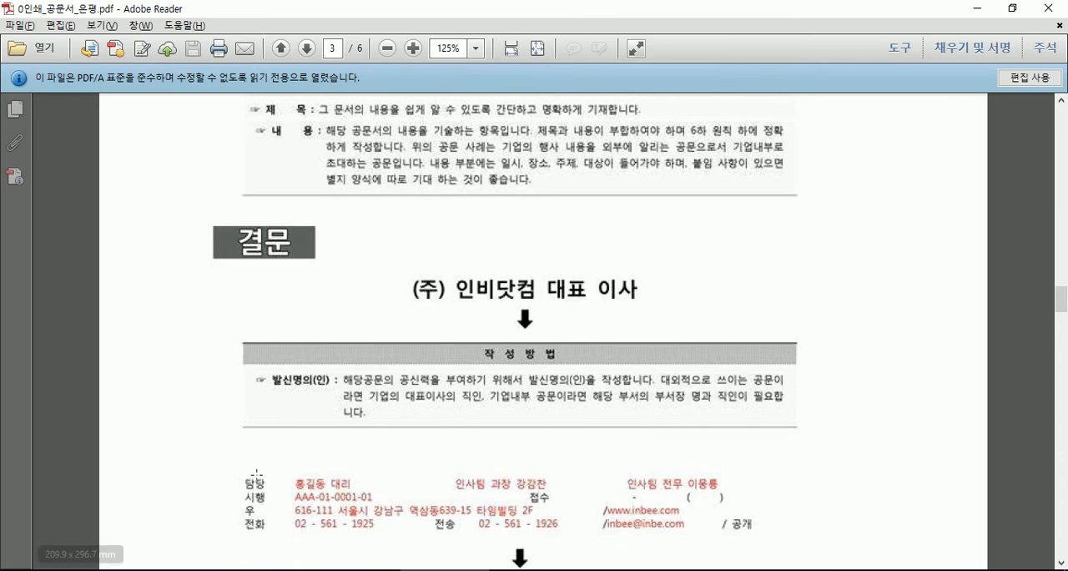
{"action": "scroll", "coordinate": [262, 465], "scroll_direction": "down", "scroll_amount": 3}
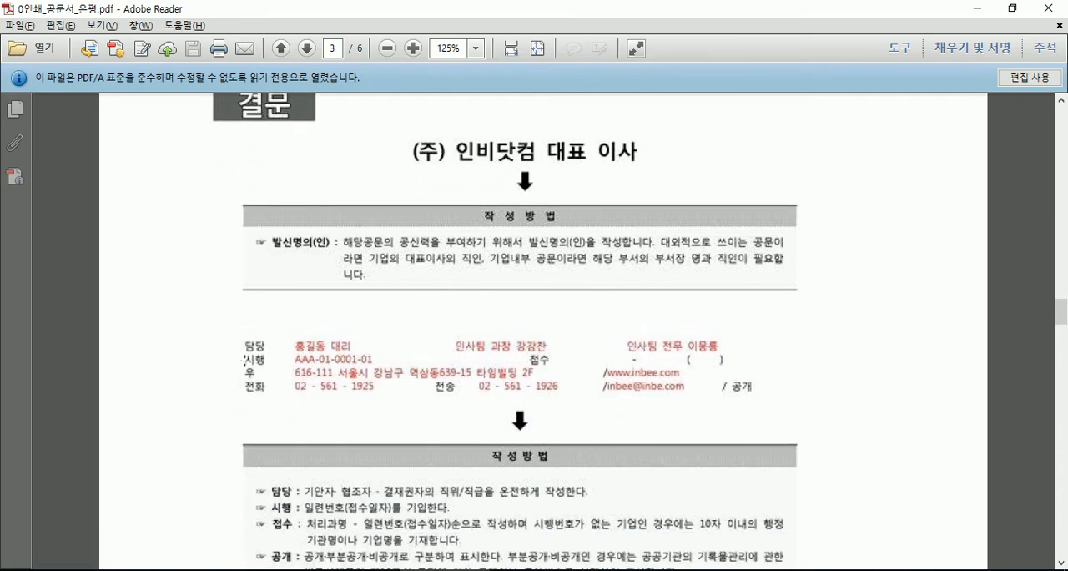
{"action": "scroll", "coordinate": [253, 398], "scroll_direction": "down", "scroll_amount": 2}
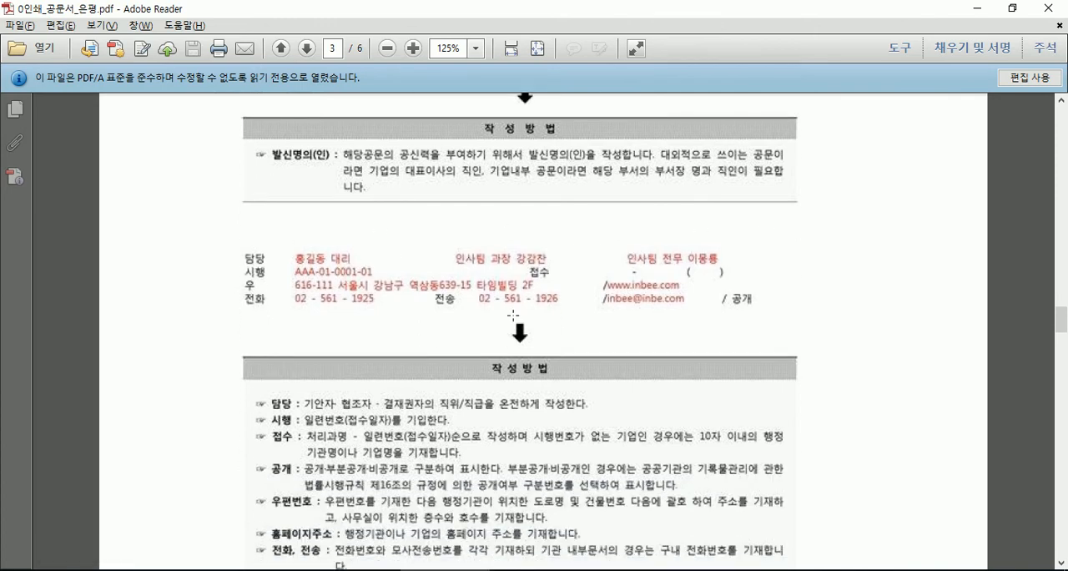
{"action": "scroll", "coordinate": [427, 316], "scroll_direction": "down", "scroll_amount": 2}
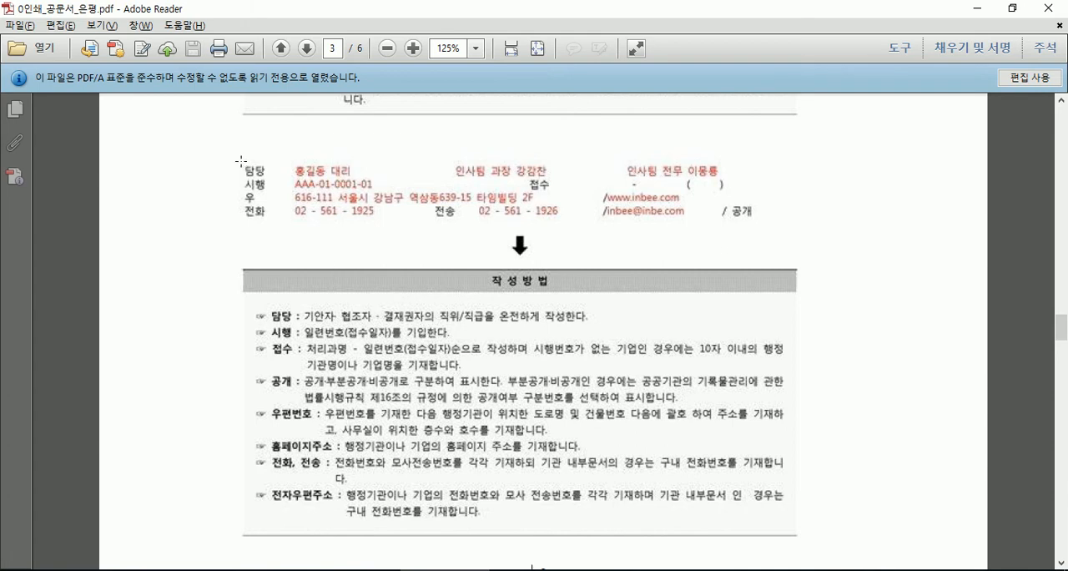
{"action": "left_click", "coordinate": [596, 179]}
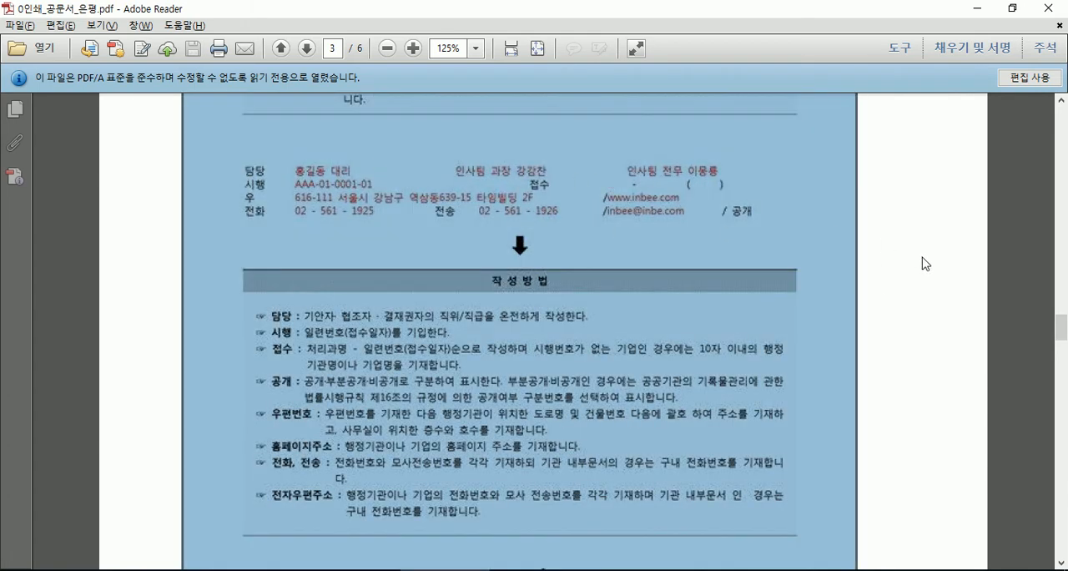
{"action": "left_click", "coordinate": [940, 279]}
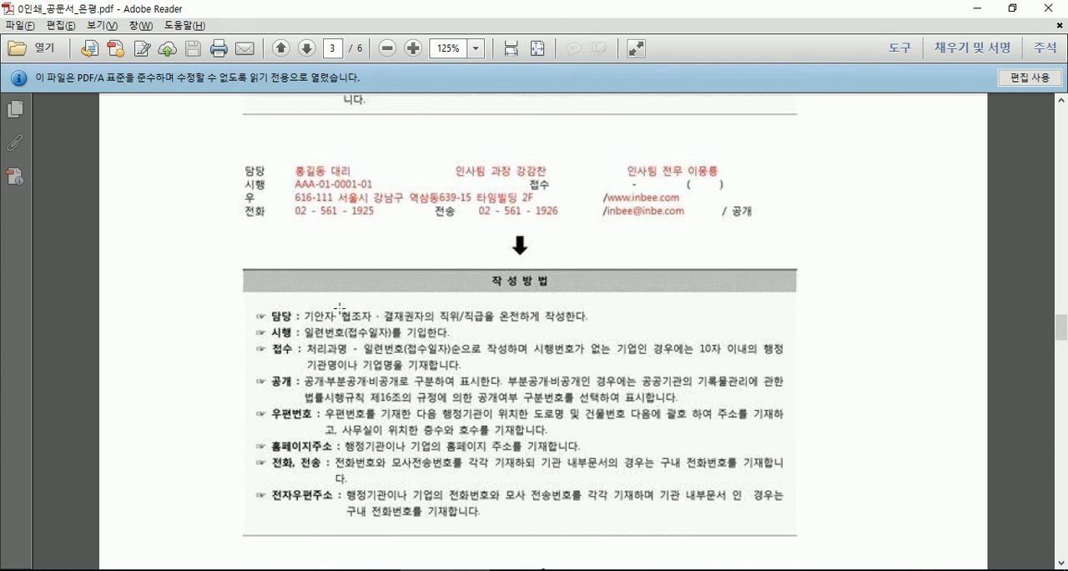
{"action": "scroll", "coordinate": [340, 307], "scroll_direction": "down", "scroll_amount": 20}
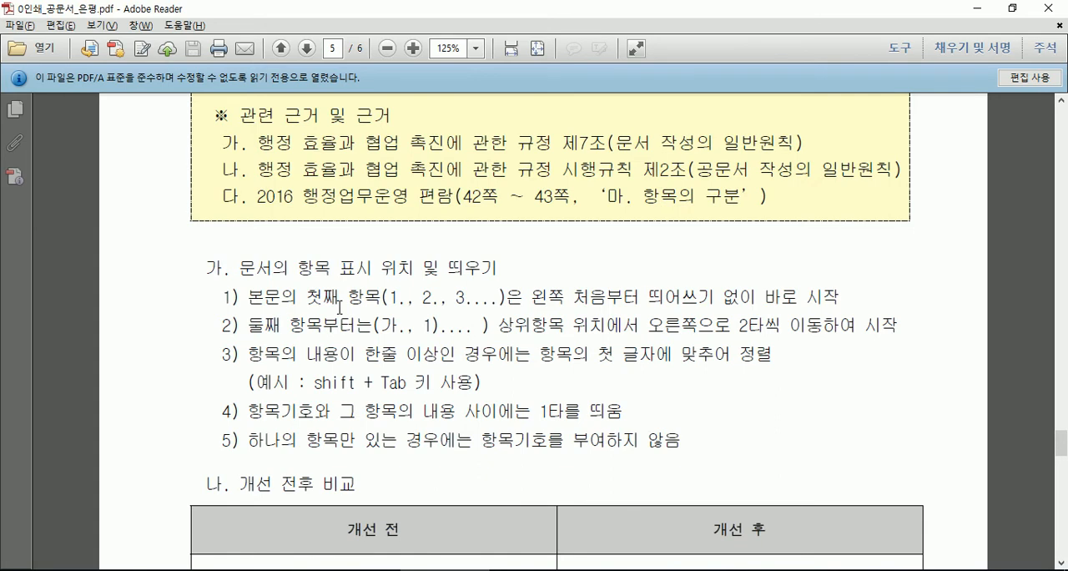
- Start 한글 2010 with a blank document and place the Notepad notes in a smaller window over it
{"action": "key", "text": "super+d"}
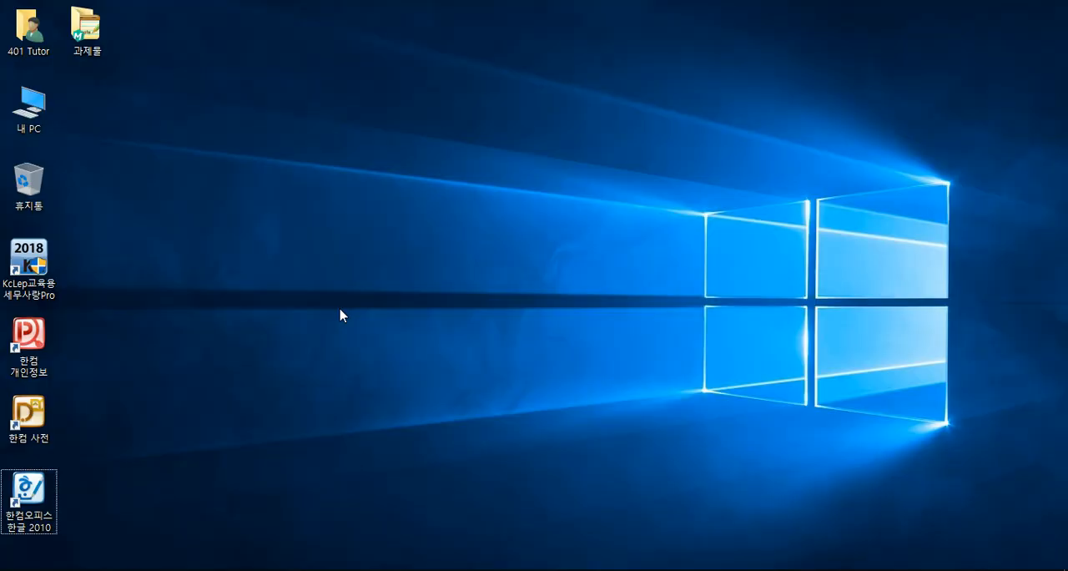
{"action": "double_click", "coordinate": [30, 492]}
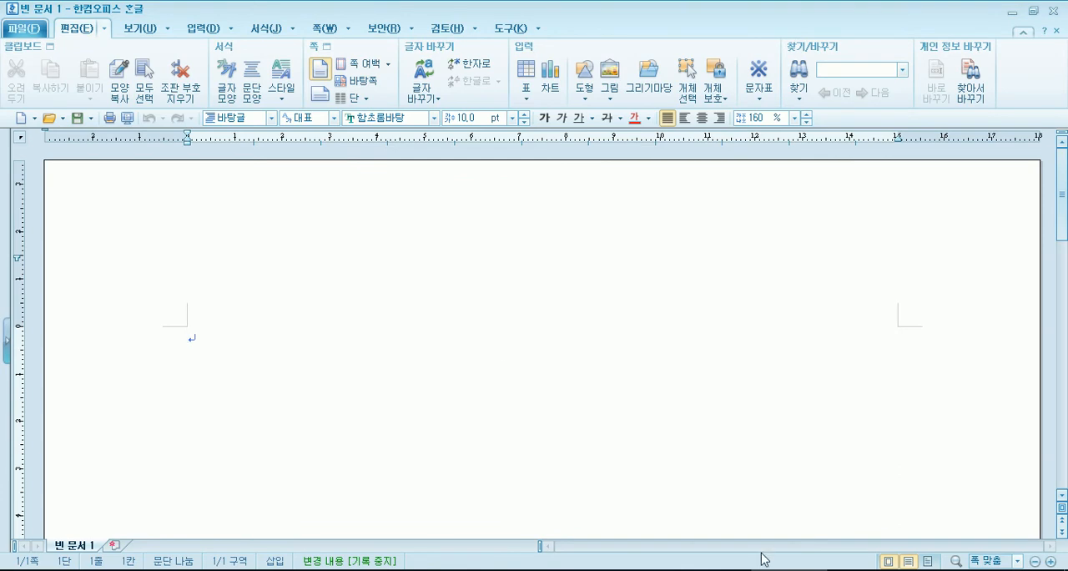
{"action": "mouse_move", "coordinate": [636, 570]}
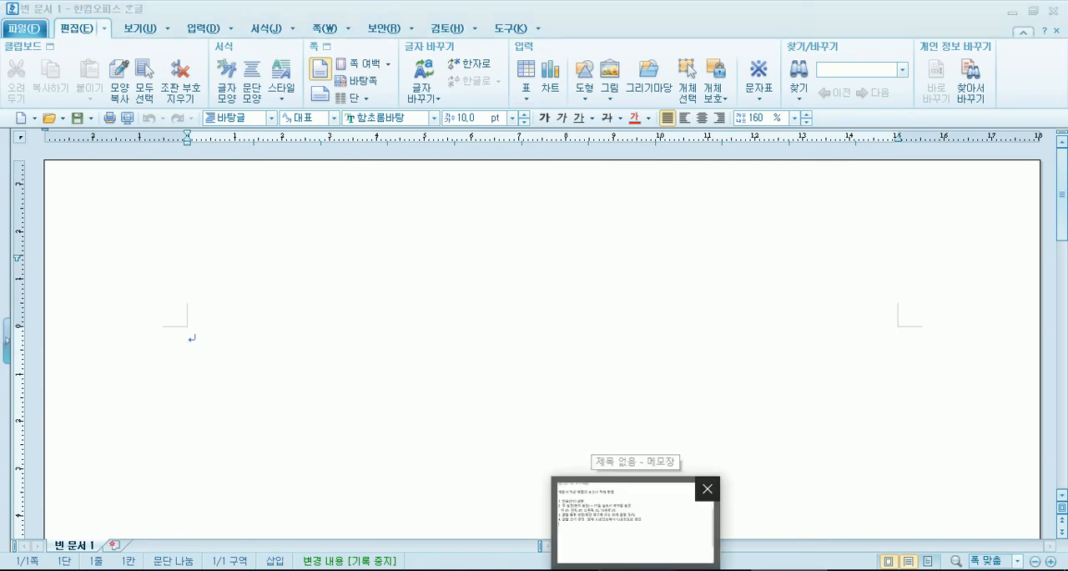
{"action": "left_click", "coordinate": [636, 519]}
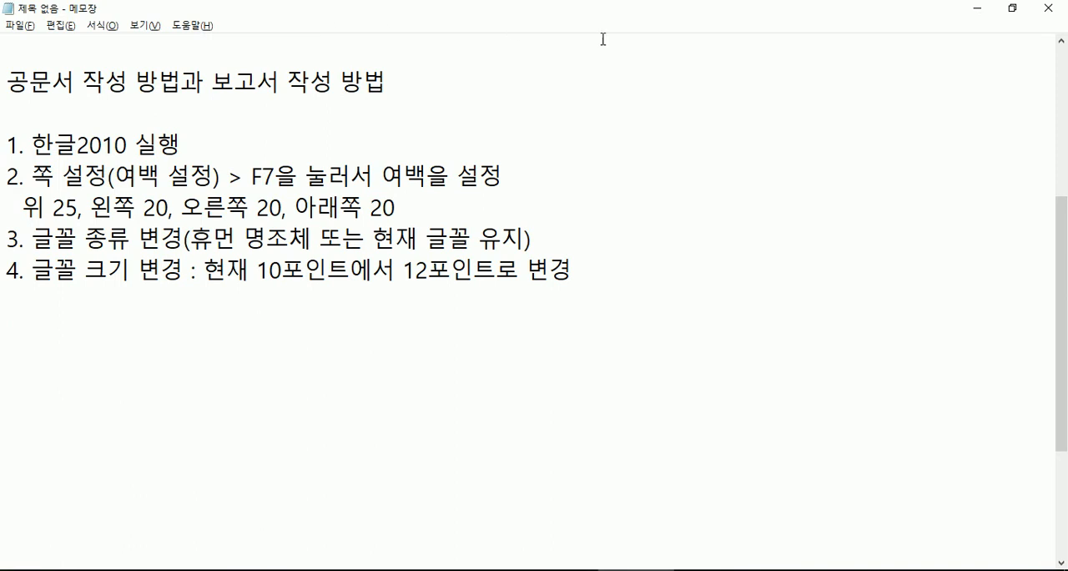
{"action": "left_click", "coordinate": [1013, 8]}
{"action": "left_click_drag", "start_coordinate": [470, 33], "coordinate": [775, 40]}
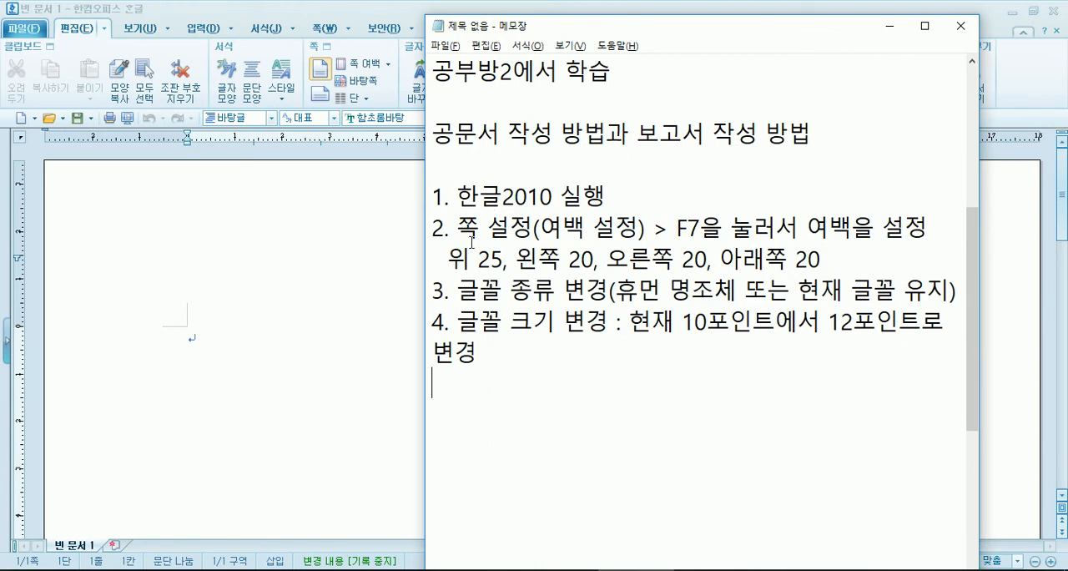
{"action": "left_click_drag", "start_coordinate": [544, 31], "coordinate": [547, 191]}
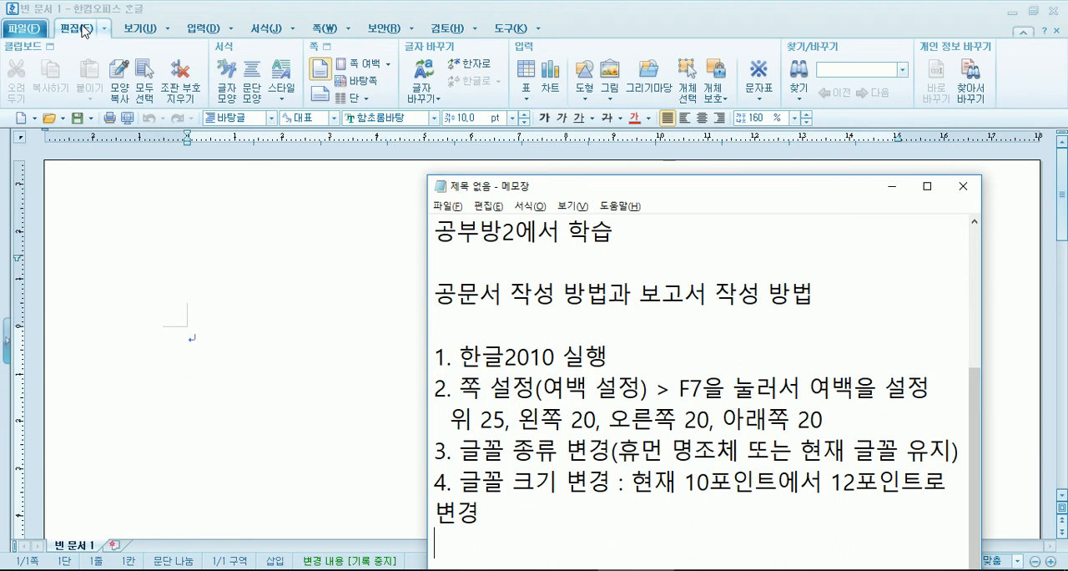
{"action": "left_click", "coordinate": [328, 50]}
{"action": "key", "text": "Escape"}
{"action": "left_click", "coordinate": [335, 31]}
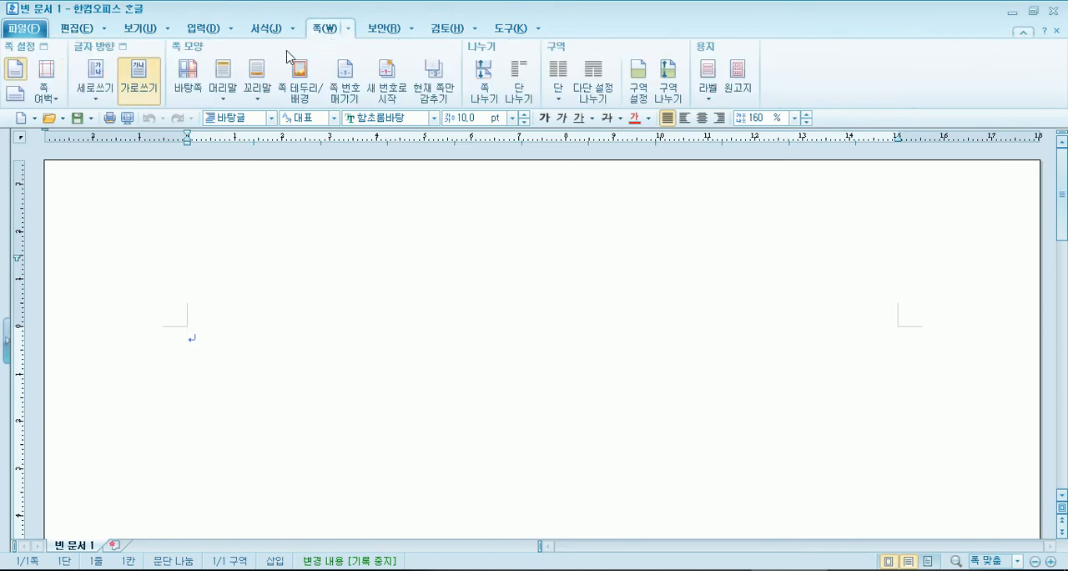
{"action": "left_click", "coordinate": [23, 56]}
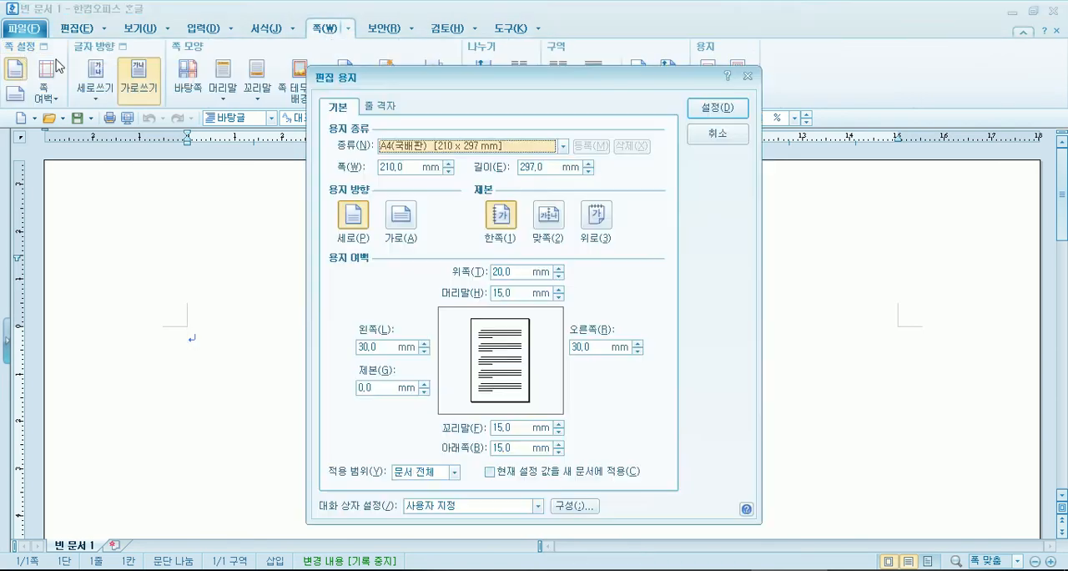
{"action": "key", "text": "Escape"}
- Move the Notepad notes higher on the screen and open 한글's 편집 용지 page setup dialog, placing it clear of the notes
{"action": "key", "text": "alt+Tab"}
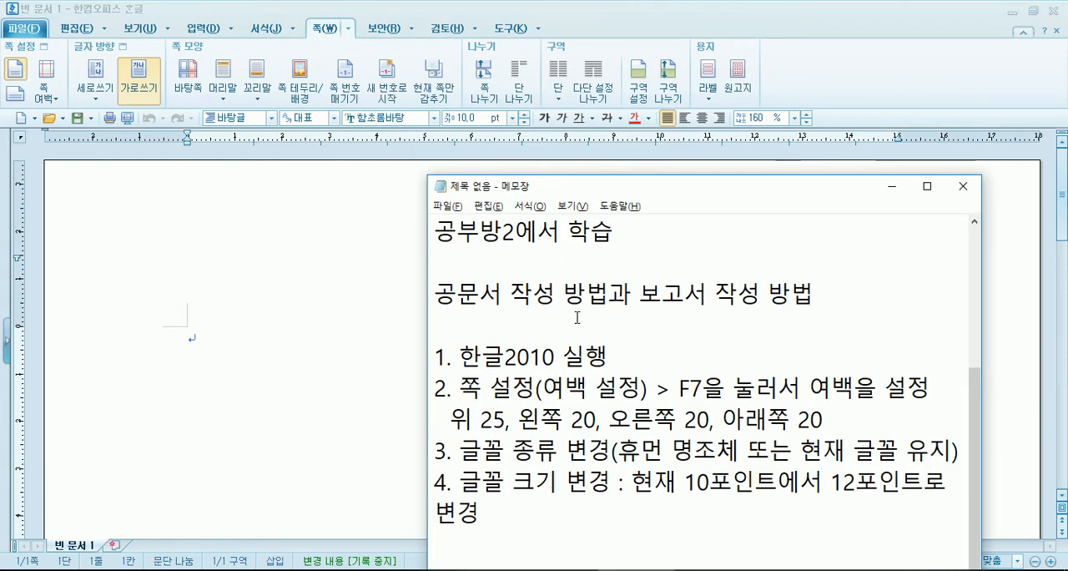
{"action": "left_click_drag", "start_coordinate": [695, 188], "coordinate": [735, 43]}
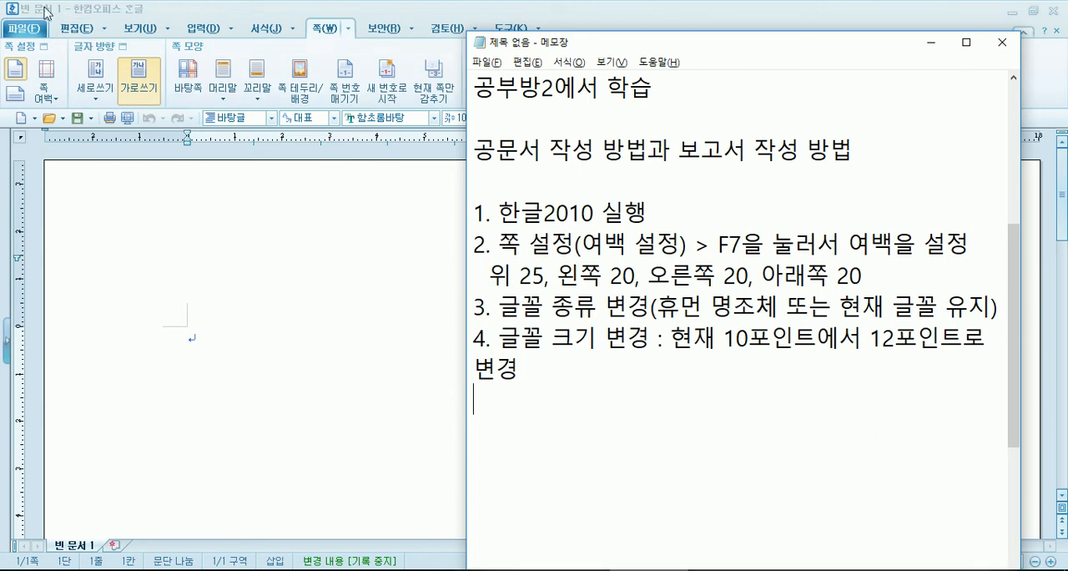
{"action": "left_click", "coordinate": [67, 35]}
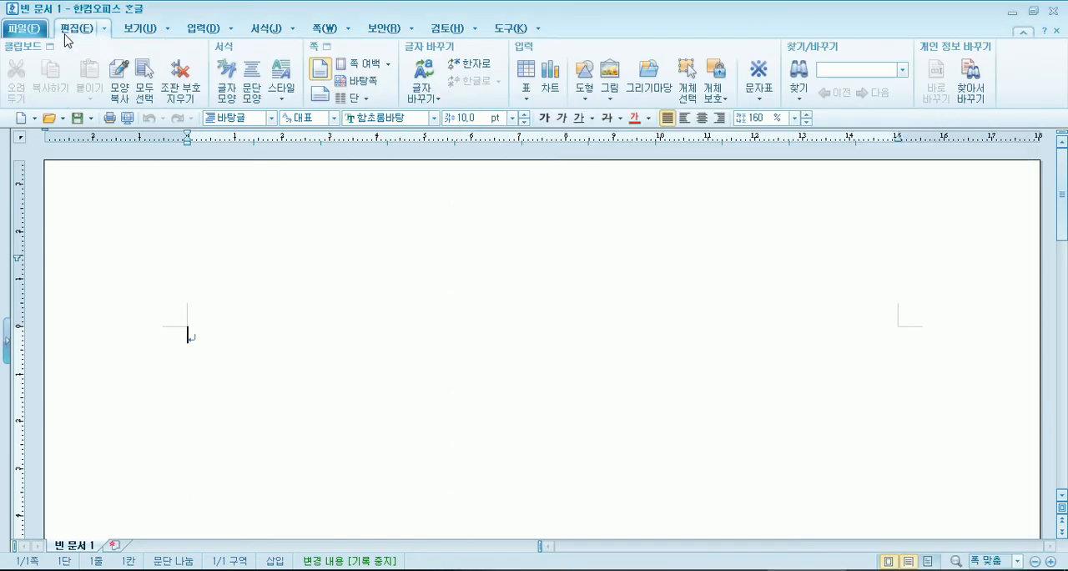
{"action": "left_click", "coordinate": [331, 32]}
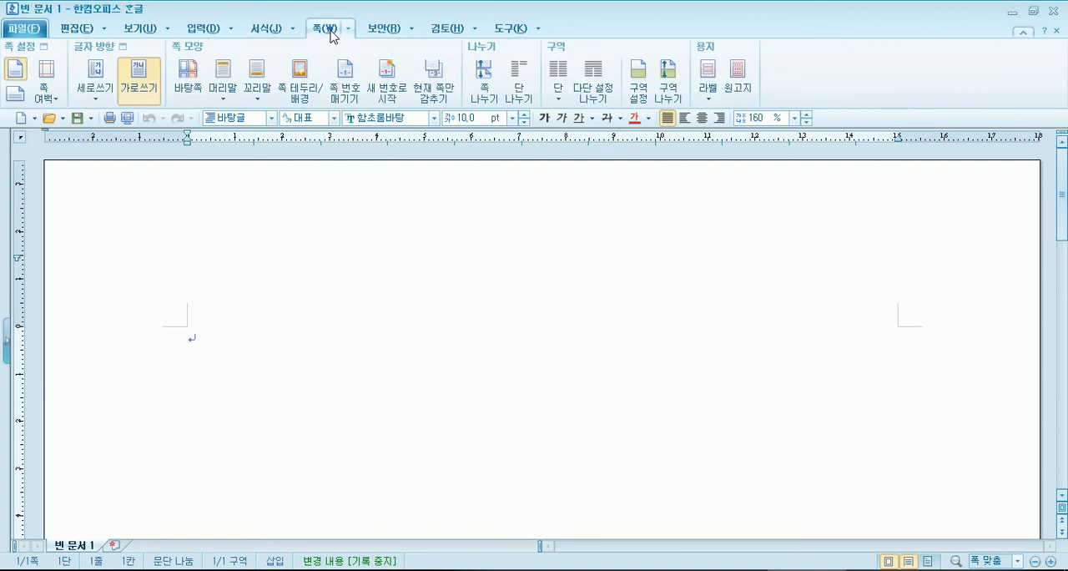
{"action": "left_click", "coordinate": [18, 52]}
{"action": "left_click_drag", "start_coordinate": [427, 82], "coordinate": [189, 35]}
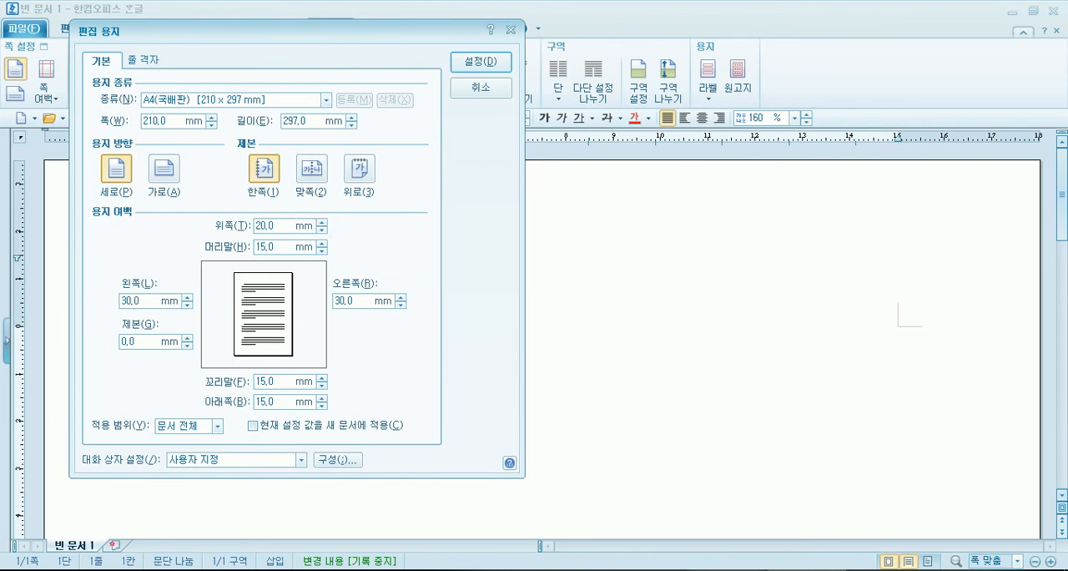
- In the Notepad notes, extend the margin line with ", 머리말/꼬리말 0, 제본 0"
{"action": "key", "text": "alt+Tab"}
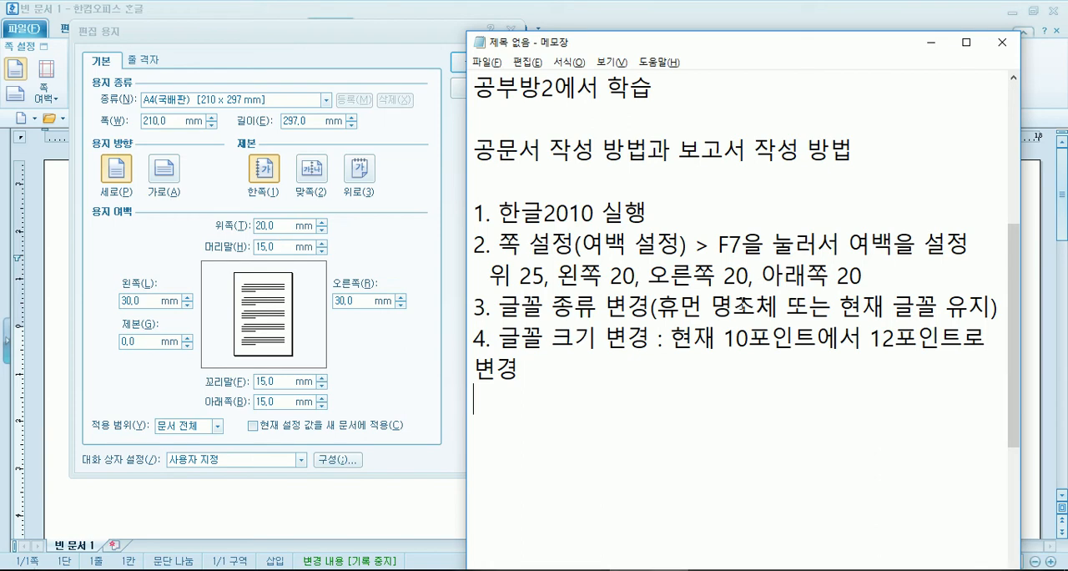
{"action": "left_click", "coordinate": [875, 276]}
{"action": "type", "text": ", 머리말/꼬리말 "}
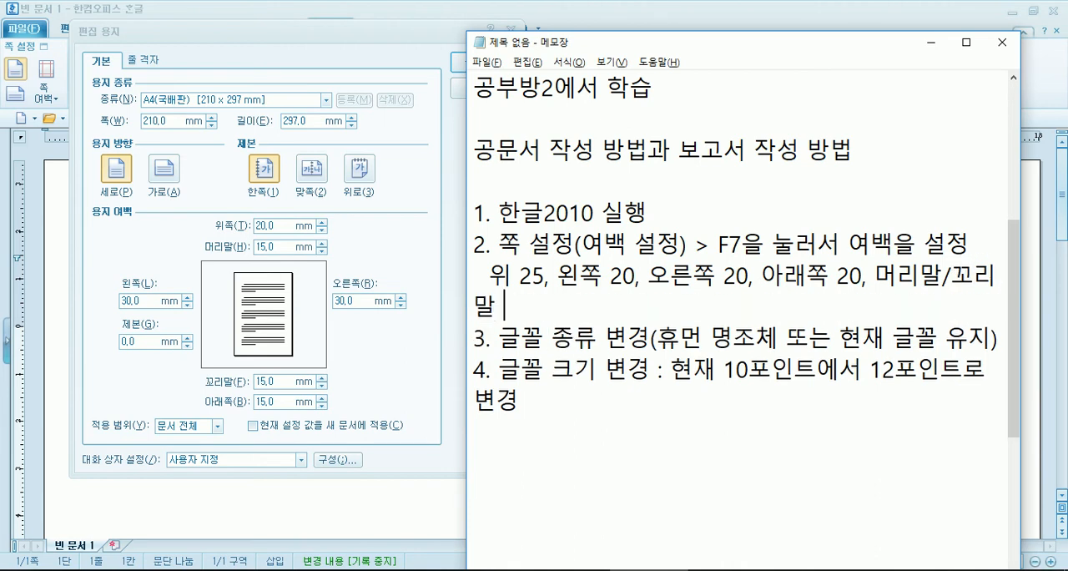
{"action": "type", "text": "0, 제본 0"}
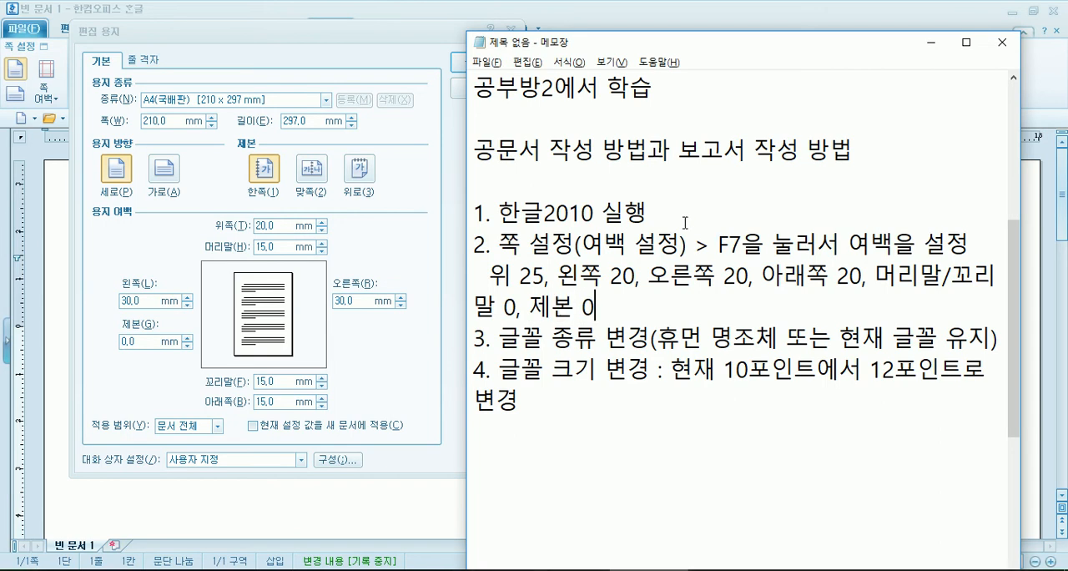
- In 한글's 편집 용지 dialog, set the margins to 위쪽 25 mm, 머리말 0 mm, 왼쪽 20 mm and 오른쪽 20 mm
{"action": "left_click", "coordinate": [322, 222]}
{"action": "left_click", "coordinate": [322, 251]}
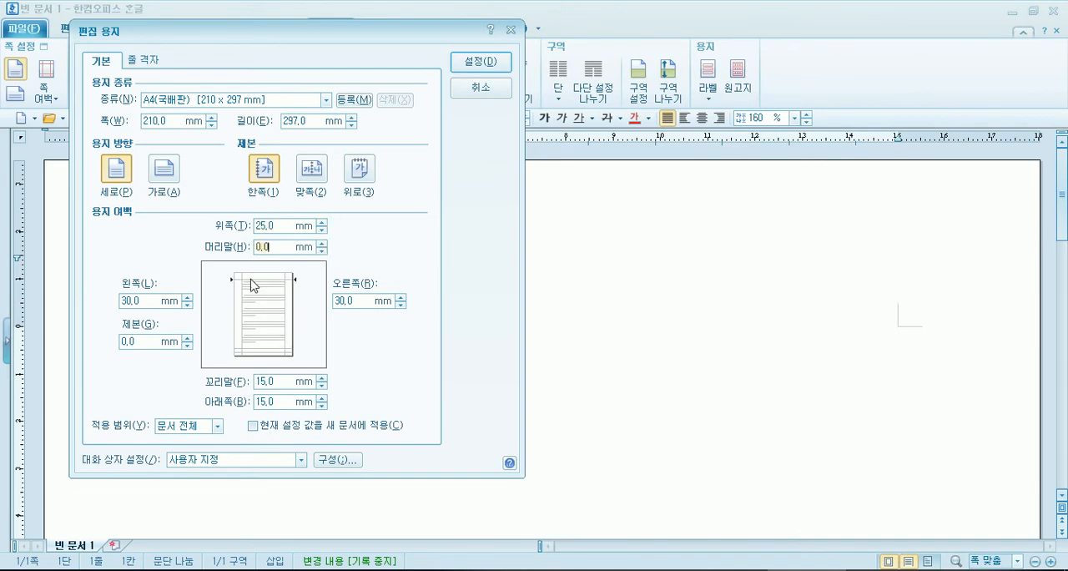
{"action": "left_click", "coordinate": [187, 305]}
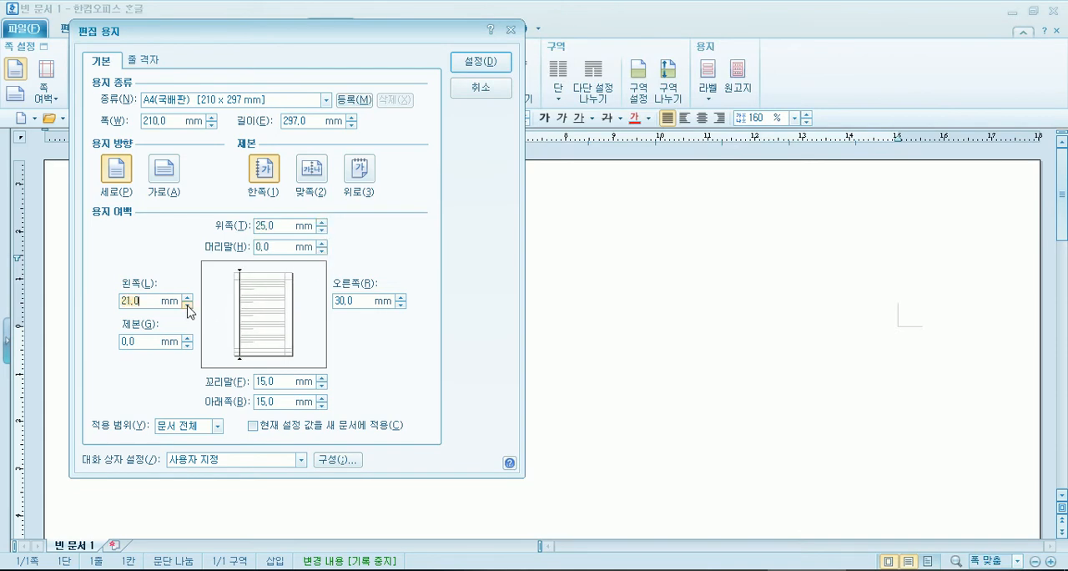
{"action": "left_click", "coordinate": [400, 304]}
{"action": "left_click", "coordinate": [401, 305]}
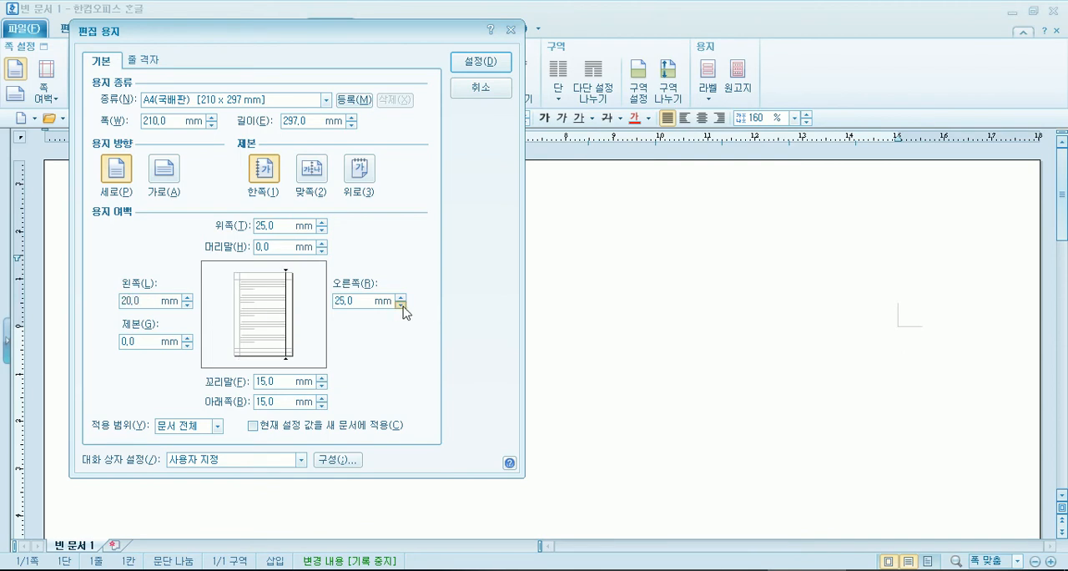
- Set 꼬리말 to 0 mm and 아래쪽 to 20 mm, check the values against the notes, and apply the page settings
{"action": "left_click", "coordinate": [323, 385]}
{"action": "left_click", "coordinate": [322, 386]}
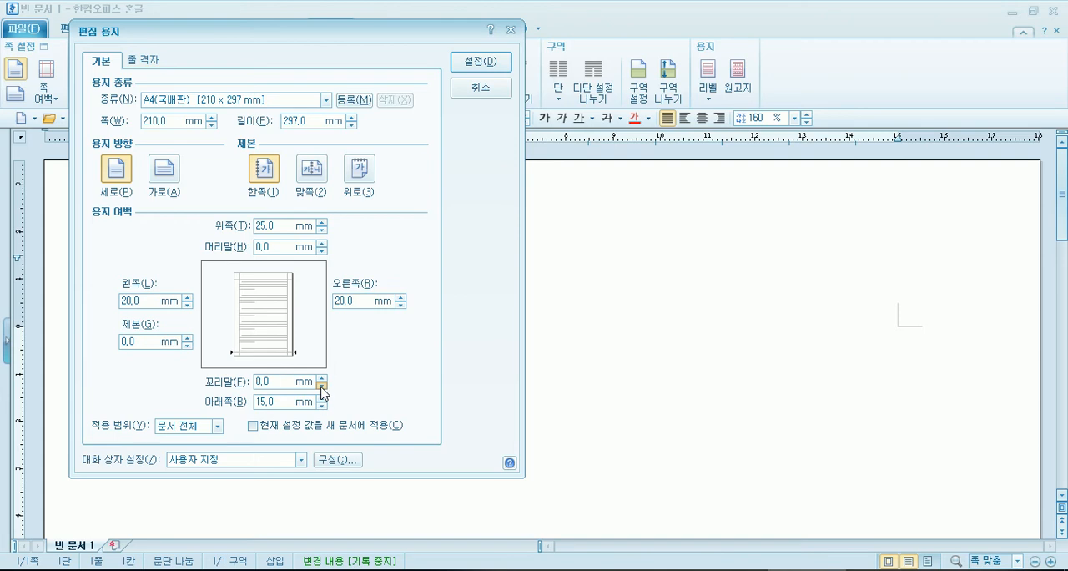
{"action": "left_click", "coordinate": [322, 398]}
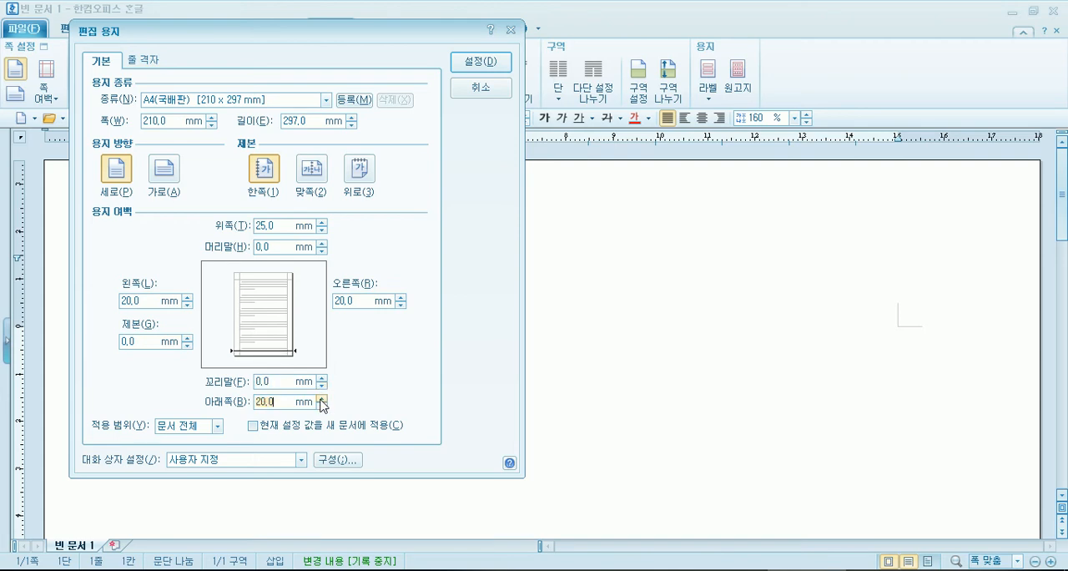
{"action": "key", "text": "alt+Tab"}
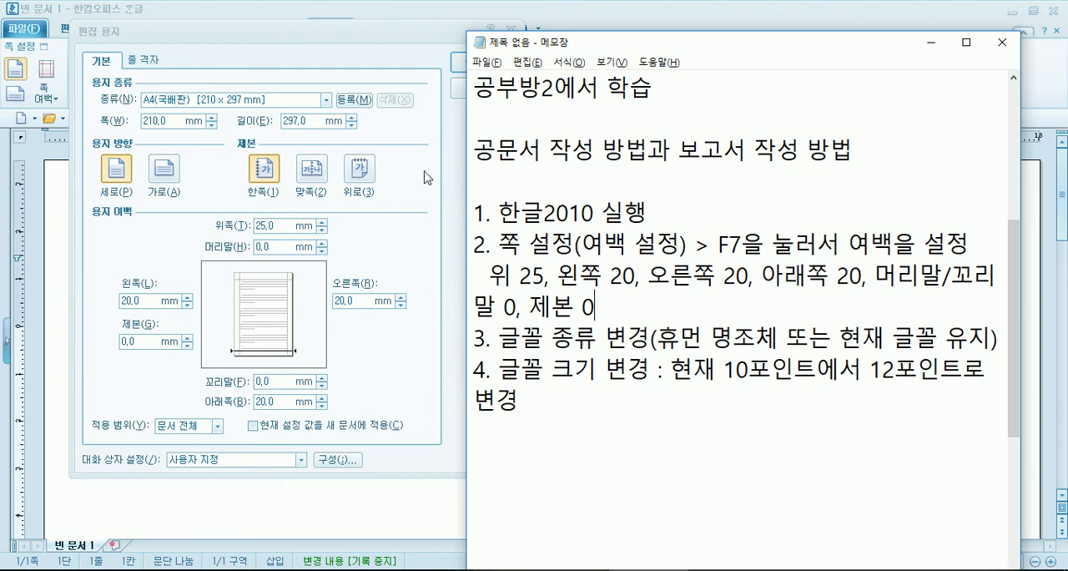
{"action": "left_click", "coordinate": [411, 64]}
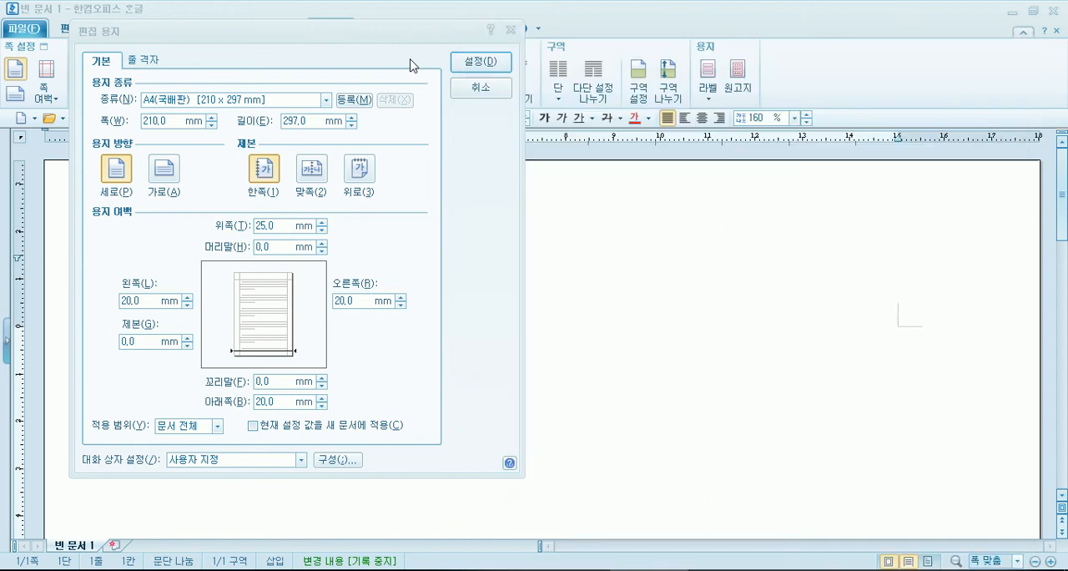
{"action": "left_click", "coordinate": [481, 65]}
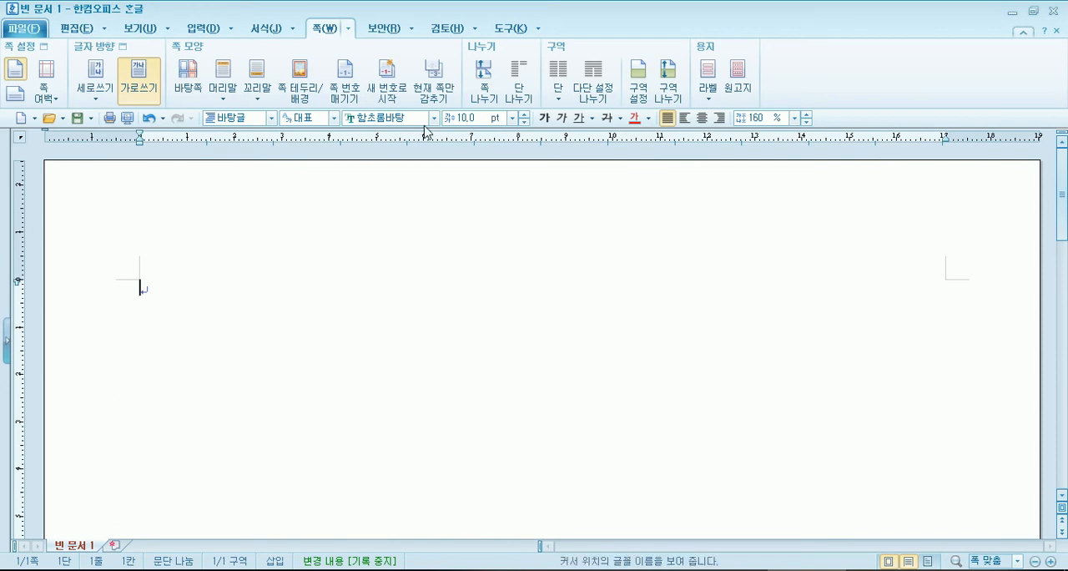
- Check the font item in the Notepad notes, then set the blank 한글 document's font to 한컴 쿨재즈 M
{"action": "key", "text": "alt+Tab"}
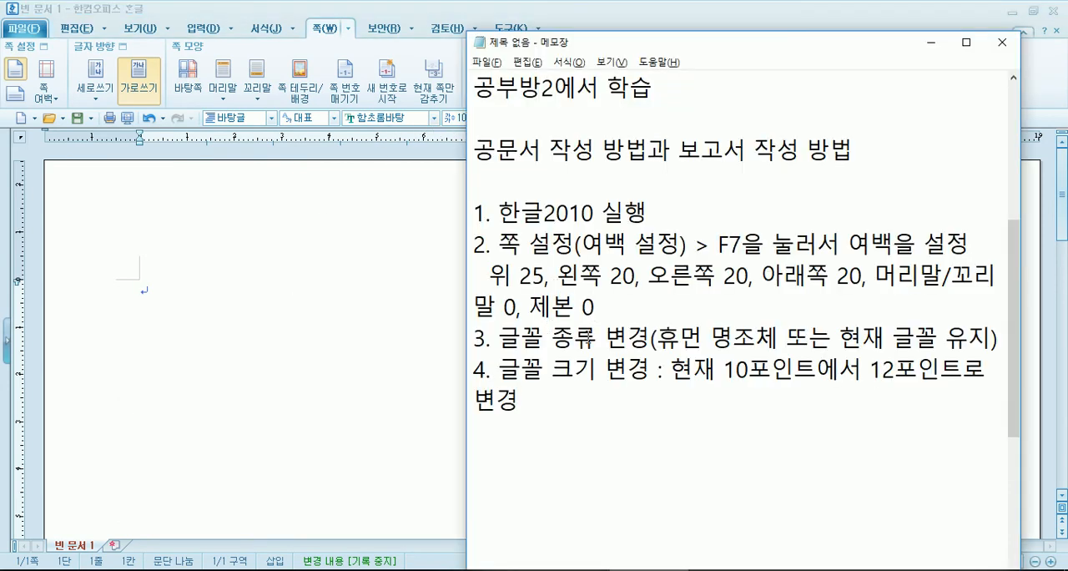
{"action": "left_click", "coordinate": [499, 338]}
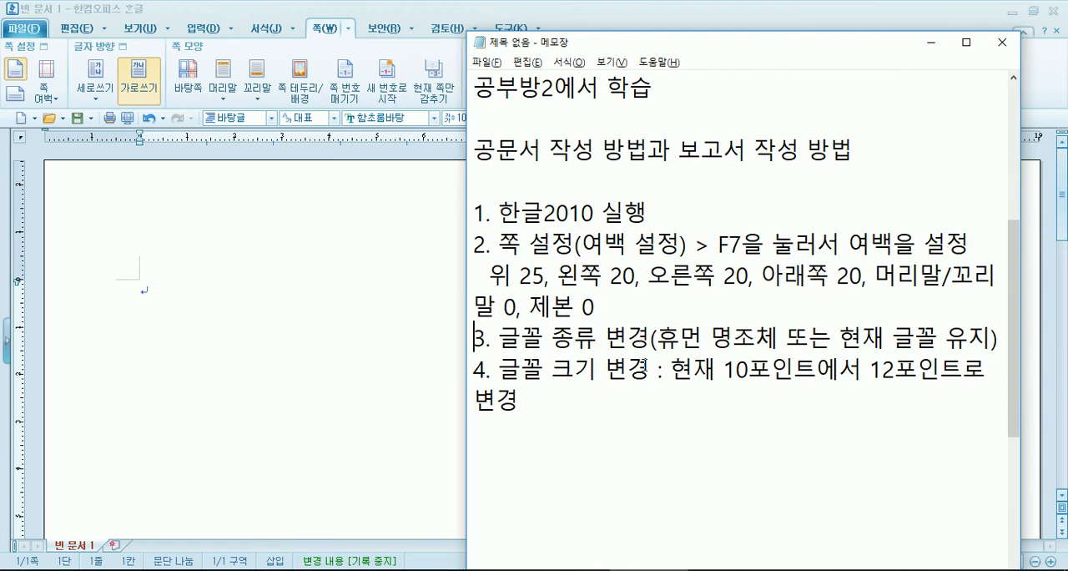
{"action": "left_click", "coordinate": [329, 293]}
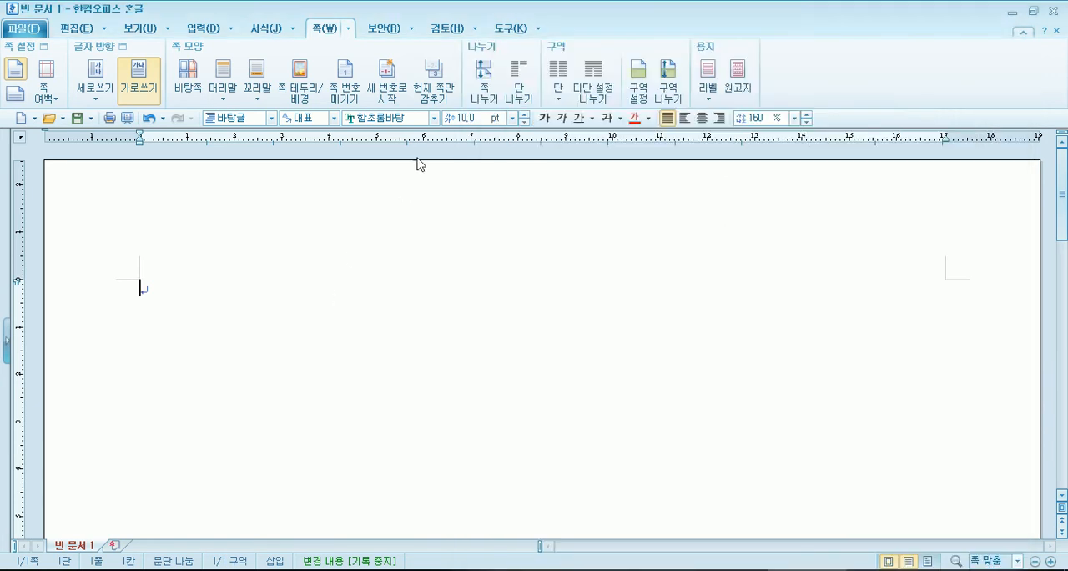
{"action": "left_click", "coordinate": [435, 118]}
{"action": "scroll", "coordinate": [401, 250], "scroll_direction": "down", "scroll_amount": 1}
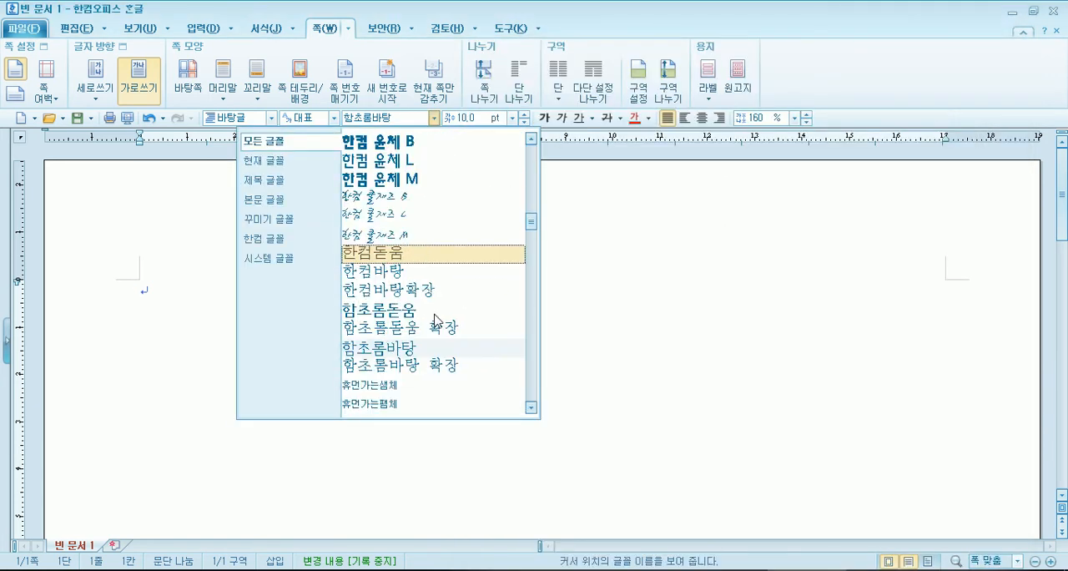
{"action": "left_click", "coordinate": [388, 234]}
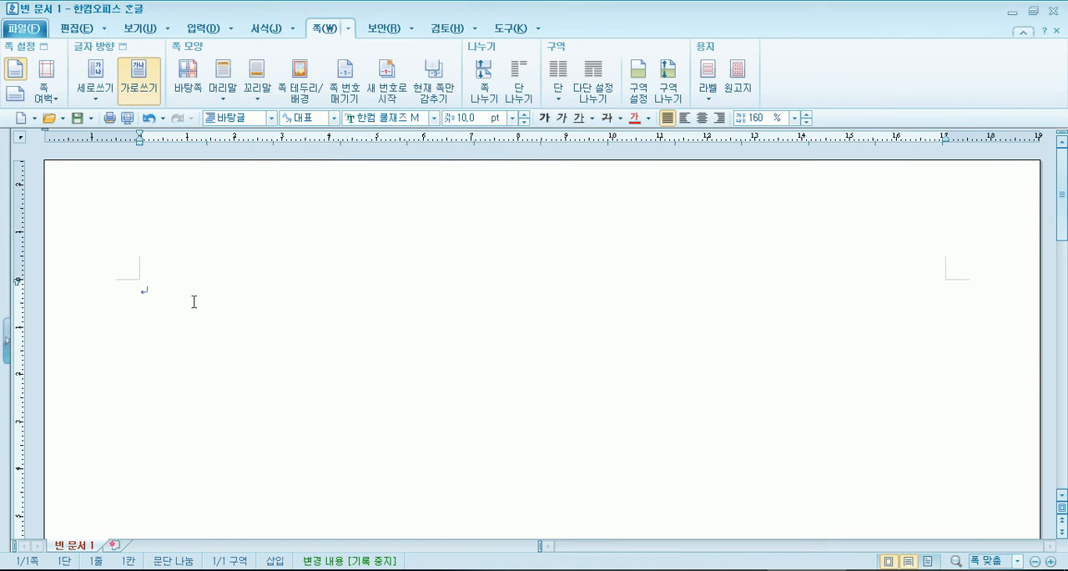
- Enter a sample person's name on the first line and enlarge it to 72 pt
{"action": "type", "text": "홍길동"}
{"action": "key", "text": "shift+Home"}
{"action": "left_click", "coordinate": [512, 117]}
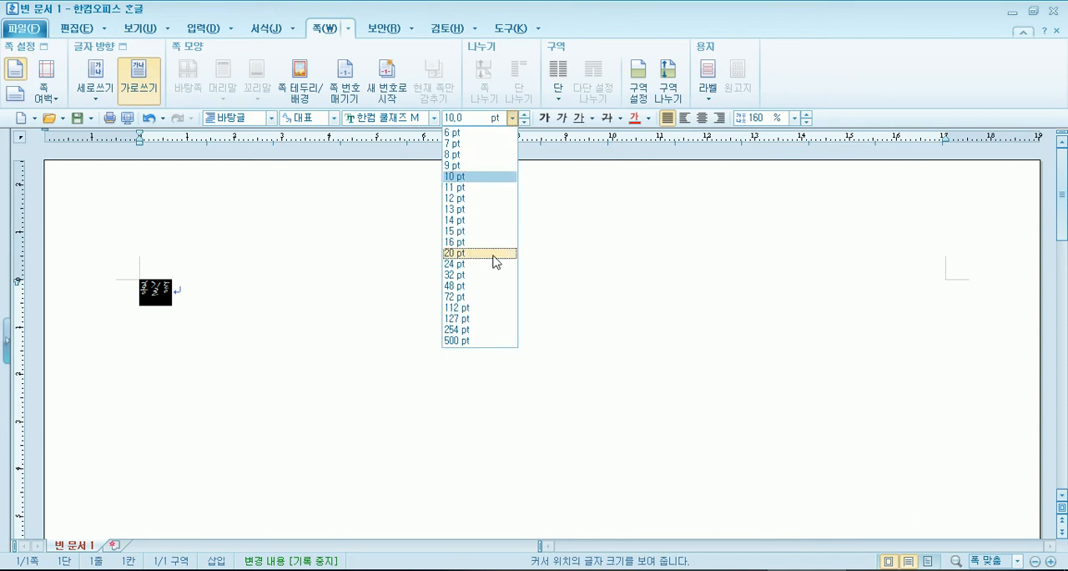
{"action": "left_click", "coordinate": [481, 298]}
{"action": "left_click", "coordinate": [394, 370]}
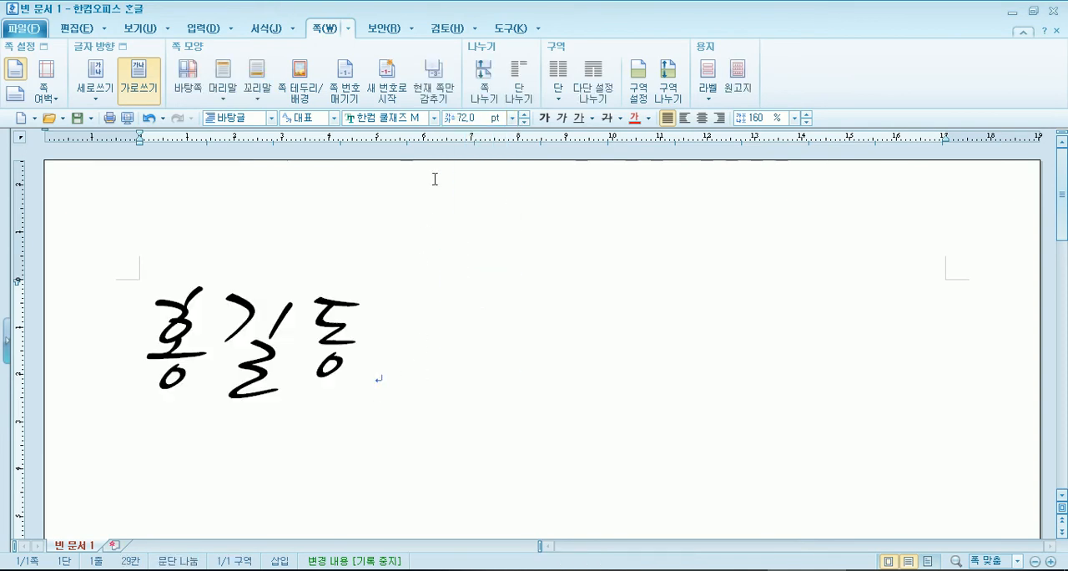
- Switch the font to 문체부 훈민정음체 and add the text 나랏말 after the sample name
{"action": "left_click", "coordinate": [434, 118]}
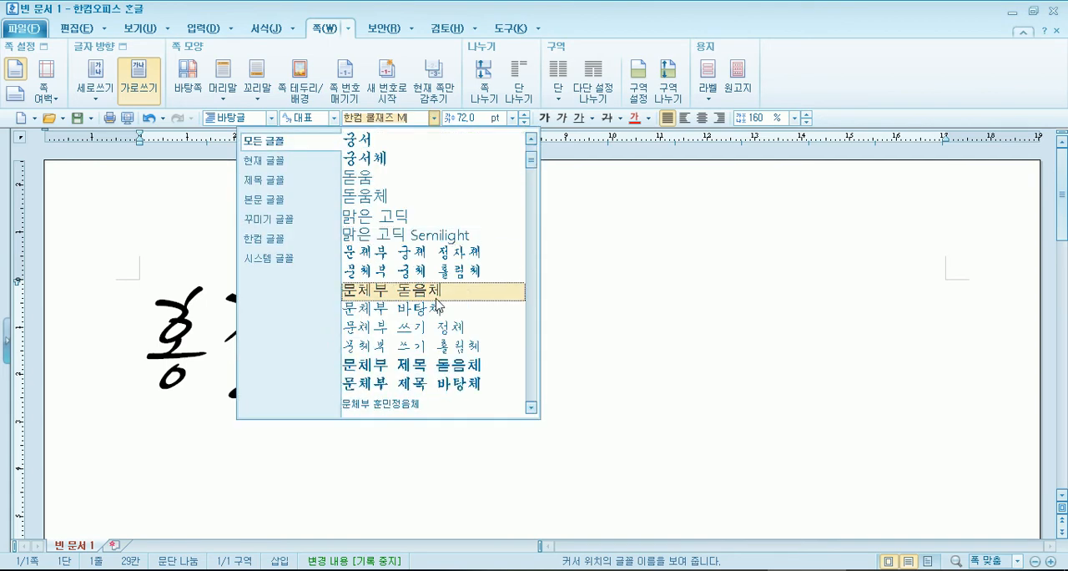
{"action": "scroll", "coordinate": [438, 303], "scroll_direction": "down", "scroll_amount": 3}
{"action": "left_click", "coordinate": [444, 252]}
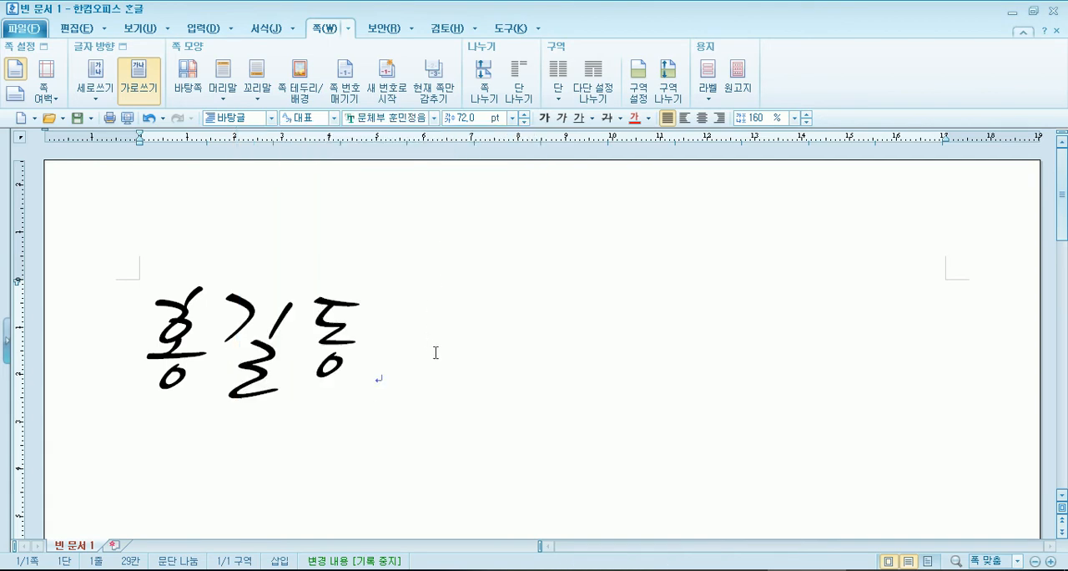
{"action": "type", "text": "나랏ㅁ"}
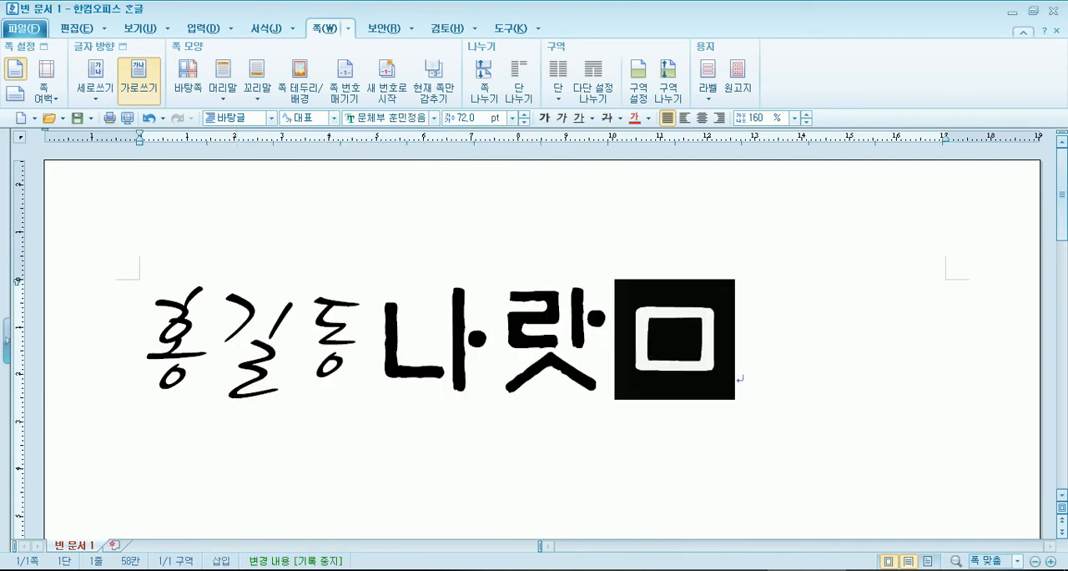
{"action": "type", "text": "ㅏㄹ"}
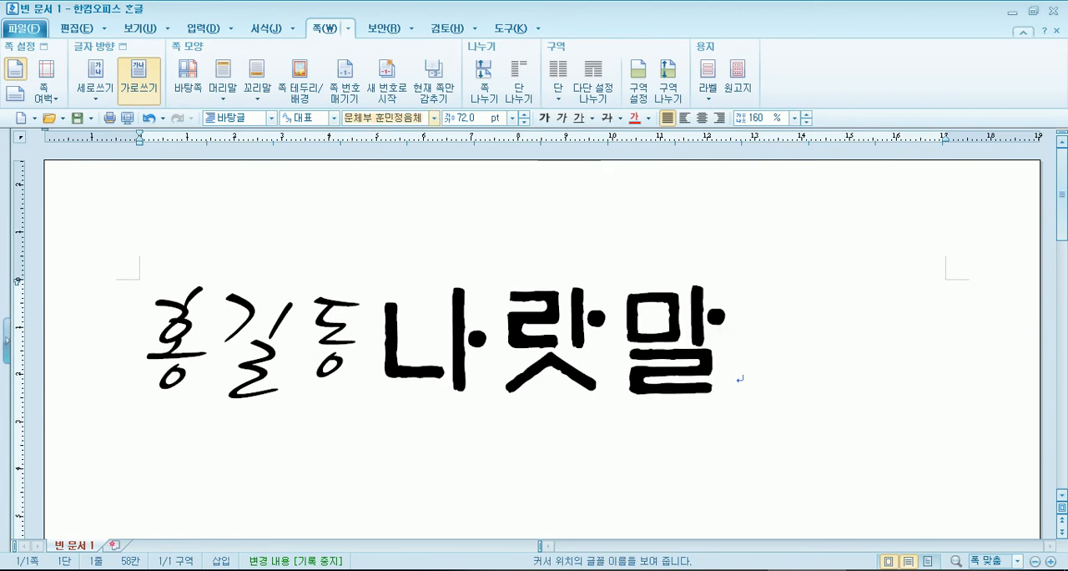
- Apply the 양재백두체B font to the whole line of sample text
{"action": "left_click", "coordinate": [435, 118]}
{"action": "scroll", "coordinate": [431, 226], "scroll_direction": "down", "scroll_amount": 5}
{"action": "scroll", "coordinate": [432, 234], "scroll_direction": "down", "scroll_amount": 3}
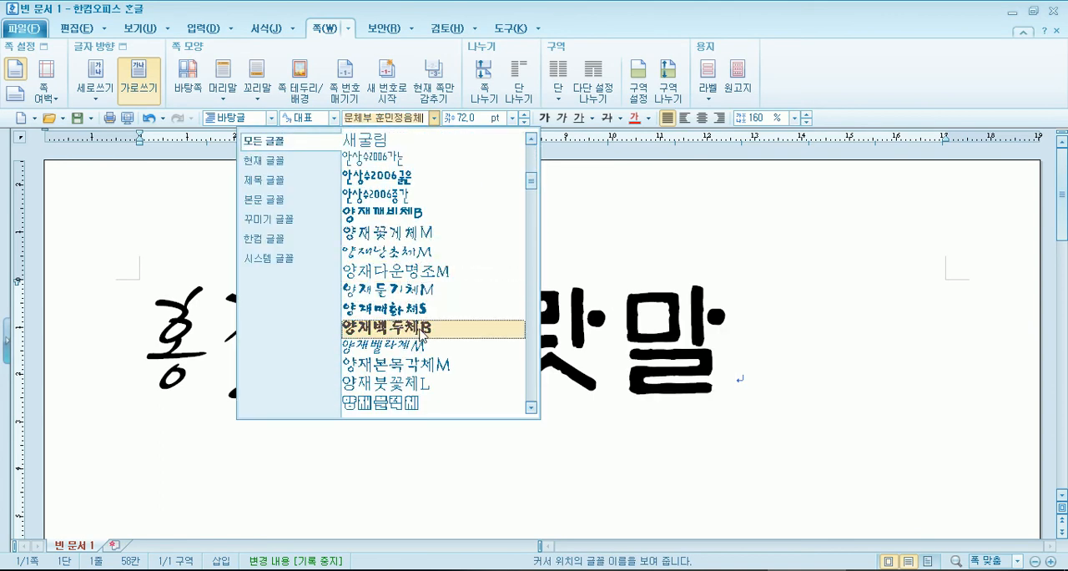
{"action": "left_click", "coordinate": [420, 330]}
{"action": "left_click_drag", "start_coordinate": [740, 343], "coordinate": [139, 355]}
{"action": "left_click", "coordinate": [433, 118]}
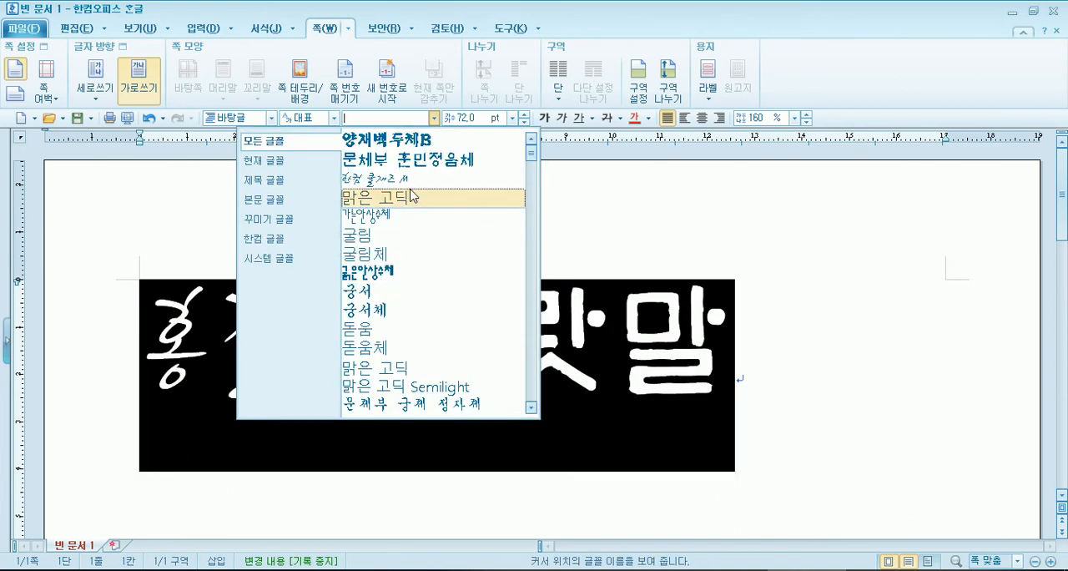
{"action": "left_click", "coordinate": [405, 144]}
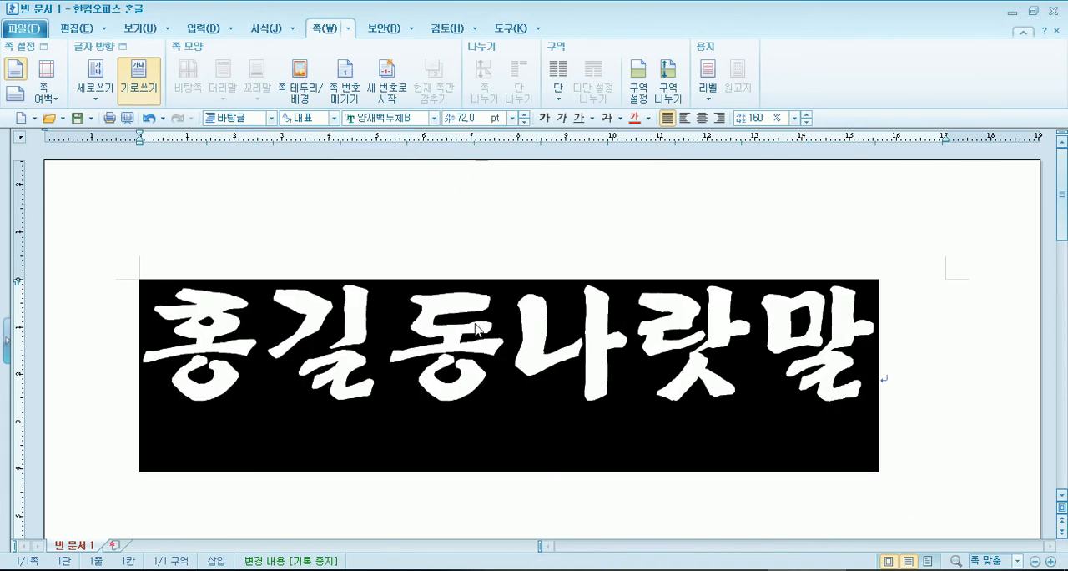
- Colour the sample text red, then undo both the colour and the last font change
{"action": "left_click", "coordinate": [636, 121]}
{"action": "left_click", "coordinate": [671, 336]}
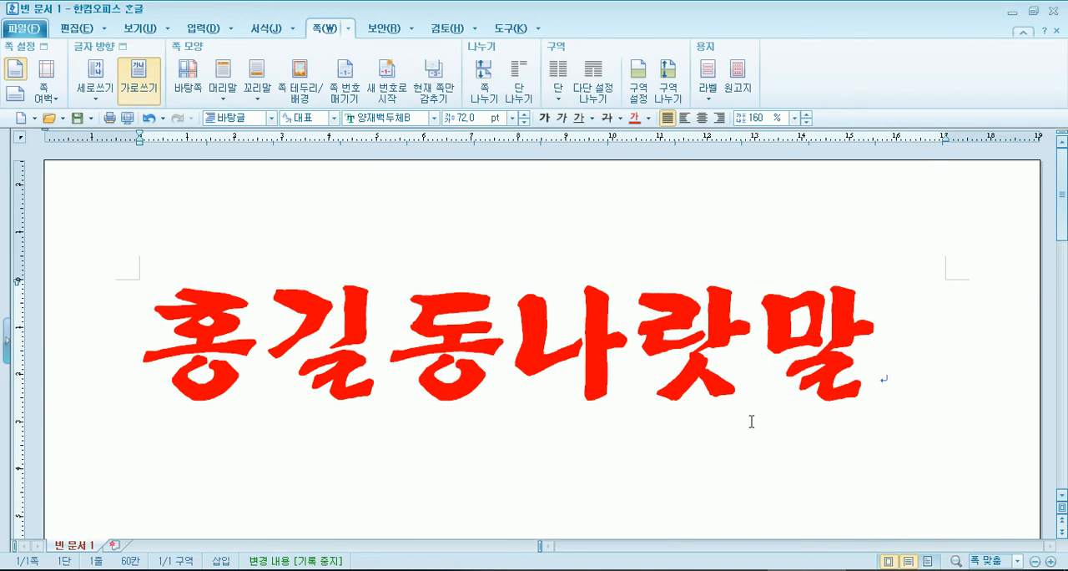
{"action": "key", "text": "ctrl+z"}
{"action": "key", "text": "ctrl+z"}
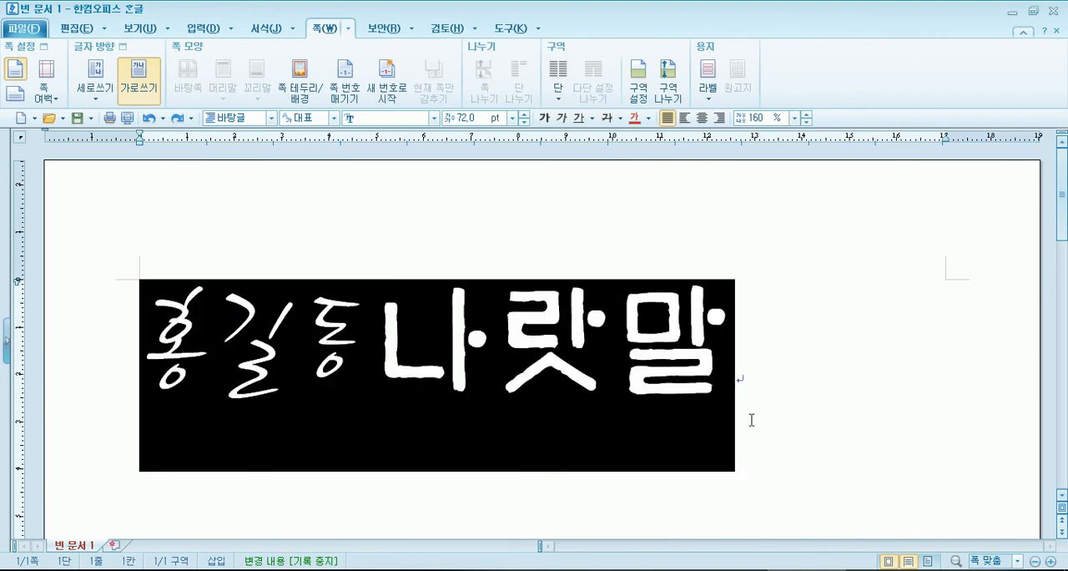
{"action": "left_click", "coordinate": [434, 117]}
{"action": "scroll", "coordinate": [419, 289], "scroll_direction": "down", "scroll_amount": 2}
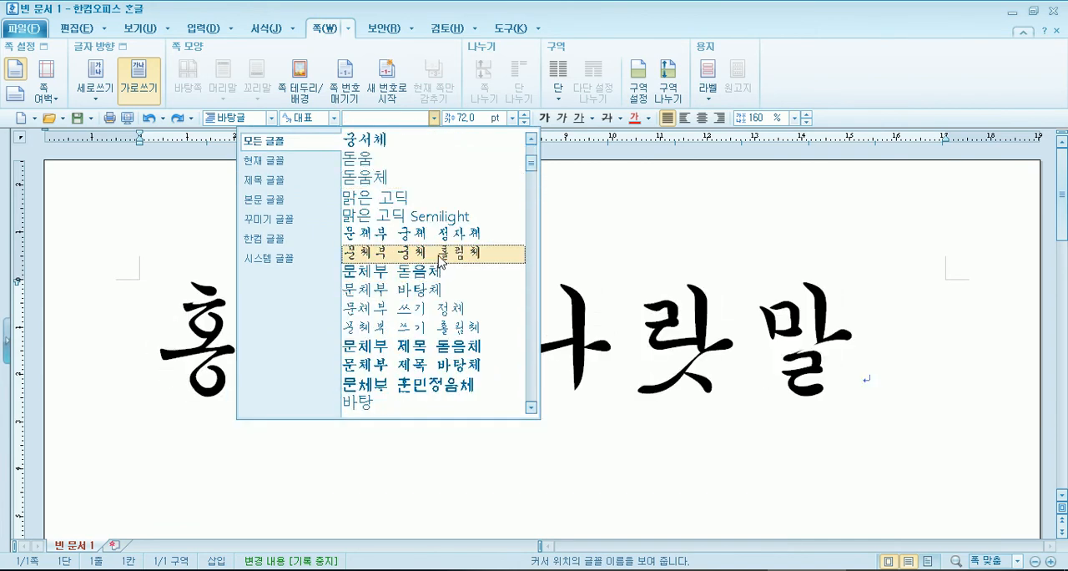
{"action": "scroll", "coordinate": [440, 260], "scroll_direction": "down", "scroll_amount": 6}
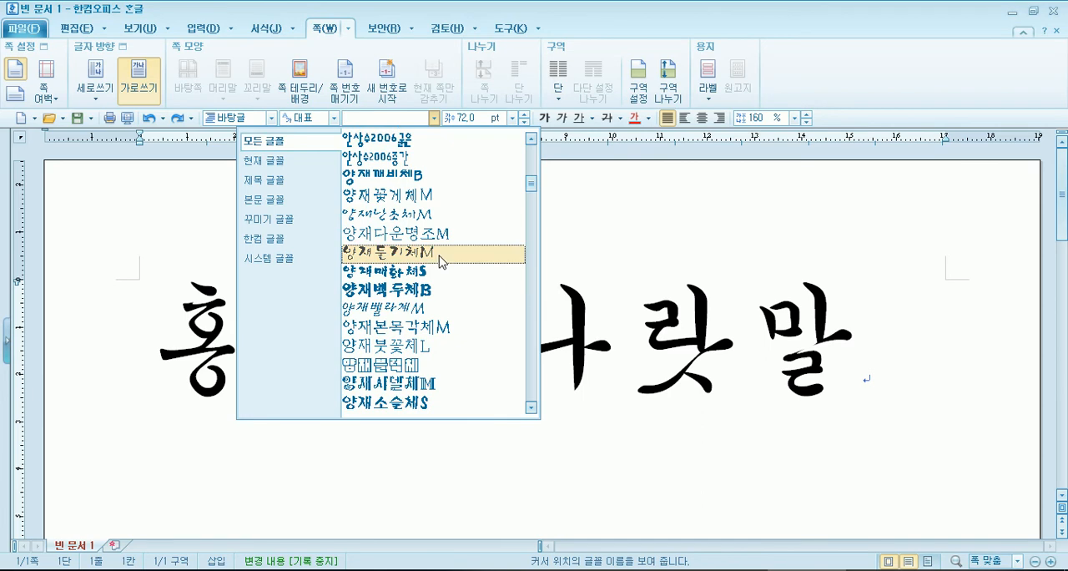
{"action": "key", "text": "Escape"}
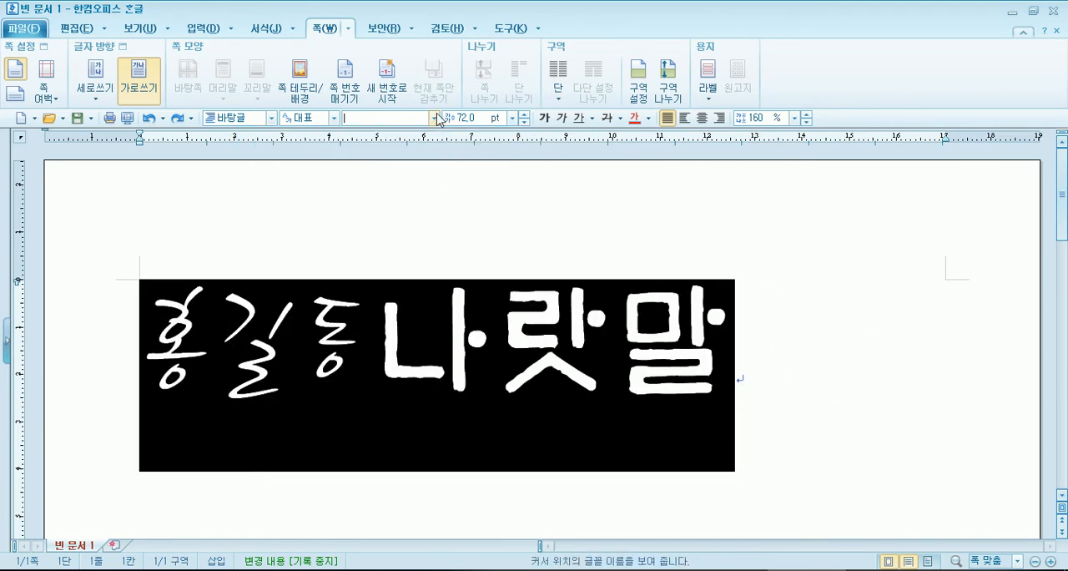
- Try the 함초롬바탕 and 함초롬돋움 fonts on the whole line of sample text, finishing with 함초롬바탕
{"action": "left_click", "coordinate": [437, 119]}
{"action": "left_click_drag", "start_coordinate": [532, 160], "coordinate": [533, 226]}
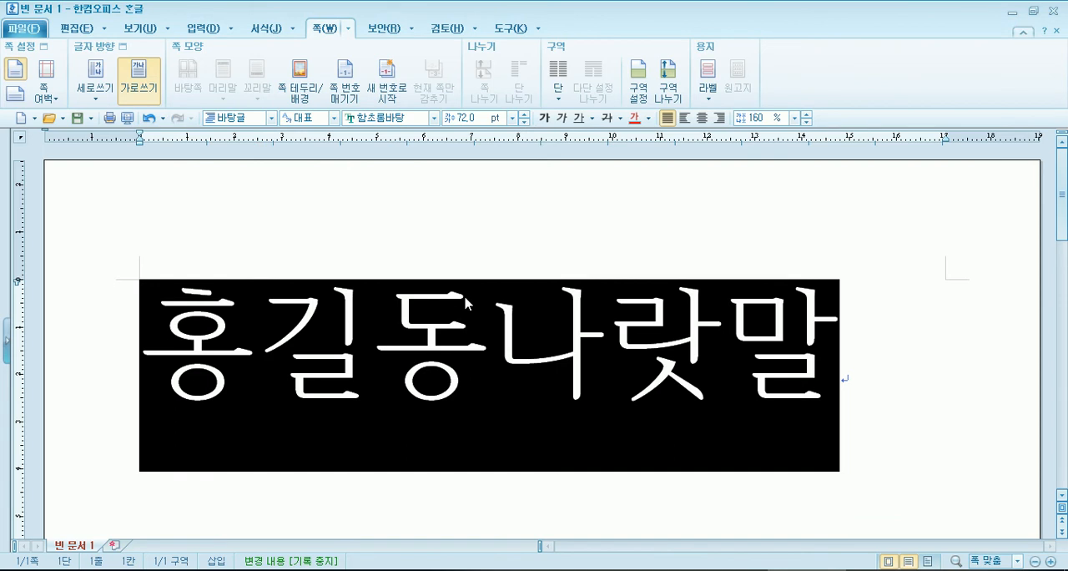
{"action": "left_click", "coordinate": [435, 118]}
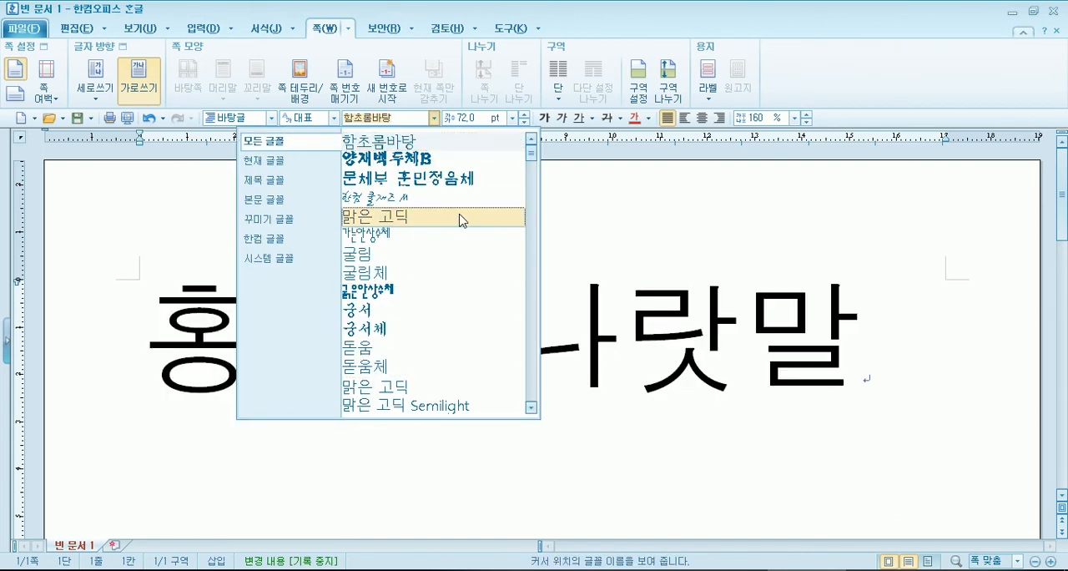
{"action": "left_click_drag", "start_coordinate": [531, 155], "coordinate": [545, 233]}
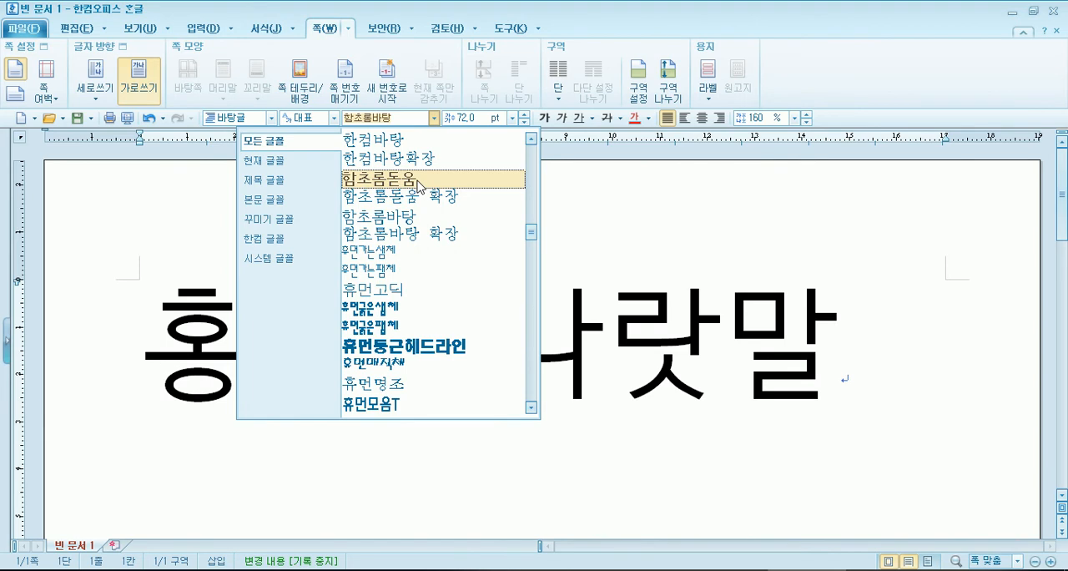
{"action": "left_click", "coordinate": [420, 182]}
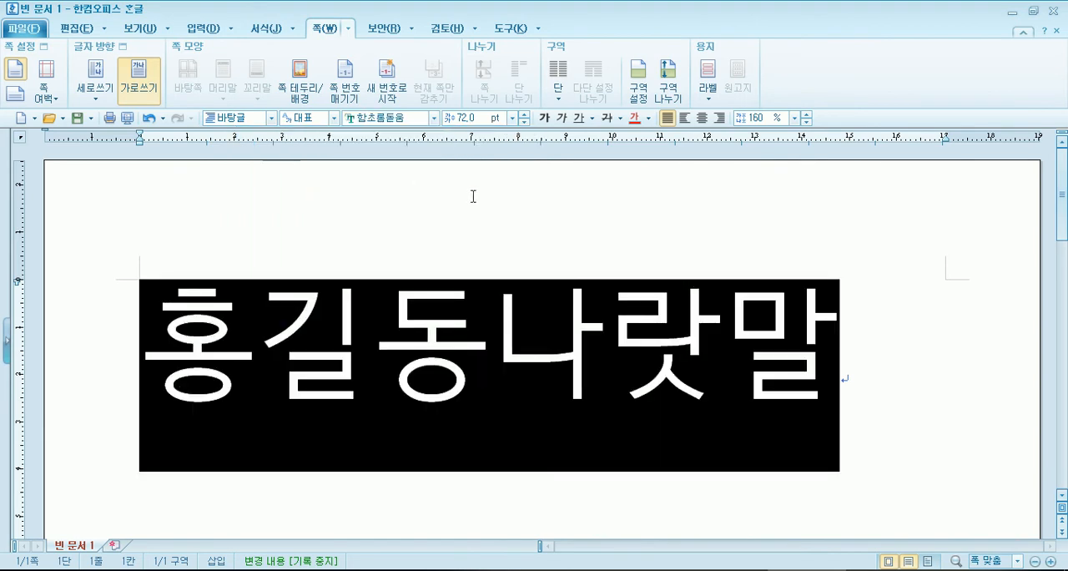
{"action": "left_click", "coordinate": [435, 118]}
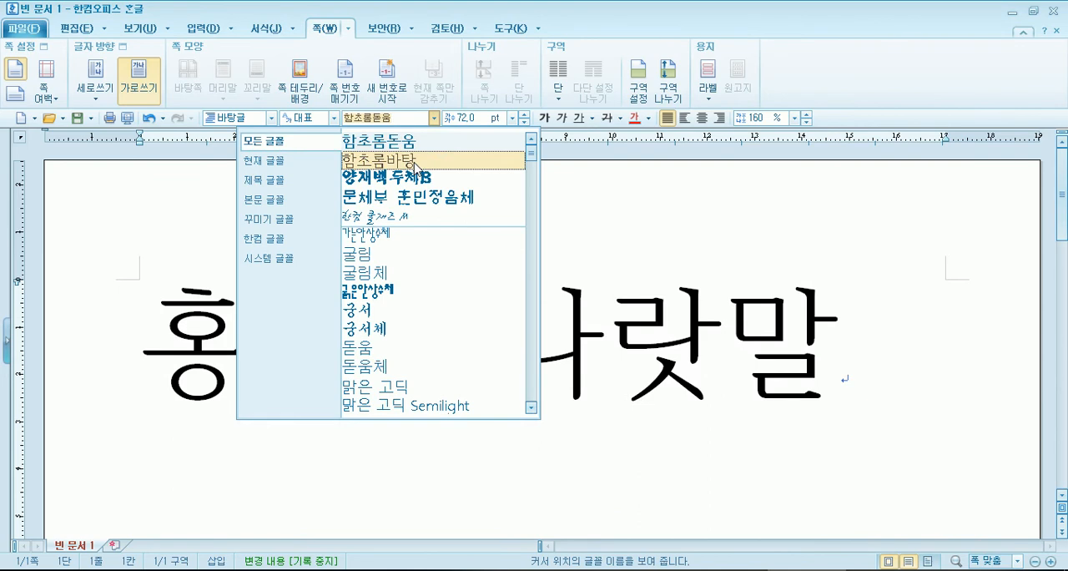
{"action": "left_click", "coordinate": [415, 161]}
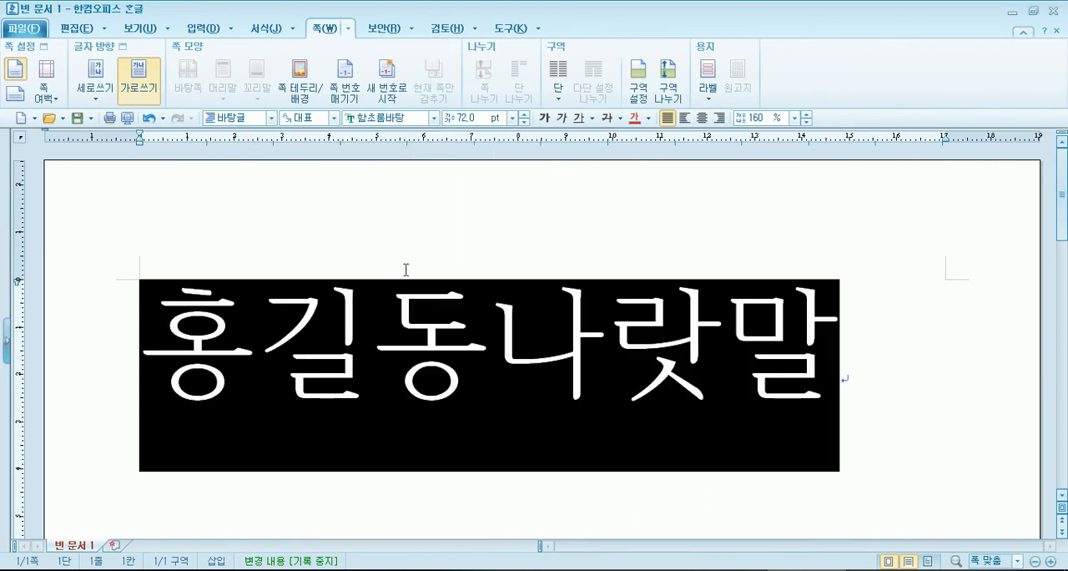
- Check the font instruction in the 메모장 notes and apply 휴먼명조 to the whole line of sample text in 한글
{"action": "key", "text": "alt+Tab"}
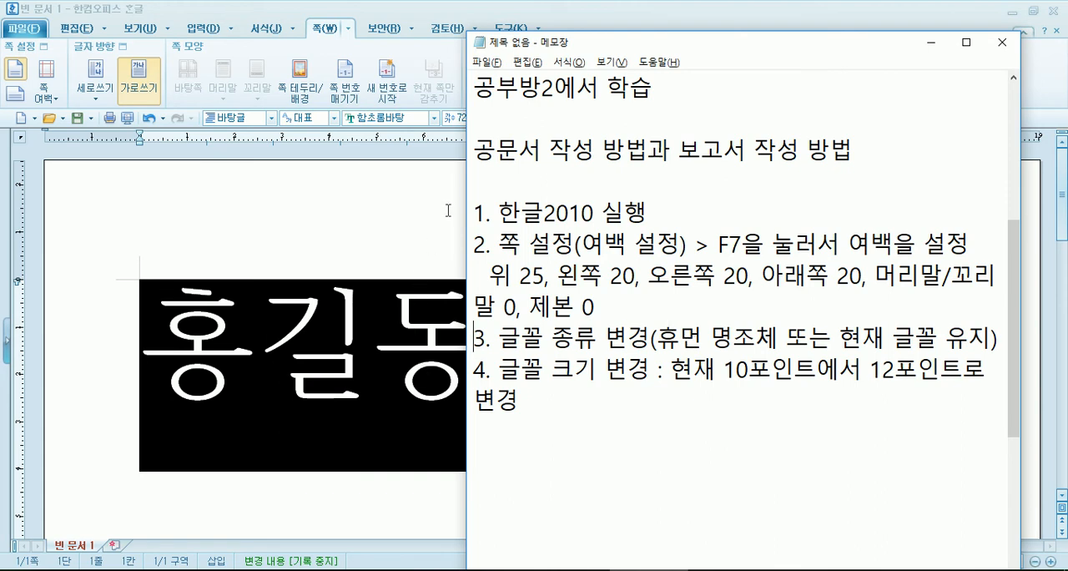
{"action": "left_click", "coordinate": [434, 121]}
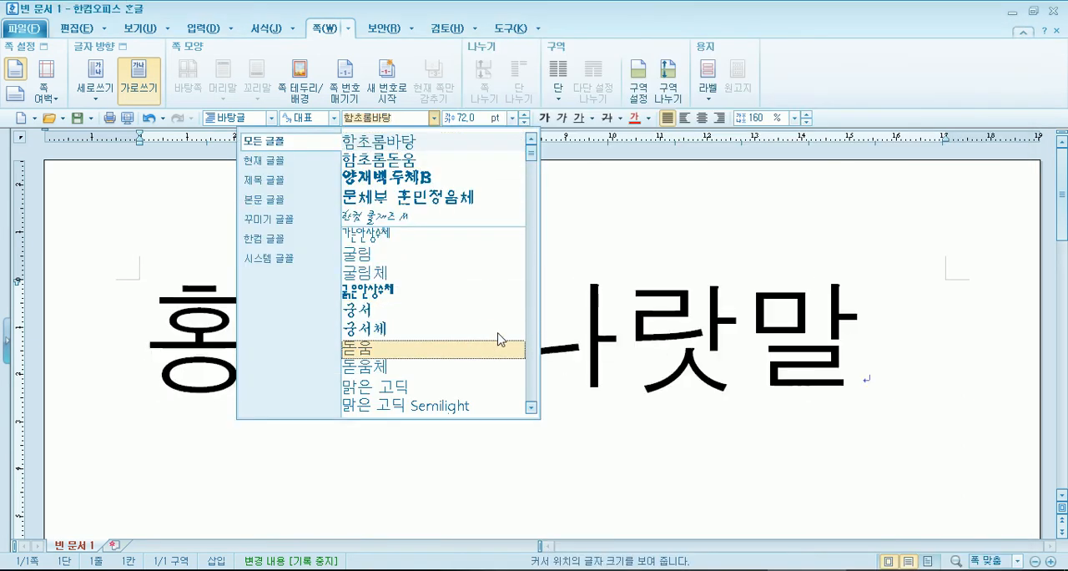
{"action": "scroll", "coordinate": [489, 242], "scroll_direction": "down", "scroll_amount": 10}
{"action": "scroll", "coordinate": [487, 263], "scroll_direction": "down", "scroll_amount": 10}
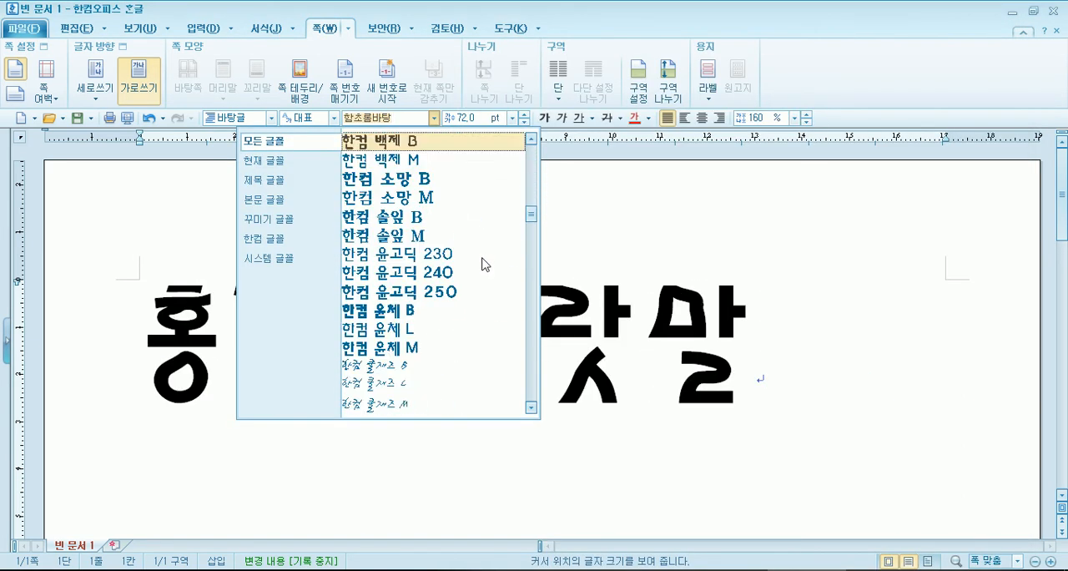
{"action": "scroll", "coordinate": [417, 261], "scroll_direction": "down", "scroll_amount": 2}
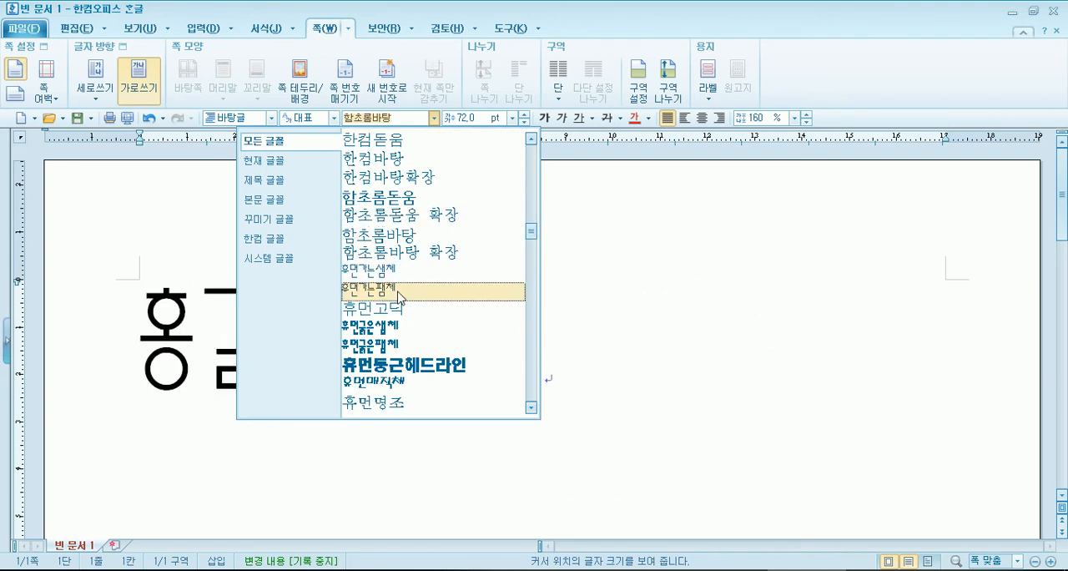
{"action": "scroll", "coordinate": [396, 329], "scroll_direction": "down", "scroll_amount": 2}
{"action": "scroll", "coordinate": [400, 367], "scroll_direction": "down", "scroll_amount": 3}
{"action": "scroll", "coordinate": [400, 359], "scroll_direction": "up", "scroll_amount": 1}
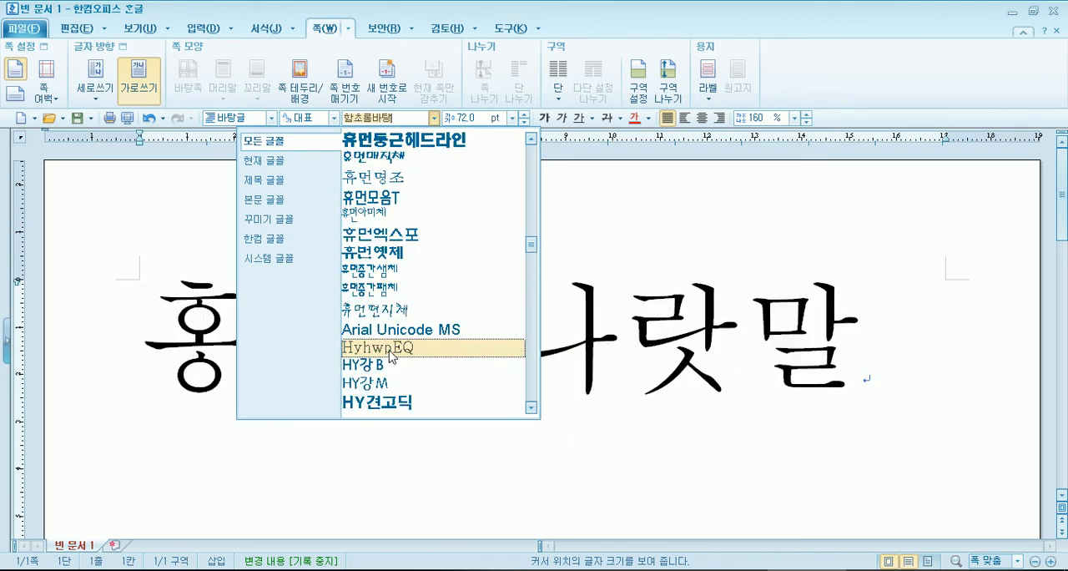
{"action": "scroll", "coordinate": [408, 279], "scroll_direction": "up", "scroll_amount": 2}
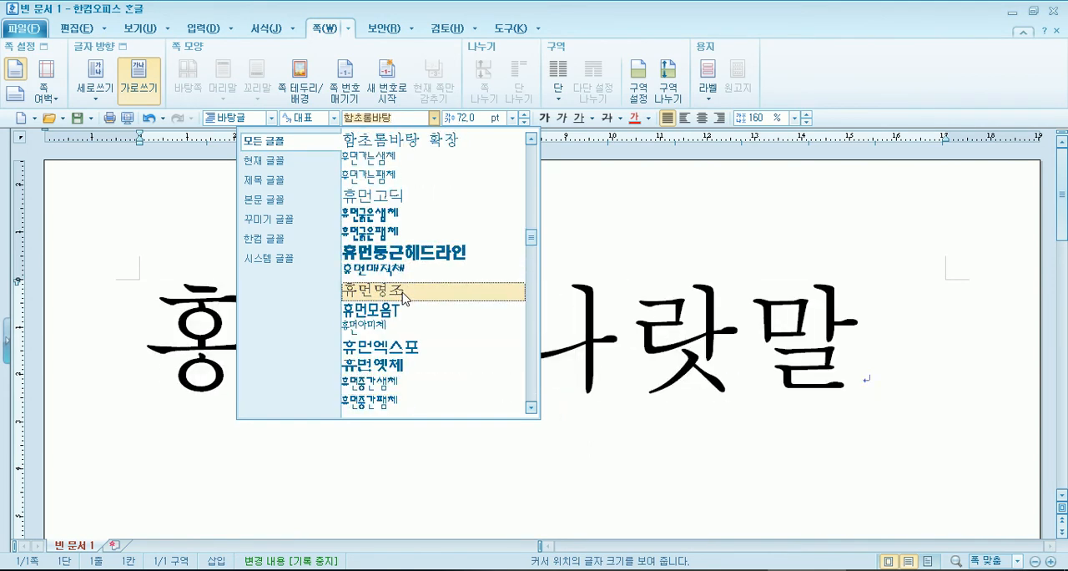
{"action": "left_click", "coordinate": [406, 298]}
{"action": "left_click", "coordinate": [862, 376]}
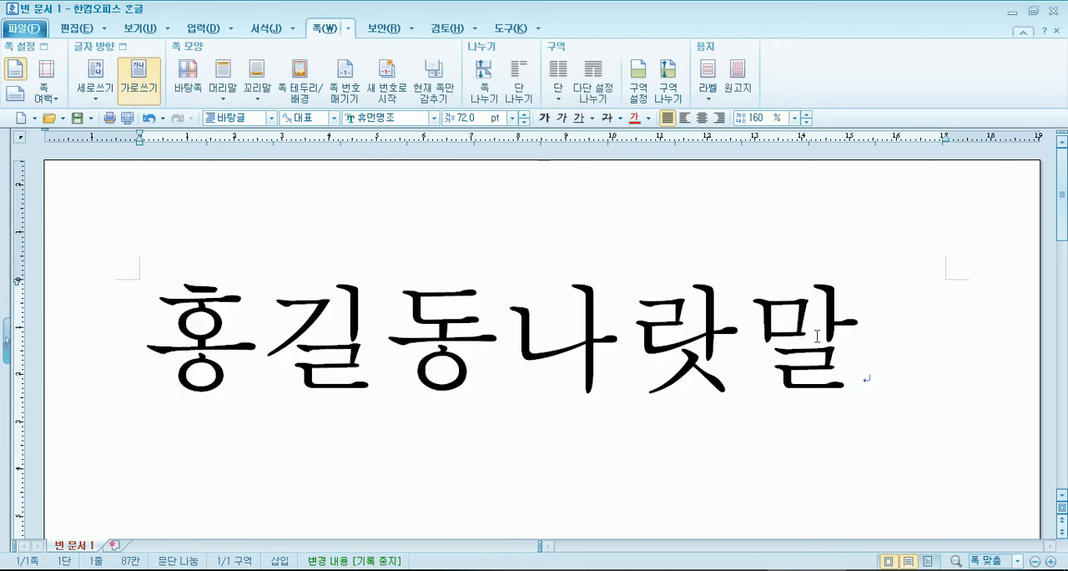
- Switch to the 메모장 notes and shorten 휴먼 명조체 to 휴먼 명조 in item 3
{"action": "key", "text": "alt+Tab"}
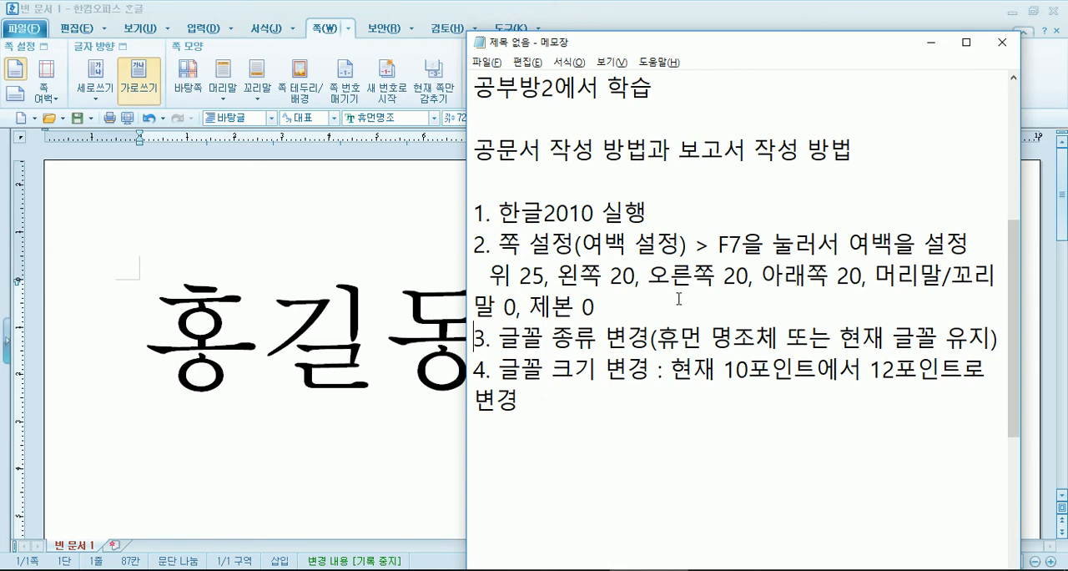
{"action": "left_click", "coordinate": [751, 339]}
{"action": "key", "text": "Delete"}
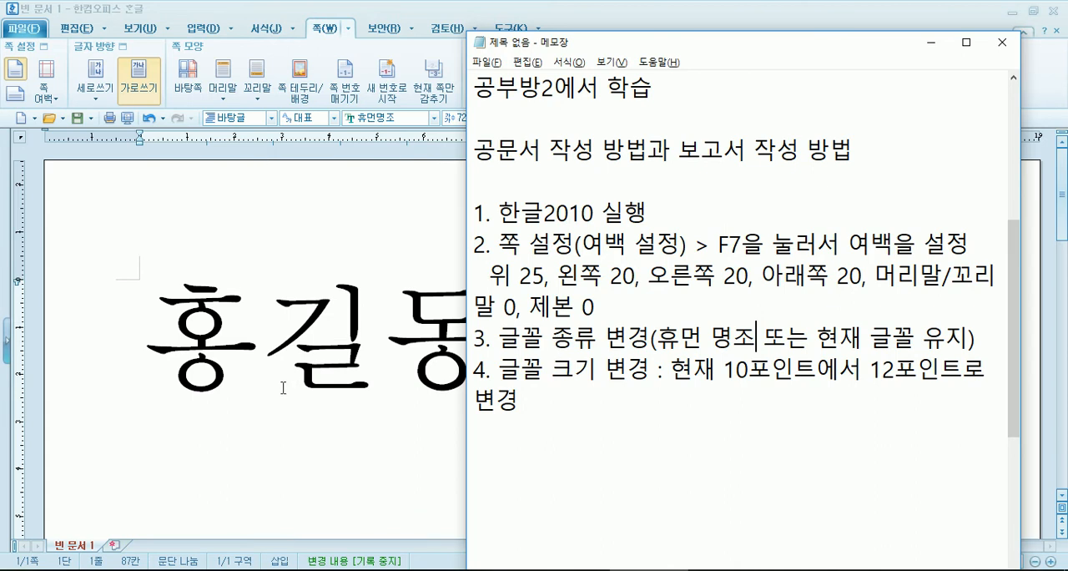
- Return to the 한글 document, reset the sample text to the 바탕글 style and delete it
{"action": "left_click", "coordinate": [87, 366]}
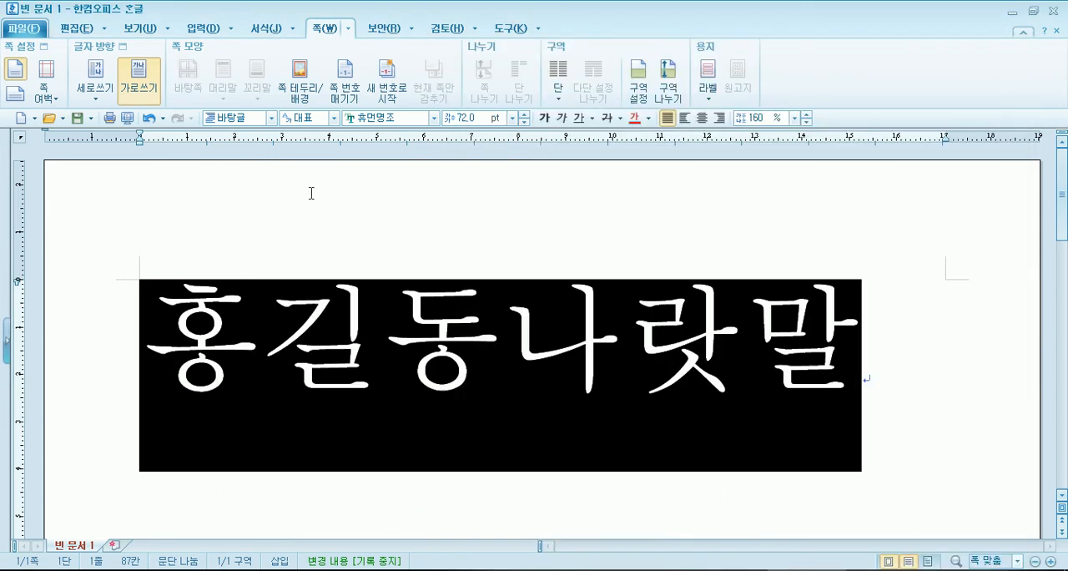
{"action": "key", "text": "ctrl+1"}
{"action": "left_click_drag", "start_coordinate": [275, 289], "coordinate": [90, 309]}
{"action": "key", "text": "Delete"}
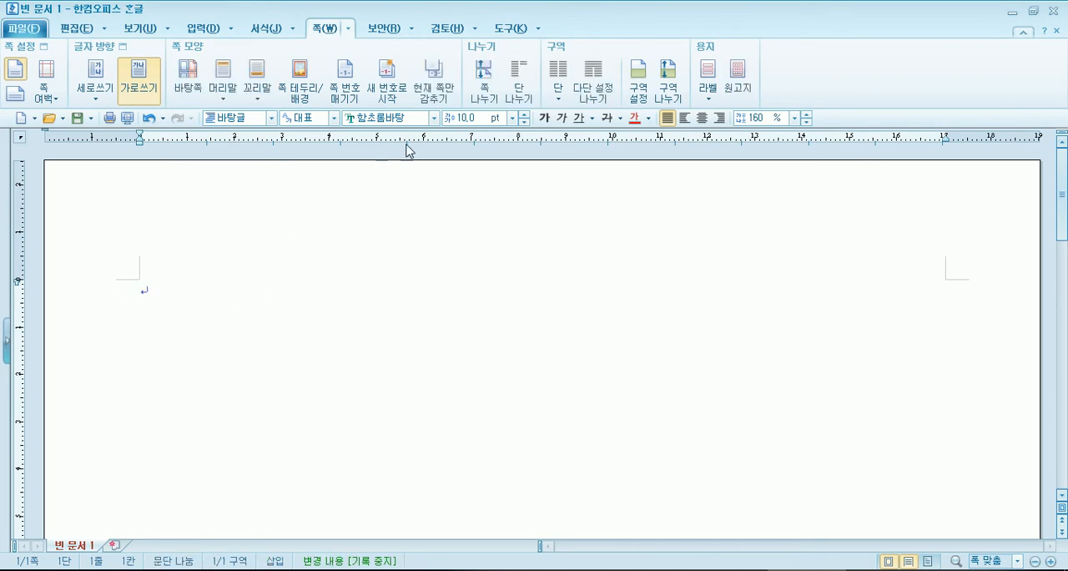
- Set the empty first line's font to 휴먼명조 and, following the 메모장 notes, its size to 12 pt
{"action": "left_click", "coordinate": [434, 117]}
{"action": "left_click", "coordinate": [429, 142]}
{"action": "key", "text": "alt+Tab"}
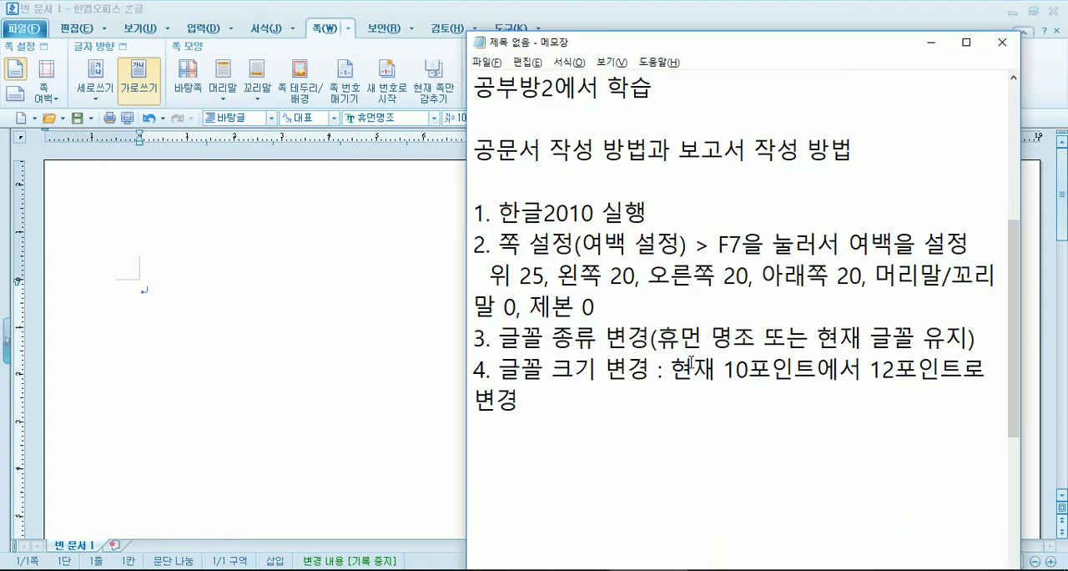
{"action": "left_click", "coordinate": [183, 287]}
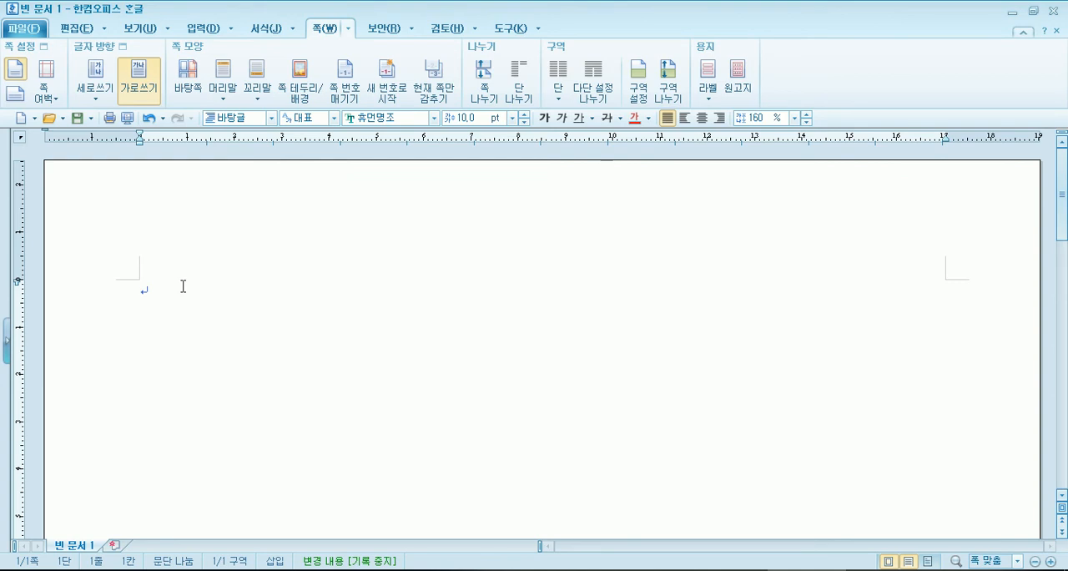
{"action": "left_click", "coordinate": [512, 119]}
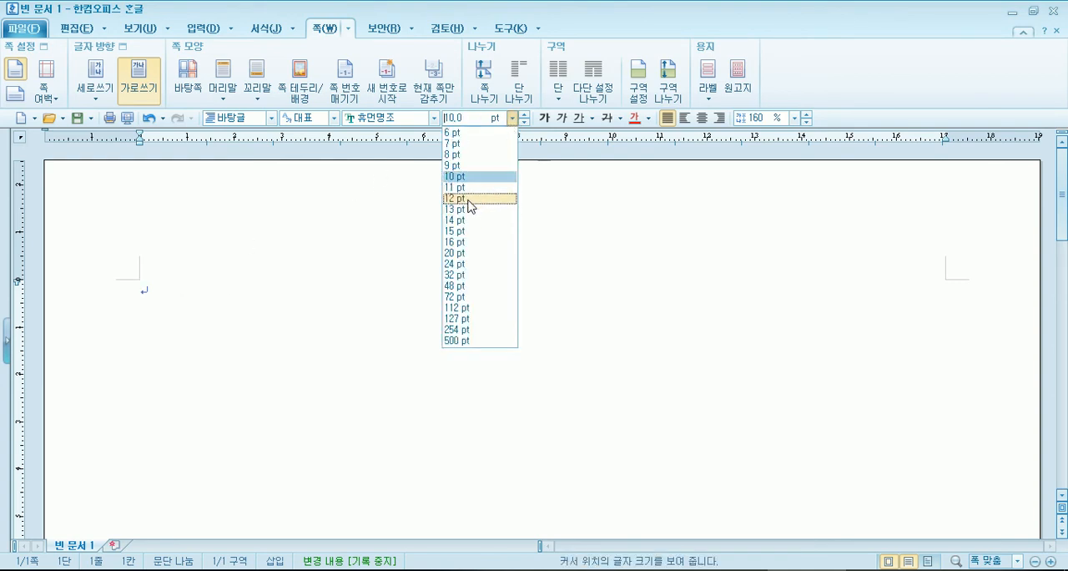
{"action": "left_click", "coordinate": [470, 200]}
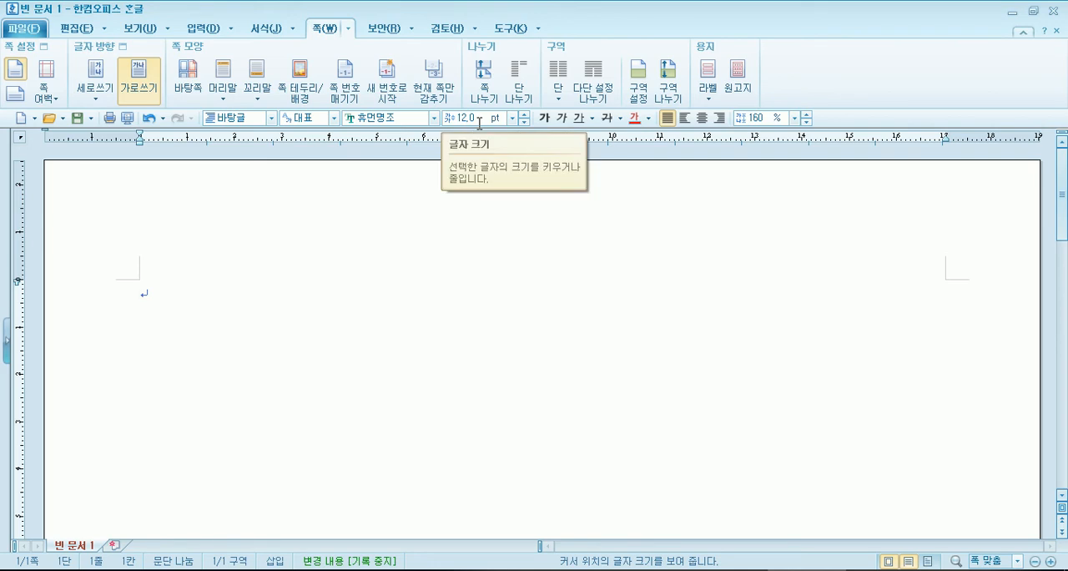
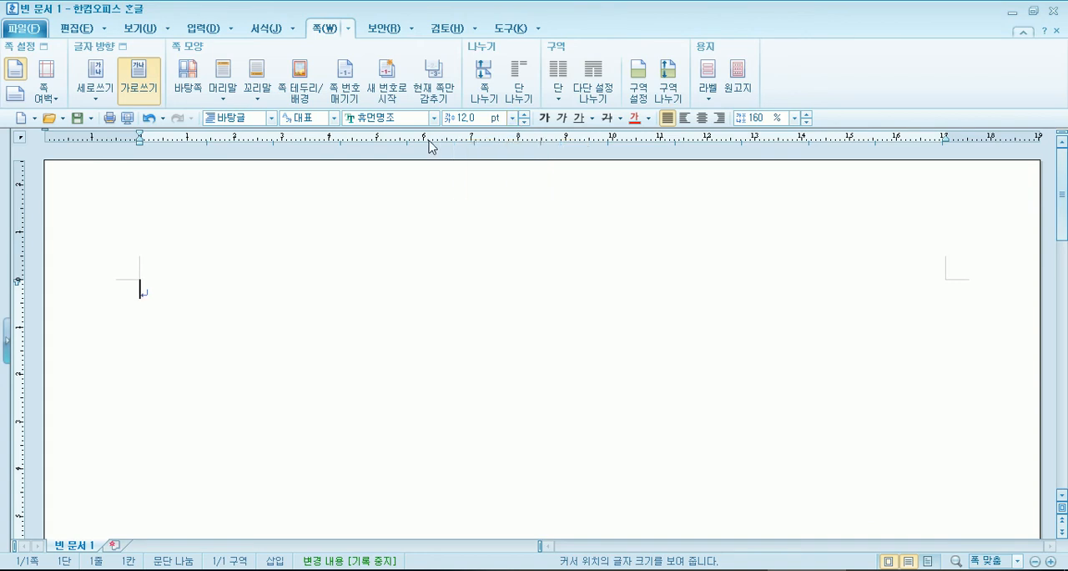
- Switch to the 메모장 notes, move to a fresh line and widen the window so each numbered item fits without awkward wrapping
{"action": "key", "text": "alt+Tab"}
{"action": "left_click", "coordinate": [788, 415]}
{"action": "key", "text": "Return"}
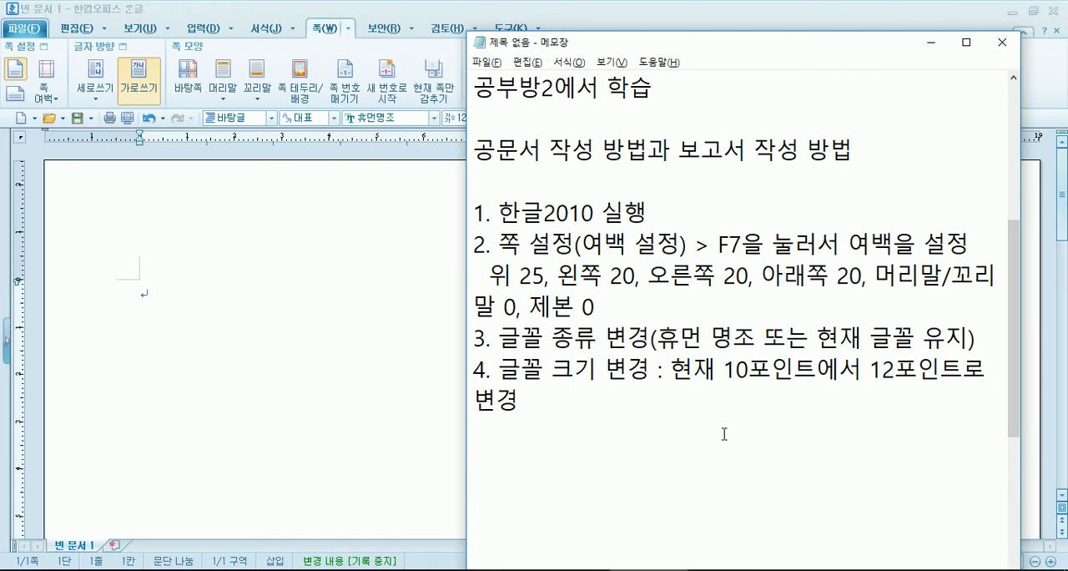
{"action": "left_click", "coordinate": [469, 131]}
{"action": "left_click_drag", "start_coordinate": [468, 131], "coordinate": [232, 129]}
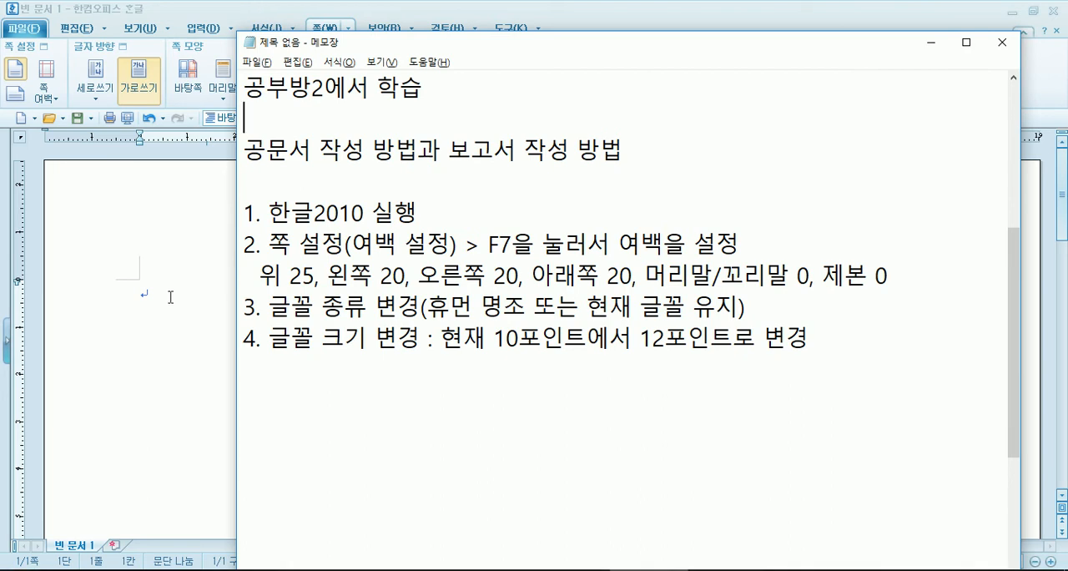
- Return to the 한글 document and enter 은평여성인력개발센터 as the first line, followed by a blank line
{"action": "left_click", "coordinate": [144, 289]}
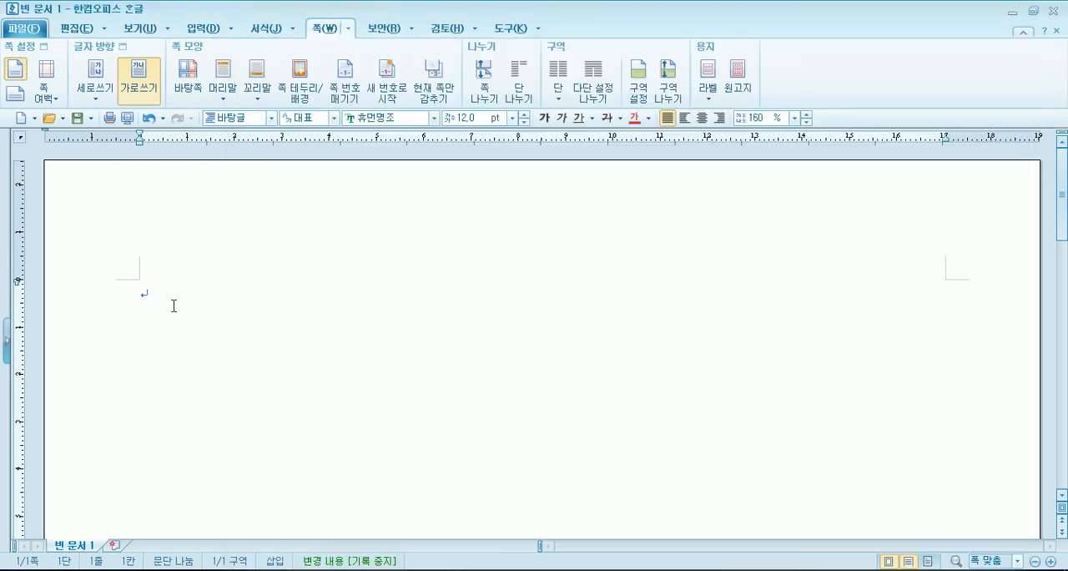
{"action": "type", "text": "ㅇ"}
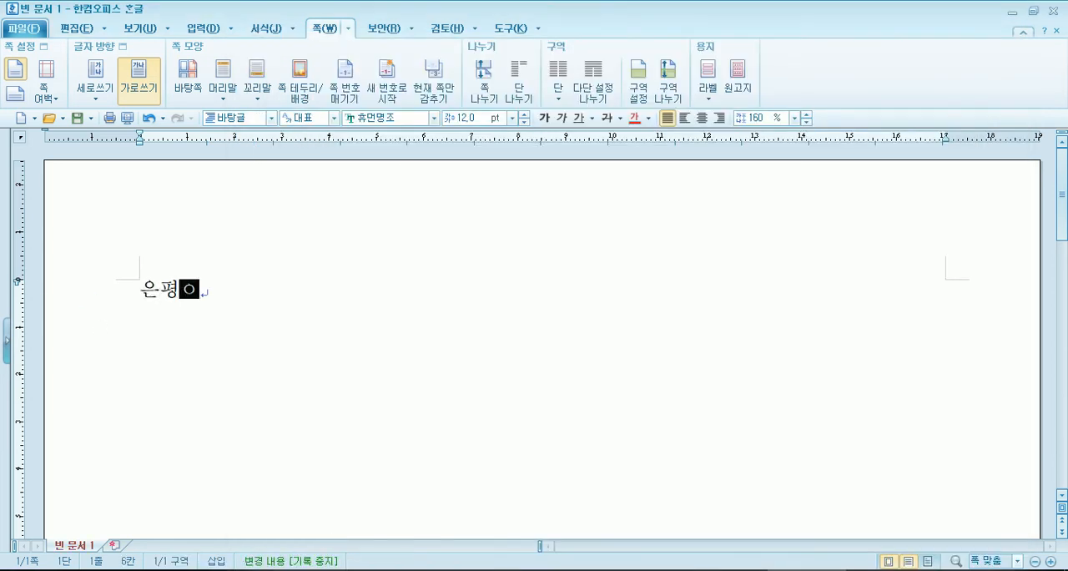
{"action": "type", "text": "은평여성인력"}
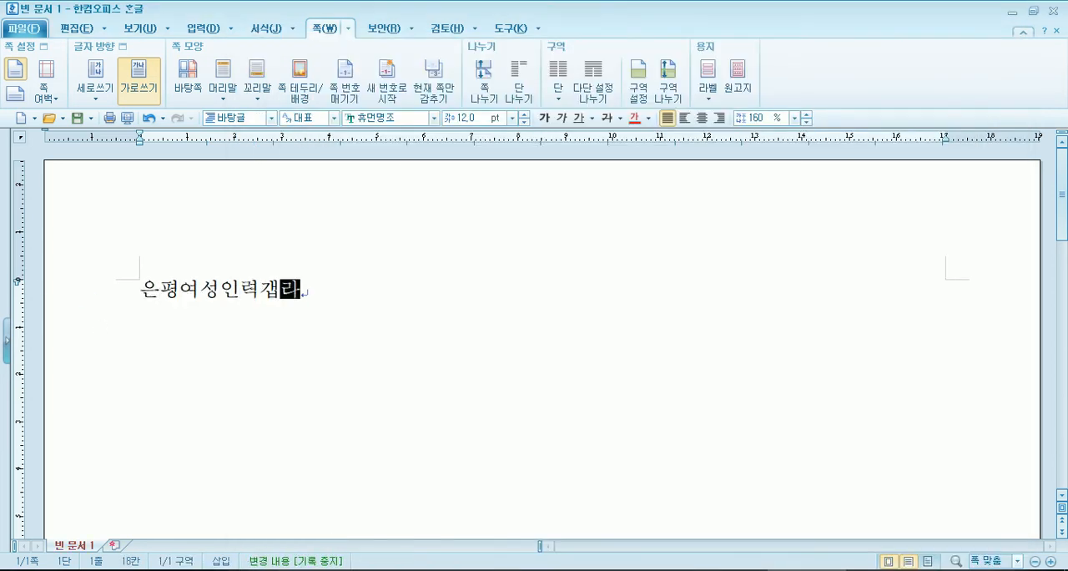
{"action": "type", "text": "개발센터"}
{"action": "key", "text": "Return"}
{"action": "key", "text": "Return"}
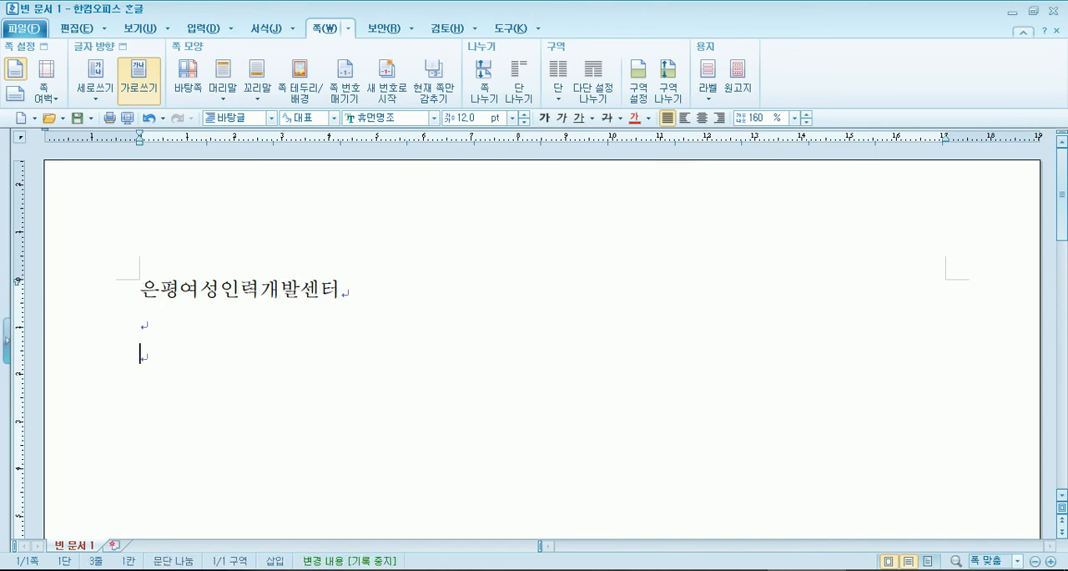
- Enter the recipient line as 수신, two spaces and 수신자참조, and start a new line
{"action": "type", "text": "수신"}
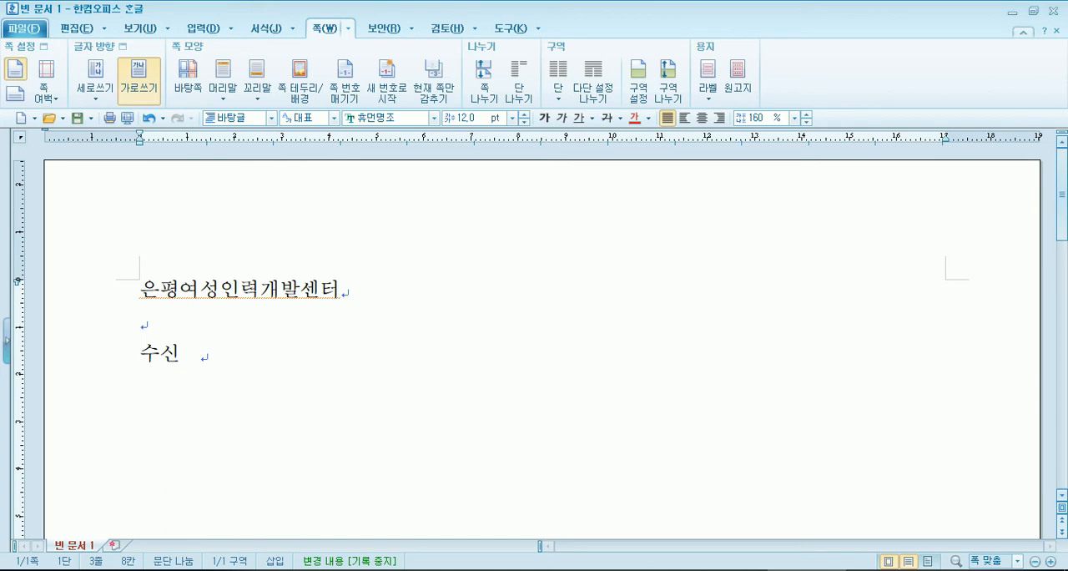
{"action": "type", "text": "   ㅜ"}
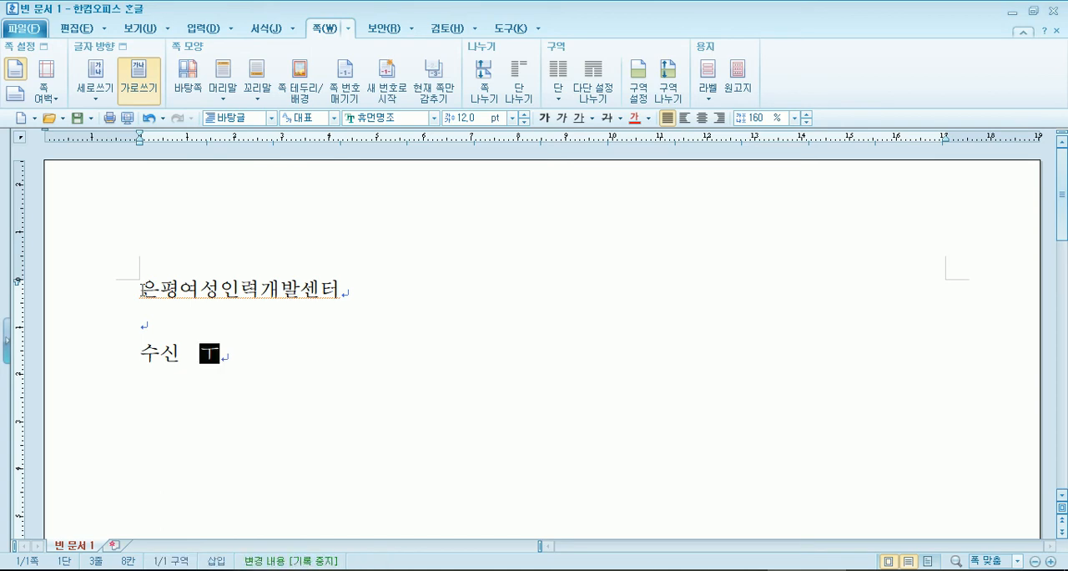
{"action": "type", "text": "수신처"}
{"action": "key", "text": "shift+Left"}
{"action": "key", "text": "BackSpace"}
{"action": "type", "text": "자참조"}
{"action": "key", "text": "Return"}
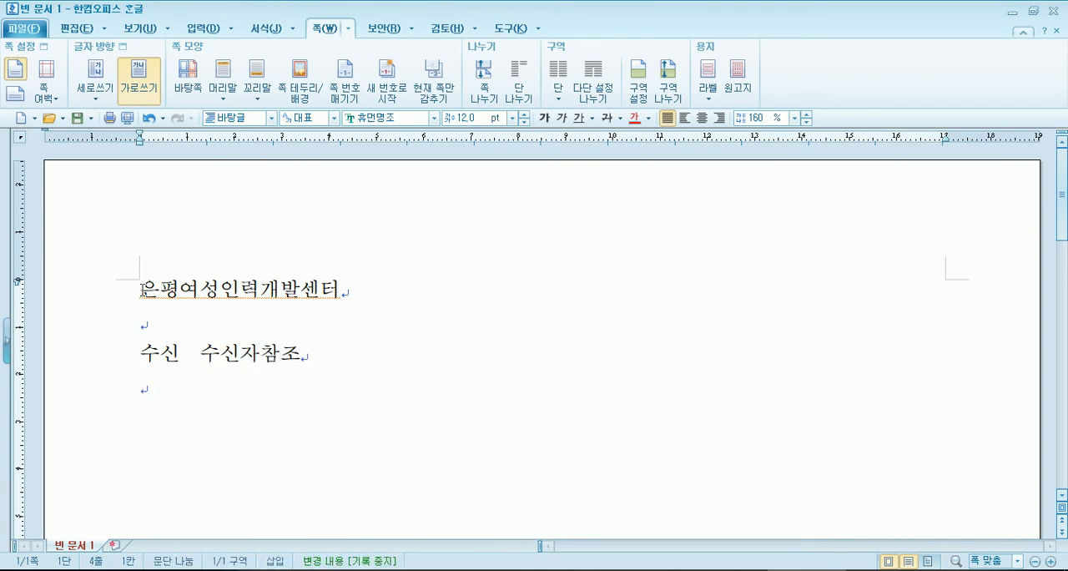
- Add (경유) below the recipient line and begin the following line with 제목 and two spaces
{"action": "type", "text": "(경유)"}
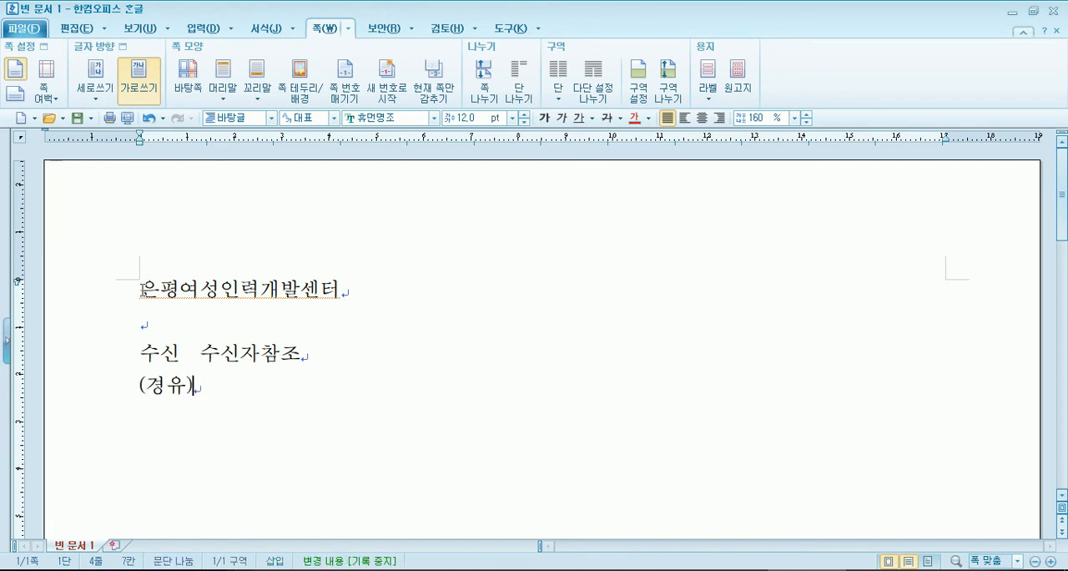
{"action": "key", "text": "Return"}
{"action": "type", "text": "제목"}
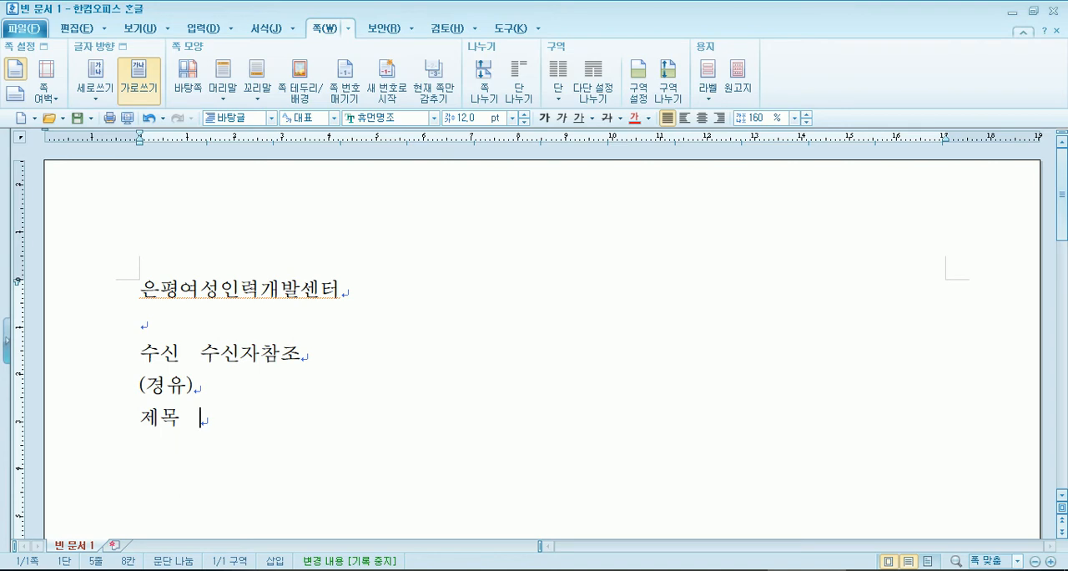
- Switch to 0인쇄_공문서_은평.pdf and examine the sample document's agency name and 수신 line on page 5
{"action": "left_click", "coordinate": [414, 570]}
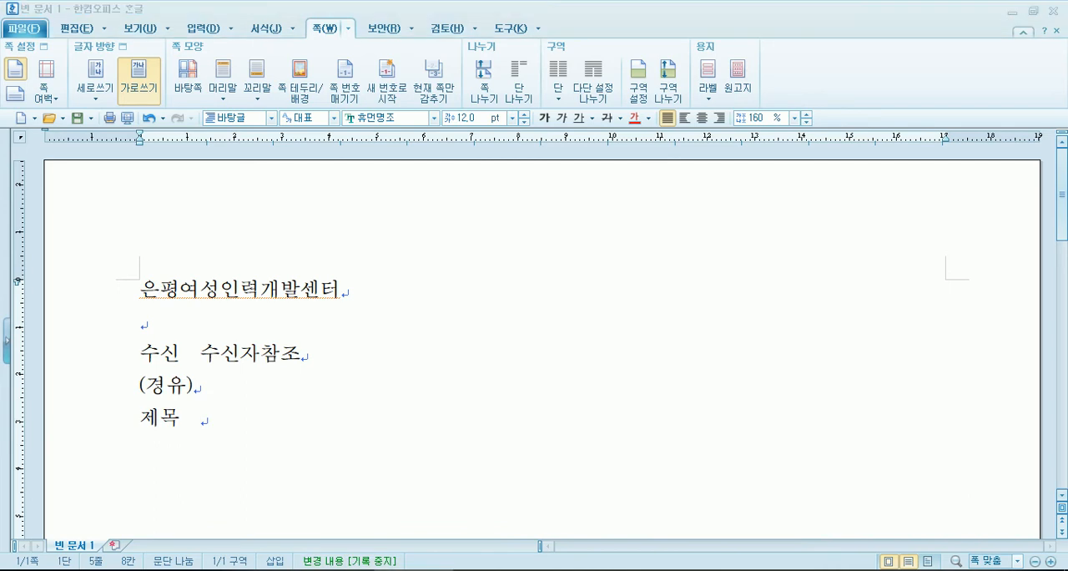
{"action": "scroll", "coordinate": [442, 343], "scroll_direction": "up", "scroll_amount": 3}
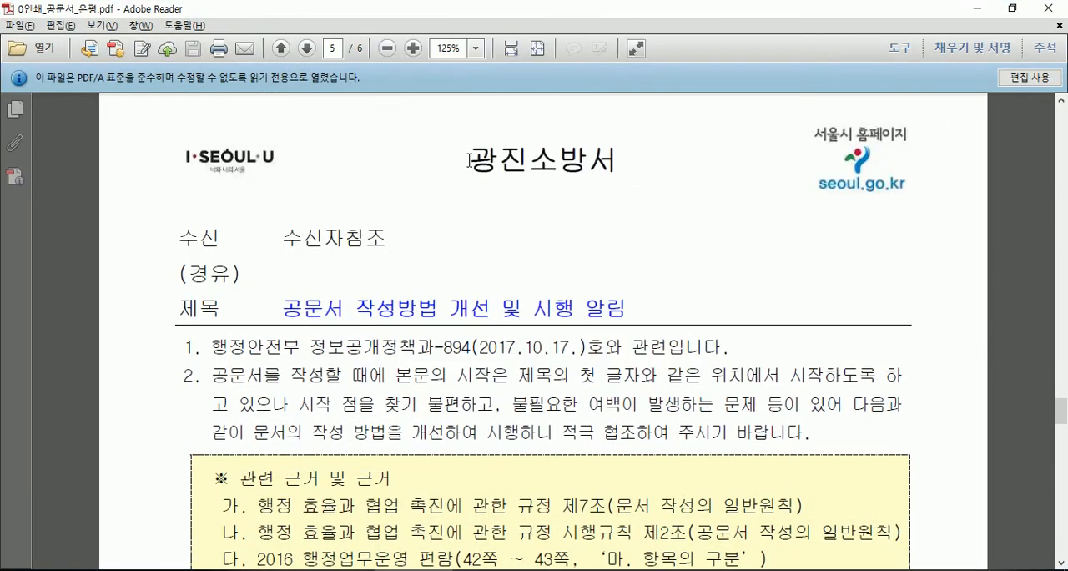
{"action": "left_click", "coordinate": [472, 161]}
{"action": "left_click", "coordinate": [231, 245]}
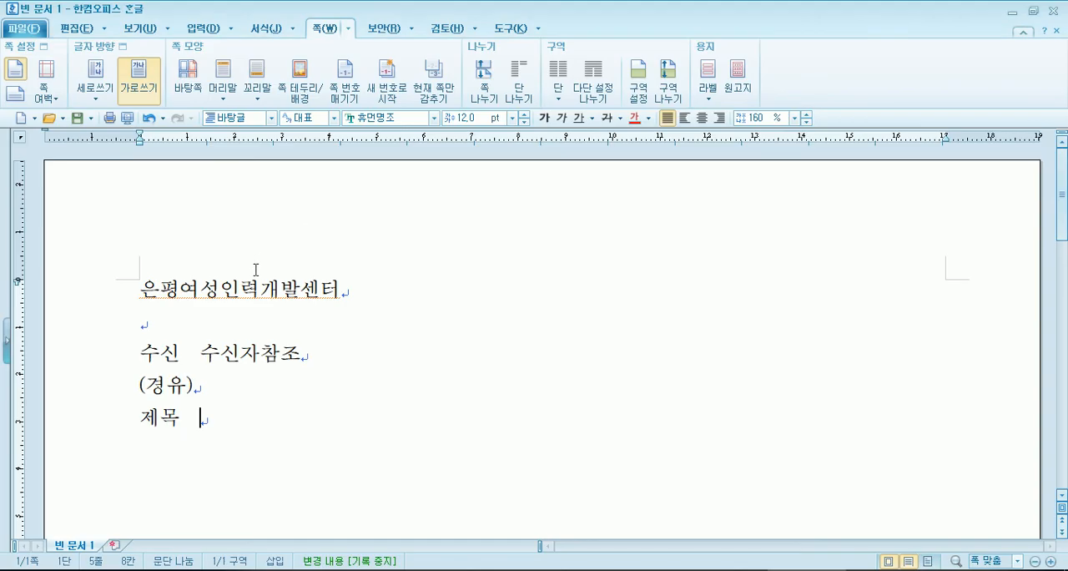
- Back in the 한글 document, try different spacing between 수신 and 수신자참조 and restore the two spaces
{"action": "key", "text": "alt+Tab"}
{"action": "left_click", "coordinate": [182, 353]}
{"action": "key", "text": "Delete"}
{"action": "key", "text": "Delete"}
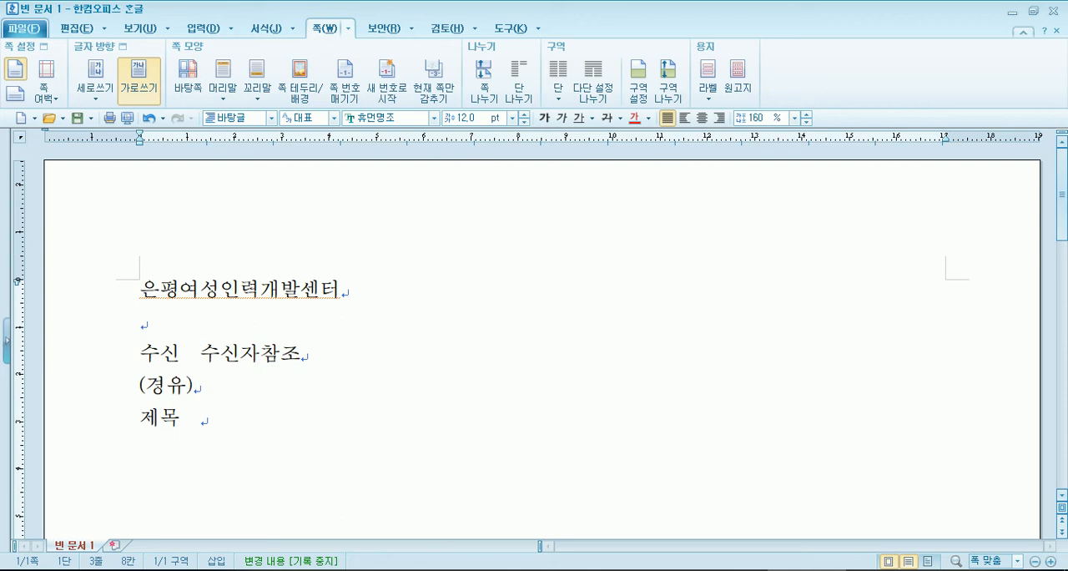
{"action": "key", "text": "Left"}
{"action": "key", "text": "Delete"}
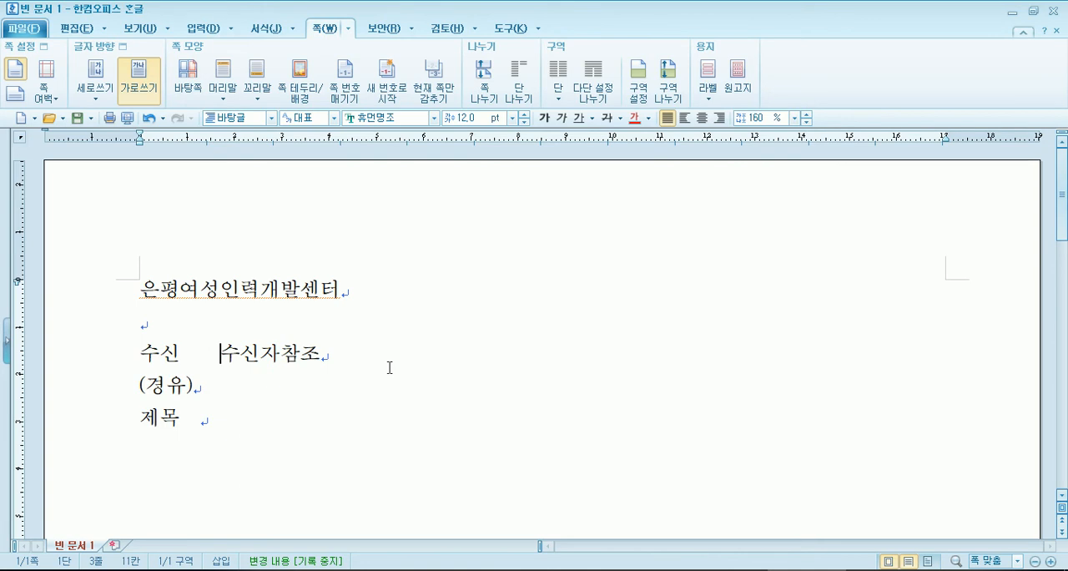
{"action": "key", "text": "alt+w"}
{"action": "key", "text": "Escape"}
{"action": "left_click", "coordinate": [209, 352]}
{"action": "key", "text": "Delete"}
{"action": "key", "text": "Delete"}
{"action": "key", "text": "BackSpace"}
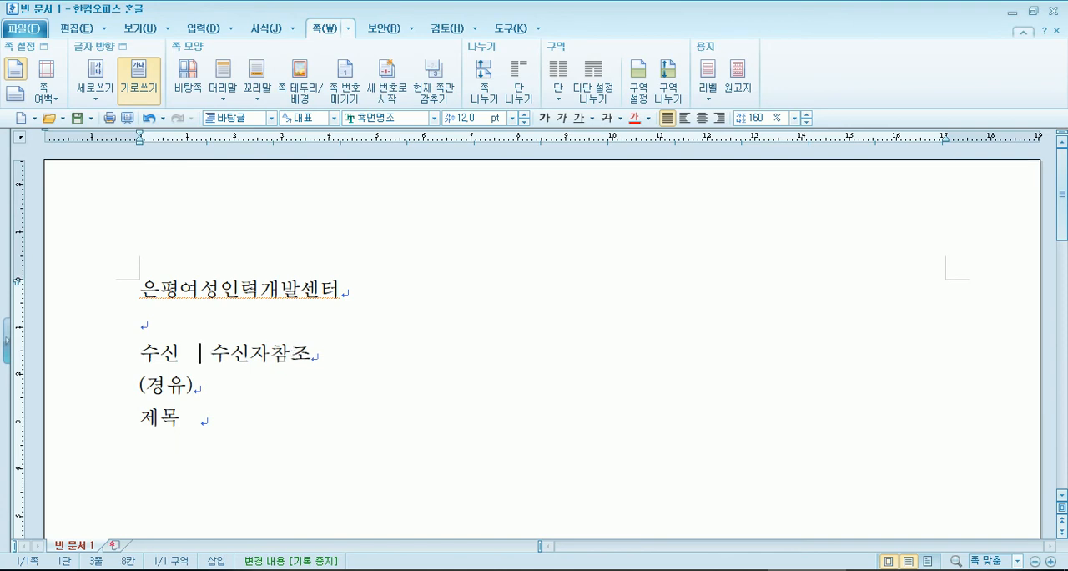
- Complete the 제목 line with 공문서 작성방법 개선 및 시행 알림 and start a new line
{"action": "key", "text": "Down"}
{"action": "key", "text": "Down"}
{"action": "type", "text": "공"}
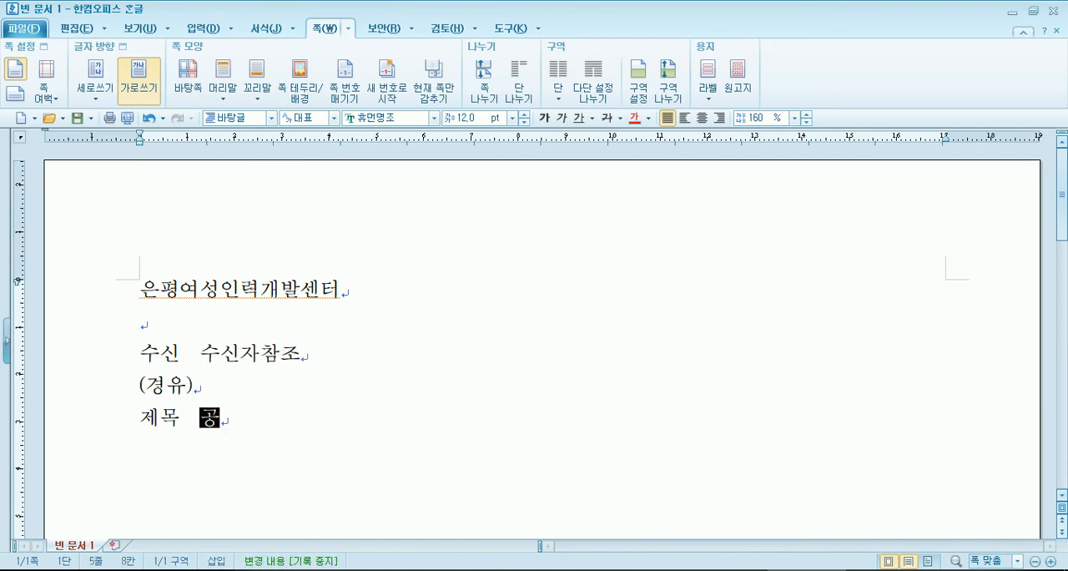
{"action": "type", "text": "문서 작성방법 개선 ㅁ"}
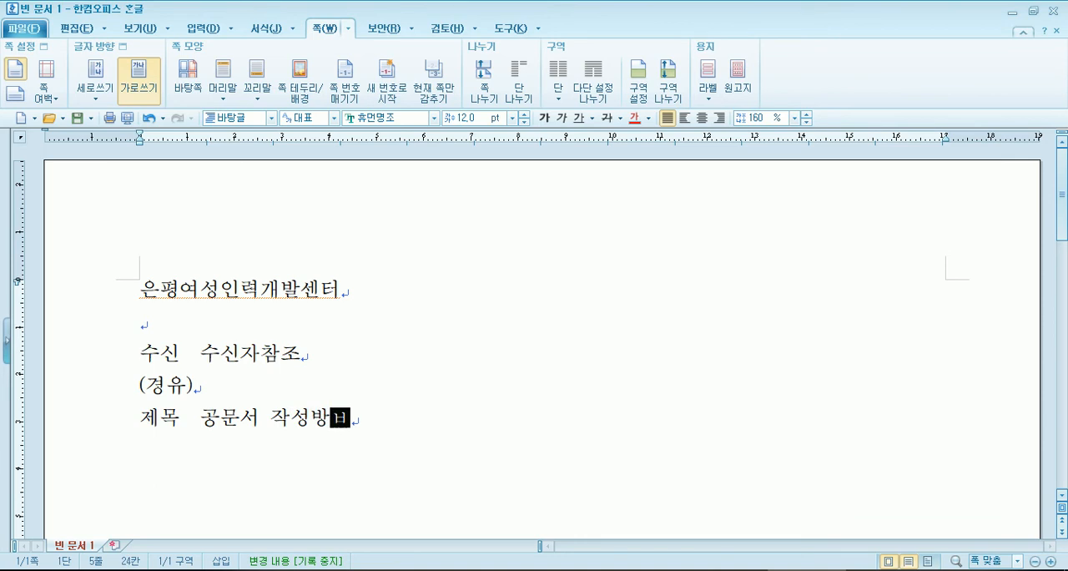
{"action": "type", "text": "및 시"}
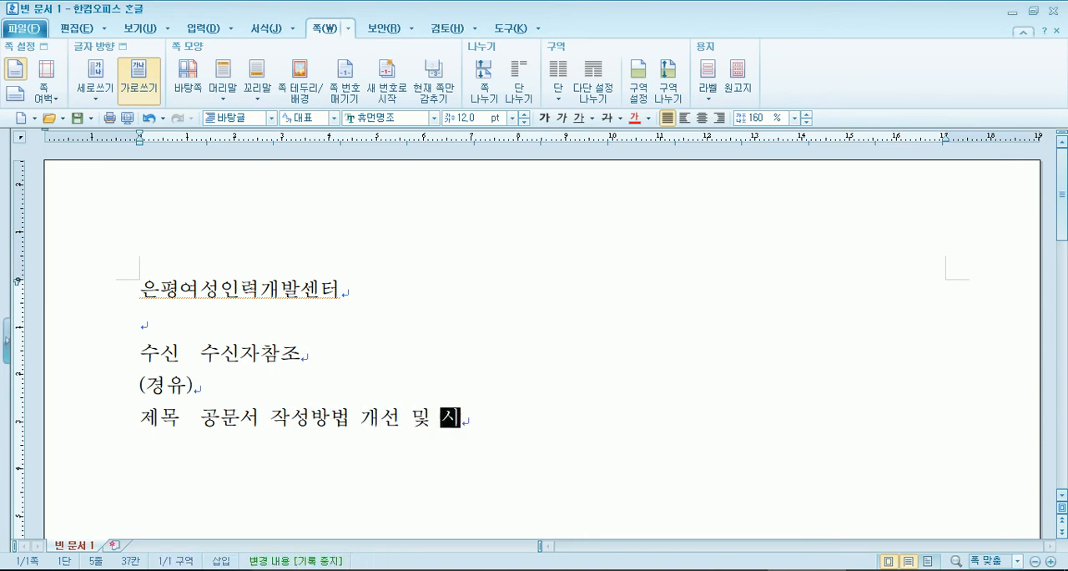
{"action": "type", "text": "행 알림"}
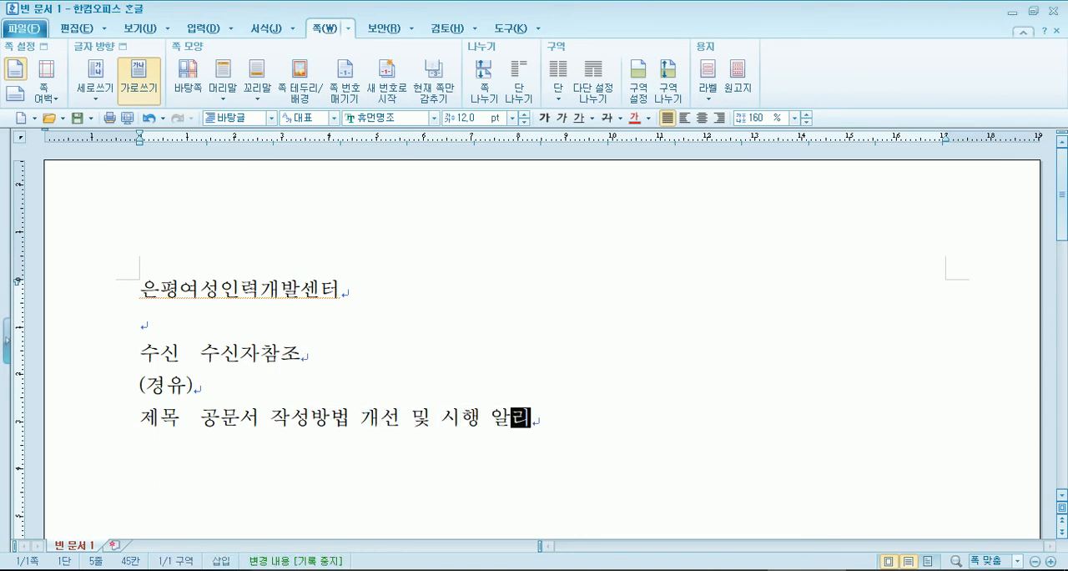
{"action": "key", "text": "Return"}
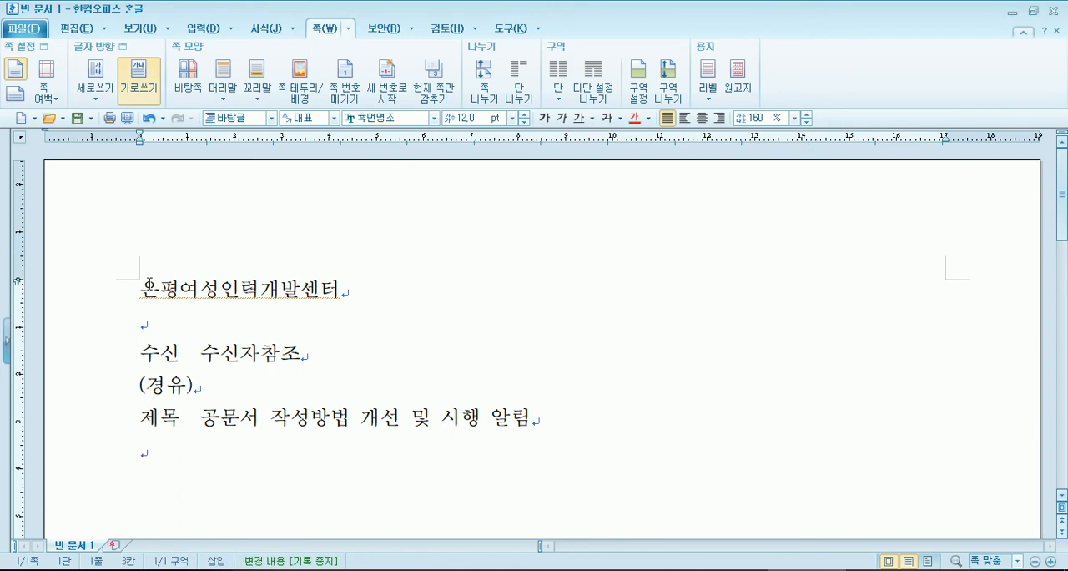
{"action": "left_click_drag", "start_coordinate": [157, 288], "coordinate": [197, 352]}
{"action": "left_click_drag", "start_coordinate": [139, 288], "coordinate": [231, 382]}
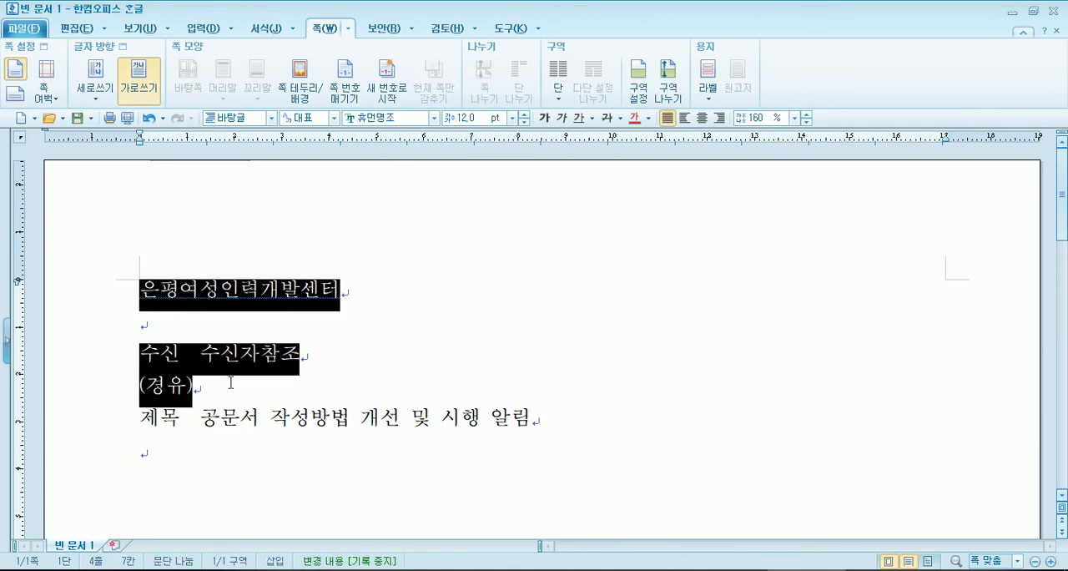
- Try starting the body with an indented 1. aligned under the title text's first character, and clear that line again
{"action": "left_click", "coordinate": [193, 447]}
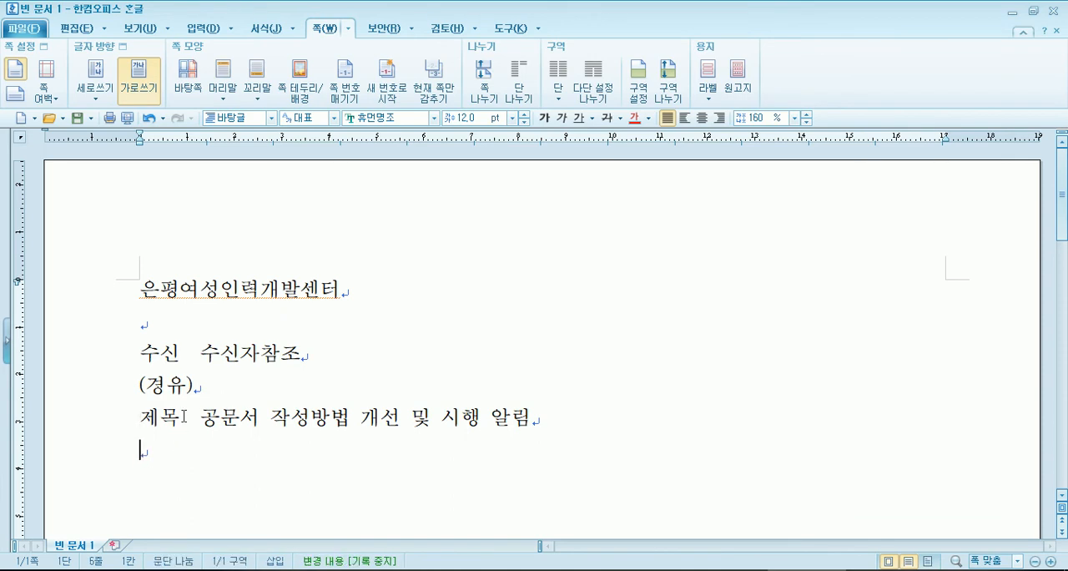
{"action": "scroll", "coordinate": [184, 415], "scroll_direction": "down", "scroll_amount": 1}
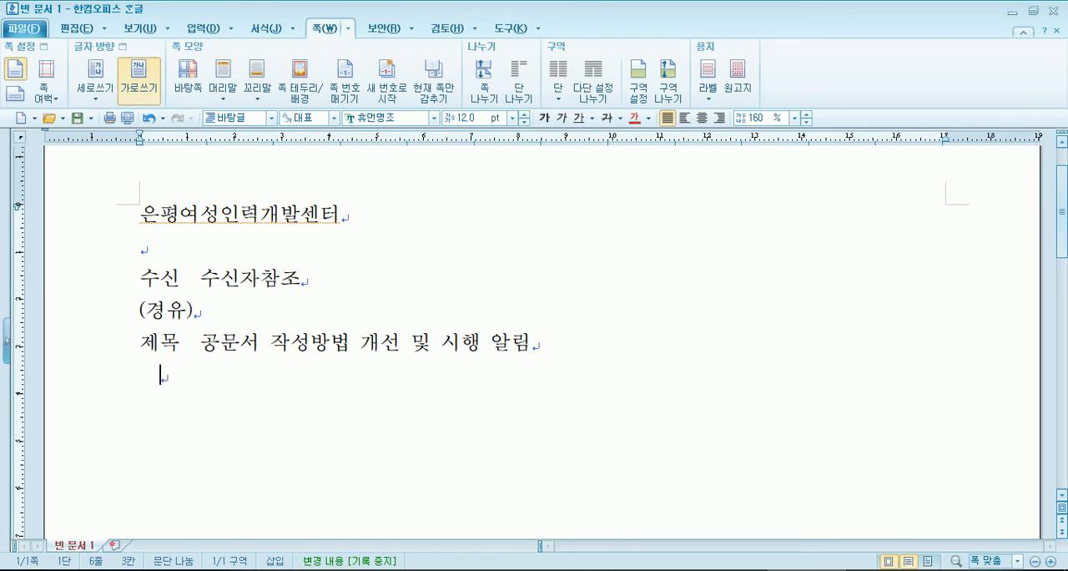
{"action": "type", "text": "1."}
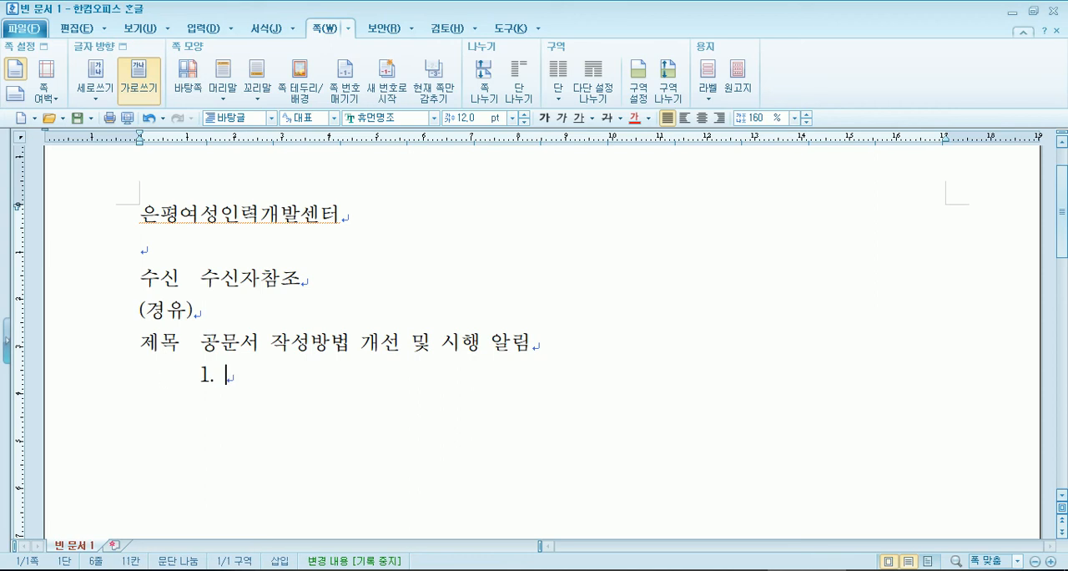
{"action": "triple_click", "coordinate": [165, 379]}
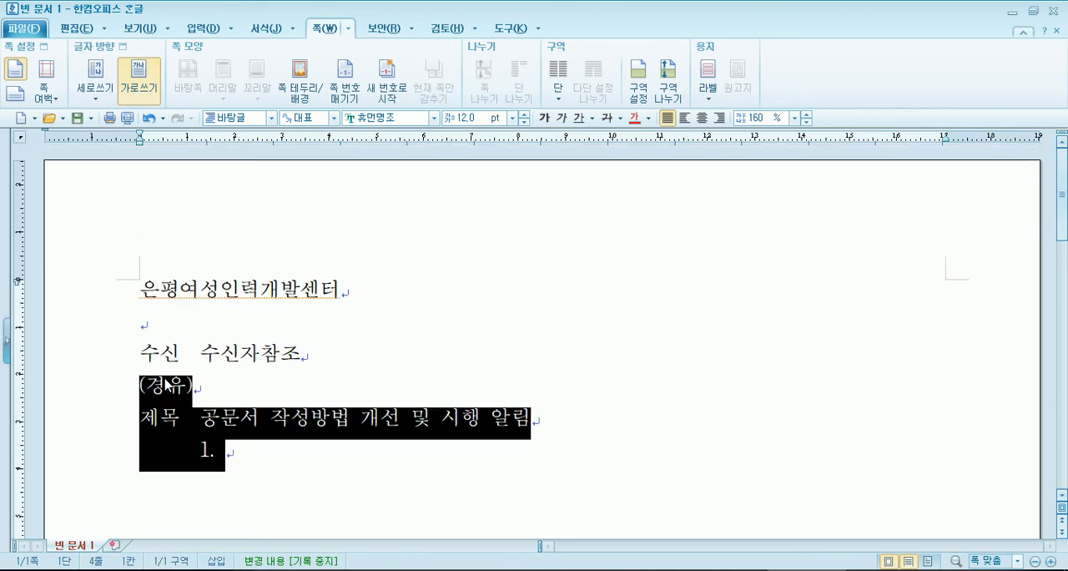
{"action": "key", "text": "Right"}
{"action": "key", "text": "Home"}
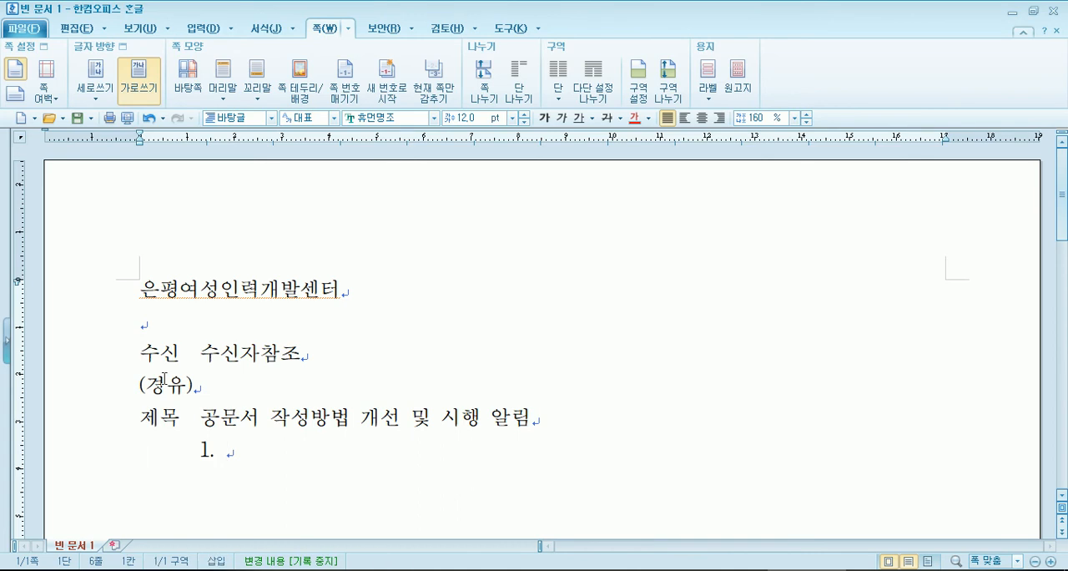
{"action": "key", "text": "BackSpace"}
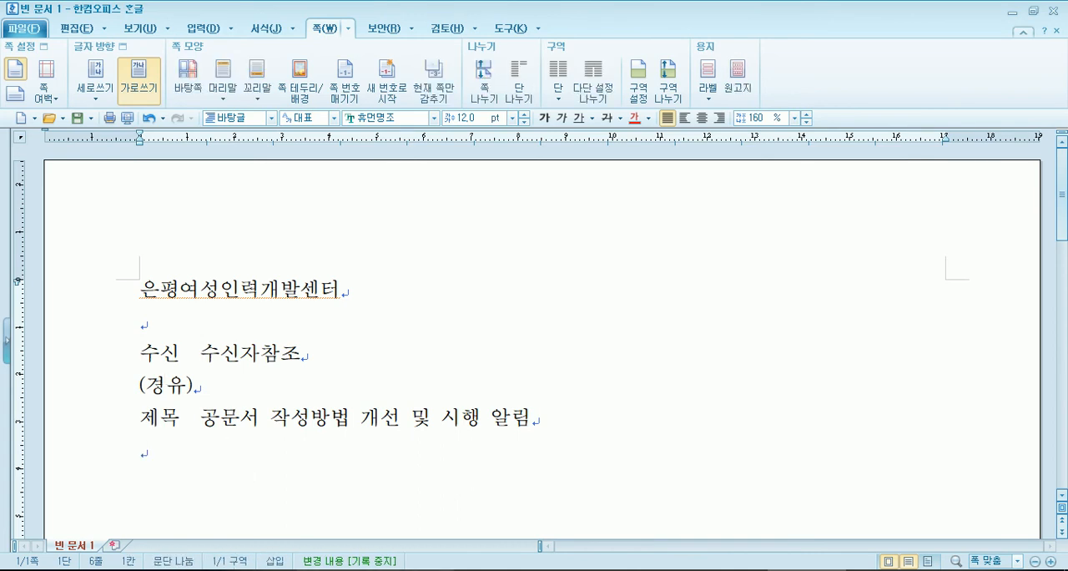
- Switch to the 2인쇄_20171031 참고 PDF and examine the 추진 배경 section and the 현행 and 개선 layout comparison on page 2
{"action": "left_click", "coordinate": [501, 498]}
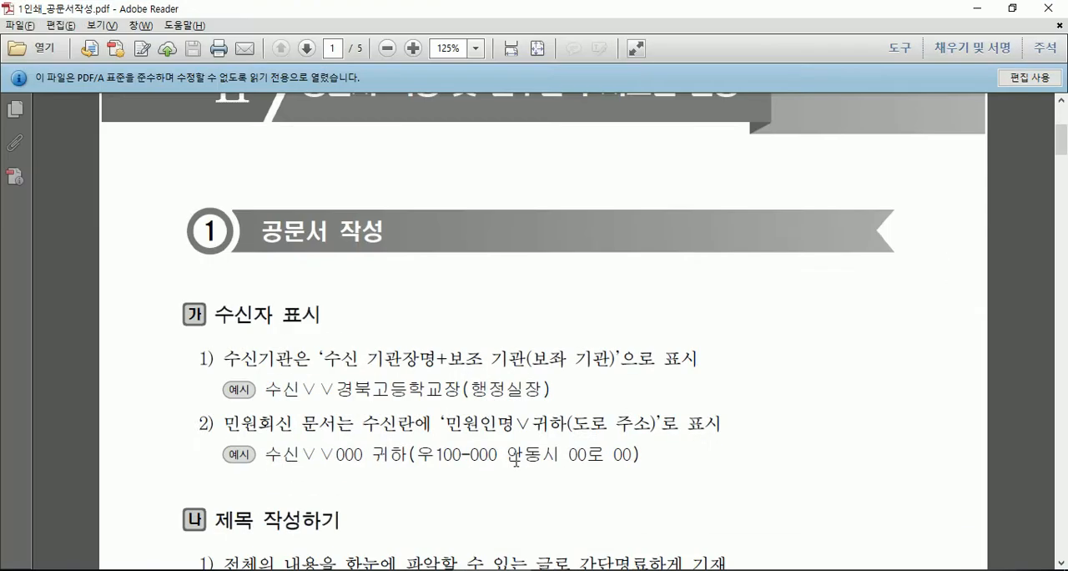
{"action": "left_click", "coordinate": [457, 499]}
{"action": "scroll", "coordinate": [439, 421], "scroll_direction": "down", "scroll_amount": 2}
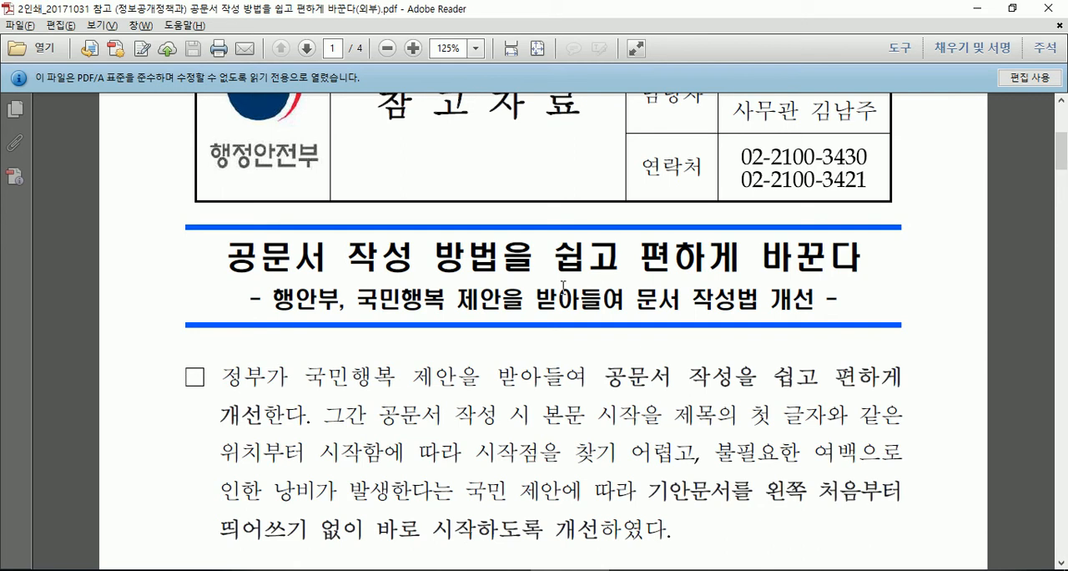
{"action": "scroll", "coordinate": [603, 288], "scroll_direction": "down", "scroll_amount": 2}
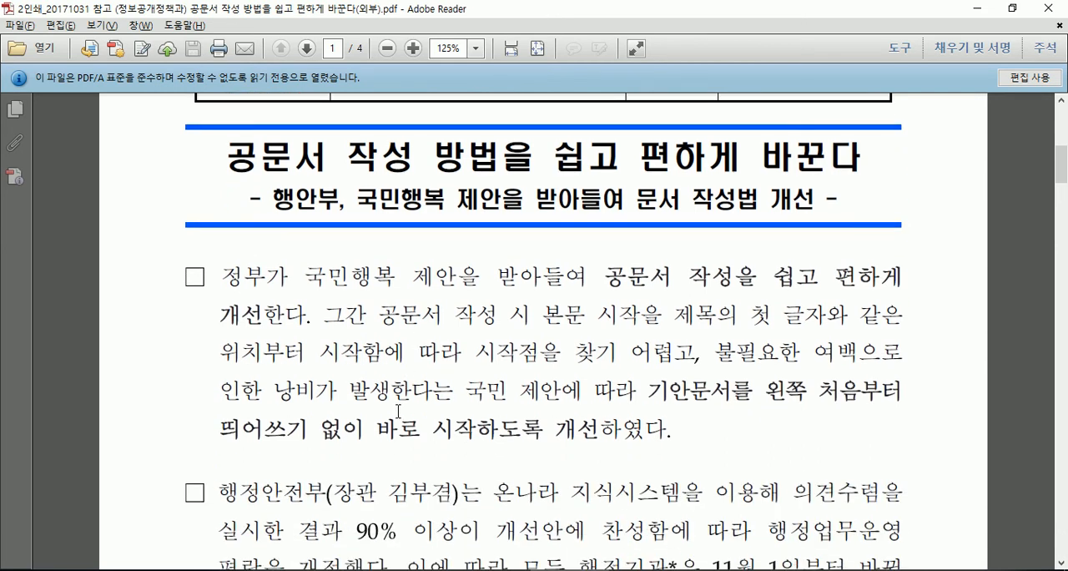
{"action": "scroll", "coordinate": [399, 411], "scroll_direction": "down", "scroll_amount": 8}
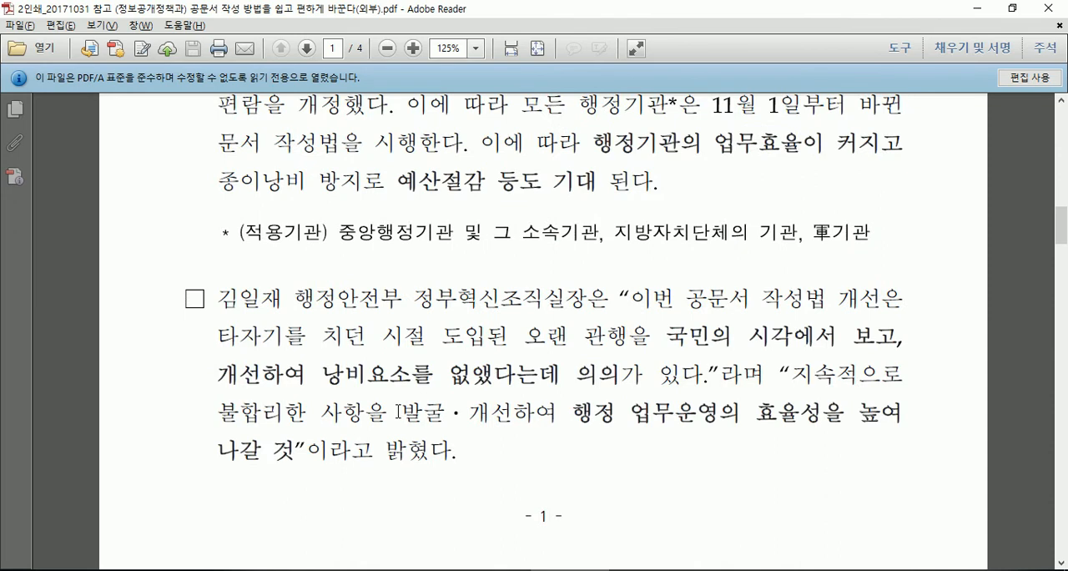
{"action": "scroll", "coordinate": [399, 411], "scroll_direction": "down", "scroll_amount": 10}
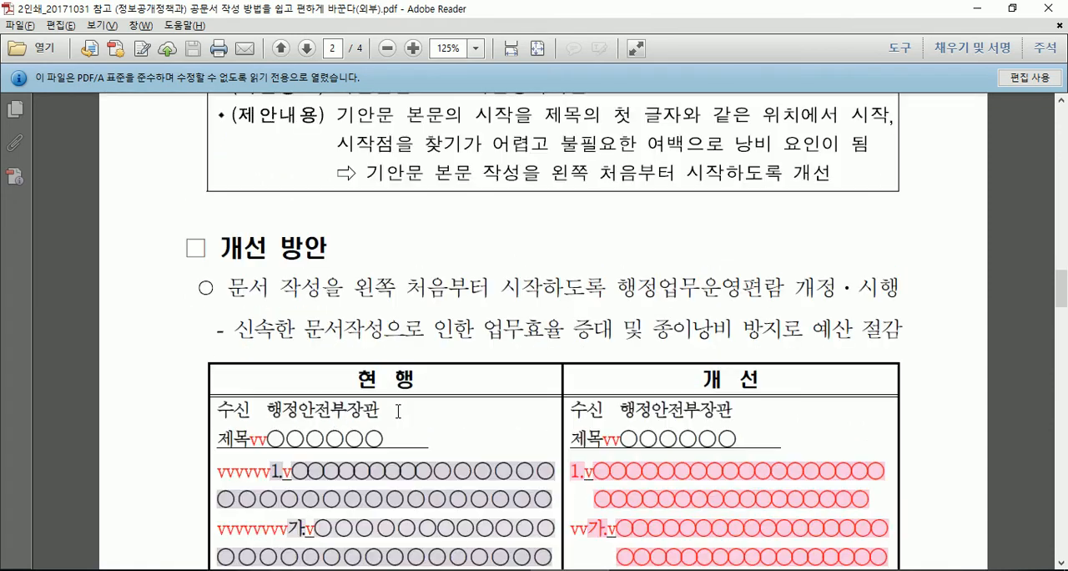
{"action": "scroll", "coordinate": [409, 367], "scroll_direction": "up", "scroll_amount": 6}
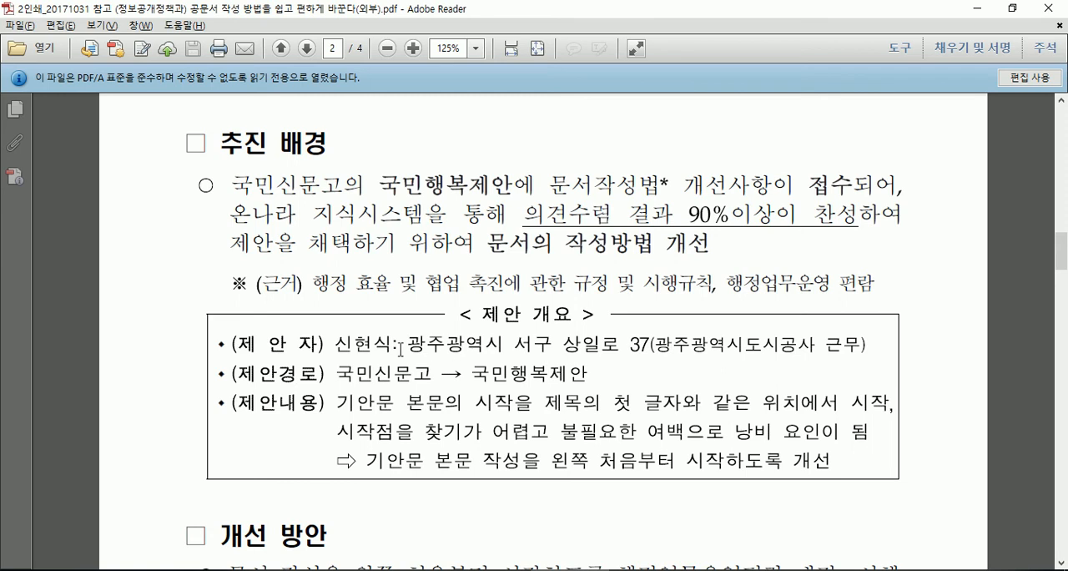
{"action": "left_click", "coordinate": [338, 343]}
{"action": "scroll", "coordinate": [256, 284], "scroll_direction": "down", "scroll_amount": 6}
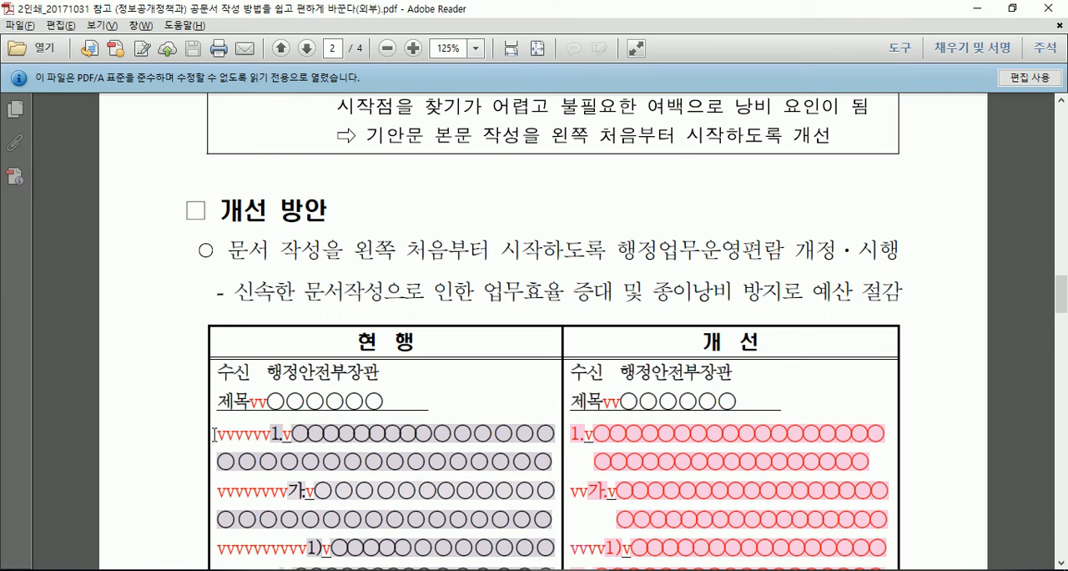
- Compare the 현행 and 개선 layouts on page 2 again and review the 제안 개요 box and the 추진 계획 section
{"action": "scroll", "coordinate": [695, 377], "scroll_direction": "down", "scroll_amount": 1}
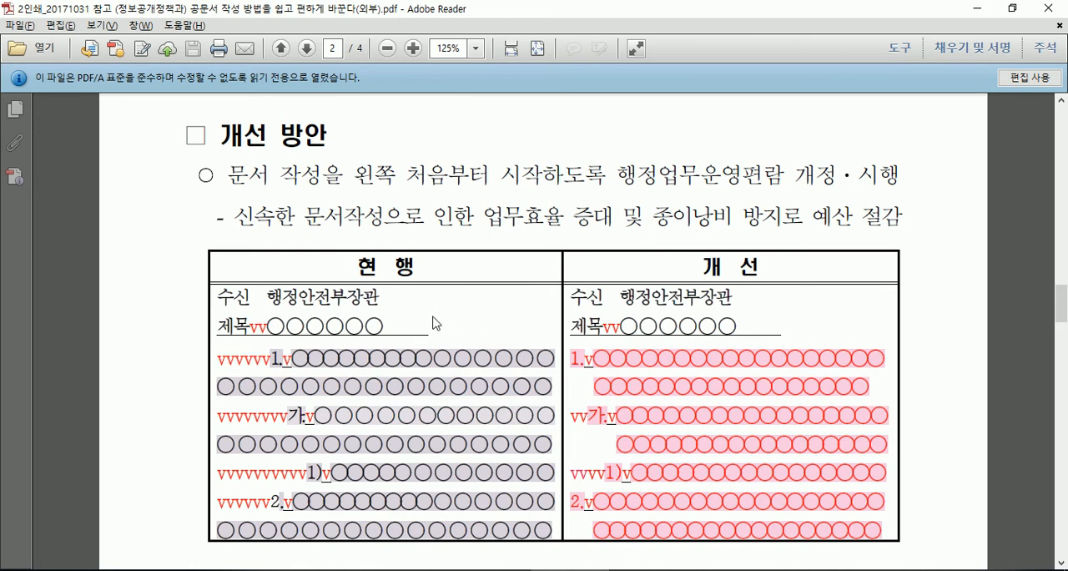
{"action": "scroll", "coordinate": [433, 315], "scroll_direction": "up", "scroll_amount": 10}
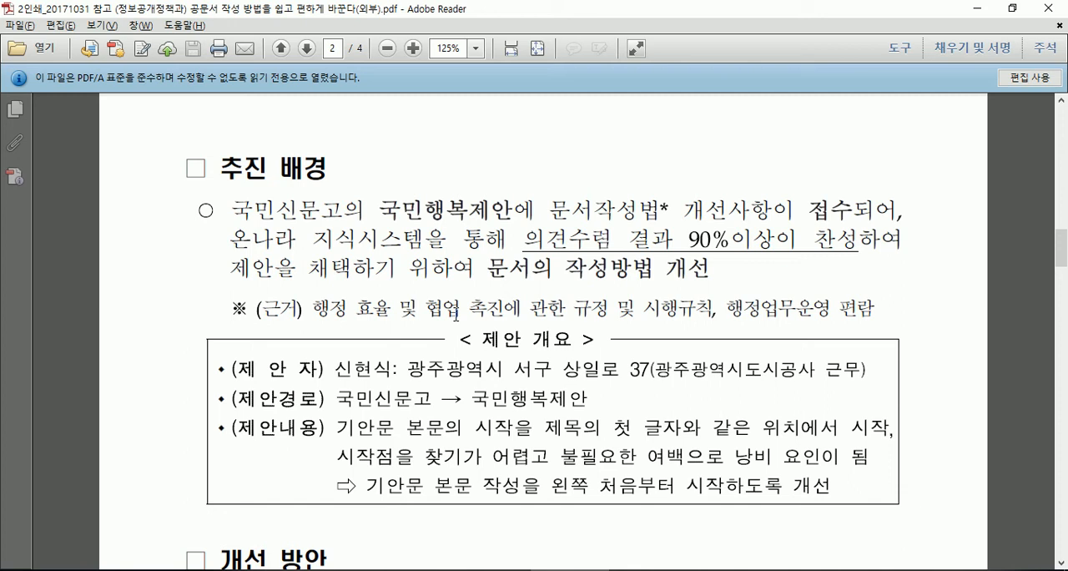
{"action": "scroll", "coordinate": [455, 314], "scroll_direction": "down", "scroll_amount": 10}
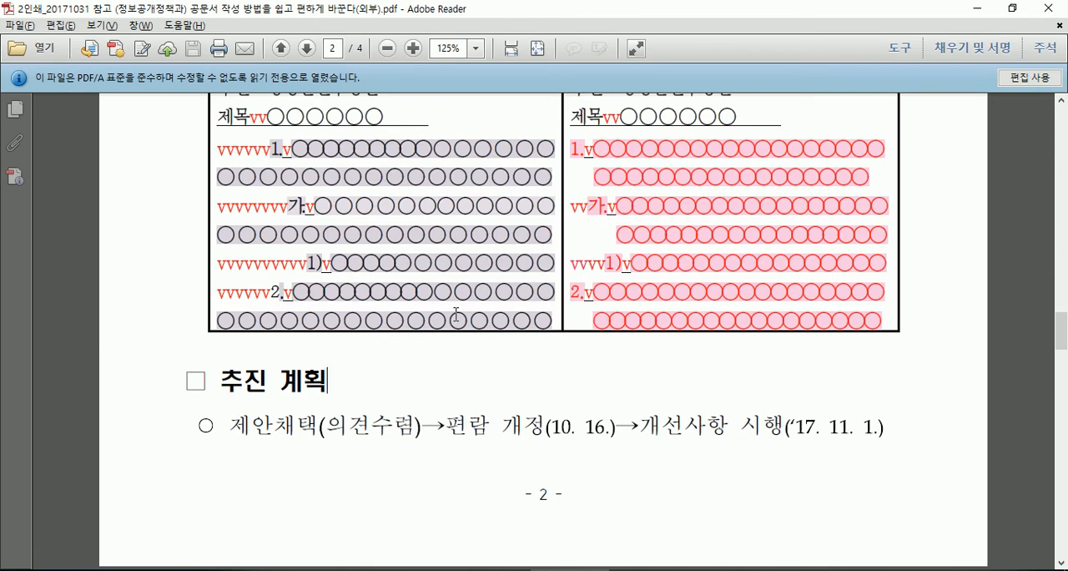
- Open 2018 행정업무운영편람.pdf from the course folder, look over its cover and opening pages, and close it
{"action": "left_click", "coordinate": [333, 569]}
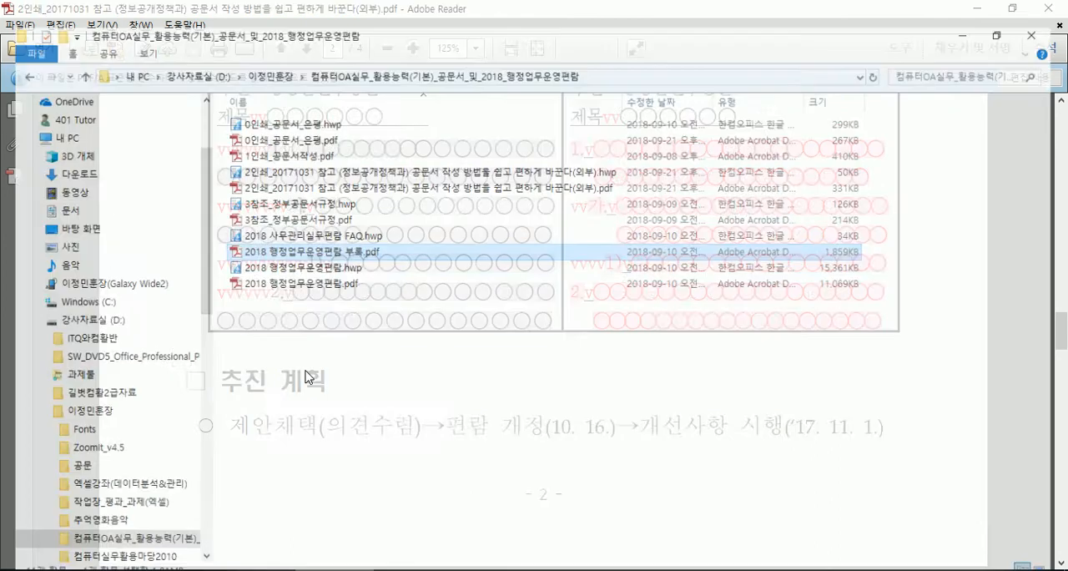
{"action": "double_click", "coordinate": [316, 265]}
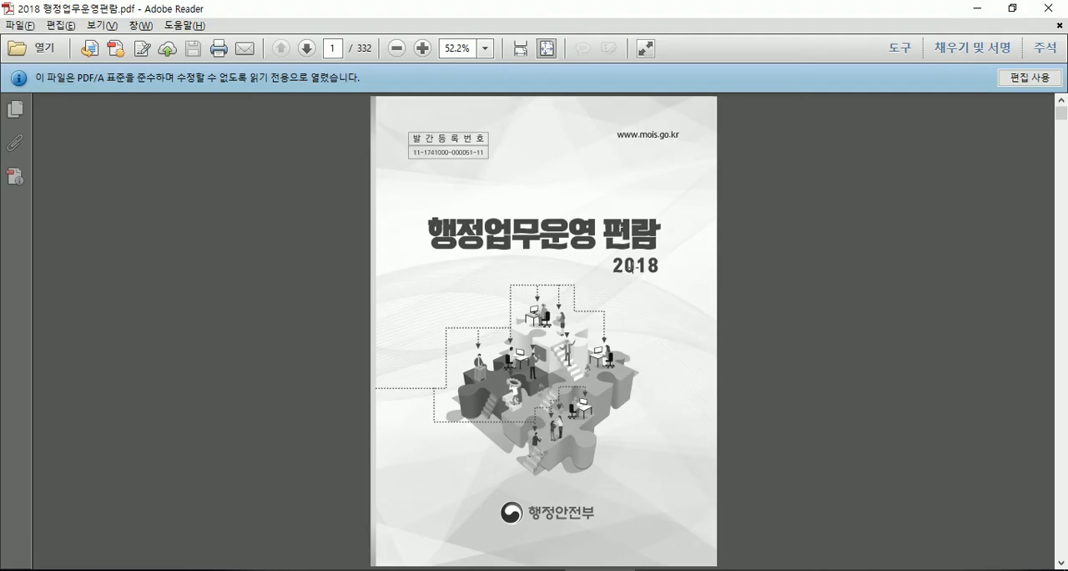
{"action": "scroll", "coordinate": [631, 268], "scroll_direction": "down", "scroll_amount": 10}
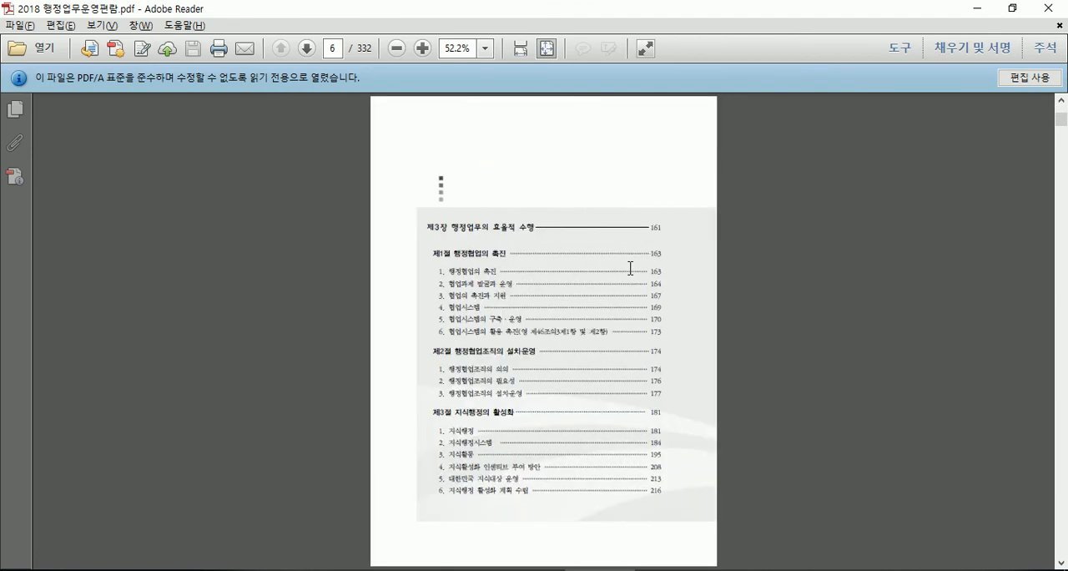
{"action": "scroll", "coordinate": [631, 269], "scroll_direction": "down", "scroll_amount": 6}
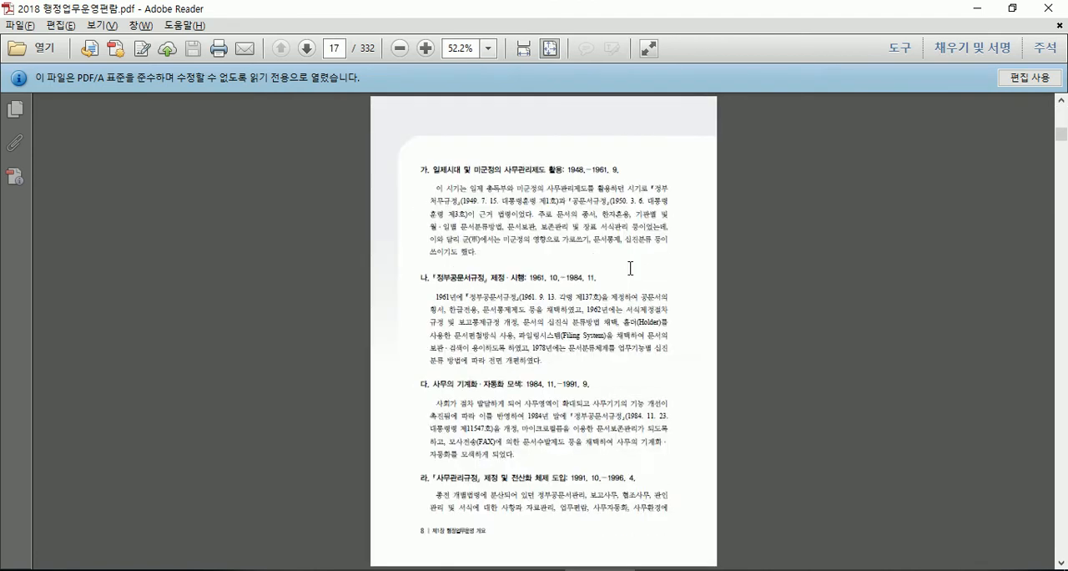
{"action": "scroll", "coordinate": [630, 268], "scroll_direction": "up", "scroll_amount": 4}
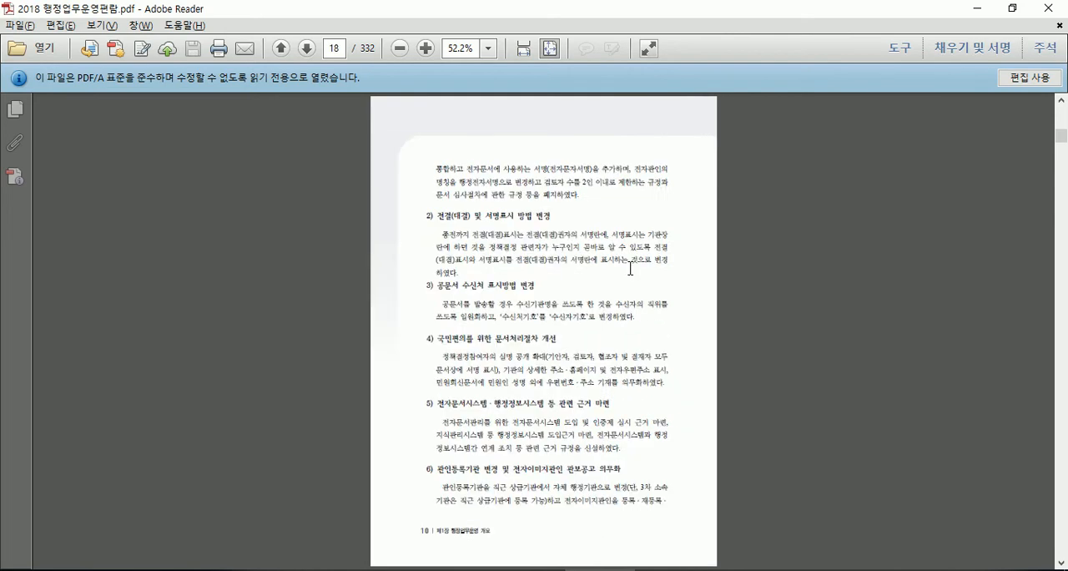
{"action": "key", "text": "Home"}
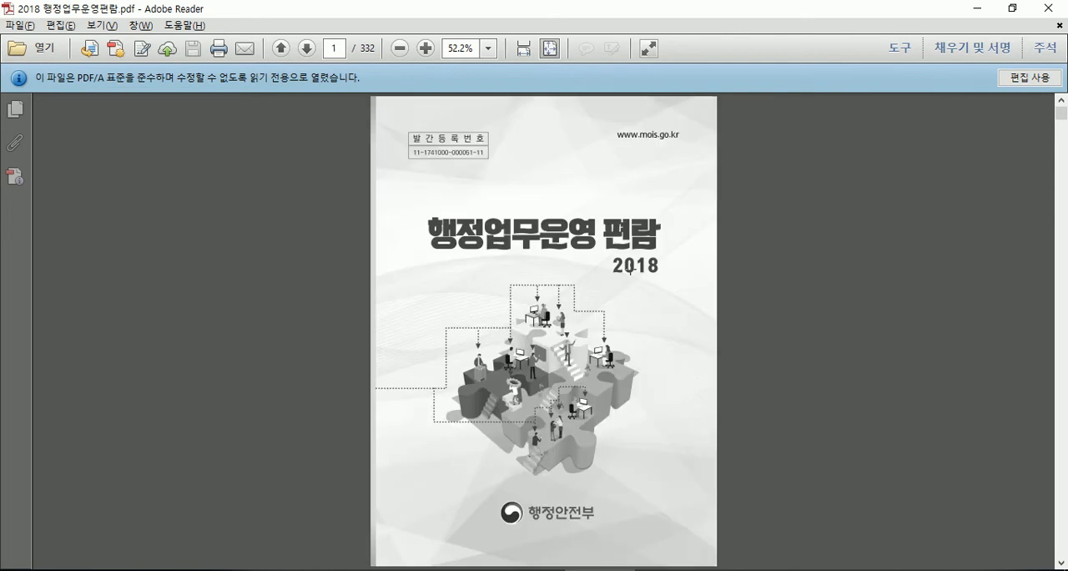
{"action": "scroll", "coordinate": [630, 269], "scroll_direction": "down", "scroll_amount": 2}
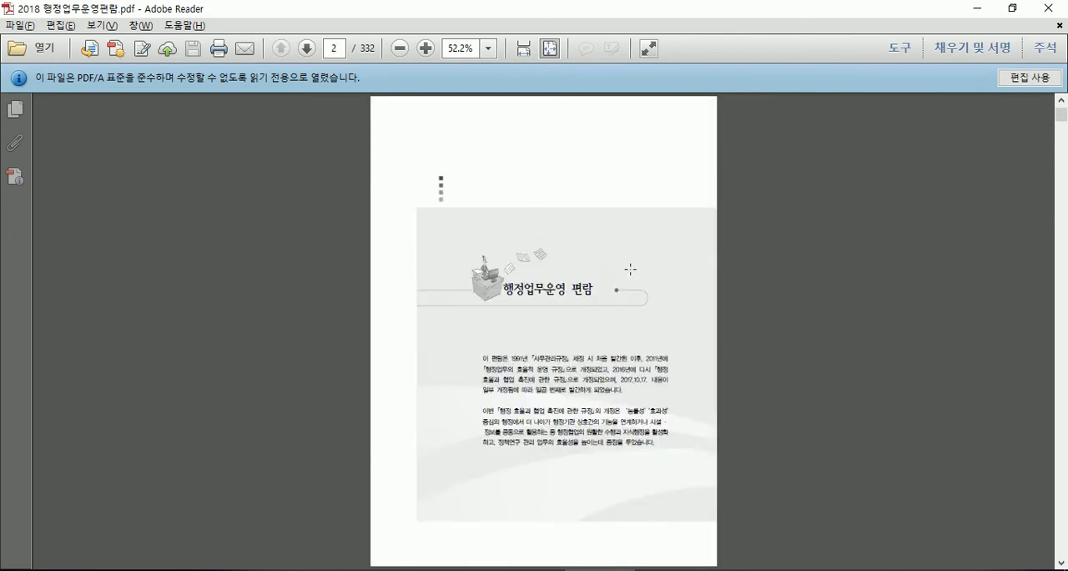
{"action": "scroll", "coordinate": [630, 268], "scroll_direction": "up", "scroll_amount": 2}
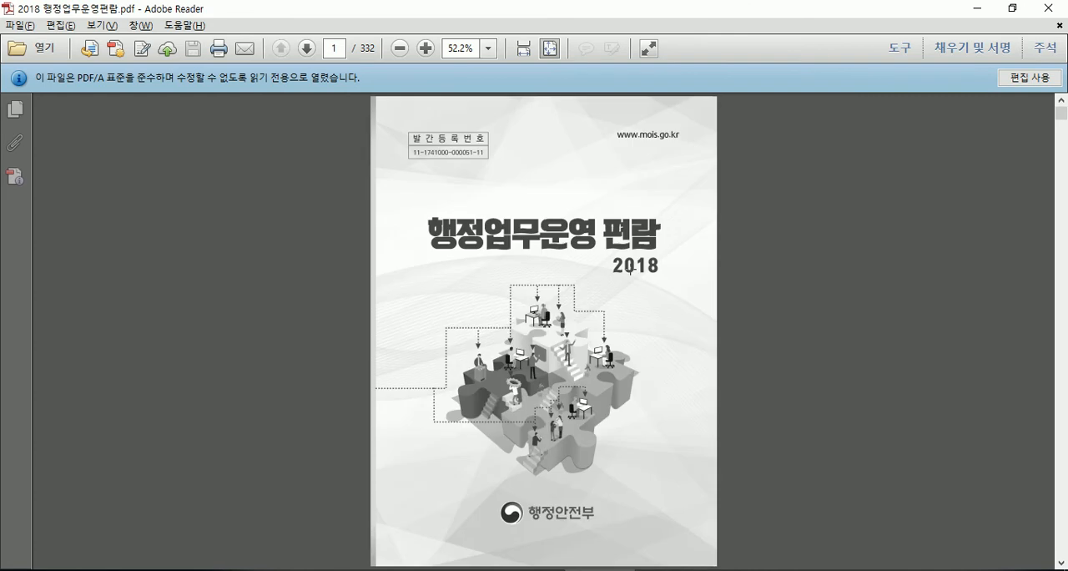
{"action": "key", "text": "alt+F4"}
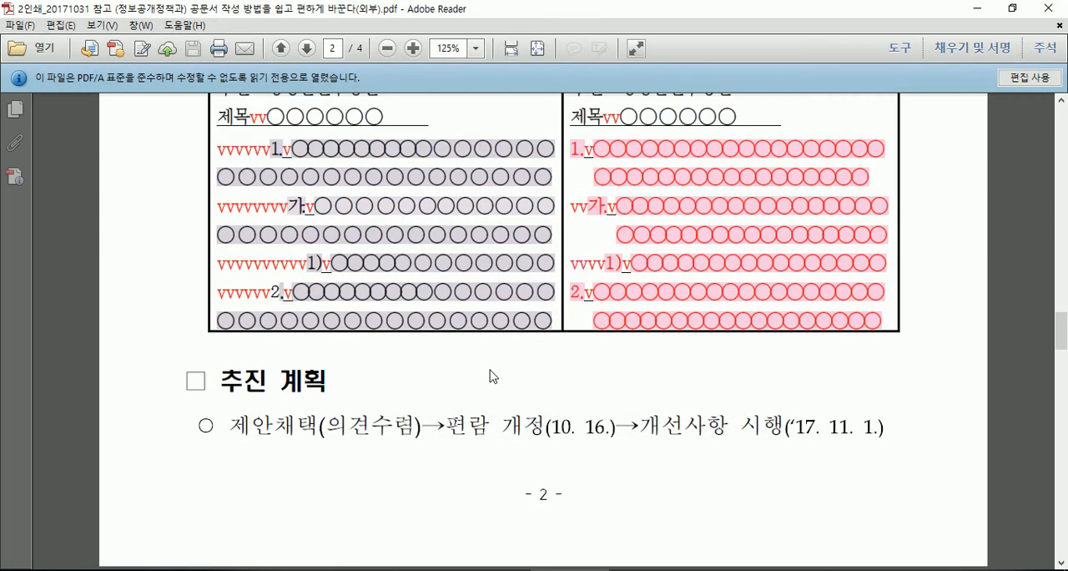
- In the 2인쇄_20171031 참고 PDF, check the 개선 방안 and 추진 계획 sections on page 2 against the start of 참고 2
{"action": "key", "text": "alt+F4"}
{"action": "key", "text": "alt+Tab"}
{"action": "key", "text": "alt+Tab"}
{"action": "key", "text": "alt+Tab"}
{"action": "scroll", "coordinate": [457, 371], "scroll_direction": "up", "scroll_amount": 10}
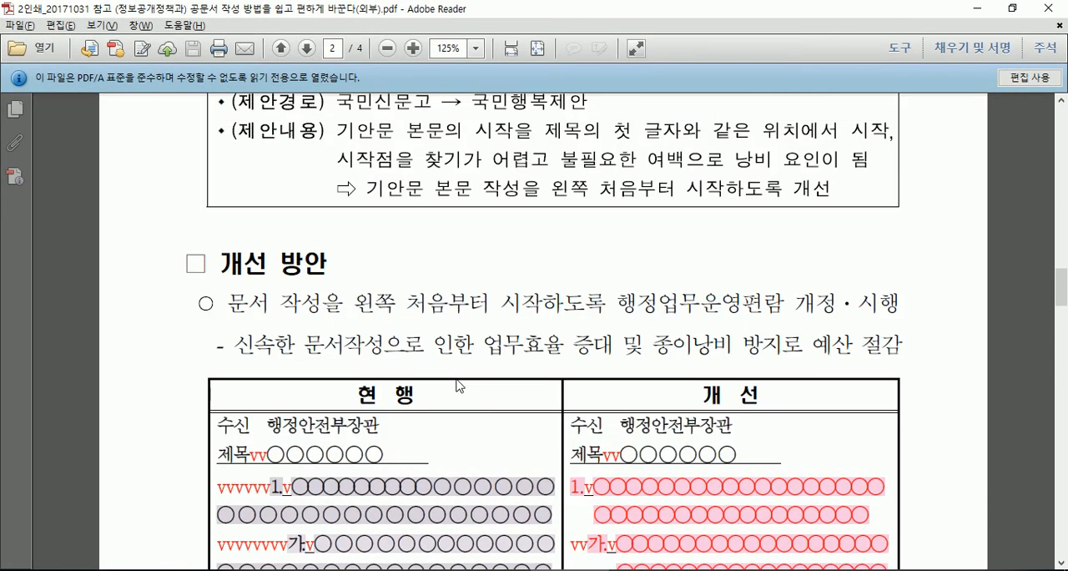
{"action": "scroll", "coordinate": [465, 384], "scroll_direction": "down", "scroll_amount": 20}
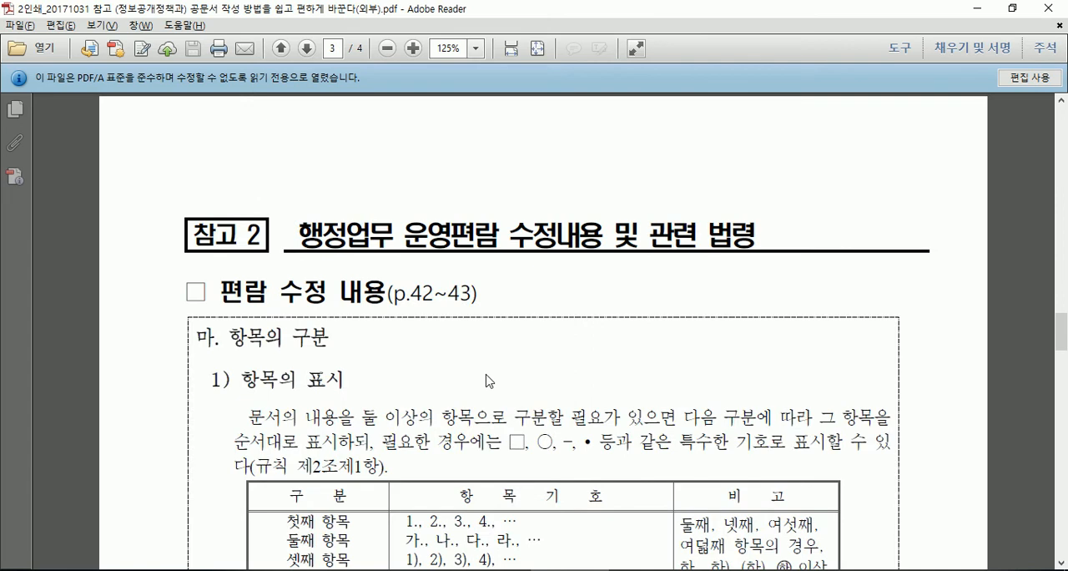
{"action": "scroll", "coordinate": [489, 377], "scroll_direction": "up", "scroll_amount": 10}
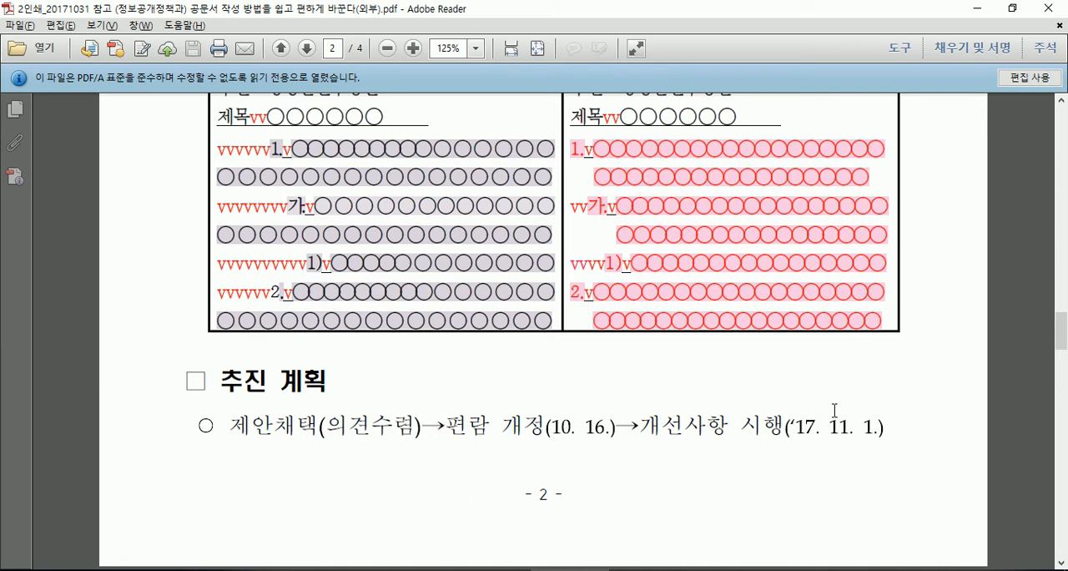
{"action": "scroll", "coordinate": [835, 410], "scroll_direction": "down", "scroll_amount": 10}
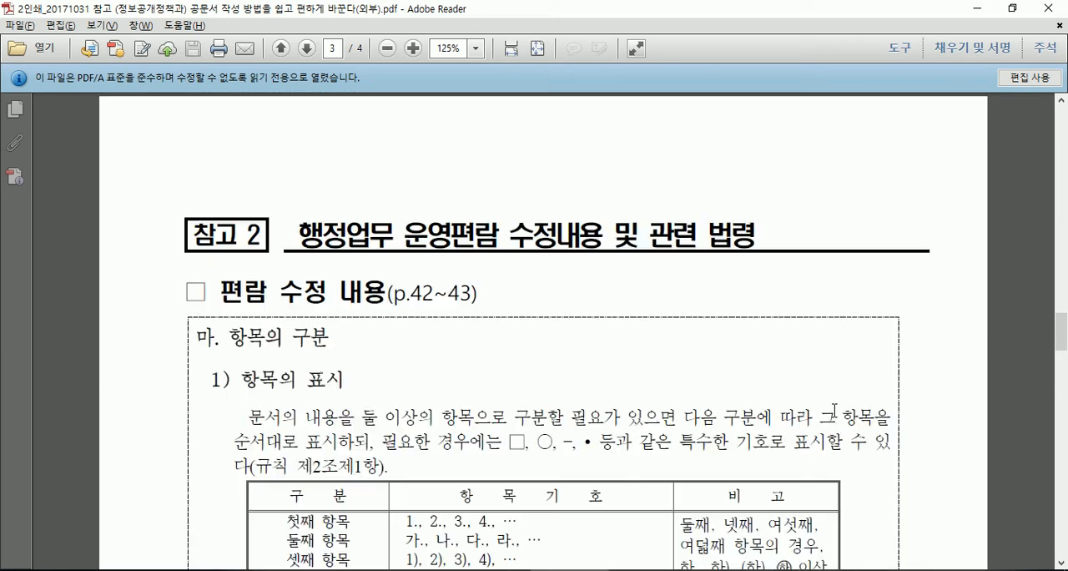
- Examine the 표시위치 및 띄우기 rules and the example layout below them on page 3 of the PDF
{"action": "scroll", "coordinate": [835, 411], "scroll_direction": "down", "scroll_amount": 10}
{"action": "scroll", "coordinate": [690, 387], "scroll_direction": "up", "scroll_amount": 2}
{"action": "scroll", "coordinate": [461, 392], "scroll_direction": "down", "scroll_amount": 3}
{"action": "scroll", "coordinate": [462, 392], "scroll_direction": "down", "scroll_amount": 2}
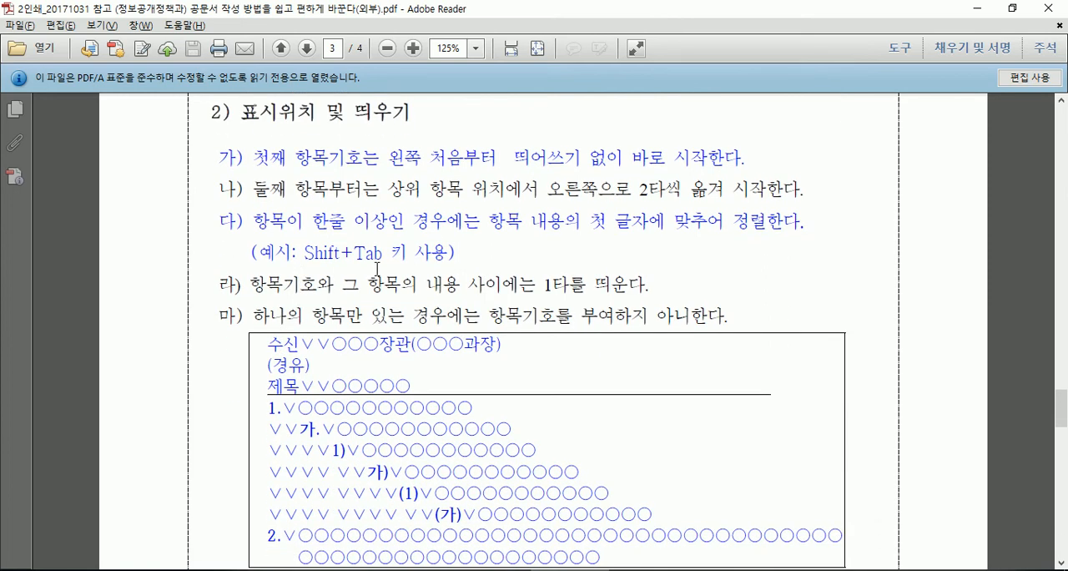
{"action": "scroll", "coordinate": [377, 261], "scroll_direction": "down", "scroll_amount": 2}
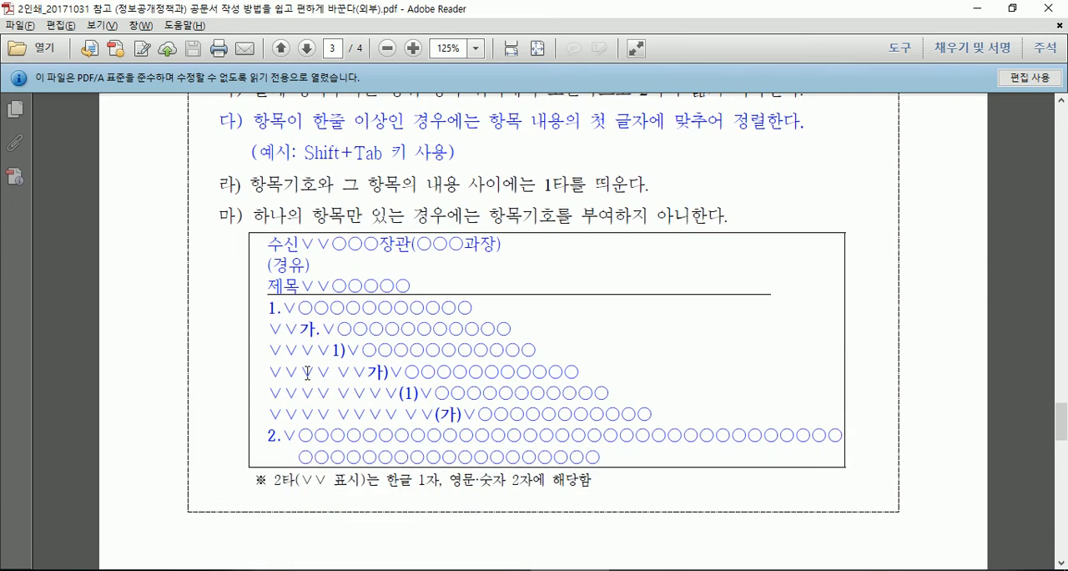
{"action": "scroll", "coordinate": [333, 377], "scroll_direction": "down", "scroll_amount": 3}
{"action": "scroll", "coordinate": [333, 377], "scroll_direction": "up", "scroll_amount": 2}
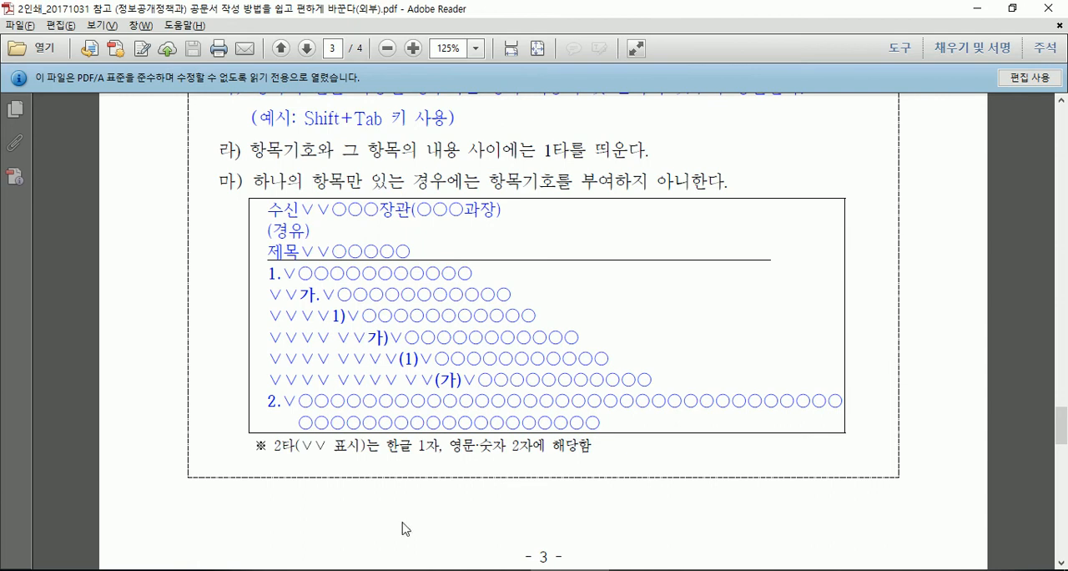
- Switch to the 한글 document and begin the body at the left margin with 1. 행정안전부 정보공개정책과
{"action": "key", "text": "alt+Tab"}
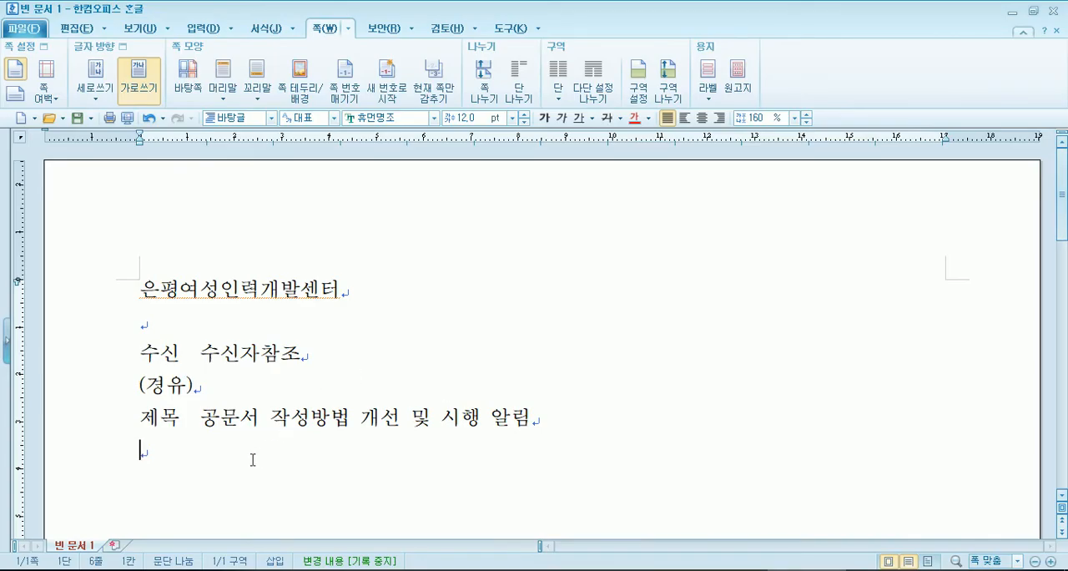
{"action": "type", "text": "1."}
{"action": "type", "text": "행"}
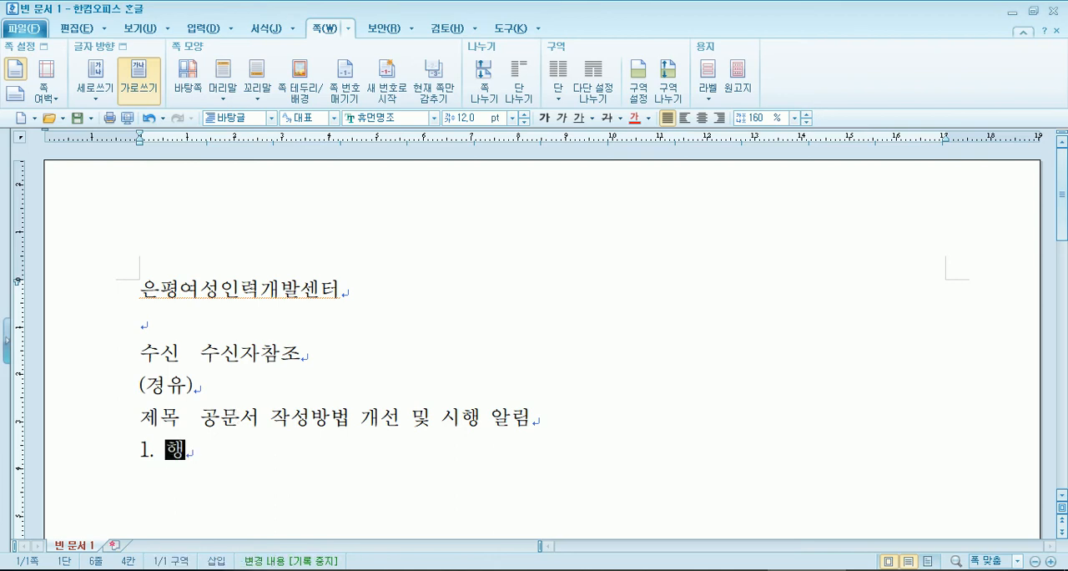
{"action": "type", "text": "정앉전부"}
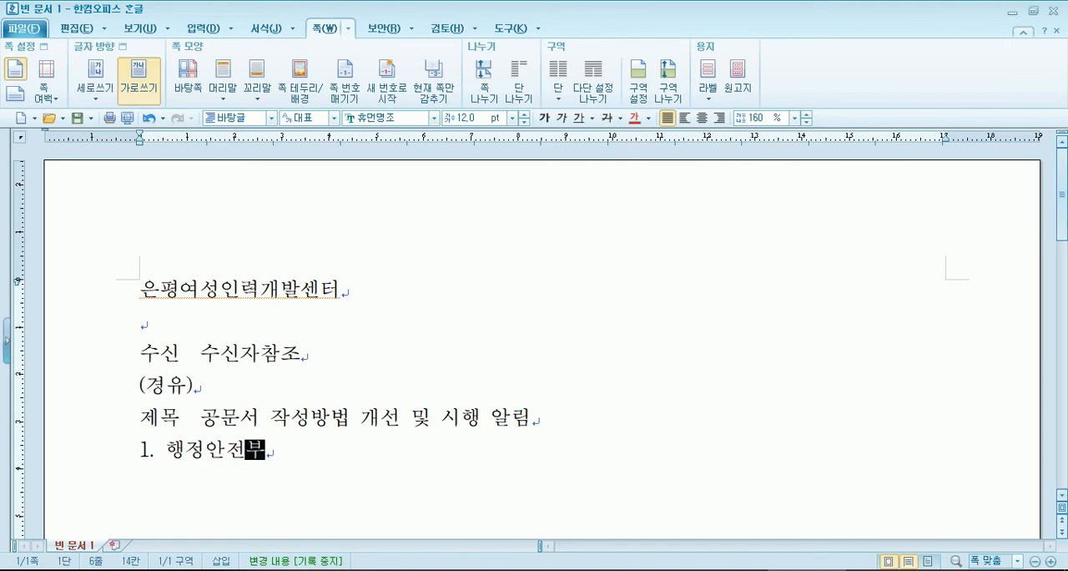
{"action": "type", "text": " 정보공개적책고"}
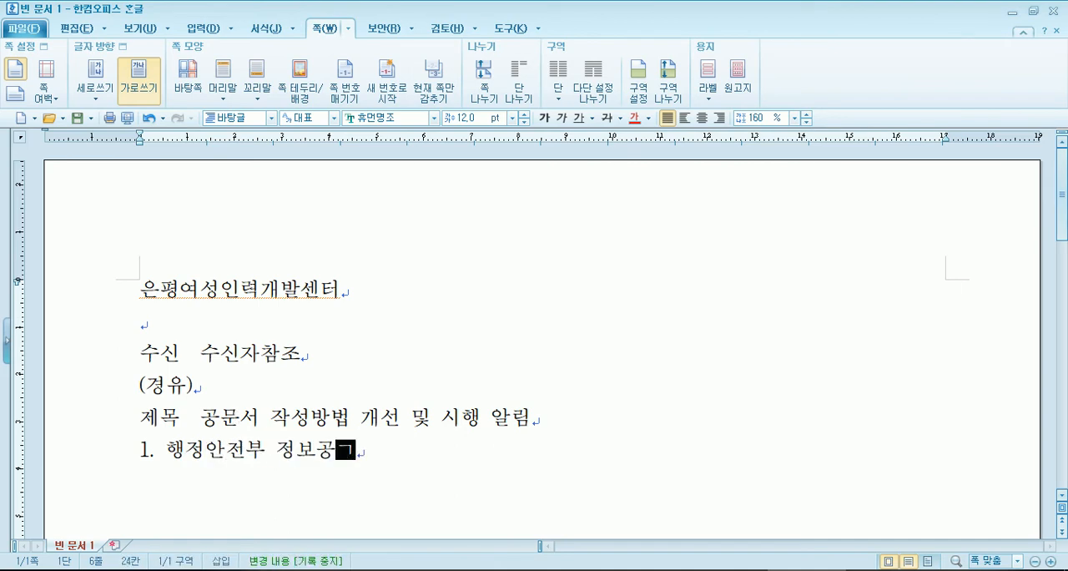
{"action": "key", "text": "BackSpace"}
{"action": "key", "text": "BackSpace"}
{"action": "key", "text": "BackSpace"}
{"action": "type", "text": "정책고ㅏ"}
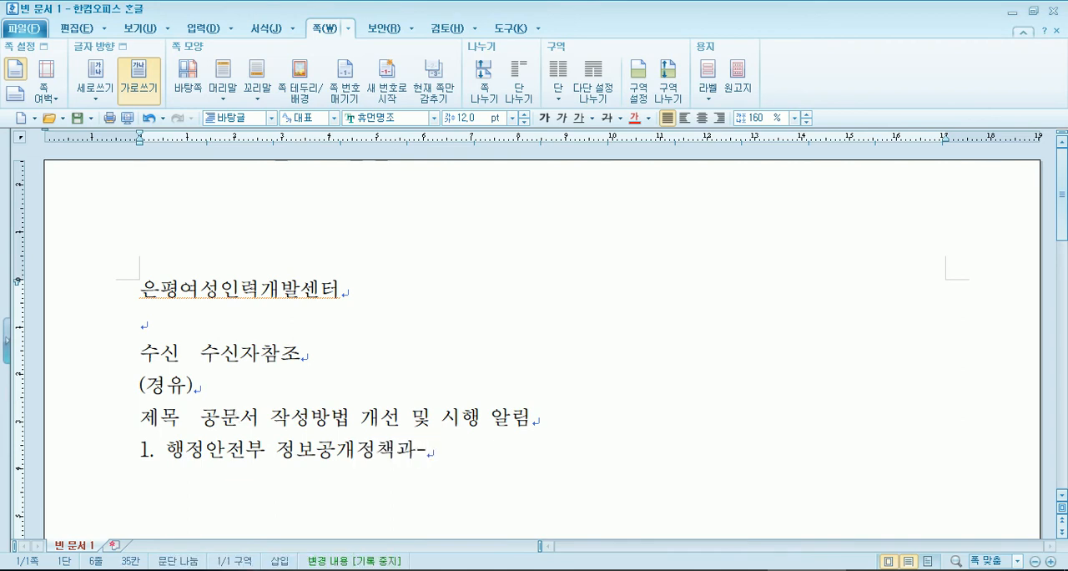
{"action": "type", "text": " 894(2017"}
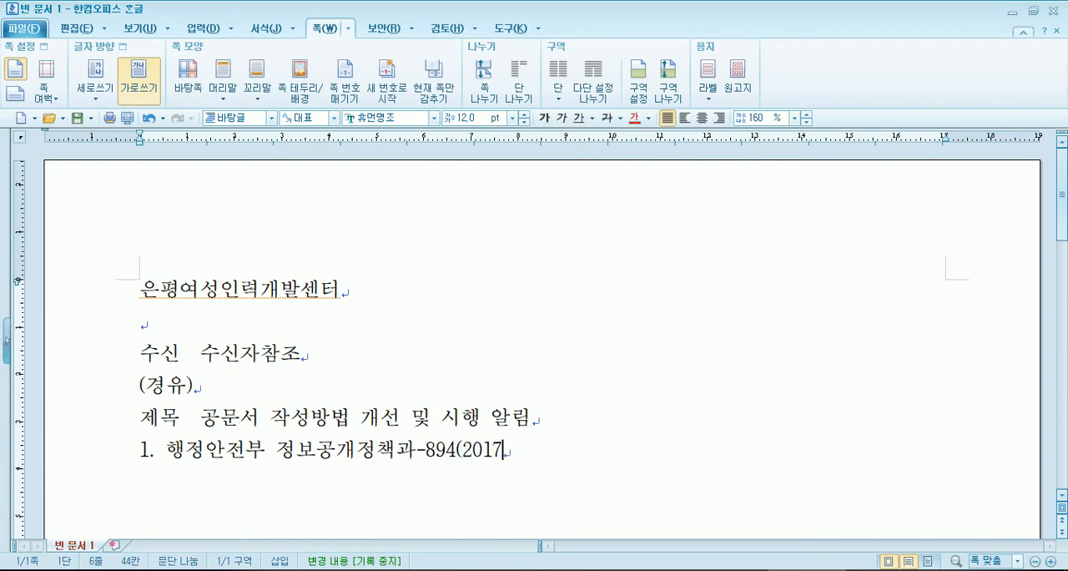
{"action": "type", "text": ".10.17"}
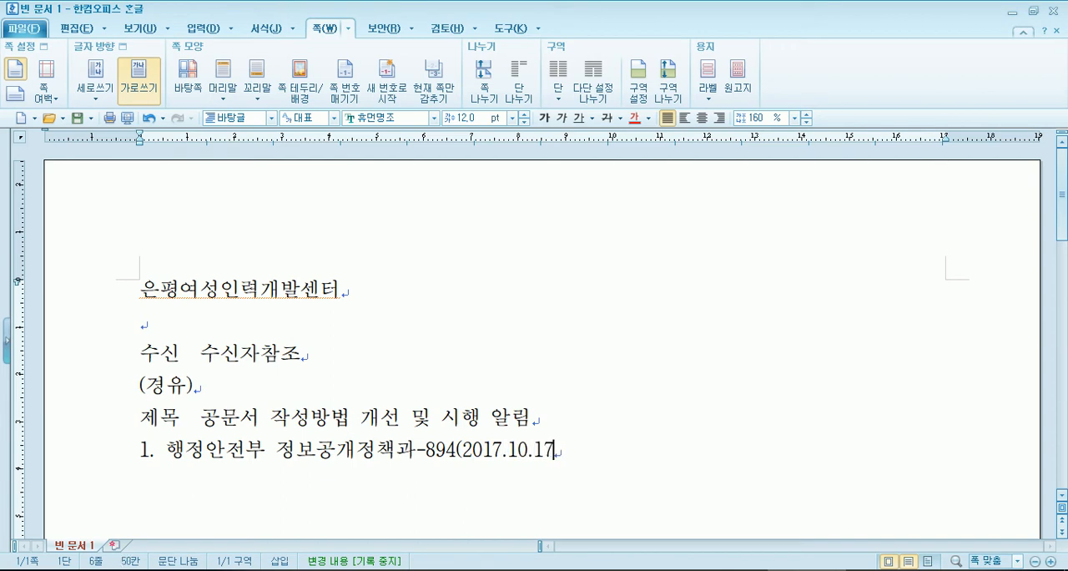
{"action": "type", "text": ".)호와 관"}
{"action": "type", "text": "련입"}
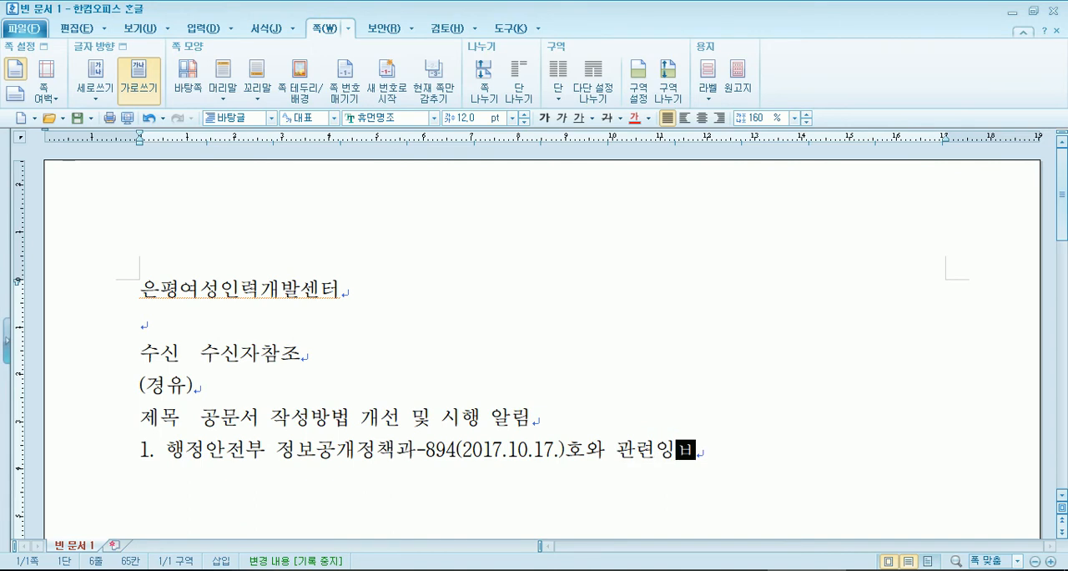
{"action": "type", "text": "니다."}
- Complete item 1 with -894(2017.10.17.)호와 관련입니다. and start item 2. on a new line
{"action": "key", "text": "Return"}
{"action": "type", "text": "2."}
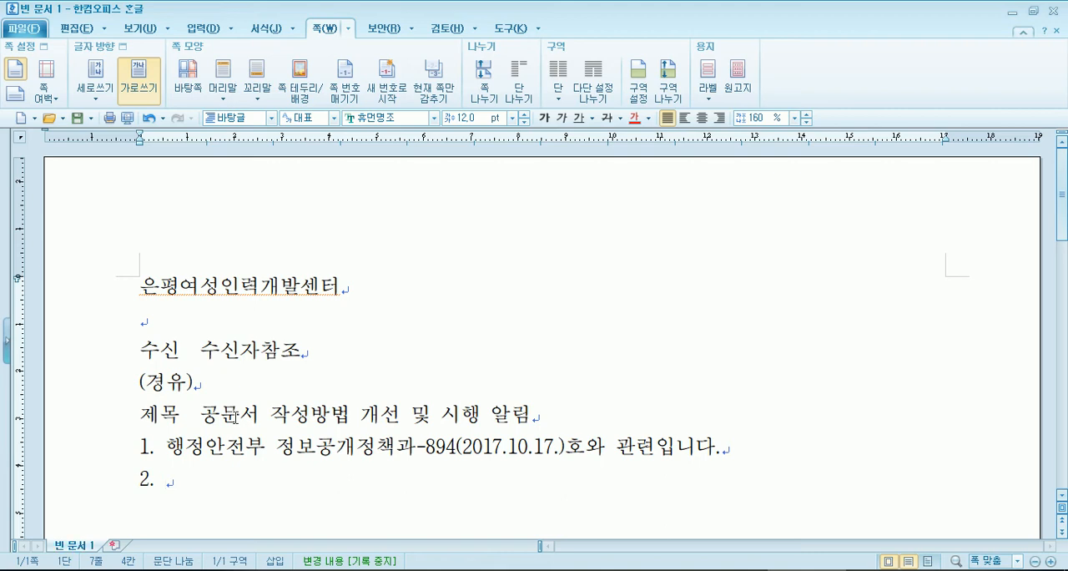
- Begin the text of item 2 with 공문서를 작성할 때에 본문의
{"action": "scroll", "coordinate": [251, 388], "scroll_direction": "down", "scroll_amount": 3}
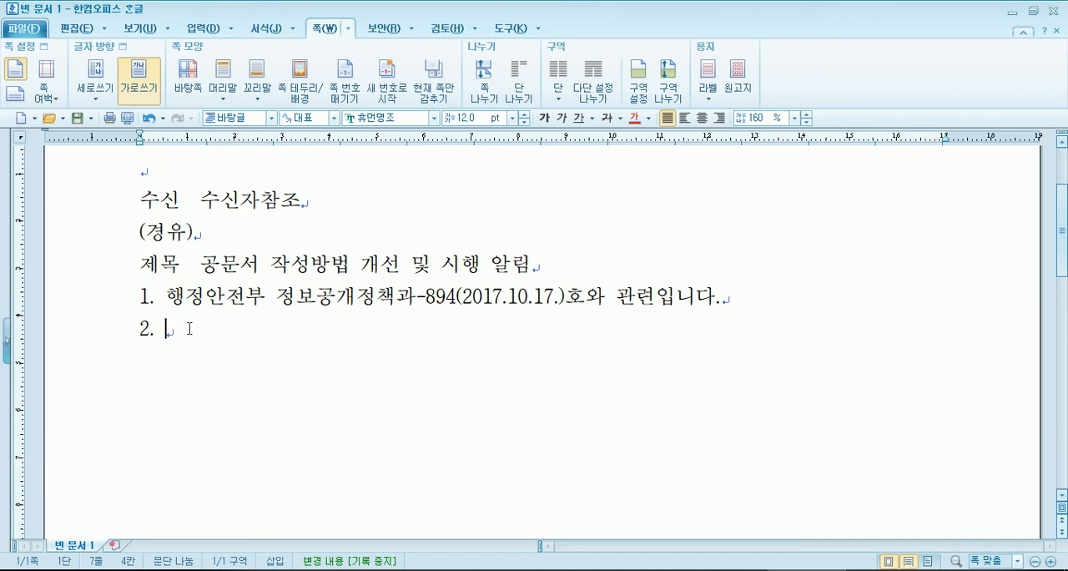
{"action": "type", "text": "공"}
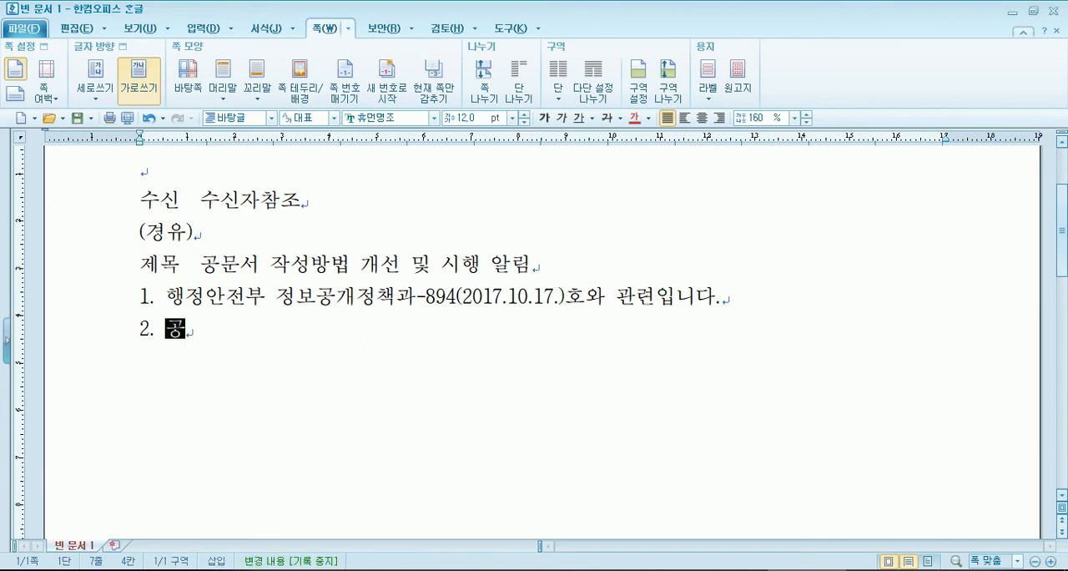
{"action": "type", "text": "문서를 잘성할 때에 ㅁ보"}
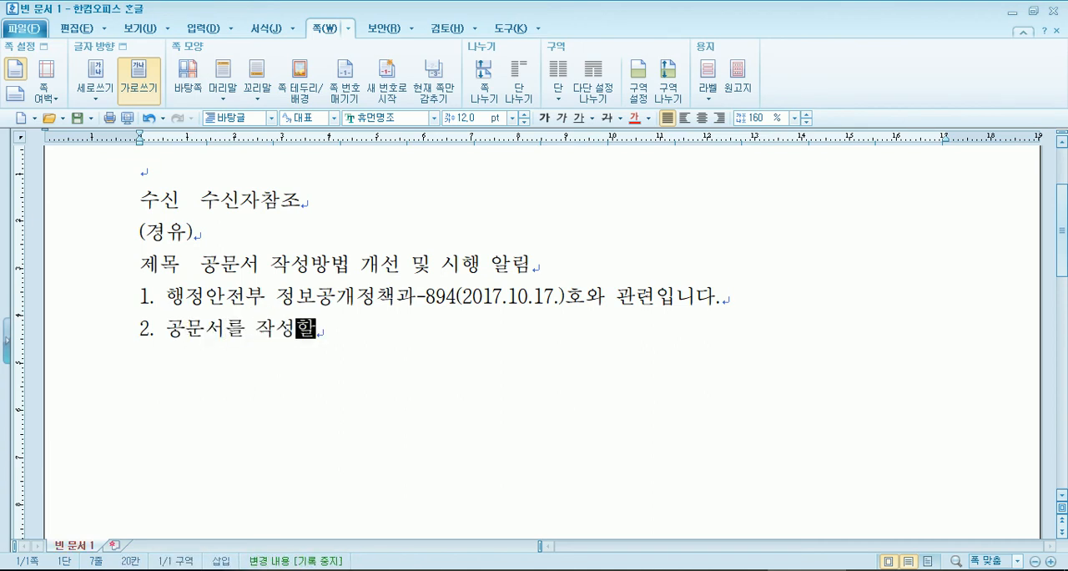
{"action": "key", "text": "BackSpace"}
{"action": "key", "text": "BackSpace"}
{"action": "key", "text": "BackSpace"}
{"action": "type", "text": "보ㄴ문의 싷"}
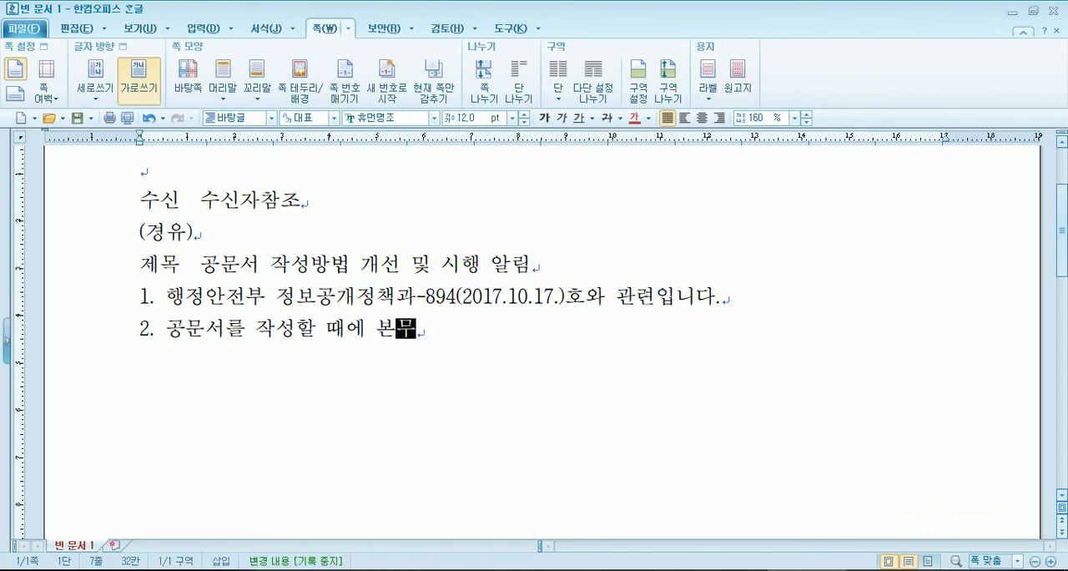
{"action": "type", "text": "ㅏㄱ은 제목으리 처"}
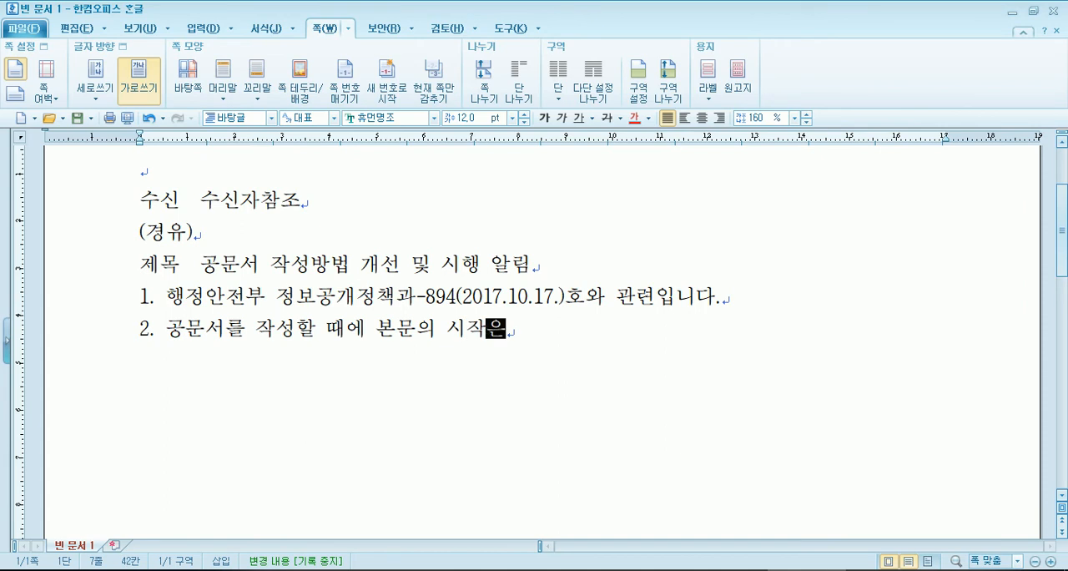
{"action": "type", "text": "ㅅ 글자와 같ㅇ"}
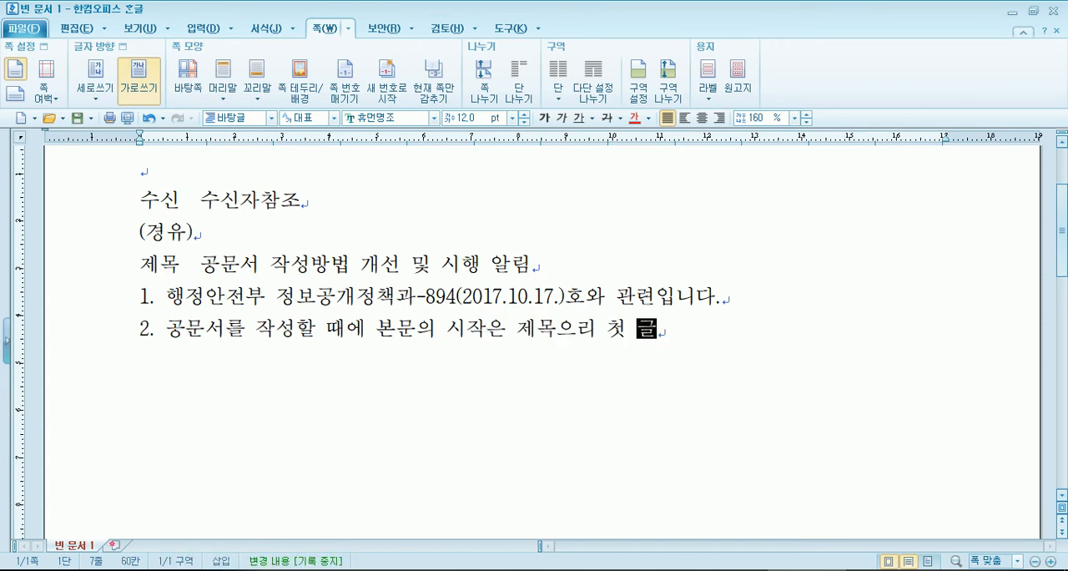
{"action": "type", "text": "ㅡㄴ 위치"}
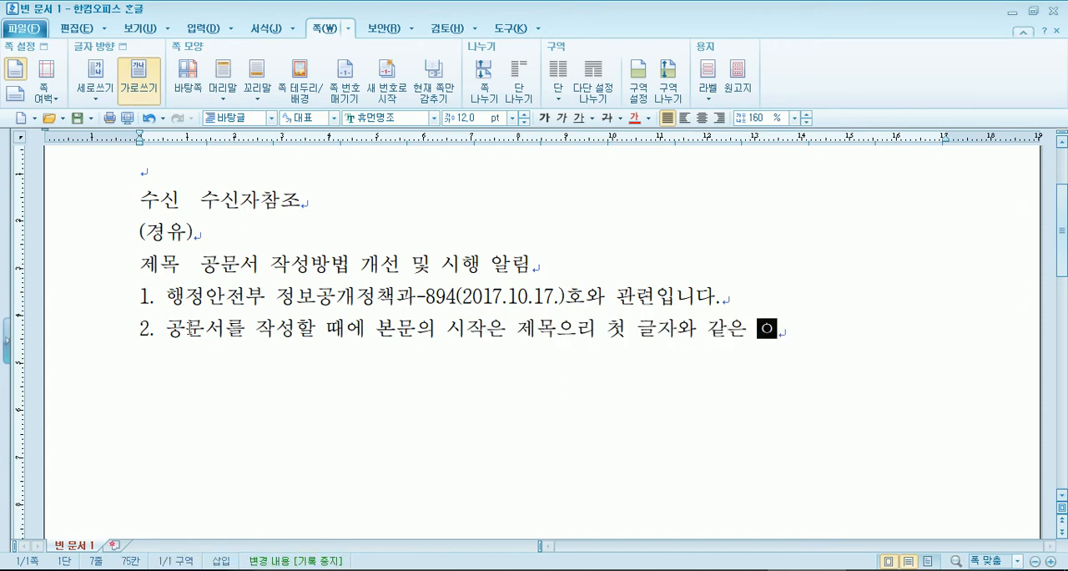
{"action": "type", "text": "에서 시작ㄷ"}
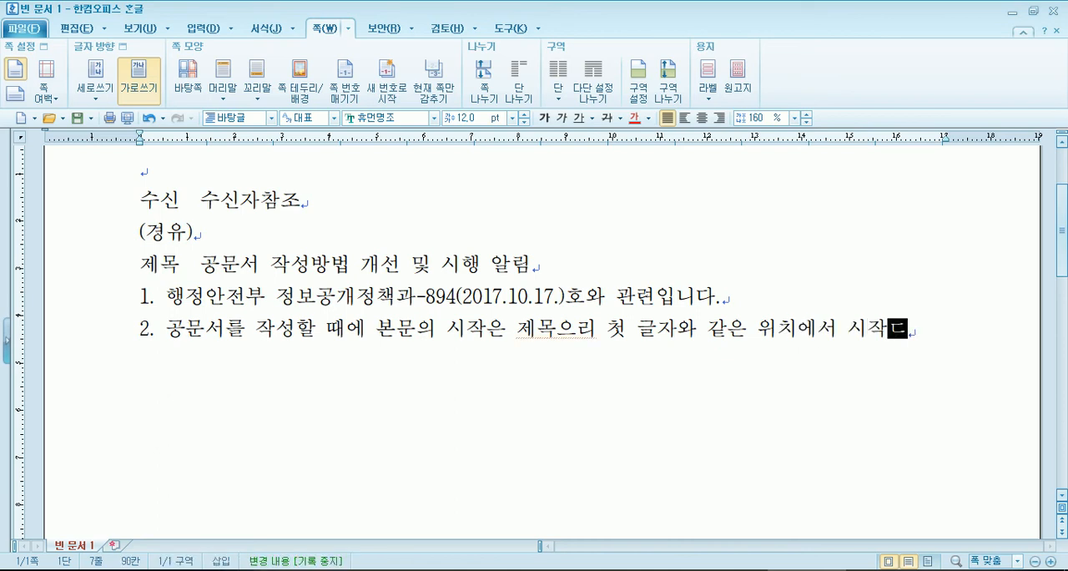
- Continue item 2 with 시작은 제목으리 첫 글자와 같은 위치에서 시작하도록 하고 있으나
{"action": "key", "text": "BackSpace"}
{"action": "type", "text": "하도록 하"}
{"action": "type", "text": "고 있으나"}
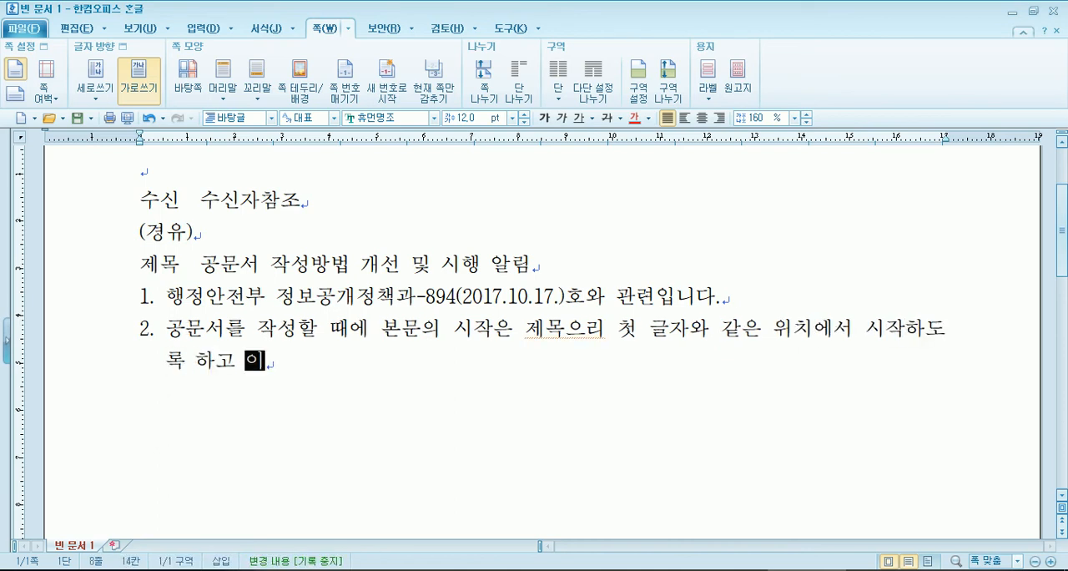
{"action": "type", "text": " 시작 점ㅇ"}
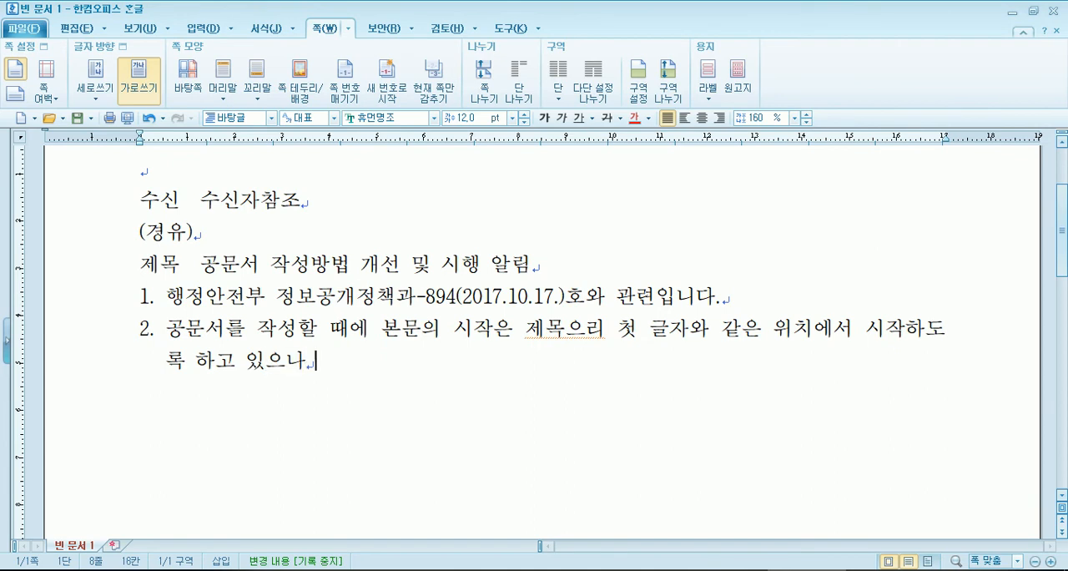
{"action": "type", "text": "을 찾기 불편"}
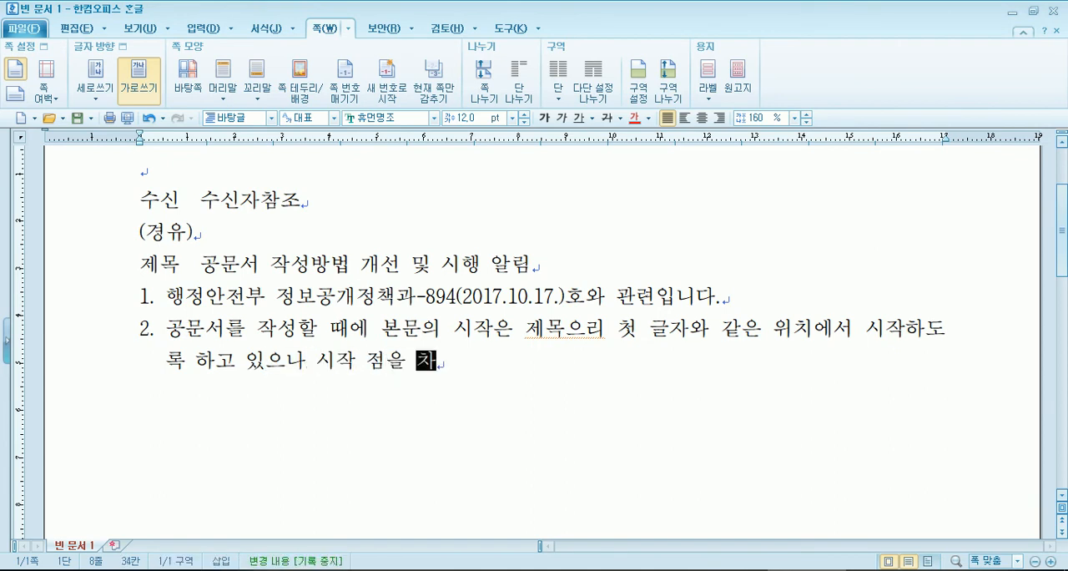
{"action": "type", "text": "하"}
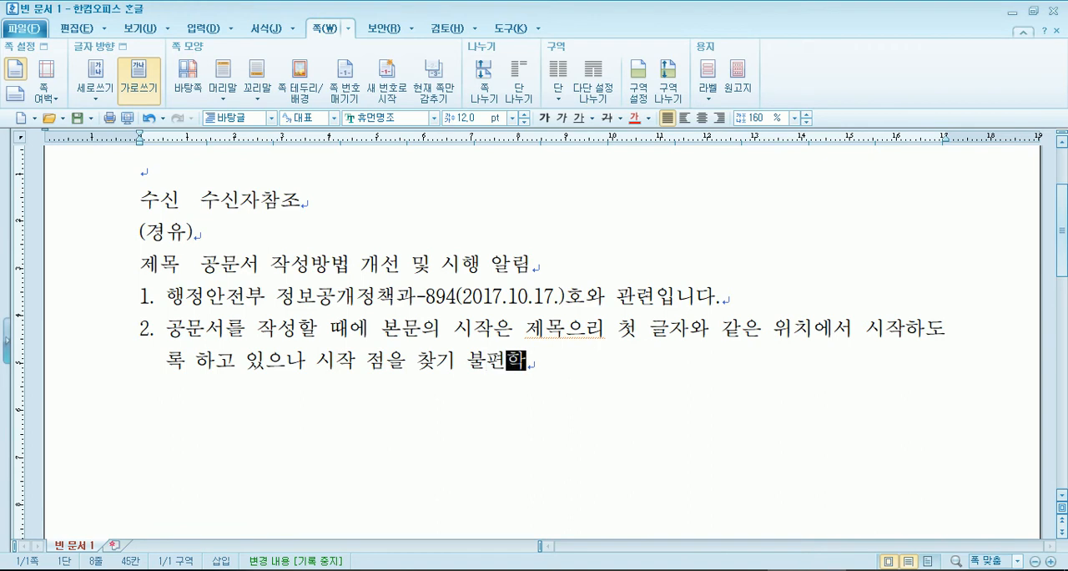
{"action": "type", "text": "고, 불필"}
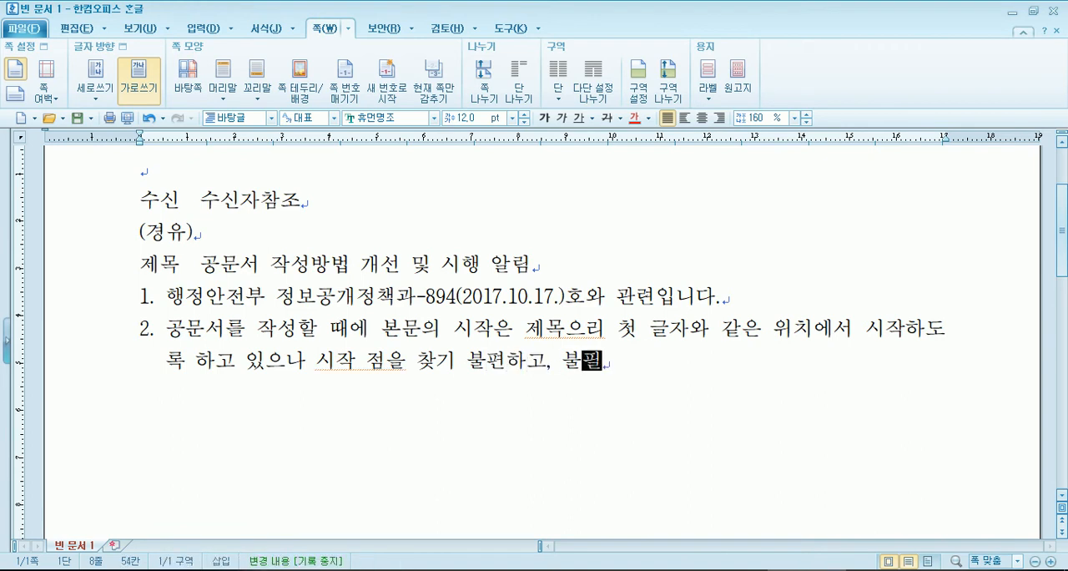
{"action": "type", "text": "요한 여백이 발생하는 "}
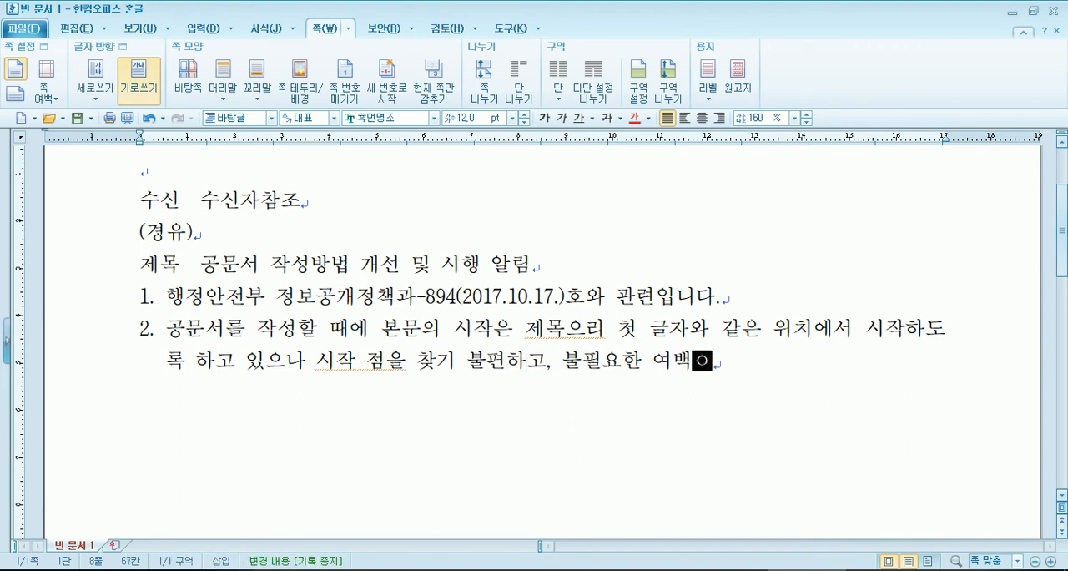
{"action": "type", "text": "문제 등이 있"}
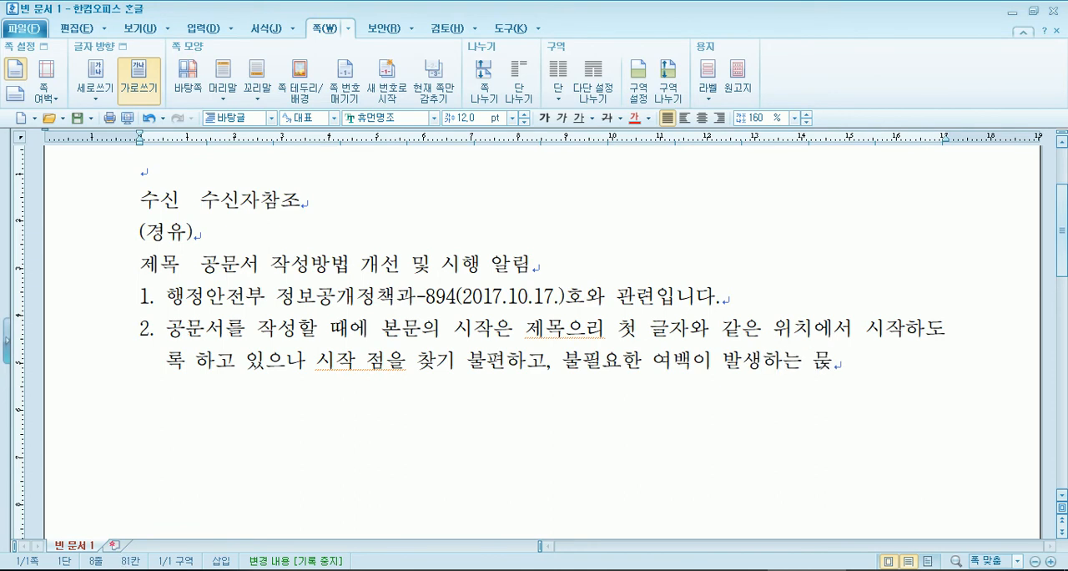
{"action": "type", "text": "어 다음과 간ㅌ"}
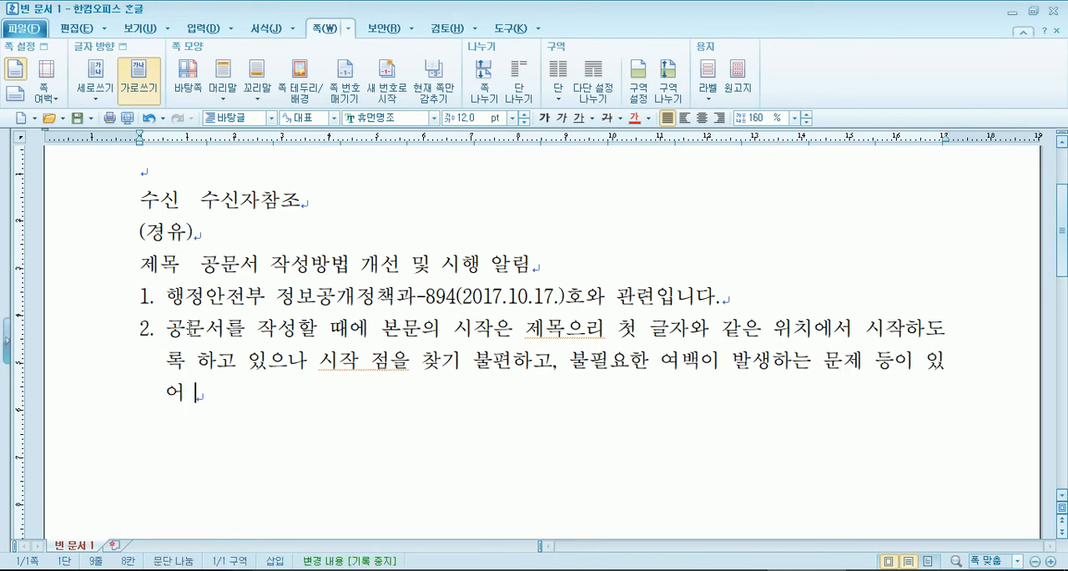
- Finish item 2 with 같이 작성 방법을 개선하여 시행하니 적극 협조하여 주시기 바랍니다
{"action": "key", "text": "BackSpace"}
{"action": "key", "text": "BackSpace"}
{"action": "type", "text": "같이 "}
{"action": "type", "text": "작성 방법"}
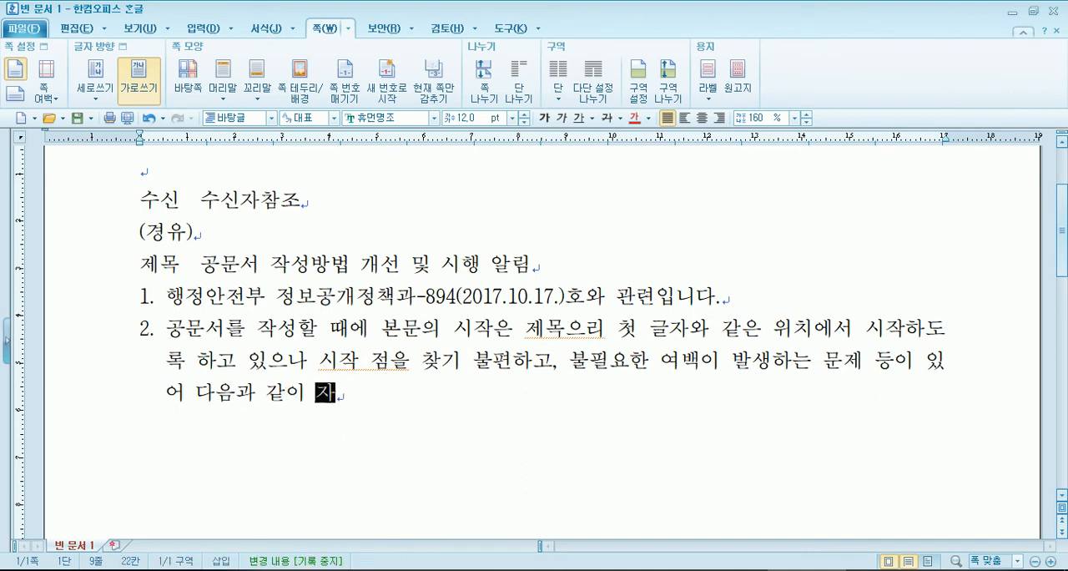
{"action": "type", "text": "을 개선하여 싱"}
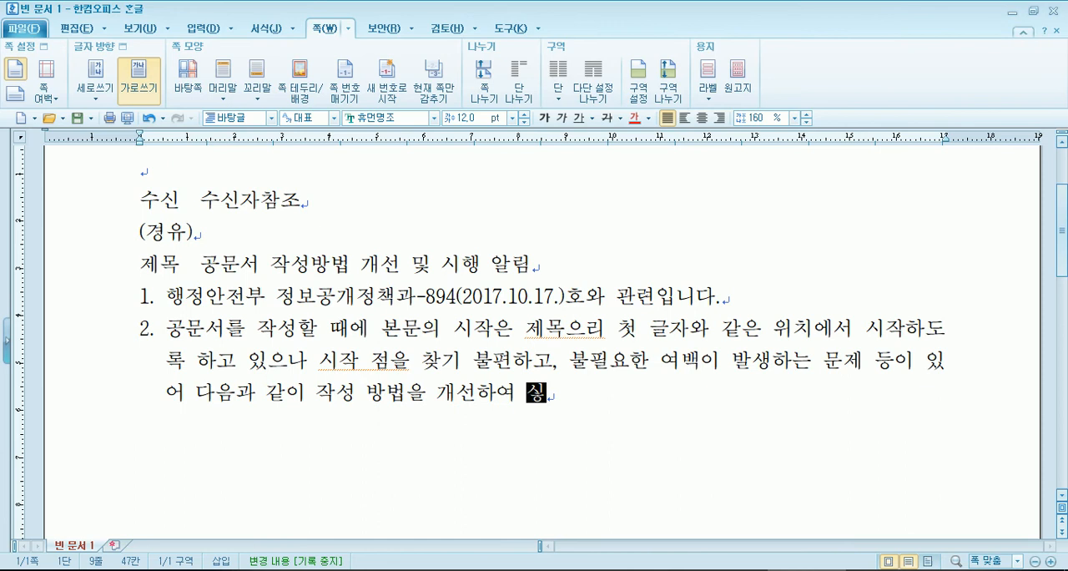
{"action": "key", "text": "BackSpace"}
{"action": "type", "text": "행하니 적극 ㅊ"}
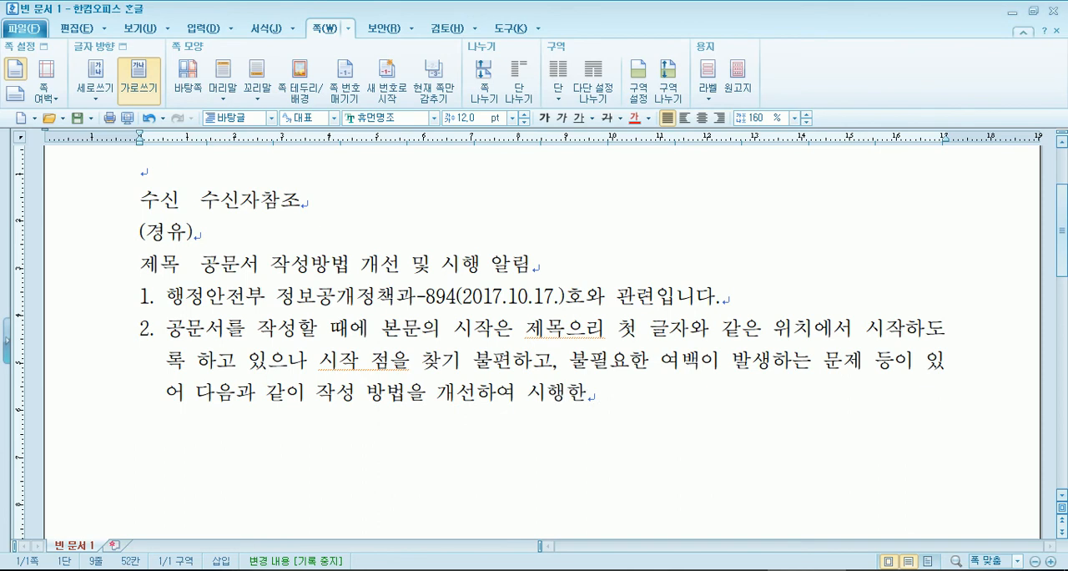
{"action": "key", "text": "BackSpace"}
{"action": "type", "text": "협"}
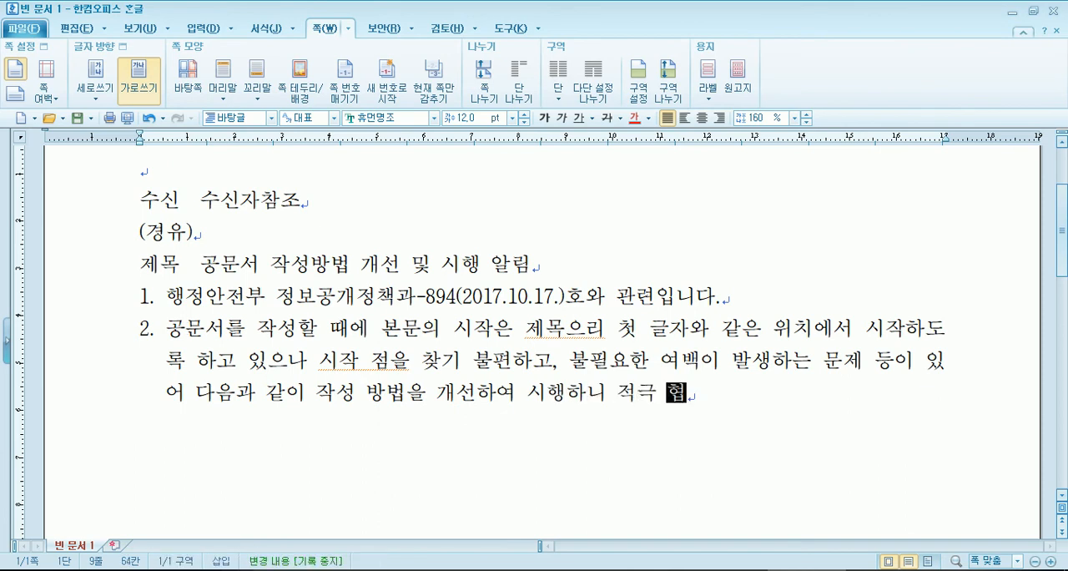
{"action": "type", "text": "조하여 주시기 바랍니다."}
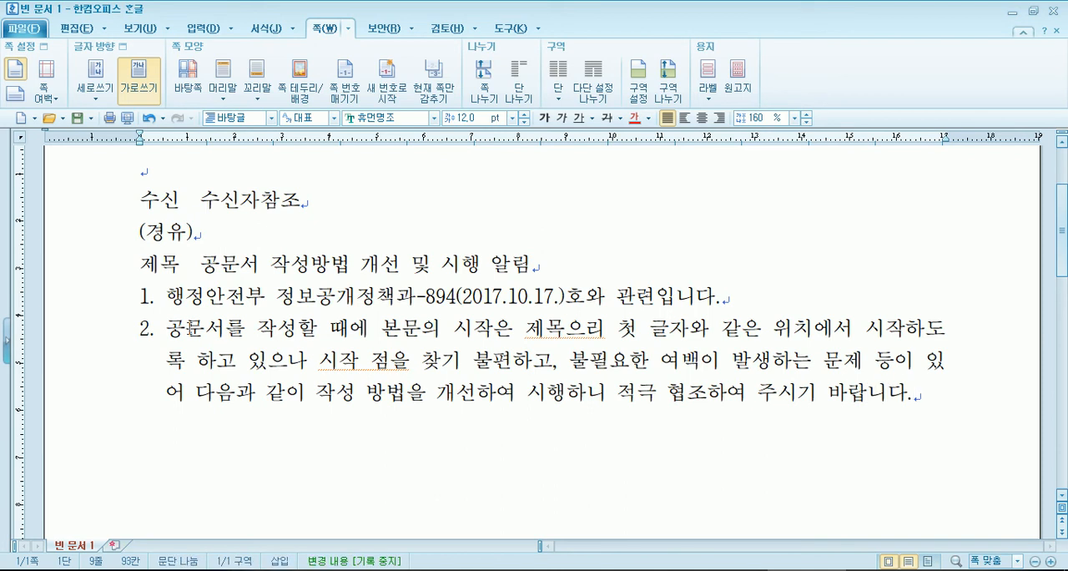
- Correct the misspelled 제목으리 in the first line of item 2 to 제목의
{"action": "key", "text": "Up"}
{"action": "key", "text": "Left"}
{"action": "key", "text": "Left"}
{"action": "key", "text": "Left"}
{"action": "key", "text": "Left"}
{"action": "key", "text": "Left"}
{"action": "key", "text": "Left"}
{"action": "key", "text": "Left"}
{"action": "key", "text": "Left"}
{"action": "key", "text": "Left"}
{"action": "key", "text": "Up"}
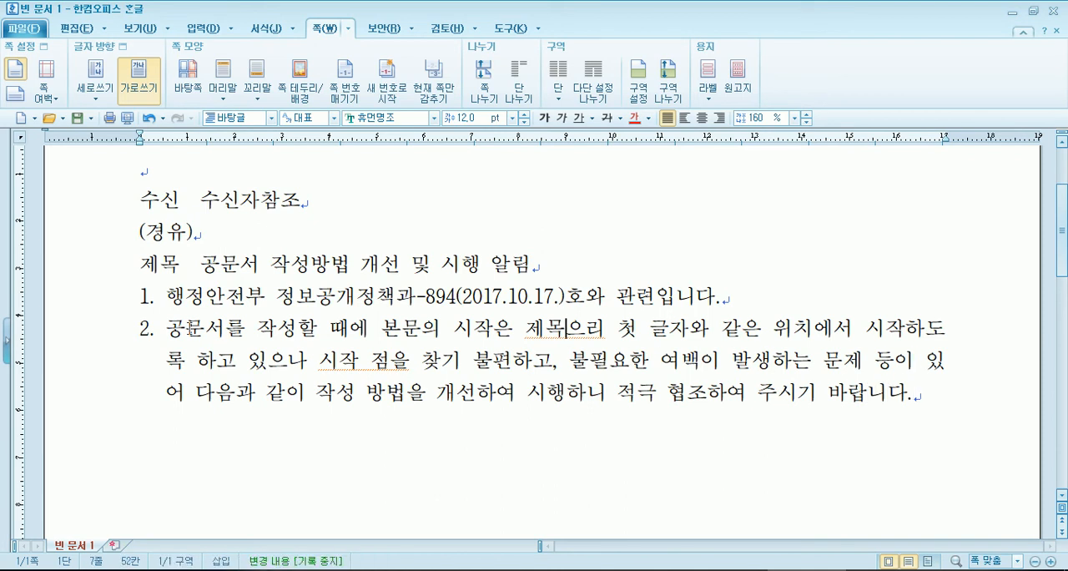
{"action": "type", "text": "의"}
{"action": "key", "text": "Delete"}
{"action": "key", "text": "Delete"}
- Start a new numbered item after the end of item 2
{"action": "key", "text": "Down"}
{"action": "key", "text": "End"}
{"action": "key", "text": "Down"}
{"action": "key", "text": "Return"}
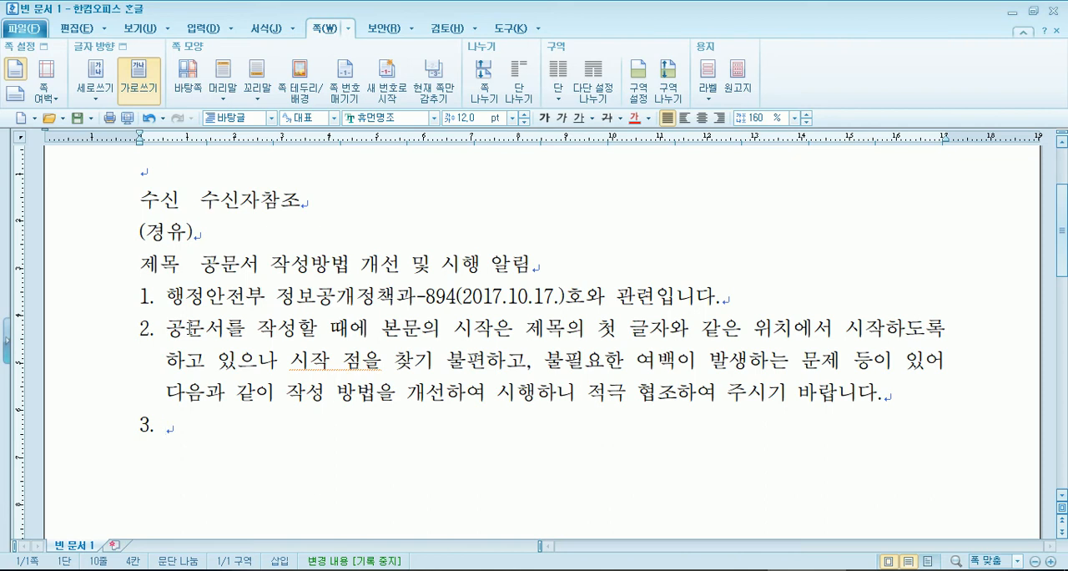
- Try a paragraph break in item 2 after 시작하도록, and rejoin the two parts
{"action": "scroll", "coordinate": [349, 193], "scroll_direction": "down", "scroll_amount": 2}
{"action": "scroll", "coordinate": [349, 193], "scroll_direction": "up", "scroll_amount": 2}
{"action": "left_click", "coordinate": [947, 326]}
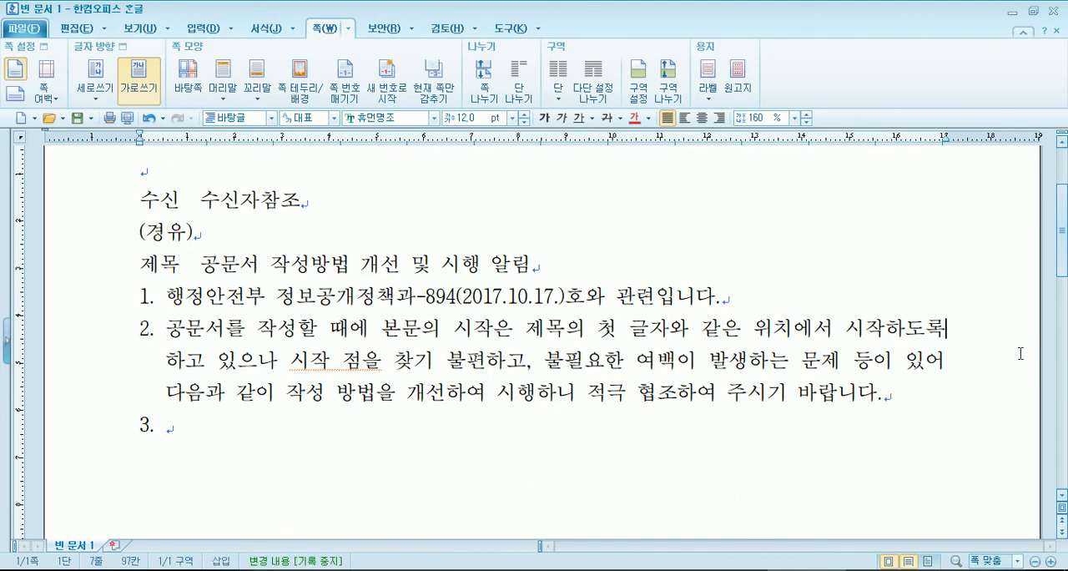
{"action": "key", "text": "Return"}
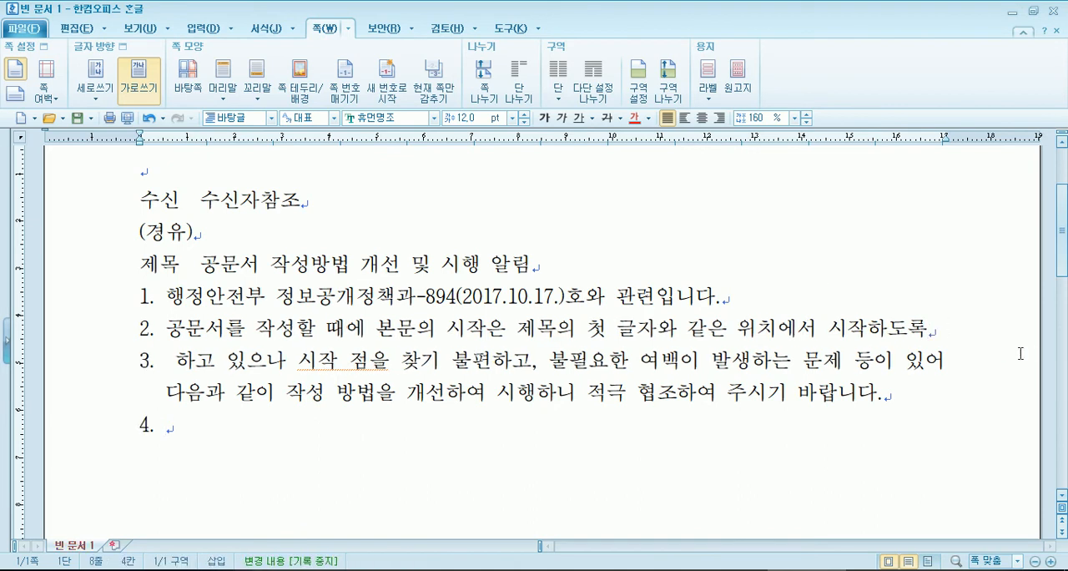
{"action": "key", "text": "BackSpace"}
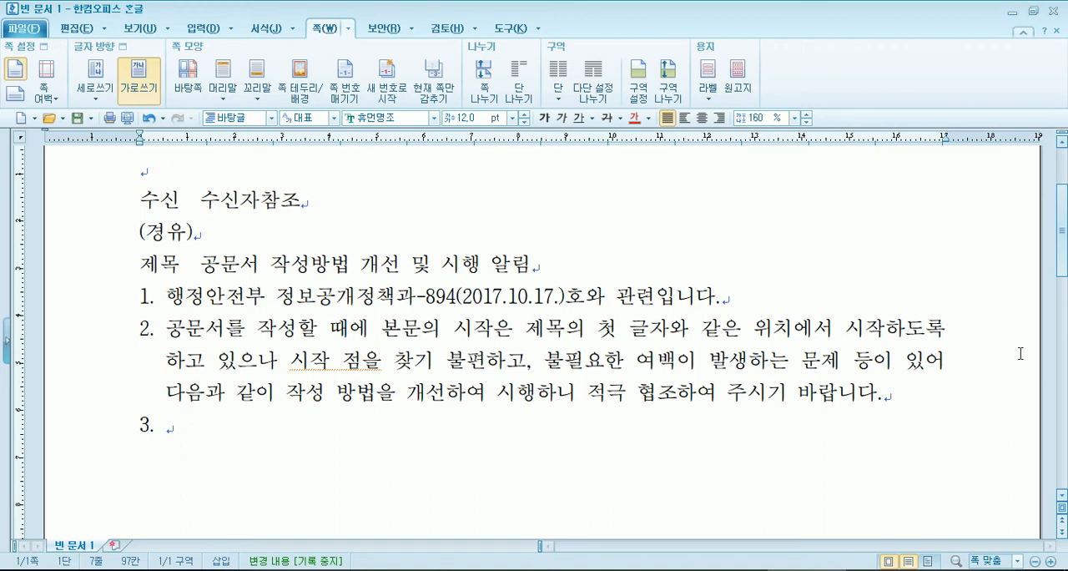
- Return to the empty item 3 below item 2 and remove its automatic number
{"action": "key", "text": "Down"}
{"action": "key", "text": "Down"}
{"action": "key", "text": "Down"}
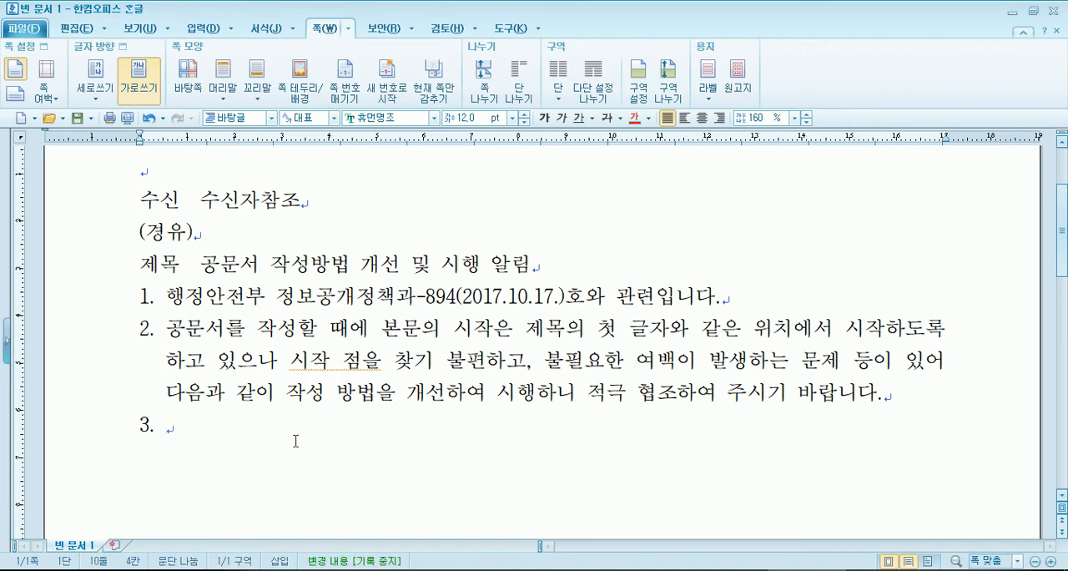
{"action": "scroll", "coordinate": [298, 440], "scroll_direction": "down", "scroll_amount": 3}
{"action": "scroll", "coordinate": [276, 387], "scroll_direction": "up", "scroll_amount": 2}
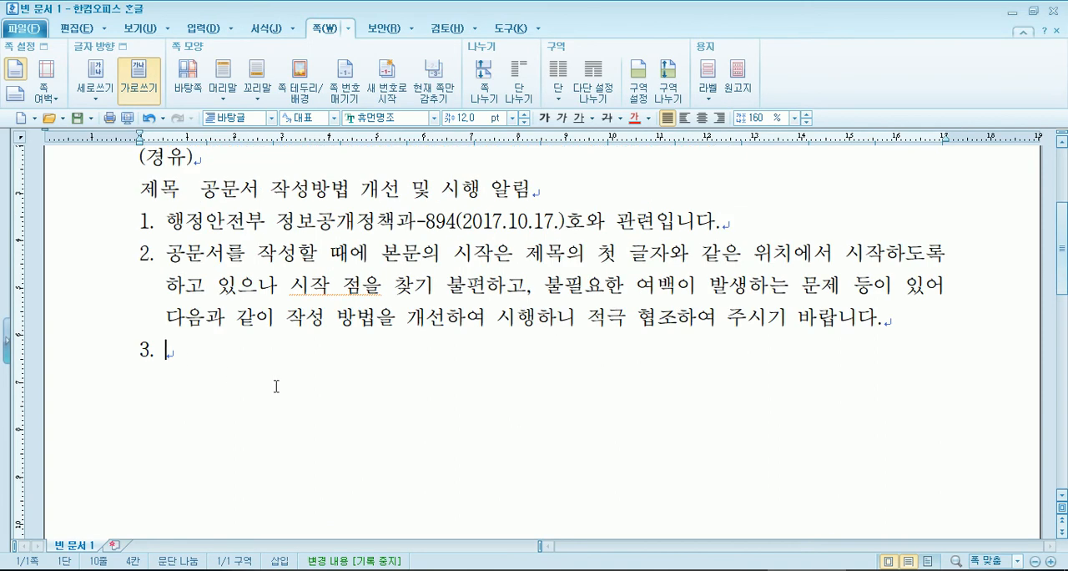
{"action": "key", "text": "BackSpace"}
{"action": "key", "text": "BackSpace"}
{"action": "key", "text": "BackSpace"}
{"action": "left_click", "coordinate": [185, 221]}
{"action": "key", "text": "Down"}
{"action": "left_click", "coordinate": [186, 230]}
{"action": "left_click", "coordinate": [187, 263]}
{"action": "left_click", "coordinate": [191, 233]}
{"action": "left_click", "coordinate": [192, 263]}
{"action": "left_click", "coordinate": [171, 224]}
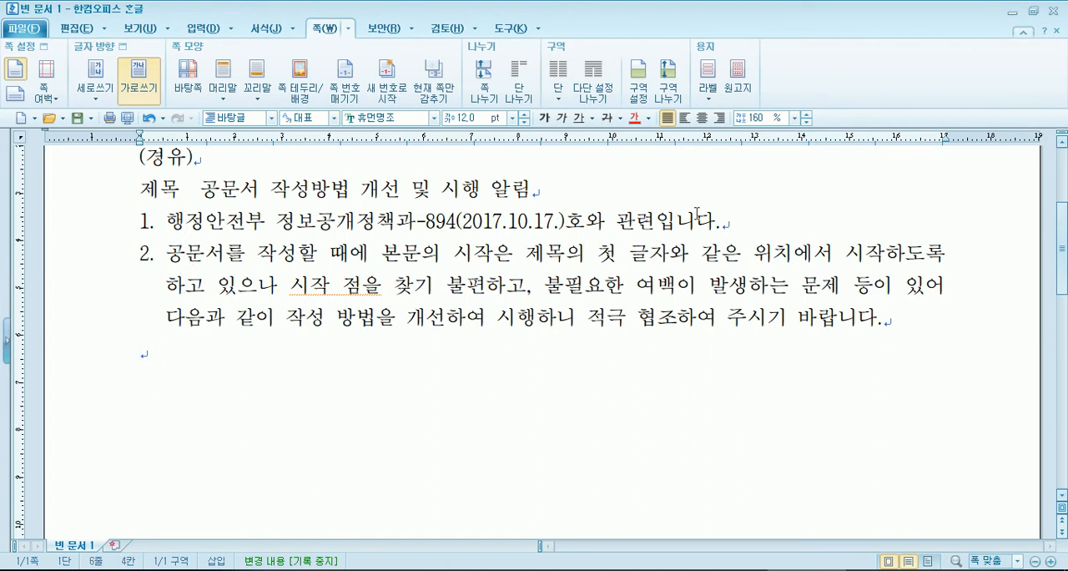
{"action": "left_click", "coordinate": [743, 221]}
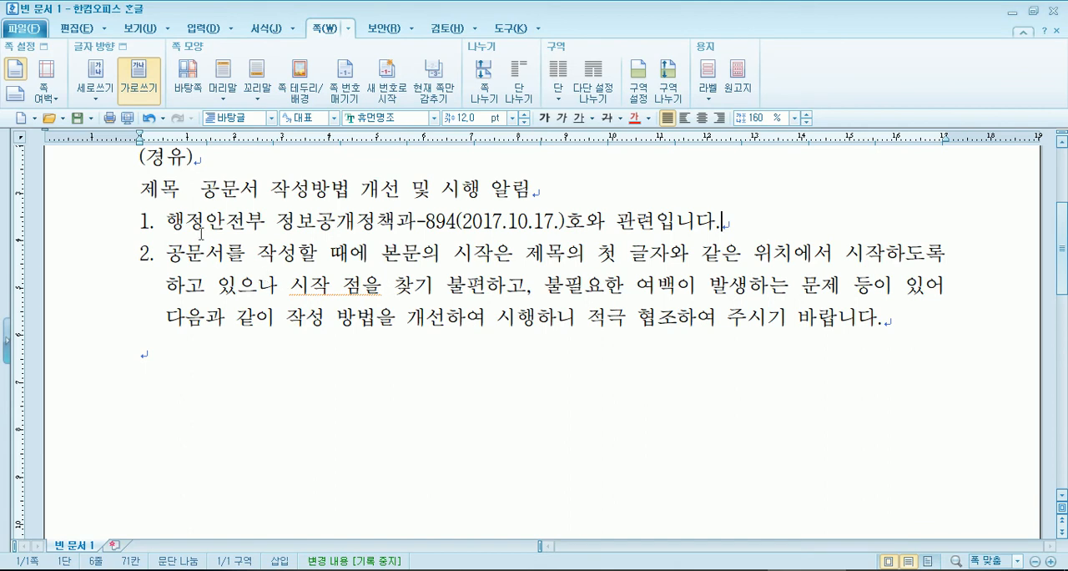
- Turn off automatic paragraph numbering for the 행정안전부 정보공개정책과 line under the title
{"action": "left_click_drag", "start_coordinate": [140, 222], "coordinate": [656, 218]}
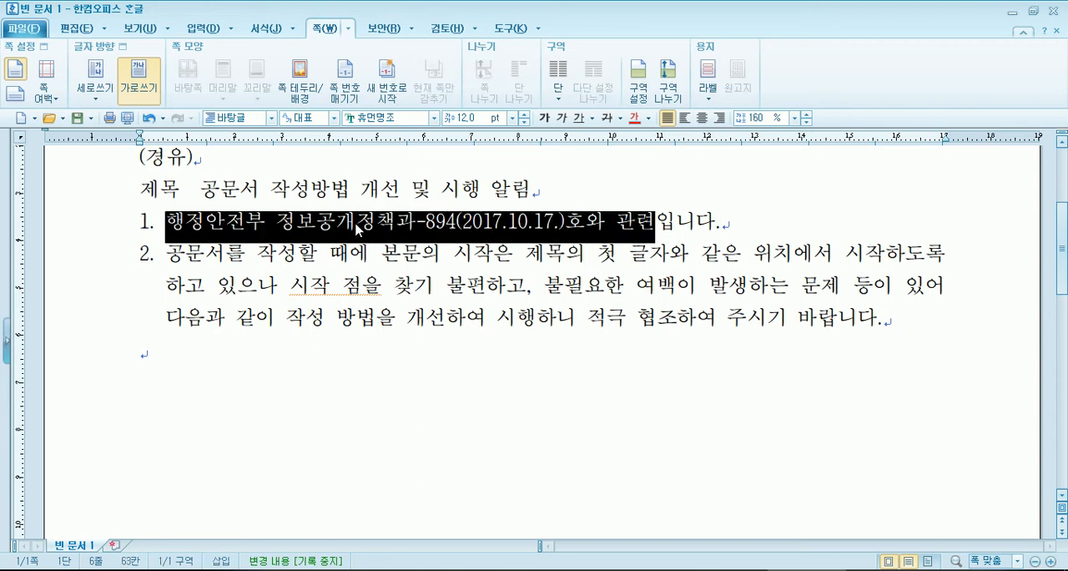
{"action": "left_click", "coordinate": [361, 231]}
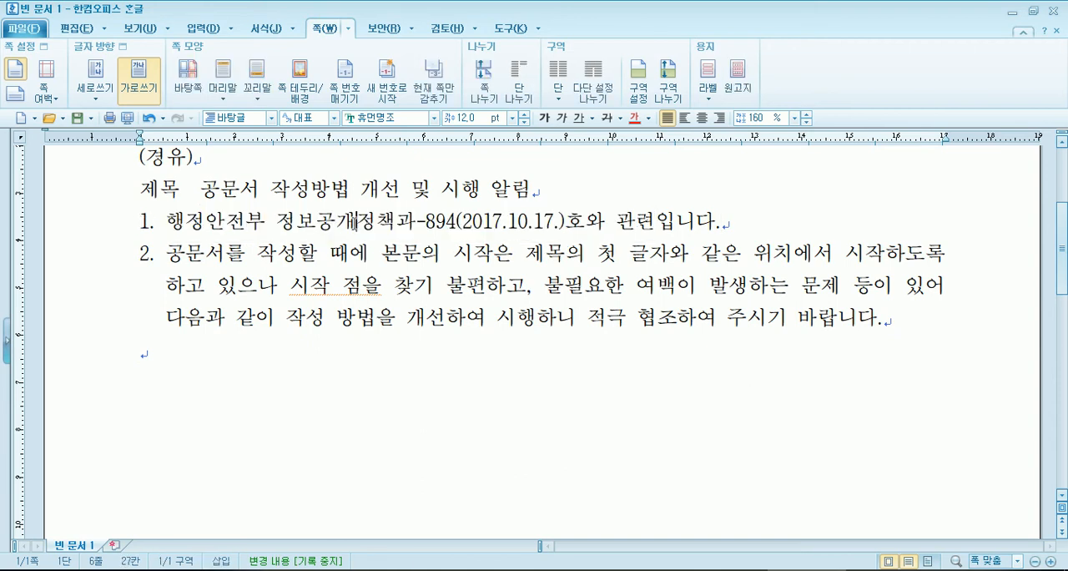
{"action": "left_click", "coordinate": [278, 31]}
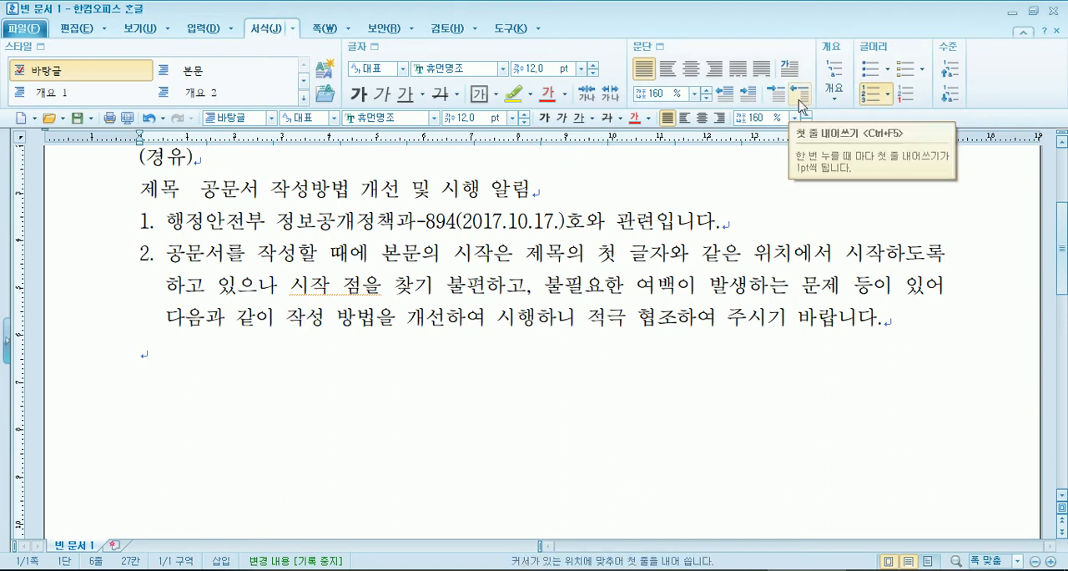
{"action": "left_click", "coordinate": [871, 94]}
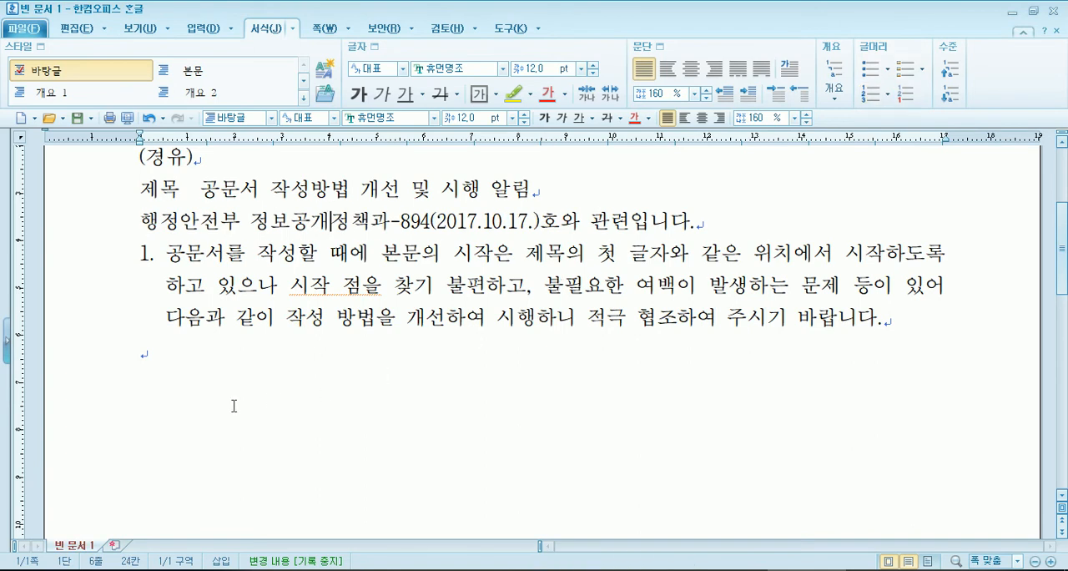
- Turn off automatic paragraph numbering for the body paragraph beginning 공문서를 작성할 때에
{"action": "left_click_drag", "start_coordinate": [184, 252], "coordinate": [331, 288]}
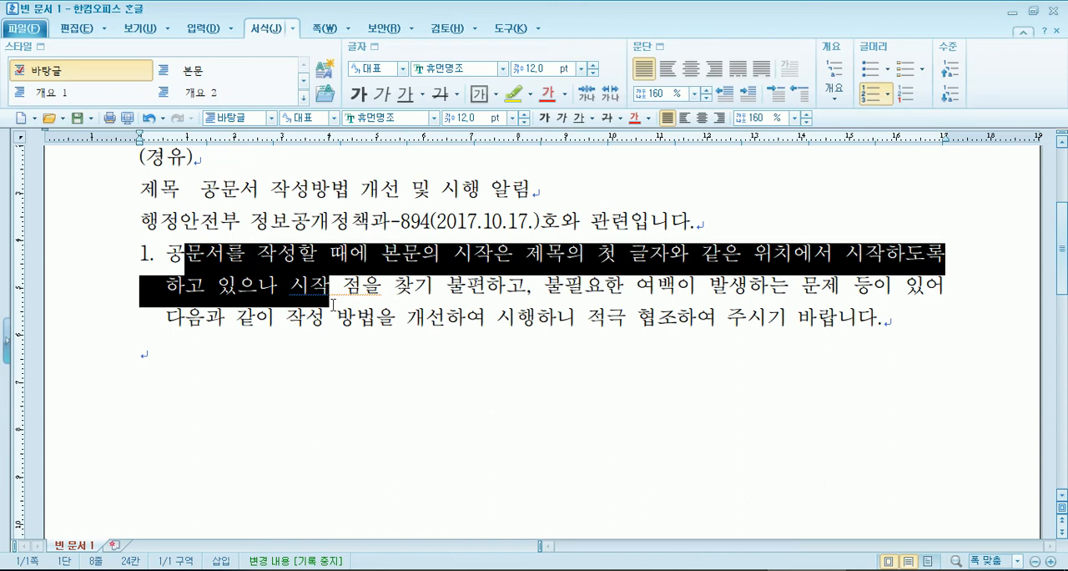
{"action": "left_click", "coordinate": [305, 256]}
{"action": "left_click", "coordinate": [877, 94]}
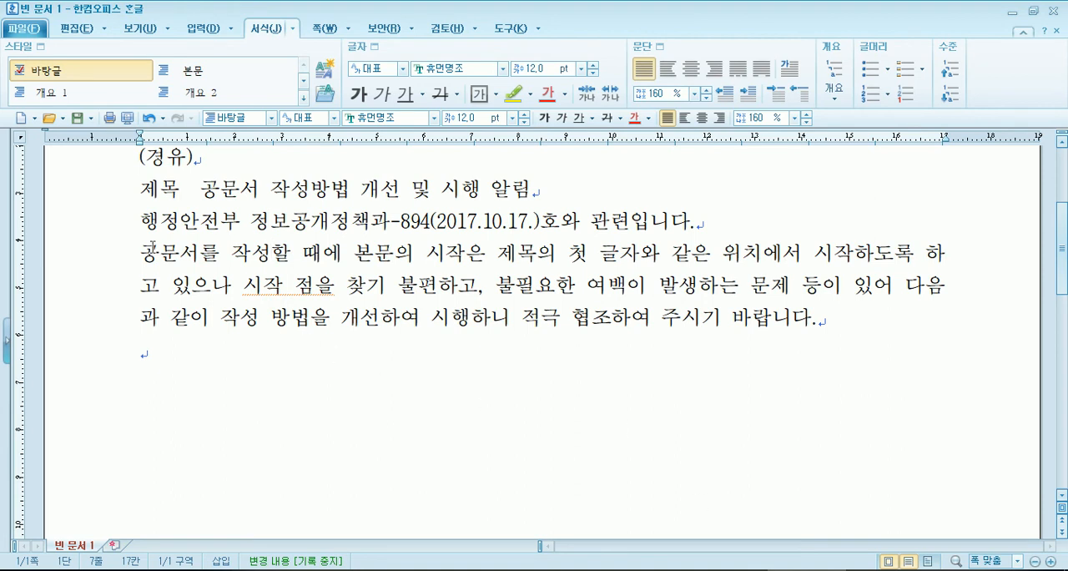
- Enter manual numbers 1. before the 행정안전부 정보공개정책과 line and 2. before the 공문서를 paragraph
{"action": "left_click", "coordinate": [141, 221]}
{"action": "type", "text": "1."}
{"action": "key", "text": "Down"}
{"action": "key", "text": "Home"}
{"action": "type", "text": "2."}
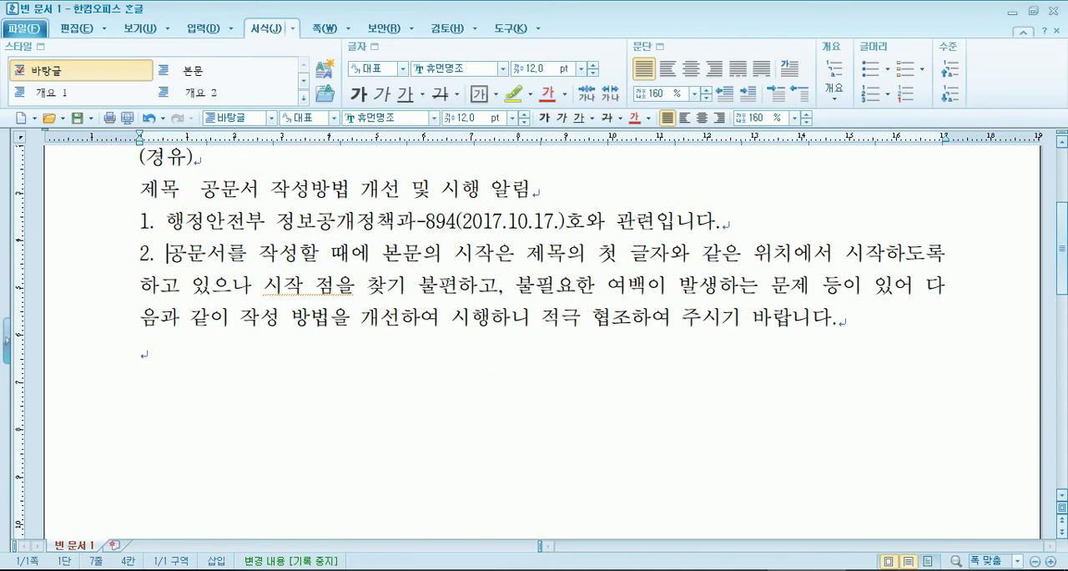
- Write an eight-item automatically numbered sample list below item 2: sdfsdf, sdfsd, sd, sdf, sdf, sdf, sfd, fsd
{"action": "key", "text": "Down"}
{"action": "key", "text": "Down"}
{"action": "key", "text": "Down"}
{"action": "key", "text": "Return"}
{"action": "type", "text": "1. sdfsdf"}
{"action": "key", "text": "Return"}
{"action": "type", "text": "sdfsd"}
{"action": "key", "text": "Return"}
{"action": "type", "text": "sd sdf sdf sdf sfd fsd"}
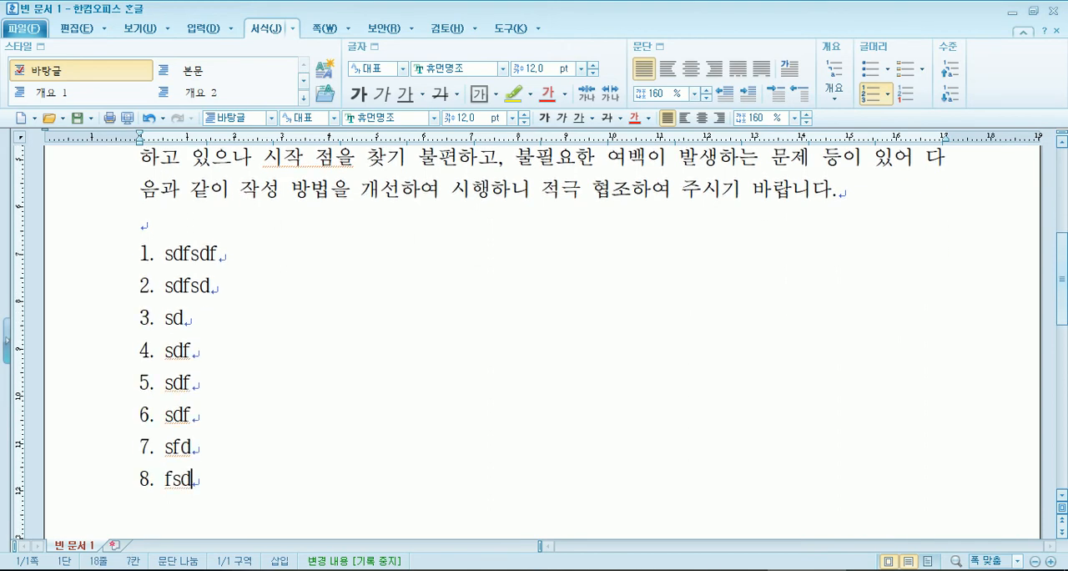
- Delete the whole sample list below item 2 together with its automatic number
{"action": "left_click_drag", "start_coordinate": [163, 252], "coordinate": [240, 480]}
{"action": "key", "text": "Delete"}
{"action": "key", "text": "BackSpace"}
{"action": "key", "text": "BackSpace"}
{"action": "key", "text": "Return"}
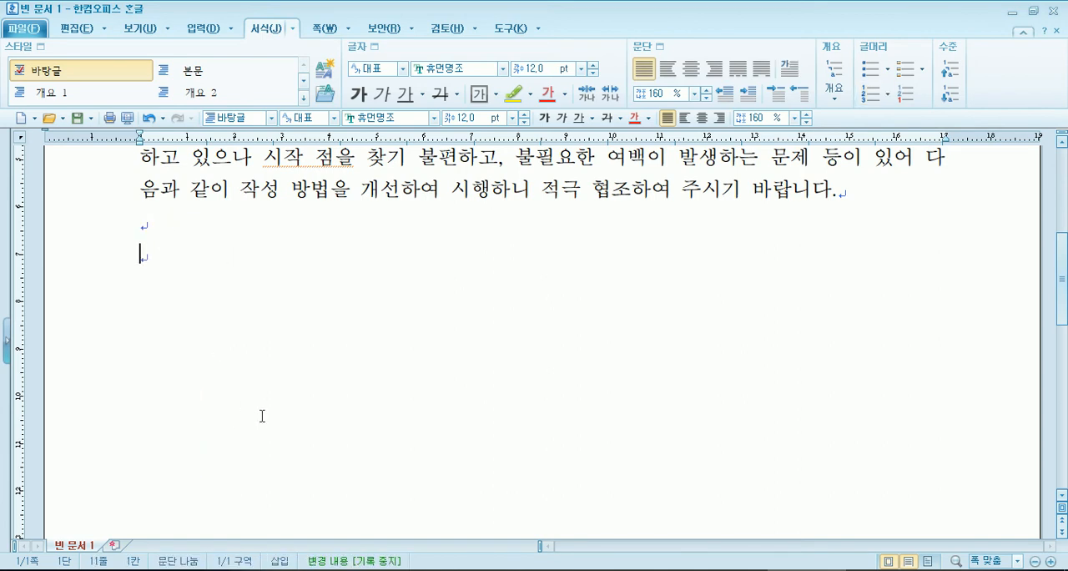
- Delete the manual number 1. in front of the 행정안전부 정보공개정책과 line
{"action": "scroll", "coordinate": [262, 413], "scroll_direction": "up", "scroll_amount": 5}
{"action": "scroll", "coordinate": [262, 400], "scroll_direction": "down", "scroll_amount": 2}
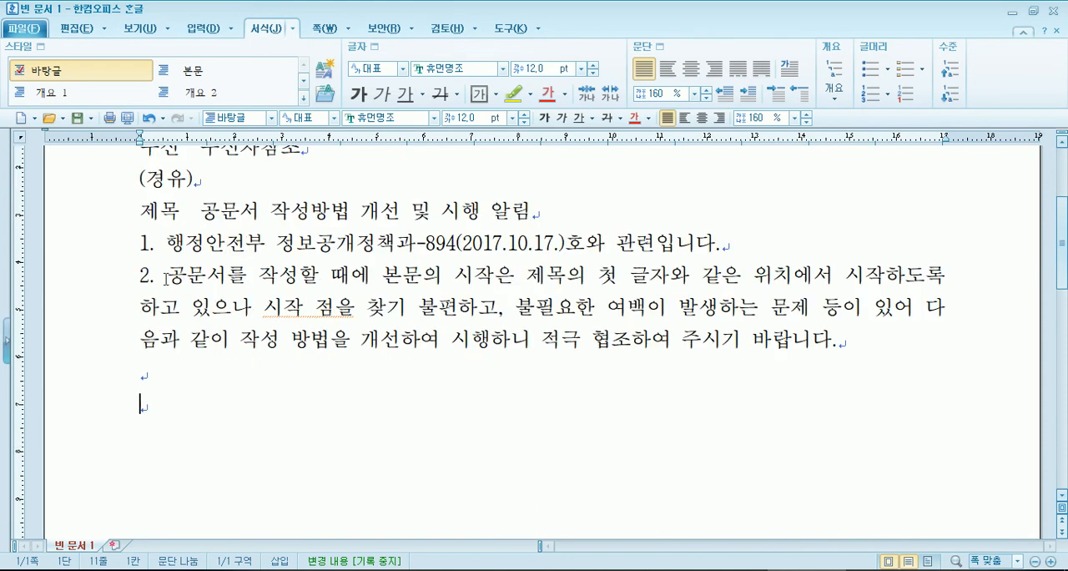
{"action": "left_click", "coordinate": [168, 244]}
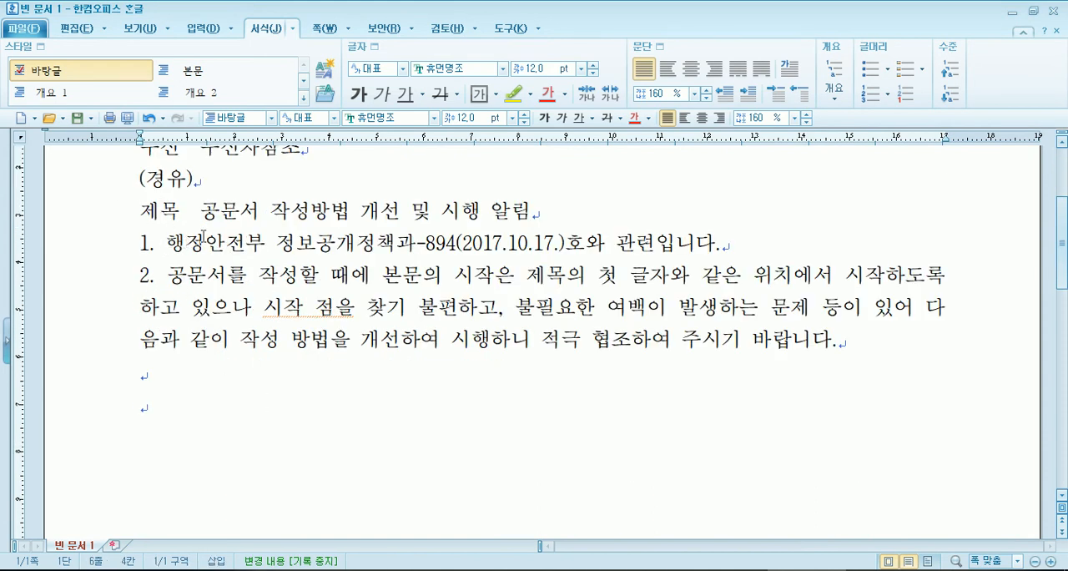
{"action": "key", "text": "BackSpace"}
{"action": "key", "text": "BackSpace"}
{"action": "key", "text": "BackSpace"}
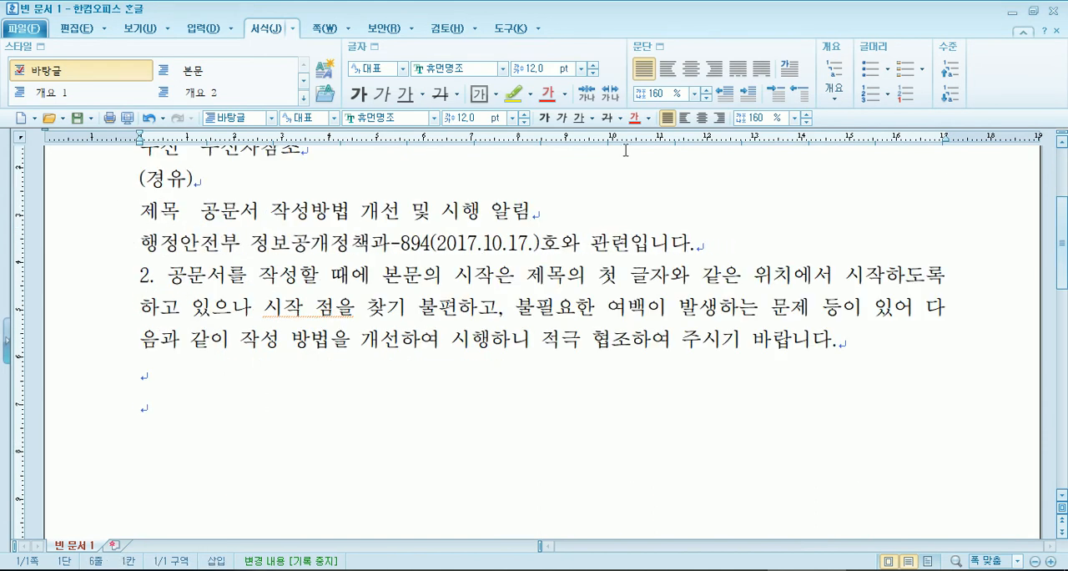
- Try automatic paragraph numbering on the 행정안전부 line, remove it, and delete the manual 2. from the 공문서를 paragraph
{"action": "left_click", "coordinate": [872, 94]}
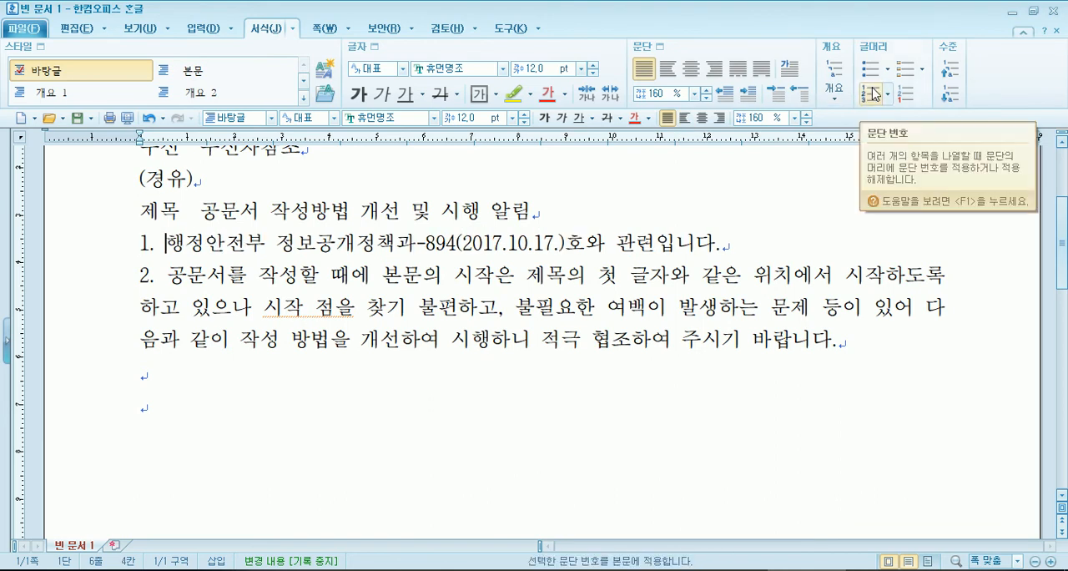
{"action": "left_click", "coordinate": [871, 94]}
{"action": "left_click", "coordinate": [872, 93]}
{"action": "key", "text": "BackSpace"}
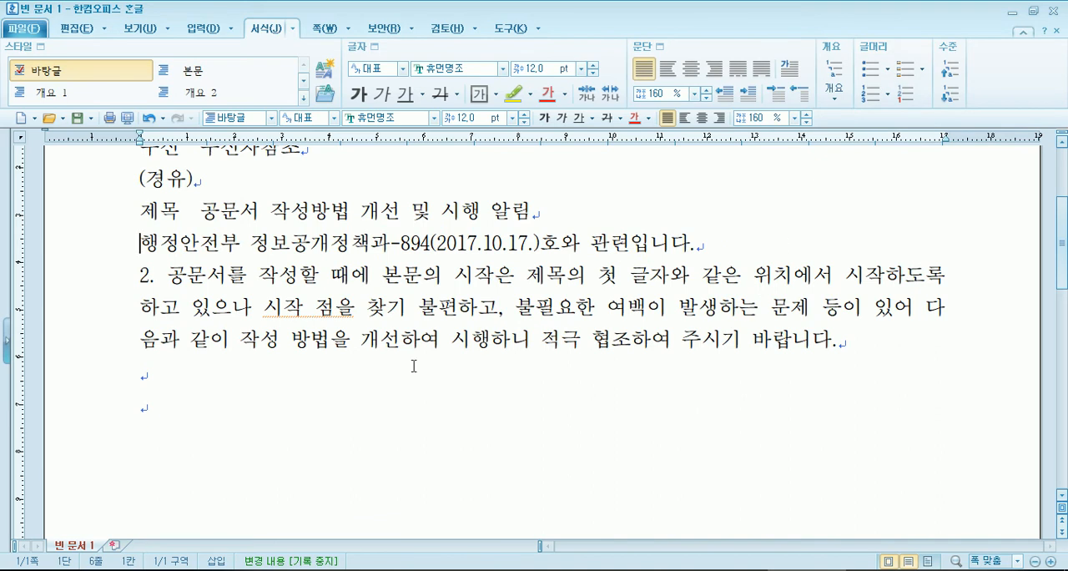
{"action": "left_click_drag", "start_coordinate": [170, 282], "coordinate": [119, 284]}
{"action": "key", "text": "Delete"}
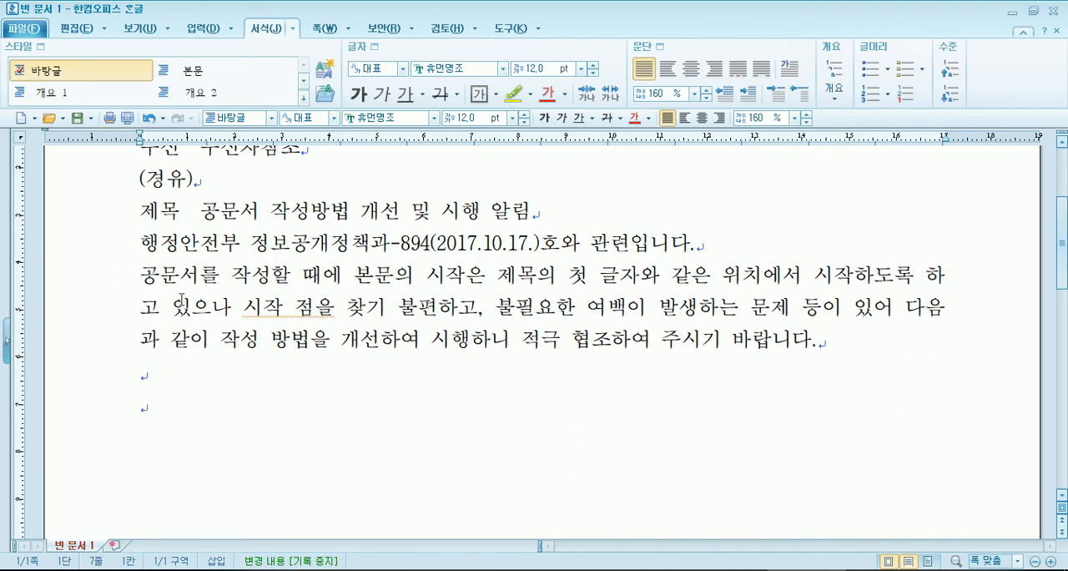
- Number both body paragraphs by hand again, with 1. before 행정안전부 and 2. before 공문서를
{"action": "key", "text": "Up"}
{"action": "type", "text": "1."}
{"action": "key", "text": "Down"}
{"action": "key", "text": "Home"}
{"action": "type", "text": "2."}
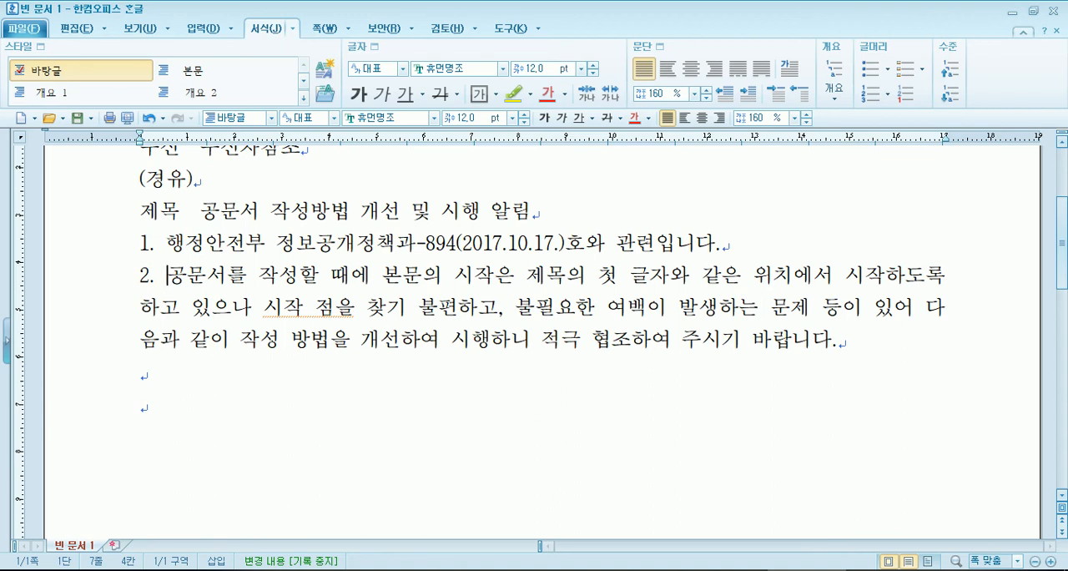
- Indent items 1 and 2 with spaces so their numbers start under the first letter of the title text
{"action": "key", "text": "Up"}
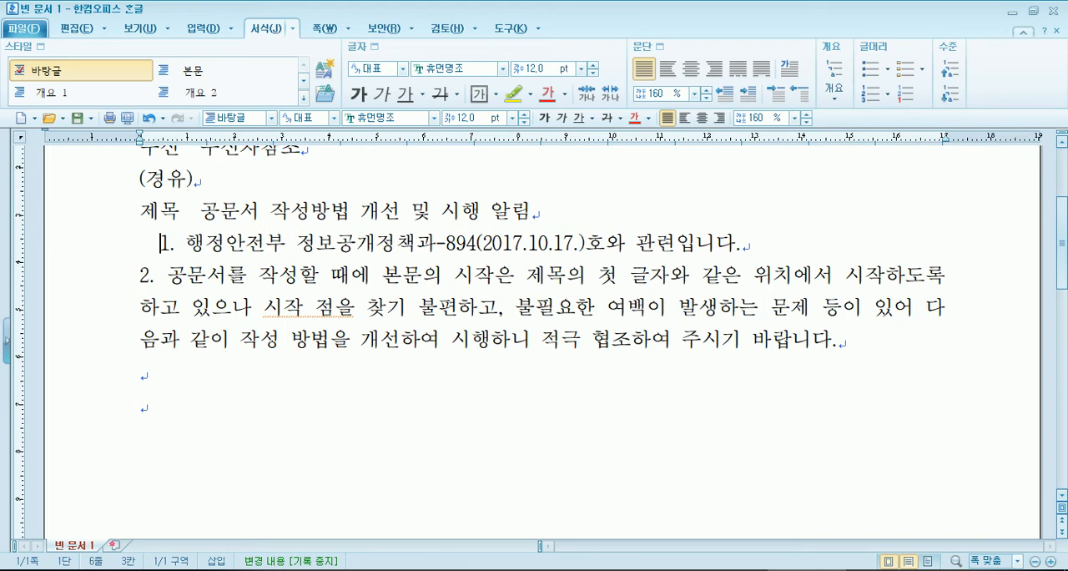
{"action": "key", "text": "Down"}
{"action": "key", "text": "Home"}
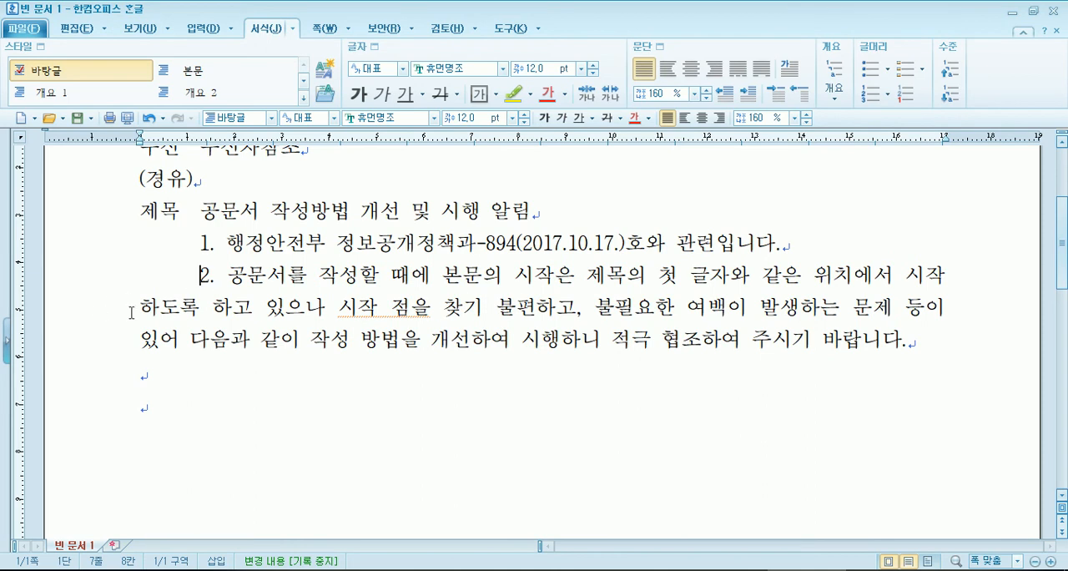
{"action": "left_click_drag", "start_coordinate": [138, 311], "coordinate": [175, 314]}
{"action": "left_click", "coordinate": [178, 354]}
- Switch to the 정보공개정책과 PDF in Adobe Reader and examine the 현행 and 개선 layout comparison
{"action": "left_click", "coordinate": [551, 570]}
{"action": "scroll", "coordinate": [431, 381], "scroll_direction": "up", "scroll_amount": 3}
{"action": "scroll", "coordinate": [431, 381], "scroll_direction": "up", "scroll_amount": 15}
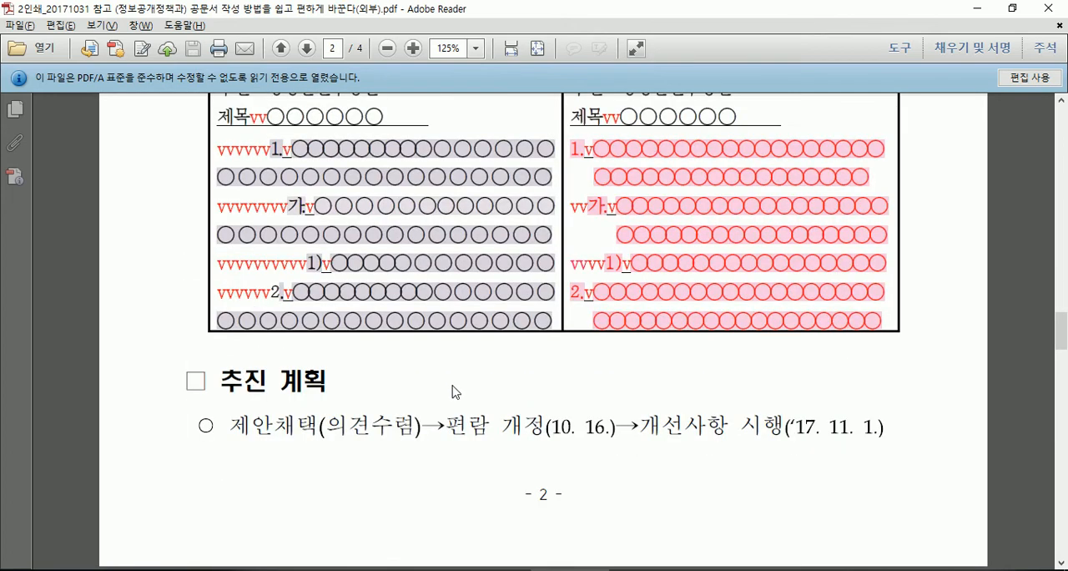
{"action": "scroll", "coordinate": [515, 396], "scroll_direction": "down", "scroll_amount": 6}
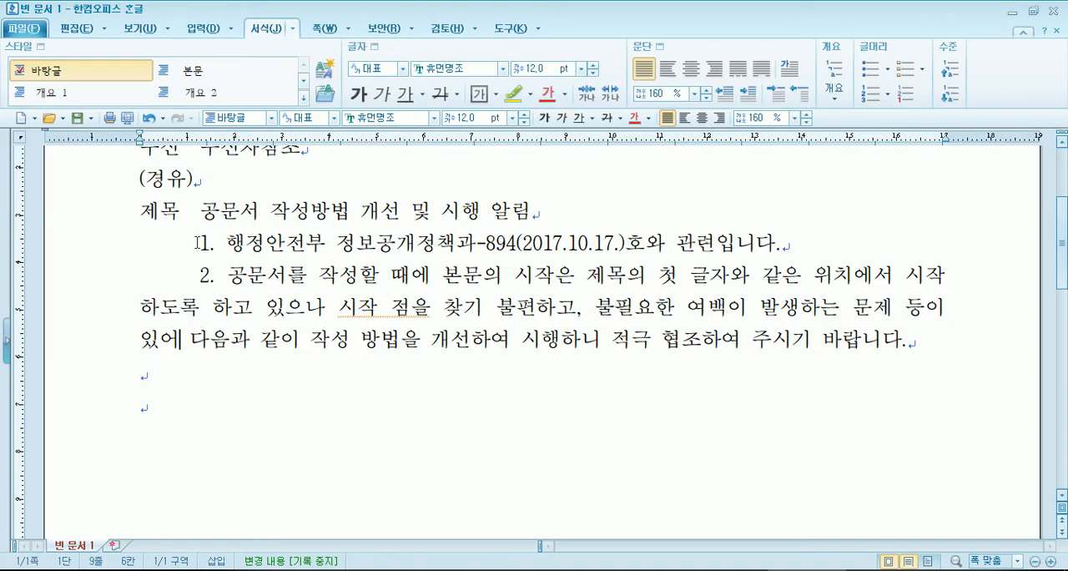
- Remove the leading spaces from items 1 and 2 so both numbers start at the left margin
{"action": "left_click_drag", "start_coordinate": [201, 244], "coordinate": [132, 241]}
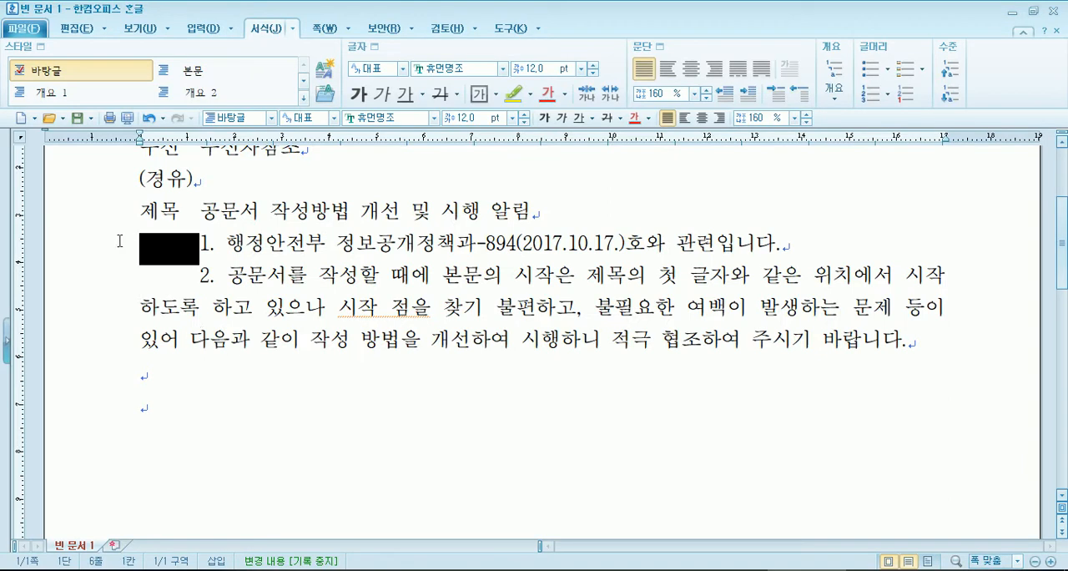
{"action": "key", "text": "Delete"}
{"action": "left_click_drag", "start_coordinate": [140, 282], "coordinate": [204, 284]}
{"action": "key", "text": "Delete"}
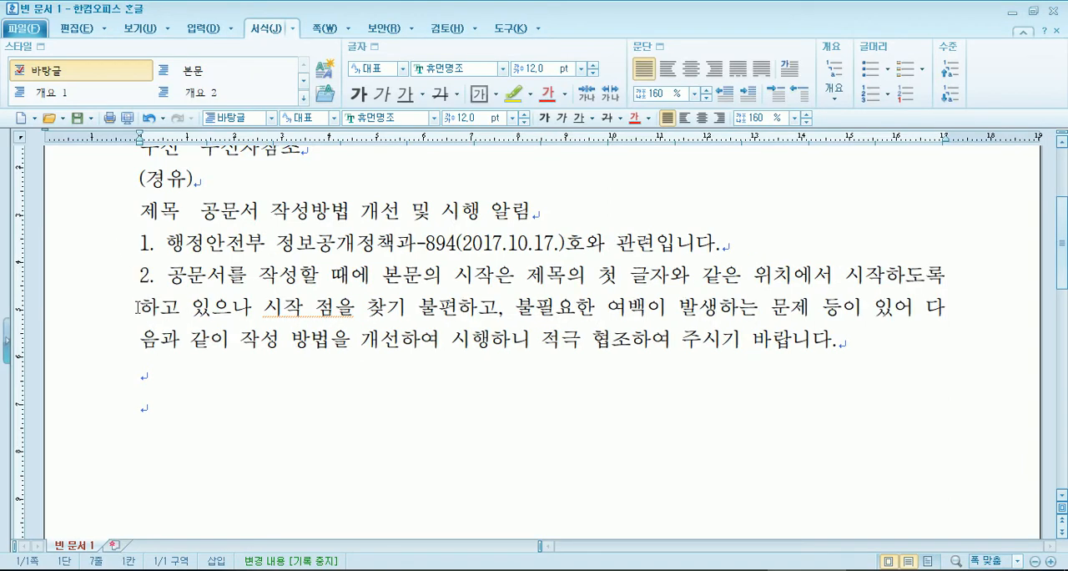
- Compare item 2's wrapped lines with the 표시위치 및 띄우기 rules in the reference PDF in Adobe Reader
{"action": "left_click_drag", "start_coordinate": [139, 307], "coordinate": [209, 336]}
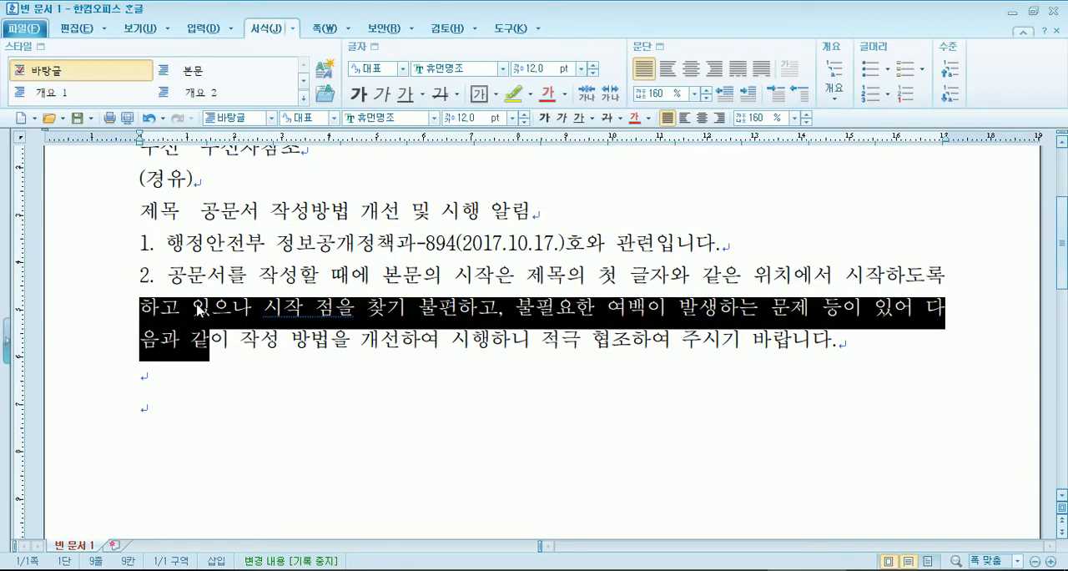
{"action": "left_click", "coordinate": [171, 274]}
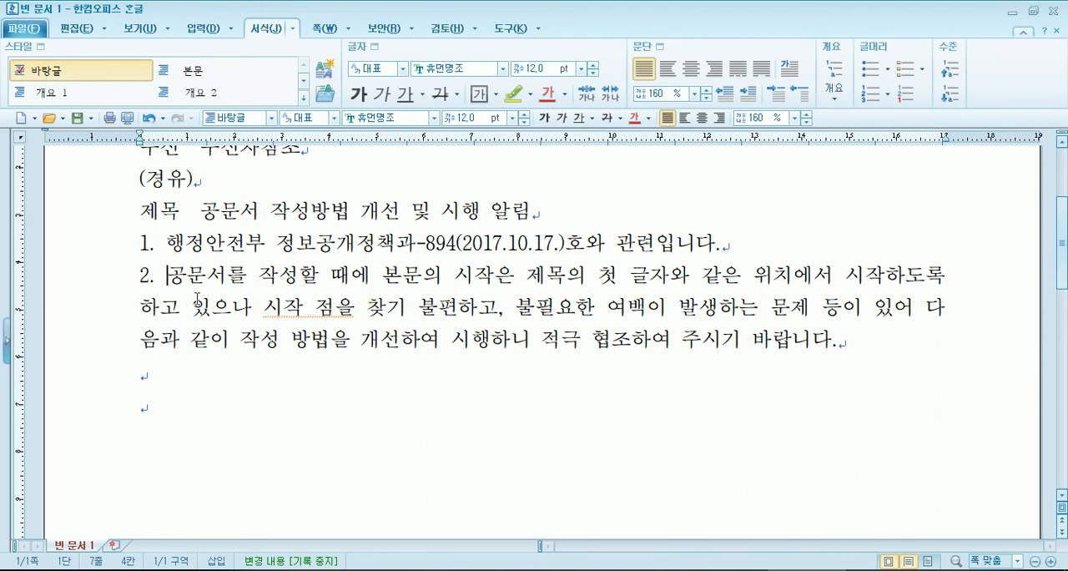
{"action": "left_click", "coordinate": [576, 569]}
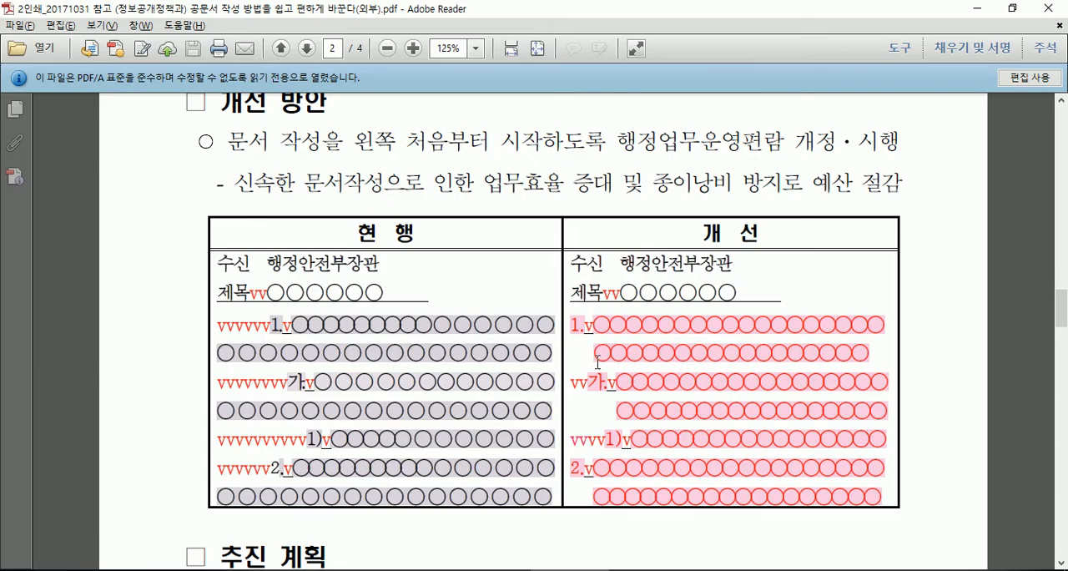
{"action": "scroll", "coordinate": [598, 362], "scroll_direction": "down", "scroll_amount": 15}
{"action": "scroll", "coordinate": [345, 406], "scroll_direction": "down", "scroll_amount": 5}
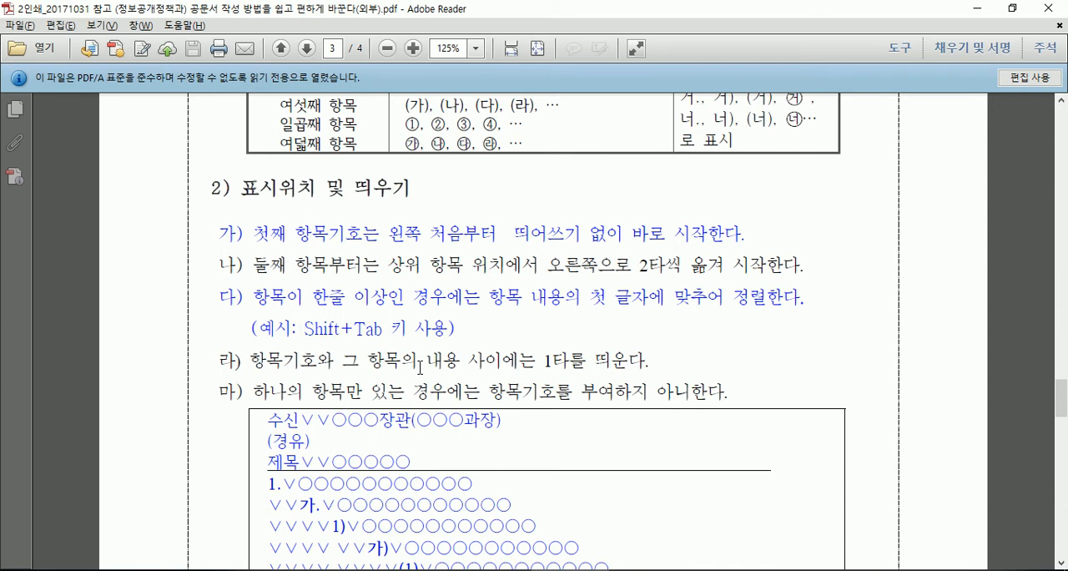
- Back in 한글, try a hanging indent within 작성할, and reset it to align item 2's wrapped lines with 공문서를
{"action": "key", "text": "alt+Tab"}
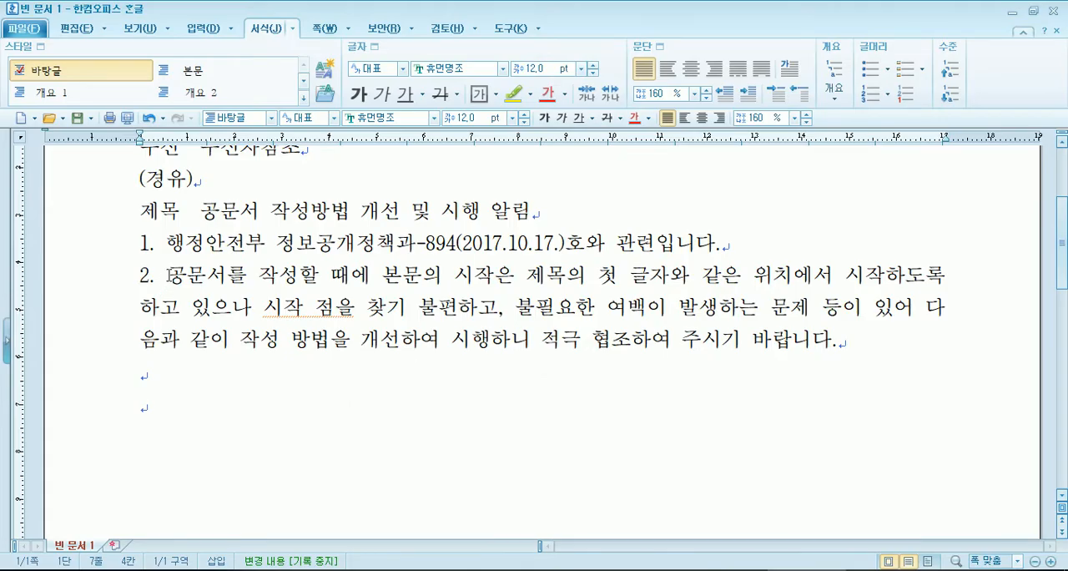
{"action": "left_click", "coordinate": [297, 276]}
{"action": "key", "text": "shift+Tab"}
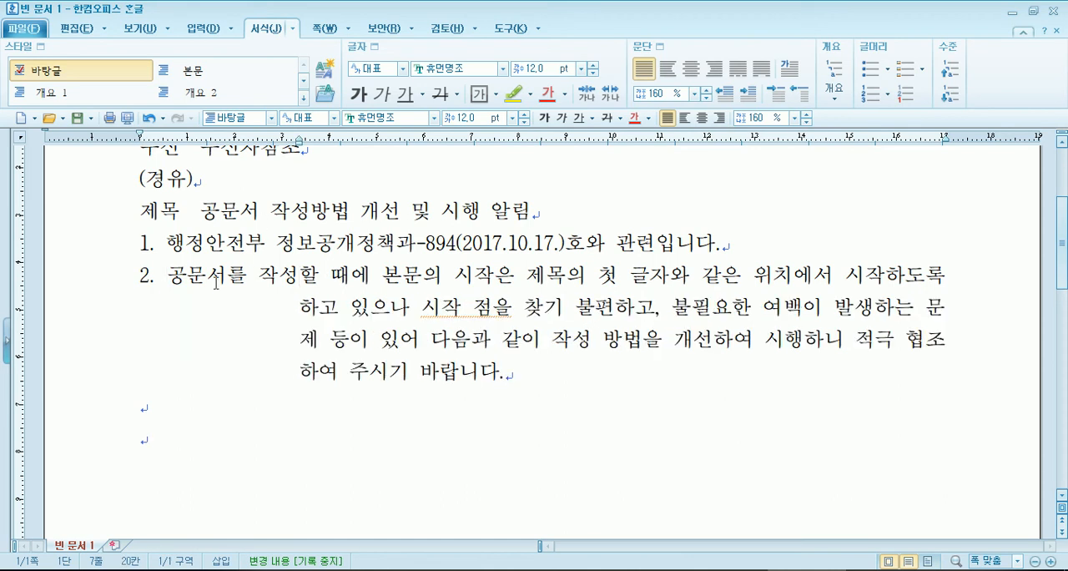
{"action": "left_click", "coordinate": [170, 278]}
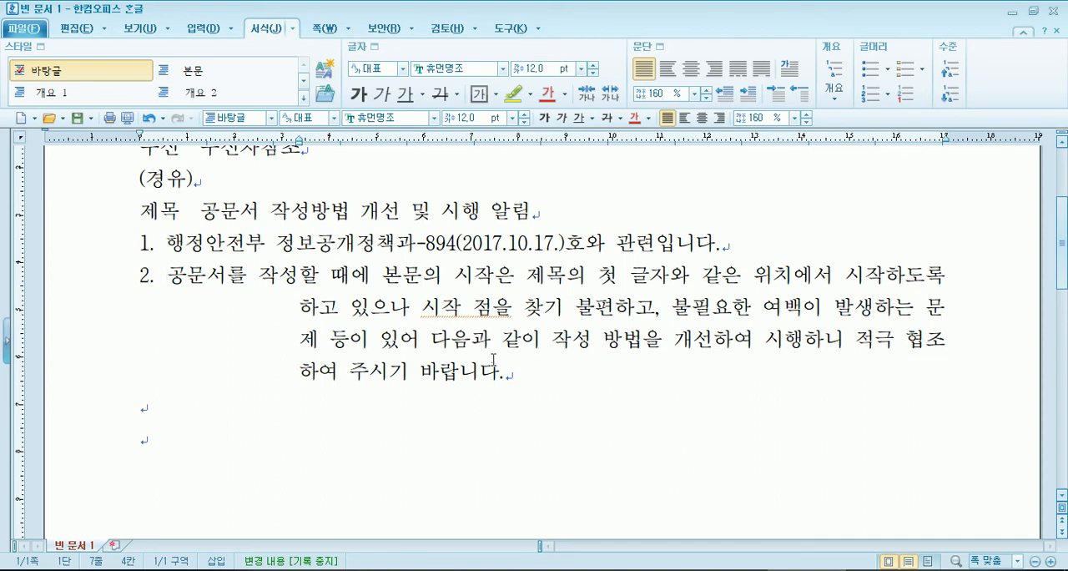
{"action": "key", "text": "shift+Tab"}
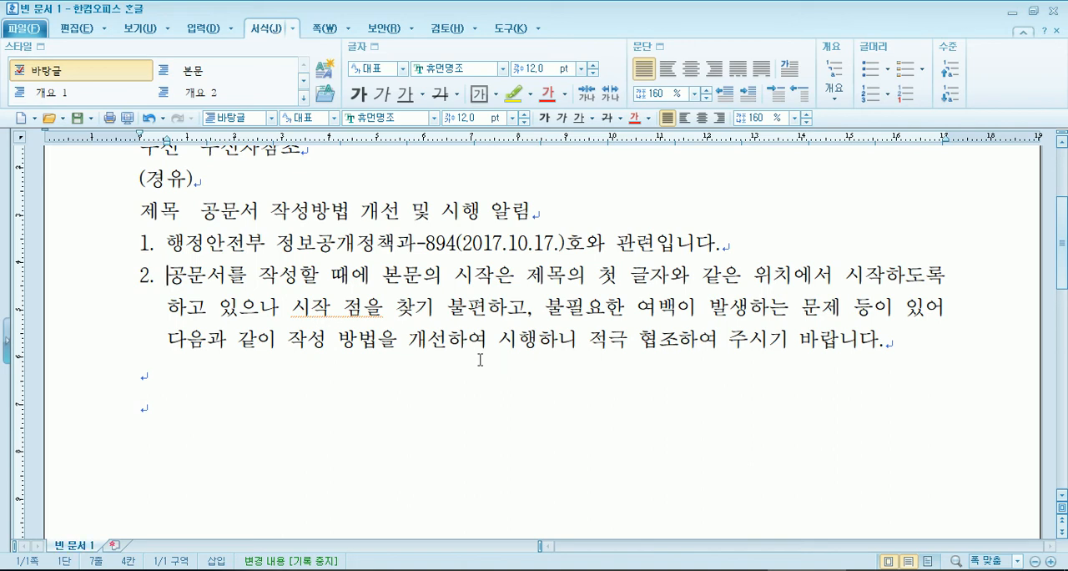
- Add two more empty lines below item 2 and return to the second empty line under it
{"action": "left_click", "coordinate": [208, 426]}
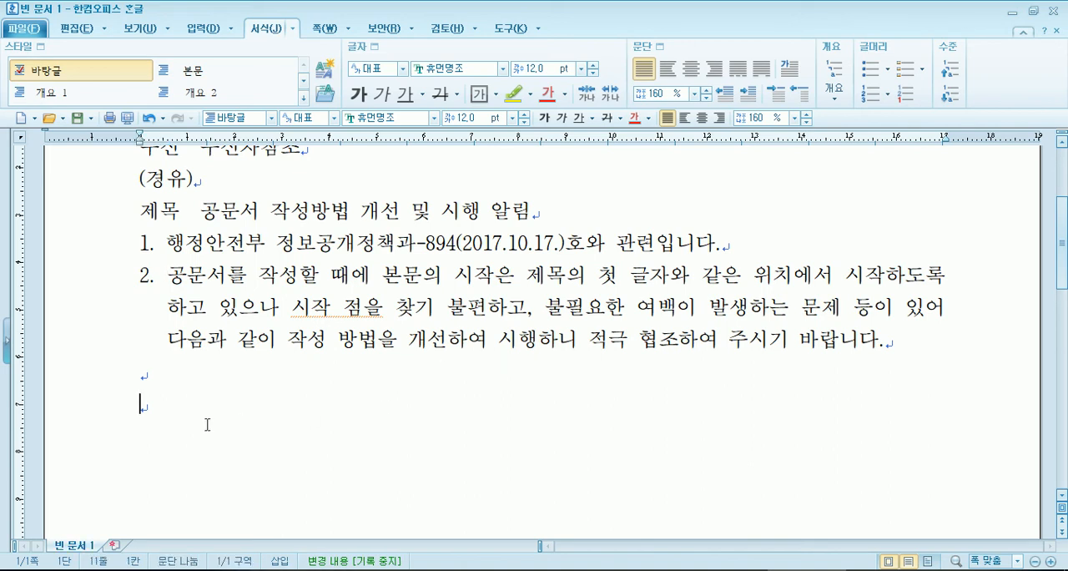
{"action": "key", "text": "Return"}
{"action": "key", "text": "Return"}
{"action": "left_click", "coordinate": [154, 409]}
- Switch to 0인쇄_공문서_은평.pdf in Adobe Reader and examine the 관련 근거 및 근거 box and its sub-items on page 5
{"action": "key", "text": "alt+Tab"}
{"action": "key", "text": "alt+Tab"}
{"action": "left_click", "coordinate": [424, 570]}
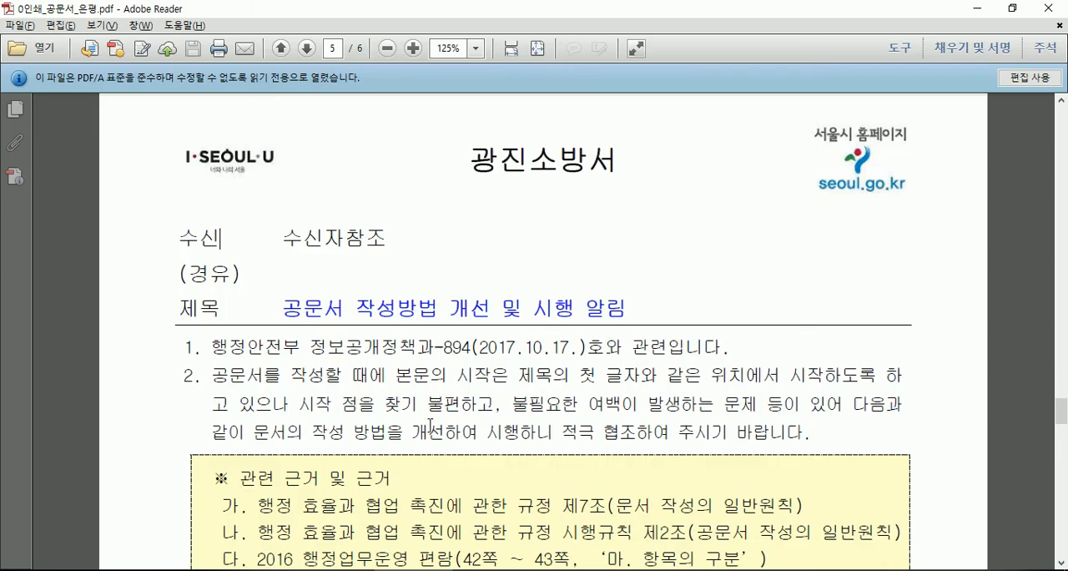
{"action": "scroll", "coordinate": [429, 398], "scroll_direction": "down", "scroll_amount": 3}
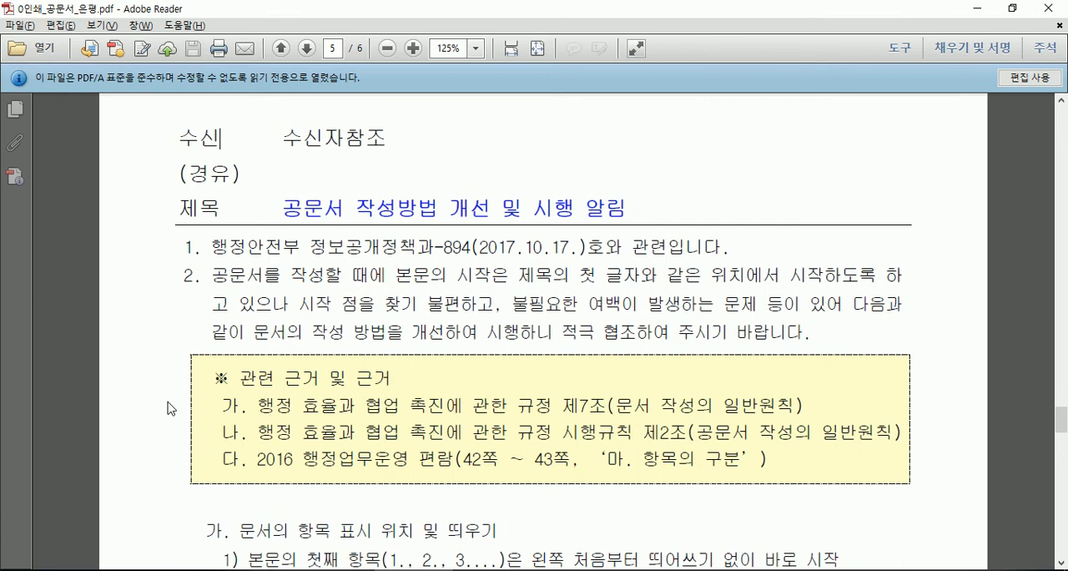
{"action": "scroll", "coordinate": [170, 409], "scroll_direction": "down", "scroll_amount": 1}
{"action": "left_click", "coordinate": [206, 336]}
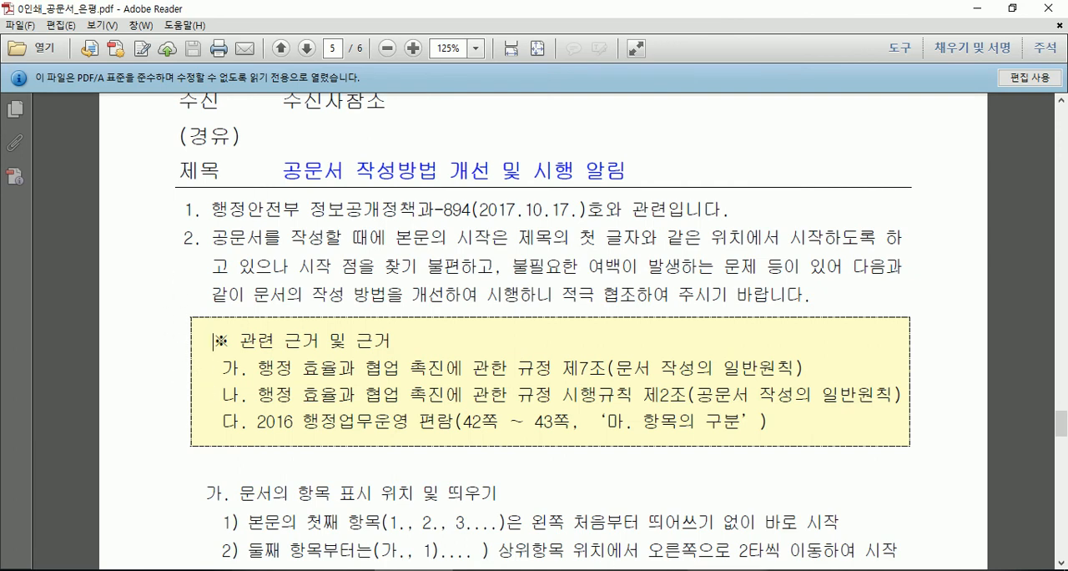
- Return to the 한글 document, try an asterisk on the indented empty line below item 2, and delete it
{"action": "mouse_move", "coordinate": [808, 570]}
{"action": "left_click", "coordinate": [808, 534]}
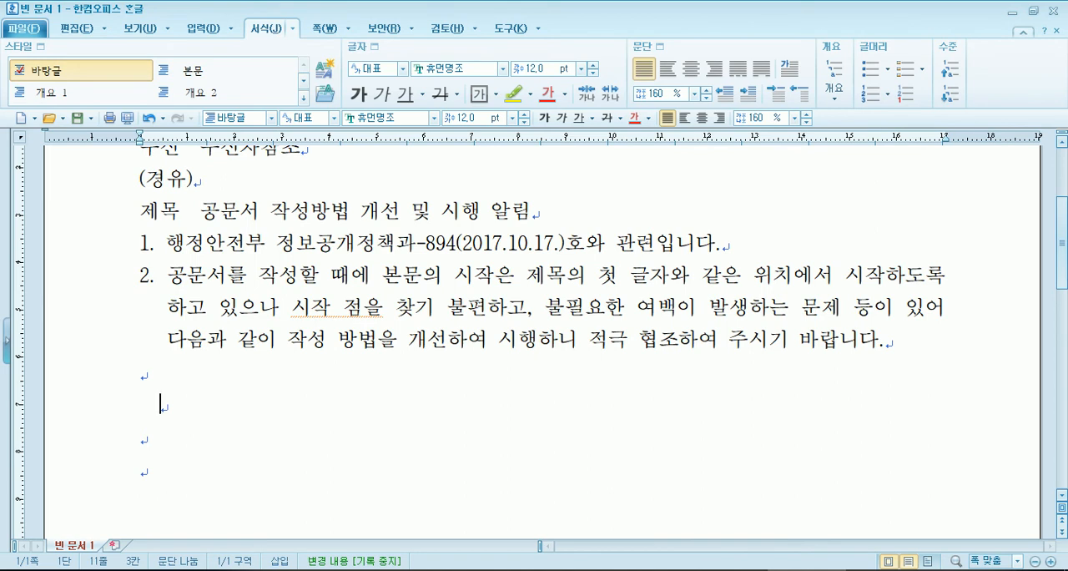
{"action": "type", "text": "*"}
{"action": "key", "text": "BackSpace"}
{"action": "key", "text": "BackSpace"}
- Toggle the 쪽 윤곽 page outline display off and on again
{"action": "left_click", "coordinate": [19, 33]}
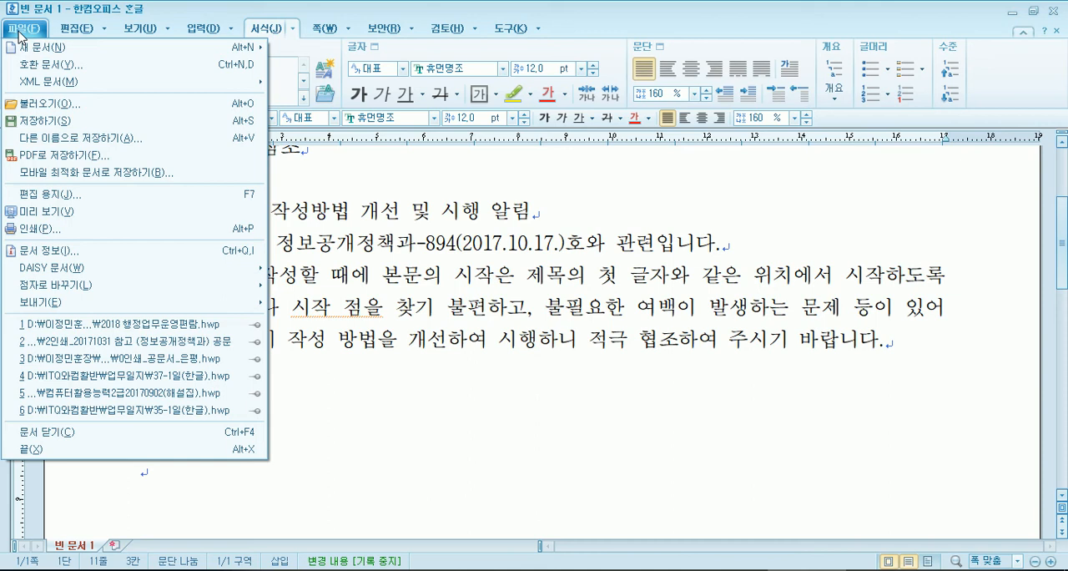
{"action": "left_click", "coordinate": [76, 30]}
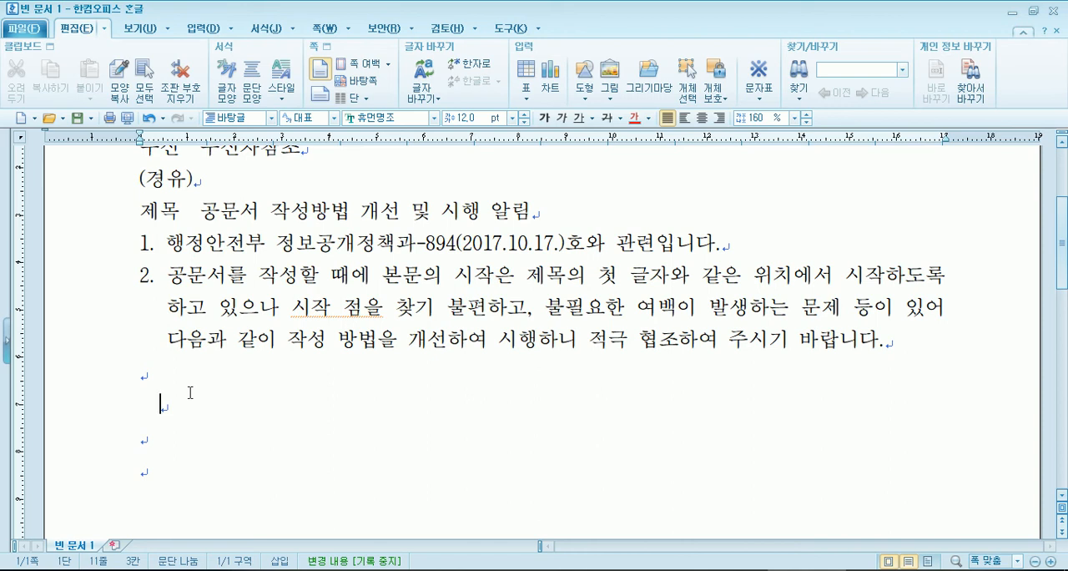
{"action": "left_click", "coordinate": [141, 28]}
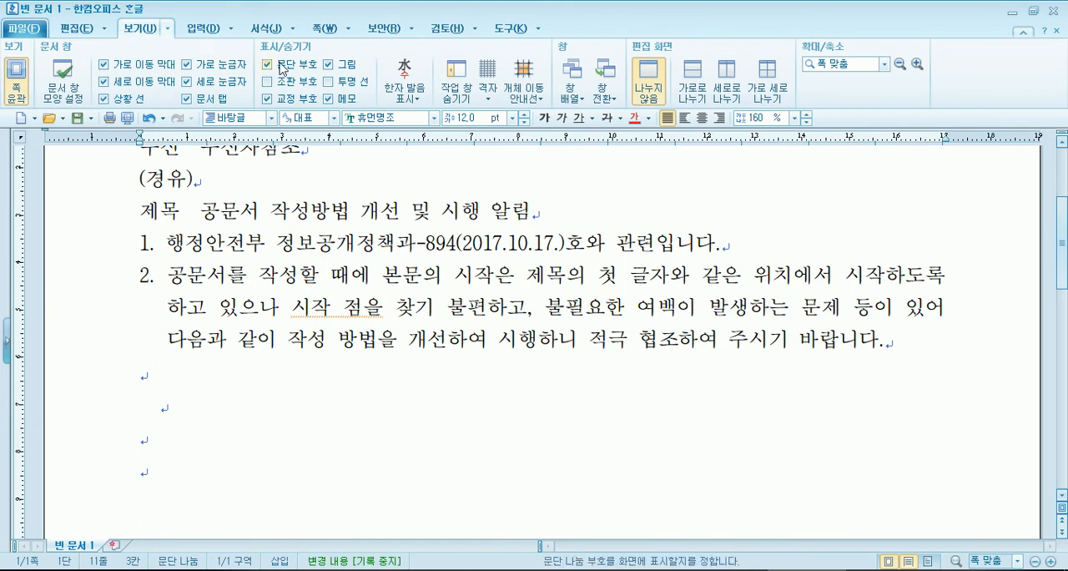
{"action": "left_click", "coordinate": [18, 79]}
{"action": "left_click", "coordinate": [18, 79]}
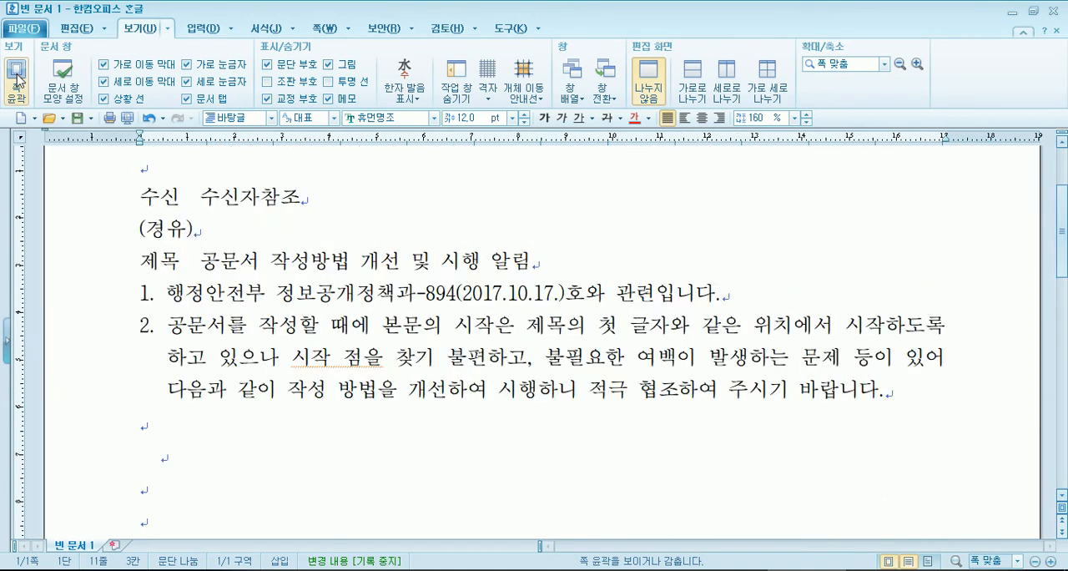
- Compare the document with the 쪽 윤곽 page outline hidden and shown, and leave the outline shown
{"action": "left_click", "coordinate": [17, 80]}
{"action": "left_click", "coordinate": [18, 80]}
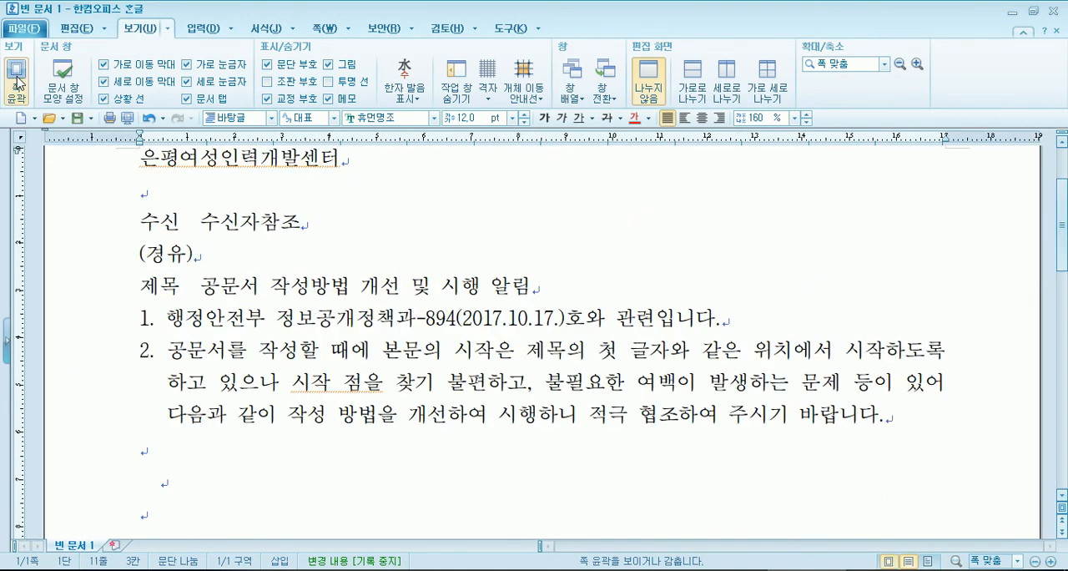
{"action": "left_click", "coordinate": [20, 82]}
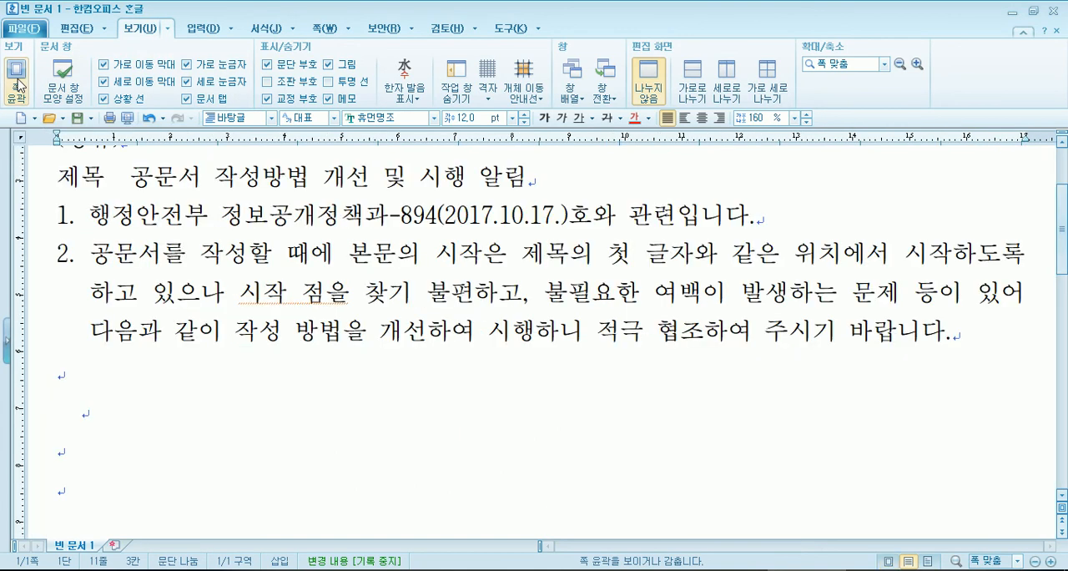
{"action": "left_click", "coordinate": [19, 83]}
{"action": "left_click", "coordinate": [18, 82]}
{"action": "left_click", "coordinate": [19, 83]}
{"action": "left_click", "coordinate": [17, 81]}
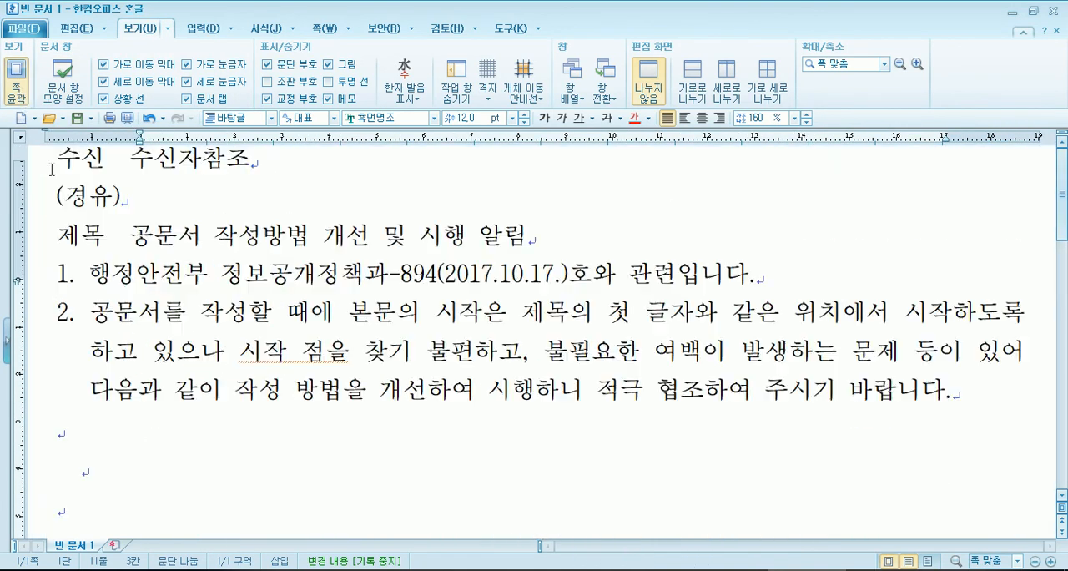
{"action": "scroll", "coordinate": [91, 334], "scroll_direction": "up", "scroll_amount": 1}
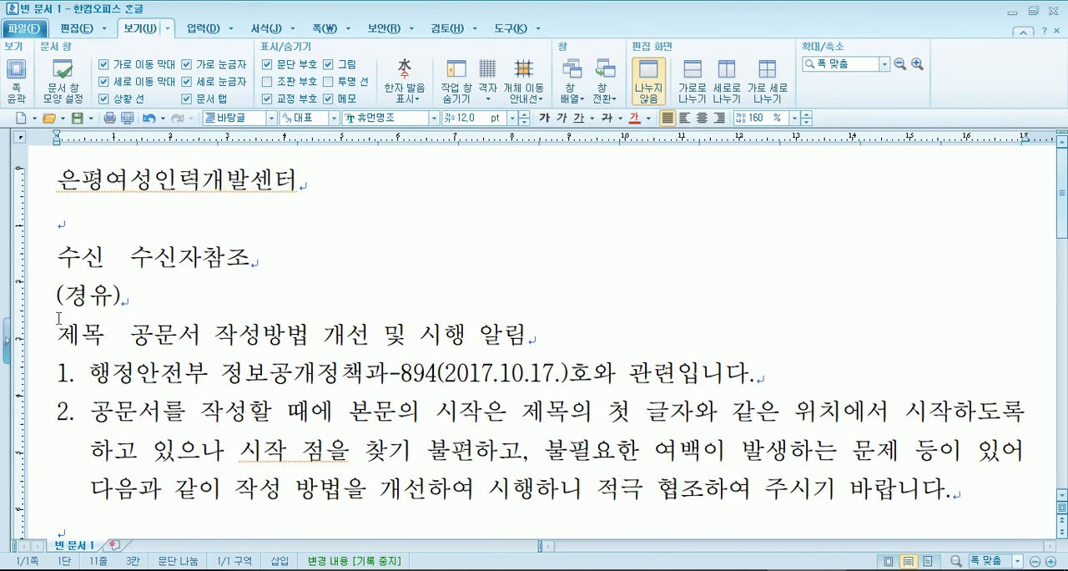
{"action": "left_click", "coordinate": [18, 82]}
{"action": "scroll", "coordinate": [167, 213], "scroll_direction": "up", "scroll_amount": 2}
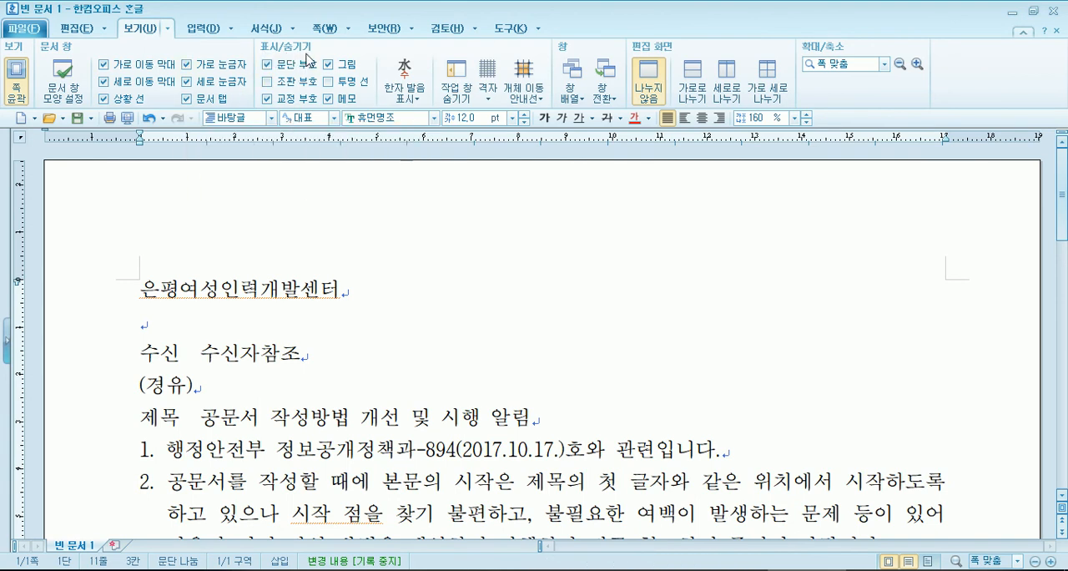
- Hide and redisplay the 문단 부호 paragraph marks to compare the text and the empty lines with and without them
{"action": "left_click", "coordinate": [267, 65]}
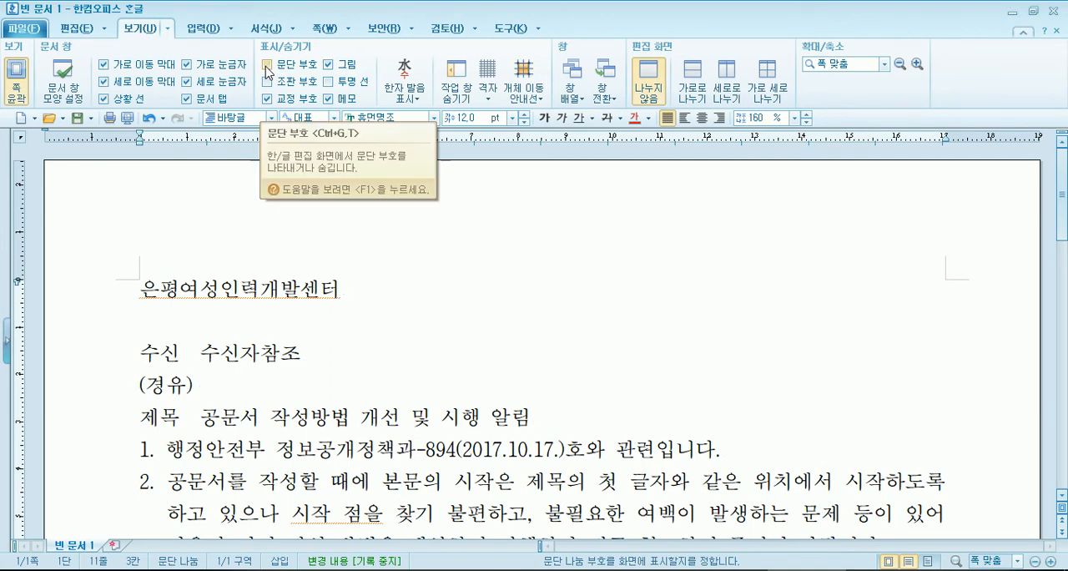
{"action": "left_click", "coordinate": [268, 65]}
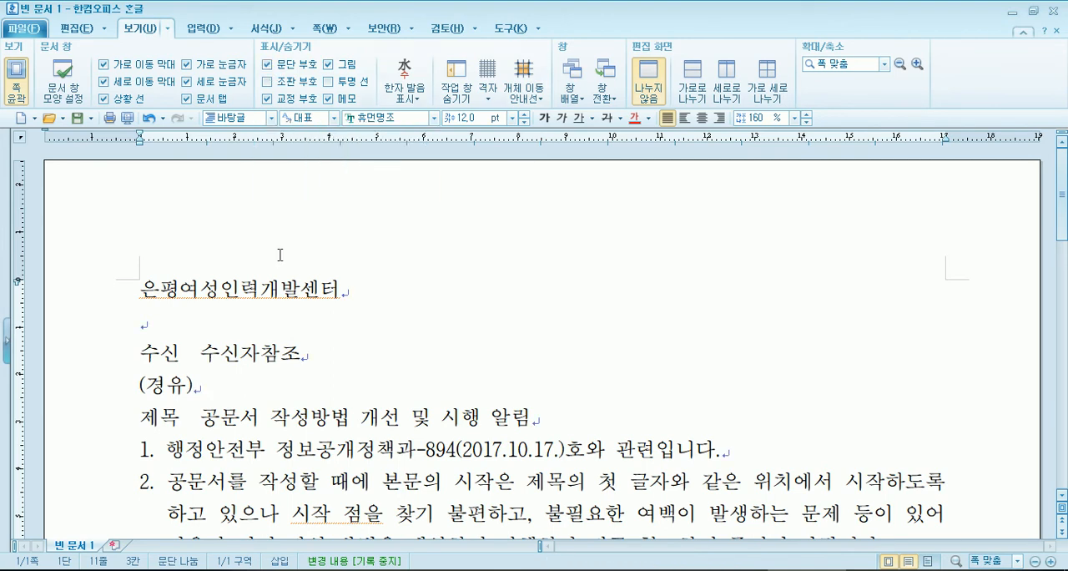
{"action": "scroll", "coordinate": [291, 287], "scroll_direction": "down", "scroll_amount": 6}
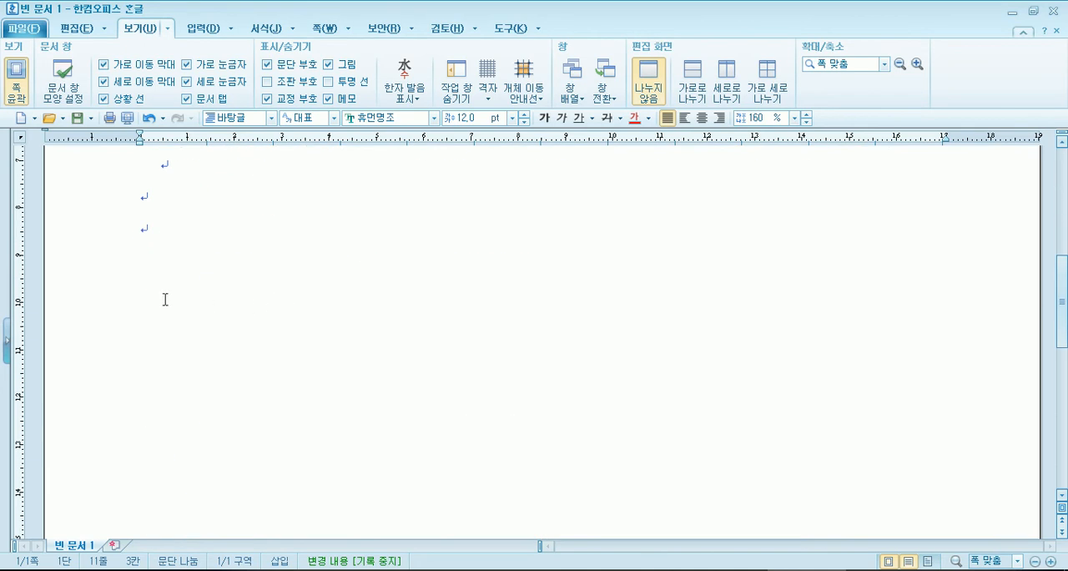
{"action": "scroll", "coordinate": [208, 305], "scroll_direction": "up", "scroll_amount": 3}
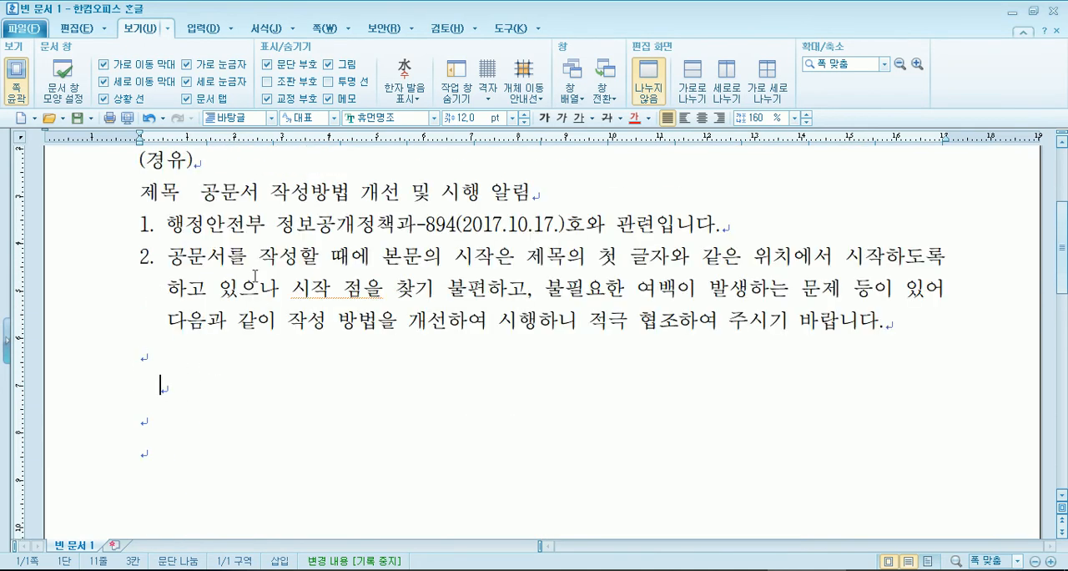
{"action": "left_click", "coordinate": [270, 67]}
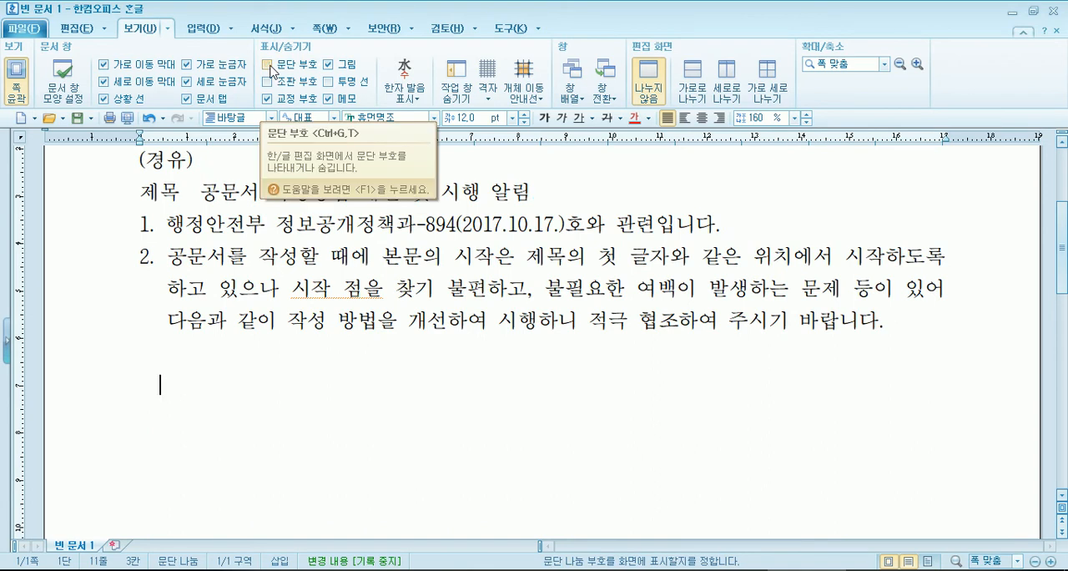
{"action": "left_click", "coordinate": [270, 67]}
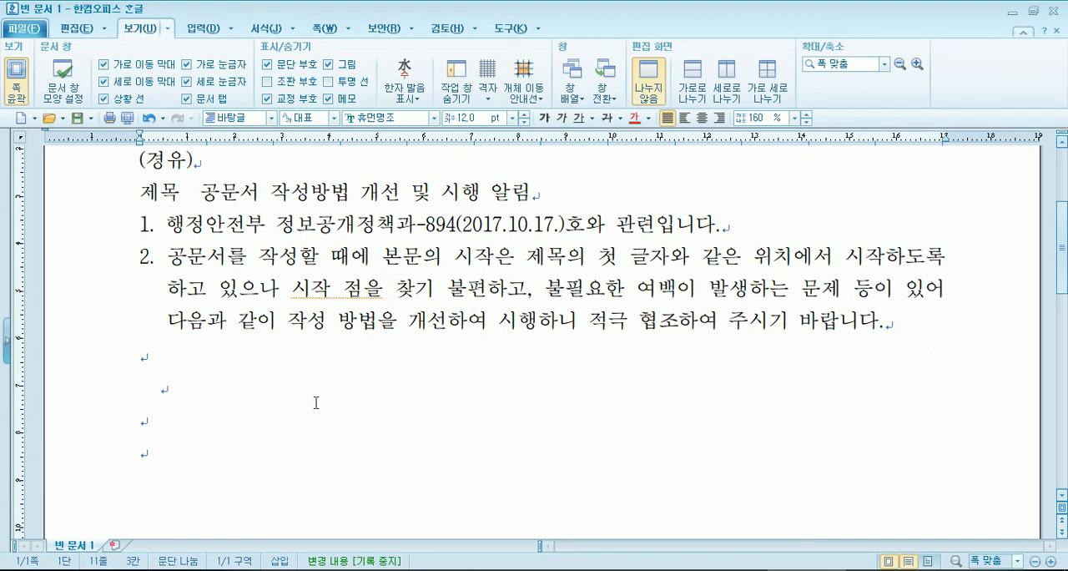
- Open the 문자표 character map dialog for the indented empty line below item 2
{"action": "left_click", "coordinate": [200, 28]}
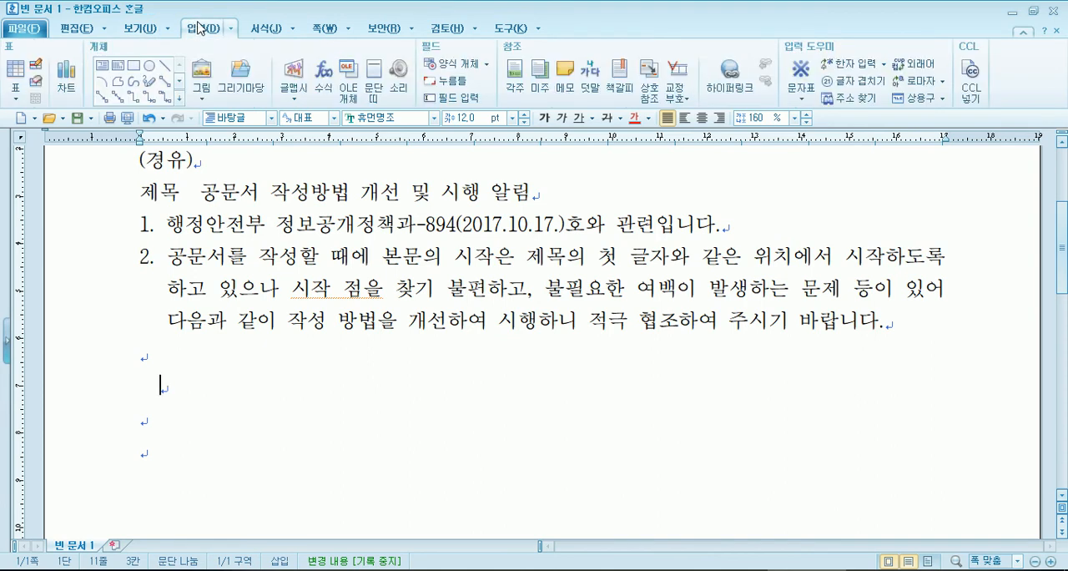
{"action": "left_click", "coordinate": [71, 33]}
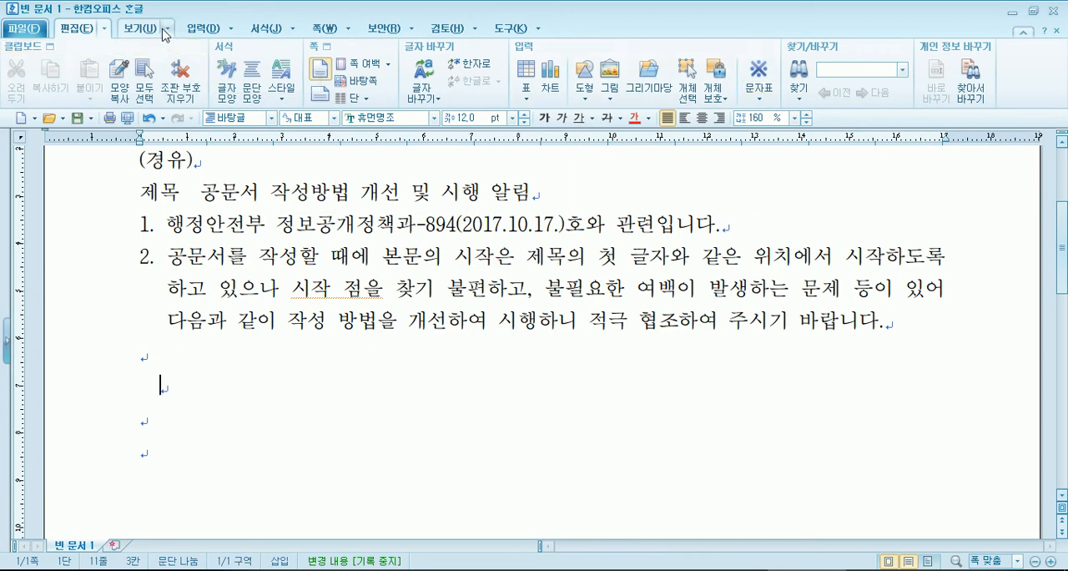
{"action": "left_click", "coordinate": [199, 35]}
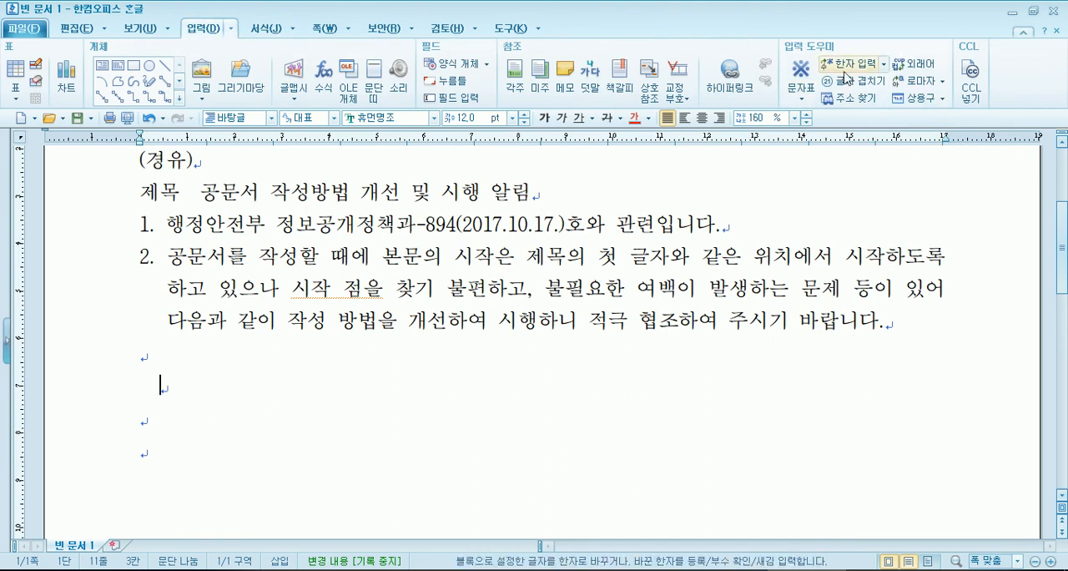
{"action": "left_click", "coordinate": [807, 99]}
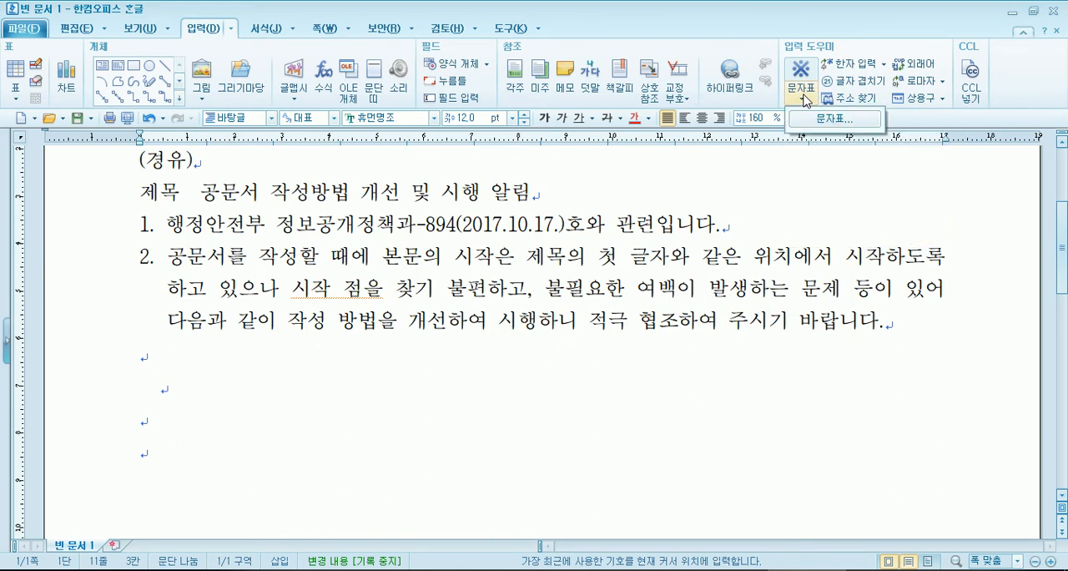
{"action": "left_click", "coordinate": [806, 99]}
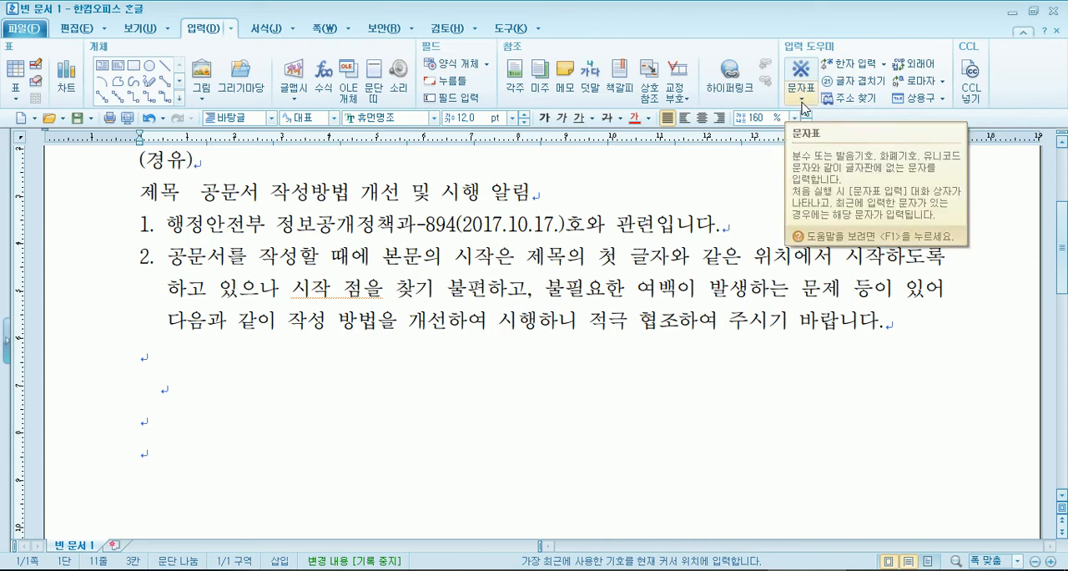
{"action": "left_click", "coordinate": [803, 100]}
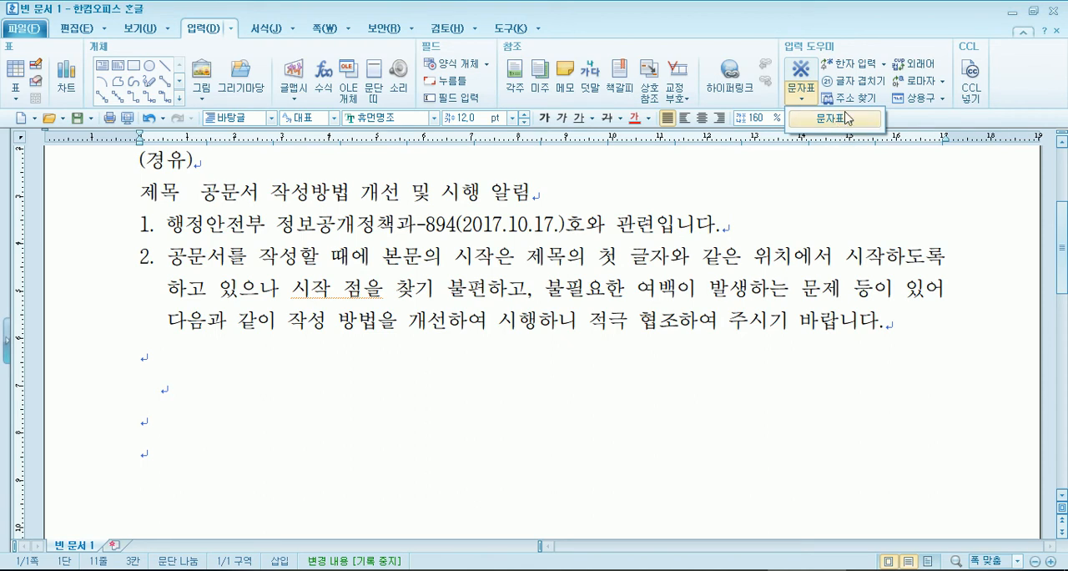
{"action": "left_click", "coordinate": [847, 119]}
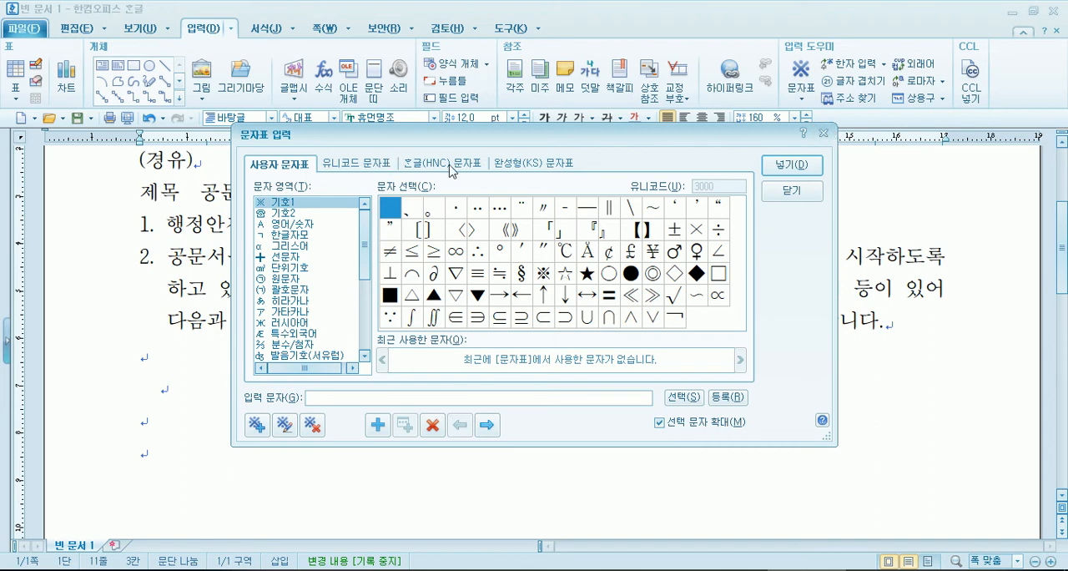
- Look through the character tables and insert the ※ symbol from the 전각 기호(일반) set of the 한글(HNC) table
{"action": "left_click", "coordinate": [350, 171]}
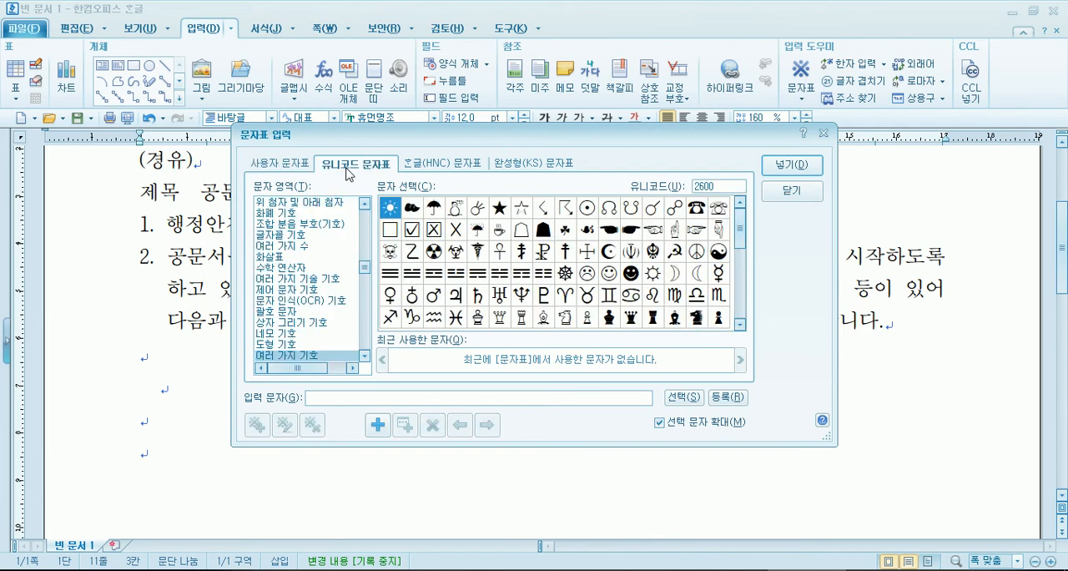
{"action": "left_click", "coordinate": [452, 166]}
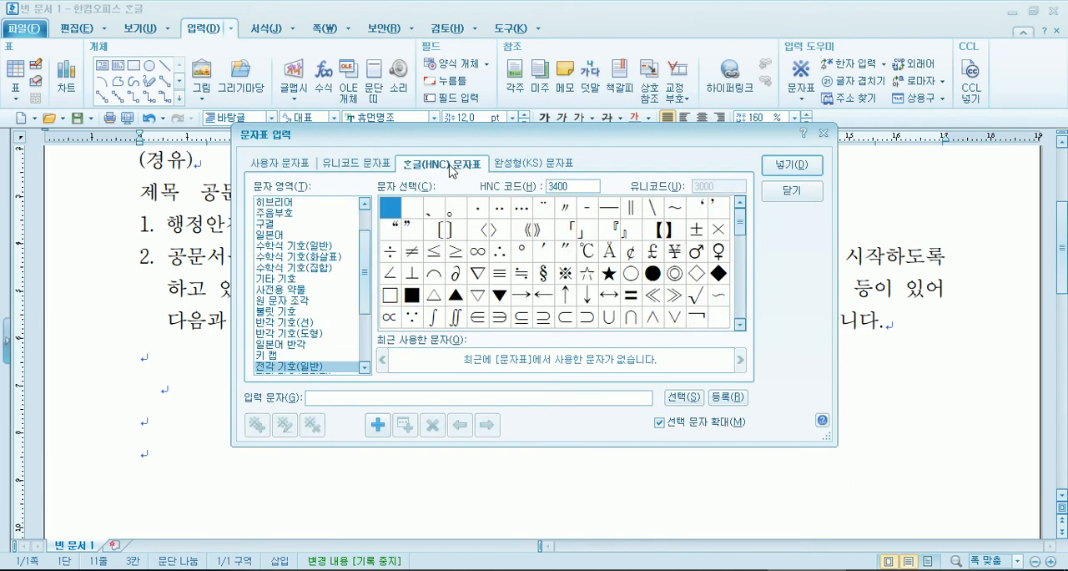
{"action": "left_click", "coordinate": [540, 166]}
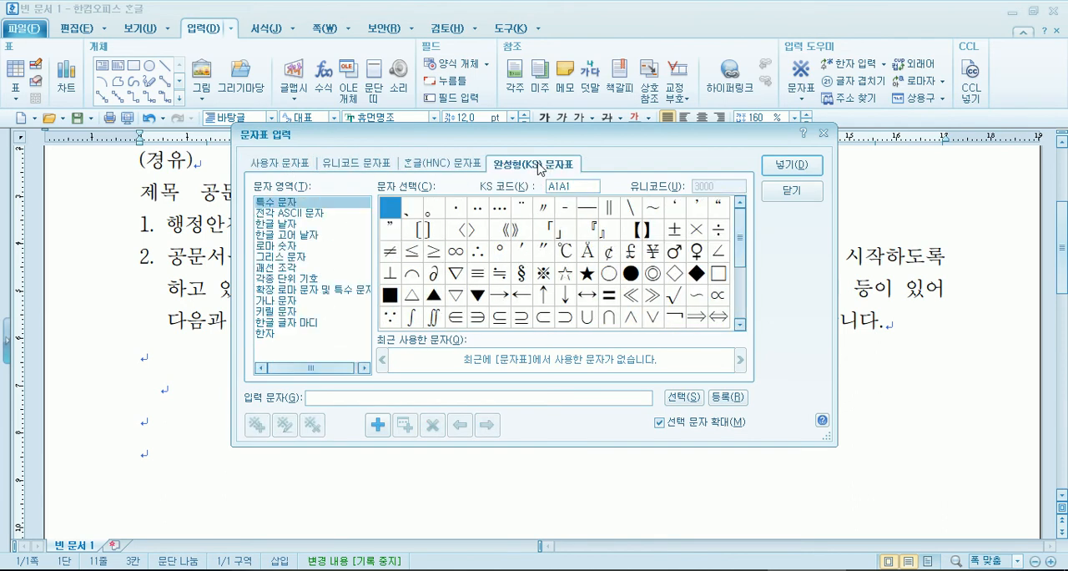
{"action": "left_click", "coordinate": [424, 167]}
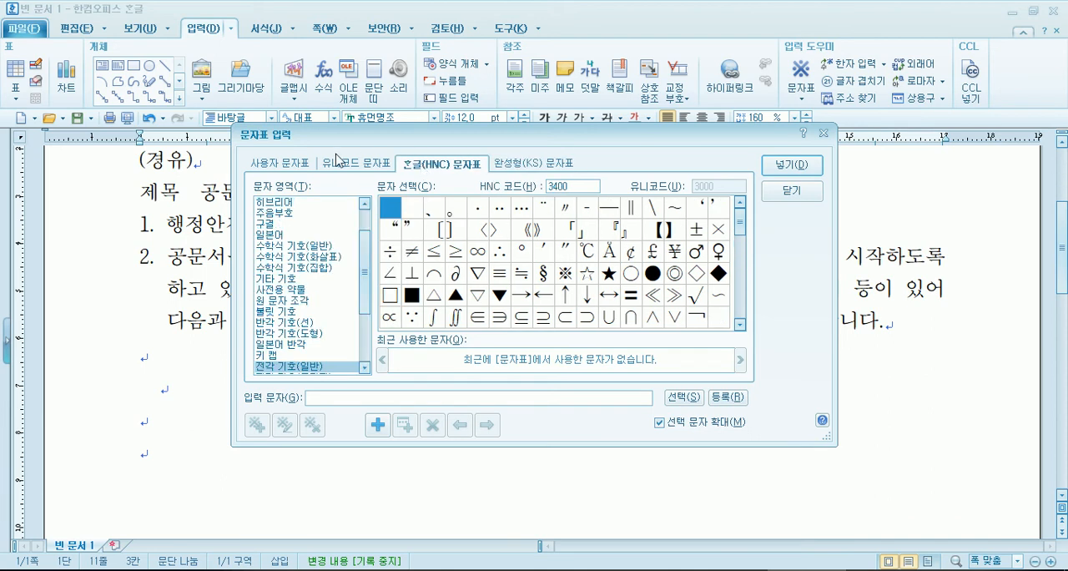
{"action": "left_click", "coordinate": [565, 278]}
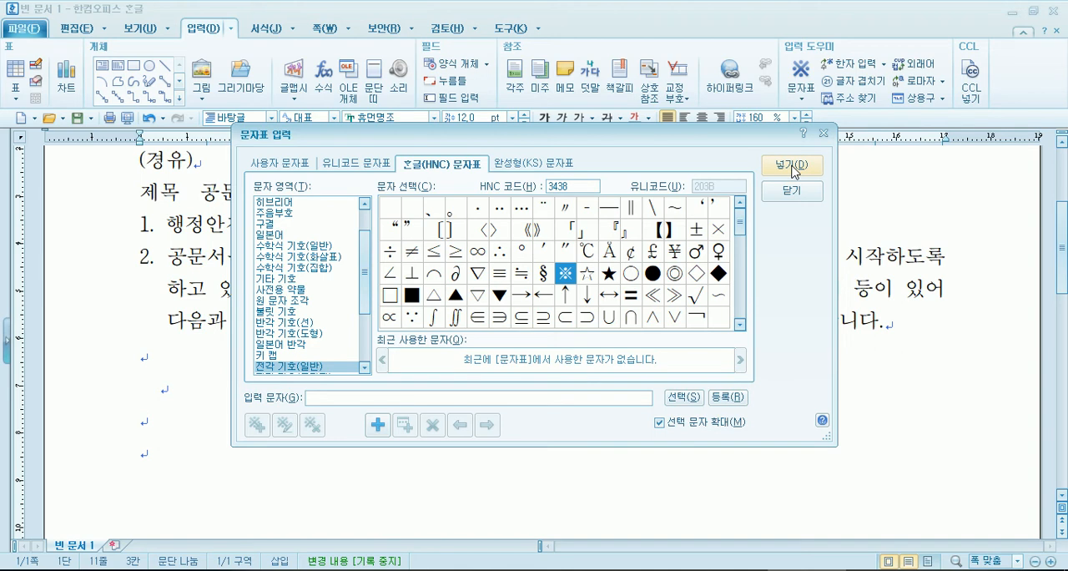
{"action": "left_click", "coordinate": [273, 164]}
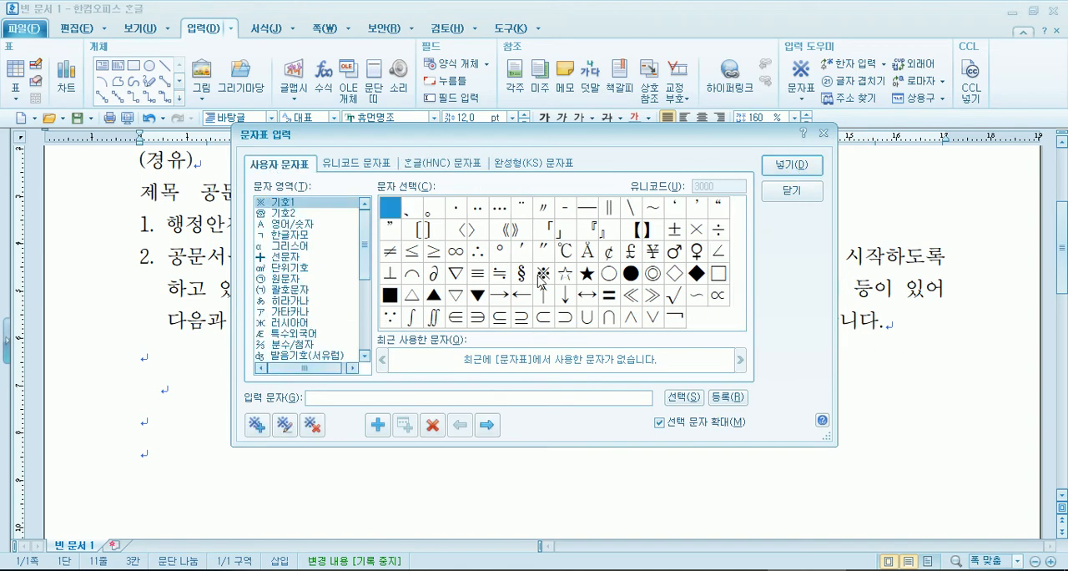
{"action": "left_click", "coordinate": [352, 165]}
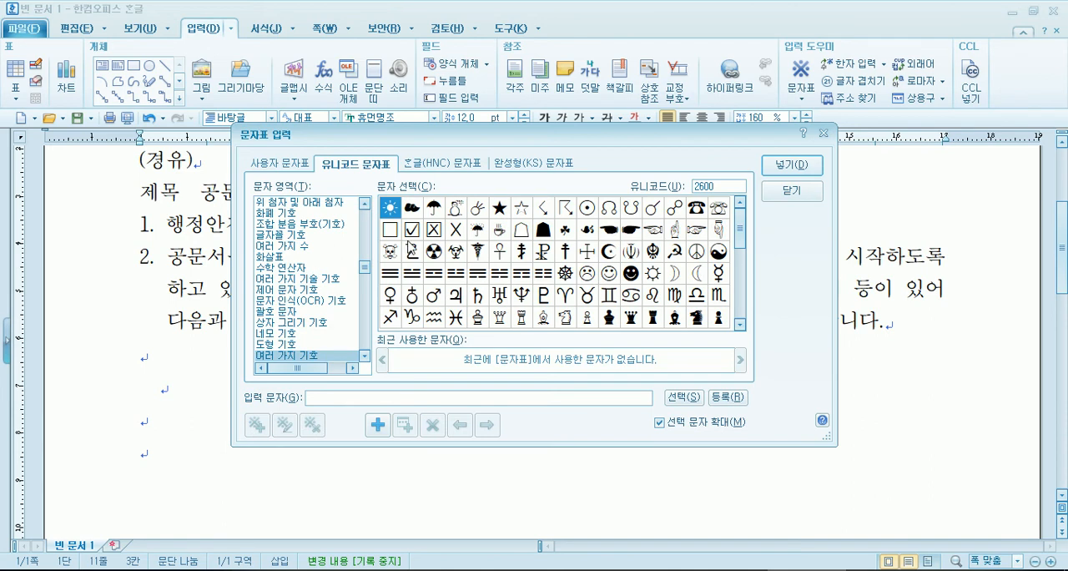
{"action": "left_click", "coordinate": [437, 164]}
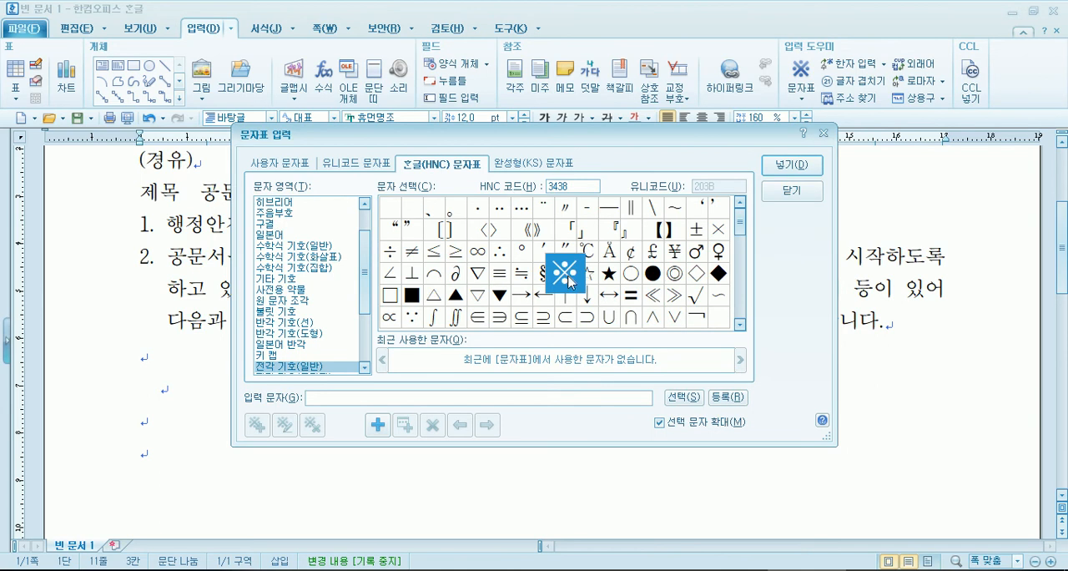
{"action": "left_click", "coordinate": [805, 167]}
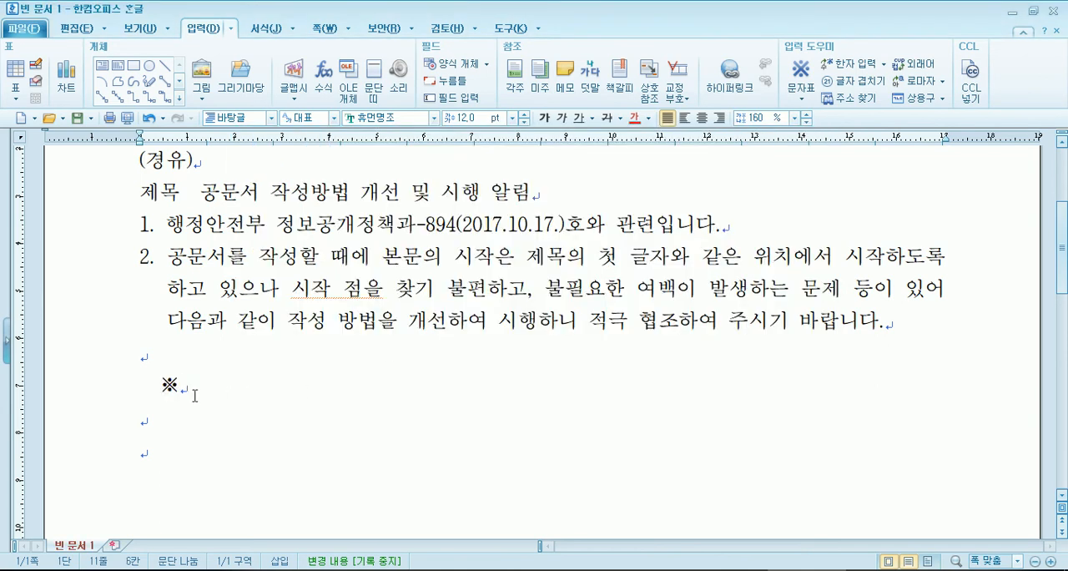
- Write the heading "관련 근거 및 근거" after the ※ symbol and start a new line below it
{"action": "type", "text": "rhk"}
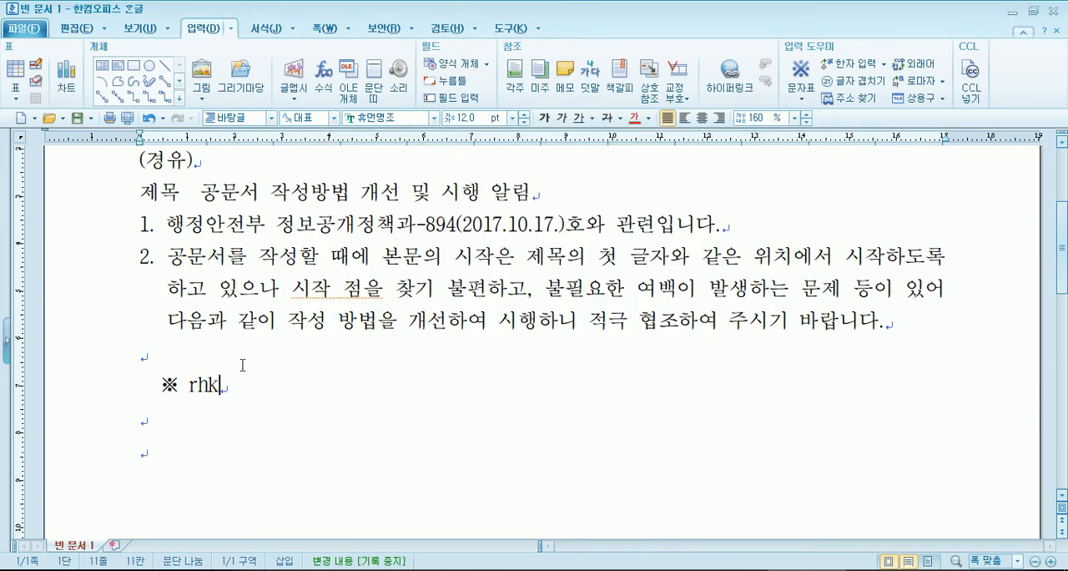
{"action": "type", "text": "sfus 근거 "}
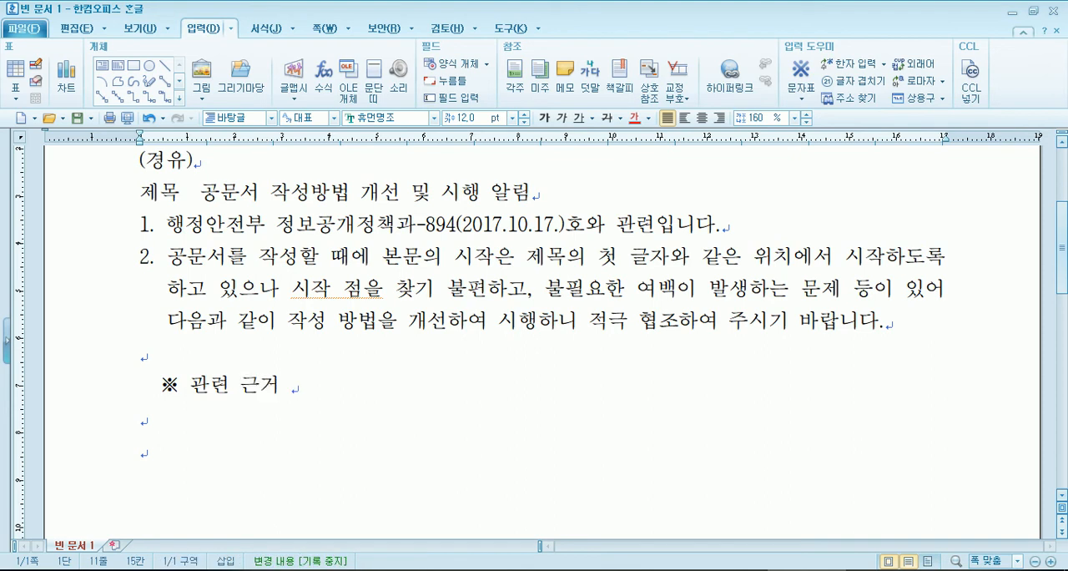
{"action": "type", "text": "및 ㄱmsrj"}
{"action": "key", "text": "Return"}
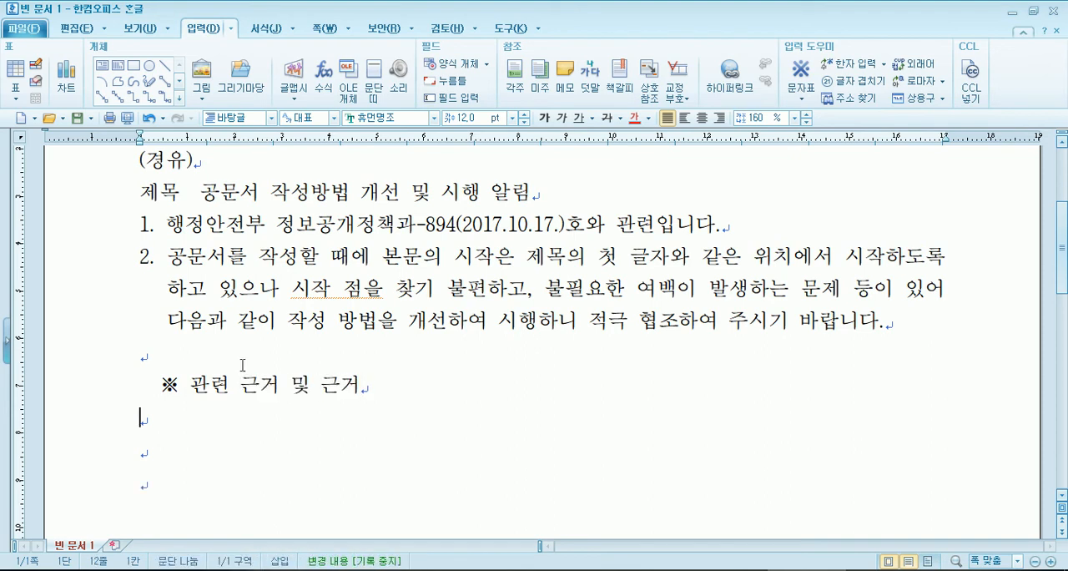
- Write the indented item "가. 행정 효율과 협업 촉진에 관한 규정 제7조(문서 작성의 일반원칙)" below the ※ heading
{"action": "type", "text": "rk. godwjd gydbfrh"}
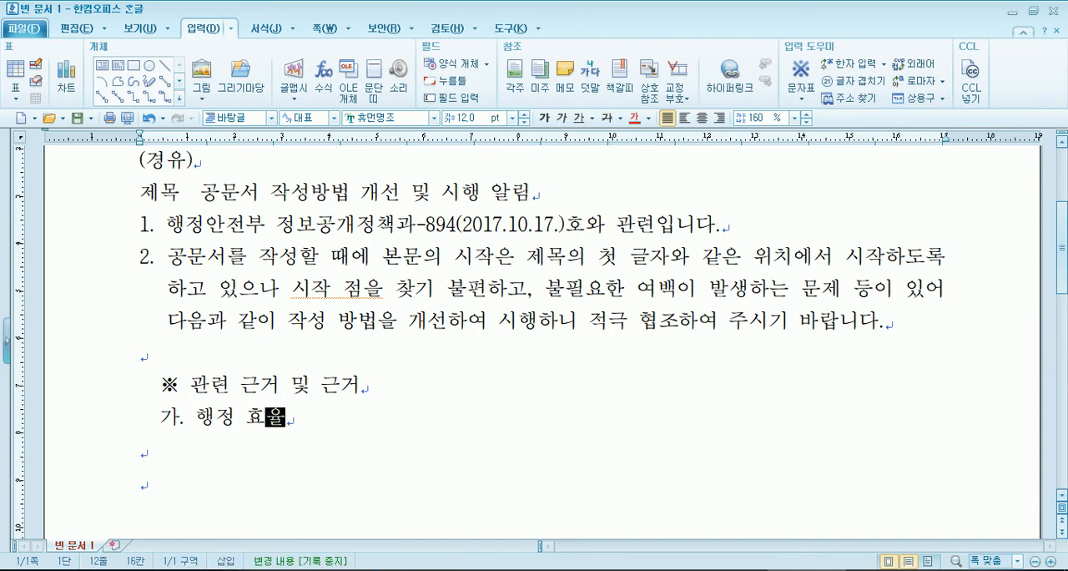
{"action": "type", "text": "k gurqdjq ch"}
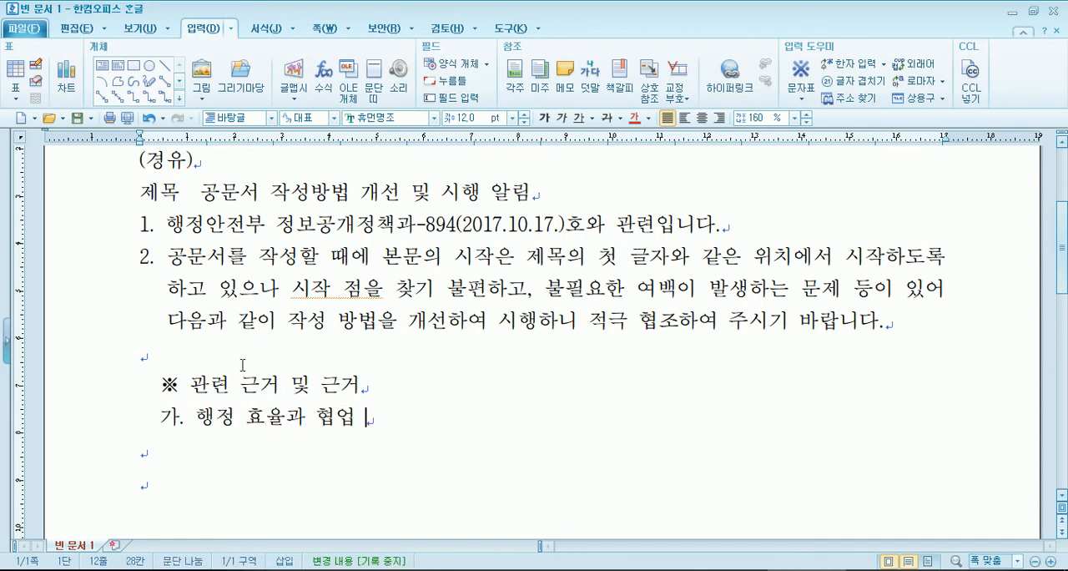
{"action": "type", "text": "rwlsdp rhksgks "}
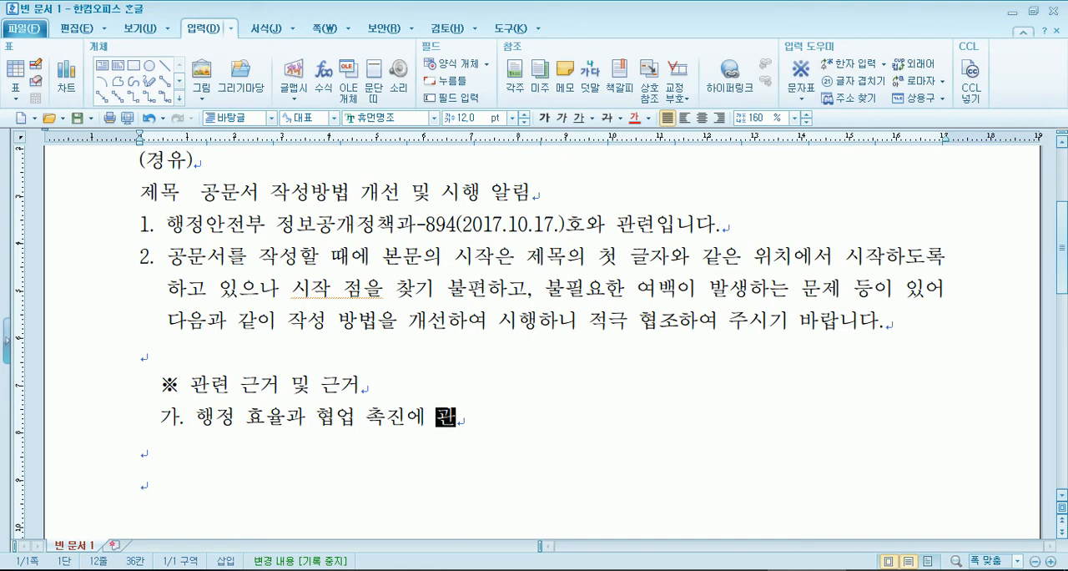
{"action": "type", "text": "rbwjd wp"}
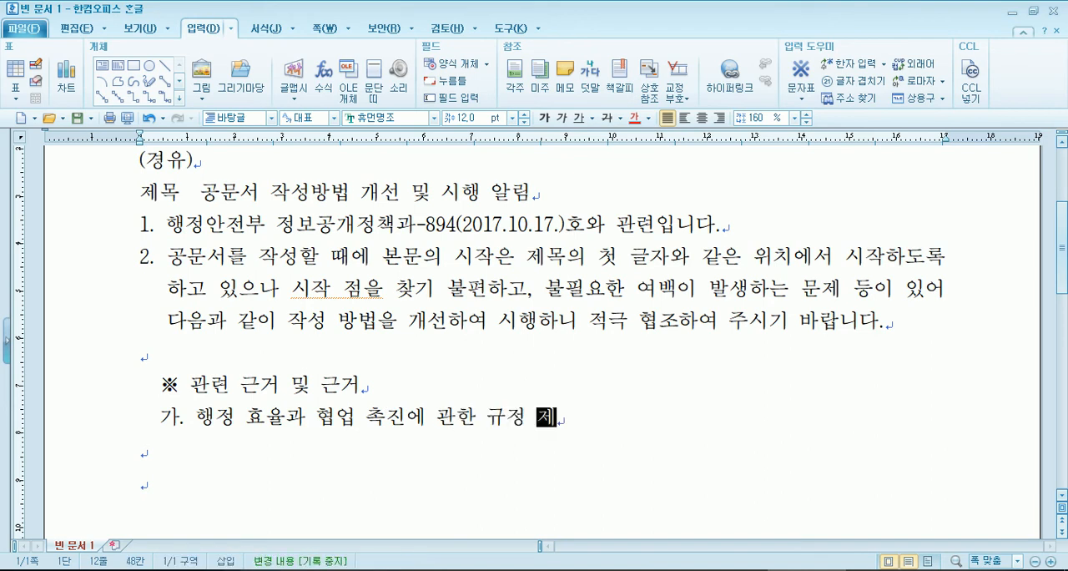
{"action": "type", "text": "7wh("}
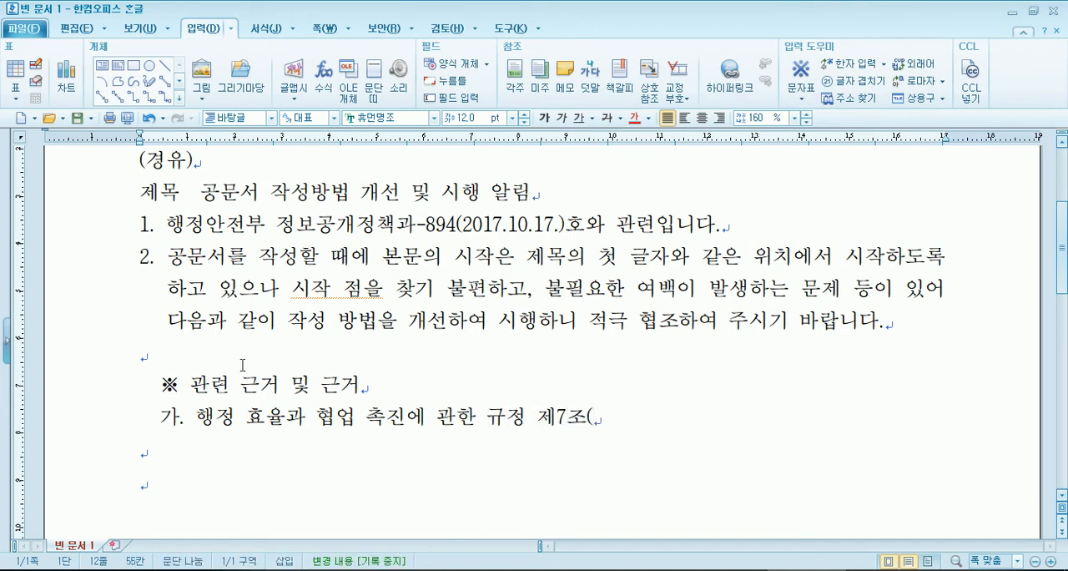
{"action": "type", "text": "ans tj wkrtjdml dlfqksdnjsclr)"}
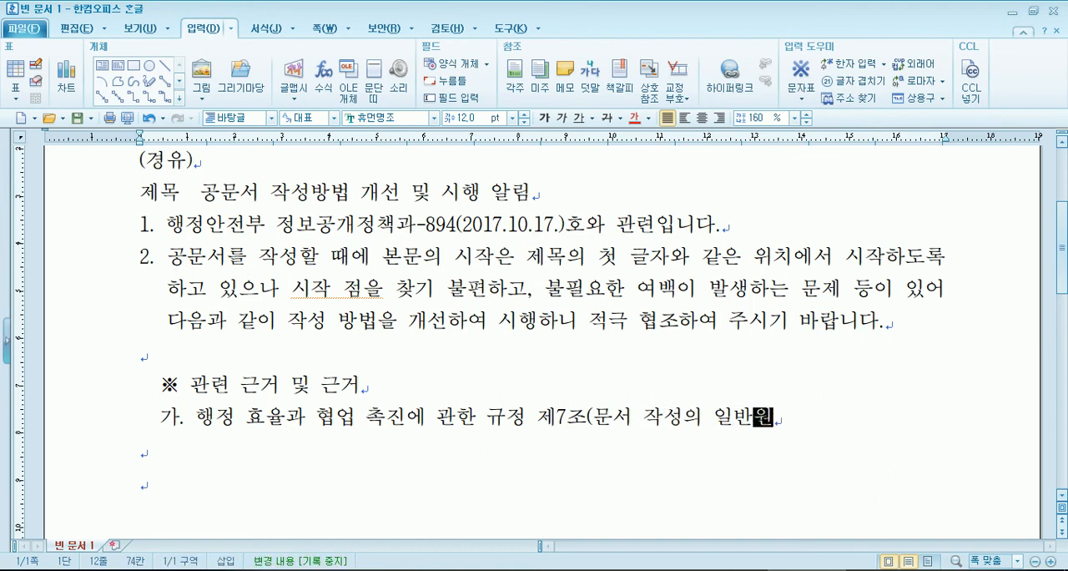
- Add the indented item "나. 행정 효율과 협업 촉진에 관한 시행규칙 제2조(공문서 작성의 일반원칙)" on the next line
{"action": "key", "text": "Return"}
{"action": "type", "text": "sk. "}
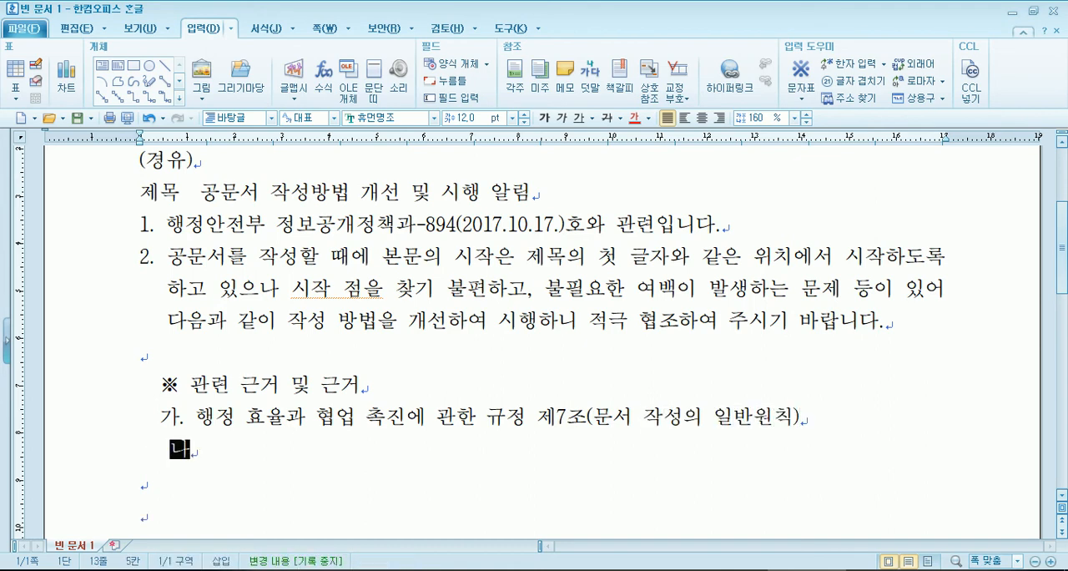
{"action": "type", "text": "godwjd ghdb"}
{"action": "key", "text": "BackSpace"}
{"action": "key", "text": "BackSpace"}
{"action": "key", "text": "BackSpace"}
{"action": "type", "text": "gydbfrhk guqdjq chrwlsdp rhkgks tlgodrbclr 2p"}
{"action": "key", "text": "BackSpace"}
{"action": "key", "text": "BackSpace"}
{"action": "type", "text": "wp2wh(rhdanstj wkrtjddml dlfqksdnjsclr)"}
- Add the item "다. 2016 행정업무운영 편람(42쪽 ~ 43쪽, ‘마. 항목의 구분’)" and start a new line below it
{"action": "key", "text": "Return"}
{"action": "type", "text": "ek. 2016 godwjddjqandnsdud cjs"}
{"action": "key", "text": "BackSpace"}
{"action": "key", "text": "BackSpace"}
{"action": "type", "text": "vjsfka("}
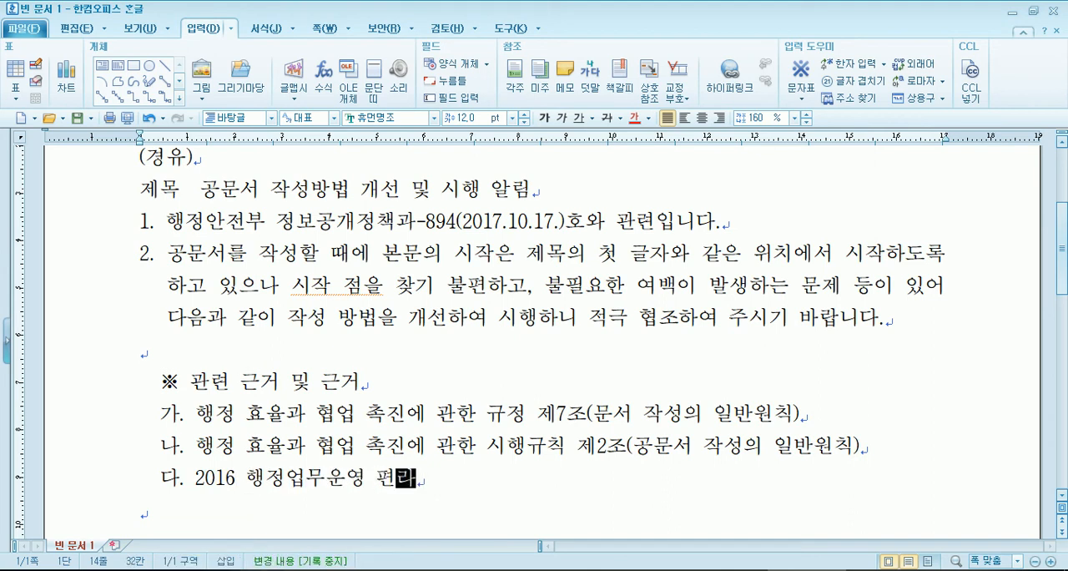
{"action": "type", "text": "42Whr "}
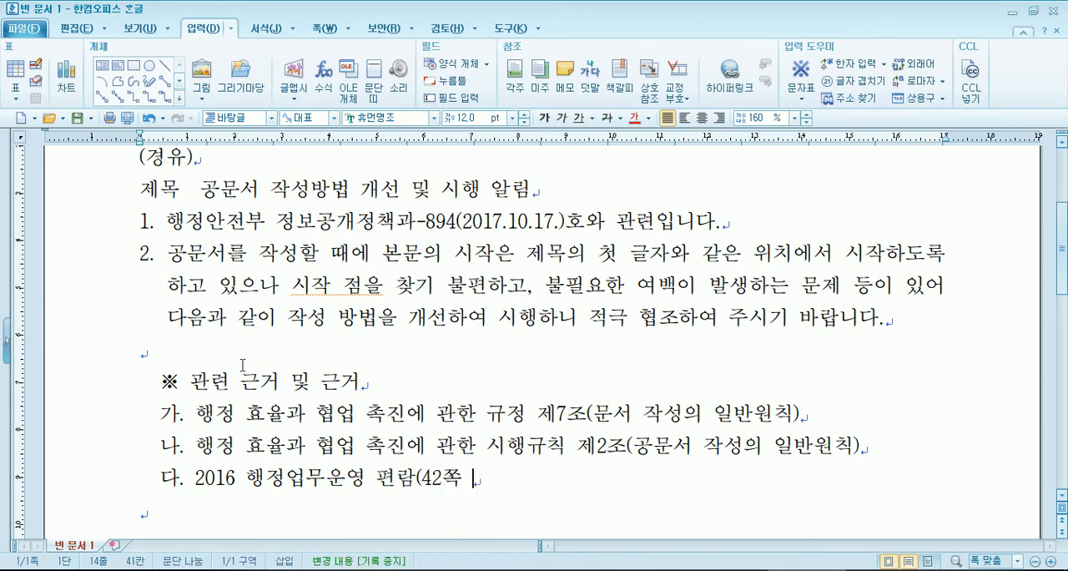
{"action": "type", "text": "~"}
{"action": "type", "text": " 43Whr,"}
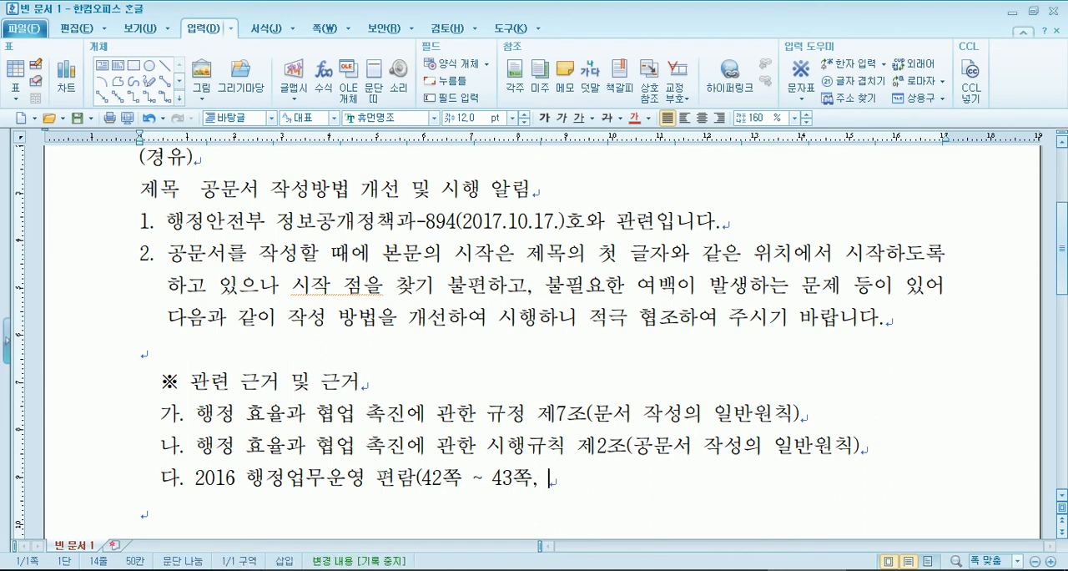
{"action": "type", "text": " 'ak"}
{"action": "type", "text": ". 항목으"}
{"action": "type", "text": "의 구분')"}
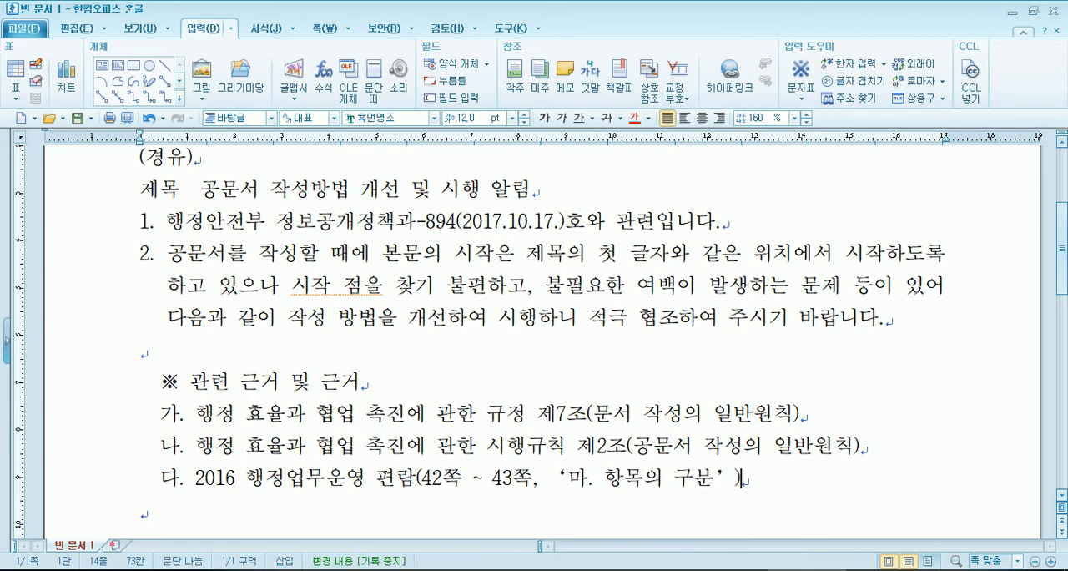
{"action": "key", "text": "Return"}
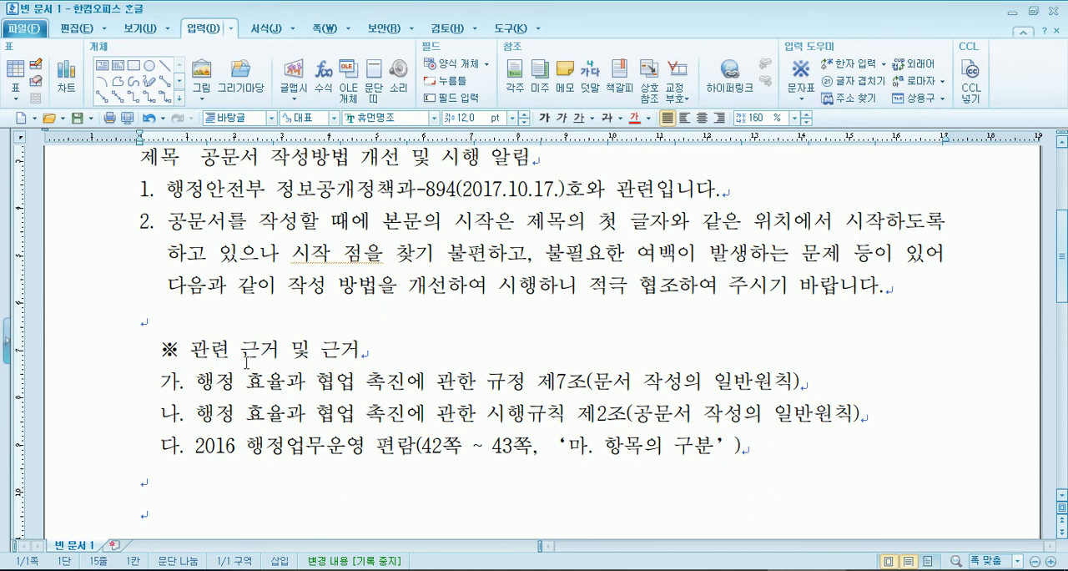
- Leave one empty line below the ※ note and write the indented item "가. 문서의 항목 표시 위치 및 띄우기"
{"action": "scroll", "coordinate": [247, 361], "scroll_direction": "down", "scroll_amount": 1}
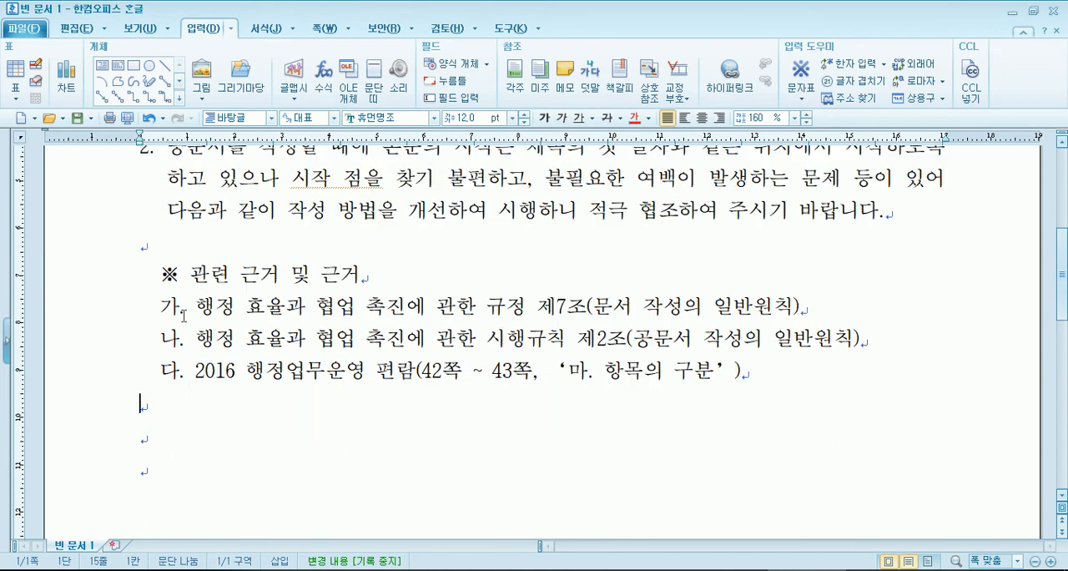
{"action": "scroll", "coordinate": [133, 224], "scroll_direction": "up", "scroll_amount": 2}
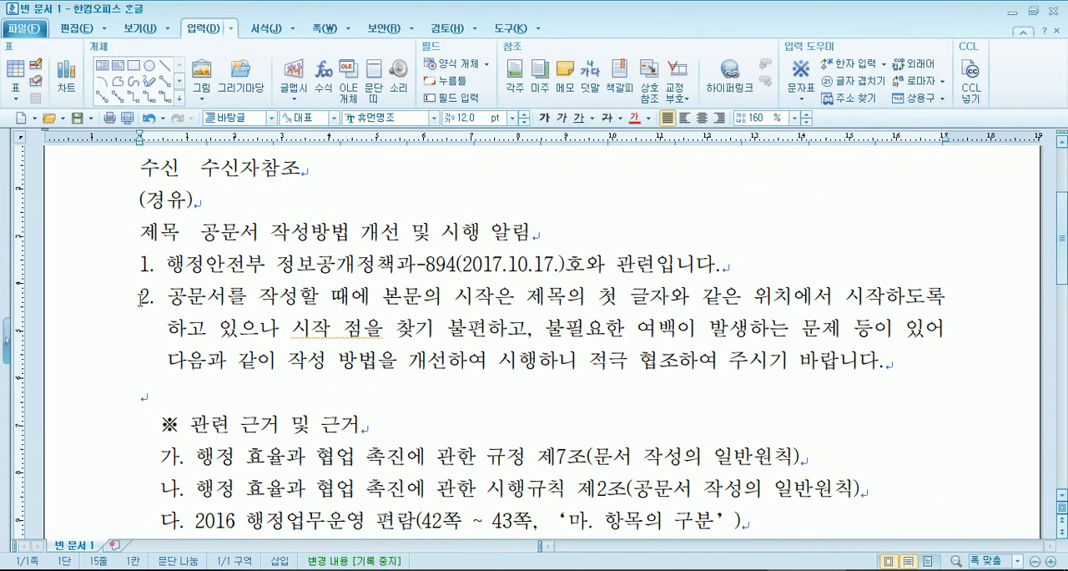
{"action": "left_click_drag", "start_coordinate": [136, 276], "coordinate": [256, 338]}
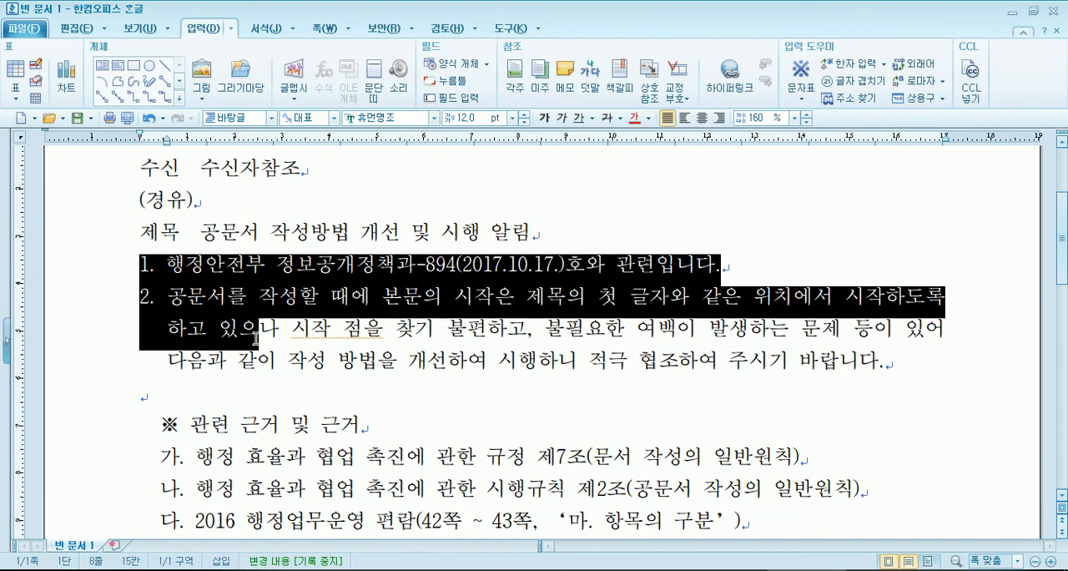
{"action": "scroll", "coordinate": [256, 338], "scroll_direction": "down", "scroll_amount": 3}
{"action": "left_click", "coordinate": [167, 360]}
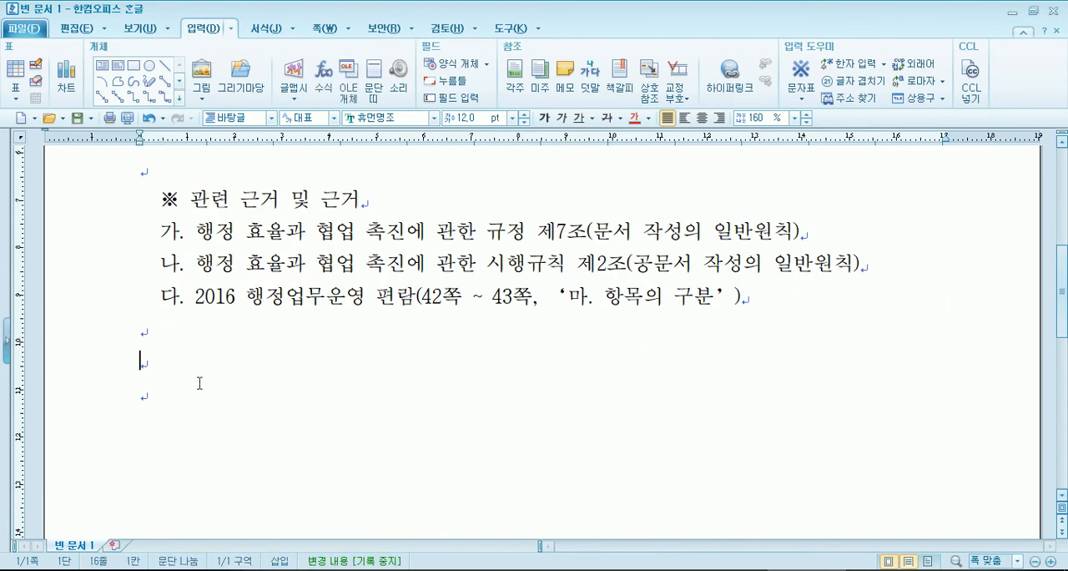
{"action": "type", "text": "가"}
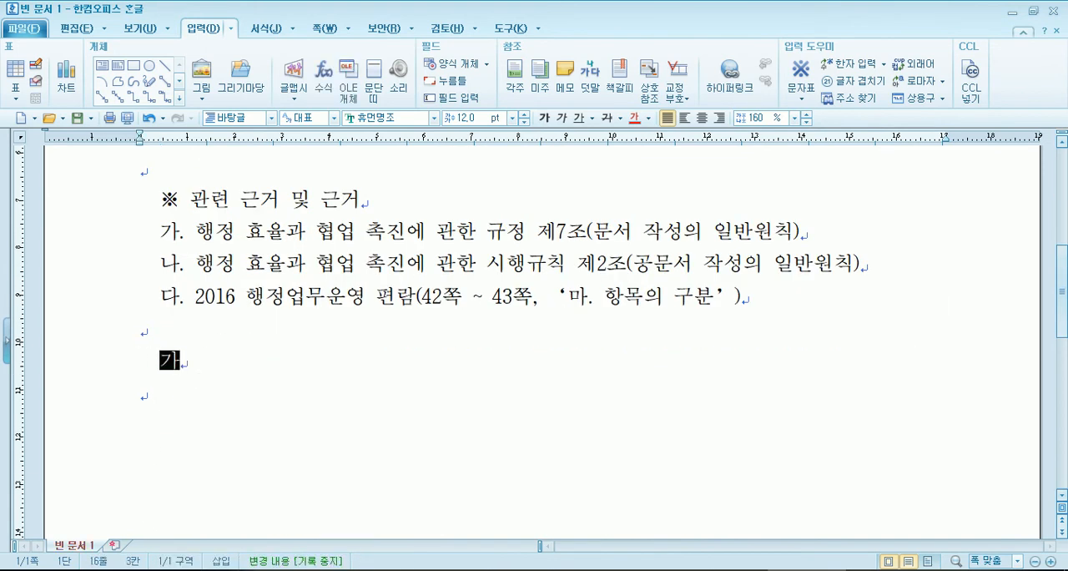
{"action": "type", "text": ". 문서의 항ㅁ"}
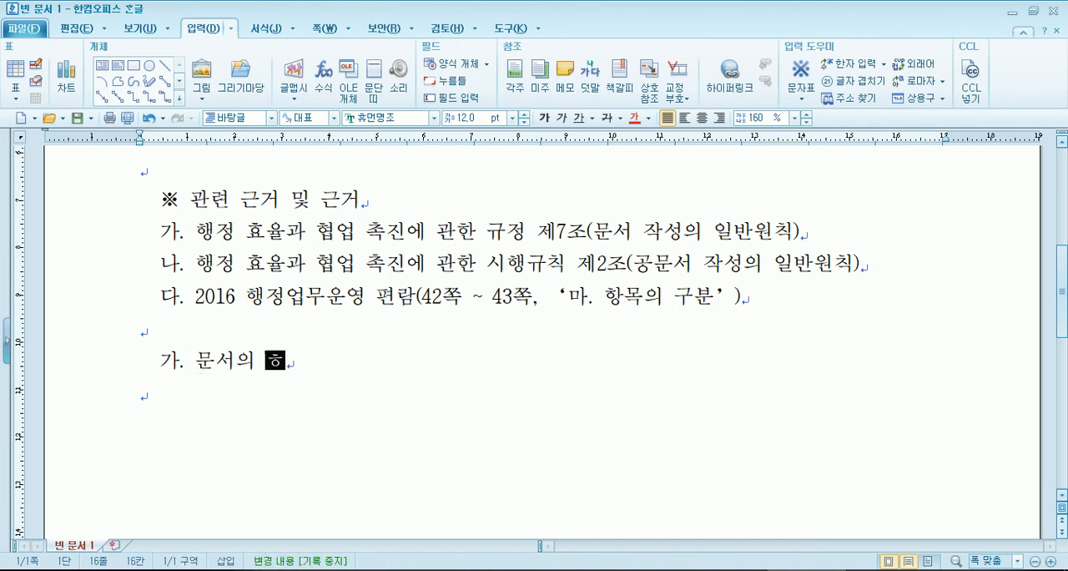
{"action": "type", "text": "목 표시 위치 ㅁ"}
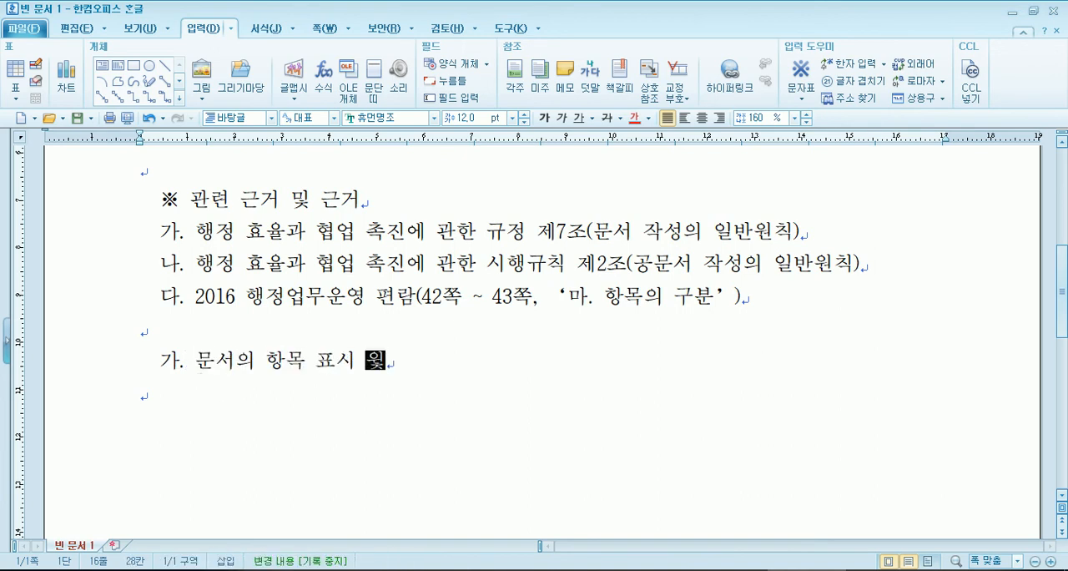
{"action": "type", "text": "및 띄우기"}
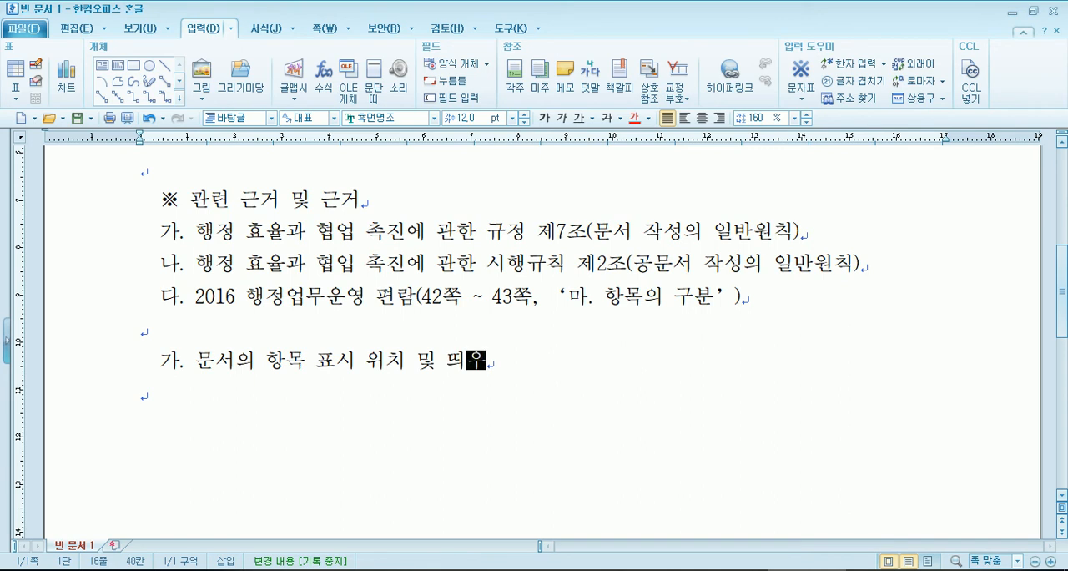
- Add the indented item "나. 개선 전후 비교" directly below the 문서의 항목 표시 위치 및 띄우기 item
{"action": "key", "text": "Return"}
{"action": "type", "text": "나. "}
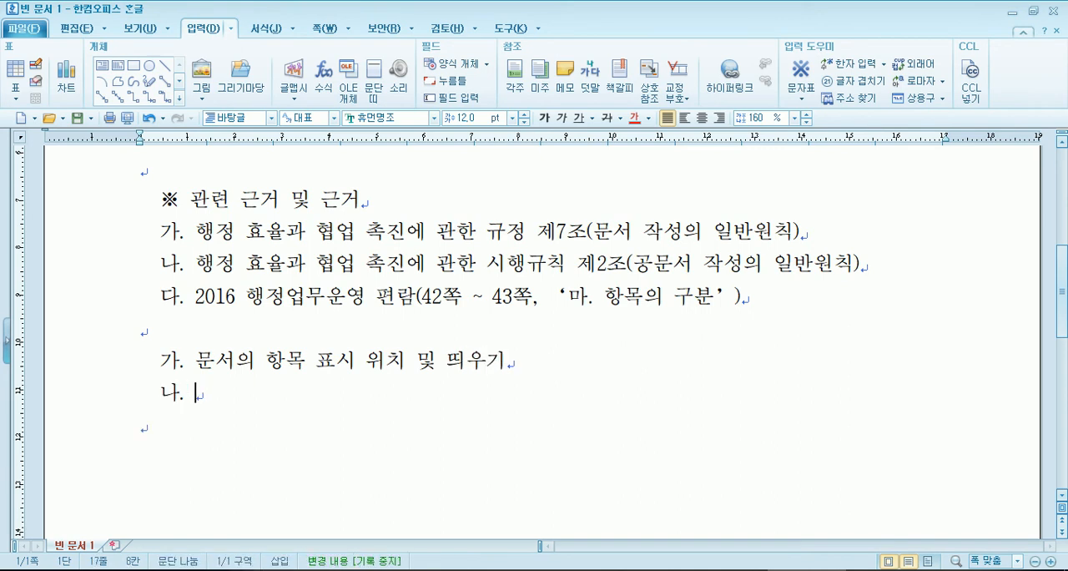
{"action": "type", "text": "개"}
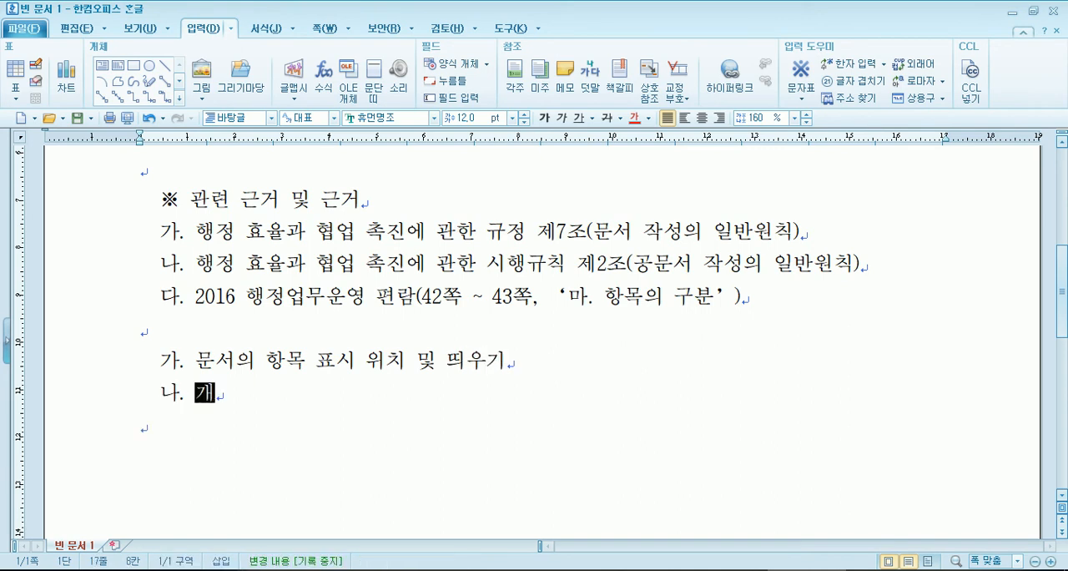
{"action": "type", "text": "선 전후 비교"}
- Insert a line between the new 가 and 나 items and write the further indented sub-item "1) 본문의"
{"action": "key", "text": "Up"}
{"action": "key", "text": "End"}
{"action": "key", "text": "Return"}
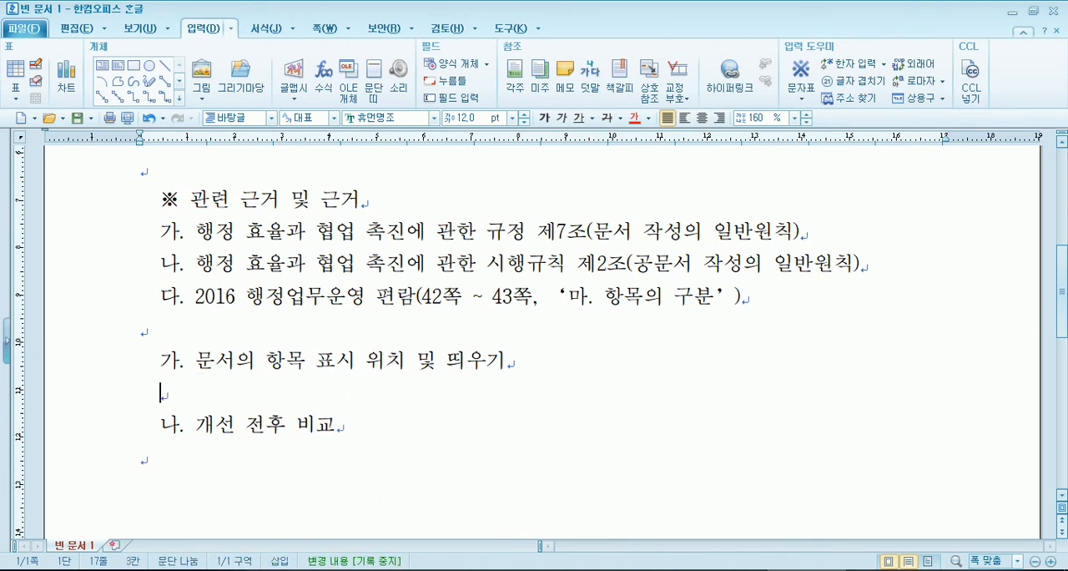
{"action": "type", "text": "1)"}
{"action": "type", "text": " 본문으"}
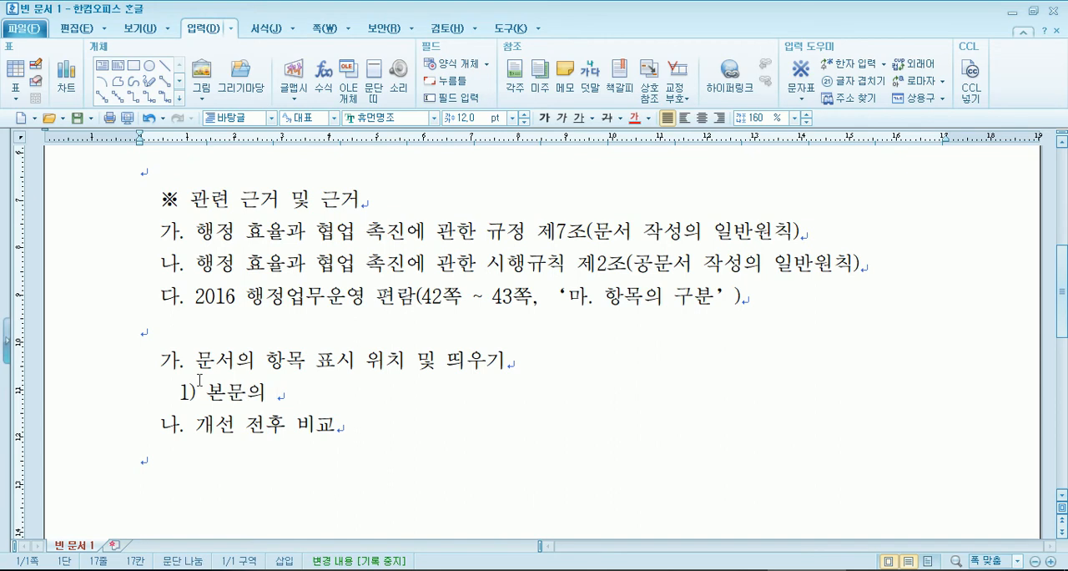
- Add the sub-item "2) 둘째 항목부터는" below sub-item 1), aligned with it
{"action": "key", "text": "Return"}
{"action": "type", "text": "2) "}
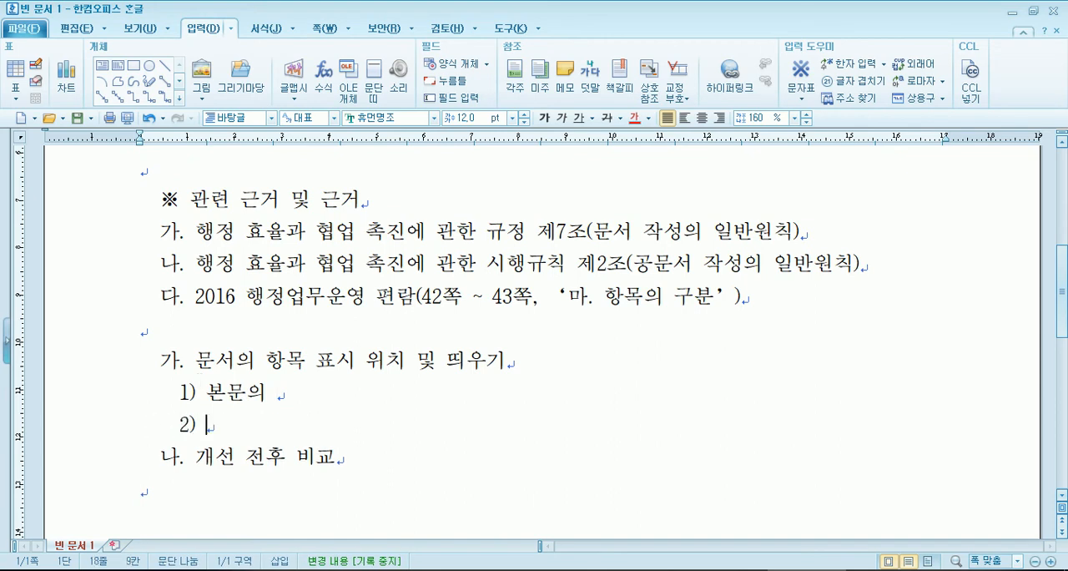
{"action": "type", "text": "둘 때"}
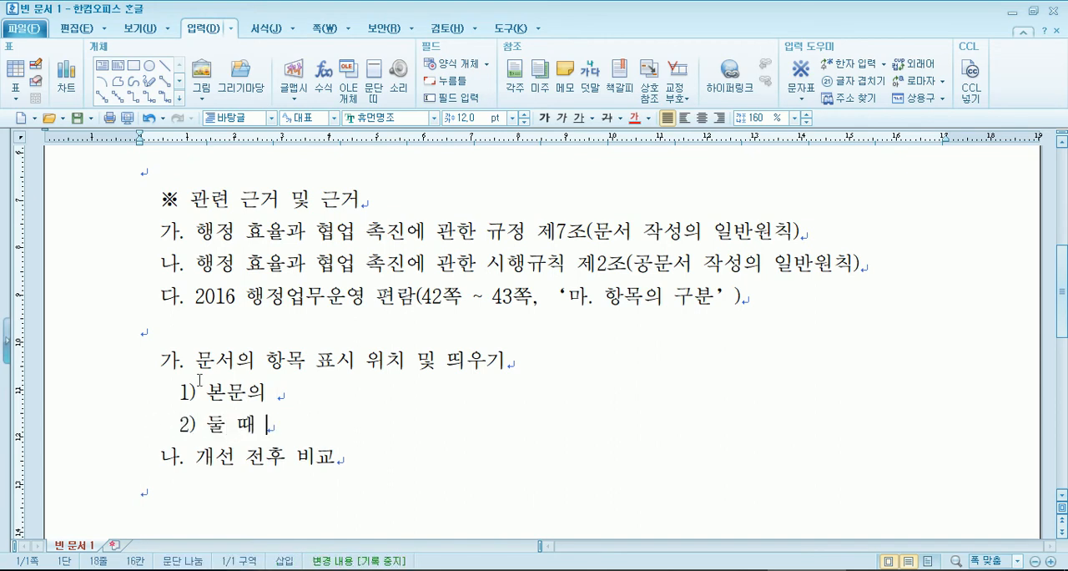
{"action": "key", "text": "BackSpace"}
{"action": "key", "text": "BackSpace"}
{"action": "key", "text": "BackSpace"}
{"action": "type", "text": "째 하"}
{"action": "key", "text": "BackSpace"}
{"action": "type", "text": "항목부터는"}
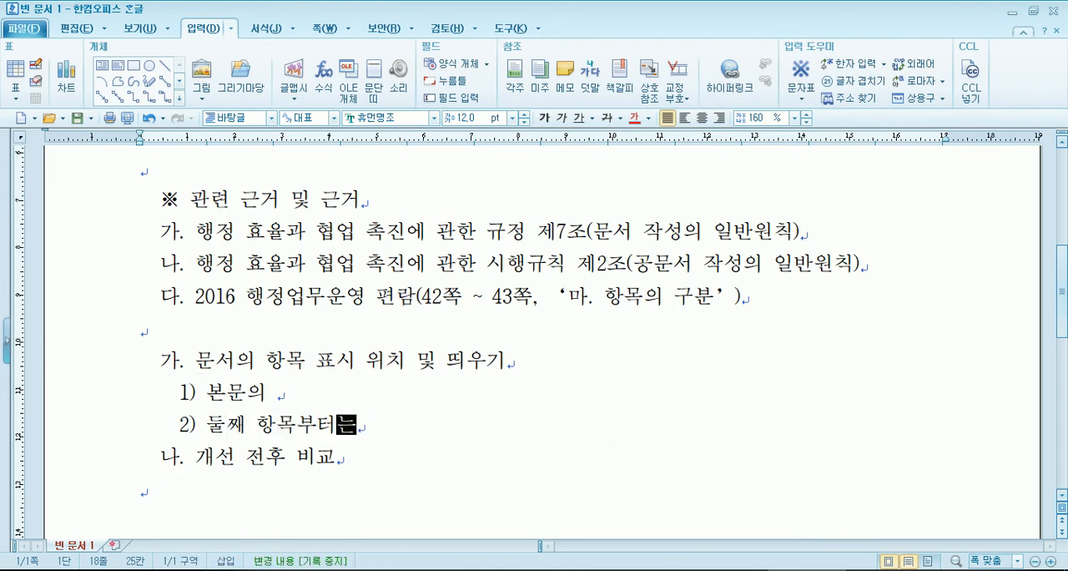
- Add the sub-items "3)항목의 내용이" and "4) 항목기호와" on separate lines with the same indent
{"action": "key", "text": "Return"}
{"action": "type", "text": "3)"}
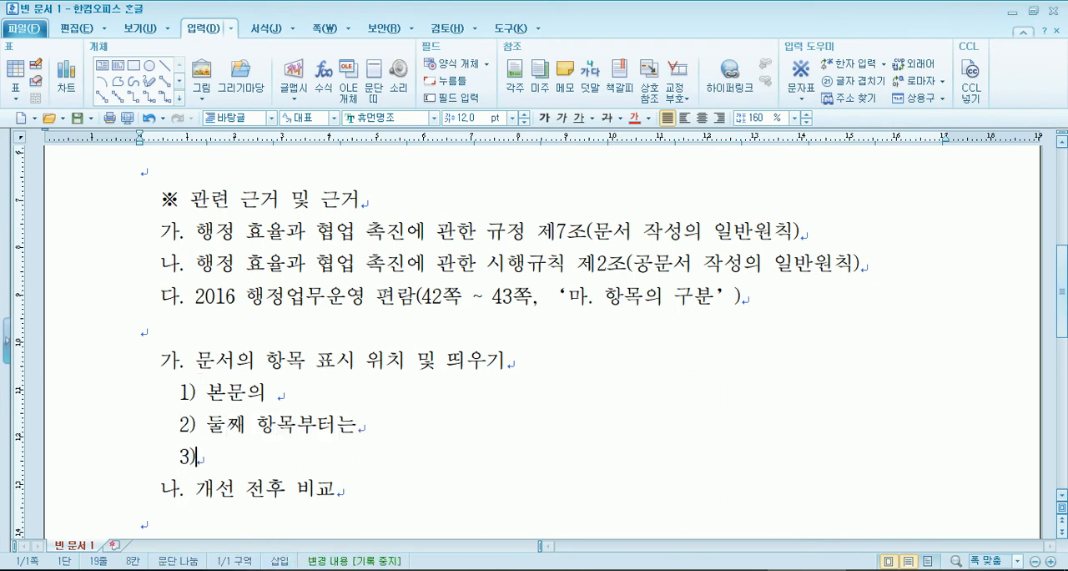
{"action": "type", "text": "항목의 내용이"}
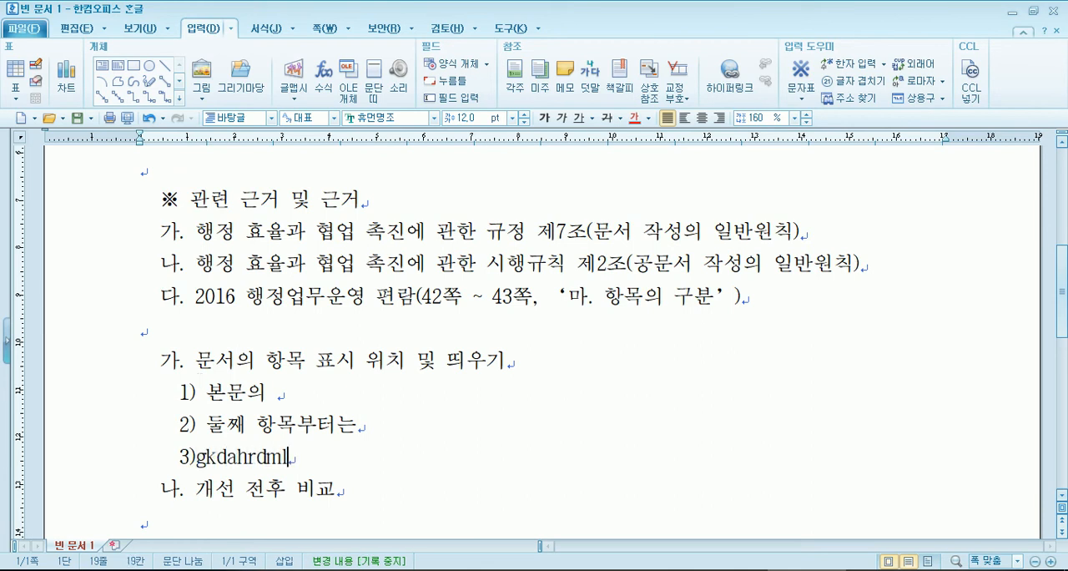
{"action": "key", "text": "Return"}
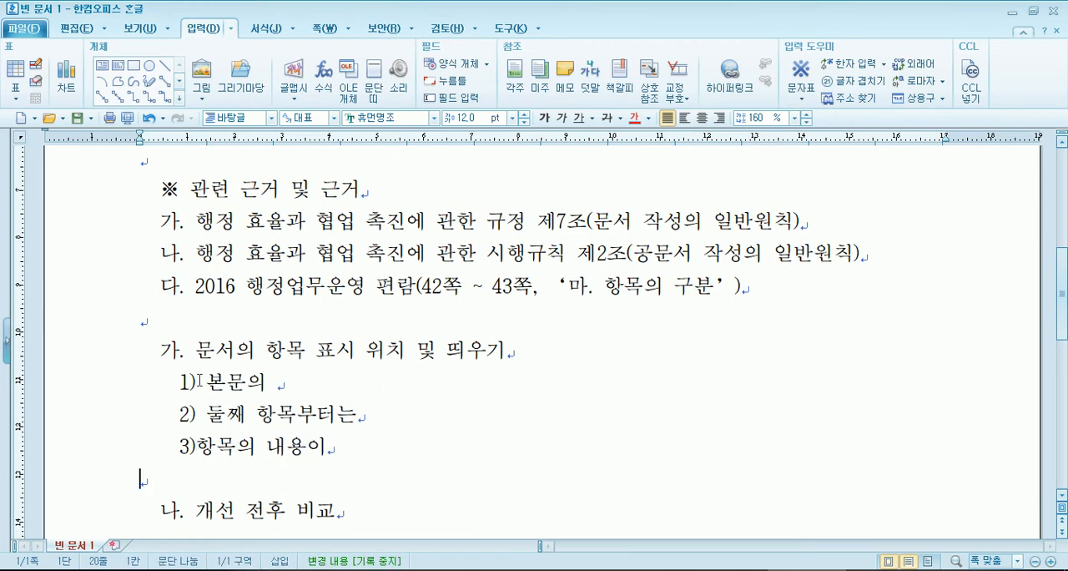
{"action": "type", "text": "4) "}
{"action": "type", "text": "항목기호오"}
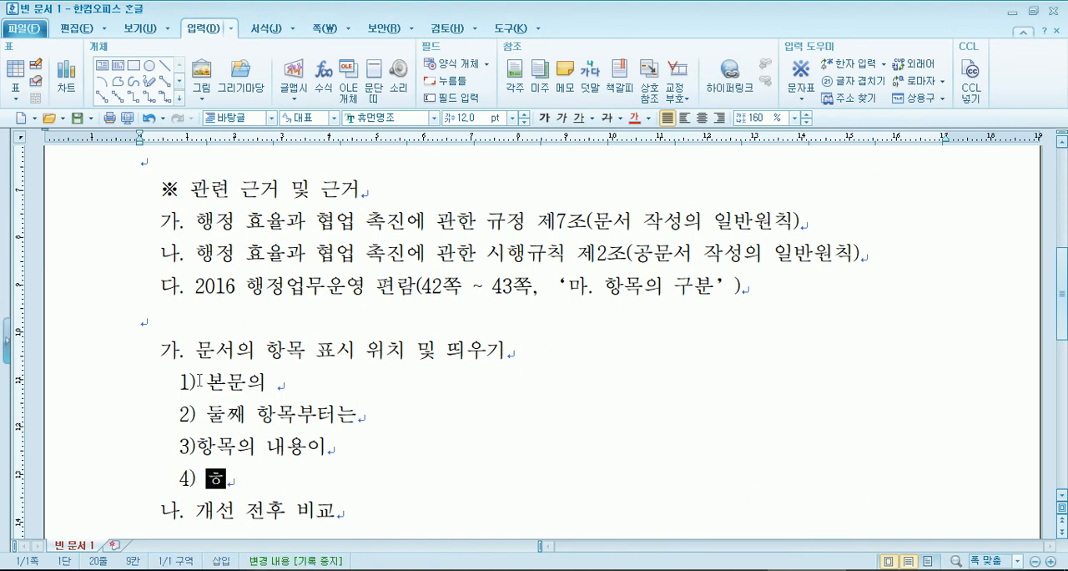
{"action": "type", "text": "ㅏ"}
- Add the sub-item "5) 하나의 항목만 있는 경우에는" as the last one before the item 나. 개선 전후 비교
{"action": "key", "text": "Return"}
{"action": "type", "text": "5)"}
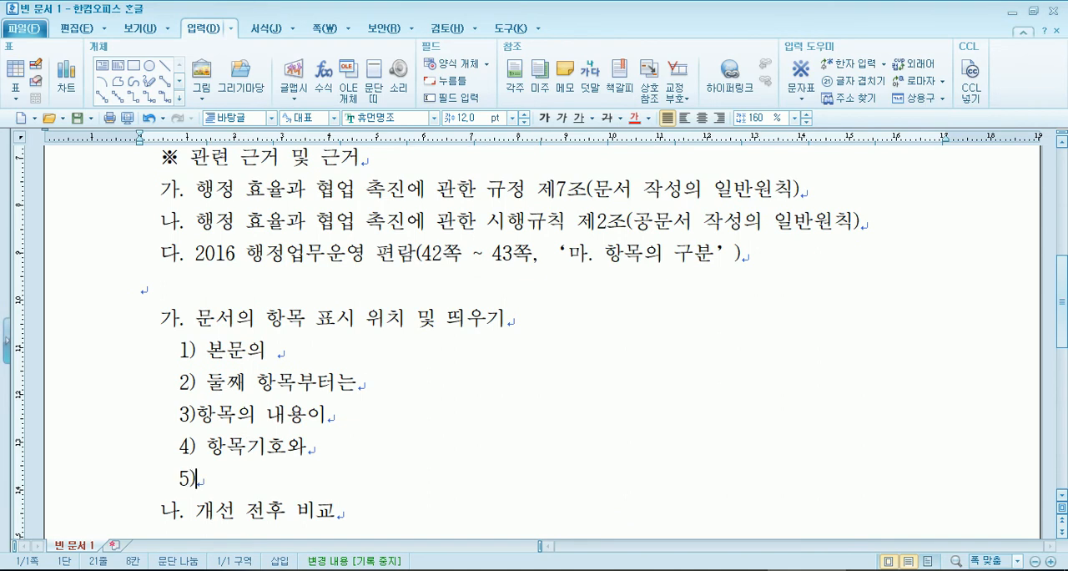
{"action": "type", "text": " 하나의 항목만 있느"}
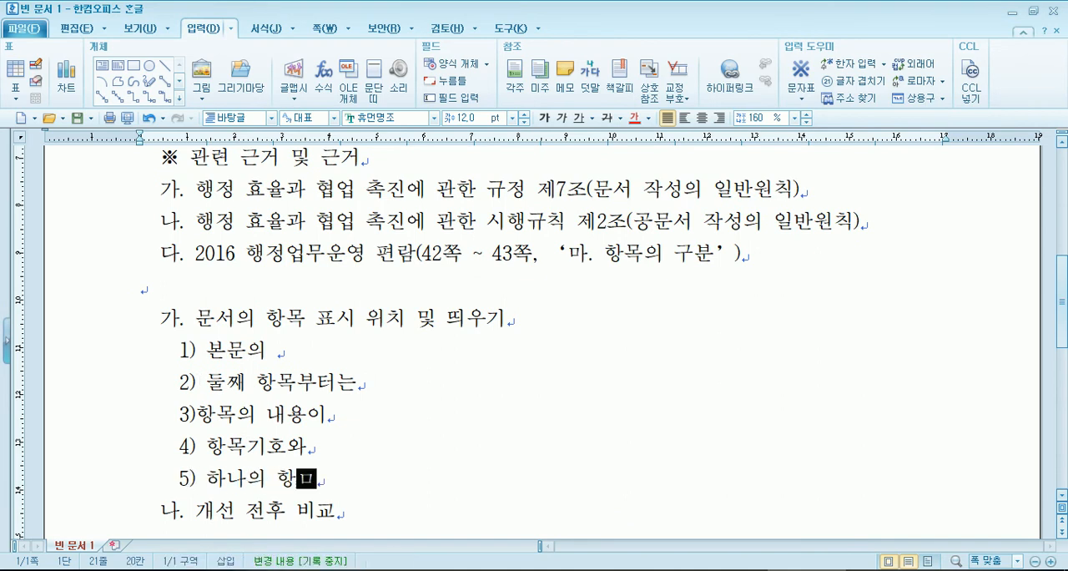
{"action": "type", "text": "ㄴ 경우에는"}
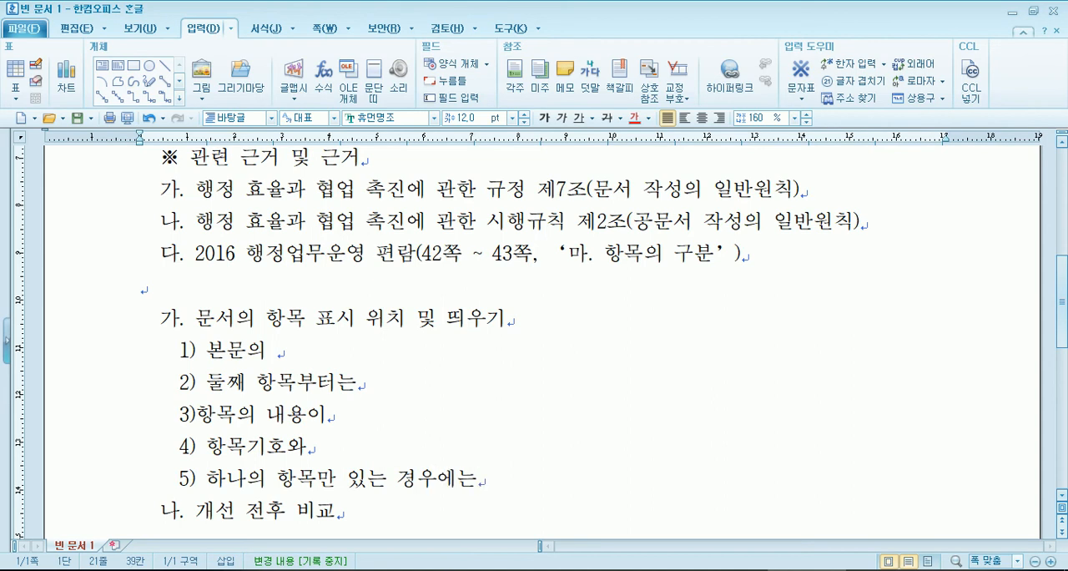
{"action": "scroll", "coordinate": [186, 383], "scroll_direction": "down", "scroll_amount": 3}
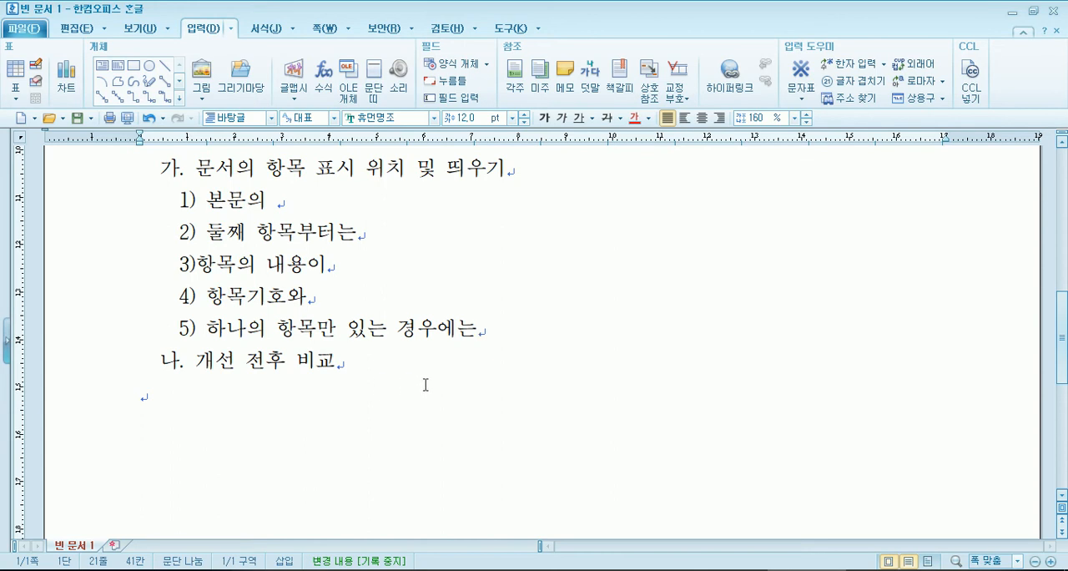
- Review the indent levels of the document's numbered items, from items 1 and 2 down to 가 and 나
{"action": "left_click", "coordinate": [262, 412]}
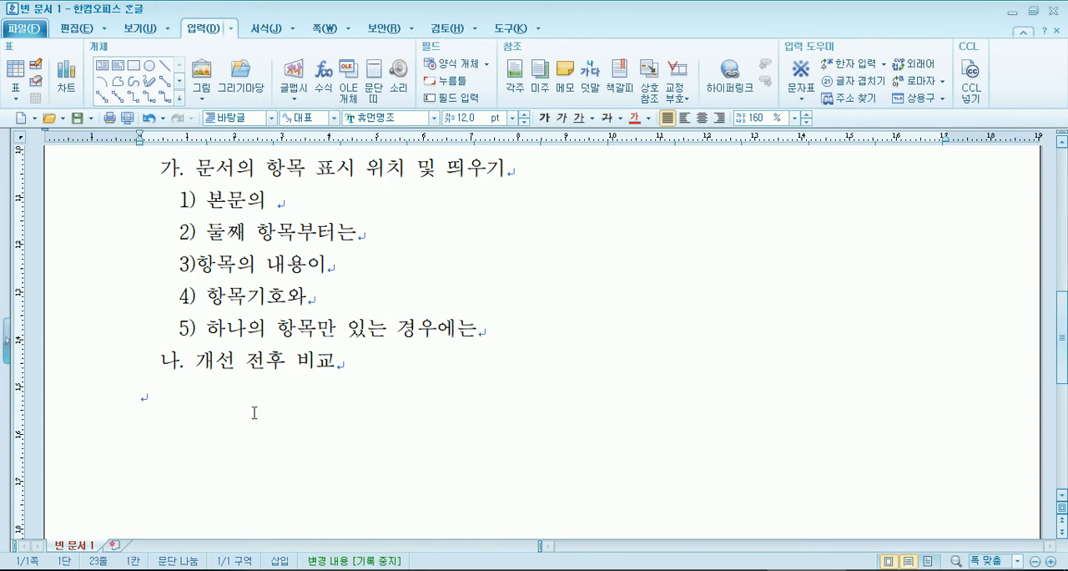
{"action": "scroll", "coordinate": [132, 298], "scroll_direction": "up", "scroll_amount": 5}
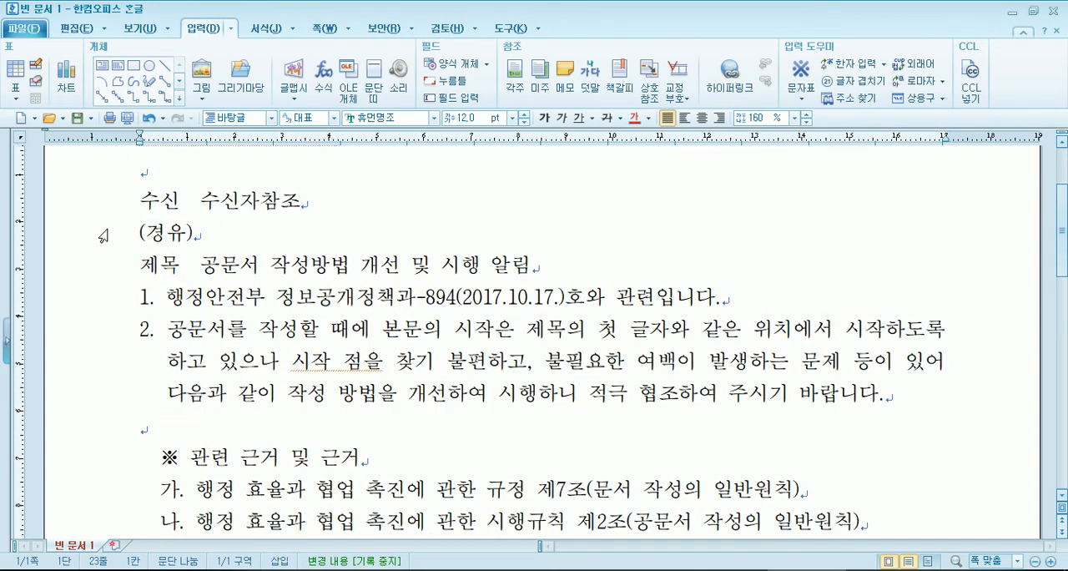
{"action": "left_click_drag", "start_coordinate": [133, 298], "coordinate": [433, 378]}
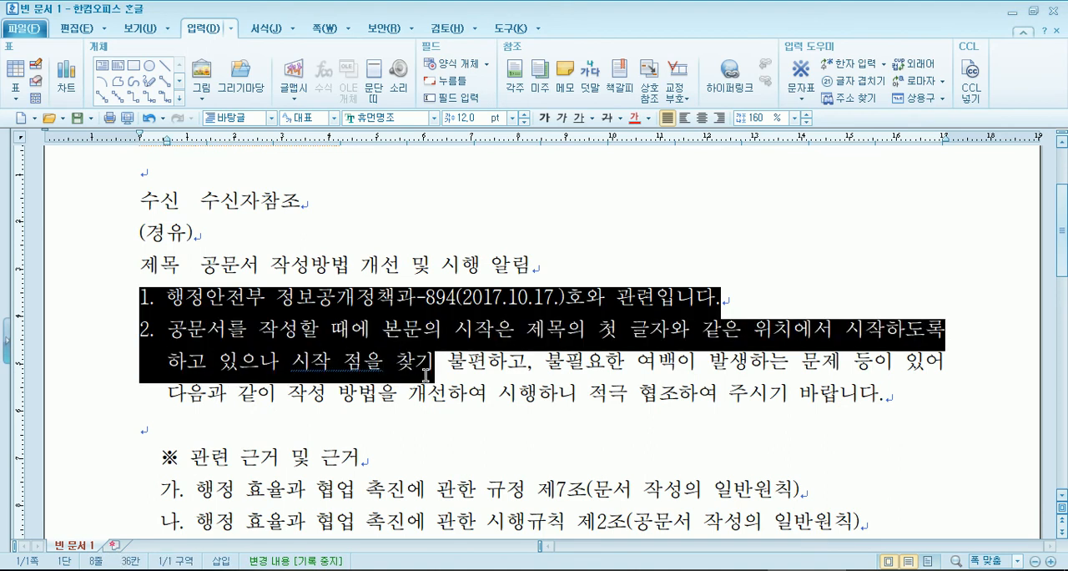
{"action": "left_click", "coordinate": [433, 377]}
{"action": "scroll", "coordinate": [432, 377], "scroll_direction": "down", "scroll_amount": 3}
{"action": "left_click", "coordinate": [121, 329]}
{"action": "left_click_drag", "start_coordinate": [147, 319], "coordinate": [336, 325]}
{"action": "left_click_drag", "start_coordinate": [180, 511], "coordinate": [314, 509]}
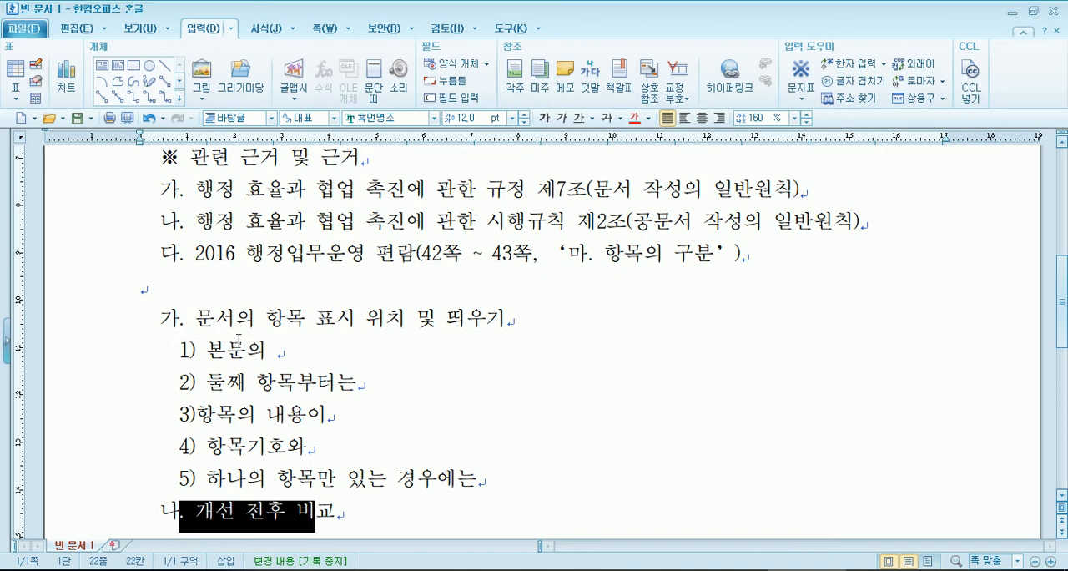
- Insert a space between "3)" and "항목의 내용이" in the third sub-item
{"action": "left_click_drag", "start_coordinate": [180, 351], "coordinate": [267, 464]}
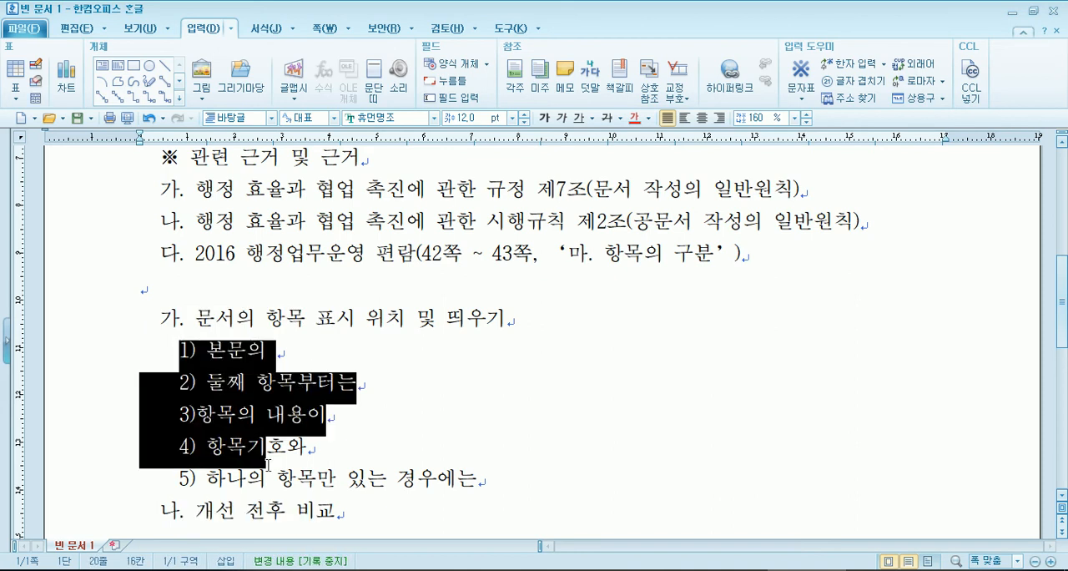
{"action": "left_click", "coordinate": [201, 416]}
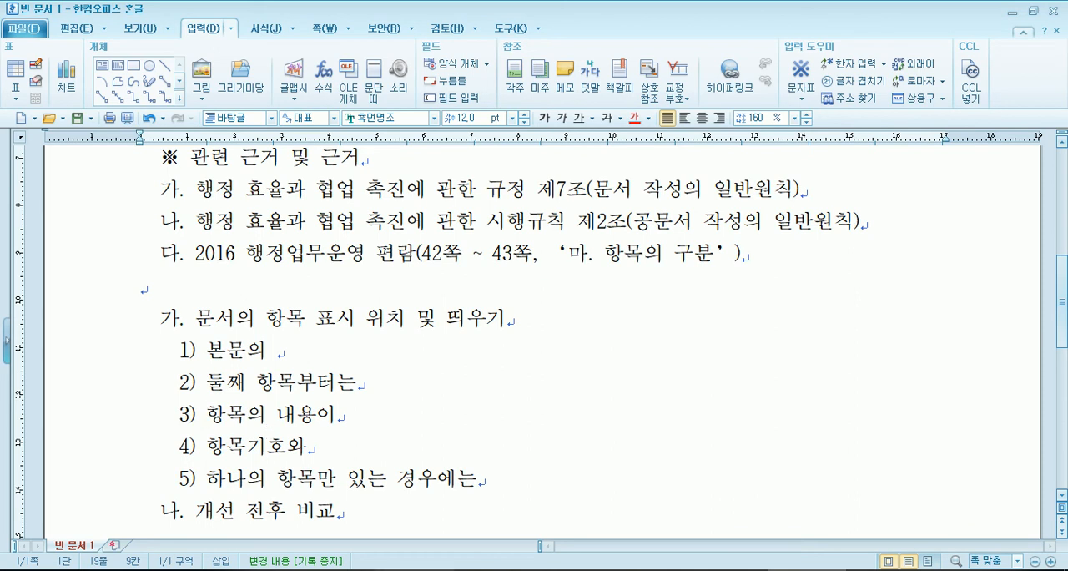
- Switch to the guideline PDF in Adobe Reader and compare the item spacing and alignment in the 개선 전후 비교 table with the document
{"action": "key", "text": "alt+Tab"}
{"action": "scroll", "coordinate": [537, 377], "scroll_direction": "down", "scroll_amount": 8}
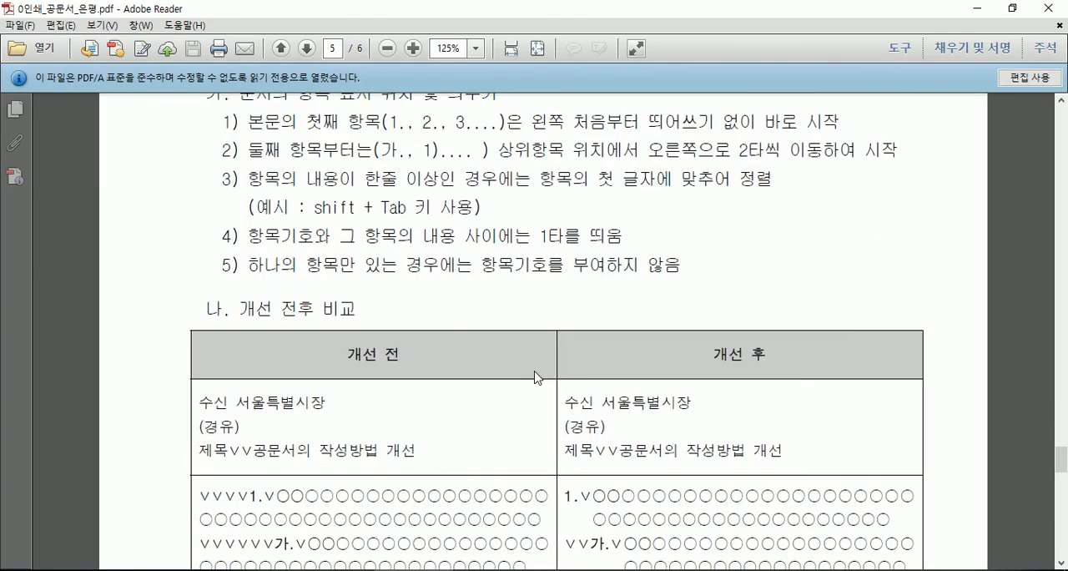
{"action": "scroll", "coordinate": [526, 372], "scroll_direction": "down", "scroll_amount": 3}
{"action": "scroll", "coordinate": [551, 359], "scroll_direction": "down", "scroll_amount": 1}
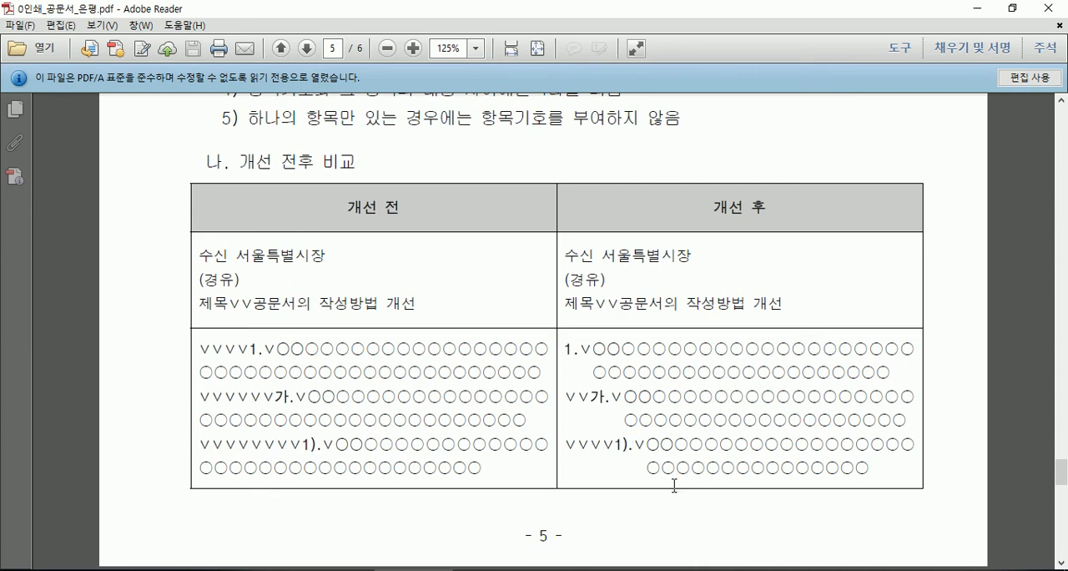
{"action": "key", "text": "alt+Tab"}
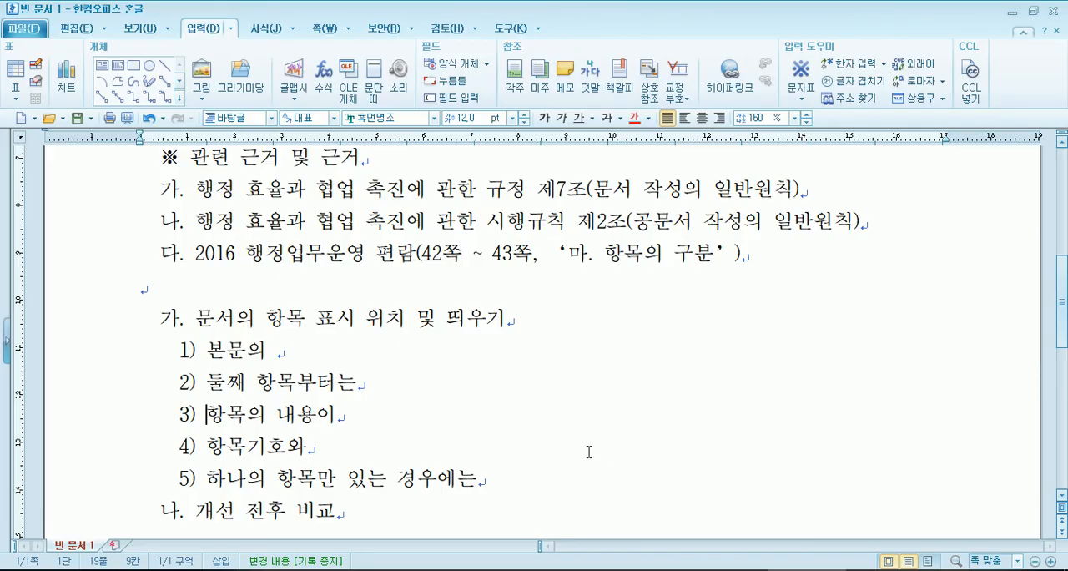
{"action": "key", "text": "alt+Tab"}
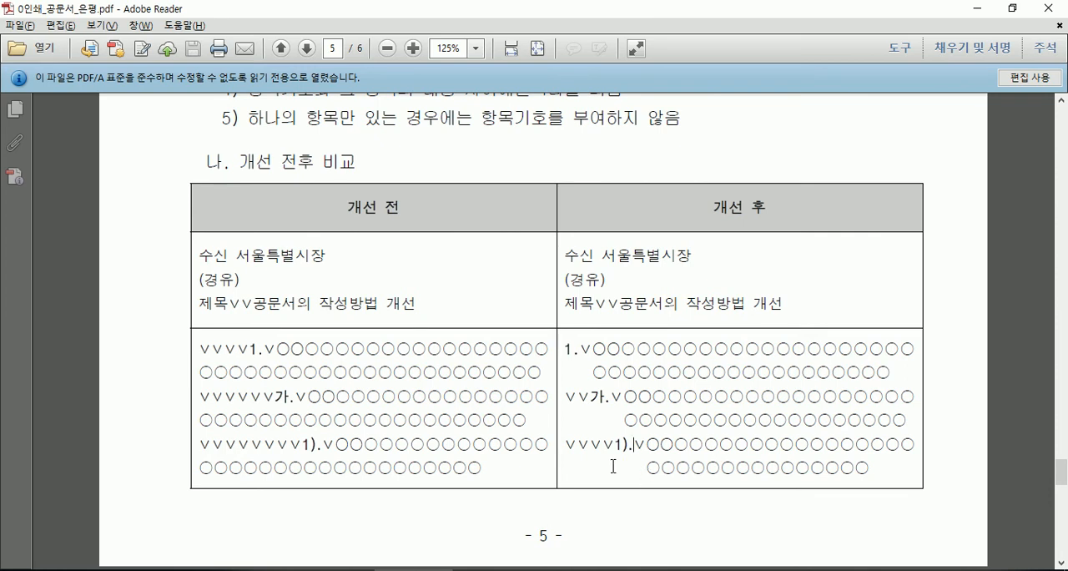
{"action": "left_click", "coordinate": [622, 455]}
{"action": "scroll", "coordinate": [531, 360], "scroll_direction": "down", "scroll_amount": 3}
{"action": "scroll", "coordinate": [531, 361], "scroll_direction": "up", "scroll_amount": 3}
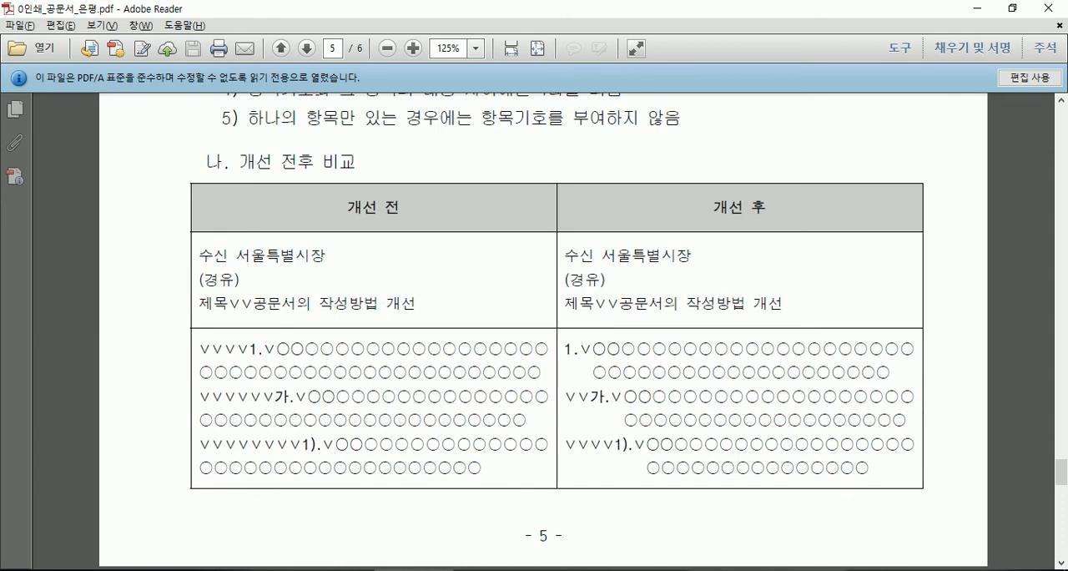
- Switch back to the document in 한글 and examine how the numbered items align with the 제목 line
{"action": "left_click", "coordinate": [807, 570]}
{"action": "scroll", "coordinate": [231, 261], "scroll_direction": "up", "scroll_amount": 4}
{"action": "scroll", "coordinate": [228, 258], "scroll_direction": "up", "scroll_amount": 1}
{"action": "left_click_drag", "start_coordinate": [140, 418], "coordinate": [532, 434]}
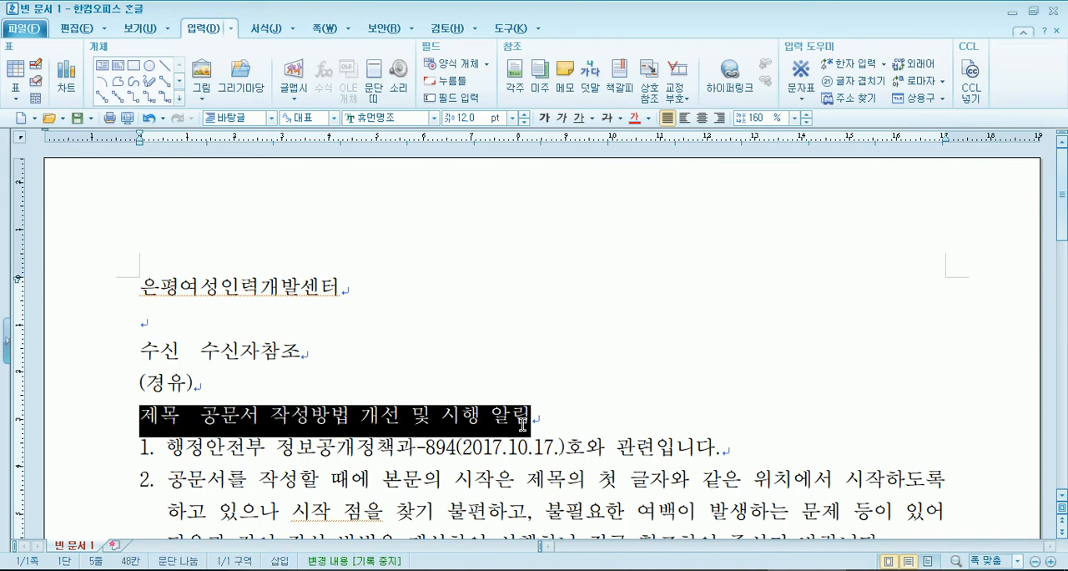
{"action": "left_click", "coordinate": [547, 413]}
{"action": "scroll", "coordinate": [190, 368], "scroll_direction": "down", "scroll_amount": 1}
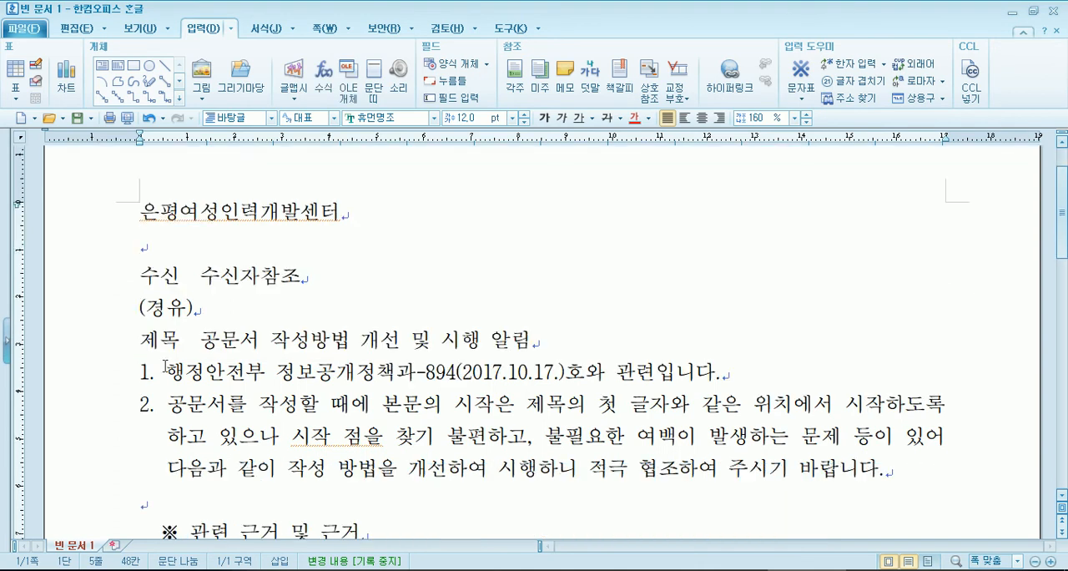
{"action": "left_click_drag", "start_coordinate": [140, 342], "coordinate": [550, 341]}
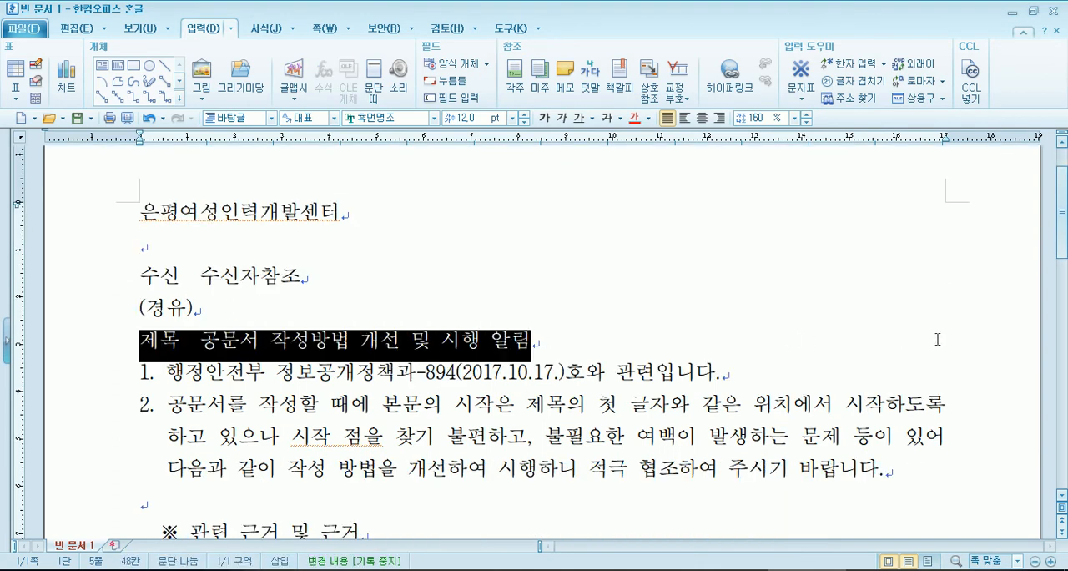
{"action": "left_click", "coordinate": [601, 342]}
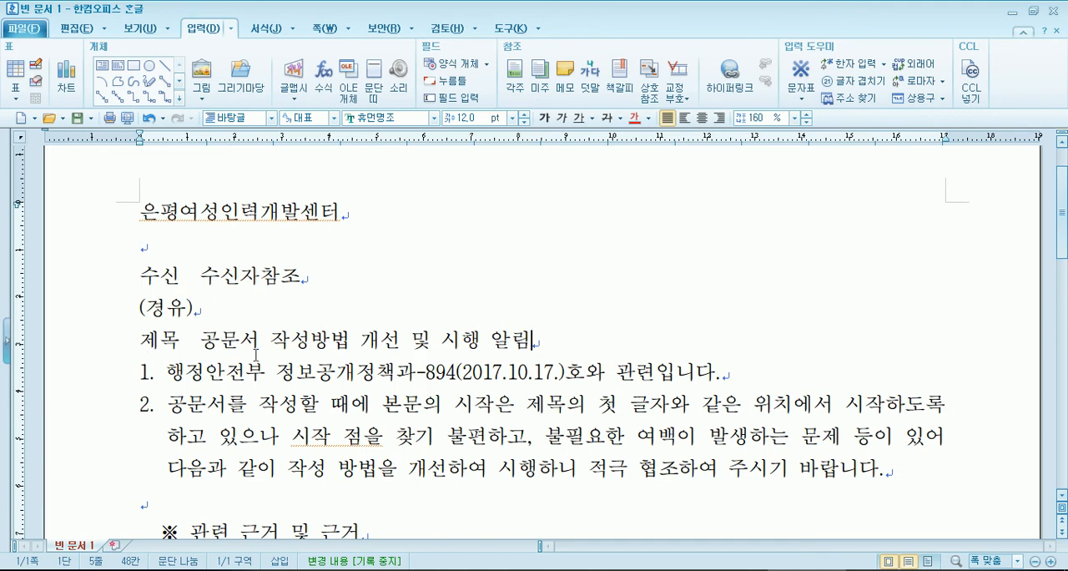
{"action": "left_click_drag", "start_coordinate": [140, 342], "coordinate": [543, 343]}
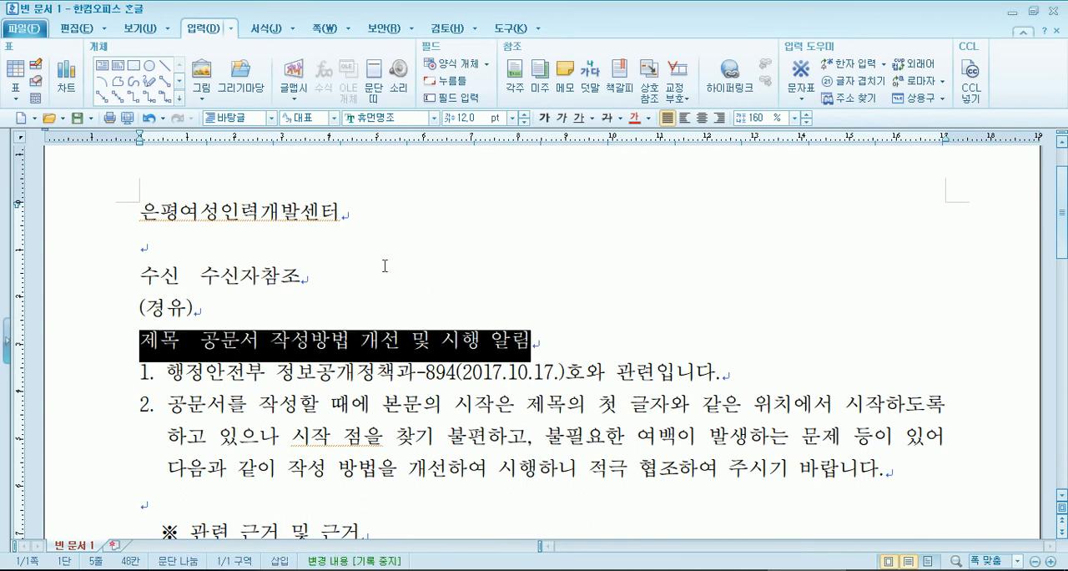
{"action": "scroll", "coordinate": [385, 265], "scroll_direction": "down", "scroll_amount": 2}
{"action": "left_click", "coordinate": [324, 274]}
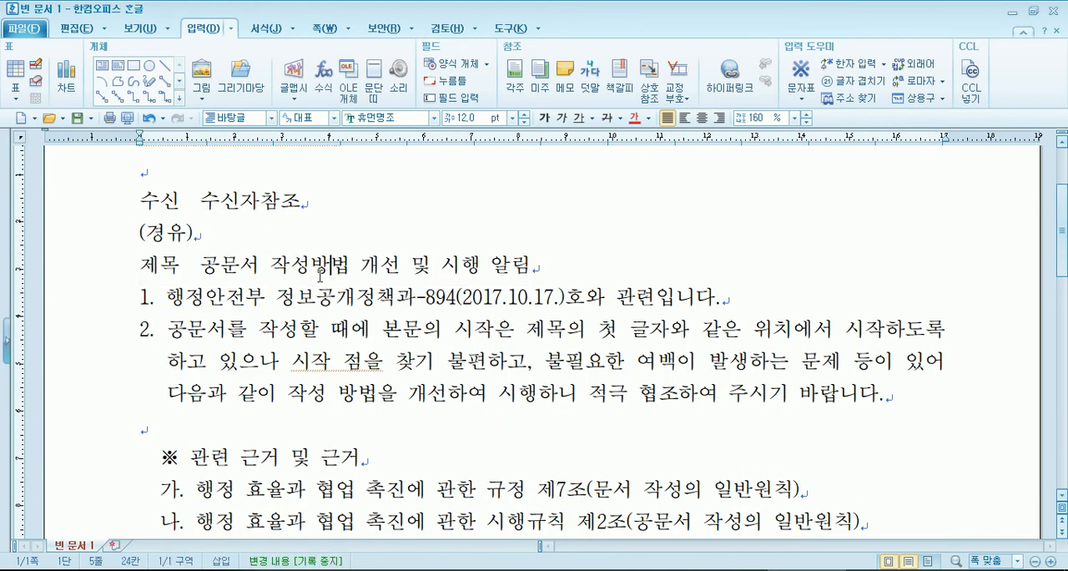
{"action": "mouse_move", "coordinate": [140, 266]}
{"action": "left_mouse_down"}
{"action": "mouse_move", "coordinate": [567, 272]}
{"action": "mouse_move", "coordinate": [140, 265]}
{"action": "left_mouse_up"}
{"action": "left_click", "coordinate": [677, 271]}
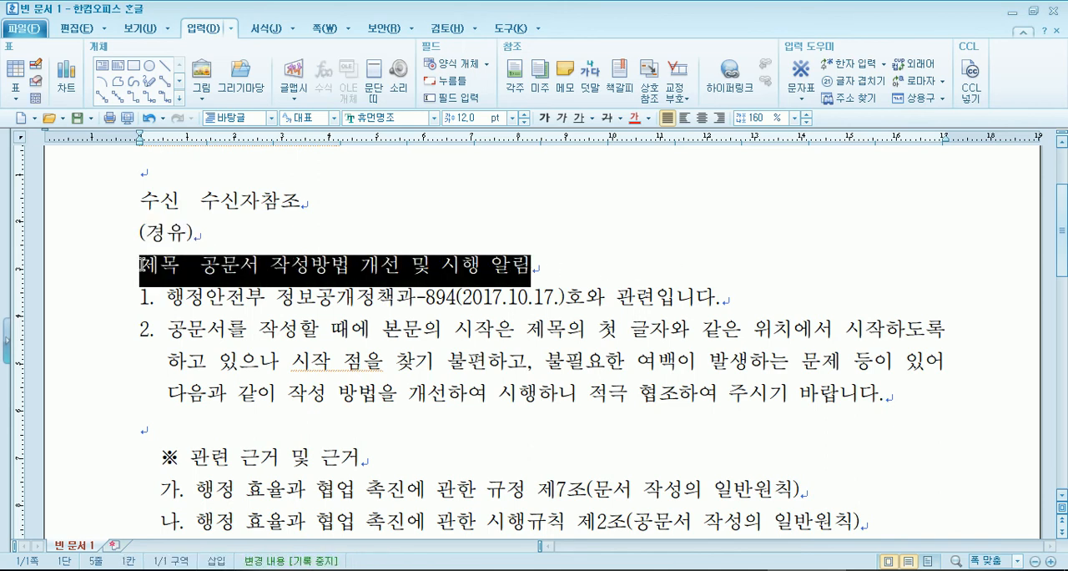
{"action": "left_click_drag", "start_coordinate": [164, 267], "coordinate": [472, 267]}
{"action": "left_click_drag", "start_coordinate": [141, 267], "coordinate": [441, 267]}
{"action": "left_click_drag", "start_coordinate": [154, 271], "coordinate": [618, 367]}
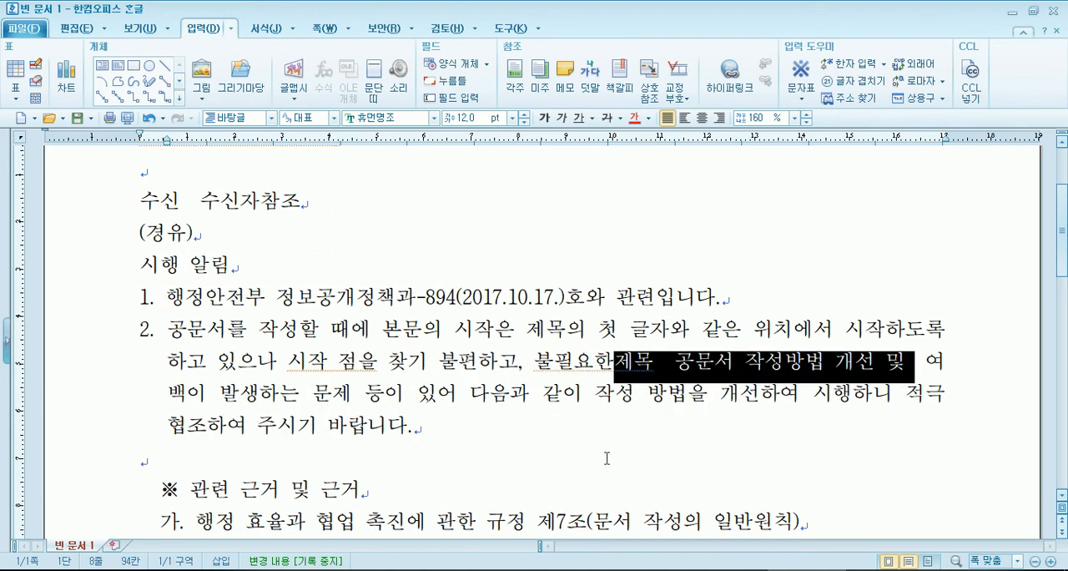
{"action": "left_click", "coordinate": [147, 117]}
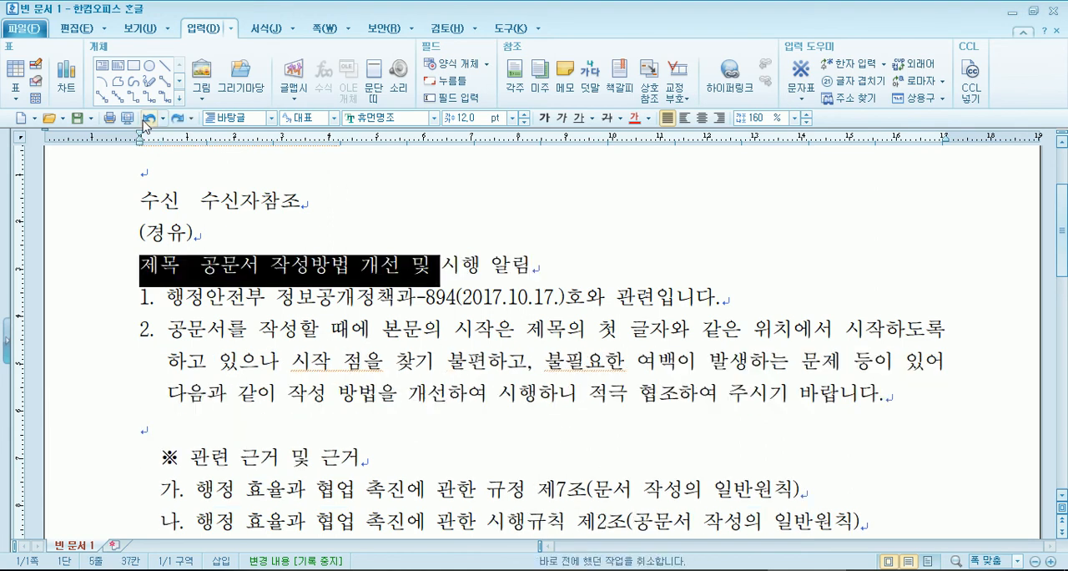
- Underline the whole title line 제목 공문서 작성방법 개선 및 시행 알림 and extend the underline to the right margin with trailing spaces
{"action": "left_click", "coordinate": [309, 187]}
{"action": "left_click_drag", "start_coordinate": [142, 302], "coordinate": [529, 304]}
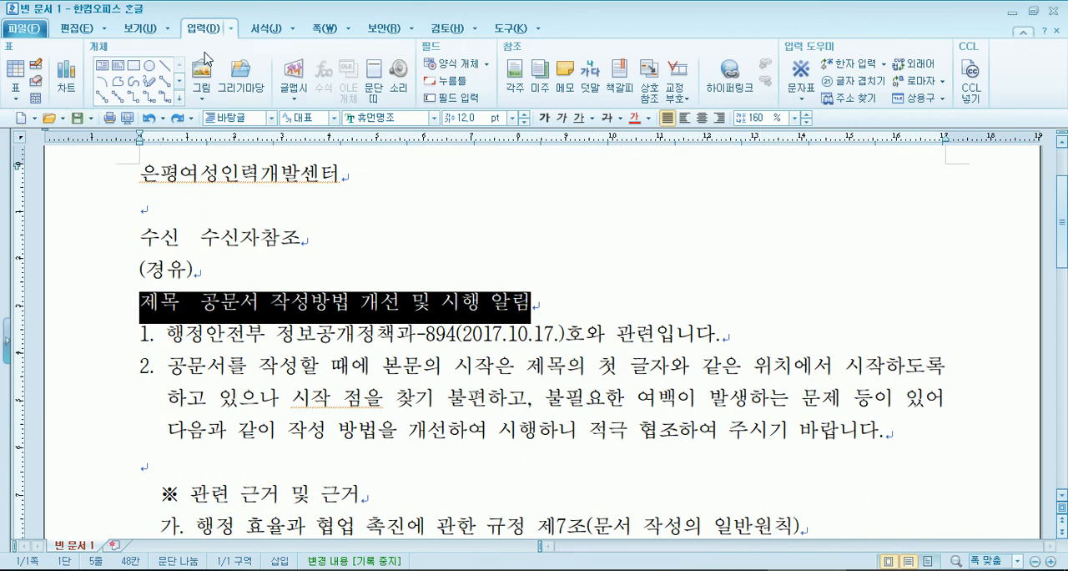
{"action": "left_click", "coordinate": [257, 30]}
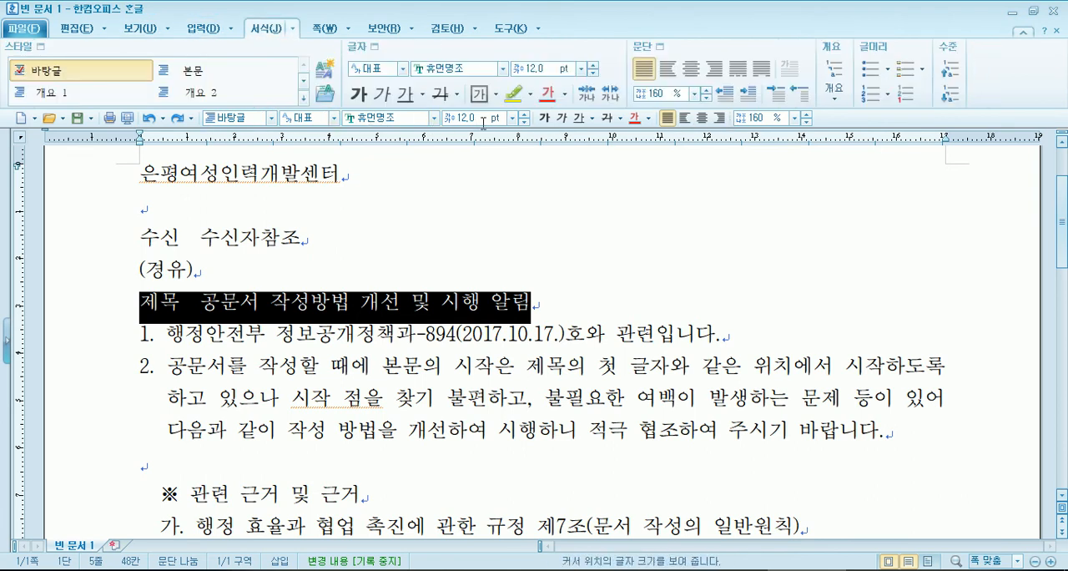
{"action": "left_click", "coordinate": [578, 120]}
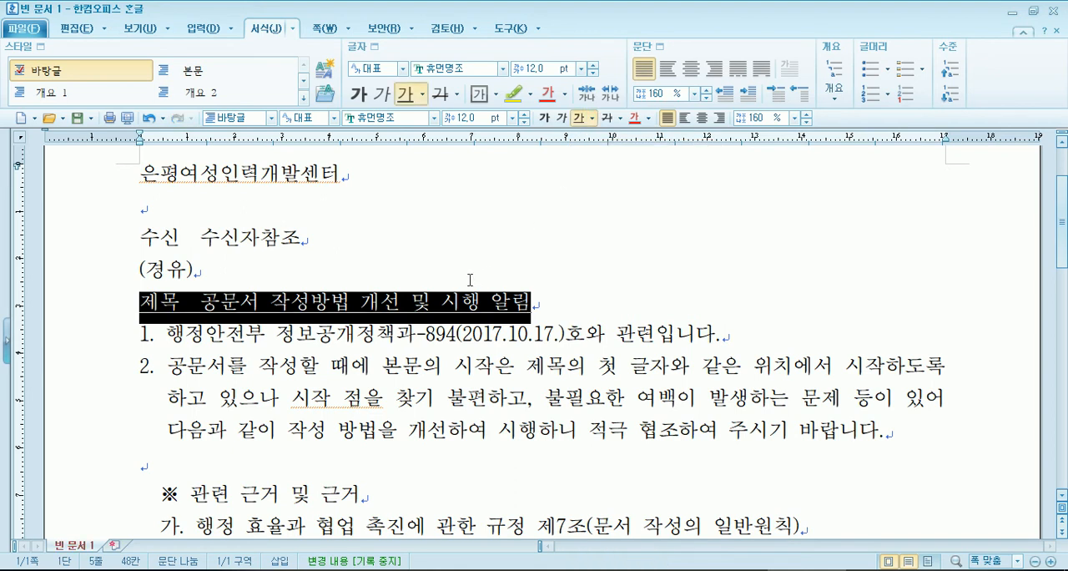
{"action": "left_click", "coordinate": [575, 121]}
{"action": "left_click", "coordinate": [575, 121]}
{"action": "key", "text": "Escape"}
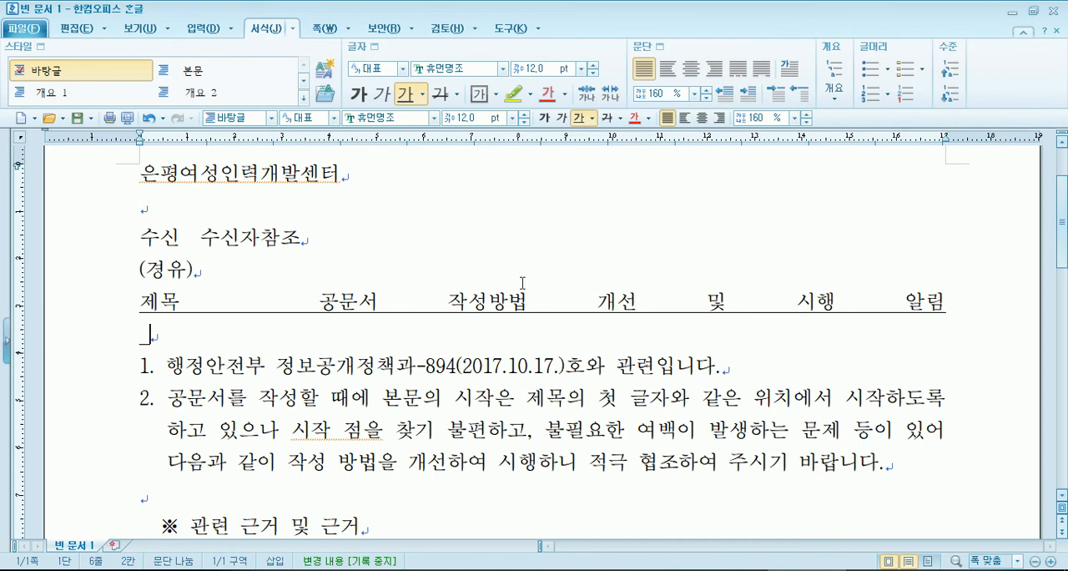
{"action": "key", "text": "BackSpace"}
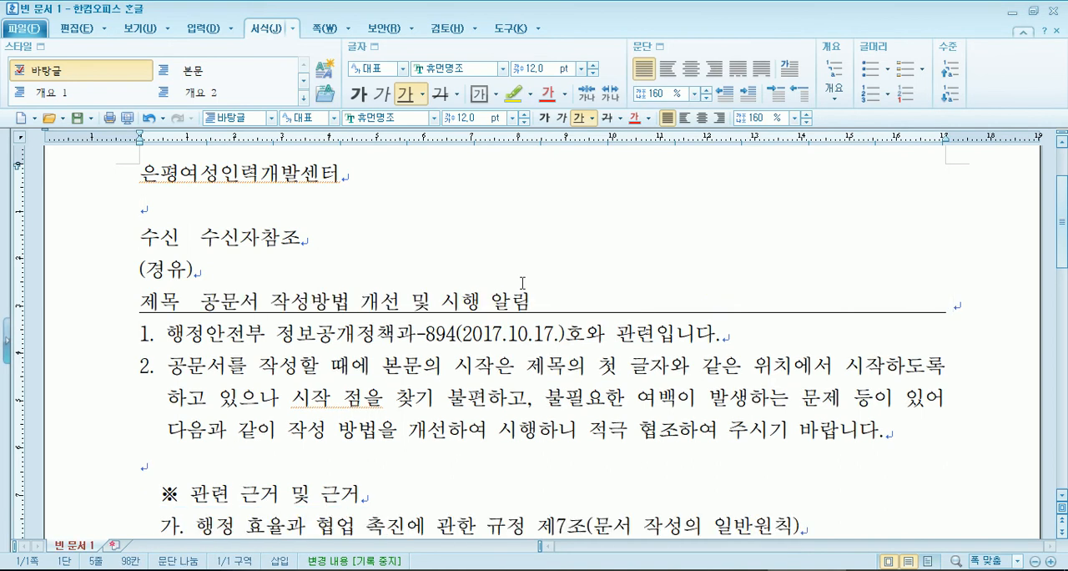
- Delete the underlined spaces after the title, and rebuild the underline out to the right margin
{"action": "left_click_drag", "start_coordinate": [532, 305], "coordinate": [953, 312]}
{"action": "key", "text": "Delete"}
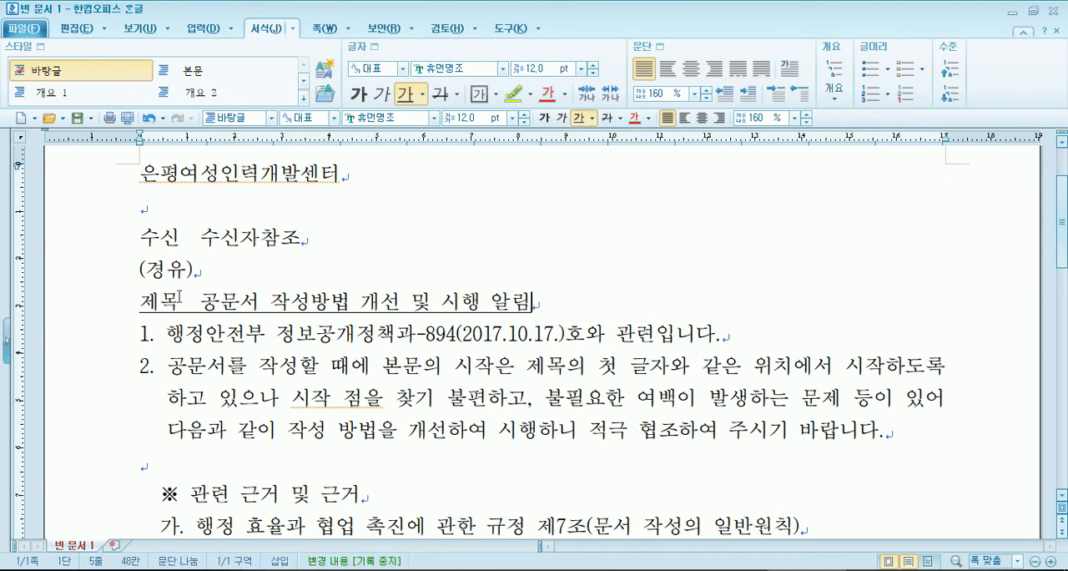
{"action": "left_click_drag", "start_coordinate": [139, 301], "coordinate": [535, 305]}
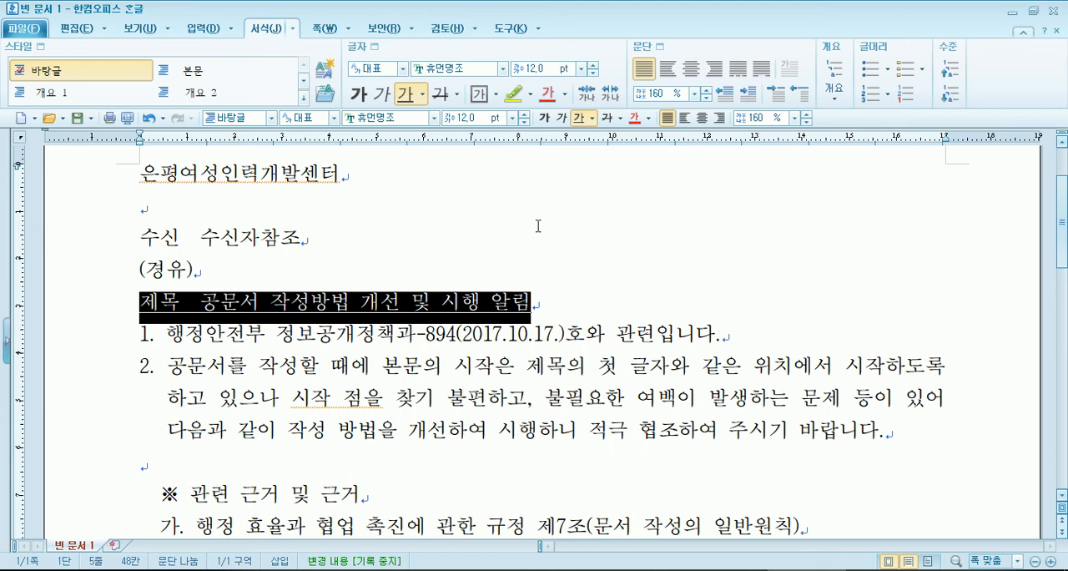
{"action": "left_click", "coordinate": [578, 118]}
{"action": "left_click", "coordinate": [550, 313]}
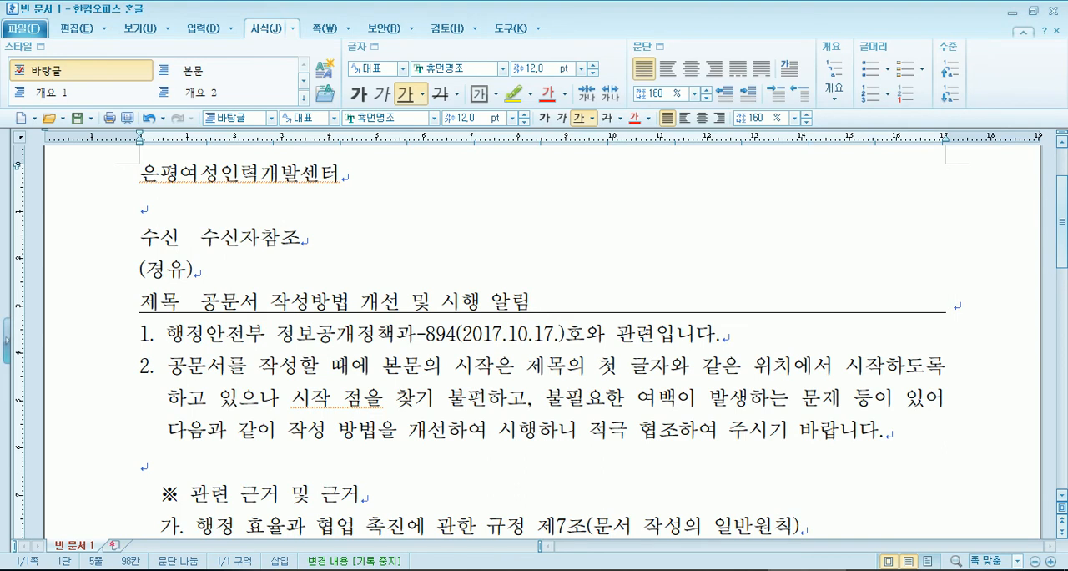
{"action": "key", "text": "Return"}
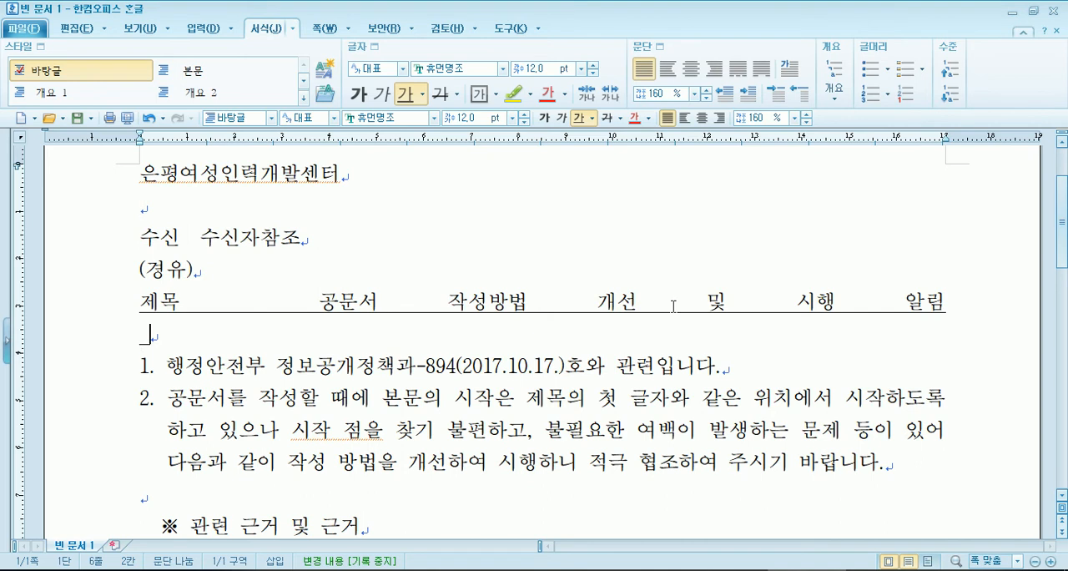
{"action": "key", "text": "BackSpace"}
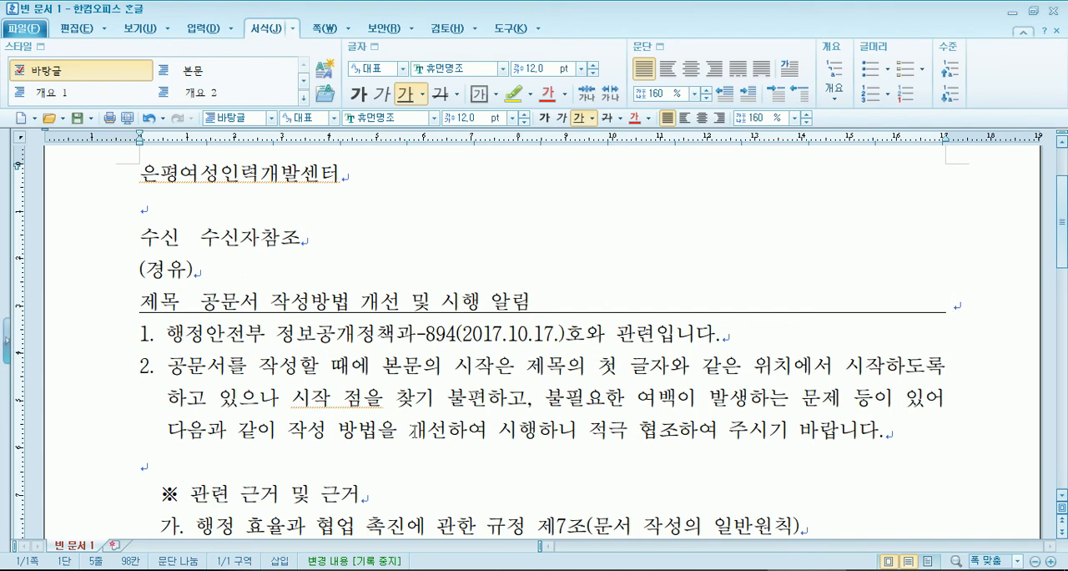
{"action": "key", "text": "Home"}
{"action": "left_click_drag", "start_coordinate": [134, 301], "coordinate": [966, 307]}
{"action": "left_click", "coordinate": [654, 343]}
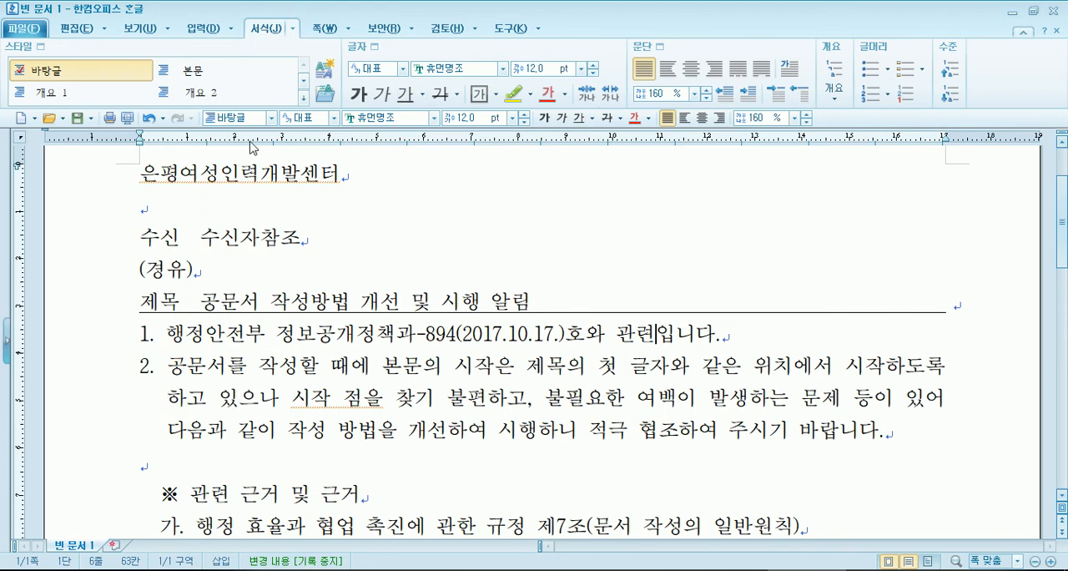
- Try a drawn horizontal line about 171 mm long beneath the title, moving it above the 수신 line
{"action": "left_click", "coordinate": [204, 32]}
{"action": "left_click", "coordinate": [165, 65]}
{"action": "left_click_drag", "start_coordinate": [141, 318], "coordinate": [952, 319]}
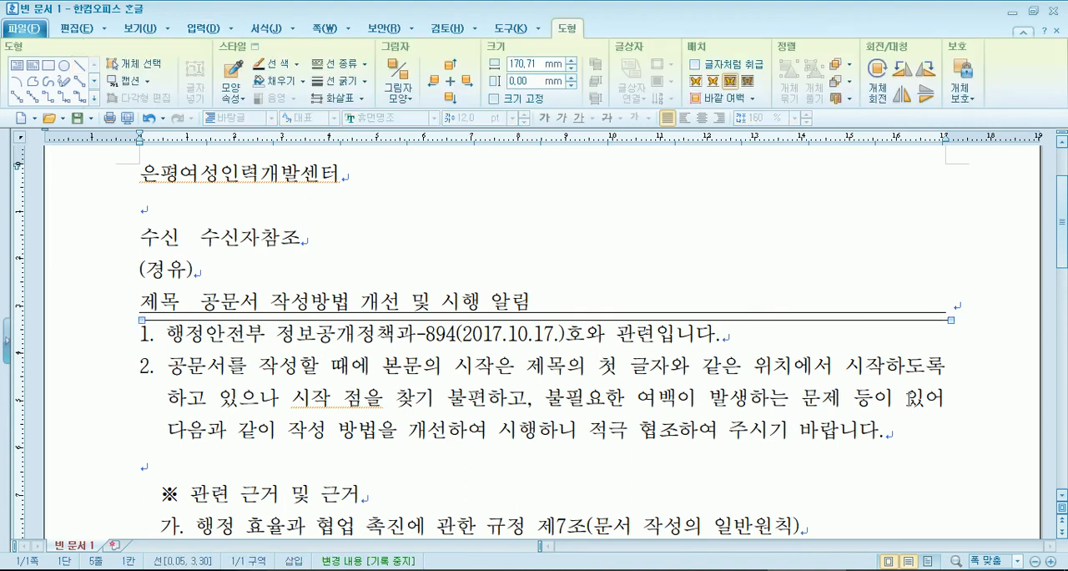
{"action": "left_click_drag", "start_coordinate": [602, 321], "coordinate": [602, 216]}
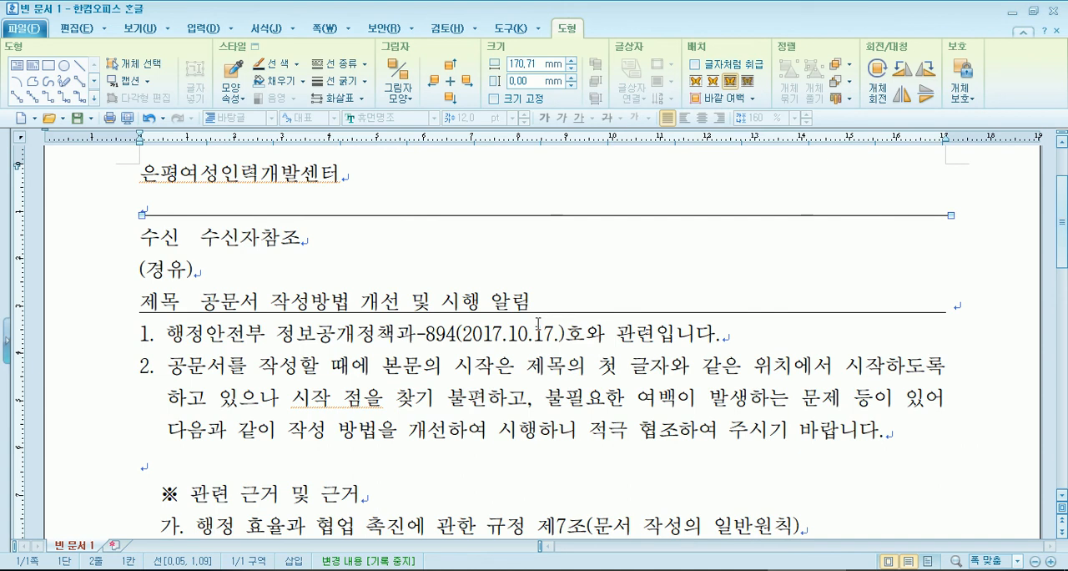
{"action": "key", "text": "Escape"}
{"action": "left_click", "coordinate": [632, 338]}
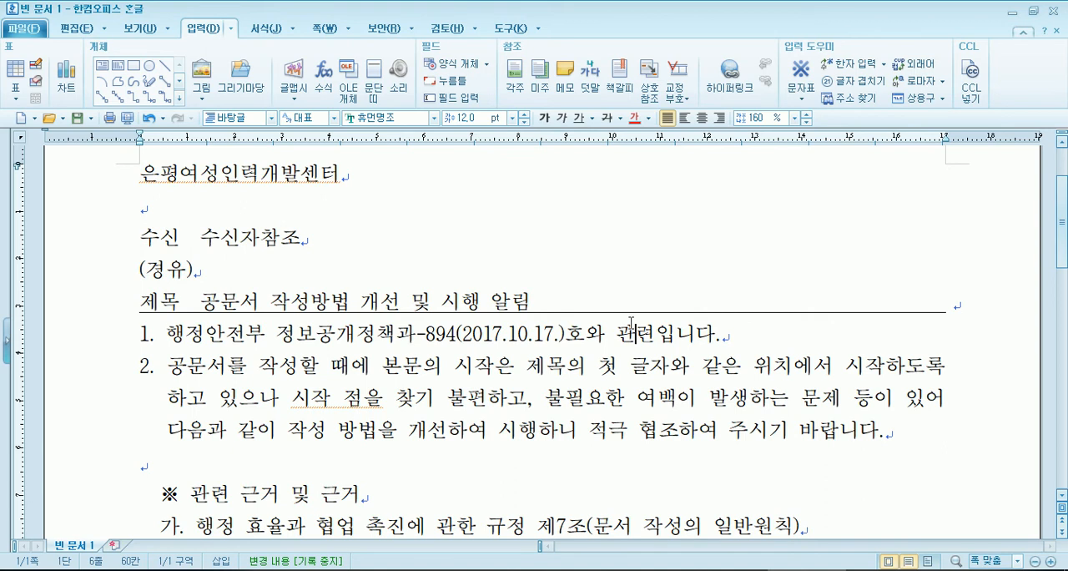
- Add the indented item "다. 시행일 : 2017. 11. 1." below the item 나. 개선 전후 비교
{"action": "scroll", "coordinate": [501, 342], "scroll_direction": "down", "scroll_amount": 6}
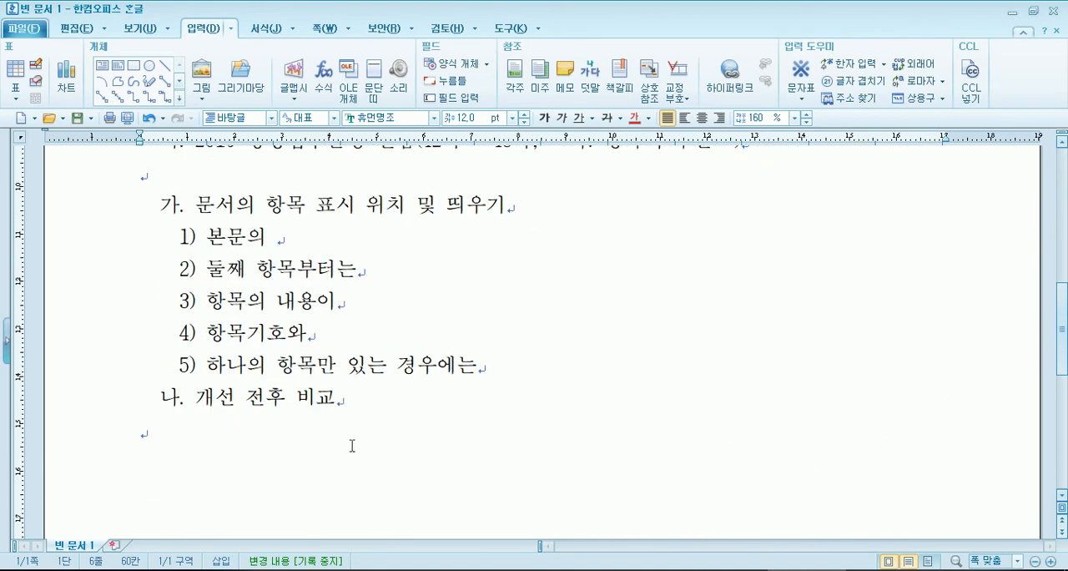
{"action": "left_click", "coordinate": [354, 444]}
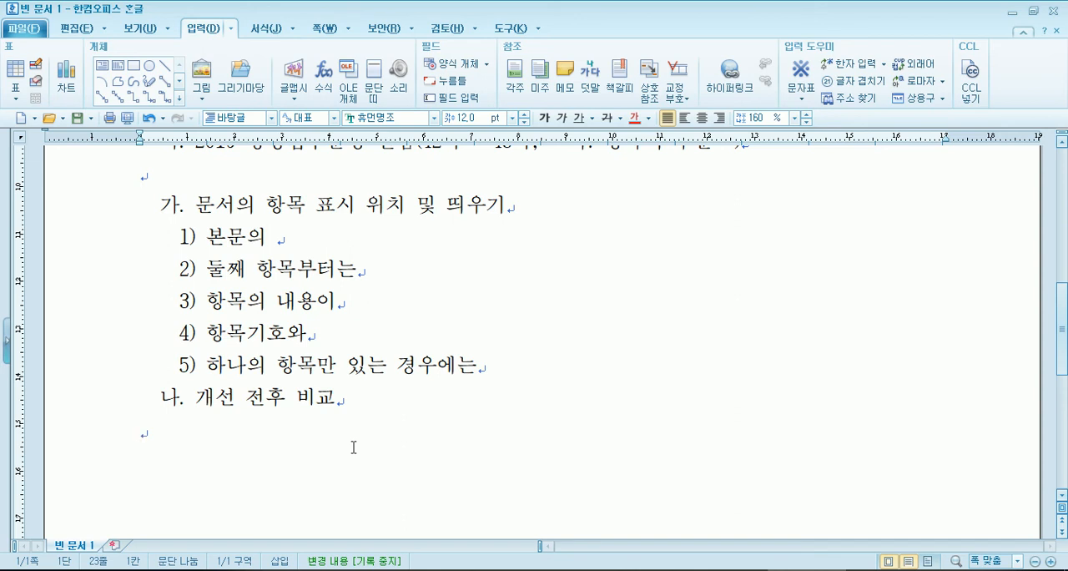
{"action": "key", "text": "BackSpace"}
{"action": "type", "text": "다. 시행일 : "}
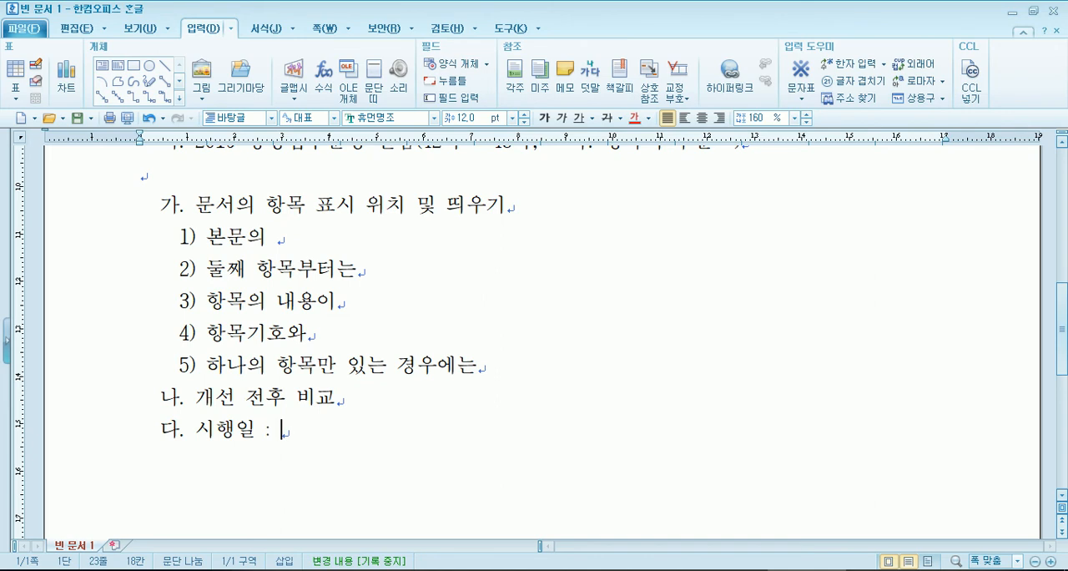
{"action": "type", "text": "2017. 1"}
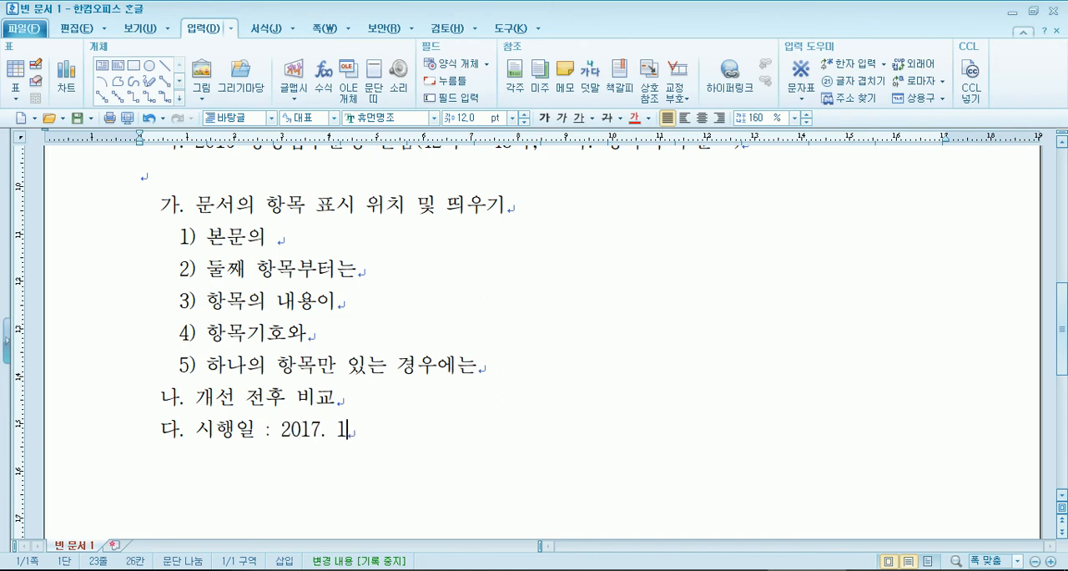
{"action": "type", "text": "1. 1."}
{"action": "key", "text": "Return"}
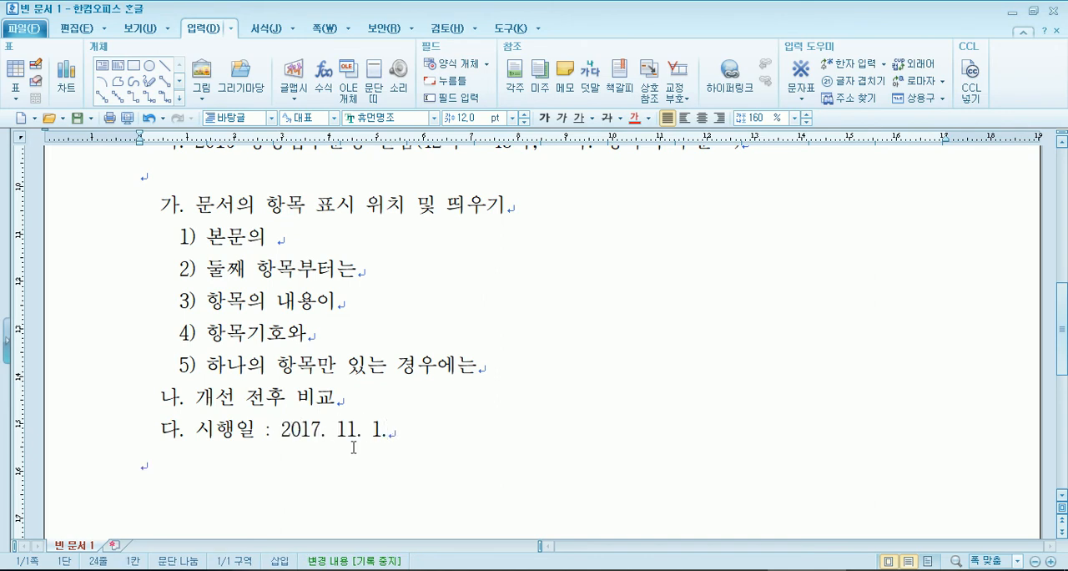
- Add the indented item "라. 본부, 사업소, 자치구에서는" below the 시행일 item
{"action": "type", "text": "라."}
{"action": "key", "text": "Home"}
{"action": "key", "text": "End"}
{"action": "type", "text": "ㅂ"}
{"action": "type", "text": "ㅗㄴㅂㅜ"}
{"action": "type", "text": ", 사업소,"}
{"action": "type", "text": " 자치구에서느"}
{"action": "type", "text": "ㄴ"}
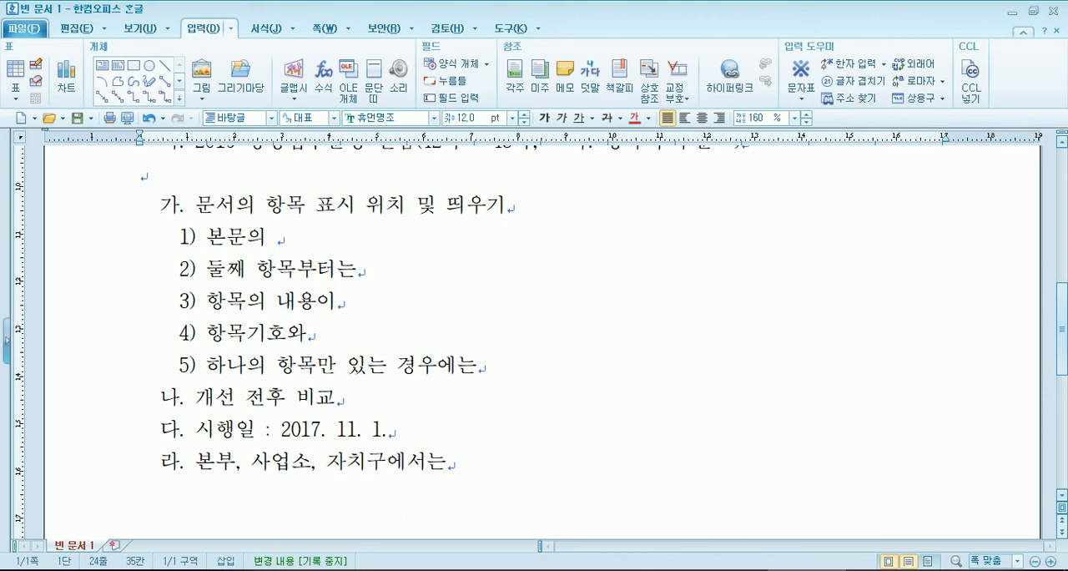
{"action": "key", "text": "Return"}
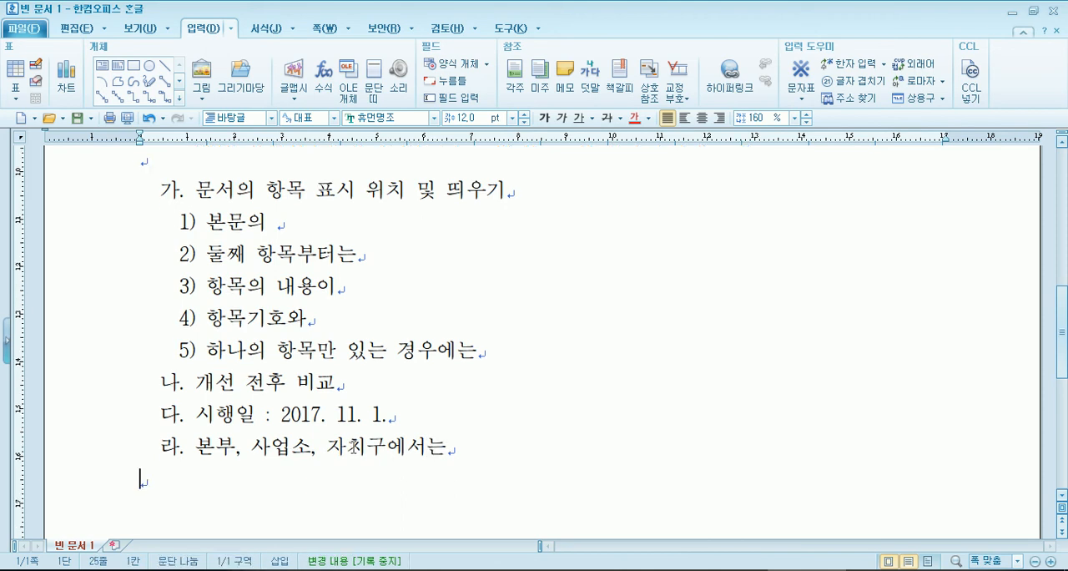
- Leave an empty line below item 라 and add the attachment line "붙임 :문서의 작성방법 개선안(편람 수정 내용 등) 1부"
{"action": "key", "text": "Return"}
{"action": "type", "text": "붙이"}
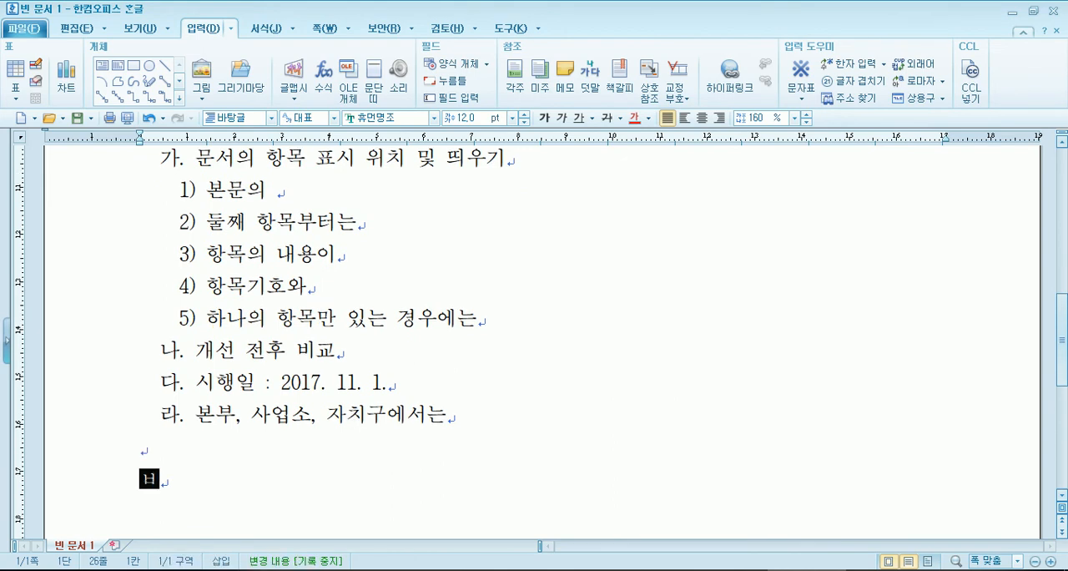
{"action": "type", "text": "ㅁ :문서의 작성방"}
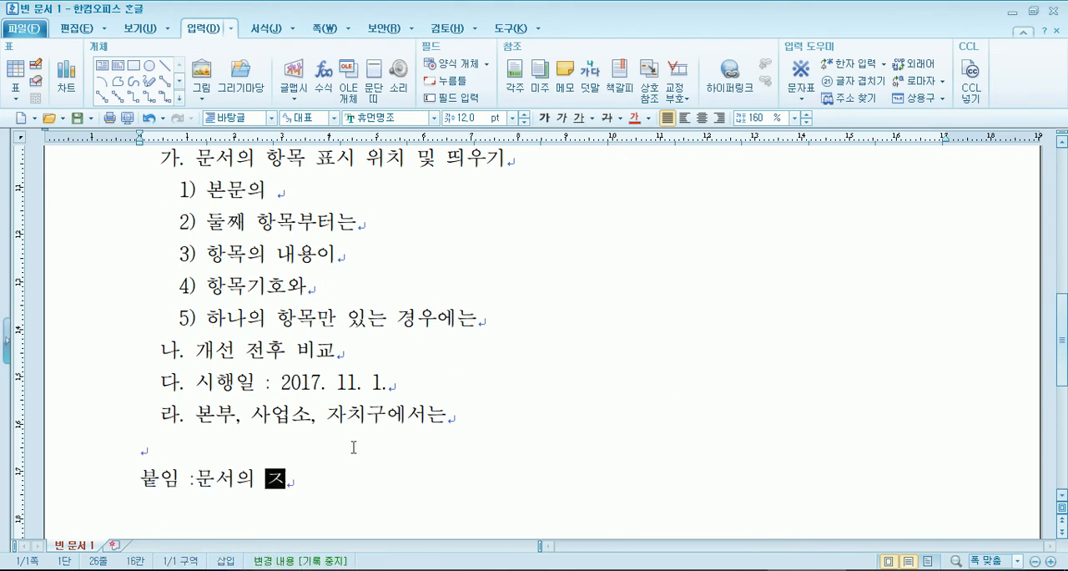
{"action": "type", "text": "법 개선"}
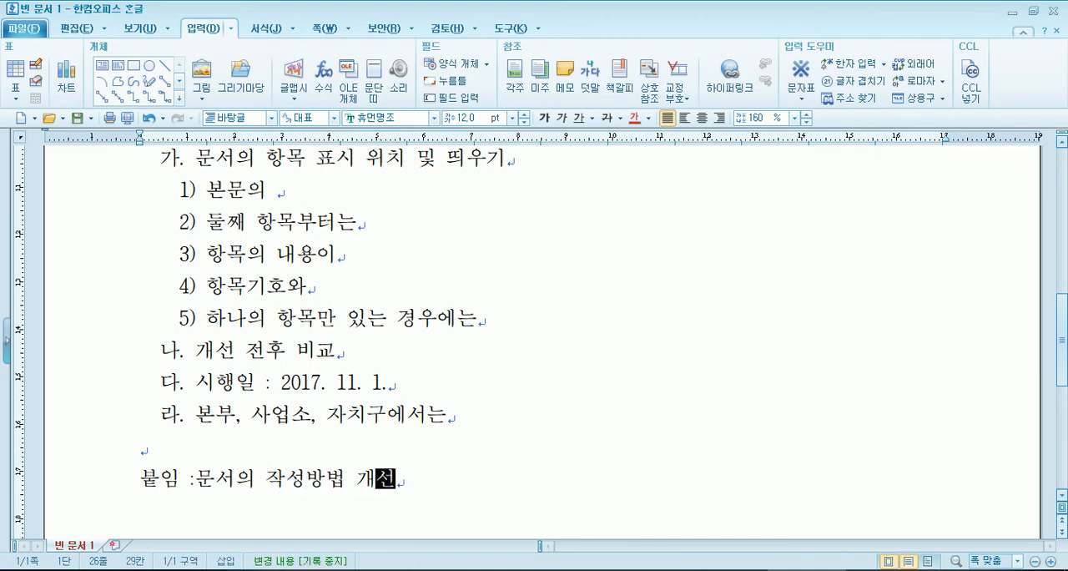
{"action": "type", "text": "안(편람 수정 내요"}
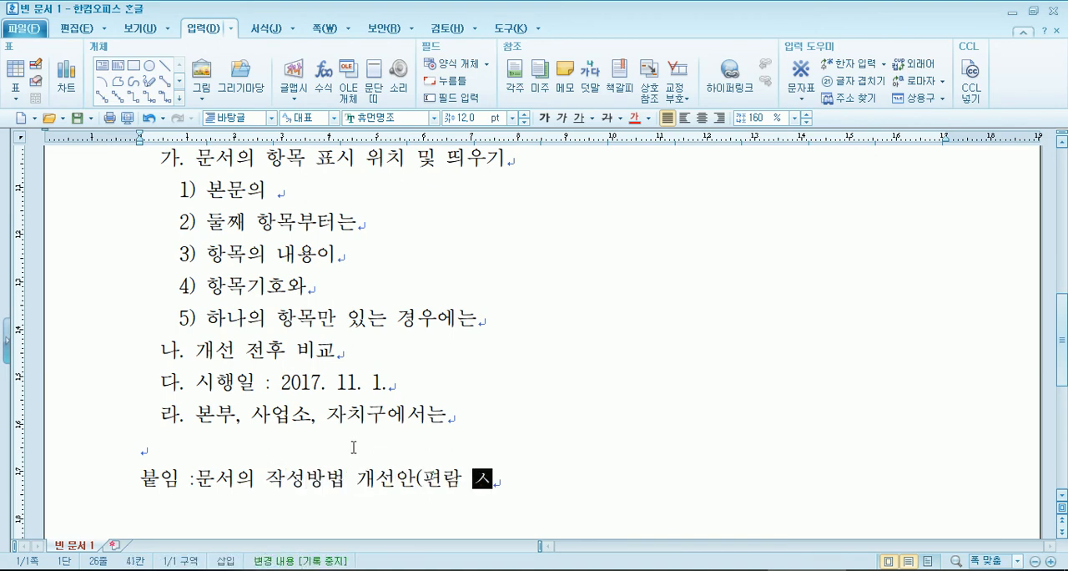
{"action": "type", "text": "용 등"}
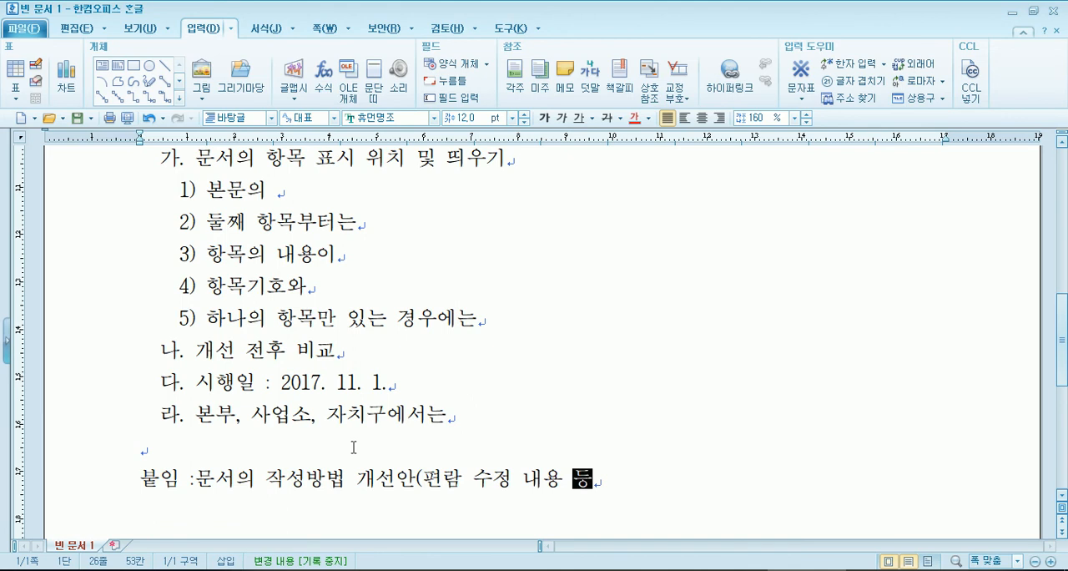
{"action": "type", "text": ") 1부.  "}
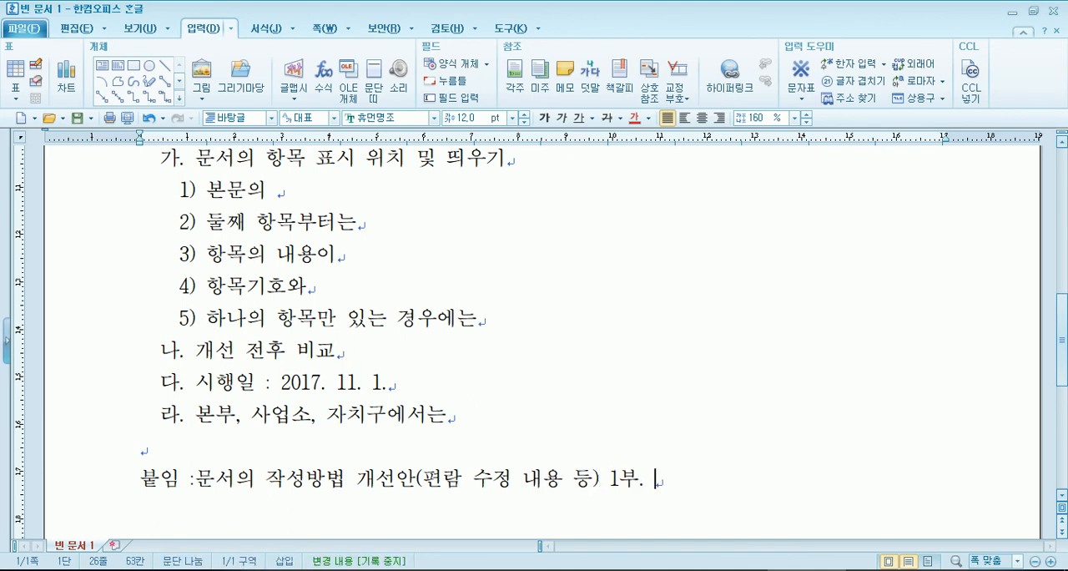
{"action": "type", "text": "끄<"}
- End the attachment line with a period, two spaces and "끝.", and start a new line below it
{"action": "key", "text": "BackSpace"}
{"action": "key", "text": "BackSpace"}
{"action": "type", "text": "R,x"}
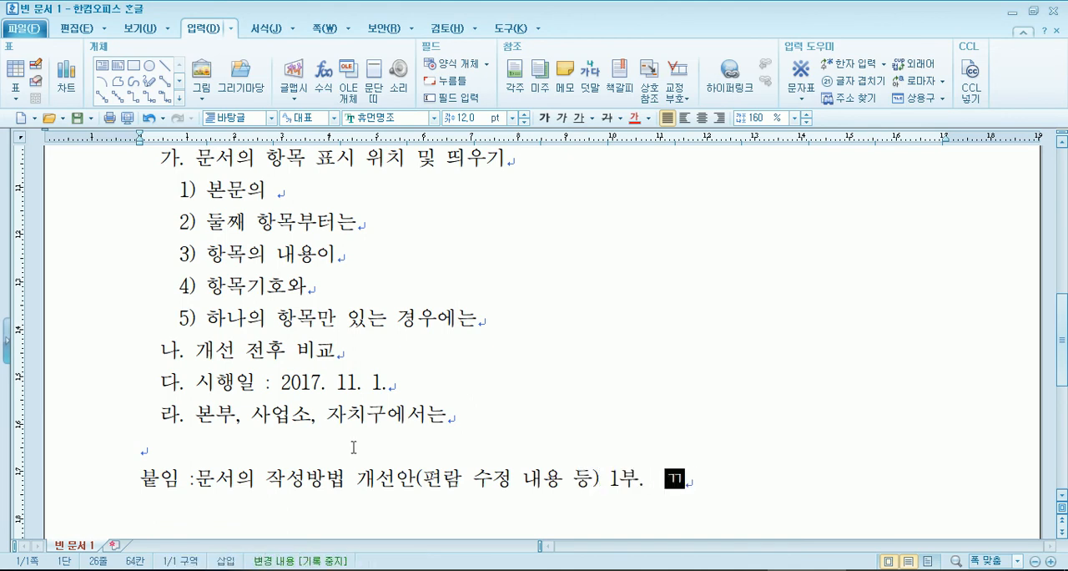
{"action": "key", "text": "BackSpace"}
{"action": "key", "text": "BackSpace"}
{"action": "key", "text": "BackSpace"}
{"action": "type", "text": "끝."}
{"action": "key", "text": "Return"}
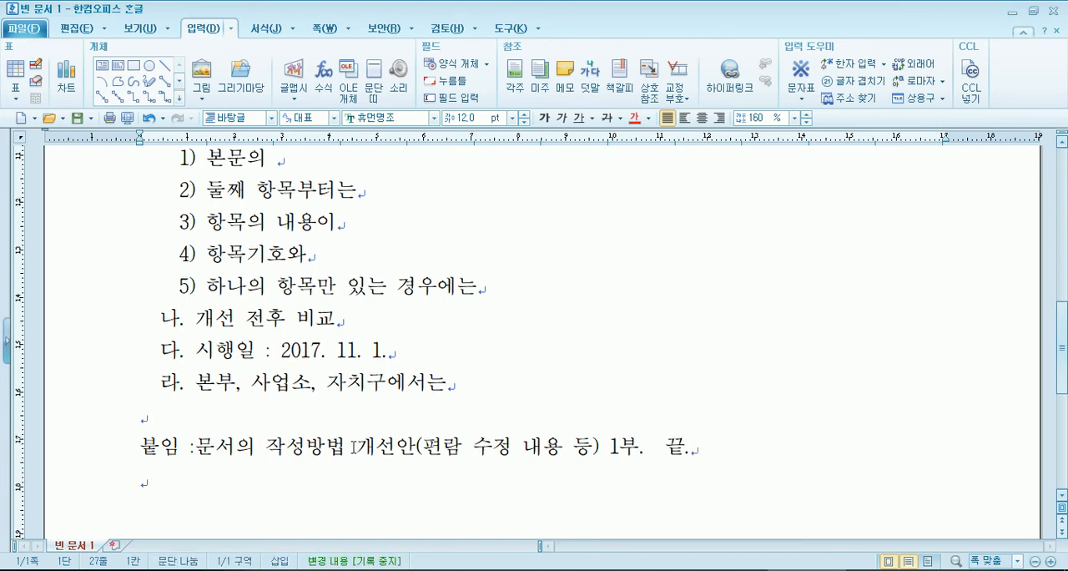
- Switch to the sample 0인쇄_공문서_은평.pdf in Adobe Reader and examine how items 다, 라 and the 붙임 line are aligned and closed
{"action": "key", "text": "alt+Tab"}
{"action": "scroll", "coordinate": [492, 421], "scroll_direction": "down", "scroll_amount": 5}
{"action": "scroll", "coordinate": [468, 392], "scroll_direction": "down", "scroll_amount": 2}
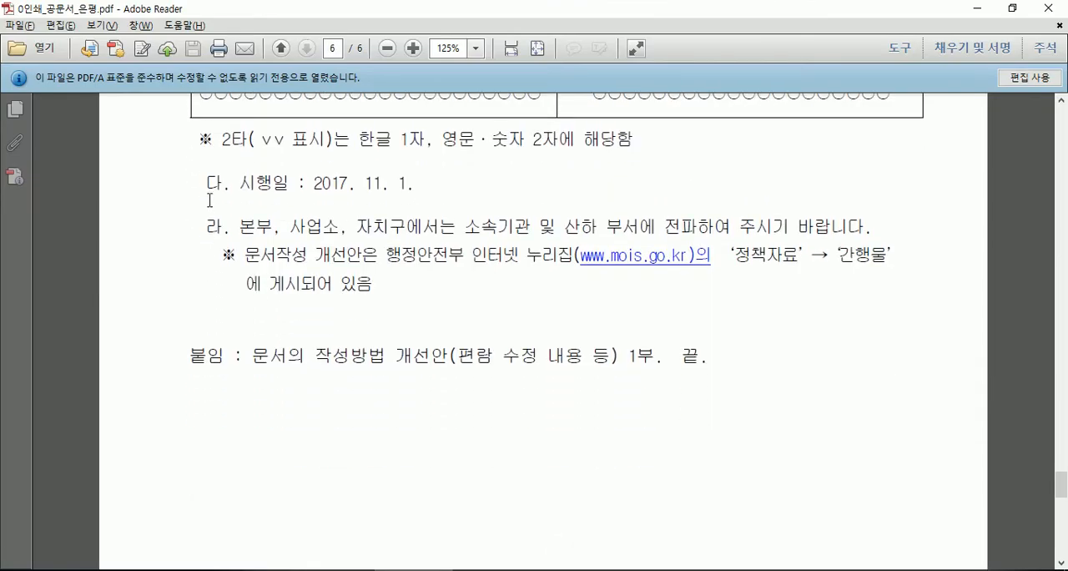
{"action": "left_click", "coordinate": [210, 226]}
{"action": "left_click", "coordinate": [185, 361]}
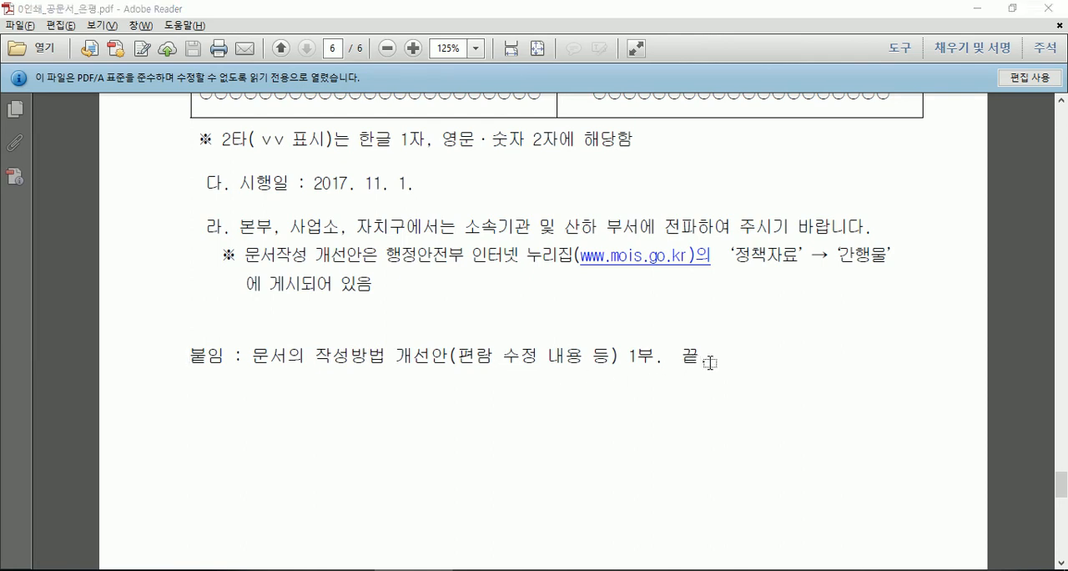
- Return to the 한글 document, check the gap before "끝." and insert a space after the colon in the attachment line
{"action": "key", "text": "alt+Tab"}
{"action": "scroll", "coordinate": [636, 445], "scroll_direction": "down", "scroll_amount": 3}
{"action": "left_click_drag", "start_coordinate": [644, 225], "coordinate": [662, 226]}
{"action": "left_click", "coordinate": [652, 233]}
{"action": "left_click", "coordinate": [646, 232]}
{"action": "key", "text": "Delete"}
{"action": "key", "text": "Delete"}
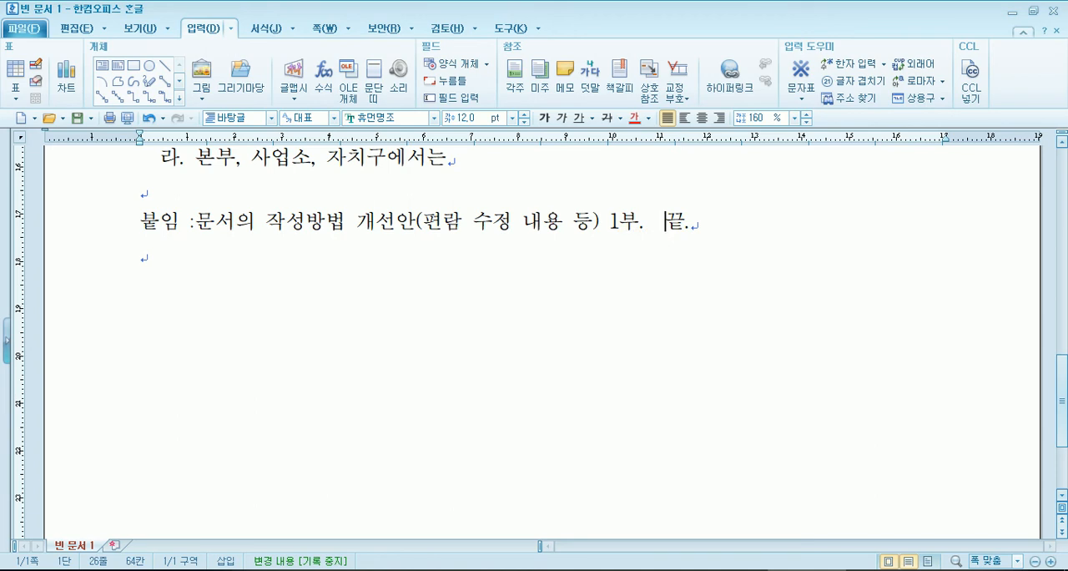
{"action": "key", "text": "Home"}
{"action": "key", "text": "Right"}
{"action": "key", "text": "Right"}
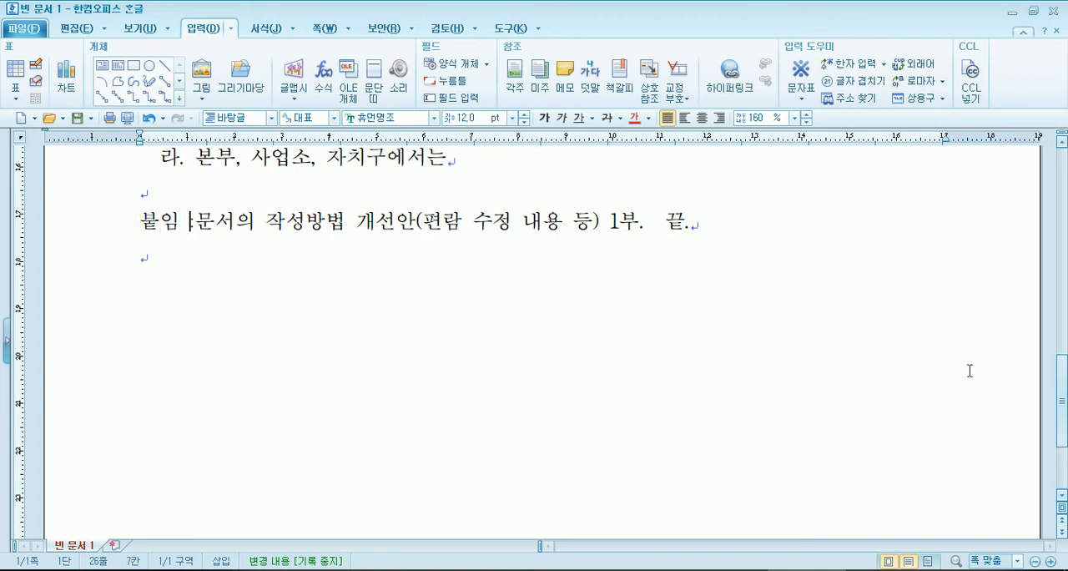
{"action": "key", "text": "Right"}
{"action": "key", "text": "Right"}
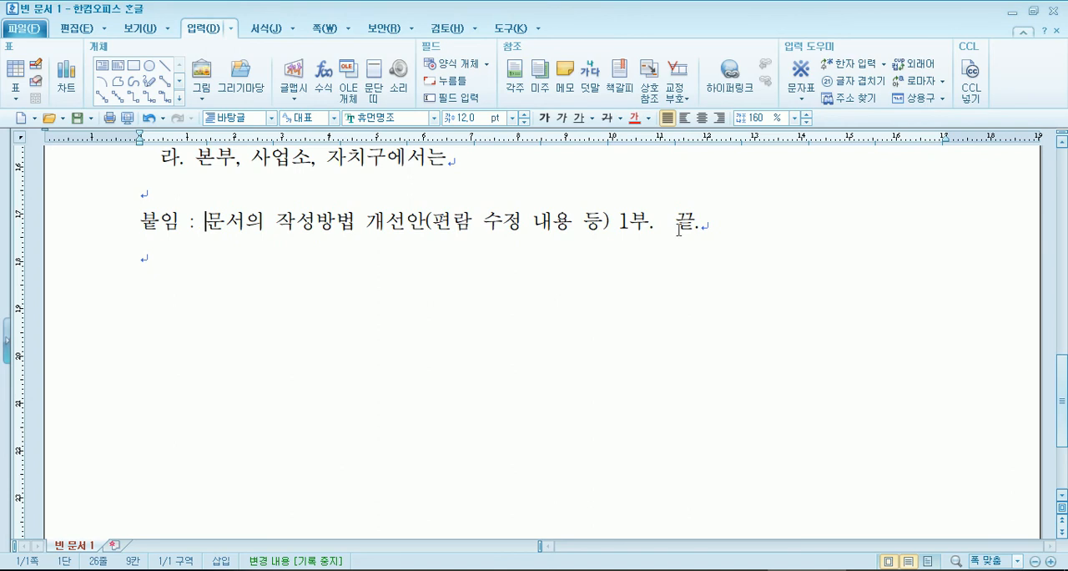
- Insert a table of 5 rows and 5 columns, treated as a character, on the empty line beneath the attachment line
{"action": "left_click", "coordinate": [737, 220]}
{"action": "key", "text": "Down"}
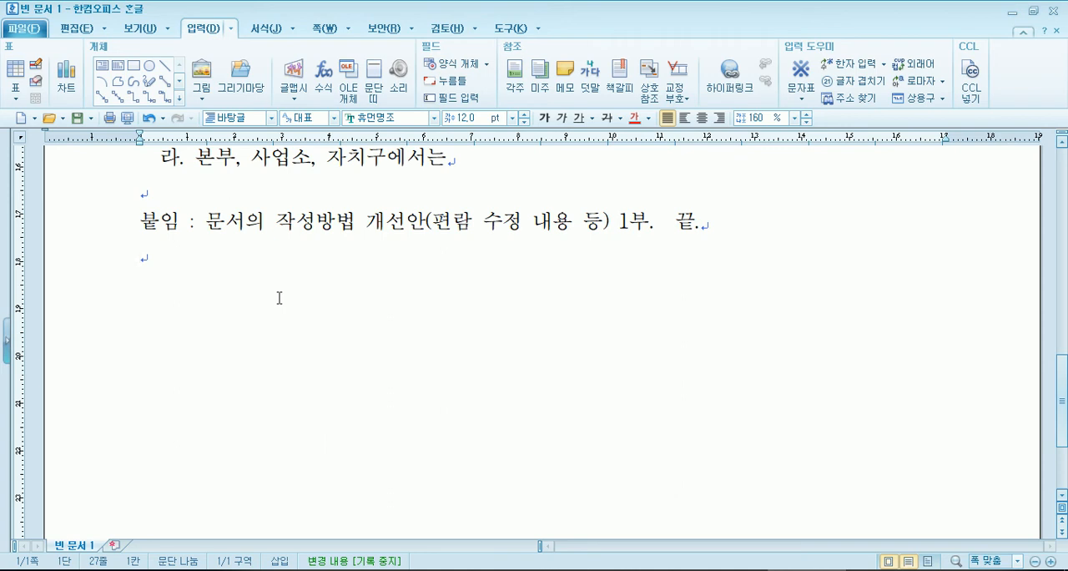
{"action": "left_click_drag", "start_coordinate": [178, 224], "coordinate": [365, 226]}
{"action": "left_click", "coordinate": [222, 277]}
{"action": "left_click", "coordinate": [25, 65]}
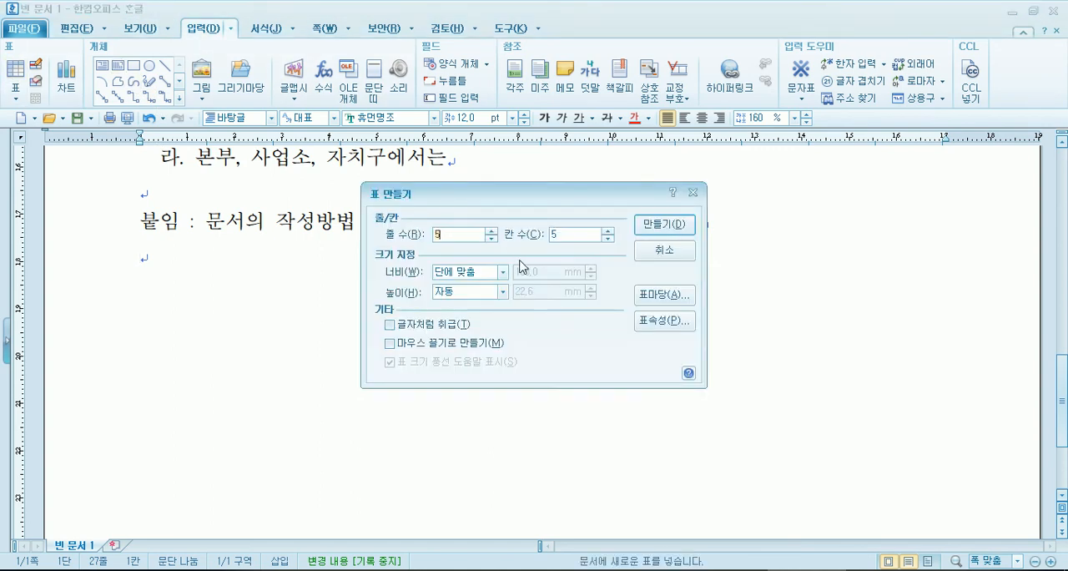
{"action": "key", "text": "alt+t"}
{"action": "left_click", "coordinate": [675, 227]}
{"action": "left_click", "coordinate": [233, 408]}
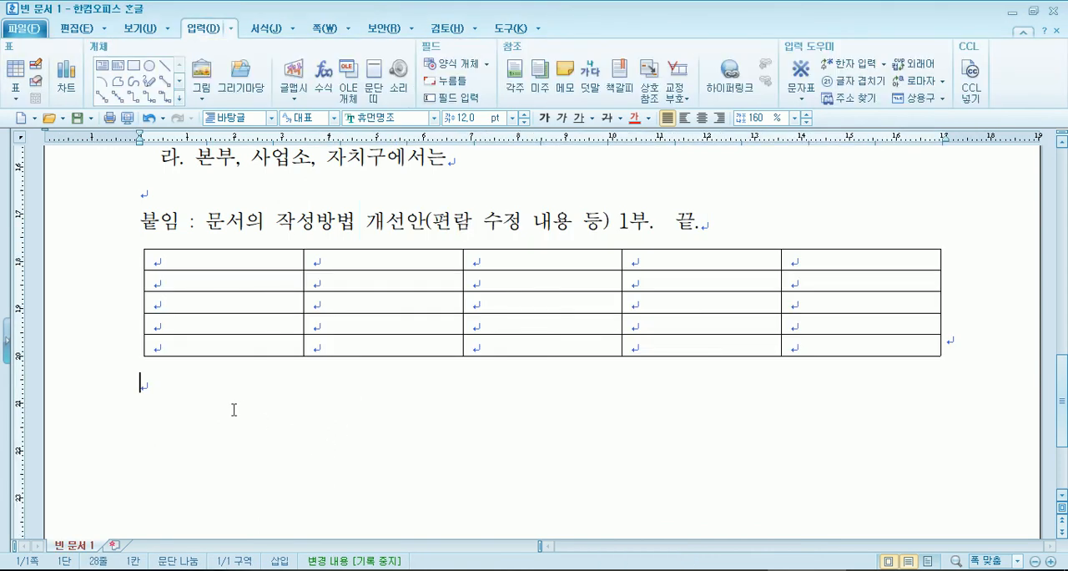
- Enter 태조 and 정종 in the table's first two cells and auto-fill all the cells with the series of Joseon kings
{"action": "left_click", "coordinate": [219, 259]}
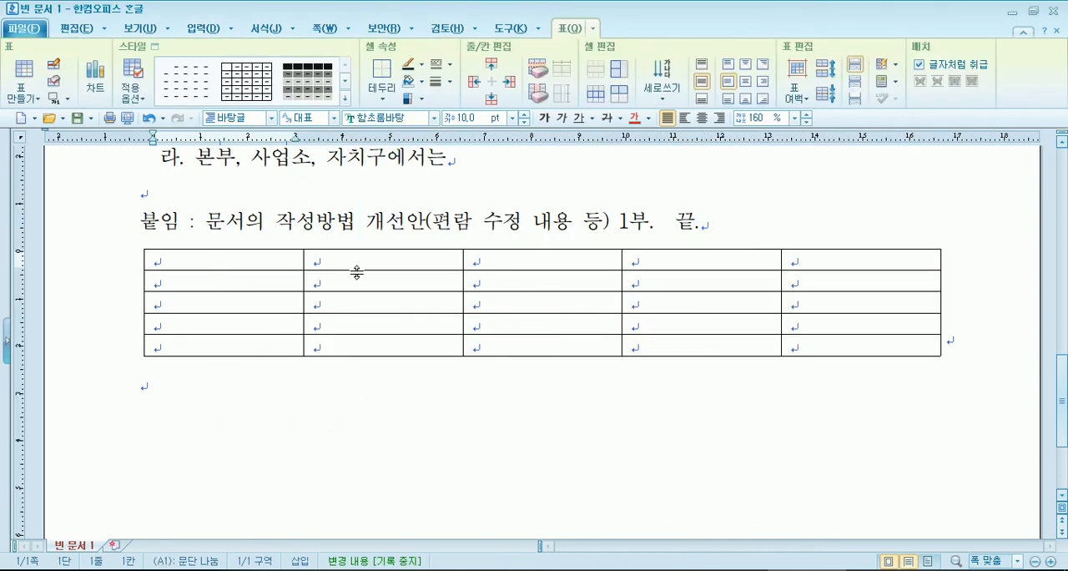
{"action": "type", "text": "태조"}
{"action": "key", "text": "Tab"}
{"action": "type", "text": "정"}
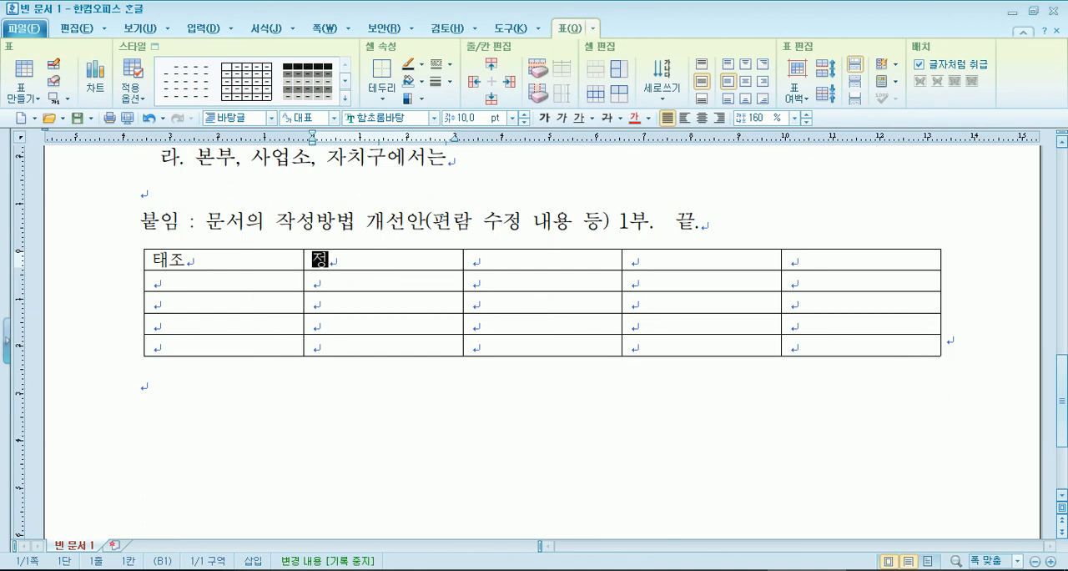
{"action": "type", "text": "종"}
{"action": "left_click_drag", "start_coordinate": [222, 259], "coordinate": [859, 342]}
{"action": "type", "text": "태조\t정종\t태종\t세종\t문종 단종\t세조\t예종\t성종\t연산군 중종\t인종\t명종\t선조\t광해군 인조\t효종\t현종\t숙종\t경종 영조\t정조\t순조\t헌종\t철종"}
{"action": "left_click", "coordinate": [732, 394]}
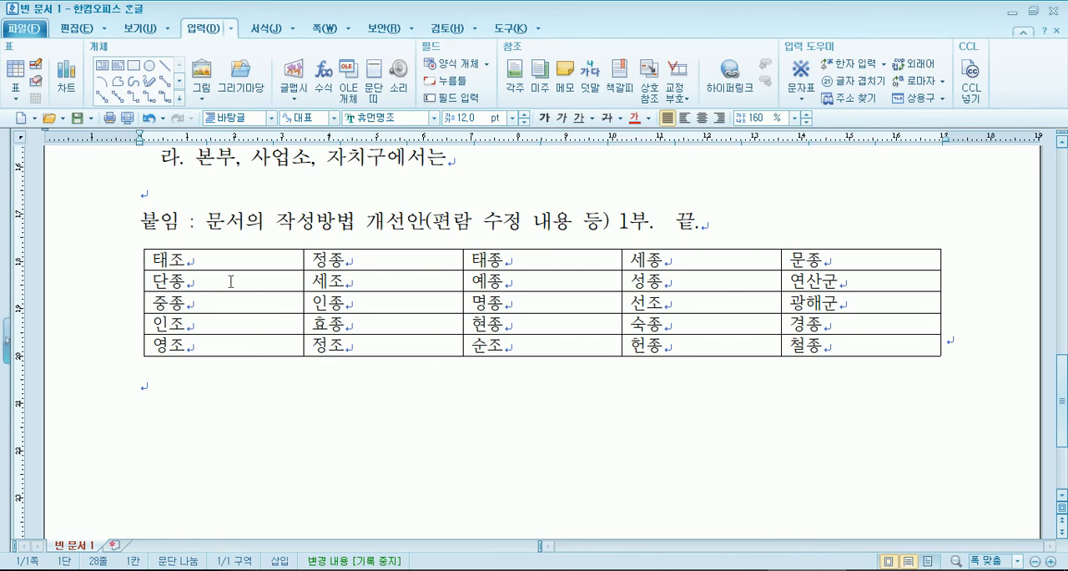
- Center the text in all cells of the table
{"action": "left_click_drag", "start_coordinate": [234, 264], "coordinate": [791, 349]}
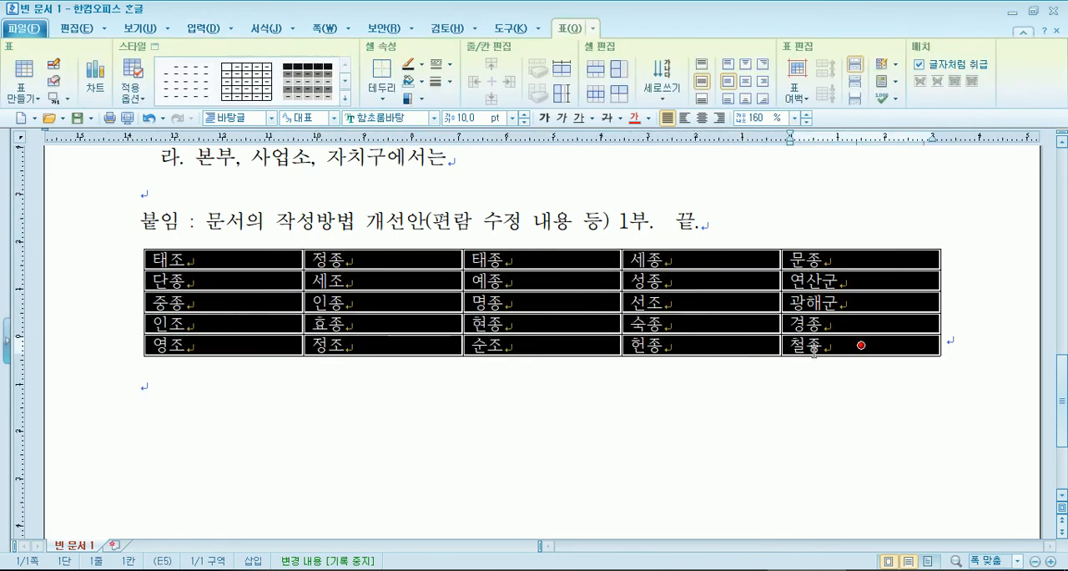
{"action": "left_click", "coordinate": [703, 119]}
{"action": "left_click", "coordinate": [558, 406]}
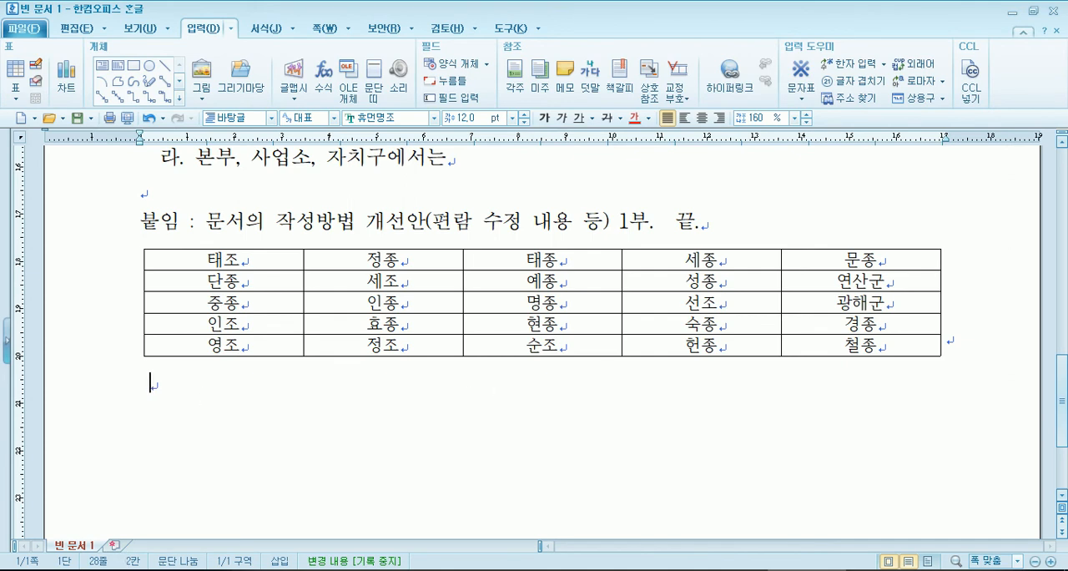
- Write "끝." below the table, indented two spaces, and delete the "끝." with its preceding spaces from the attachment line
{"action": "type", "text": "끝."}
{"action": "left_click", "coordinate": [662, 223]}
{"action": "left_click_drag", "start_coordinate": [659, 224], "coordinate": [711, 225]}
{"action": "key", "text": "Delete"}
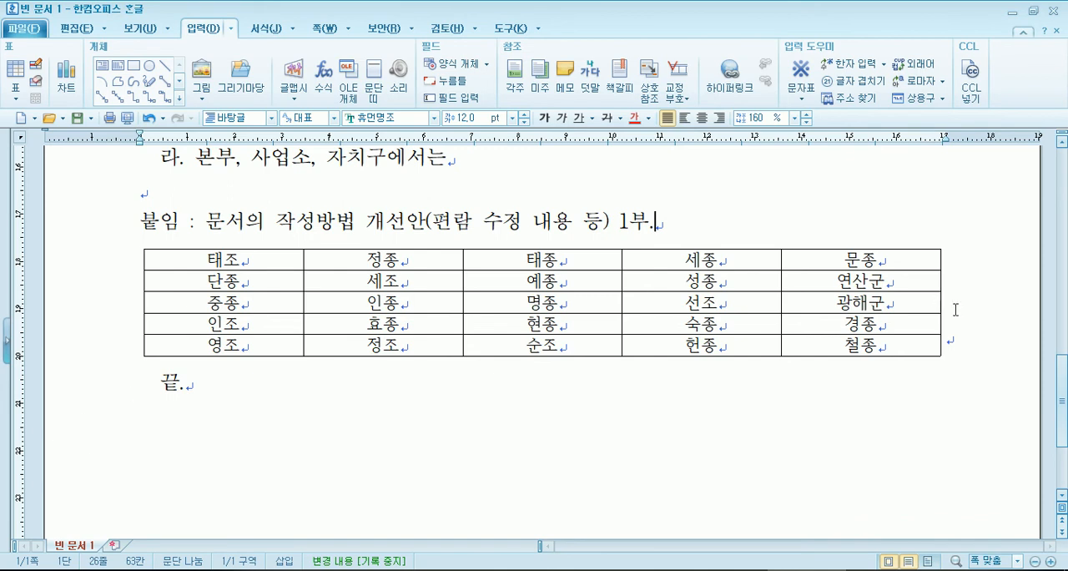
{"action": "left_click", "coordinate": [160, 384]}
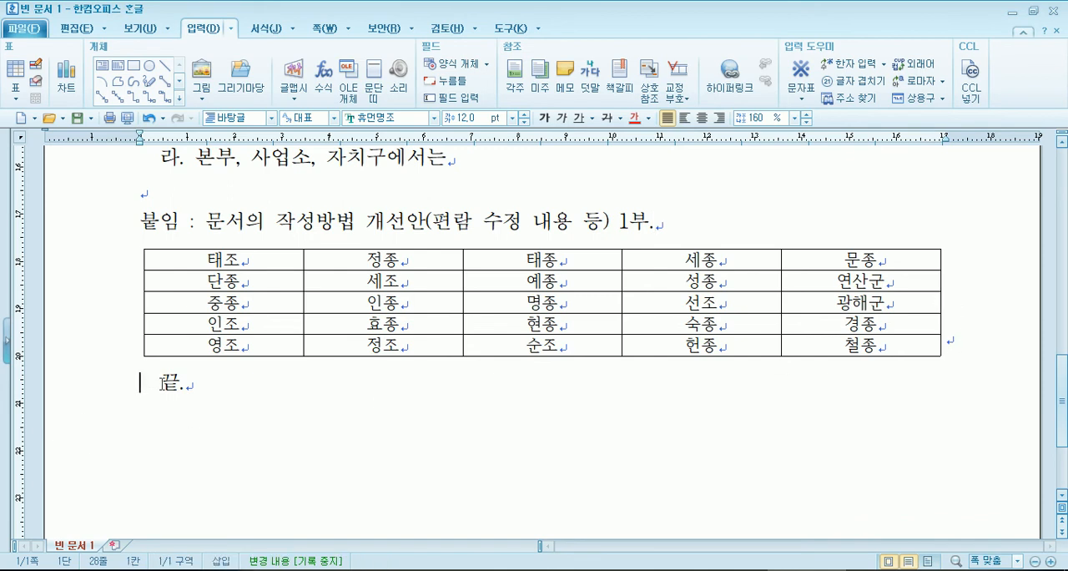
{"action": "left_click", "coordinate": [190, 384]}
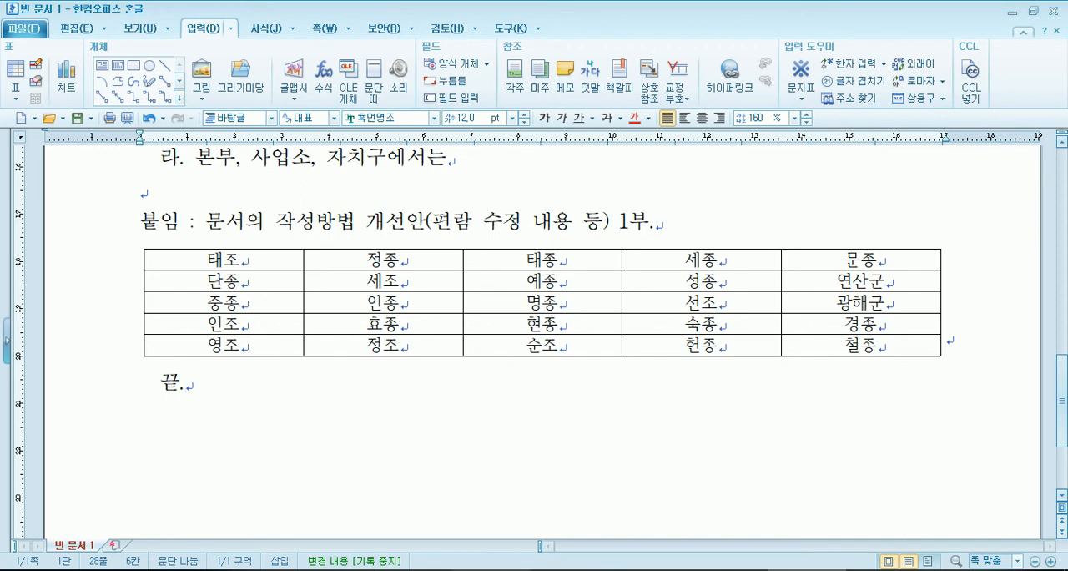
- Switch to 1인쇄_공문서작성.pdf in Adobe Reader and examine the rules for marking 끝 or 이하빈칸 when a document ends with a table
{"action": "left_click", "coordinate": [495, 570]}
{"action": "scroll", "coordinate": [426, 459], "scroll_direction": "down", "scroll_amount": 4}
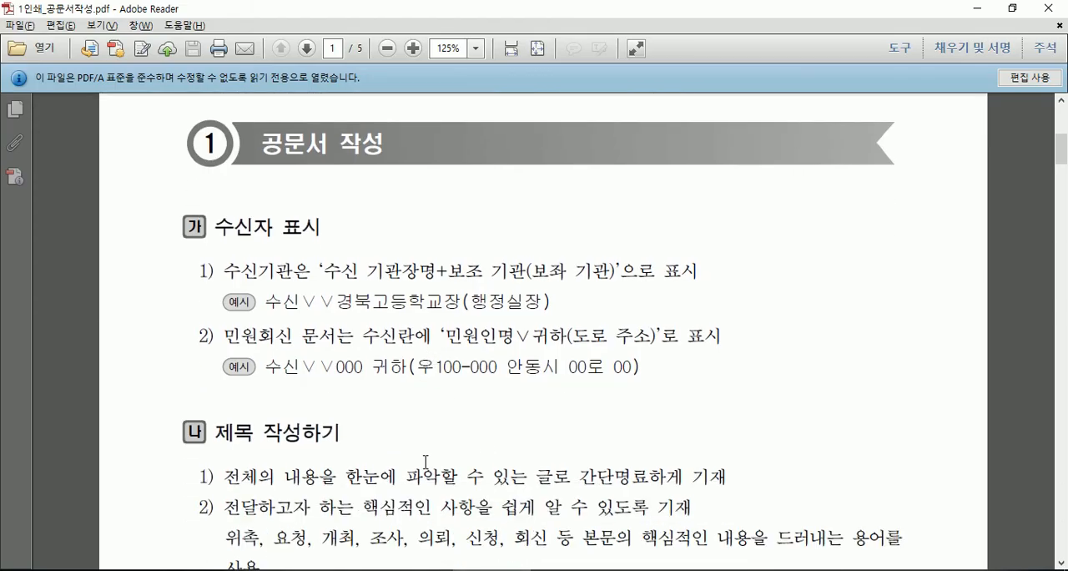
{"action": "scroll", "coordinate": [375, 476], "scroll_direction": "down", "scroll_amount": 15}
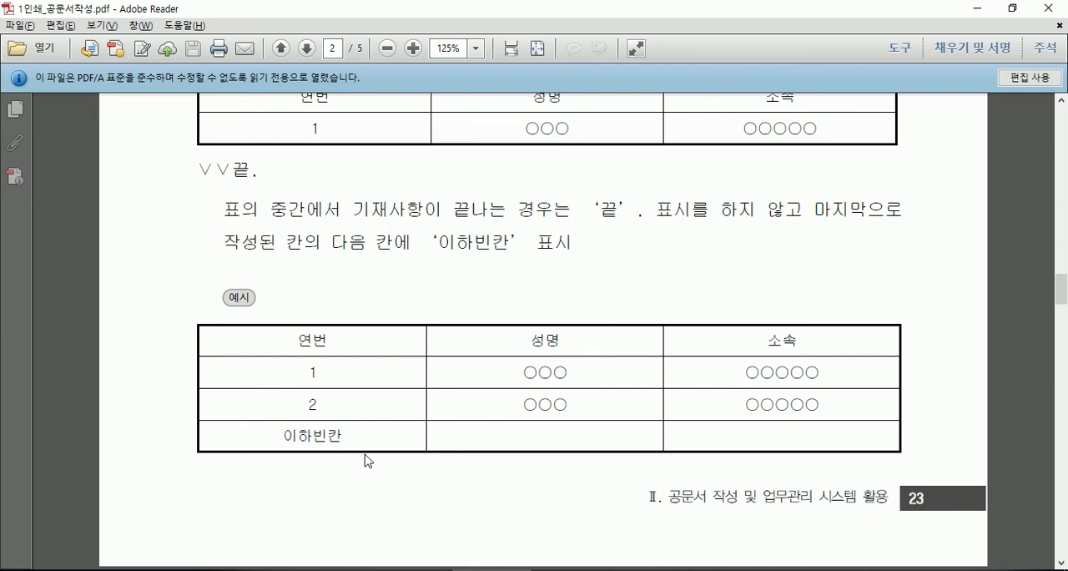
{"action": "scroll", "coordinate": [368, 461], "scroll_direction": "up", "scroll_amount": 3}
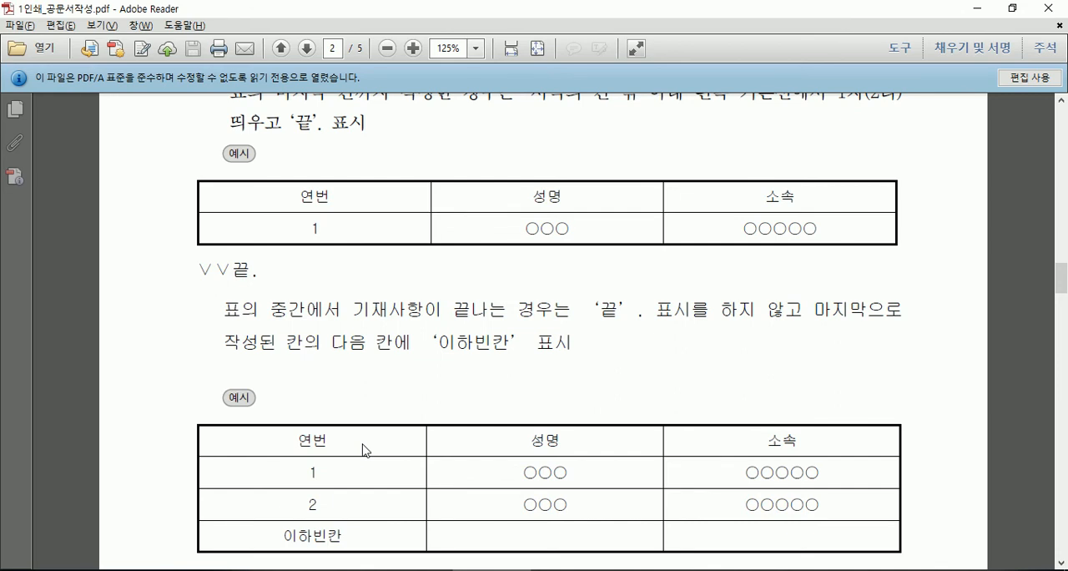
{"action": "scroll", "coordinate": [367, 451], "scroll_direction": "up", "scroll_amount": 3}
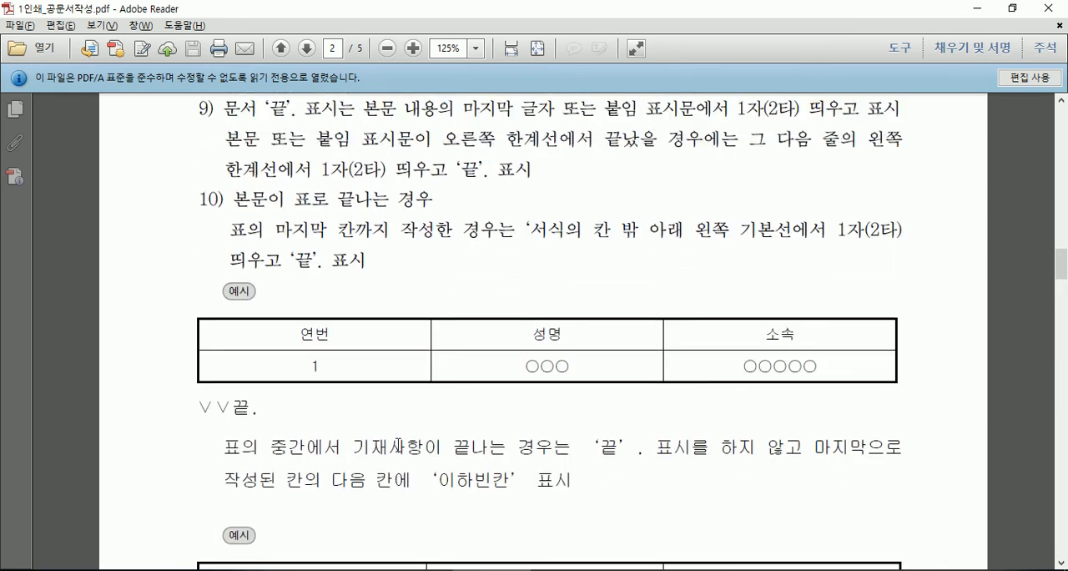
{"action": "scroll", "coordinate": [399, 445], "scroll_direction": "up", "scroll_amount": 20}
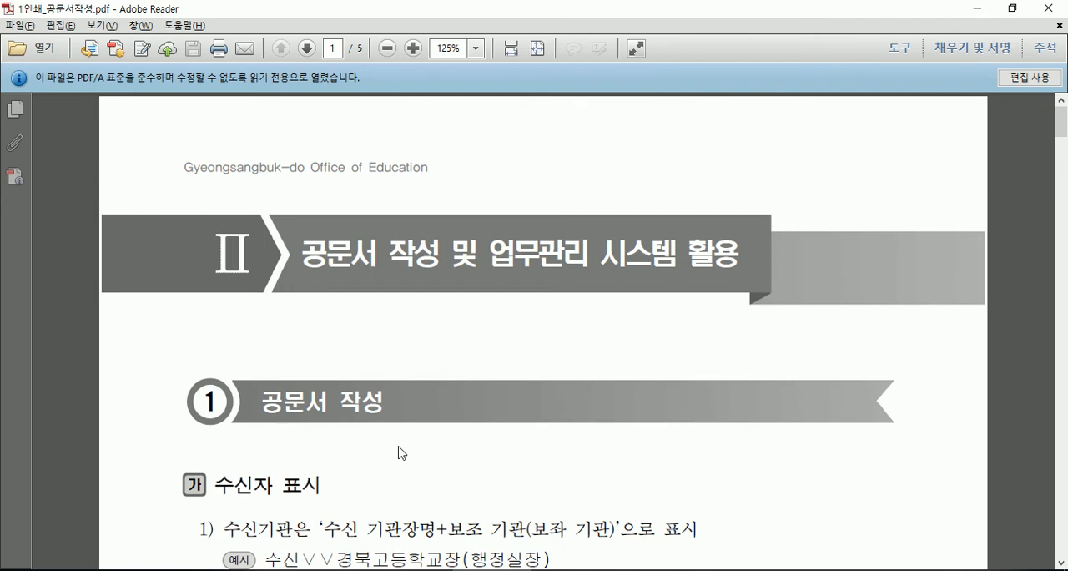
{"action": "scroll", "coordinate": [399, 452], "scroll_direction": "down", "scroll_amount": 20}
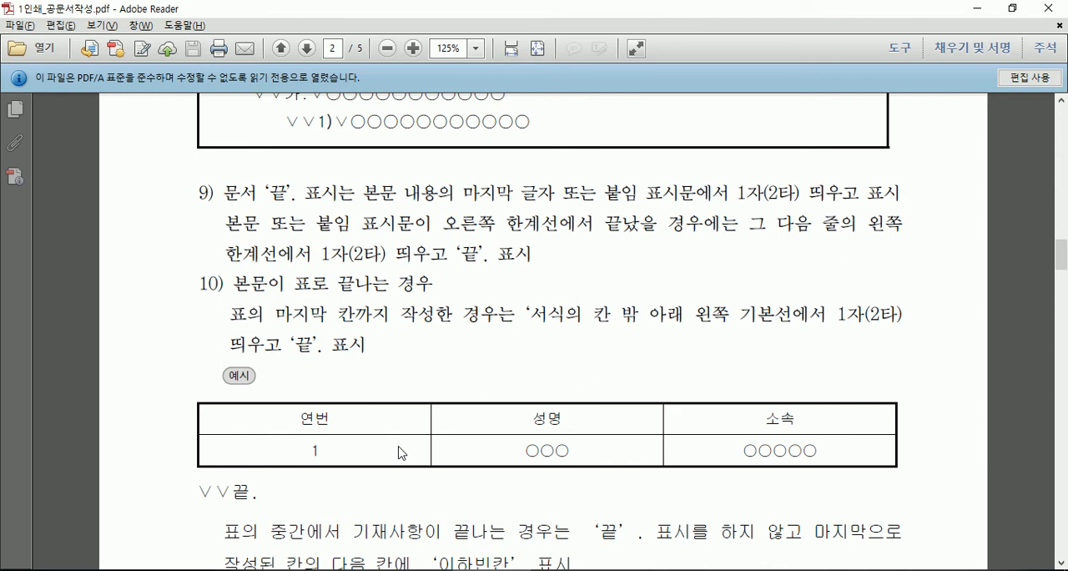
{"action": "scroll", "coordinate": [309, 406], "scroll_direction": "down", "scroll_amount": 3}
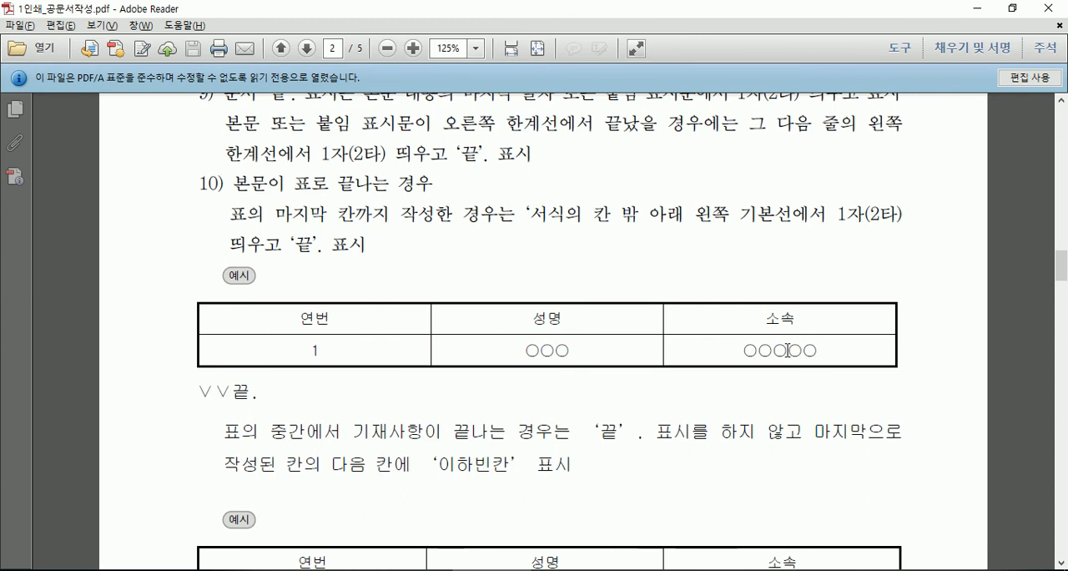
{"action": "scroll", "coordinate": [674, 341], "scroll_direction": "down", "scroll_amount": 1}
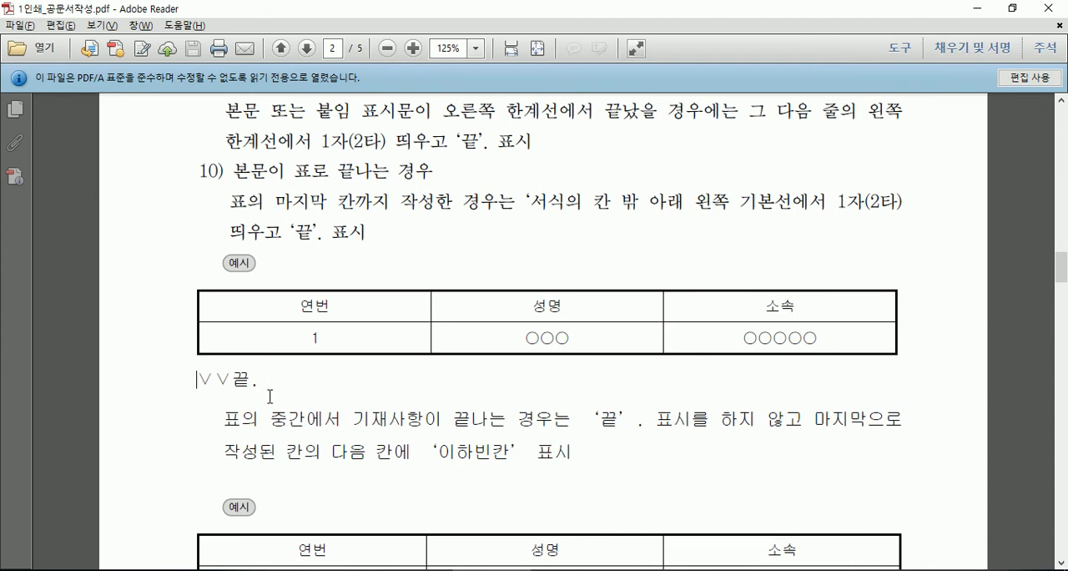
{"action": "scroll", "coordinate": [271, 398], "scroll_direction": "down", "scroll_amount": 15}
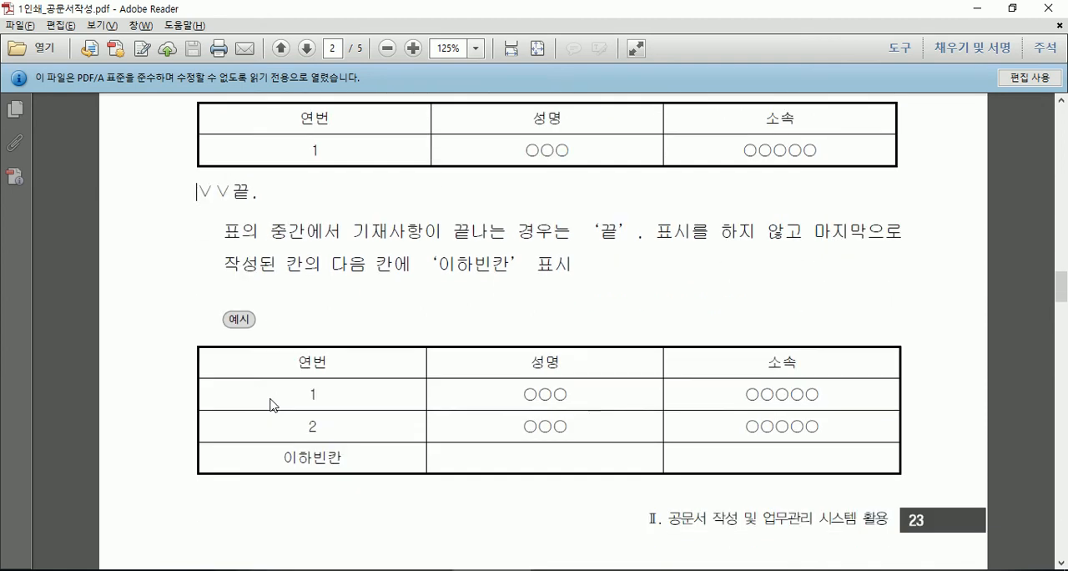
{"action": "scroll", "coordinate": [285, 394], "scroll_direction": "up", "scroll_amount": 5}
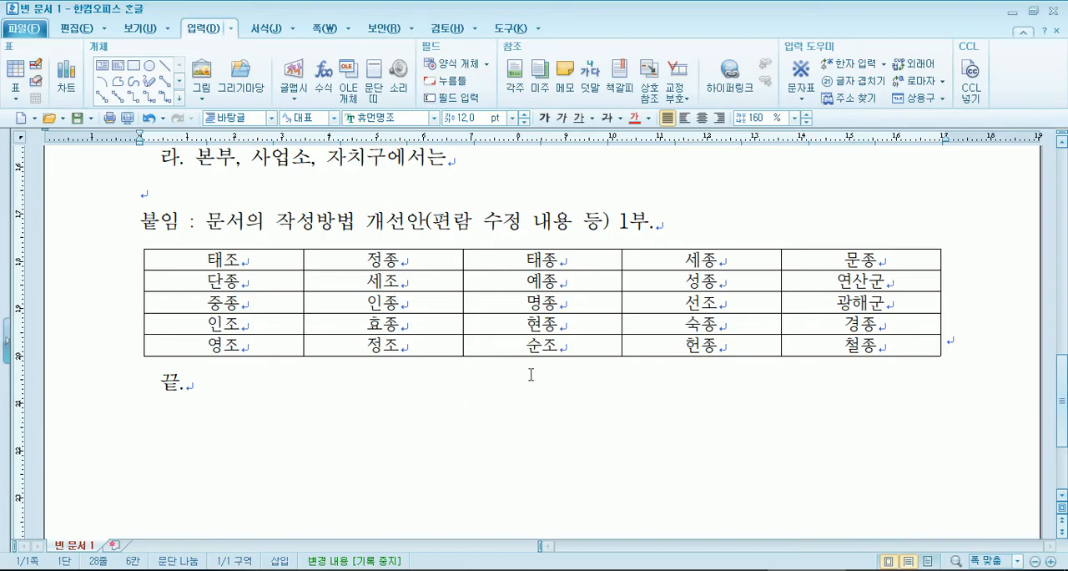
- Clear the contents of the table's last row, keeping the cells, and write 이하여백 in its first cell
{"action": "left_click_drag", "start_coordinate": [271, 346], "coordinate": [810, 348]}
{"action": "key", "text": "Delete"}
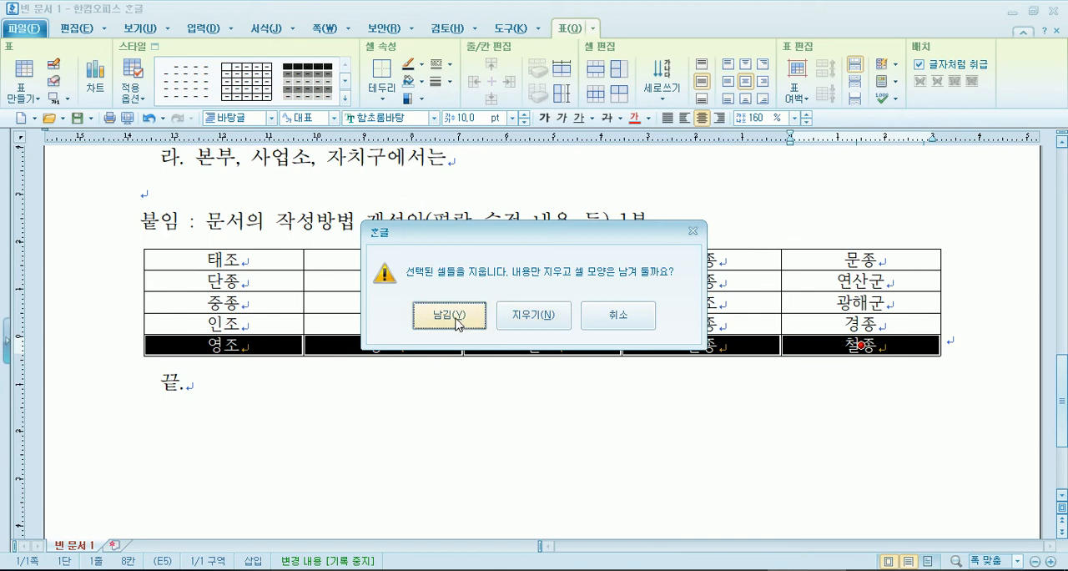
{"action": "left_click", "coordinate": [410, 320]}
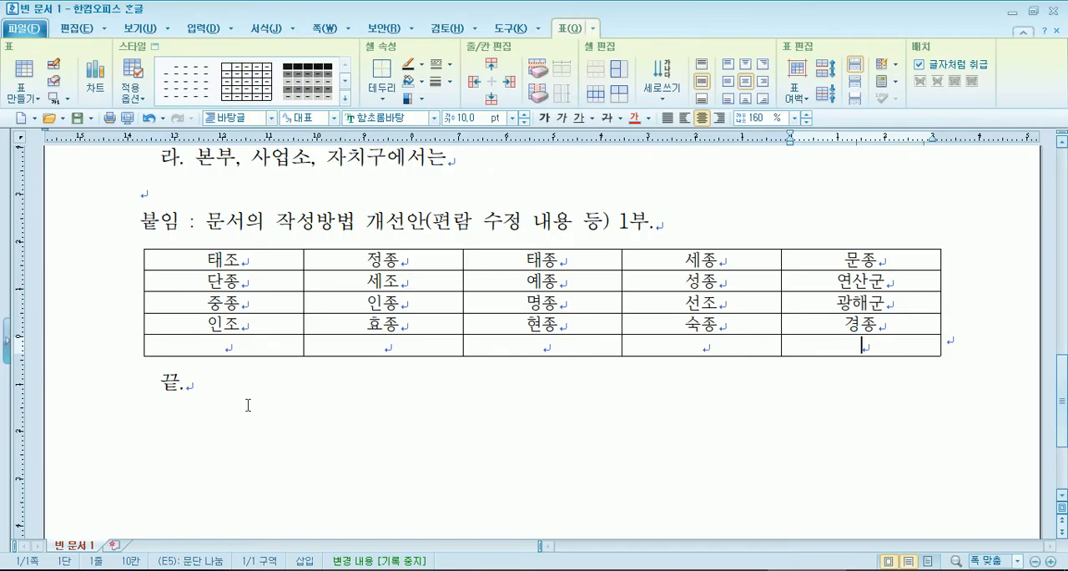
{"action": "left_click", "coordinate": [217, 344]}
{"action": "type", "text": "이하"}
{"action": "key", "text": "BackSpace"}
{"action": "type", "text": "여백"}
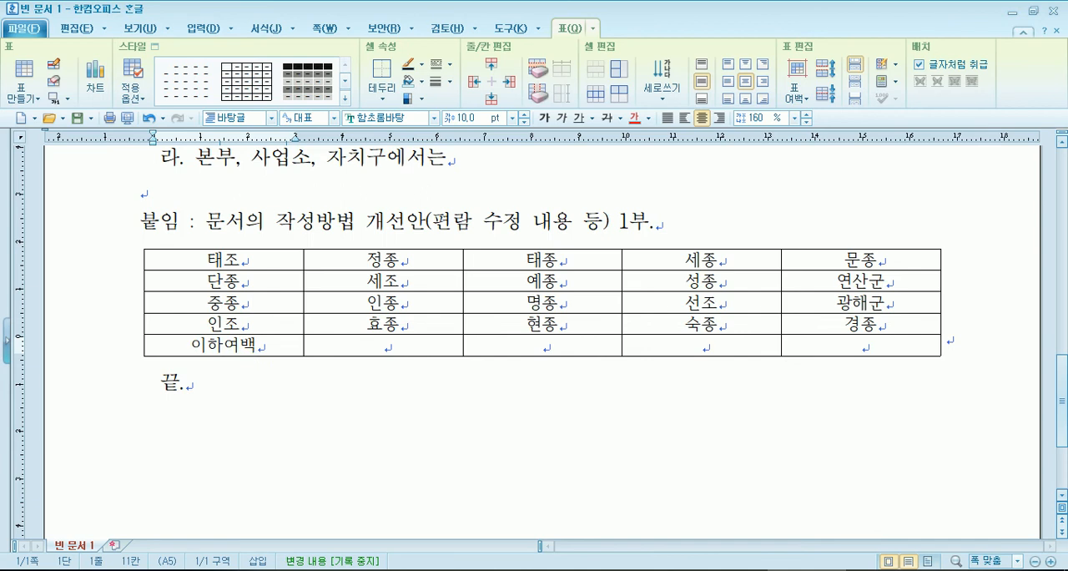
- Undo the 이하여백 entry and the clearing of the table's last row
{"action": "key", "text": "ctrl+z"}
{"action": "key", "text": "ctrl+z"}
{"action": "key", "text": "ctrl+z"}
{"action": "key", "text": "ctrl+z"}
- Delete 헌종 and 철종 from the last two cells of the table's bottom row
{"action": "key", "text": "Escape"}
{"action": "key", "text": "Right"}
{"action": "key", "text": "Left"}
{"action": "key", "text": "Left"}
{"action": "key", "text": "Left"}
{"action": "key", "text": "Left"}
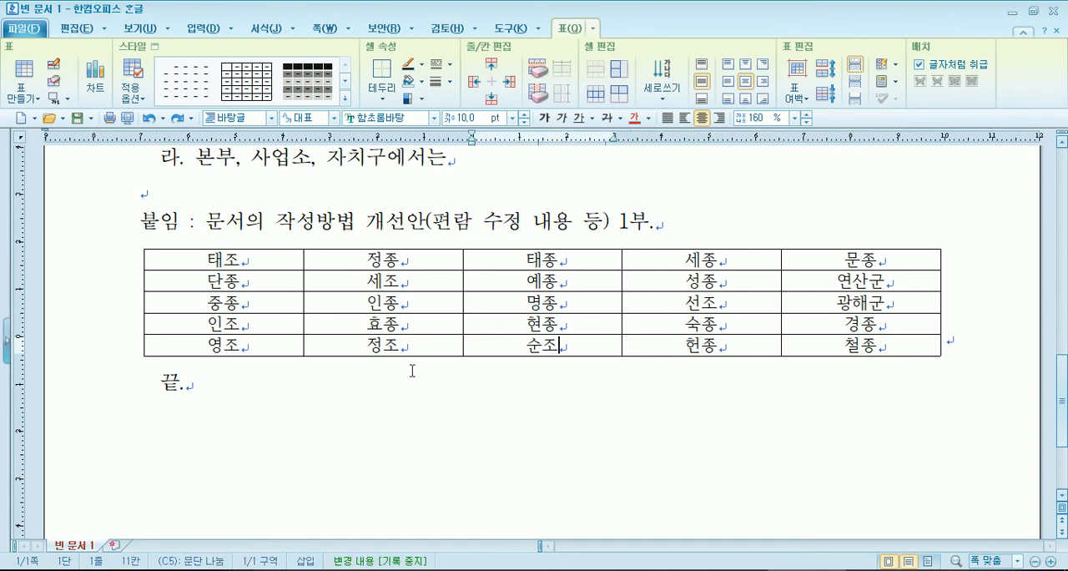
{"action": "key", "text": "Delete"}
{"action": "key", "text": "Delete"}
{"action": "key", "text": "Tab"}
{"action": "key", "text": "Delete"}
{"action": "key", "text": "Delete"}
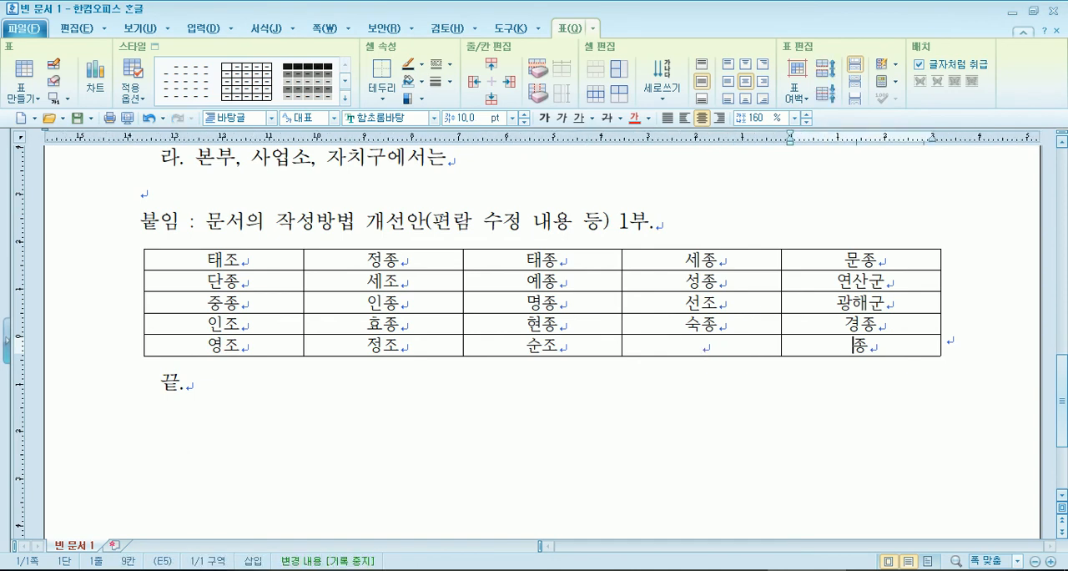
{"action": "left_click", "coordinate": [599, 430]}
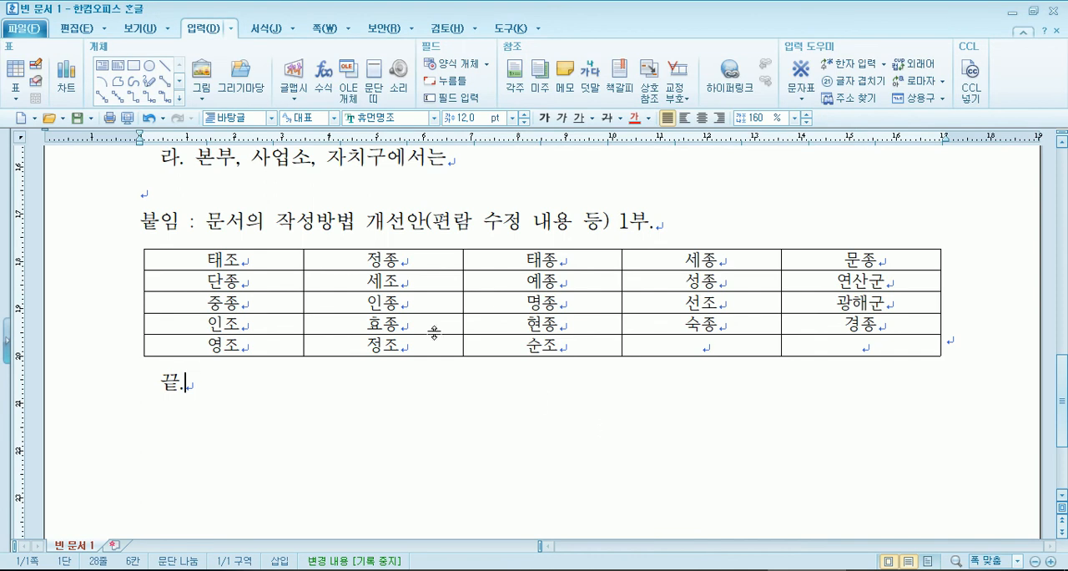
- Write 이하여백 in the fourth cell of the table's last row, right after 순조
{"action": "left_click", "coordinate": [704, 346]}
{"action": "type", "text": "이하여"}
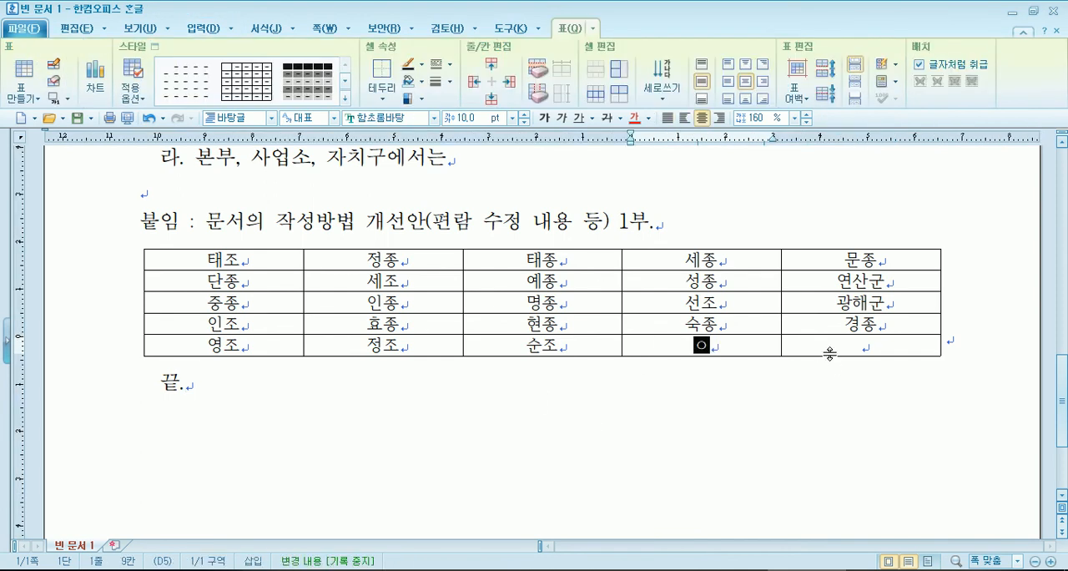
{"action": "type", "text": "백"}
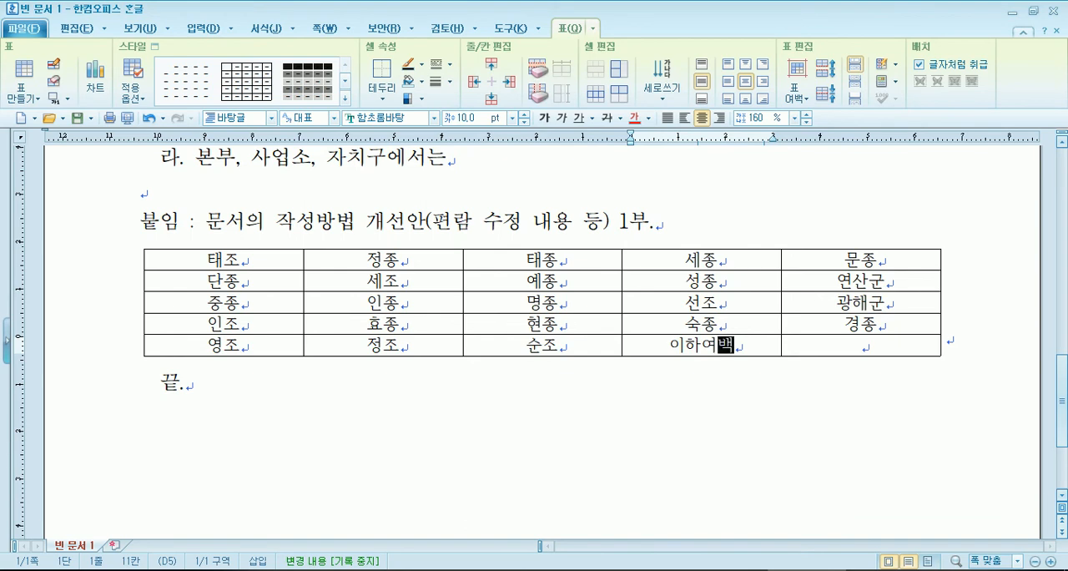
- Replace 이하여백 in the last row's fourth cell with dsf and enter sdfsdf in the fifth cell
{"action": "key", "text": "shift+Home"}
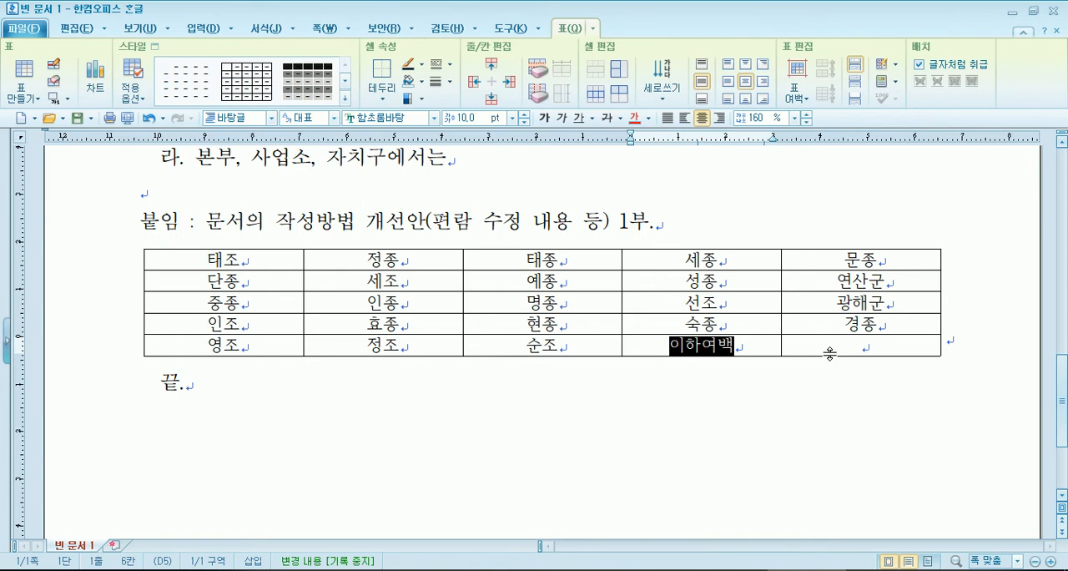
{"action": "key", "text": "Delete"}
{"action": "type", "text": "dsf"}
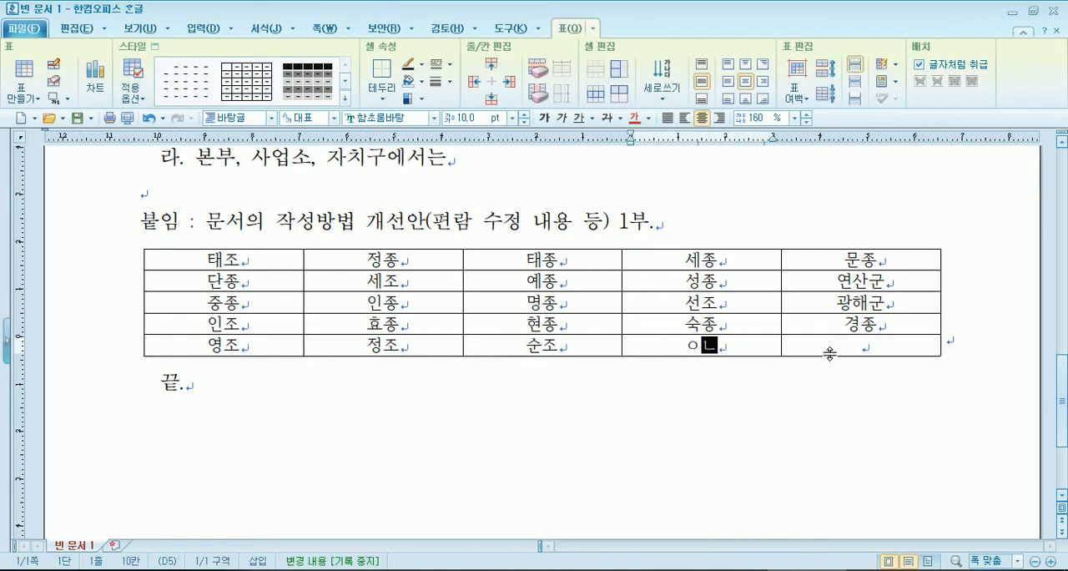
{"action": "key", "text": "Tab"}
{"action": "left_click", "coordinate": [752, 341]}
{"action": "left_click", "coordinate": [879, 347]}
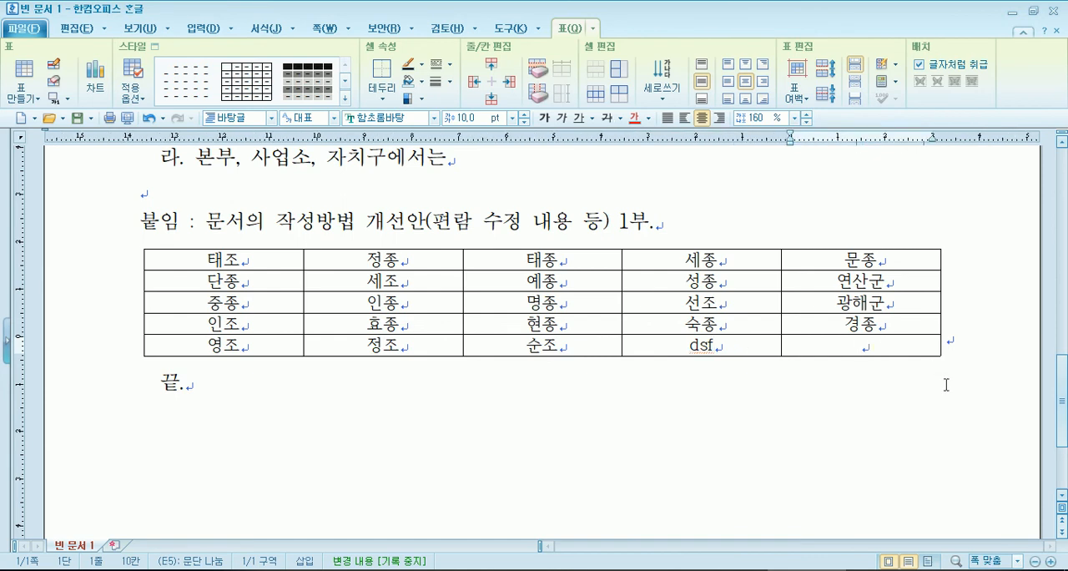
{"action": "type", "text": "sdfsdf"}
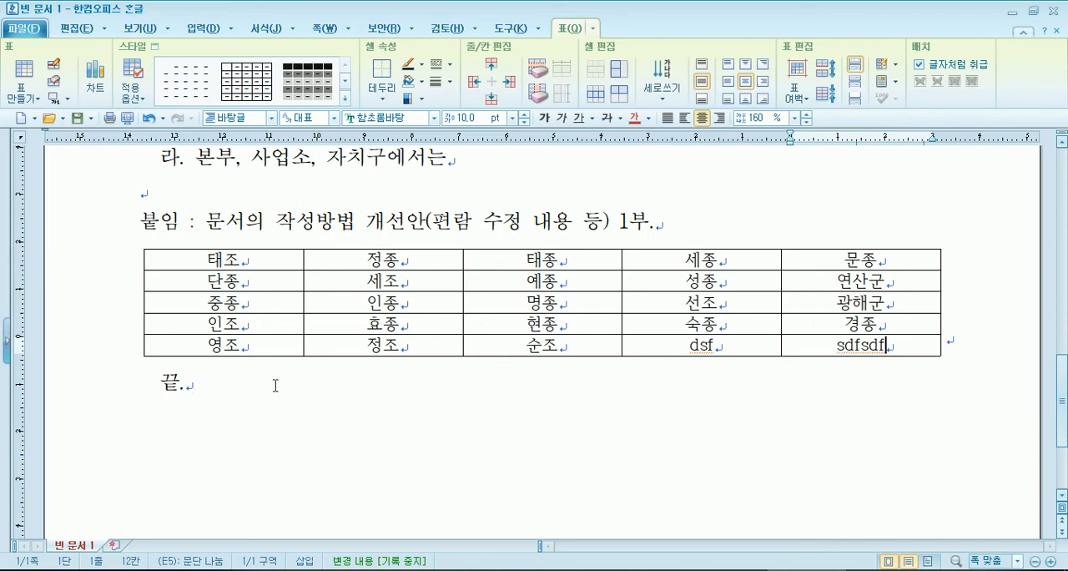
- Switch to 1인쇄_공문서작성.pdf in Adobe Reader and examine the 이하빈칸 example, the attachment rules and the 끝 marking rules
{"action": "key", "text": "alt+Tab"}
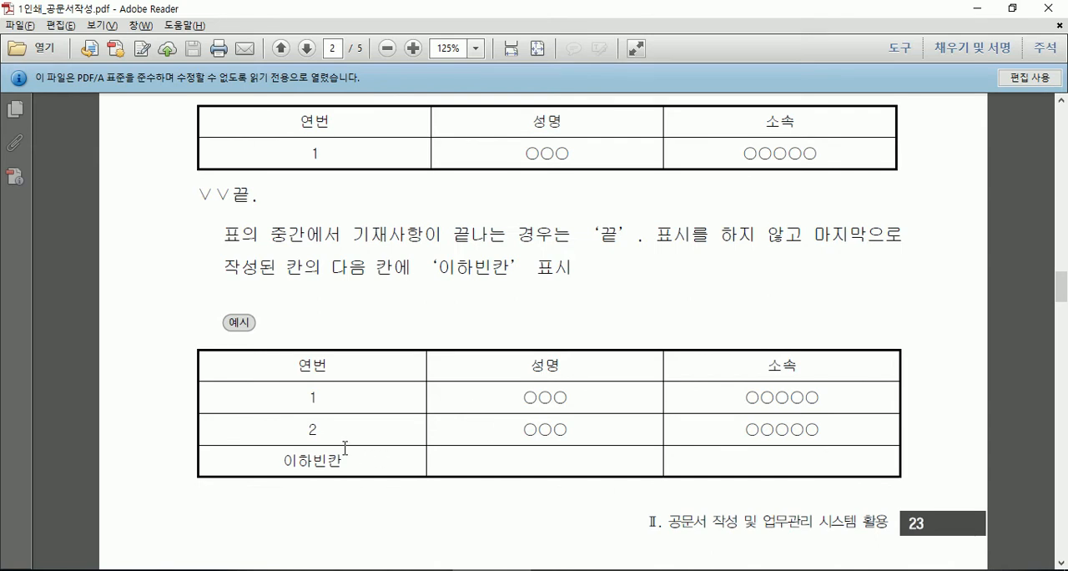
{"action": "scroll", "coordinate": [330, 455], "scroll_direction": "down", "scroll_amount": 2}
{"action": "scroll", "coordinate": [292, 370], "scroll_direction": "up", "scroll_amount": 2}
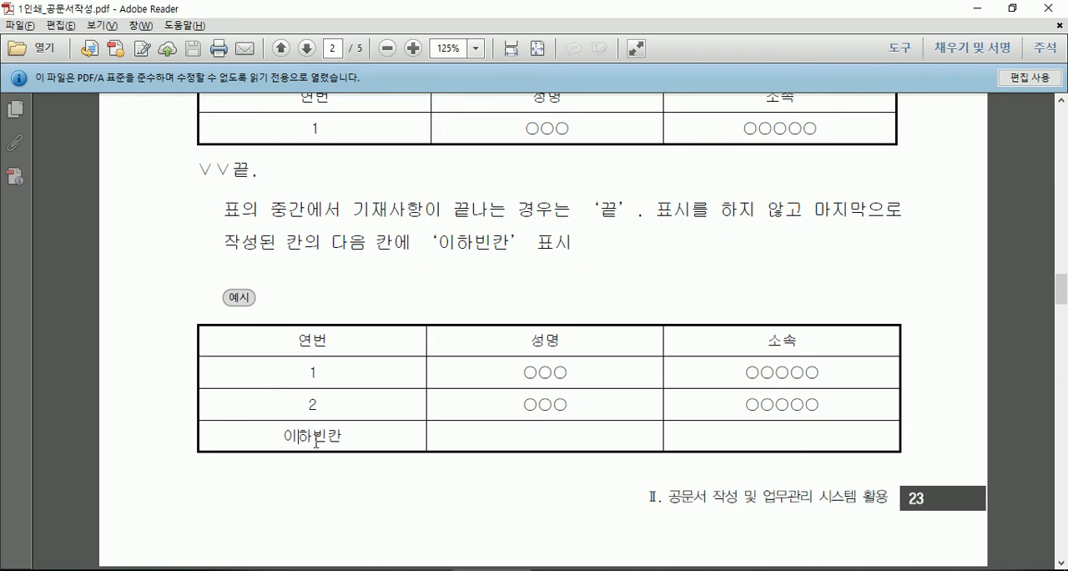
{"action": "scroll", "coordinate": [315, 440], "scroll_direction": "up", "scroll_amount": 1}
{"action": "scroll", "coordinate": [313, 430], "scroll_direction": "down", "scroll_amount": 1}
{"action": "scroll", "coordinate": [290, 442], "scroll_direction": "down", "scroll_amount": 10}
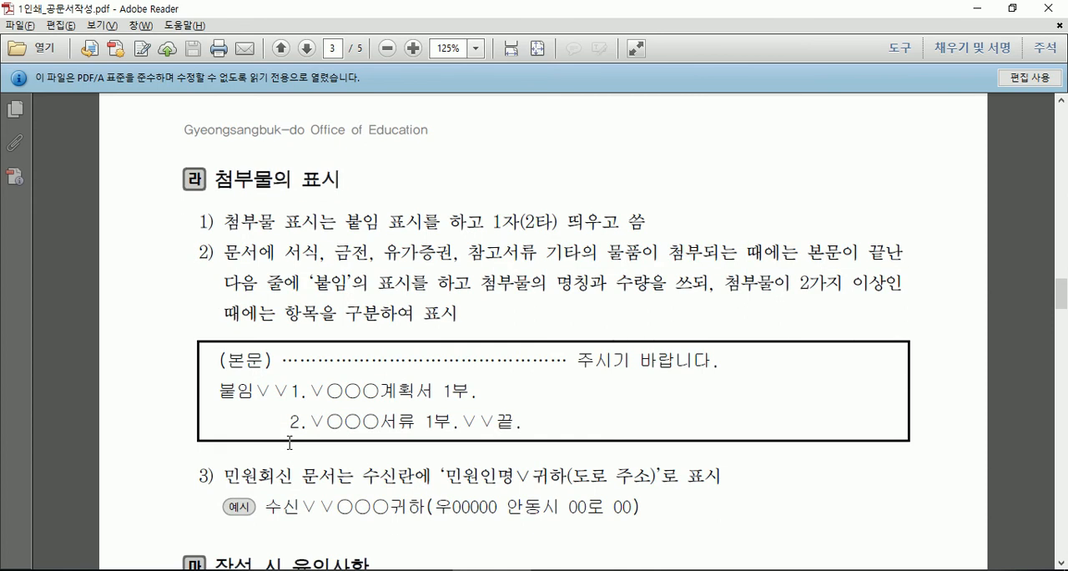
{"action": "scroll", "coordinate": [290, 443], "scroll_direction": "up", "scroll_amount": 10}
{"action": "scroll", "coordinate": [290, 449], "scroll_direction": "up", "scroll_amount": 10}
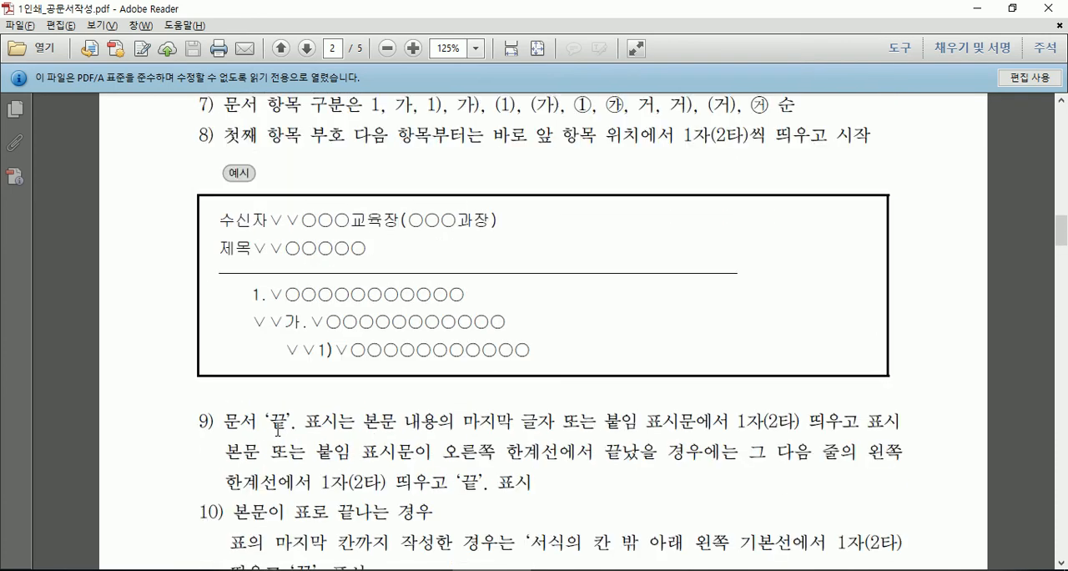
{"action": "scroll", "coordinate": [278, 430], "scroll_direction": "up", "scroll_amount": 10}
{"action": "scroll", "coordinate": [278, 429], "scroll_direction": "up", "scroll_amount": 10}
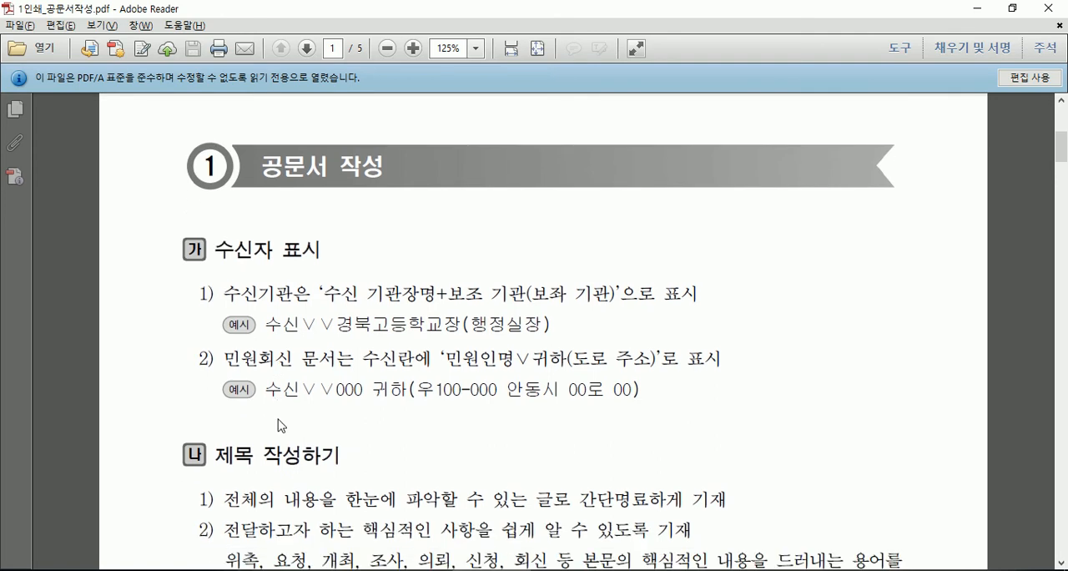
- Switch back to the 한글 document, clear the last row's final two cells and auto-fill them with the series of Joseon kings
{"action": "left_click", "coordinate": [806, 569]}
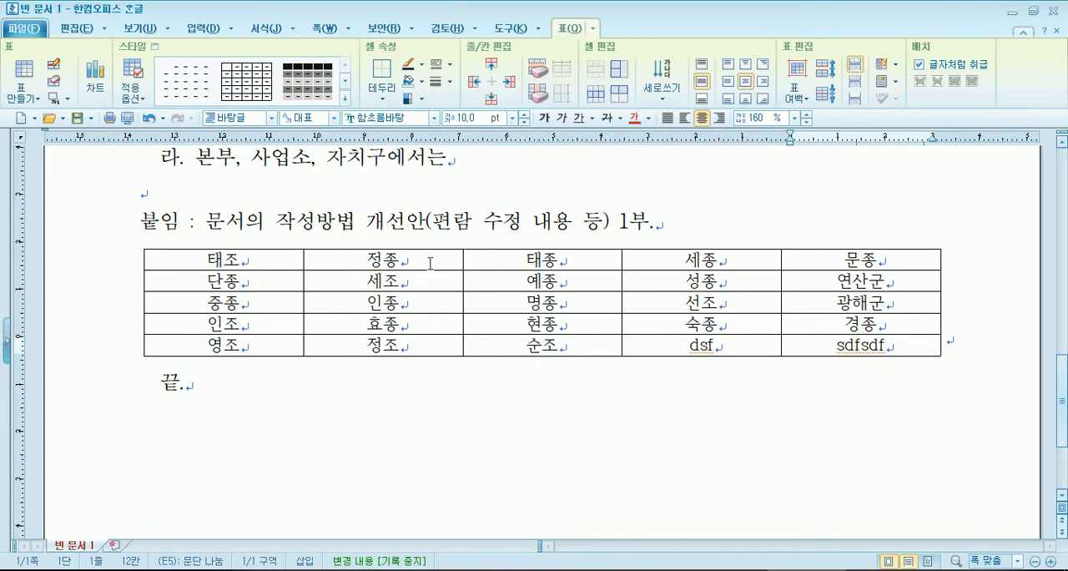
{"action": "left_click_drag", "start_coordinate": [704, 346], "coordinate": [843, 346]}
{"action": "key", "text": "Delete"}
{"action": "left_click_drag", "start_coordinate": [396, 346], "coordinate": [839, 345]}
{"action": "key", "text": "a"}
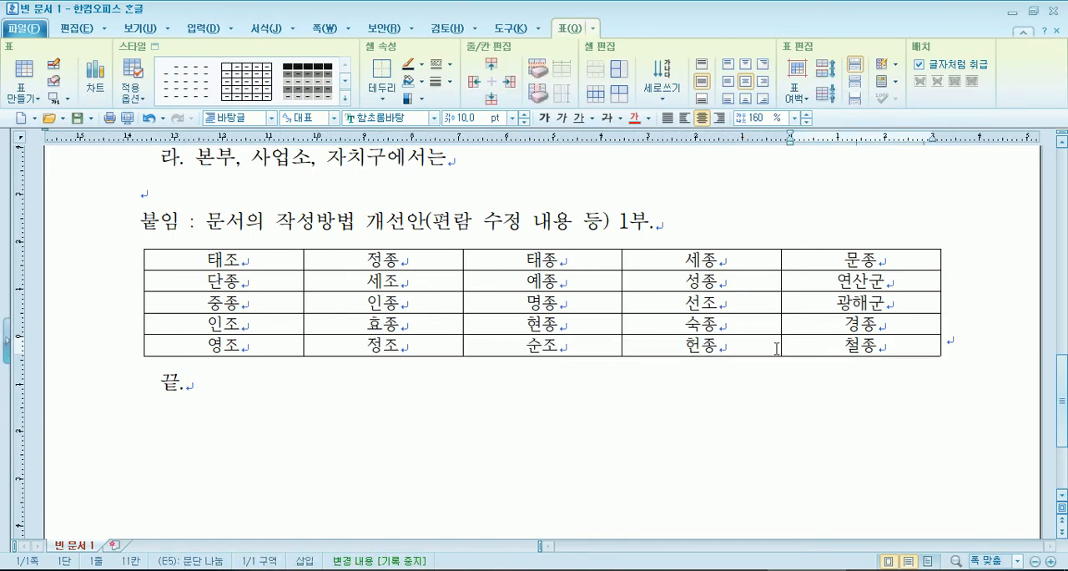
- Try parentheses after 붙임 in the attachment line and remove them again
{"action": "left_click", "coordinate": [562, 412]}
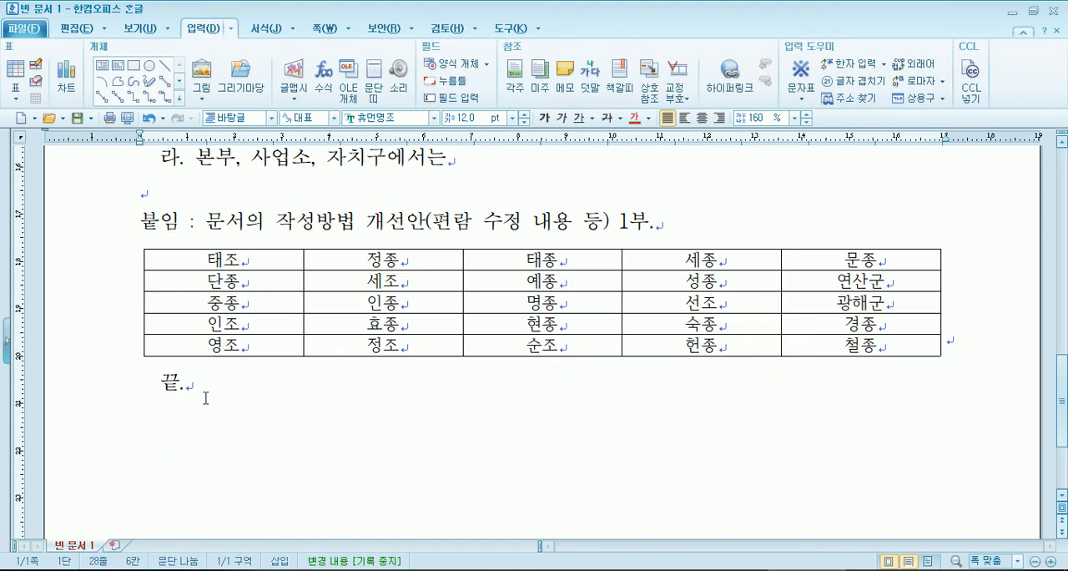
{"action": "scroll", "coordinate": [210, 396], "scroll_direction": "up", "scroll_amount": 2}
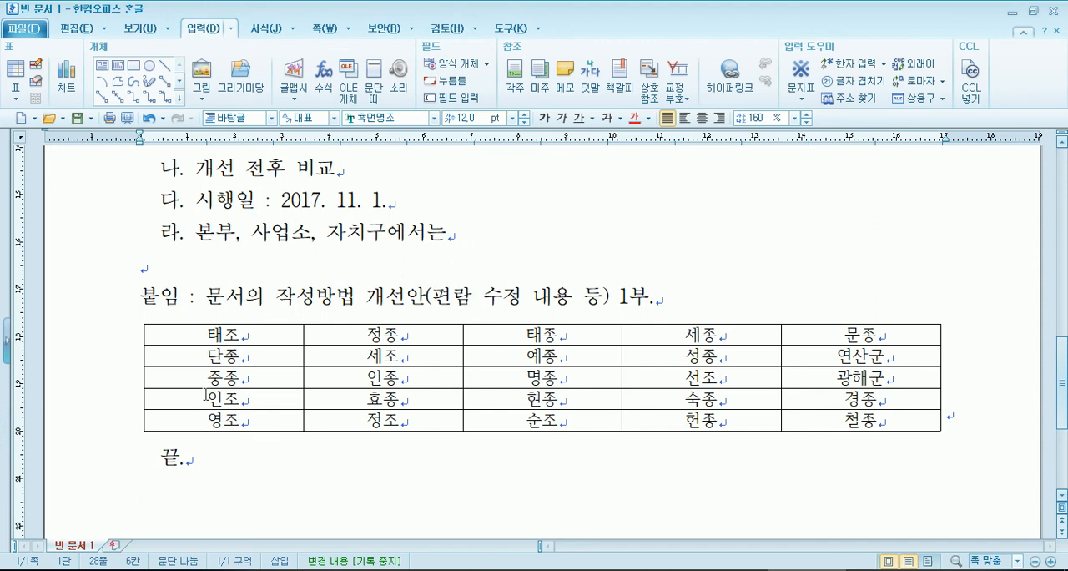
{"action": "left_click", "coordinate": [175, 295]}
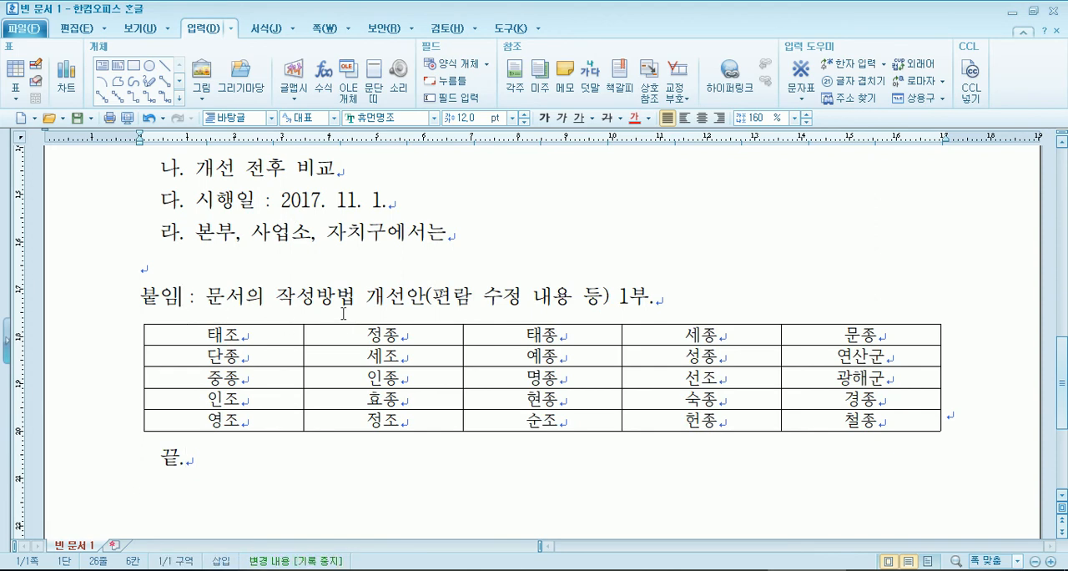
{"action": "type", "text": "()"}
{"action": "key", "text": "BackSpace"}
{"action": "key", "text": "BackSpace"}
{"action": "key", "text": "Right"}
{"action": "key", "text": "Right"}
{"action": "key", "text": "Right"}
{"action": "key", "text": "Left"}
{"action": "key", "text": "Left"}
- Check the spacing around the colon and between year, month and day in the 시행일 line
{"action": "left_click", "coordinate": [265, 206]}
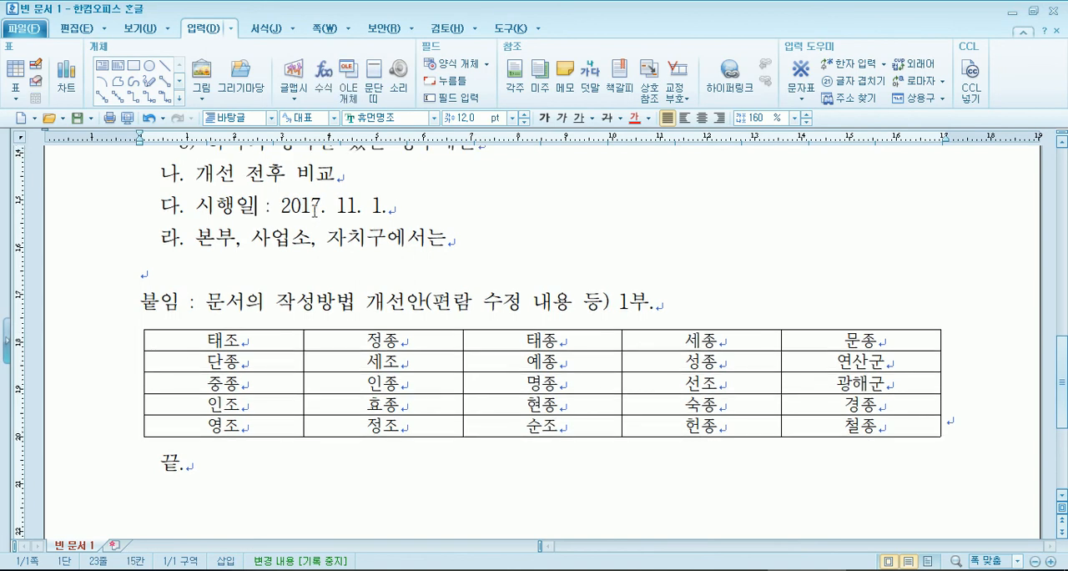
{"action": "left_click_drag", "start_coordinate": [327, 209], "coordinate": [339, 211]}
{"action": "left_click", "coordinate": [369, 207]}
- Compare the PDF's recipient rule with the document's 수신 line, highlighting 수신자참조 and the gap before it
{"action": "left_click", "coordinate": [492, 570]}
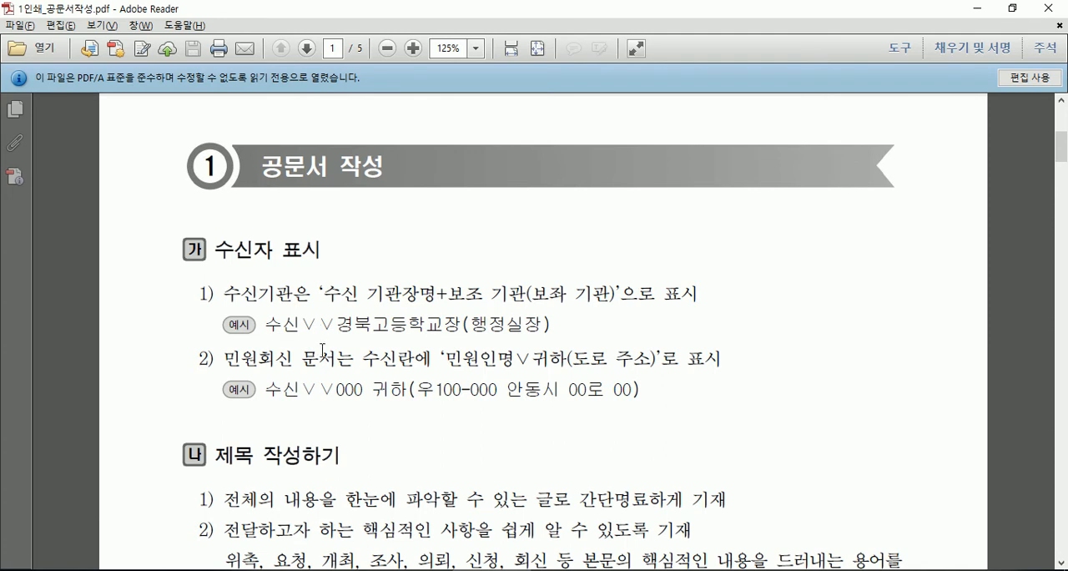
{"action": "left_click", "coordinate": [755, 568]}
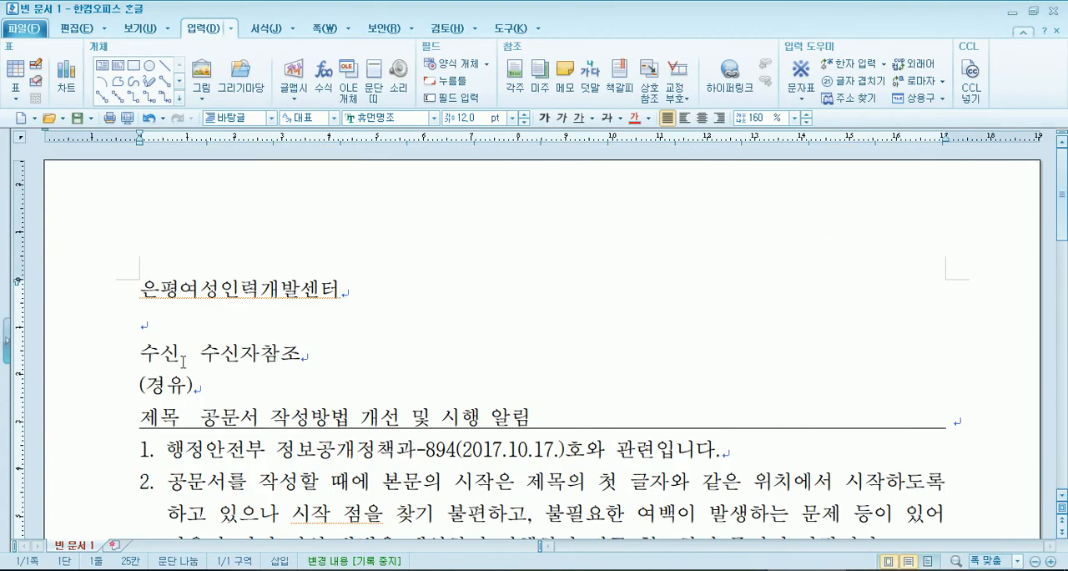
{"action": "left_click_drag", "start_coordinate": [182, 365], "coordinate": [112, 353]}
{"action": "left_click_drag", "start_coordinate": [204, 353], "coordinate": [410, 350]}
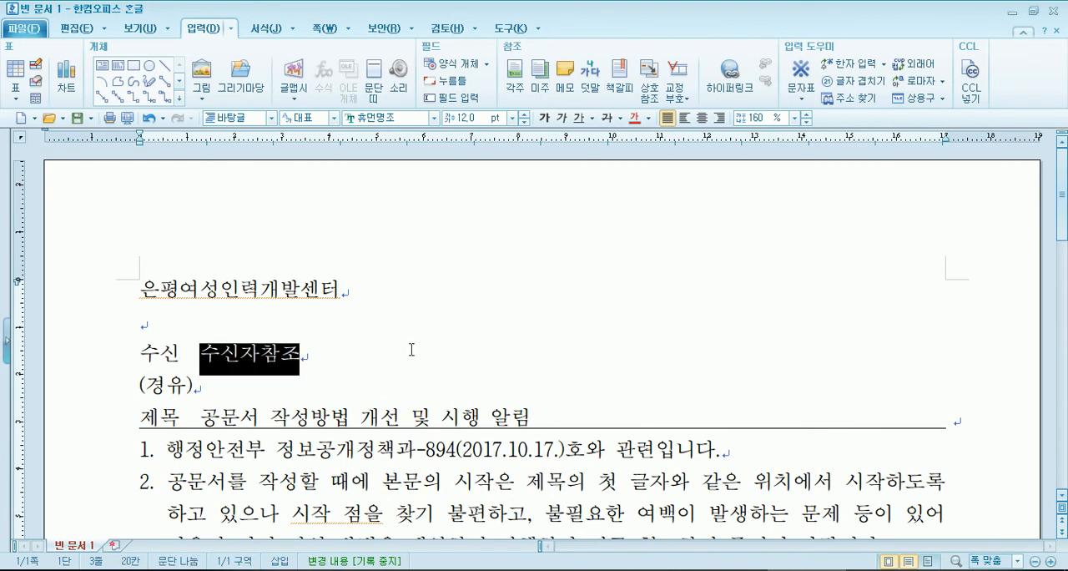
{"action": "left_click", "coordinate": [184, 351]}
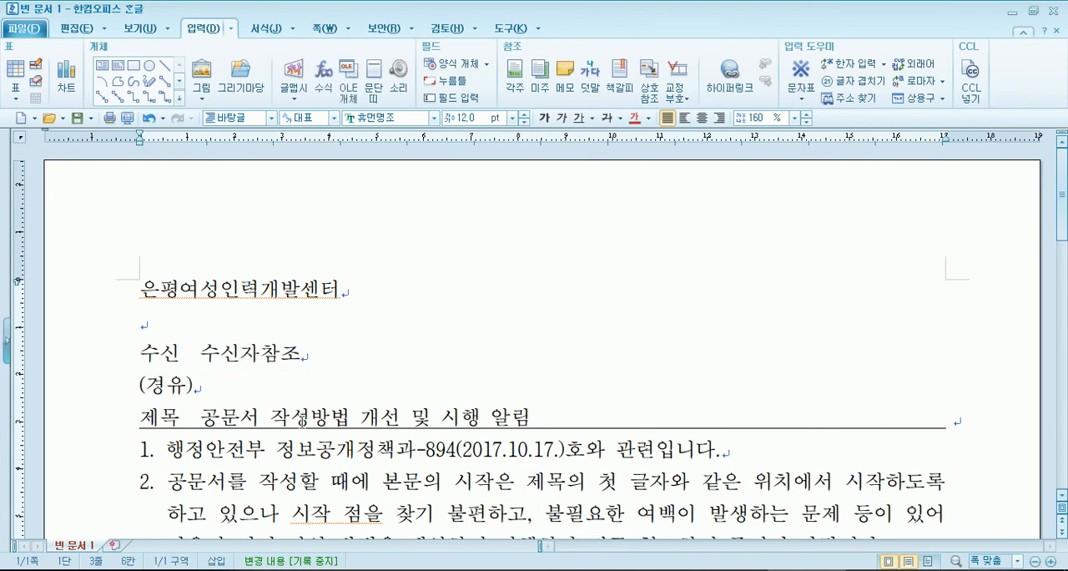
- Switch to the PDF and examine the rules for recipients, titles and content, including law-name brackets, related documents and time notation
{"action": "key", "text": "alt+Tab"}
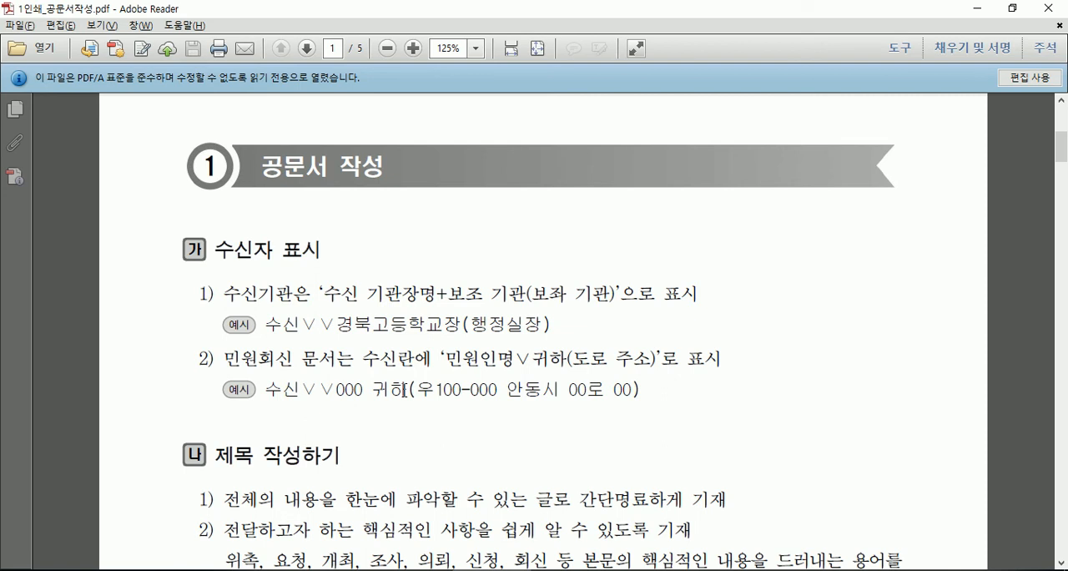
{"action": "scroll", "coordinate": [426, 481], "scroll_direction": "down", "scroll_amount": 3}
{"action": "scroll", "coordinate": [427, 482], "scroll_direction": "down", "scroll_amount": 1}
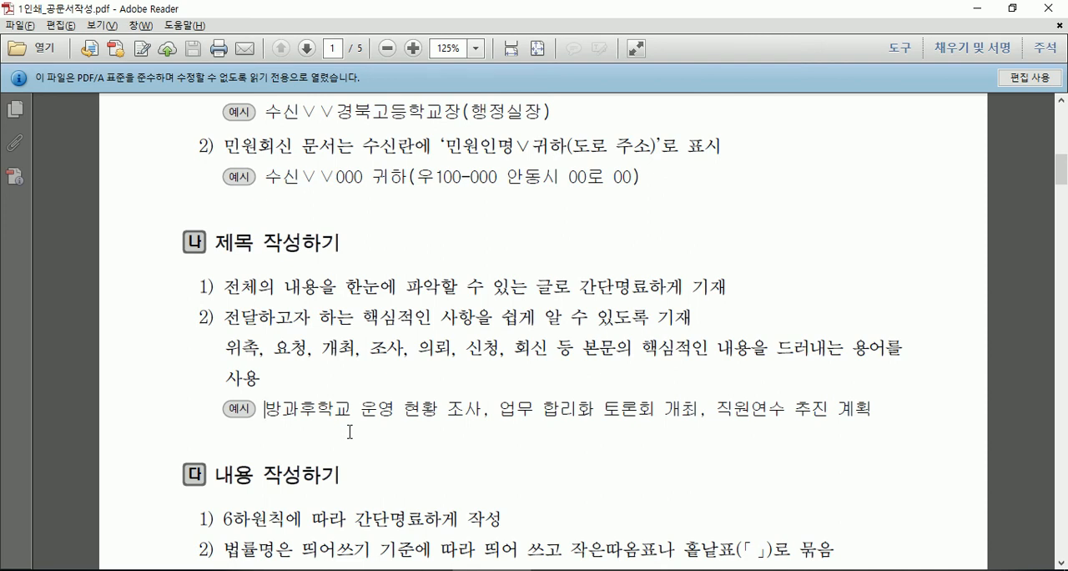
{"action": "scroll", "coordinate": [495, 191], "scroll_direction": "down", "scroll_amount": 2}
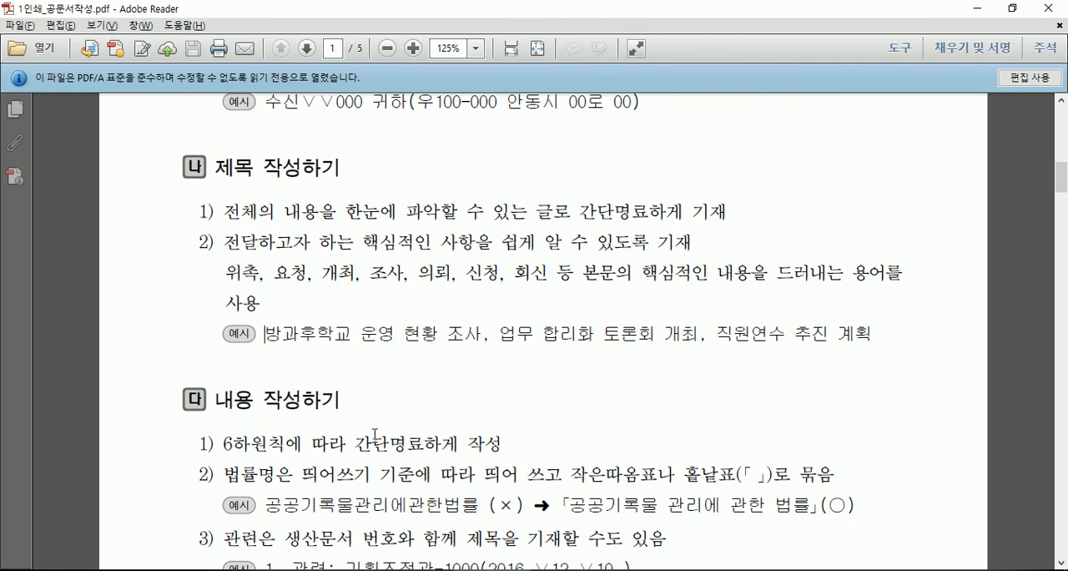
{"action": "scroll", "coordinate": [374, 426], "scroll_direction": "down", "scroll_amount": 1}
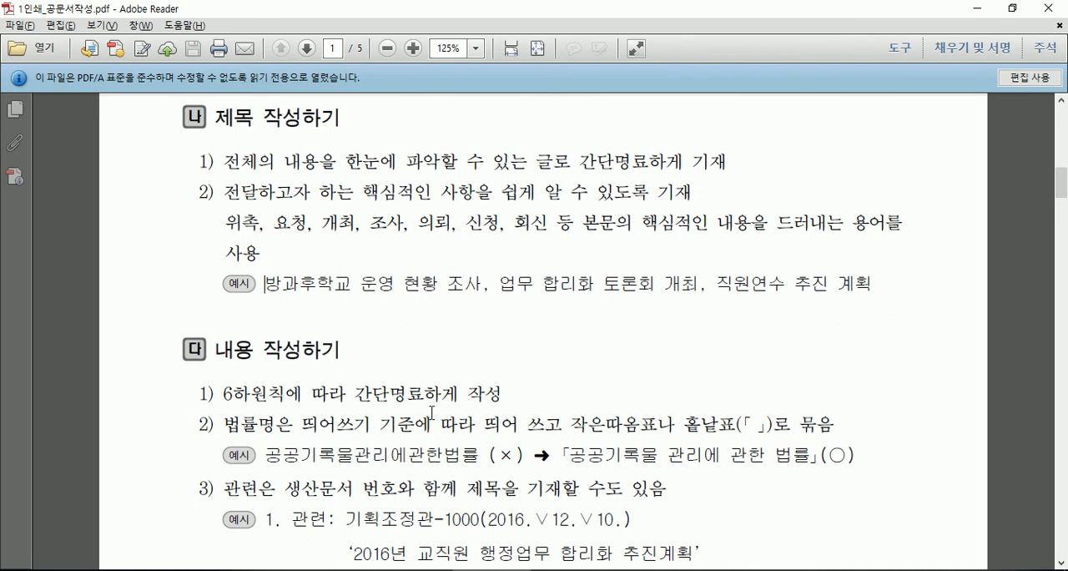
{"action": "scroll", "coordinate": [431, 412], "scroll_direction": "down", "scroll_amount": 1}
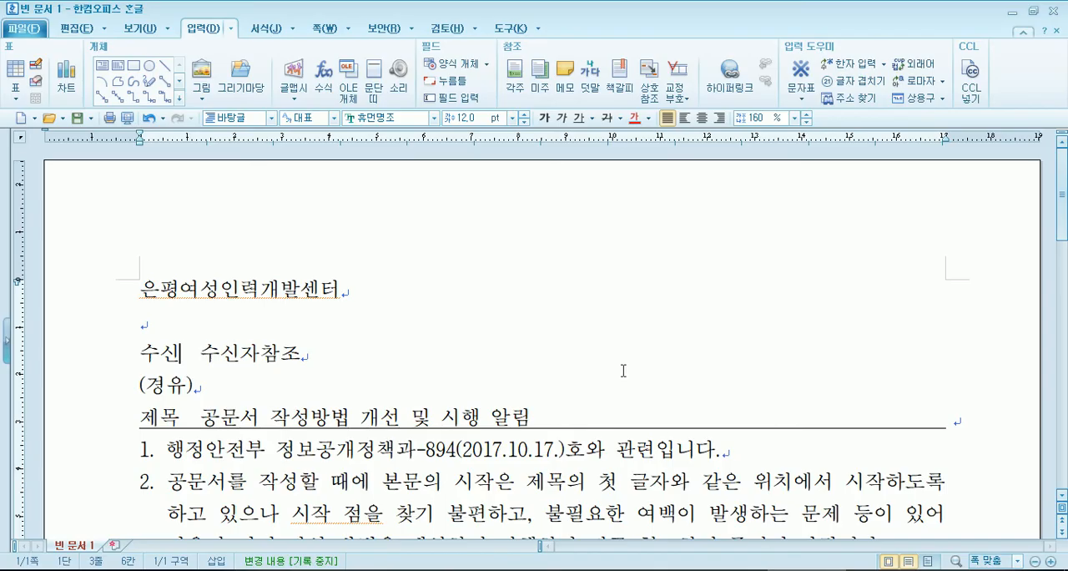
{"action": "scroll", "coordinate": [521, 385], "scroll_direction": "down", "scroll_amount": 5}
{"action": "scroll", "coordinate": [521, 385], "scroll_direction": "down", "scroll_amount": 7}
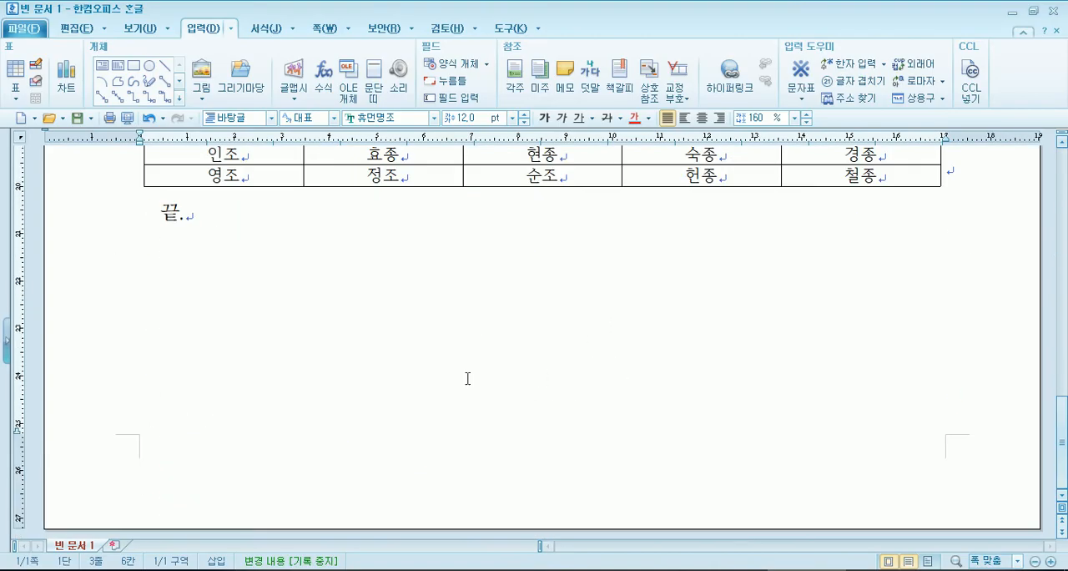
- Look up the law-name brackets 「 」 and 『 』 in the HNC character table without inserting any, and close it
{"action": "left_click", "coordinate": [252, 276]}
{"action": "scroll", "coordinate": [264, 273], "scroll_direction": "up", "scroll_amount": 3}
{"action": "left_click", "coordinate": [239, 312]}
{"action": "left_click", "coordinate": [803, 92]}
{"action": "left_click", "coordinate": [831, 144]}
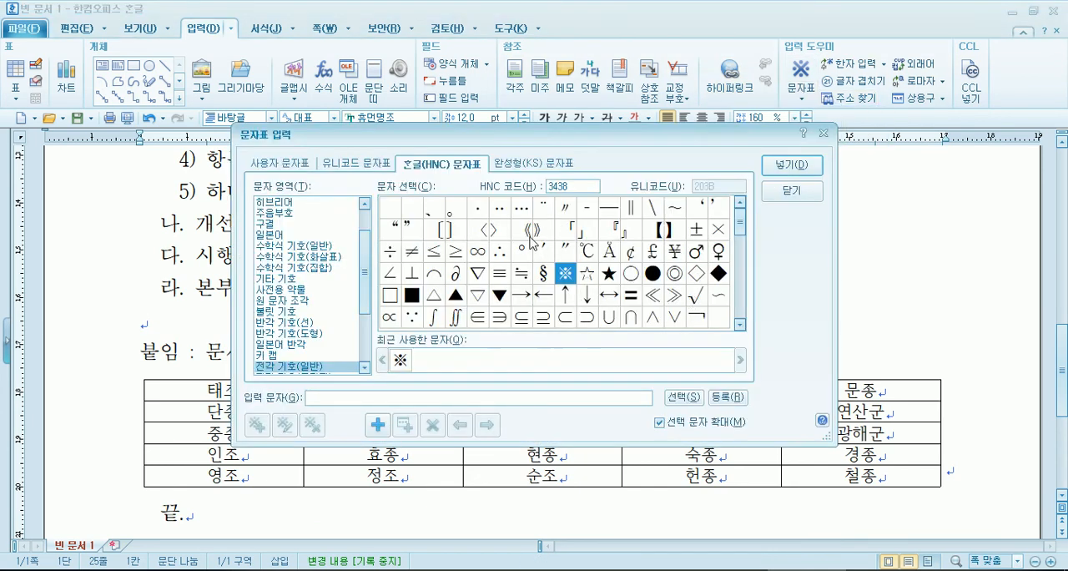
{"action": "left_click", "coordinate": [564, 233]}
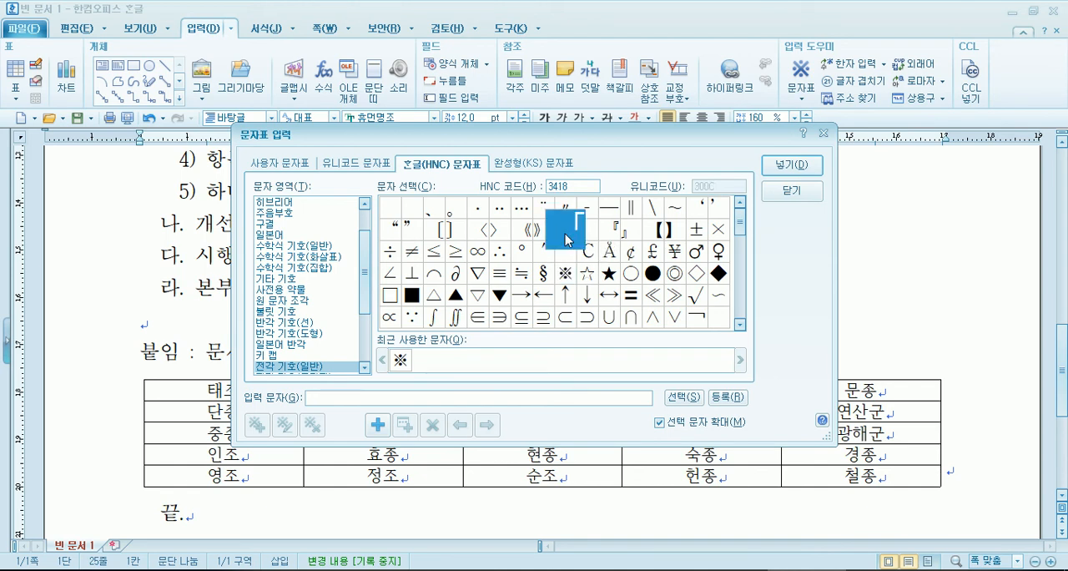
{"action": "left_click", "coordinate": [590, 241]}
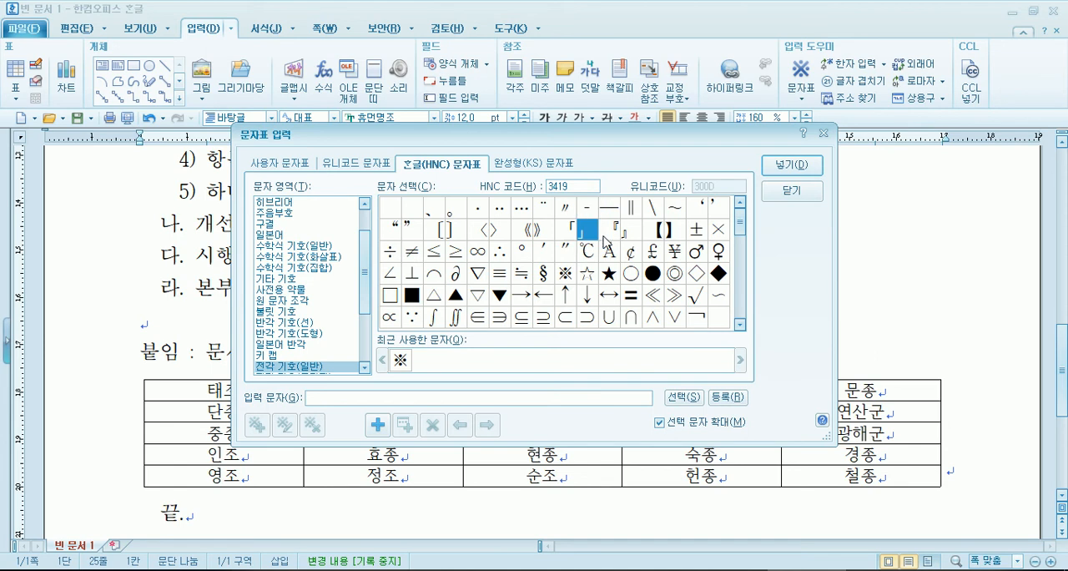
{"action": "left_click", "coordinate": [613, 237]}
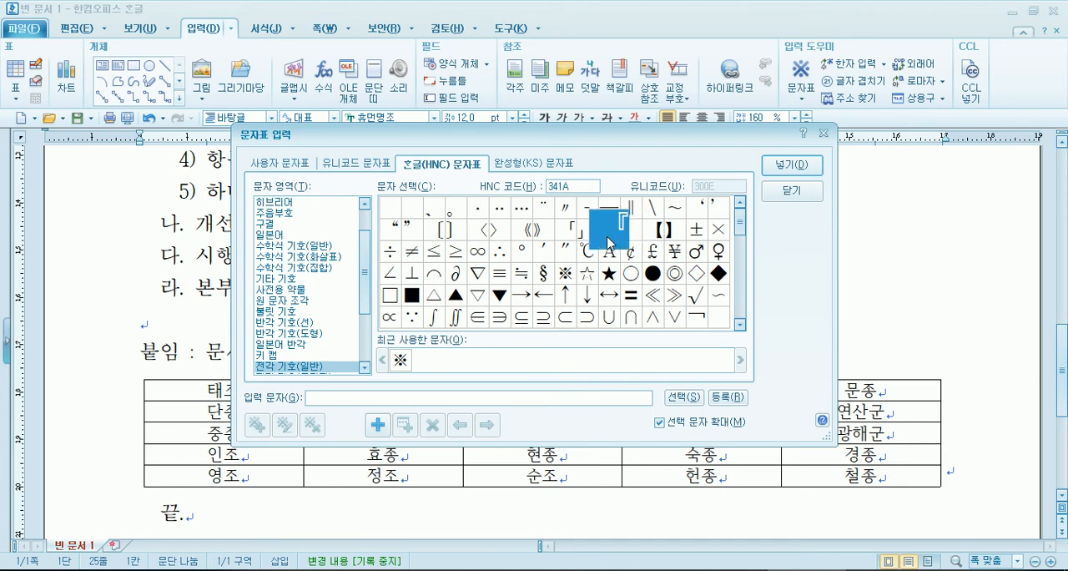
{"action": "left_click", "coordinate": [632, 241]}
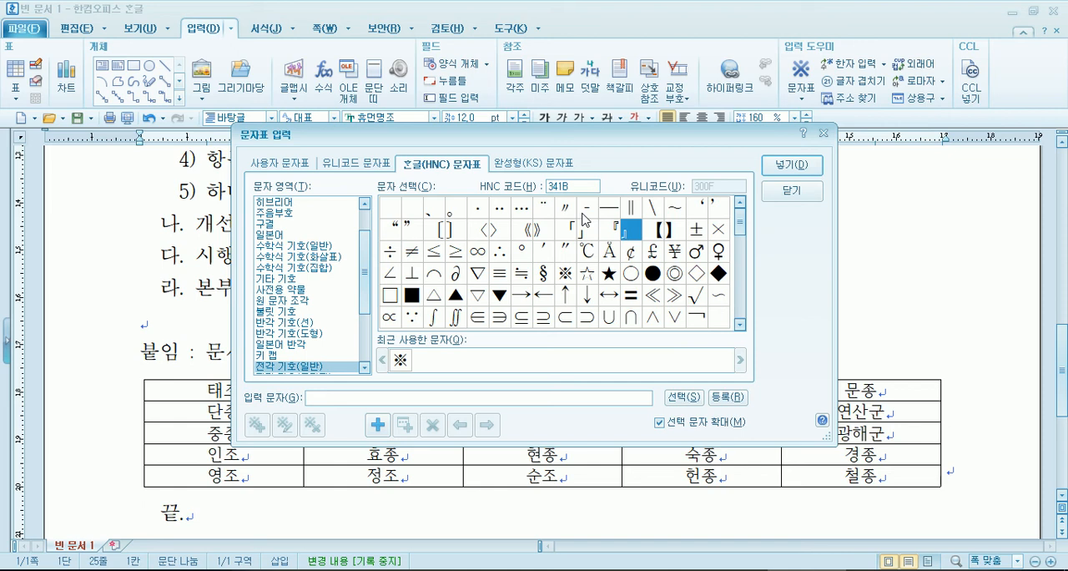
{"action": "key", "text": "Escape"}
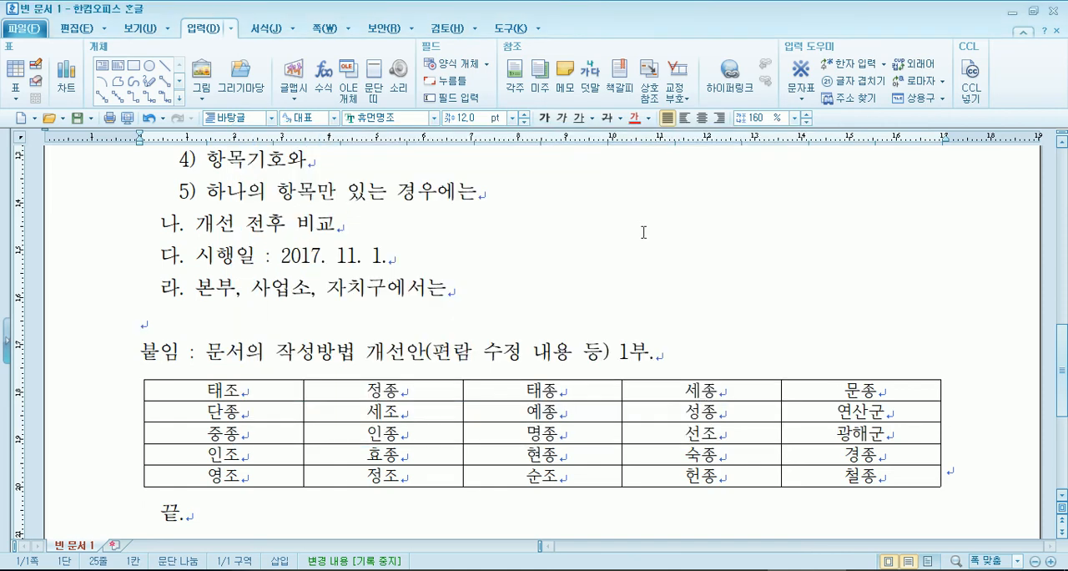
- Compare the PDF's date example with the document's 시행일 line, highlighting the gap between year and month and checking the line's end
{"action": "key", "text": "alt+Tab"}
{"action": "scroll", "coordinate": [617, 278], "scroll_direction": "down", "scroll_amount": 3}
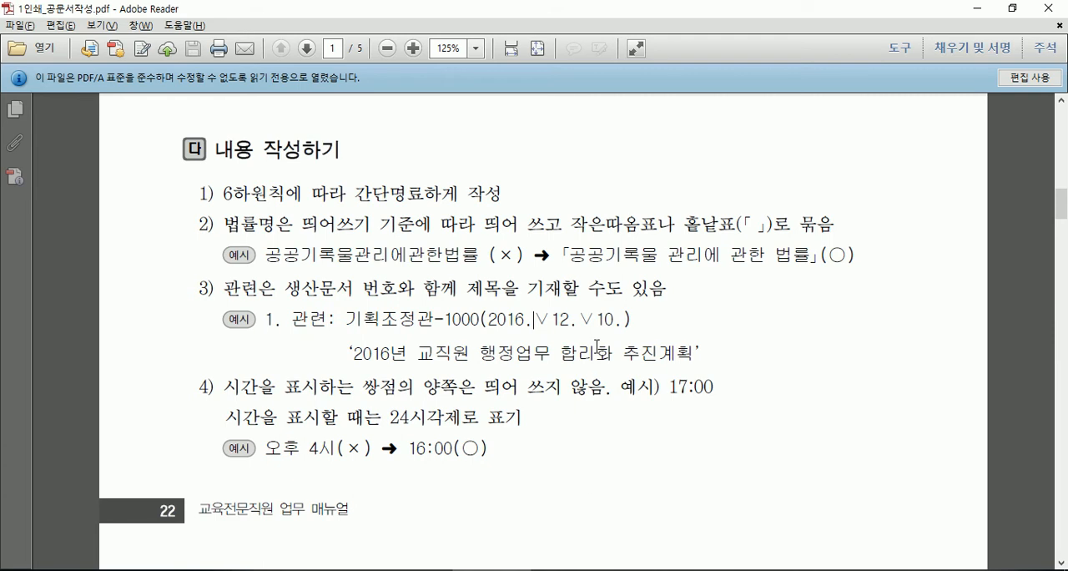
{"action": "key", "text": "alt+Tab"}
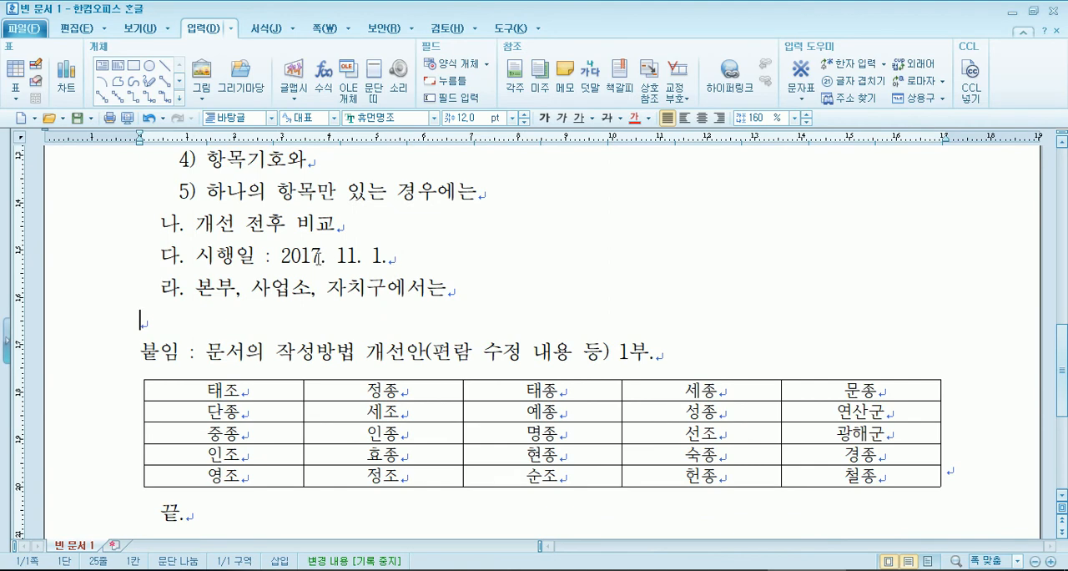
{"action": "left_click_drag", "start_coordinate": [327, 262], "coordinate": [334, 264]}
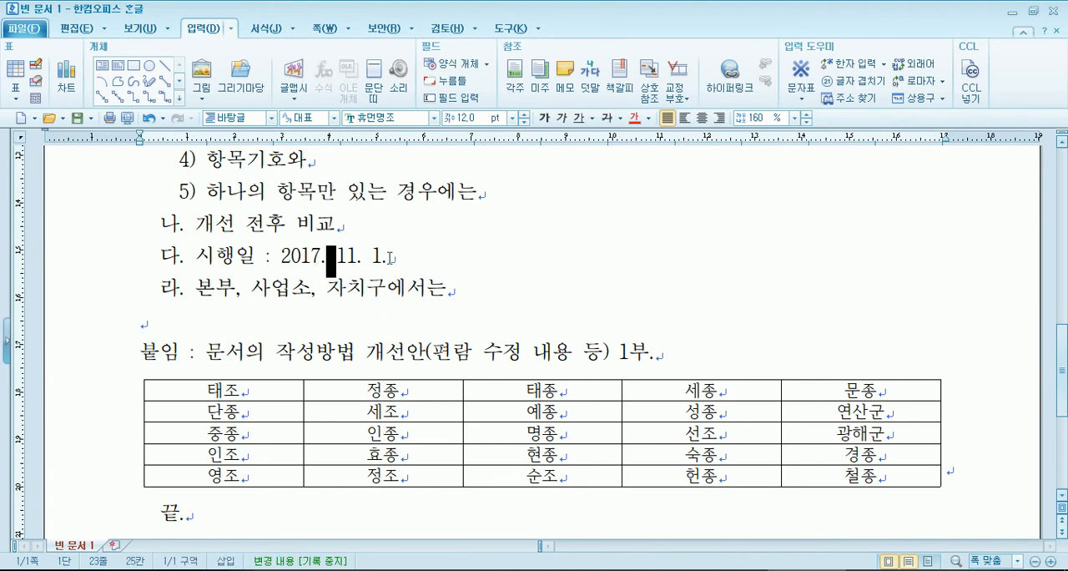
{"action": "left_click", "coordinate": [392, 261]}
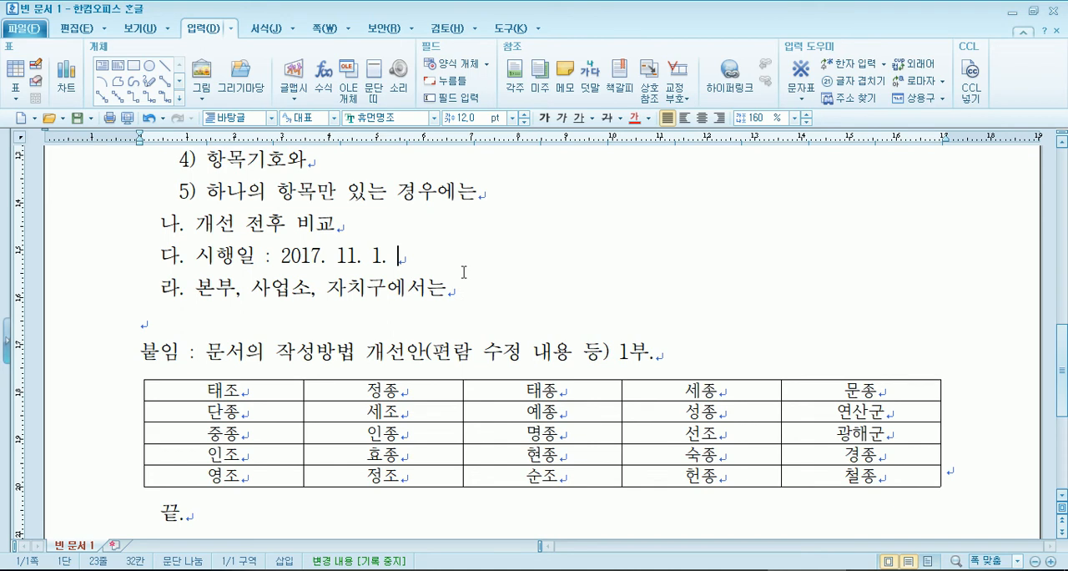
{"action": "key", "text": "BackSpace"}
- Review the PDF's rule for time notation and return to the document
{"action": "key", "text": "alt+Tab"}
{"action": "scroll", "coordinate": [351, 284], "scroll_direction": "down", "scroll_amount": 10}
{"action": "scroll", "coordinate": [350, 284], "scroll_direction": "up", "scroll_amount": 10}
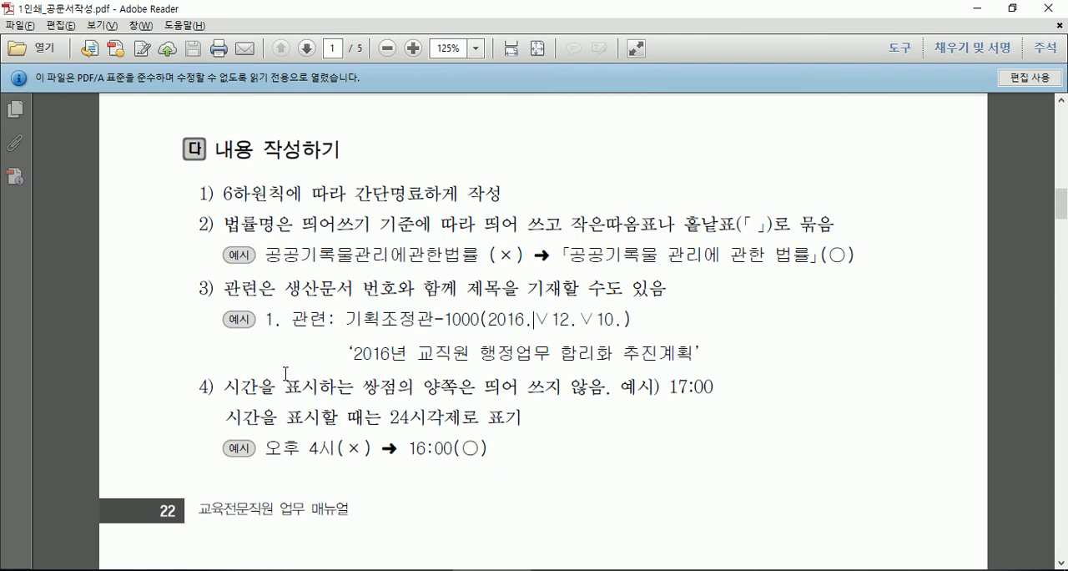
{"action": "key", "text": "alt+Tab"}
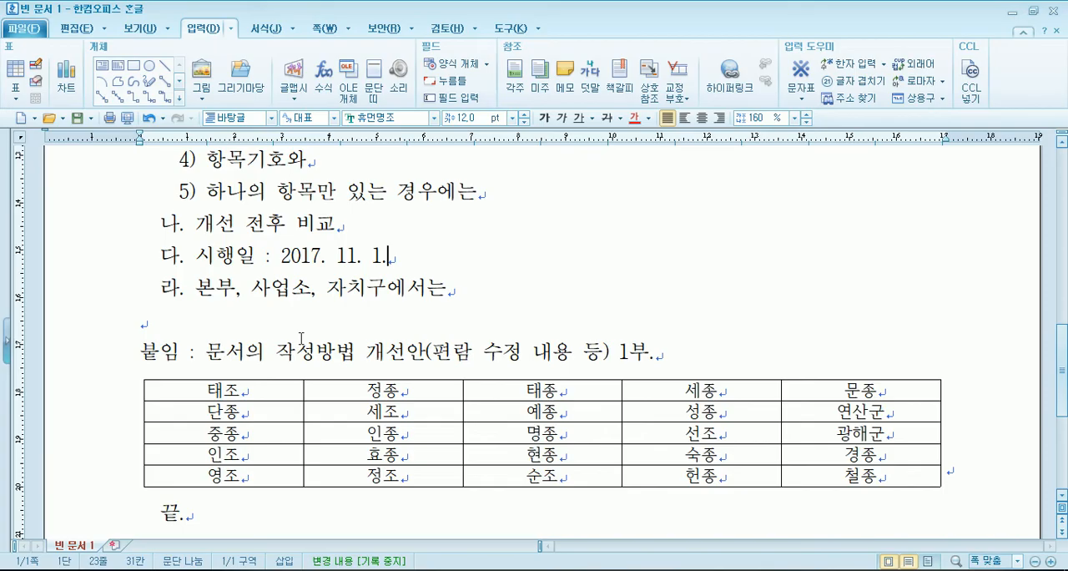
- Add blank lines above the 붙임 line and remove the stray backslash
{"action": "type", "text": "\\"}
{"action": "key", "text": "Return"}
{"action": "key", "text": "Return"}
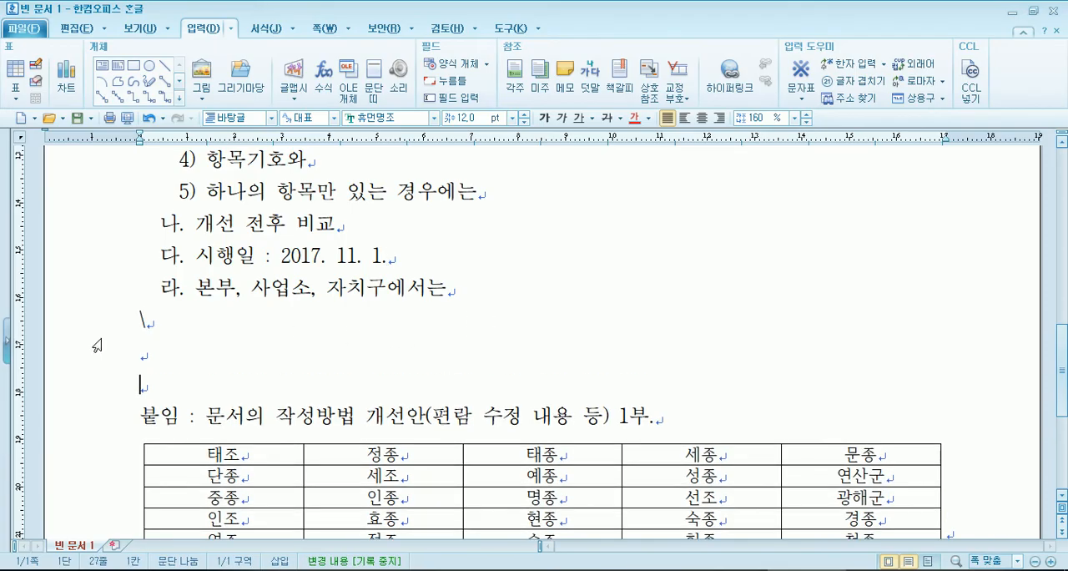
{"action": "key", "text": "Up"}
{"action": "key", "text": "Up"}
{"action": "key", "text": "Delete"}
{"action": "key", "text": "Return"}
- Write the example line "예) 오후 4시에 행사를 시작" in the blank area above 붙임
{"action": "type", "text": "dP)"}
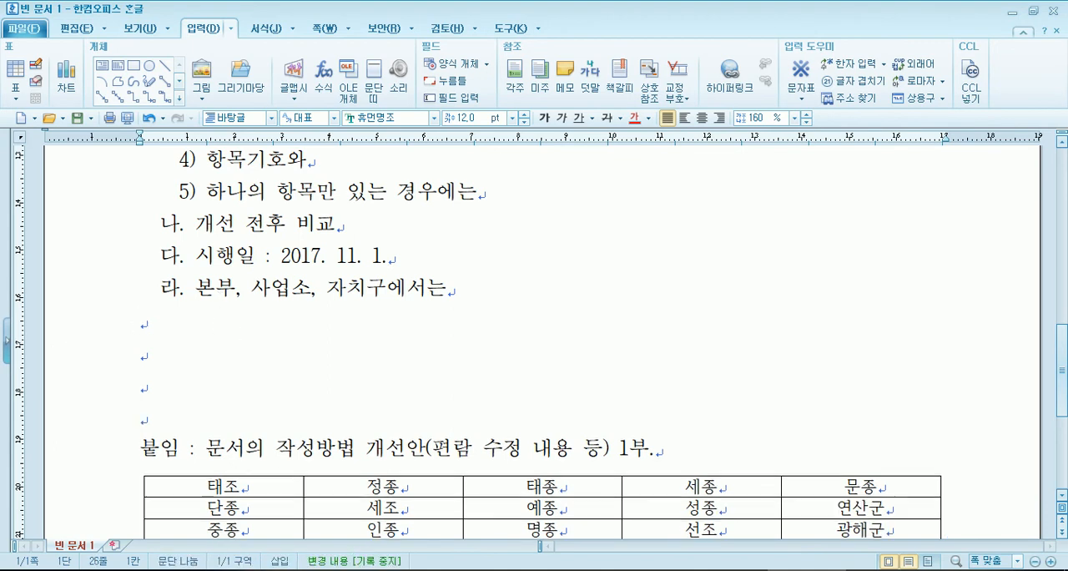
{"action": "key", "text": "BackSpace"}
{"action": "key", "text": "BackSpace"}
{"action": "key", "text": "BackSpace"}
{"action": "key", "text": "BackSpace"}
{"action": "type", "text": "ㅇ)"}
{"action": "key", "text": "BackSpace"}
{"action": "key", "text": "BackSpace"}
{"action": "type", "text": "ㅇㅖ) 오후 4"}
{"action": "type", "text": "시에 행복"}
{"action": "key", "text": "BackSpace"}
{"action": "key", "text": "BackSpace"}
{"action": "key", "text": "BackSpace"}
{"action": "type", "text": "사를 시자"}
{"action": "type", "text": "ㄱ"}
{"action": "key", "text": "Return"}
- Add the line "행사 시작 : 16:00" below the example, removing the extra text tried after the time
{"action": "scroll", "coordinate": [161, 276], "scroll_direction": "down", "scroll_amount": 2}
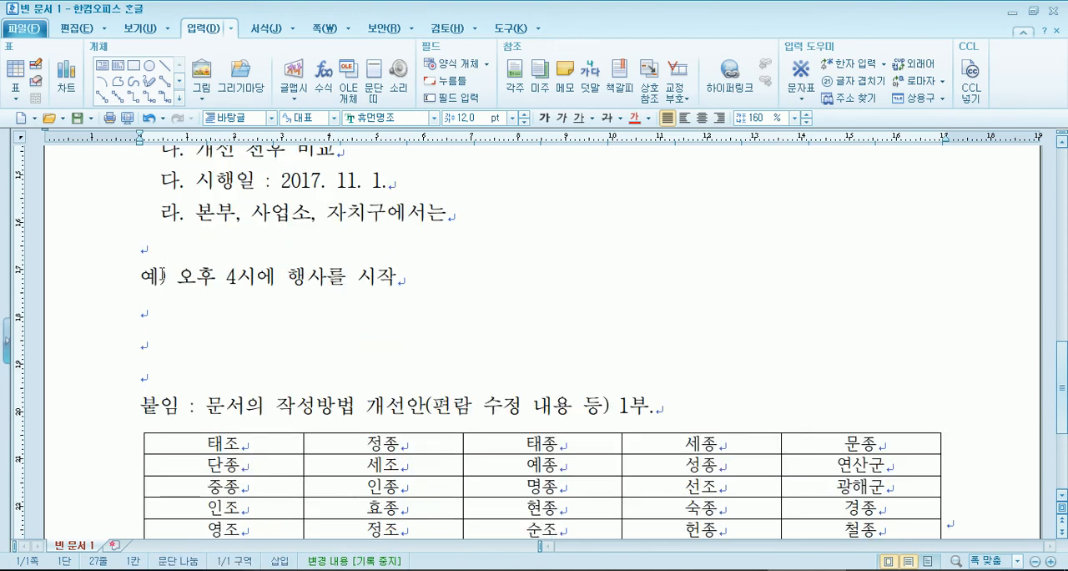
{"action": "type", "text": "행사 싲"}
{"action": "type", "text": "ㅏㄱ : "}
{"action": "type", "text": "16:00"}
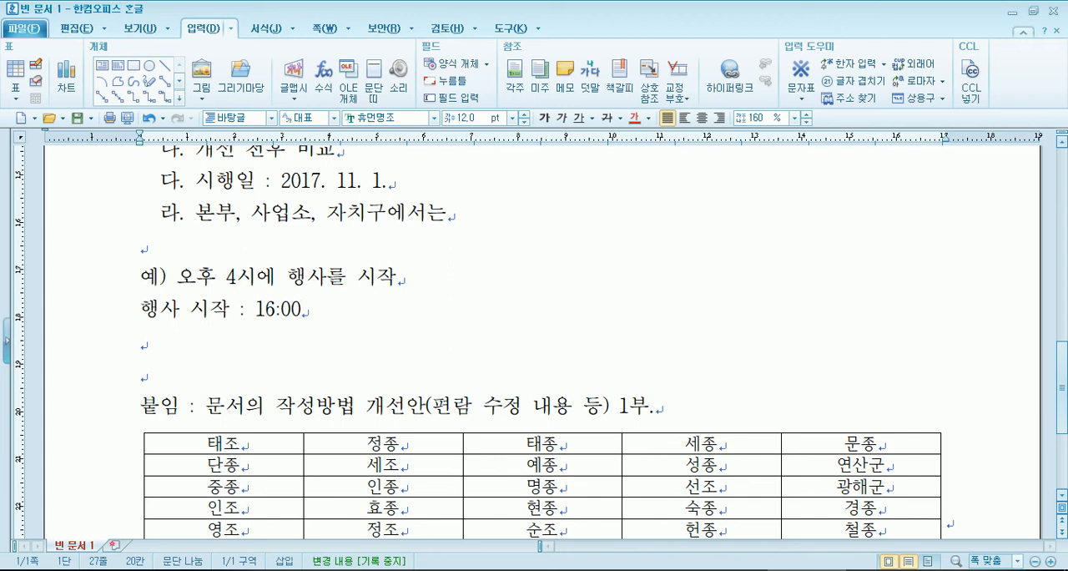
{"action": "type", "text": ":30"}
{"action": "left_click_drag", "start_coordinate": [302, 311], "coordinate": [342, 310]}
{"action": "key", "text": "Delete"}
- Switch to the PDF and examine the time notation rule and page 2's rules for dates, periods and shortened years
{"action": "key", "text": "alt+Tab"}
{"action": "scroll", "coordinate": [426, 432], "scroll_direction": "down", "scroll_amount": 2}
{"action": "scroll", "coordinate": [421, 391], "scroll_direction": "up", "scroll_amount": 5}
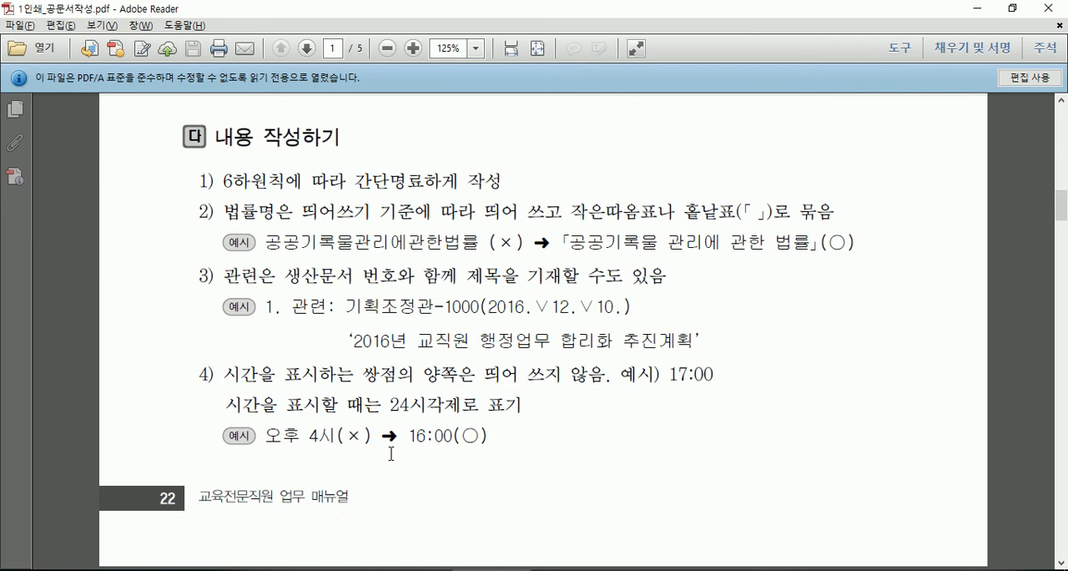
{"action": "scroll", "coordinate": [399, 438], "scroll_direction": "down", "scroll_amount": 3}
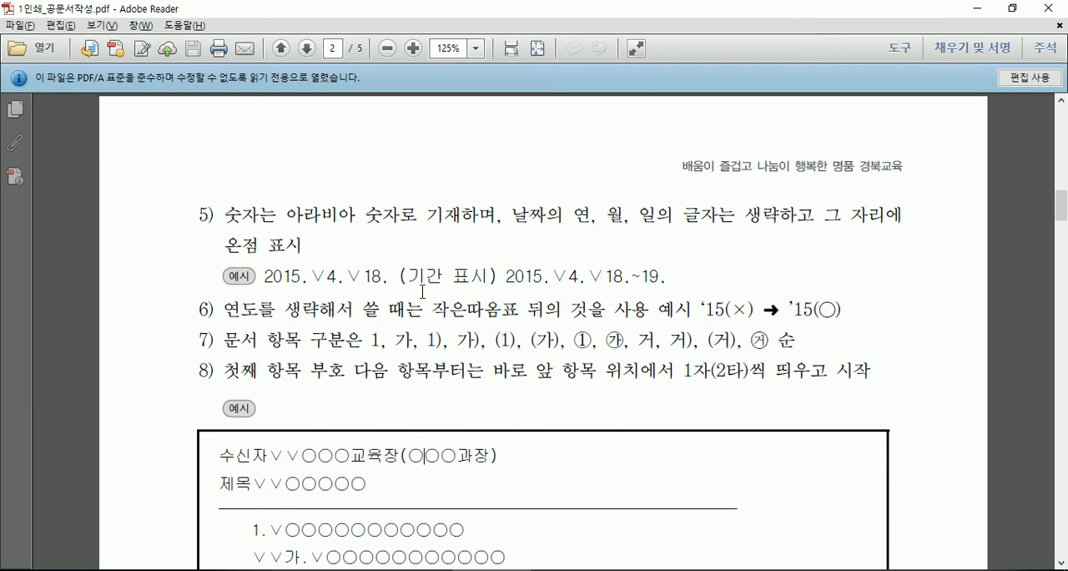
- Try writing the handbook item's page range as 42쪽-43쪽, with a hyphen and no spaces
{"action": "key", "text": "alt+Tab"}
{"action": "scroll", "coordinate": [422, 293], "scroll_direction": "up", "scroll_amount": 10}
{"action": "scroll", "coordinate": [397, 306], "scroll_direction": "down", "scroll_amount": 5}
{"action": "scroll", "coordinate": [397, 306], "scroll_direction": "down", "scroll_amount": 1}
{"action": "scroll", "coordinate": [397, 305], "scroll_direction": "up", "scroll_amount": 1}
{"action": "left_click", "coordinate": [472, 257]}
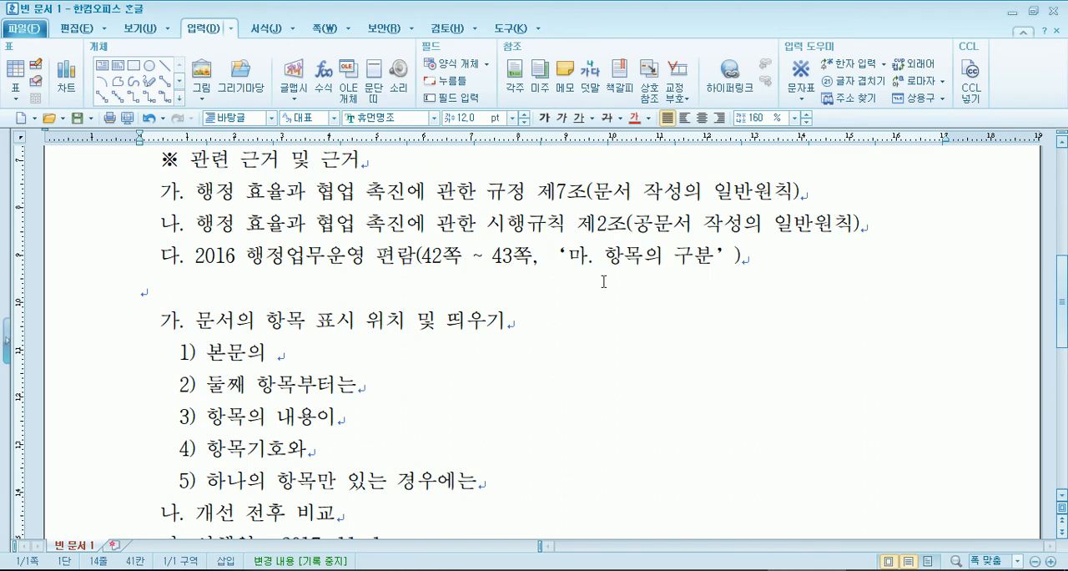
{"action": "key", "text": "Left"}
{"action": "type", "text": "-"}
{"action": "key", "text": "Delete"}
{"action": "key", "text": "Delete"}
{"action": "key", "text": "Delete"}
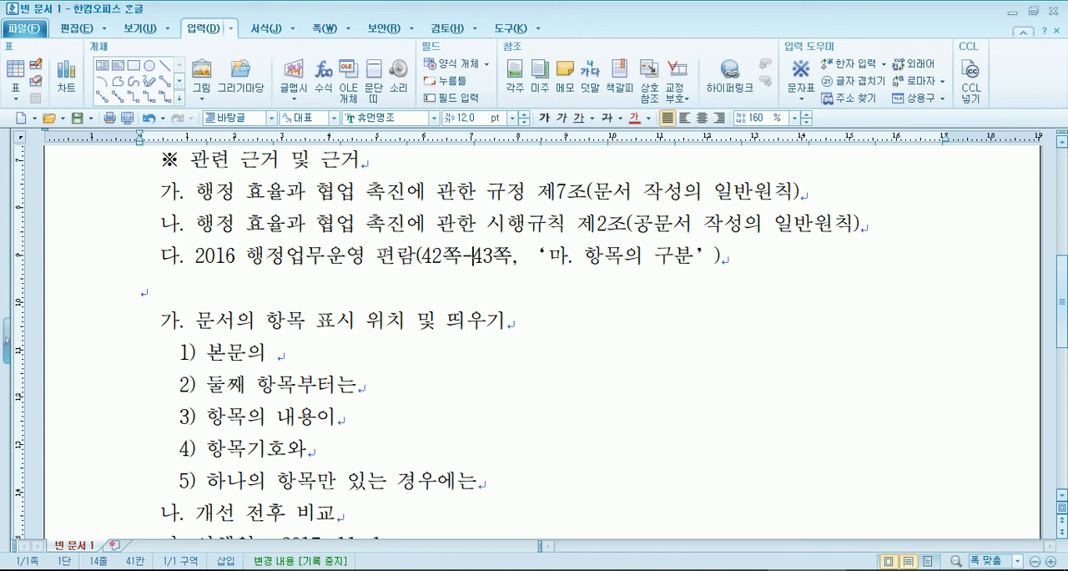
- Check the PDF's period example and try a tilde and a spaced hyphen between 42쪽 and 43쪽
{"action": "key", "text": "alt+Tab"}
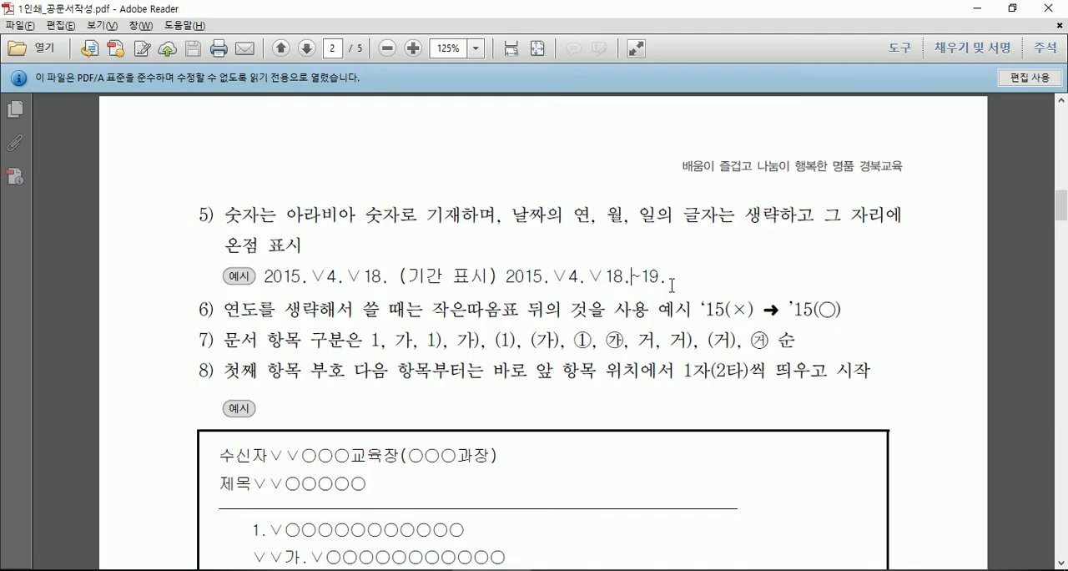
{"action": "key", "text": "alt+Tab"}
{"action": "key", "text": "Left"}
{"action": "type", "text": "~"}
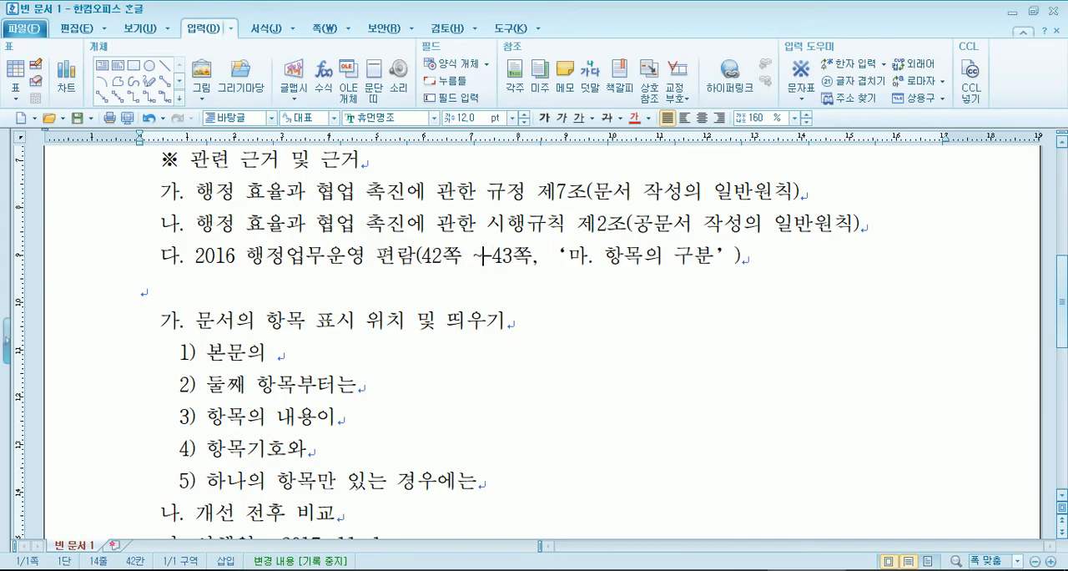
{"action": "key", "text": "Left"}
{"action": "key", "text": "Left"}
{"action": "key", "text": "Left"}
{"action": "key", "text": "Right"}
{"action": "key", "text": "Right"}
{"action": "type", "text": "-"}
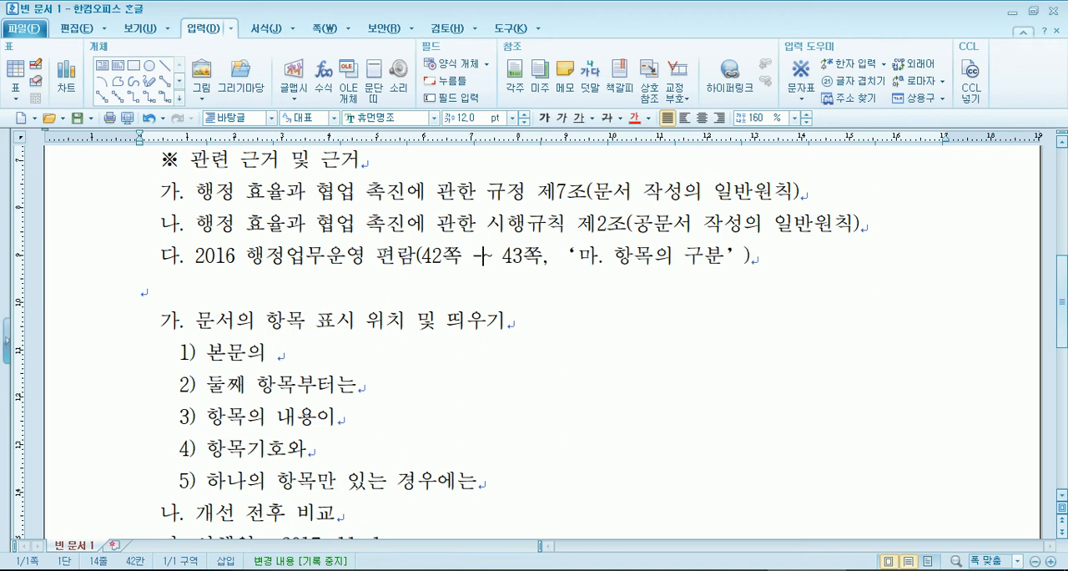
- Put the handbook item's page range back to 42쪽 ~ 43쪽, with a space on each side of the tilde
{"action": "key", "text": "Left"}
{"action": "key", "text": "Left"}
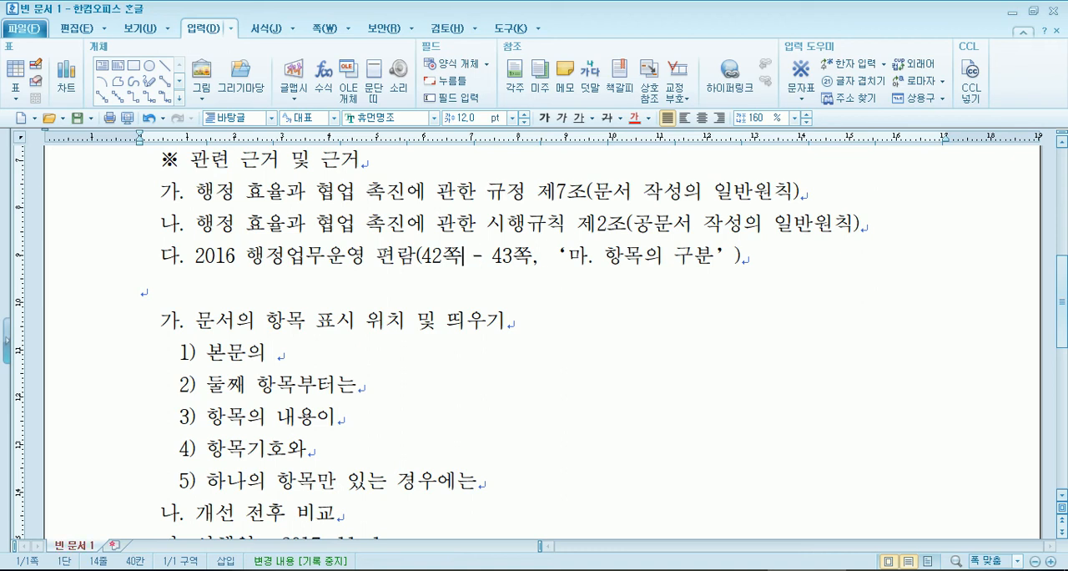
{"action": "key", "text": "Delete"}
{"action": "key", "text": "Right"}
{"action": "key", "text": "Delete"}
{"action": "key", "text": "Left"}
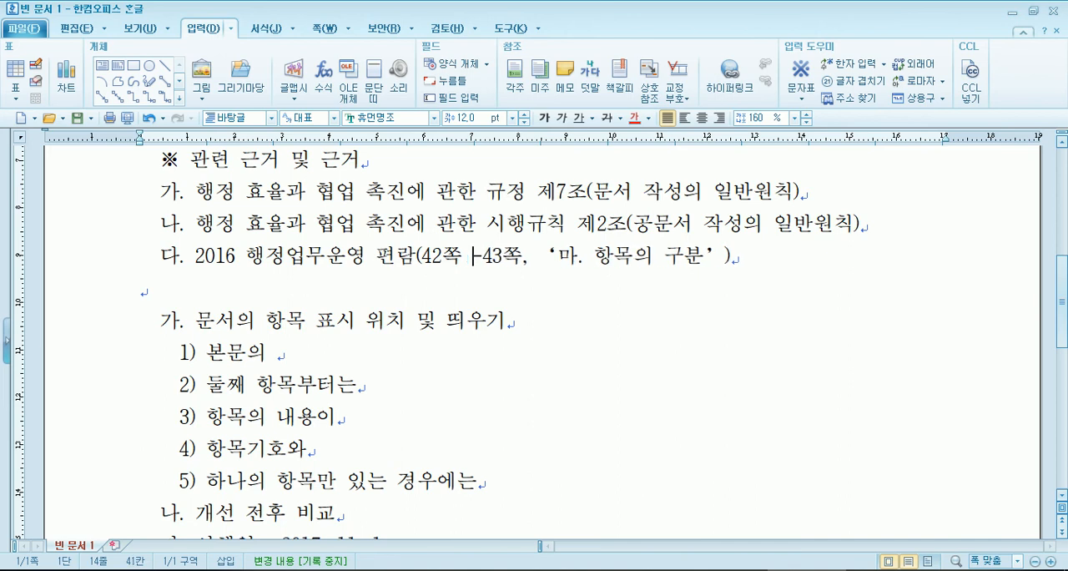
{"action": "type", "text": "~"}
{"action": "key", "text": "Delete"}
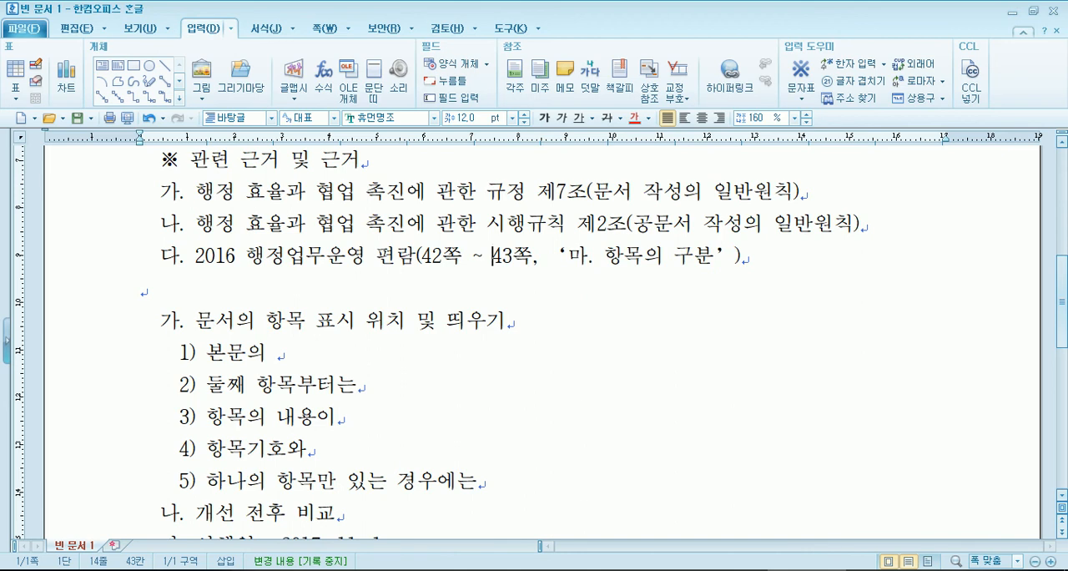
- Check the PDF's shortened-year rule and add the line "행사 일자 : 2018. 10. 5." below the event start time
{"action": "key", "text": "alt+Tab"}
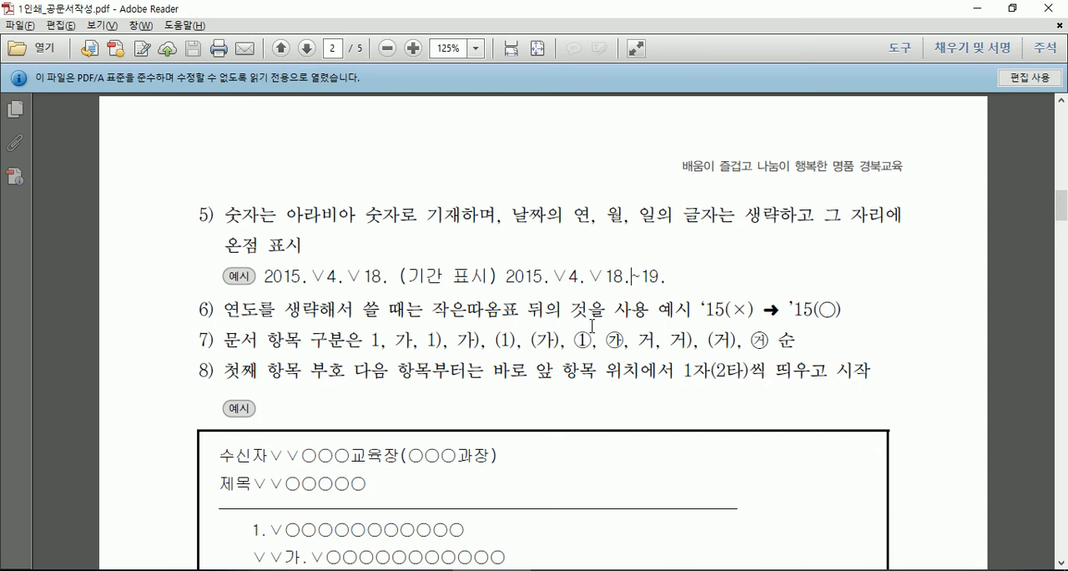
{"action": "key", "text": "alt+Tab"}
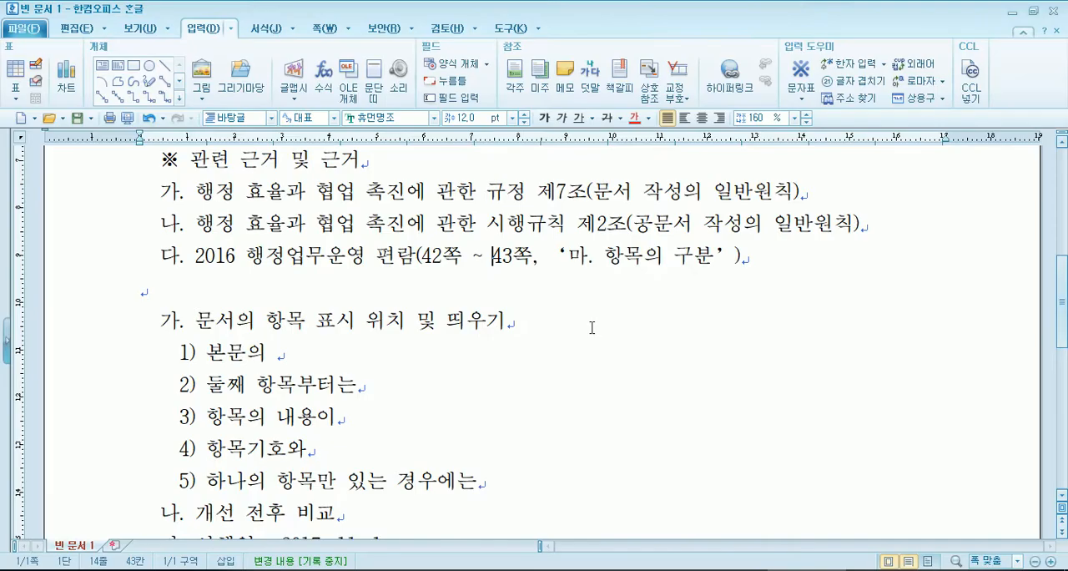
{"action": "scroll", "coordinate": [369, 286], "scroll_direction": "down", "scroll_amount": 4}
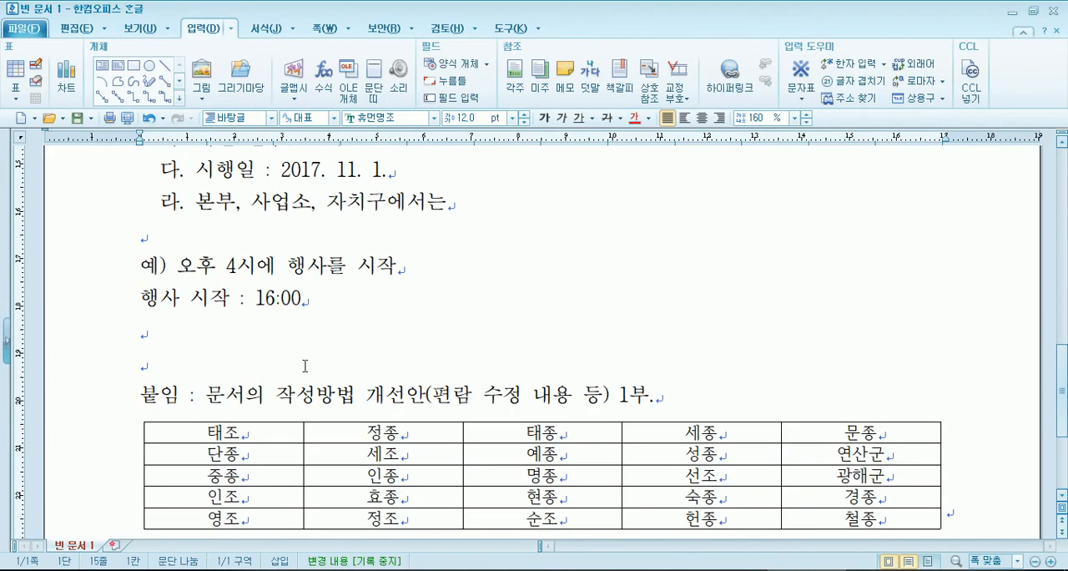
{"action": "left_click", "coordinate": [196, 329]}
{"action": "type", "text": "행"}
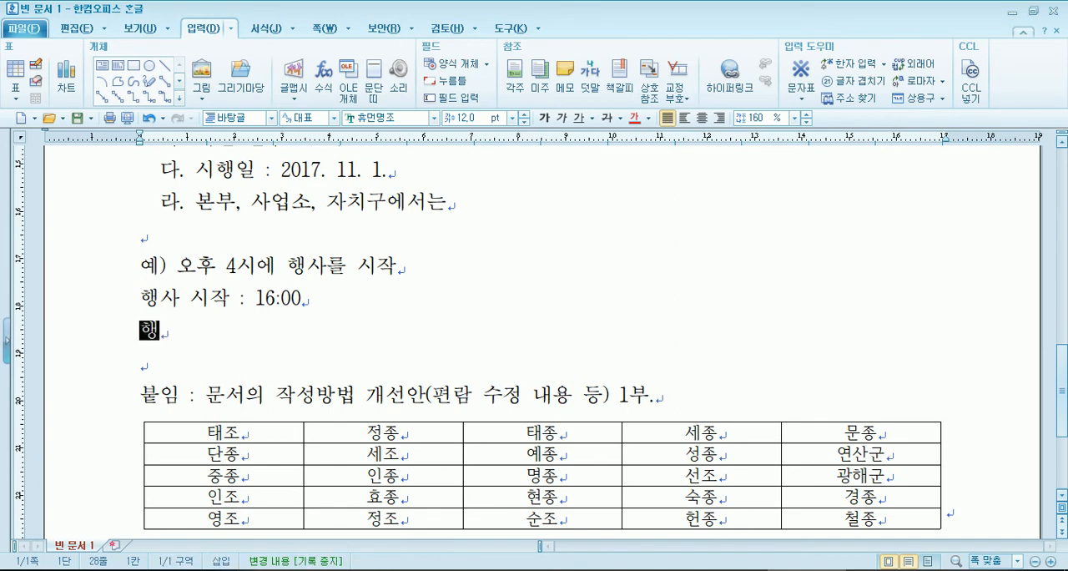
{"action": "type", "text": "사 일자 :"}
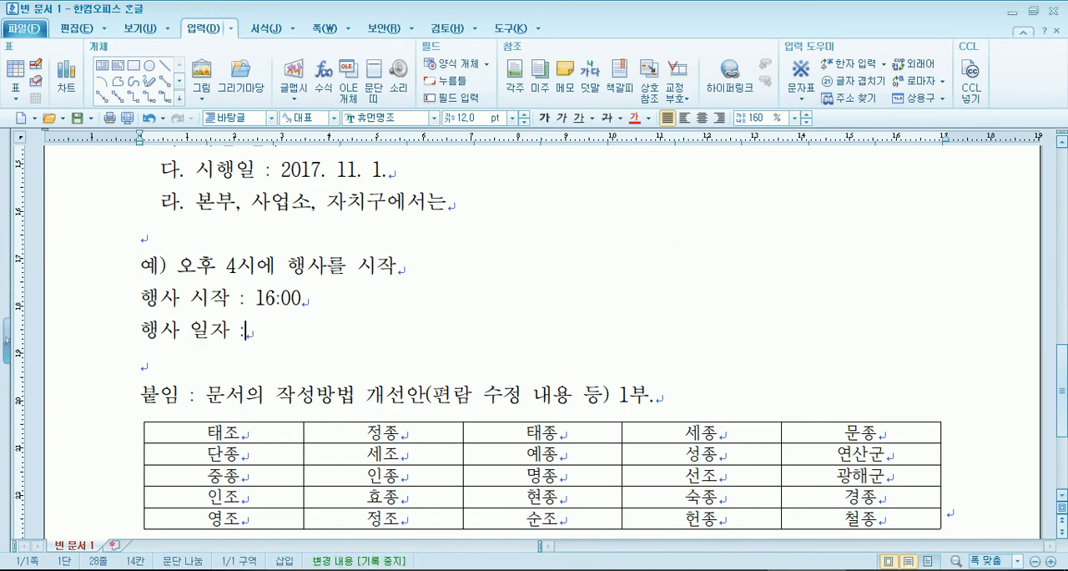
{"action": "type", "text": " 2018. 10."}
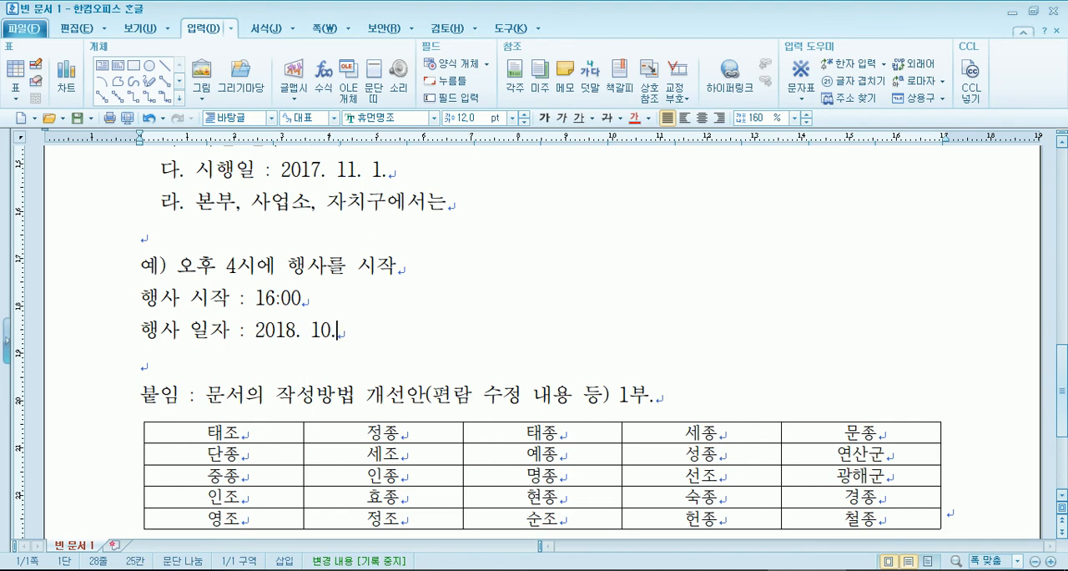
{"action": "type", "text": " 5."}
- Add a second date line with the shortened year, "행사 일자 : 18. 10. 5."
{"action": "key", "text": "Return"}
{"action": "type", "text": "행사"}
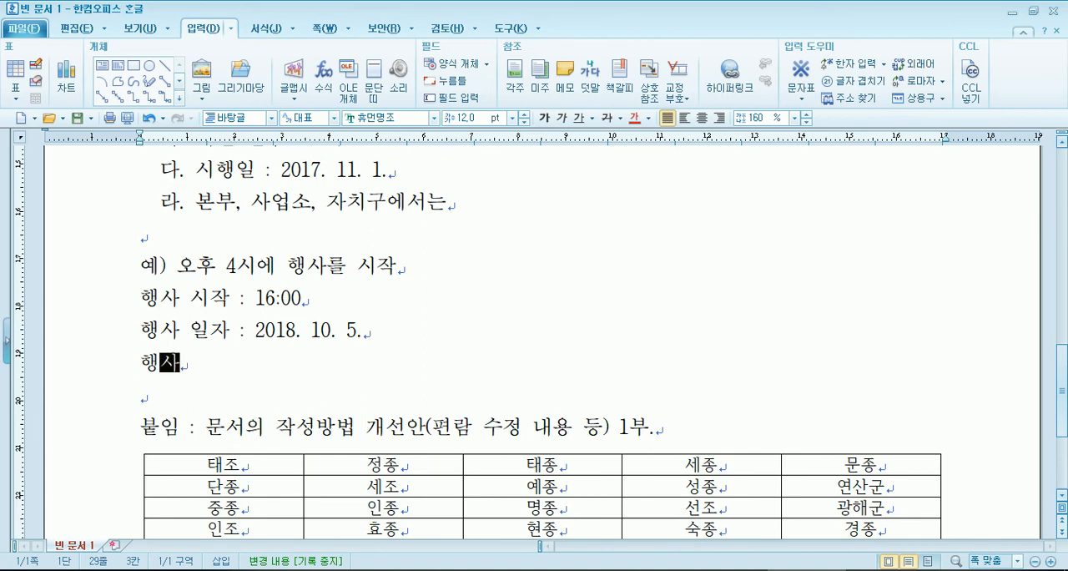
{"action": "type", "text": " 일자 : 18. 10. 5."}
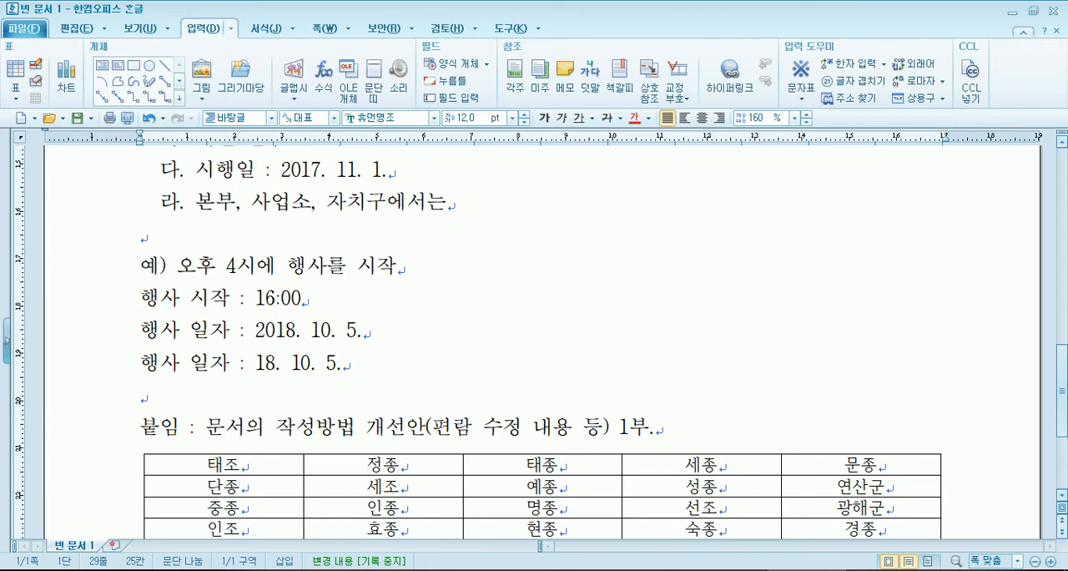
{"action": "scroll", "coordinate": [234, 338], "scroll_direction": "down", "scroll_amount": 1}
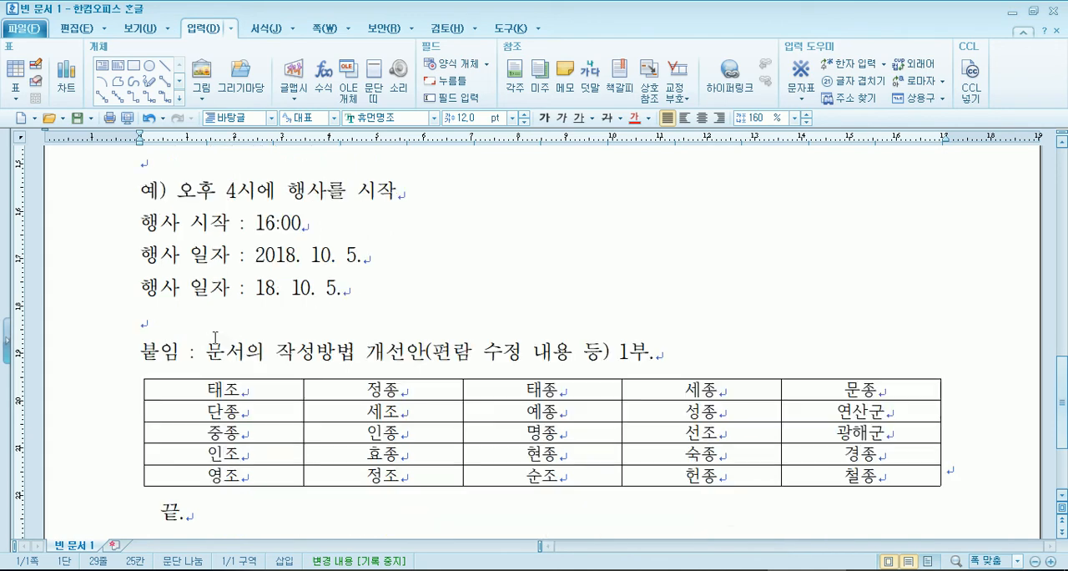
- Try an opening and a closing single quotation mark before 18 in the shortened-year date line, and take them out
{"action": "left_click", "coordinate": [254, 289]}
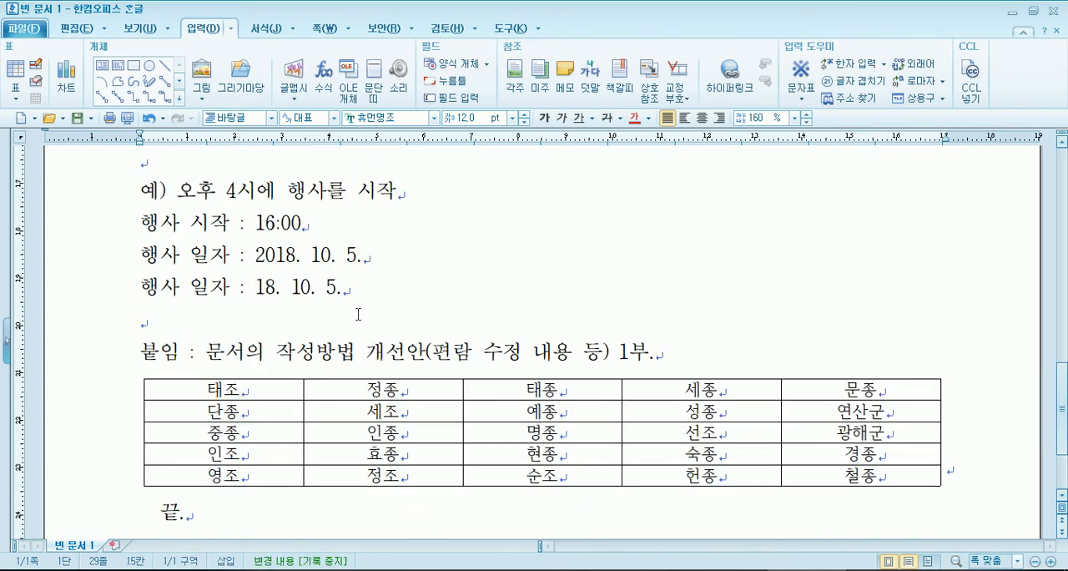
{"action": "type", "text": "'"}
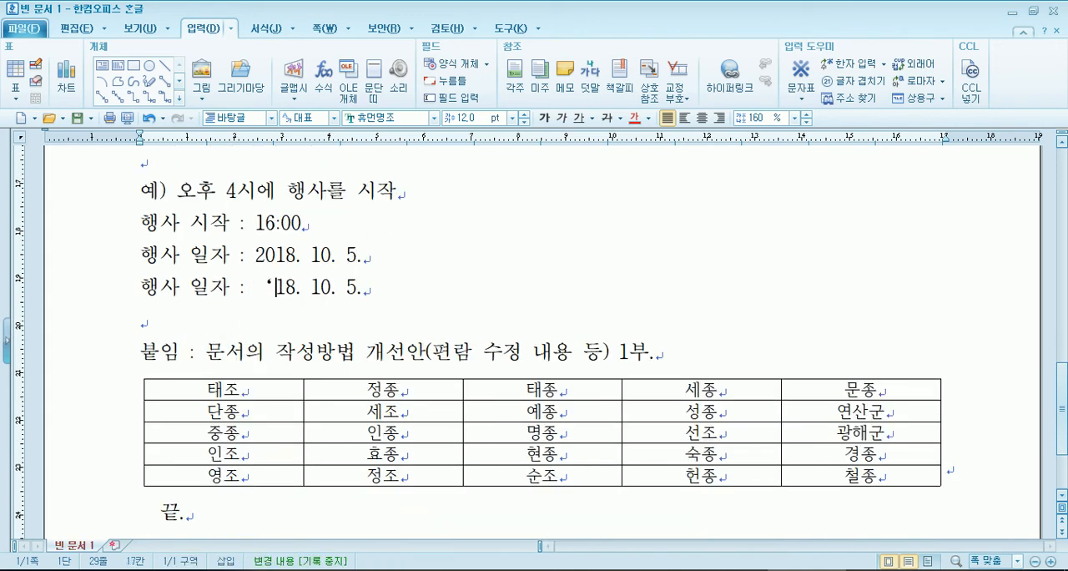
{"action": "type", "text": "'"}
{"action": "key", "text": "Left"}
{"action": "key", "text": "Left"}
{"action": "key", "text": "Left"}
{"action": "key", "text": "Delete"}
{"action": "key", "text": "Delete"}
{"action": "key", "text": "Delete"}
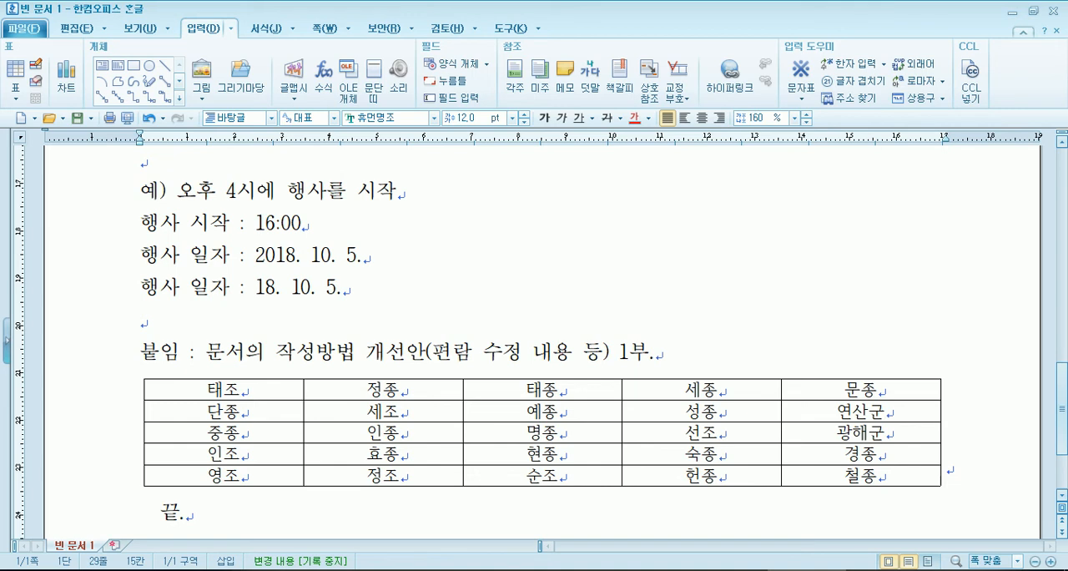
- Try a pair of single quotation marks and then opening marks alone before the shortened year 18, removing each attempt
{"action": "type", "text": "''"}
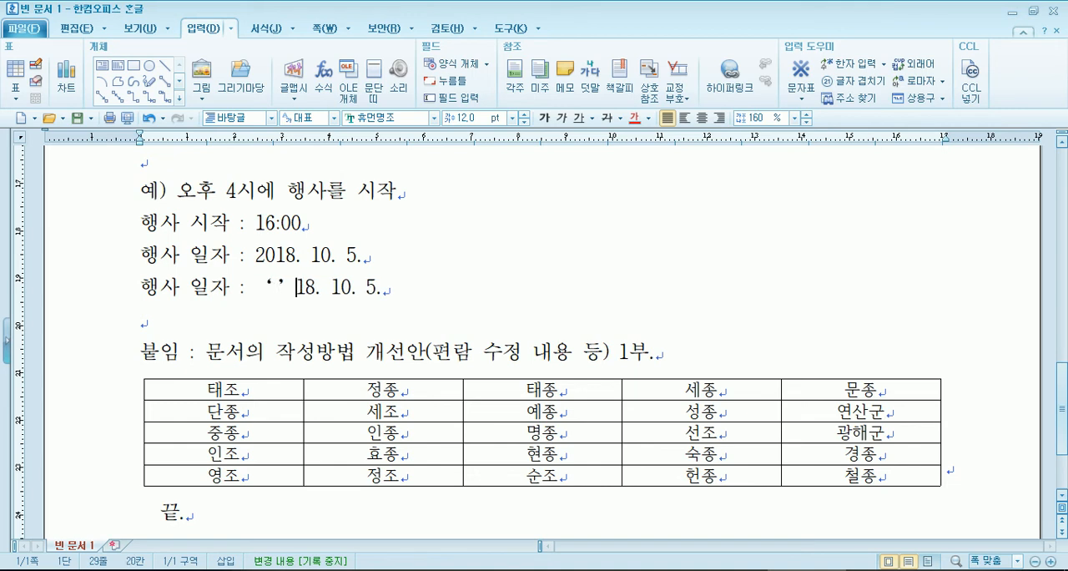
{"action": "key", "text": "BackSpace"}
{"action": "key", "text": "BackSpace"}
{"action": "key", "text": "BackSpace"}
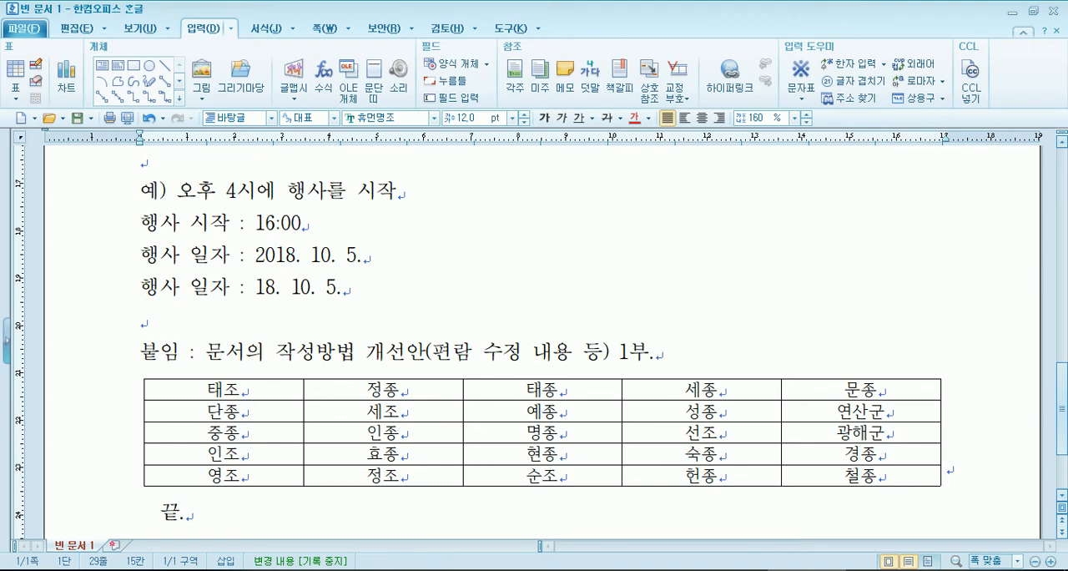
{"action": "type", "text": "'"}
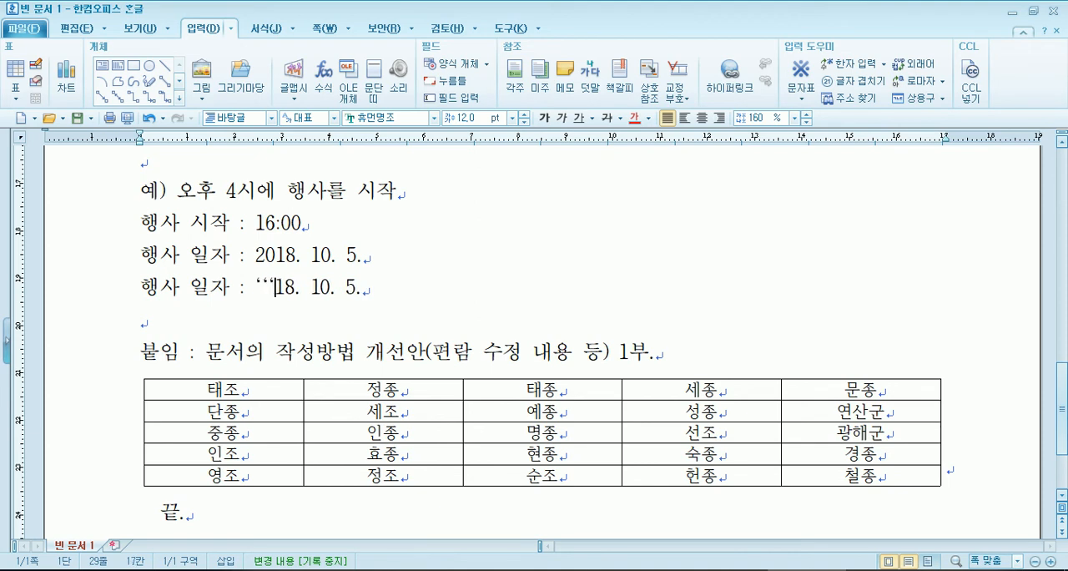
{"action": "key", "text": "BackSpace"}
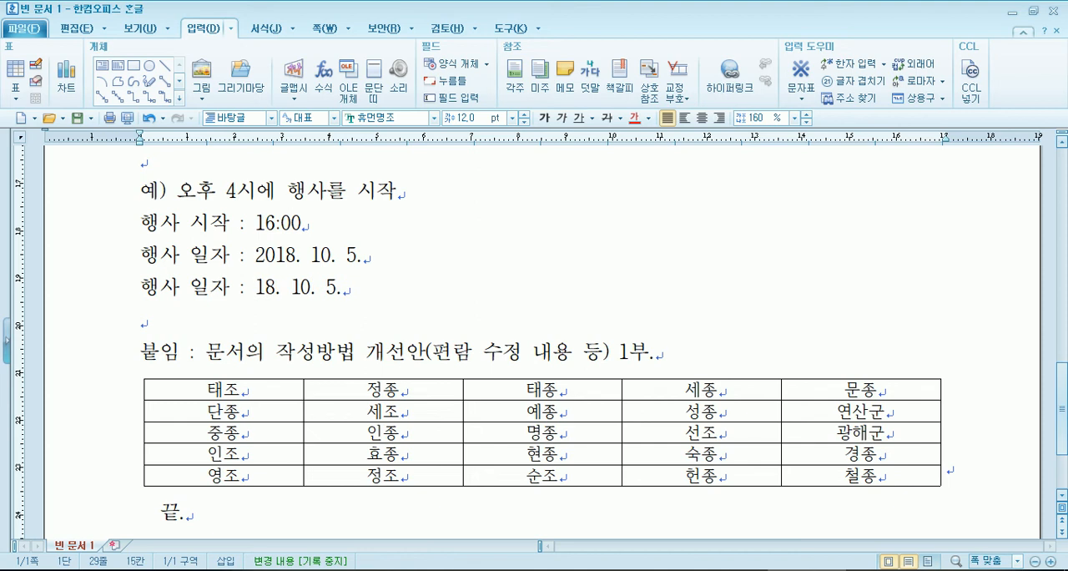
- Check the PDF's shortened-year rule and put only the closing single quotation mark before 18 in the second date line
{"action": "key", "text": "alt+Tab"}
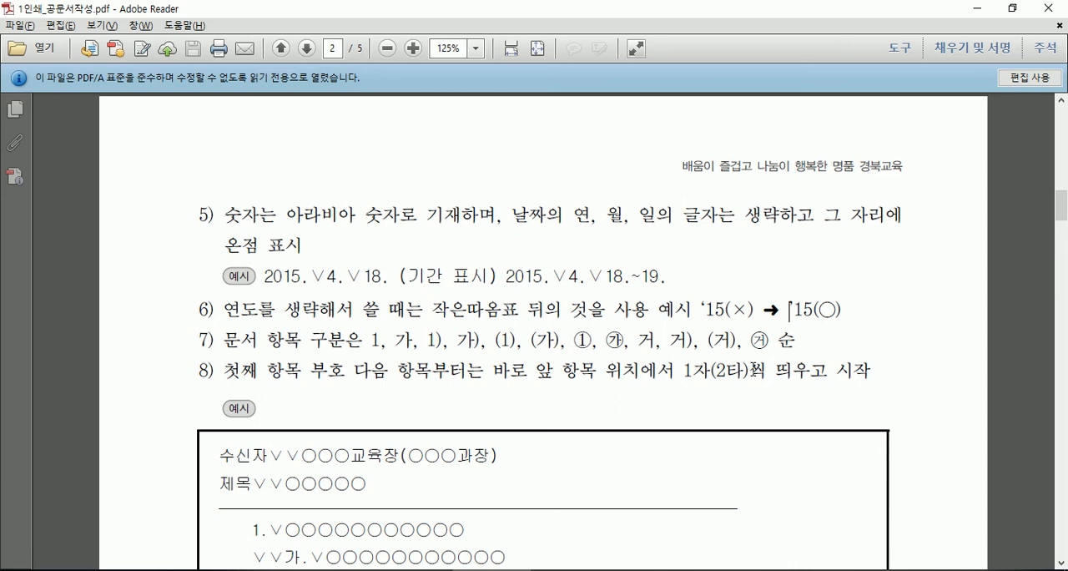
{"action": "key", "text": "alt+Tab"}
{"action": "type", "text": "''"}
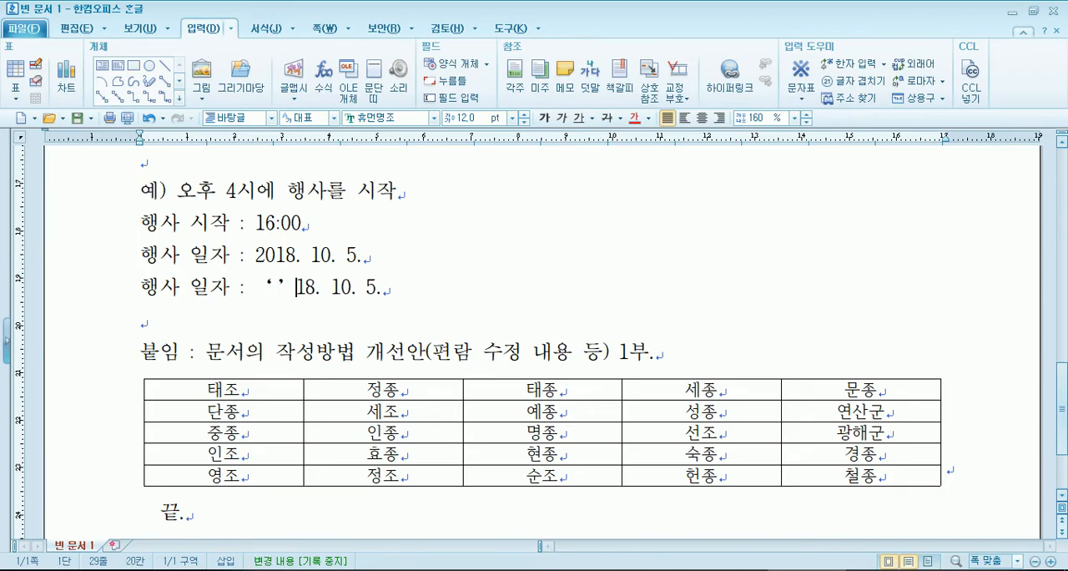
{"action": "type", "text": "\"\""}
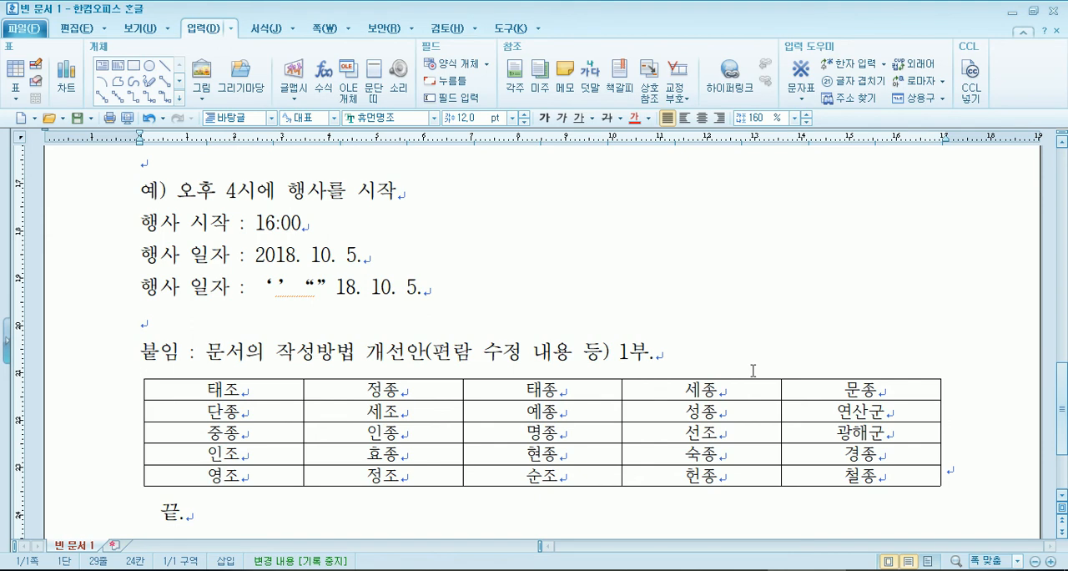
{"action": "key", "text": "BackSpace"}
{"action": "key", "text": "BackSpace"}
{"action": "key", "text": "BackSpace"}
{"action": "key", "text": "BackSpace"}
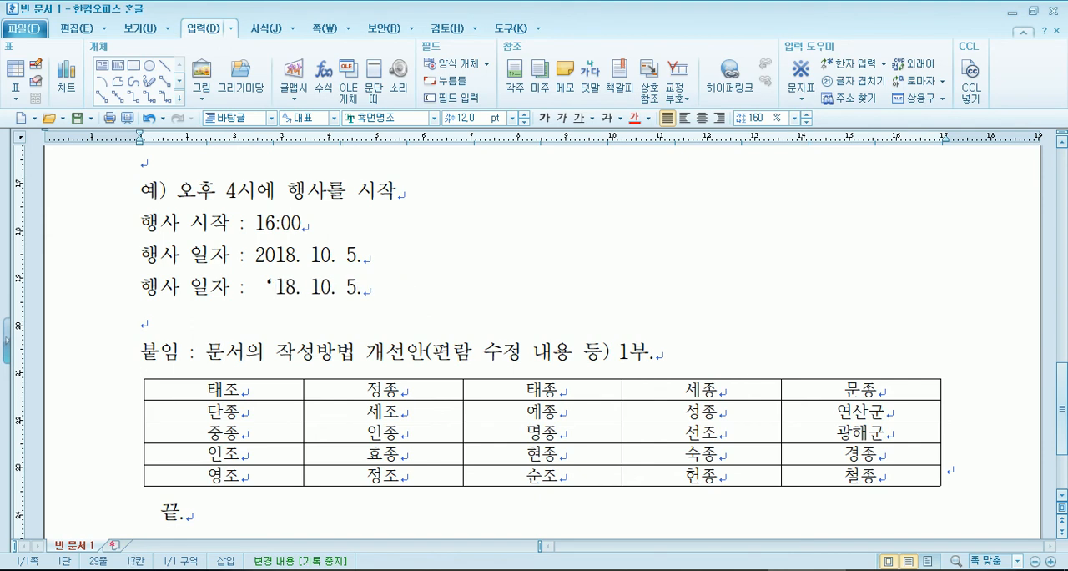
{"action": "type", "text": "’"}
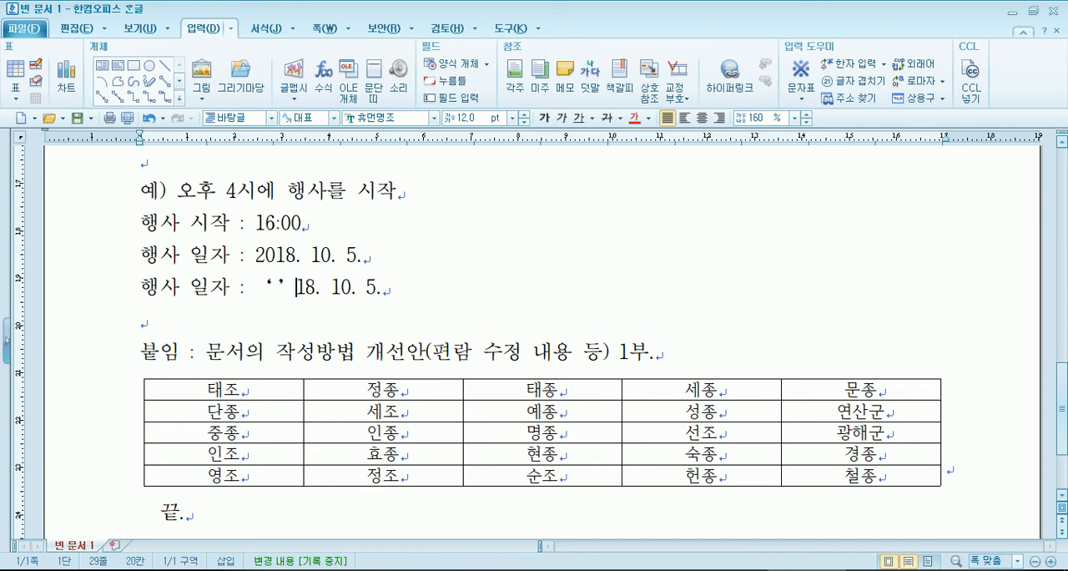
{"action": "key", "text": "Left"}
{"action": "key", "text": "Left"}
{"action": "key", "text": "Left"}
{"action": "key", "text": "Delete"}
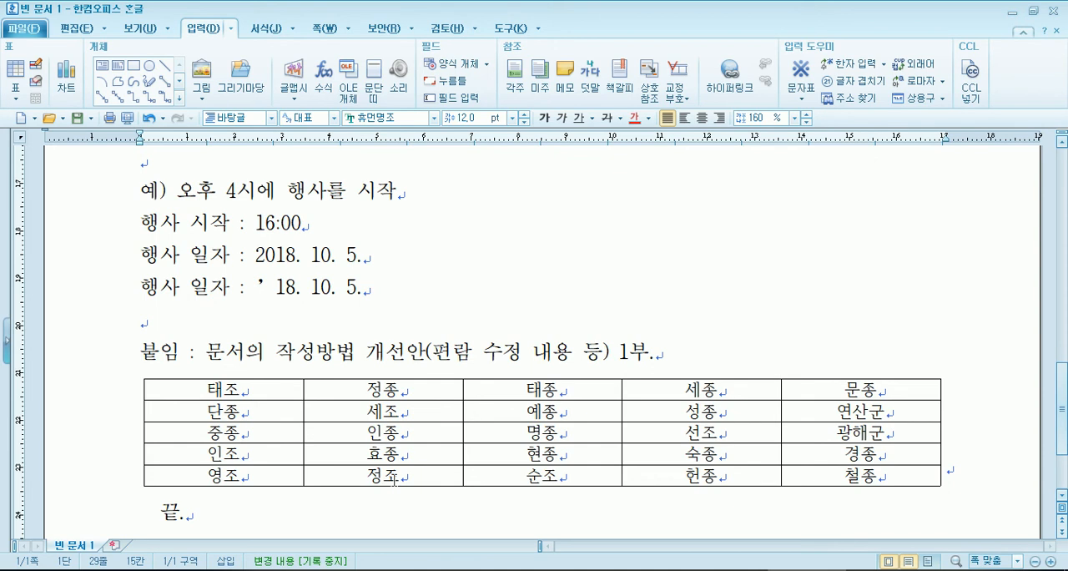
- Add blank lines below the shortened-year date line and enter the heading 인적사항 directly under that date
{"action": "left_click", "coordinate": [252, 324]}
{"action": "key", "text": "Return"}
{"action": "key", "text": "Return"}
{"action": "key", "text": "Return"}
{"action": "left_click", "coordinate": [157, 337]}
{"action": "type", "text": "인적사항"}
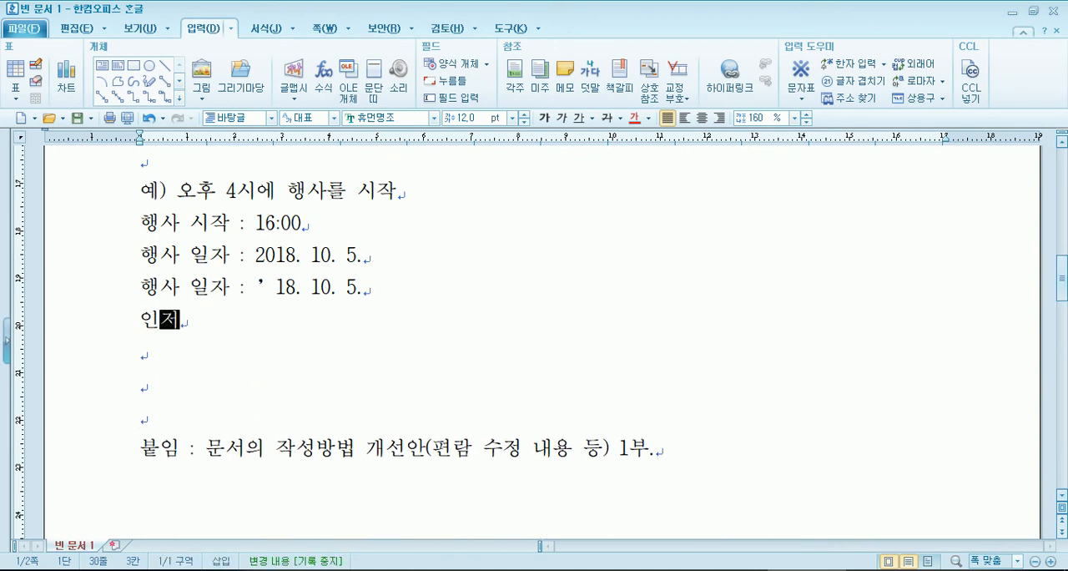
- Below 인적사항, enter the first sample person's name, a comma, and the date of birth with single-digit month and day
{"action": "key", "text": "Return"}
{"action": "type", "text": "홍길"}
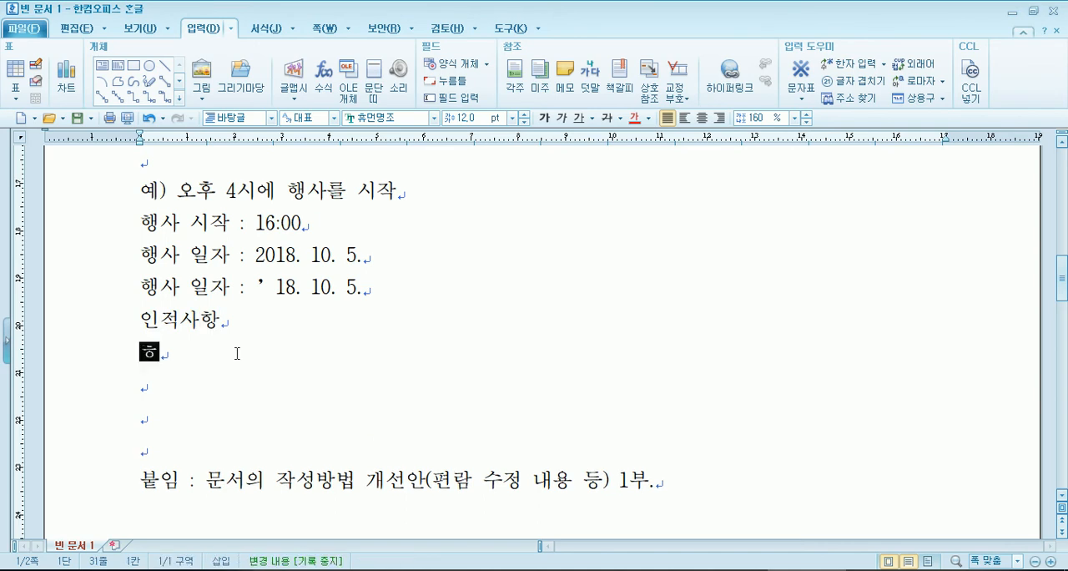
{"action": "type", "text": "동,"}
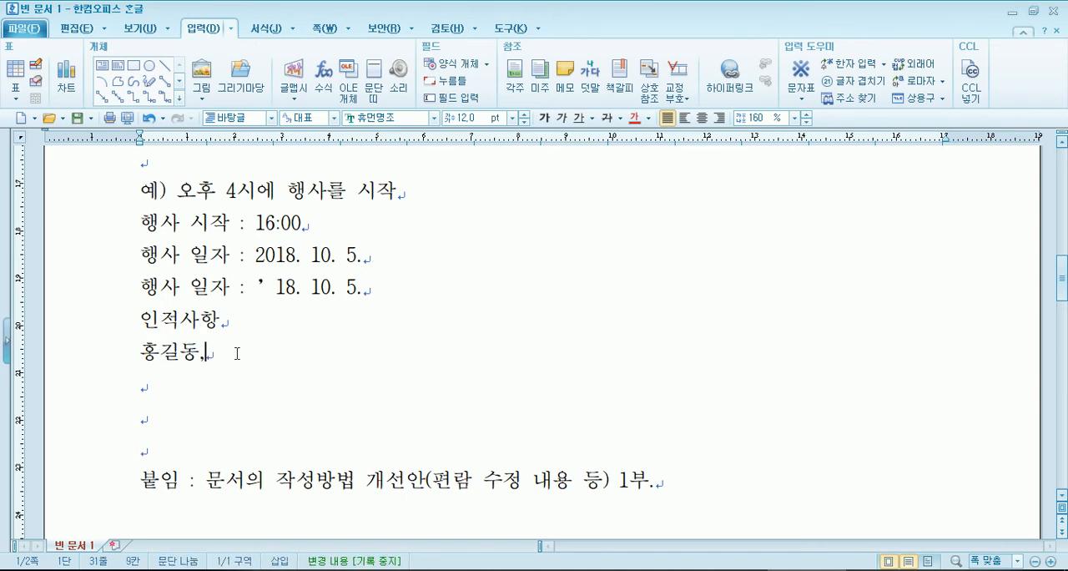
{"action": "type", "text": " 1950. 5. 5."}
{"action": "key", "text": "Return"}
- Enter the second sample person's name and date of birth on the next line, separated by a comma
{"action": "type", "text": "일지매, "}
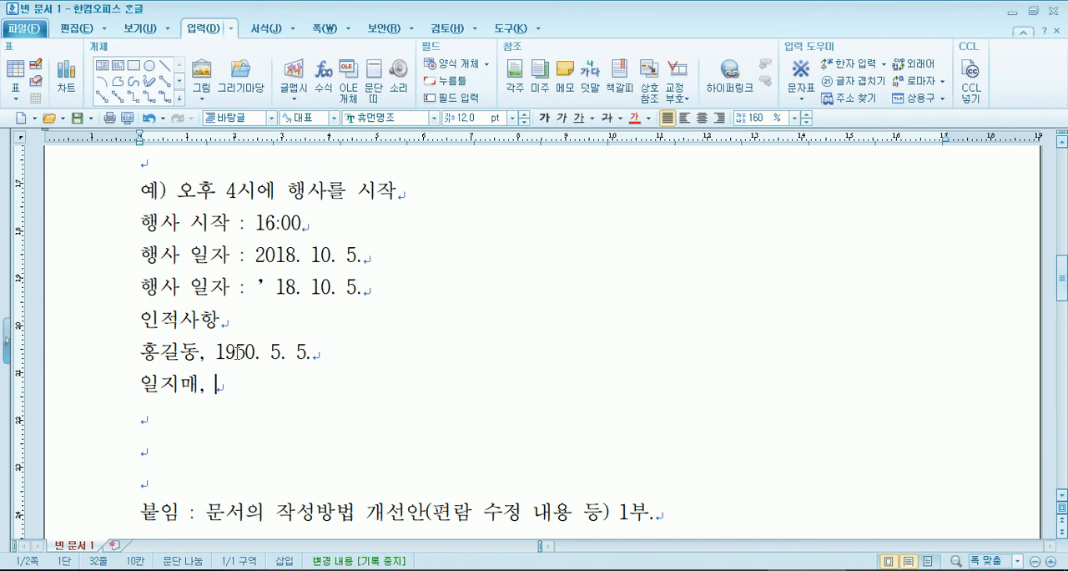
{"action": "type", "text": "1960\\"}
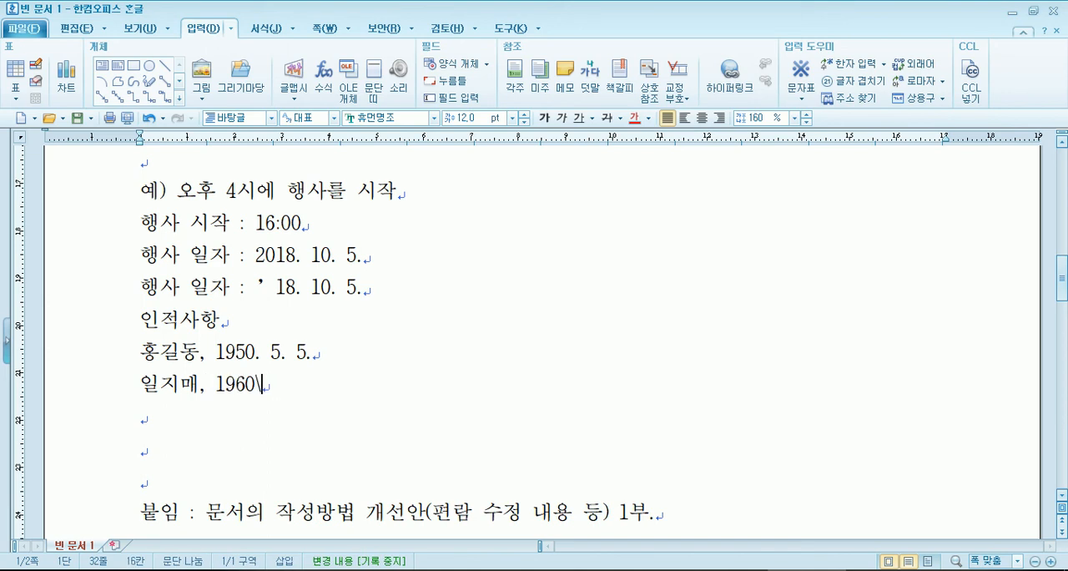
{"action": "key", "text": "BackSpace"}
{"action": "type", "text": ". 12. 25."}
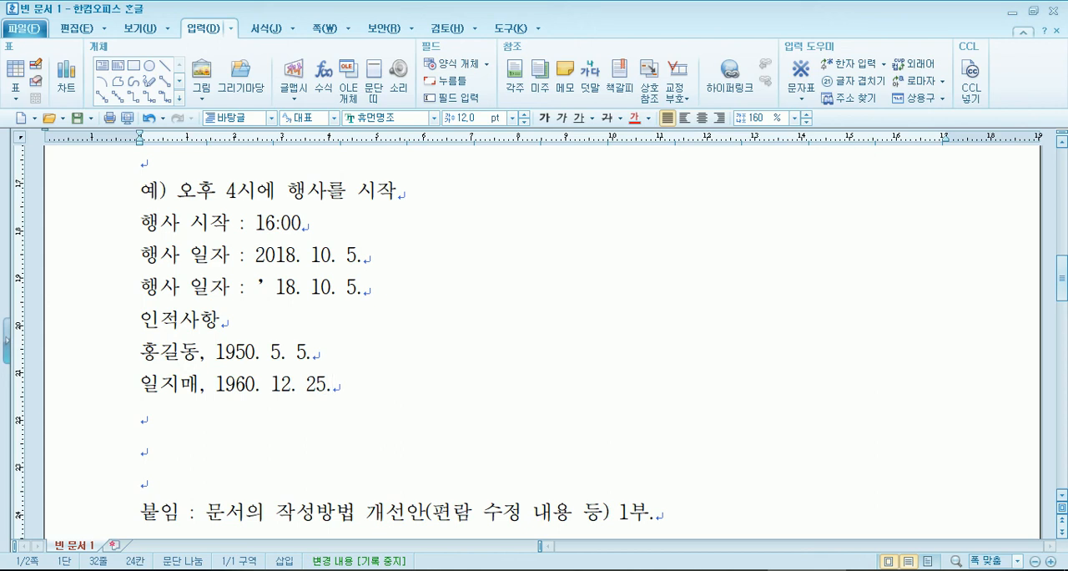
- Pad the first person's birth month and day to two digits with leading zeros
{"action": "key", "text": "Up"}
{"action": "key", "text": "Left"}
{"action": "key", "text": "Left"}
{"action": "key", "text": "Left"}
{"action": "key", "text": "Left"}
{"action": "type", "text": "0"}
{"action": "key", "text": "Right"}
{"action": "key", "text": "Right"}
{"action": "key", "text": "Right"}
{"action": "type", "text": "0"}
{"action": "key", "text": "Down"}
{"action": "key", "text": "Down"}
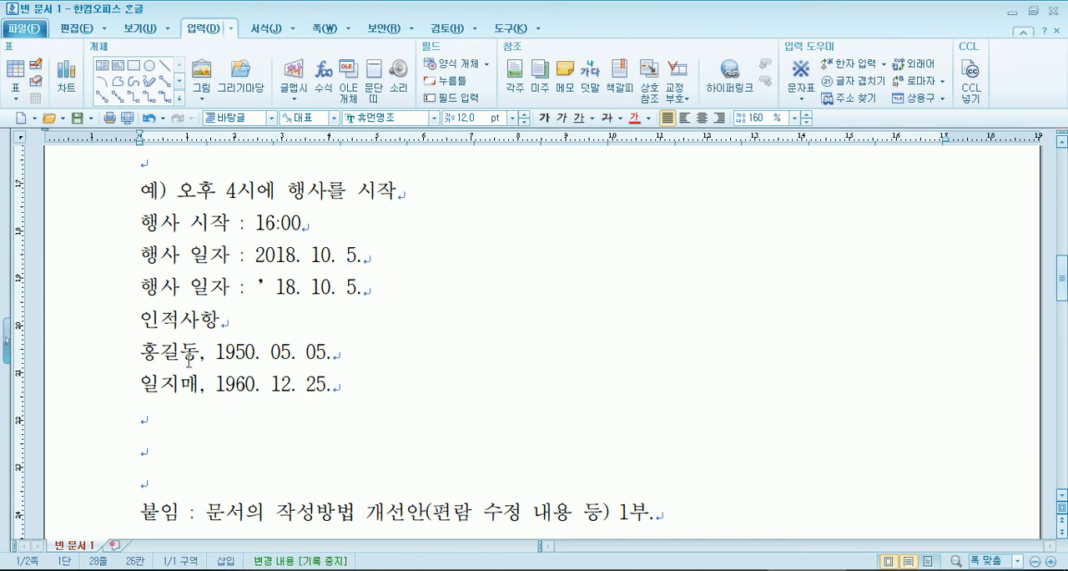
- Remove the leading zeros from the first person's birth month and day
{"action": "left_click_drag", "start_coordinate": [118, 350], "coordinate": [117, 393]}
{"action": "left_click", "coordinate": [171, 425]}
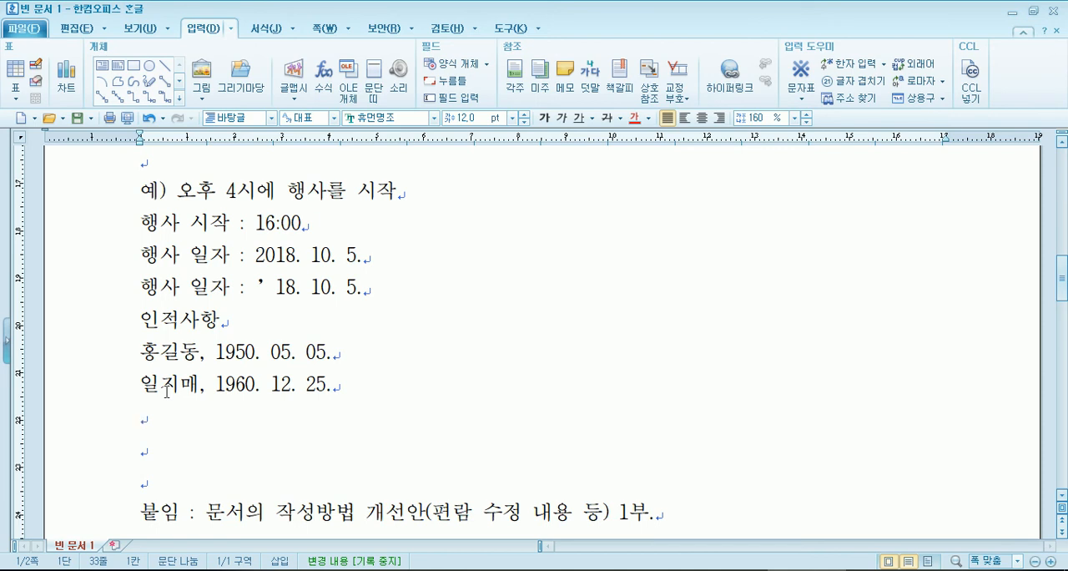
{"action": "key", "text": "Up"}
{"action": "key", "text": "Up"}
{"action": "key", "text": "Right"}
{"action": "key", "text": "Right"}
{"action": "key", "text": "Right"}
{"action": "key", "text": "Right"}
{"action": "key", "text": "Right"}
{"action": "key", "text": "Right"}
{"action": "key", "text": "Right"}
{"action": "key", "text": "Right"}
{"action": "key", "text": "Right"}
{"action": "key", "text": "Right"}
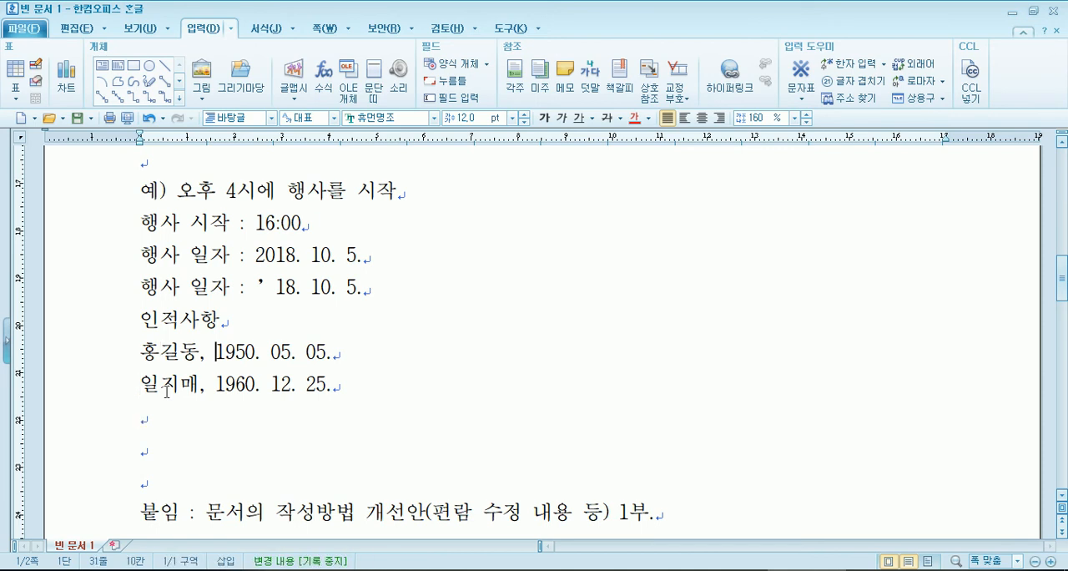
{"action": "key", "text": "Right"}
{"action": "key", "text": "Delete"}
{"action": "key", "text": "Left"}
{"action": "key", "text": "Delete"}
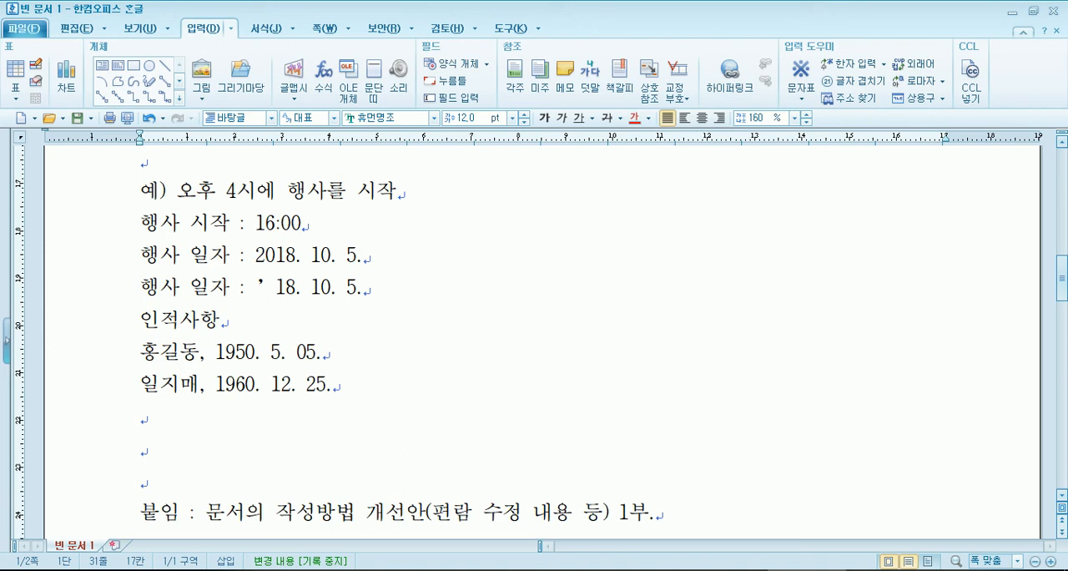
{"action": "key", "text": "Right"}
{"action": "key", "text": "Right"}
{"action": "key", "text": "Delete"}
- Put the leading zeros back in front of the first person's birth month and day
{"action": "key", "text": "Left"}
{"action": "key", "text": "Left"}
{"action": "type", "text": "0"}
{"action": "key", "text": "Right"}
{"action": "key", "text": "Right"}
{"action": "key", "text": "Right"}
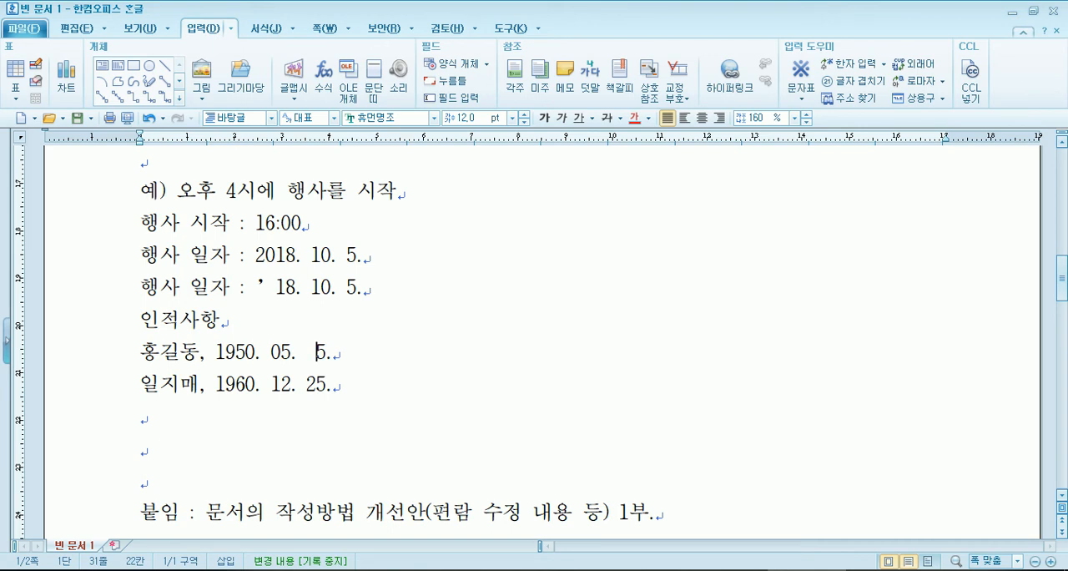
{"action": "key", "text": "BackSpace"}
{"action": "type", "text": "0"}
{"action": "key", "text": "Down"}
{"action": "key", "text": "End"}
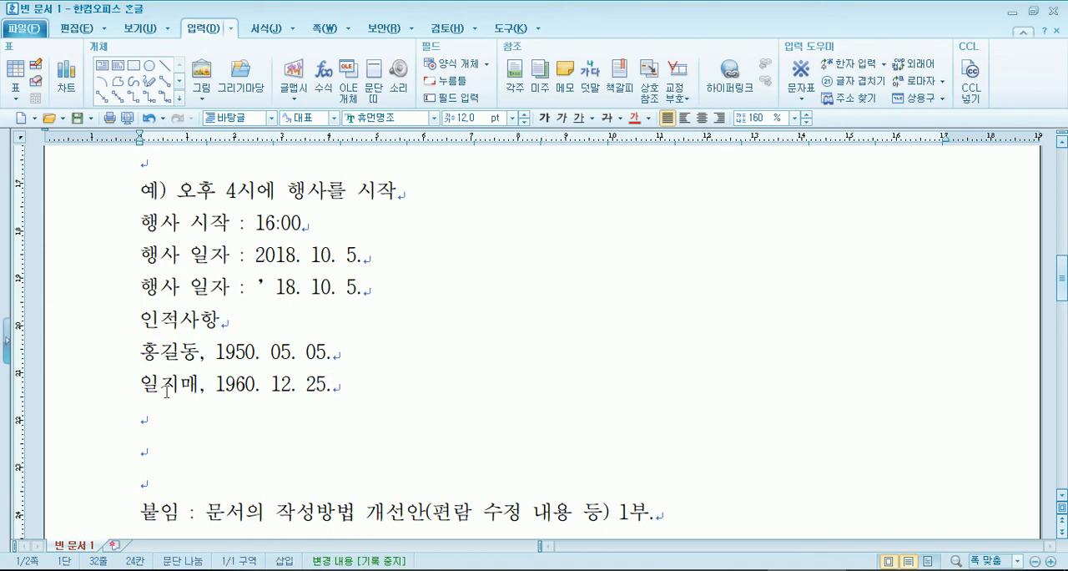
- Clear the shortened-year 행사 일자 line above 인적사항, leaving it as a blank line
{"action": "key", "text": "Up"}
{"action": "key", "text": "Up"}
{"action": "key", "text": "Up"}
{"action": "key", "text": "End"}
{"action": "key", "text": "shift+Home"}
{"action": "key", "text": "Delete"}
- Look through the PDF's rules on item order, 끝 marking and tables up to 작성 시 유의사항, and return to the document
{"action": "key", "text": "alt+Tab"}
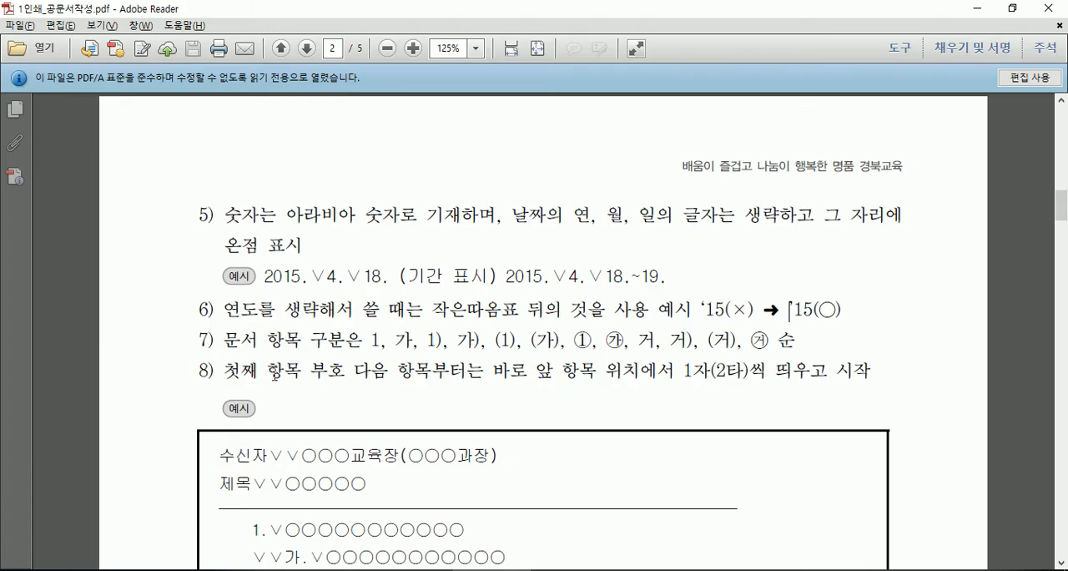
{"action": "scroll", "coordinate": [354, 330], "scroll_direction": "down", "scroll_amount": 5}
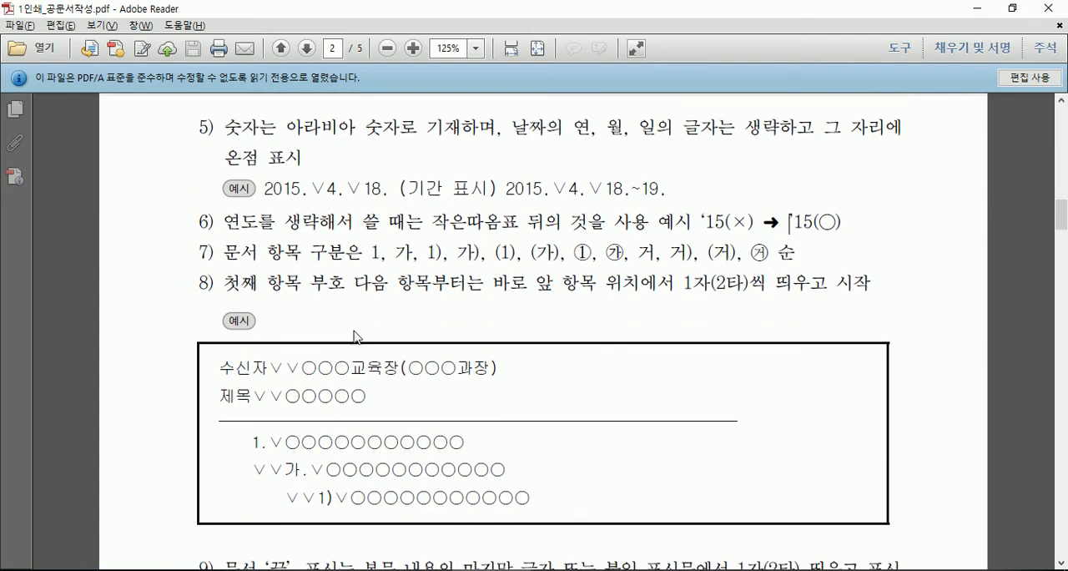
{"action": "scroll", "coordinate": [354, 337], "scroll_direction": "down", "scroll_amount": 5}
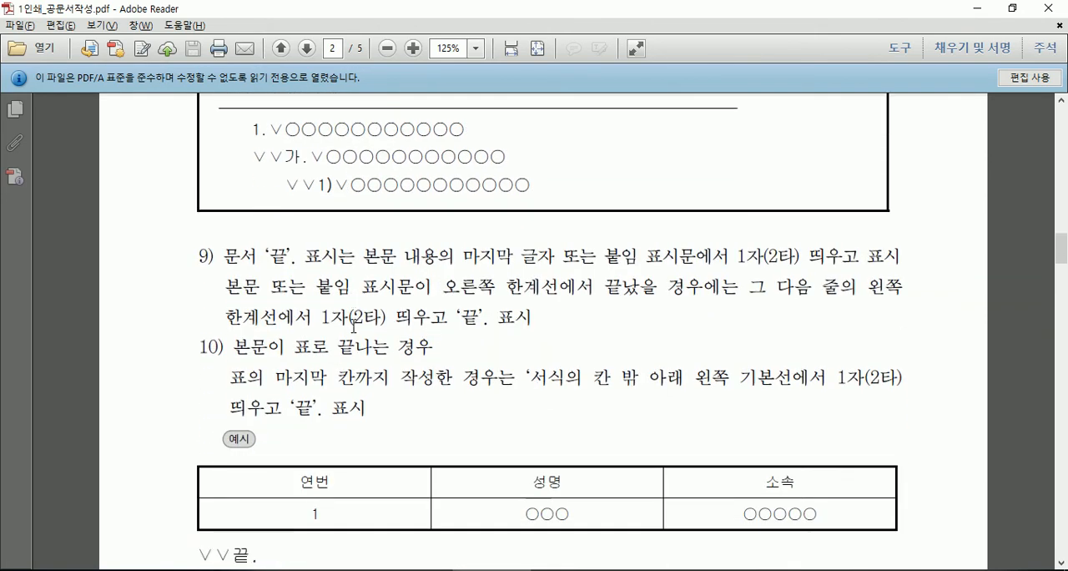
{"action": "scroll", "coordinate": [353, 323], "scroll_direction": "down", "scroll_amount": 4}
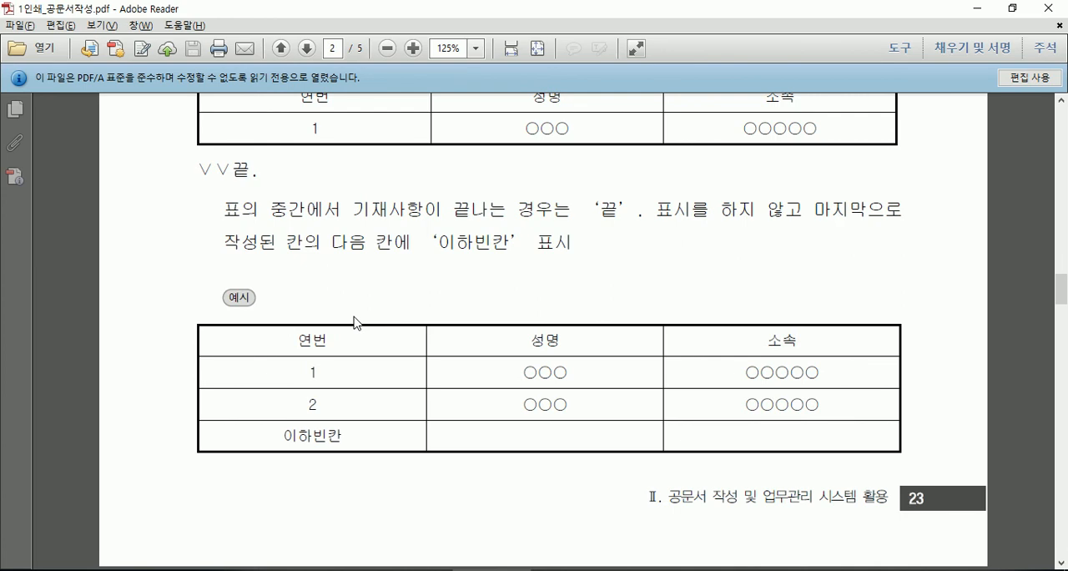
{"action": "scroll", "coordinate": [353, 317], "scroll_direction": "down", "scroll_amount": 8}
{"action": "scroll", "coordinate": [354, 315], "scroll_direction": "down", "scroll_amount": 8}
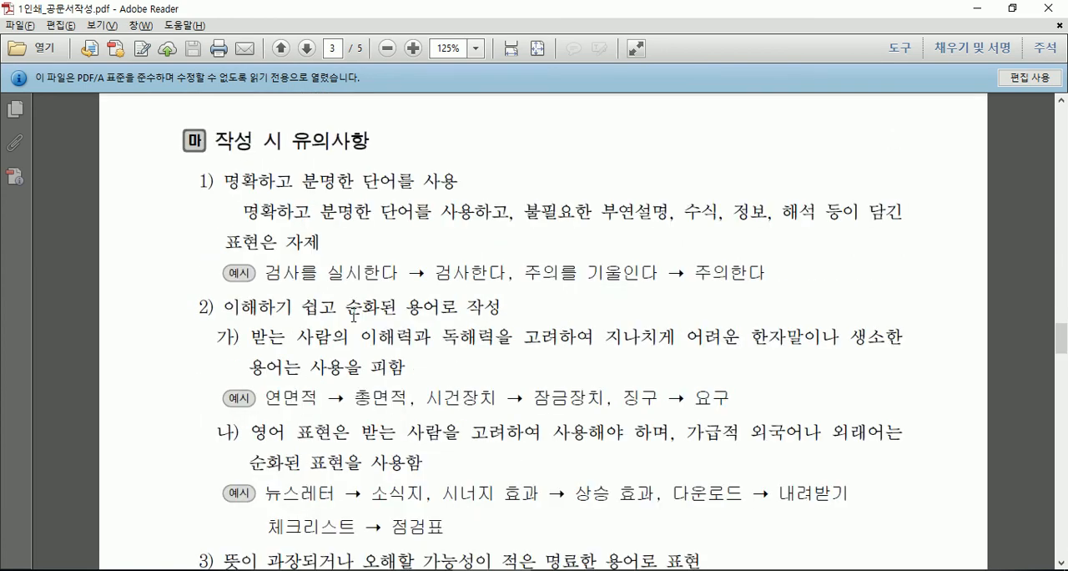
{"action": "key", "text": "alt+Tab"}
{"action": "scroll", "coordinate": [216, 320], "scroll_direction": "up", "scroll_amount": 3}
{"action": "scroll", "coordinate": [216, 319], "scroll_direction": "down", "scroll_amount": 3}
{"action": "left_click", "coordinate": [207, 223]}
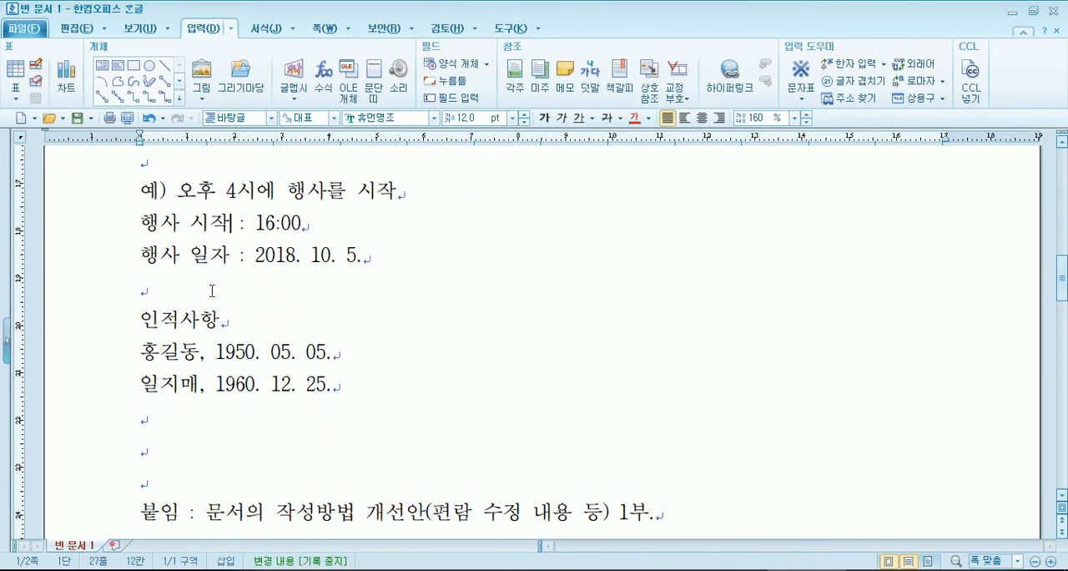
- Extend the 인적사항 heading with the text " : 성명과 생년월일을 같이 표기바랍니다."
{"action": "left_click", "coordinate": [344, 326]}
{"action": "scroll", "coordinate": [317, 317], "scroll_direction": "up", "scroll_amount": 1}
{"action": "scroll", "coordinate": [306, 316], "scroll_direction": "down", "scroll_amount": 1}
{"action": "type", "text": ":"}
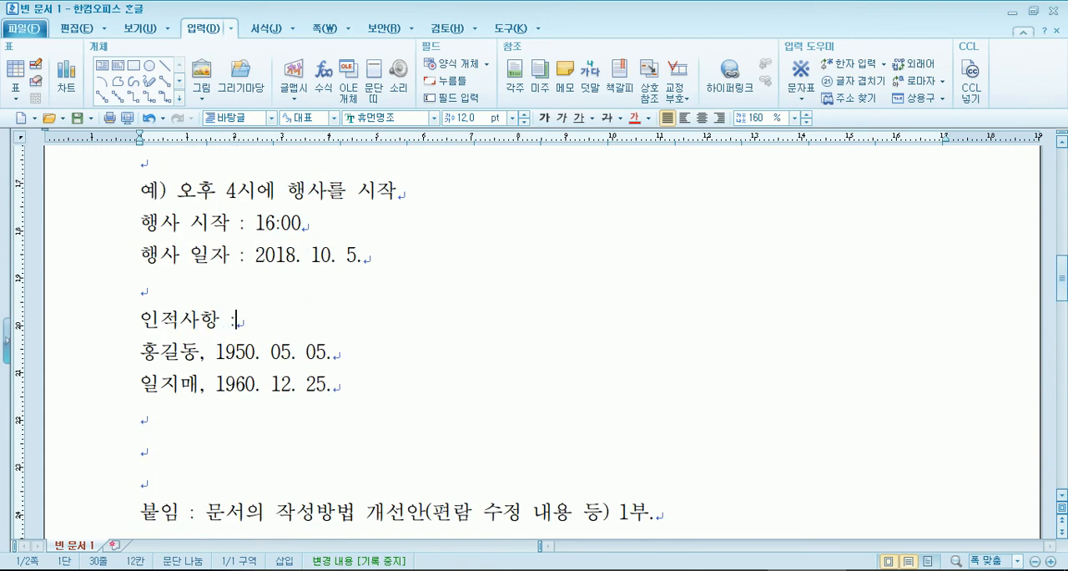
{"action": "type", "text": " 성명고"}
{"action": "type", "text": "과 생년월ㅇ"}
{"action": "type", "text": "일을 같이 "}
{"action": "type", "text": "표기바랍니"}
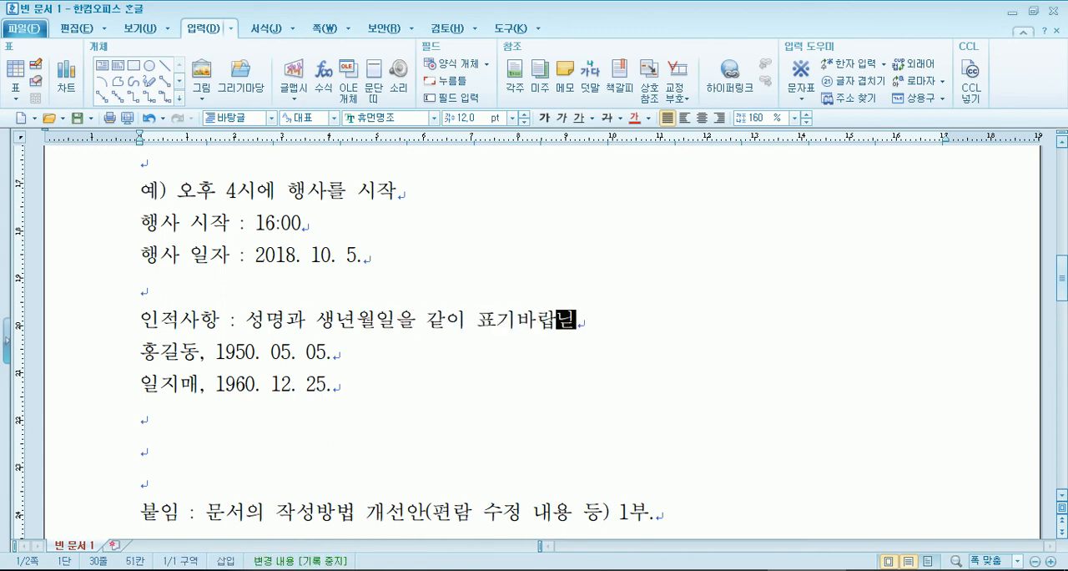
{"action": "type", "text": "다."}
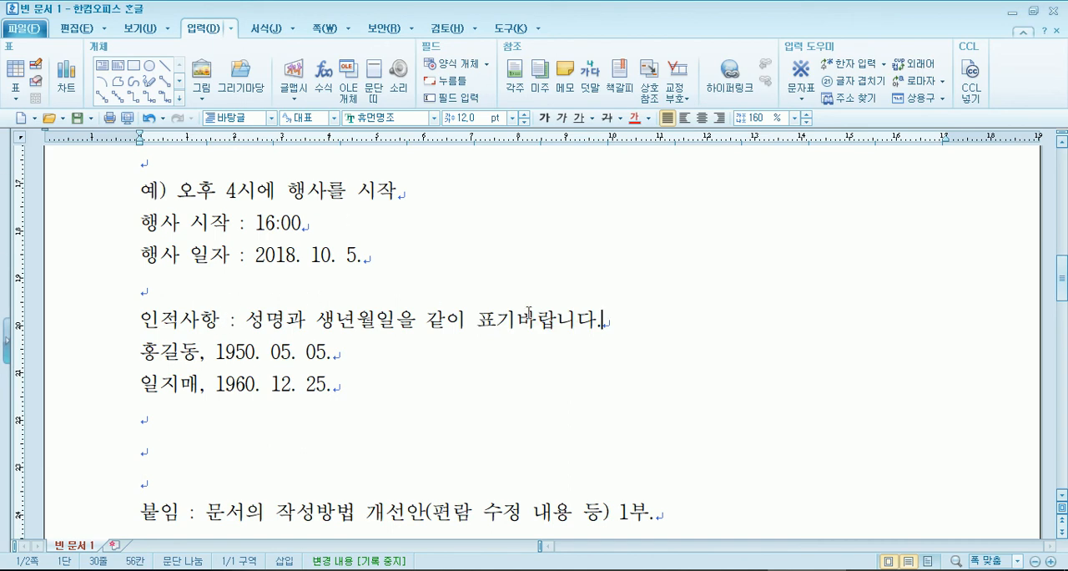
{"action": "left_click_drag", "start_coordinate": [220, 325], "coordinate": [228, 322]}
{"action": "left_click", "coordinate": [240, 321]}
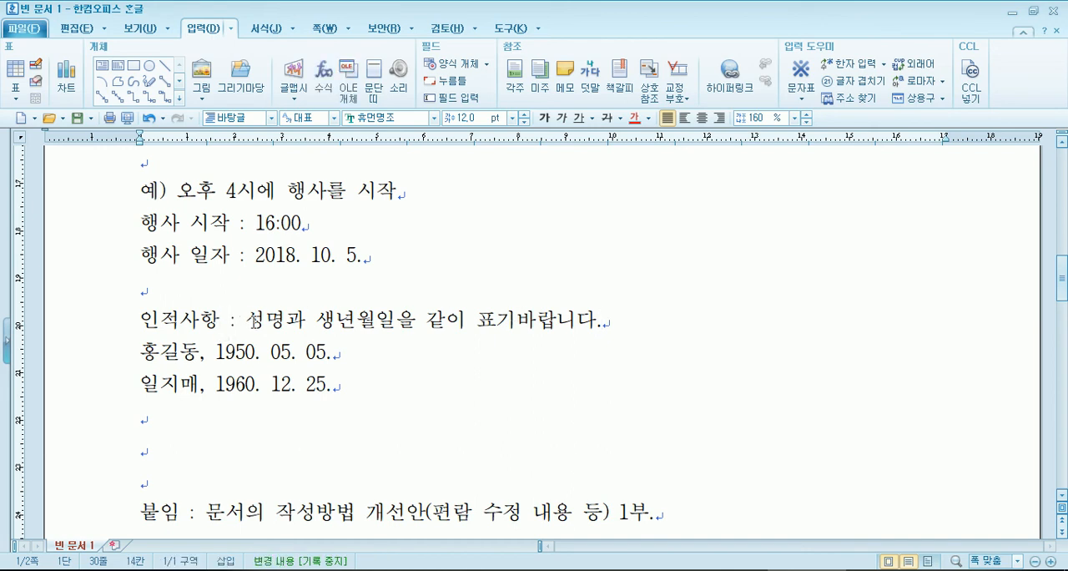
- Remove the space before the colon in the 인적사항, 행사 시작 and 행사 일자 lines
{"action": "left_click", "coordinate": [221, 322]}
{"action": "key", "text": "Delete"}
{"action": "key", "text": "Delete"}
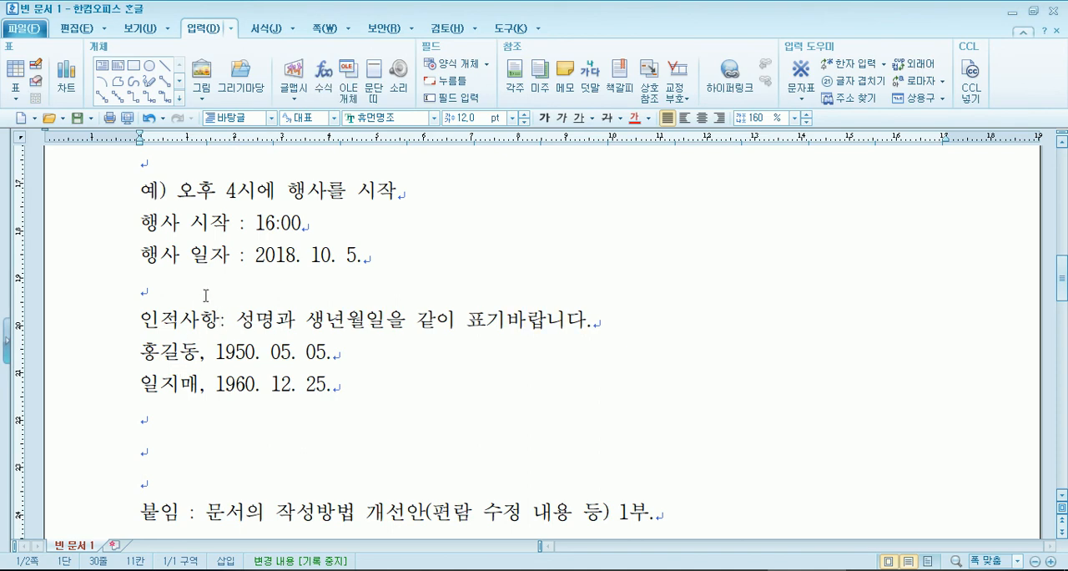
{"action": "left_click", "coordinate": [231, 225]}
{"action": "key", "text": "Delete"}
{"action": "left_click", "coordinate": [231, 255]}
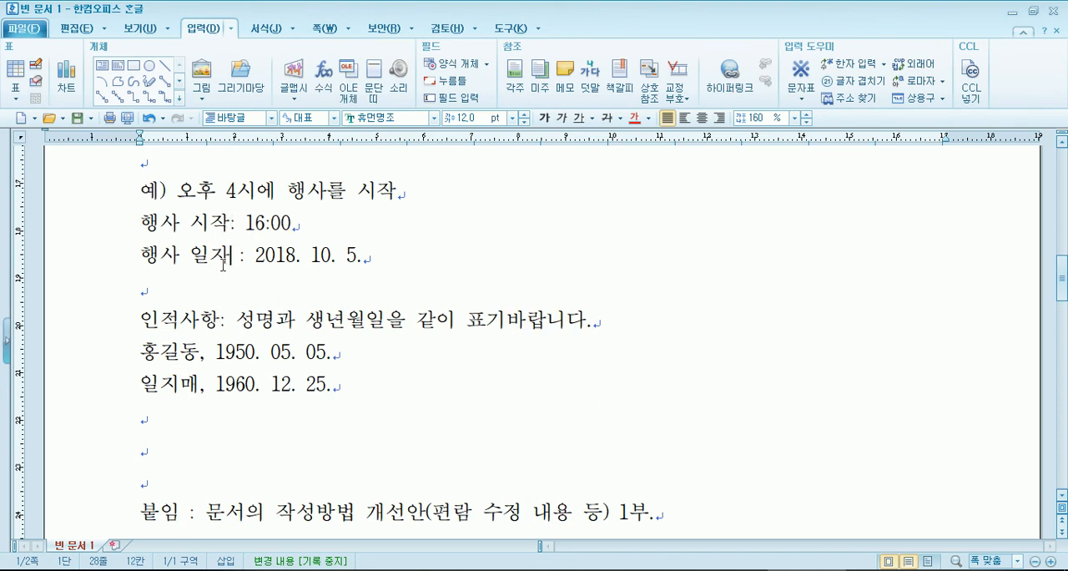
{"action": "key", "text": "Delete"}
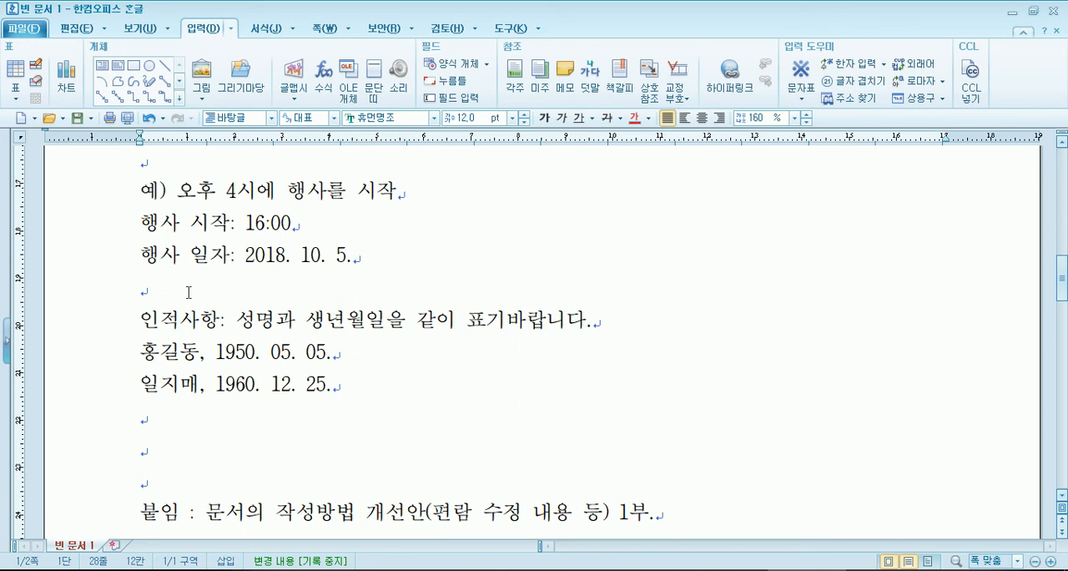
- Remove the space before the colon in item 다, the 시행일 line
{"action": "scroll", "coordinate": [189, 292], "scroll_direction": "up", "scroll_amount": 4}
{"action": "scroll", "coordinate": [259, 379], "scroll_direction": "down", "scroll_amount": 2}
{"action": "scroll", "coordinate": [259, 379], "scroll_direction": "down", "scroll_amount": 3}
{"action": "left_click", "coordinate": [254, 245]}
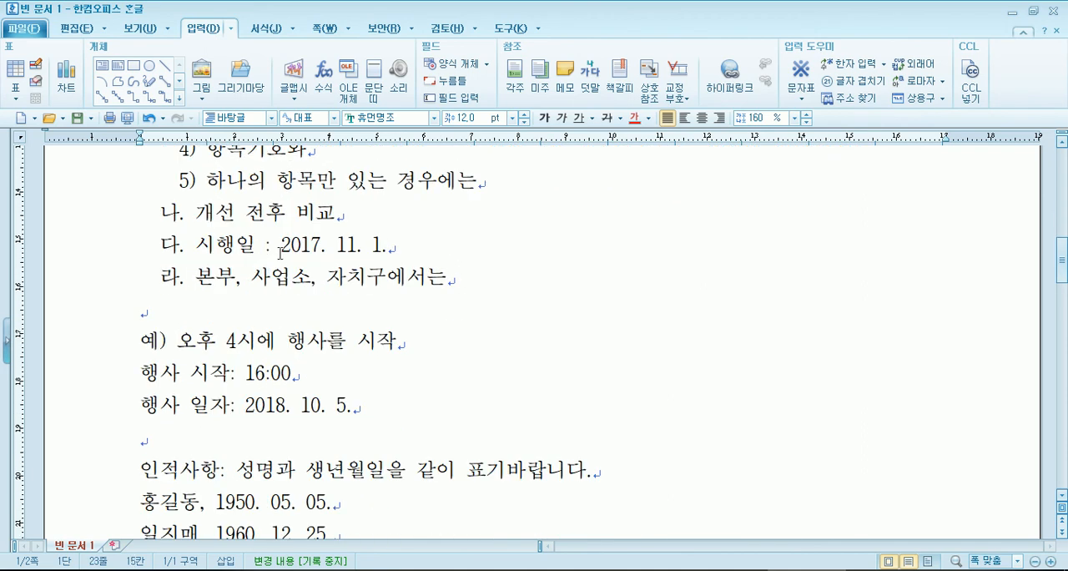
{"action": "key", "text": "Delete"}
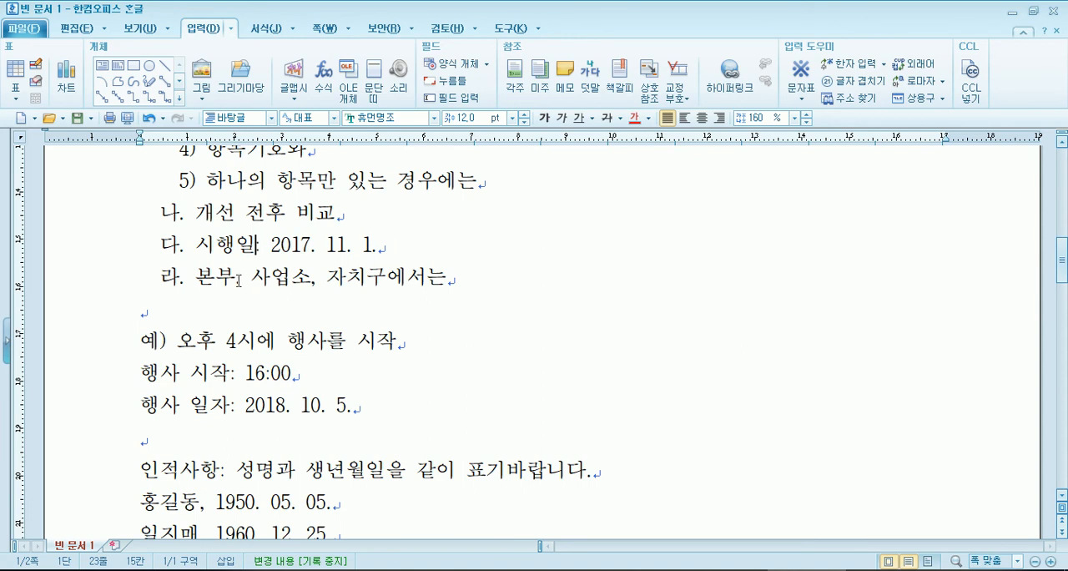
- Check the rest of the document for spaced colons and remove the space before the colon after 붙임
{"action": "scroll", "coordinate": [240, 281], "scroll_direction": "up", "scroll_amount": 2}
{"action": "scroll", "coordinate": [239, 281], "scroll_direction": "up", "scroll_amount": 2}
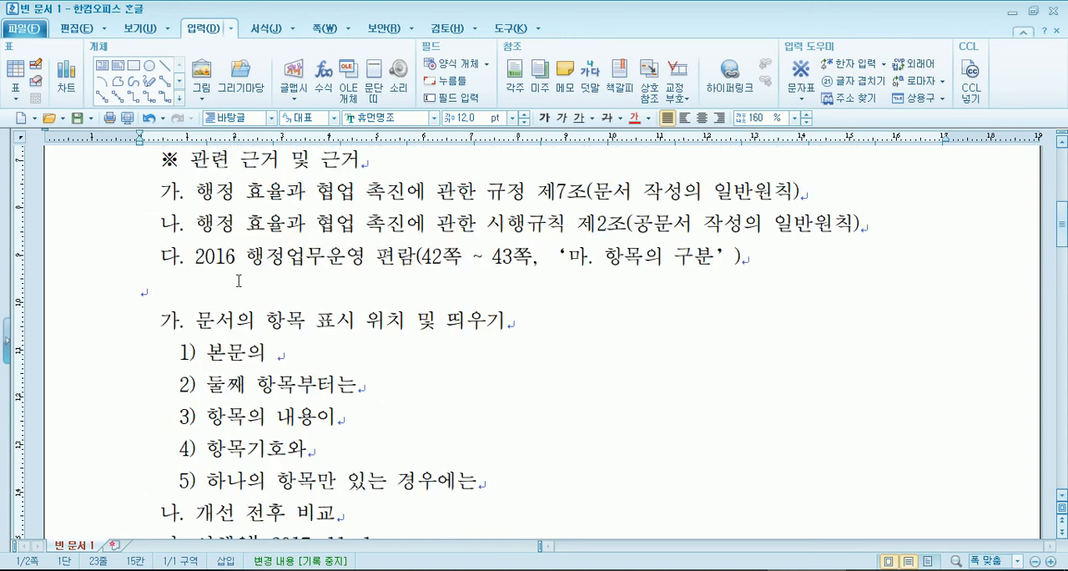
{"action": "scroll", "coordinate": [239, 281], "scroll_direction": "up", "scroll_amount": 3}
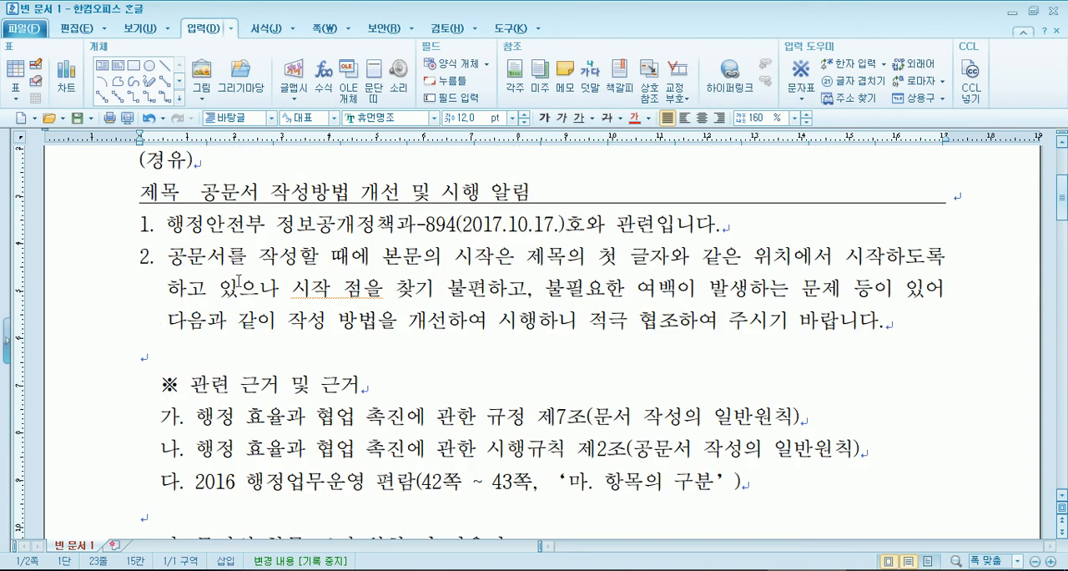
{"action": "scroll", "coordinate": [238, 281], "scroll_direction": "down", "scroll_amount": 4}
{"action": "scroll", "coordinate": [238, 278], "scroll_direction": "down", "scroll_amount": 2}
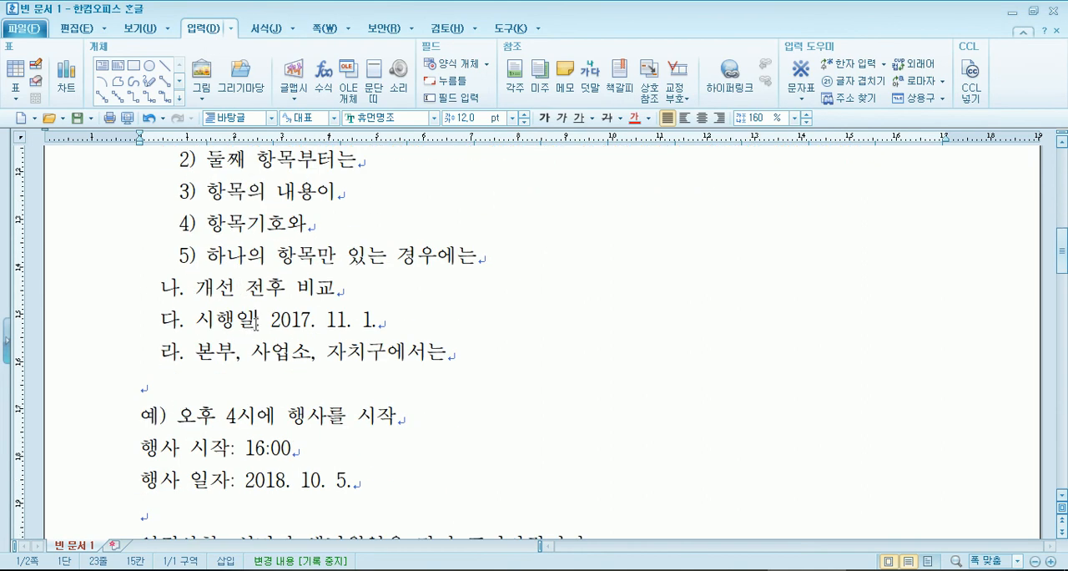
{"action": "scroll", "coordinate": [222, 417], "scroll_direction": "down", "scroll_amount": 1}
{"action": "scroll", "coordinate": [225, 463], "scroll_direction": "down", "scroll_amount": 1}
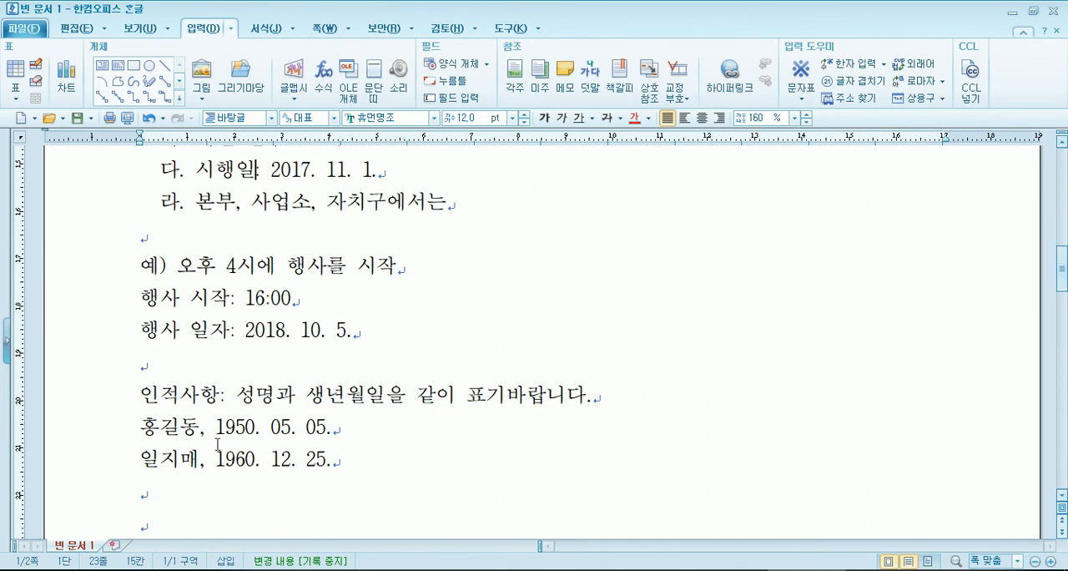
{"action": "scroll", "coordinate": [215, 434], "scroll_direction": "down", "scroll_amount": 2}
{"action": "left_click", "coordinate": [218, 428]}
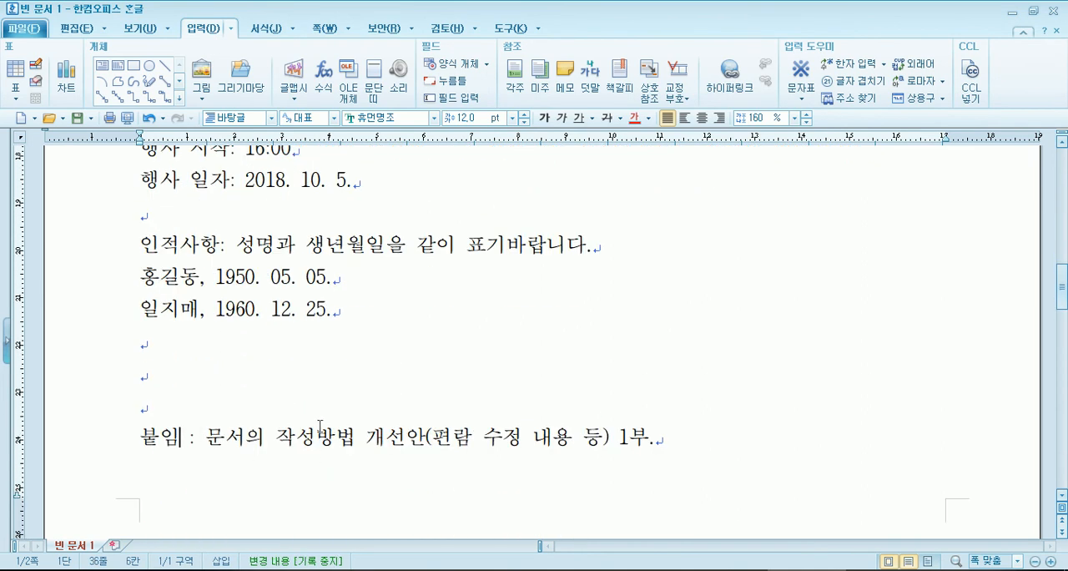
{"action": "scroll", "coordinate": [217, 384], "scroll_direction": "down", "scroll_amount": 1}
{"action": "key", "text": "BackSpace"}
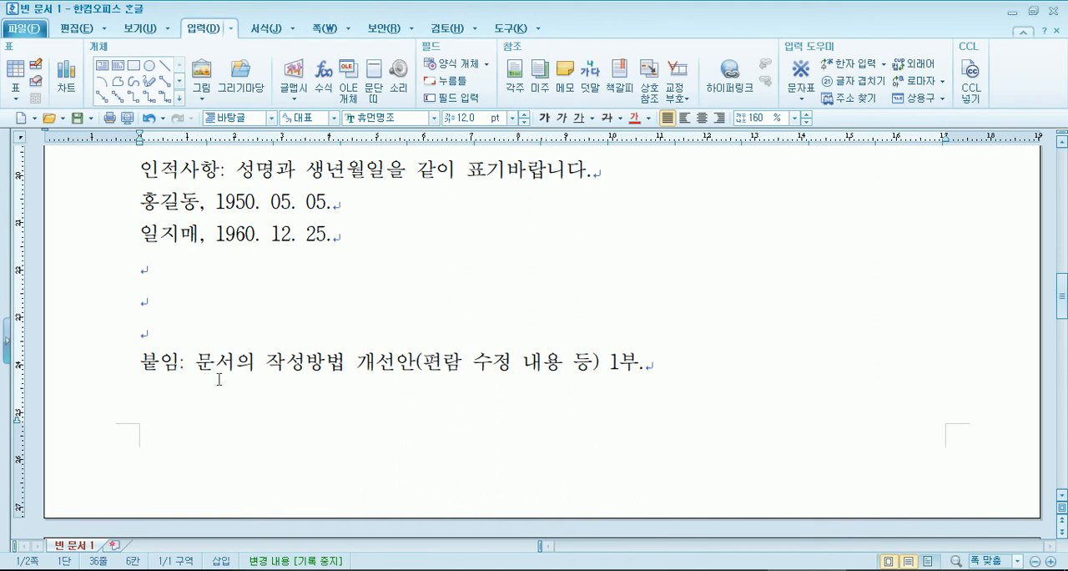
- Delete one of the blank lines above the 붙임 line and check the corrected colons
{"action": "left_click", "coordinate": [167, 294]}
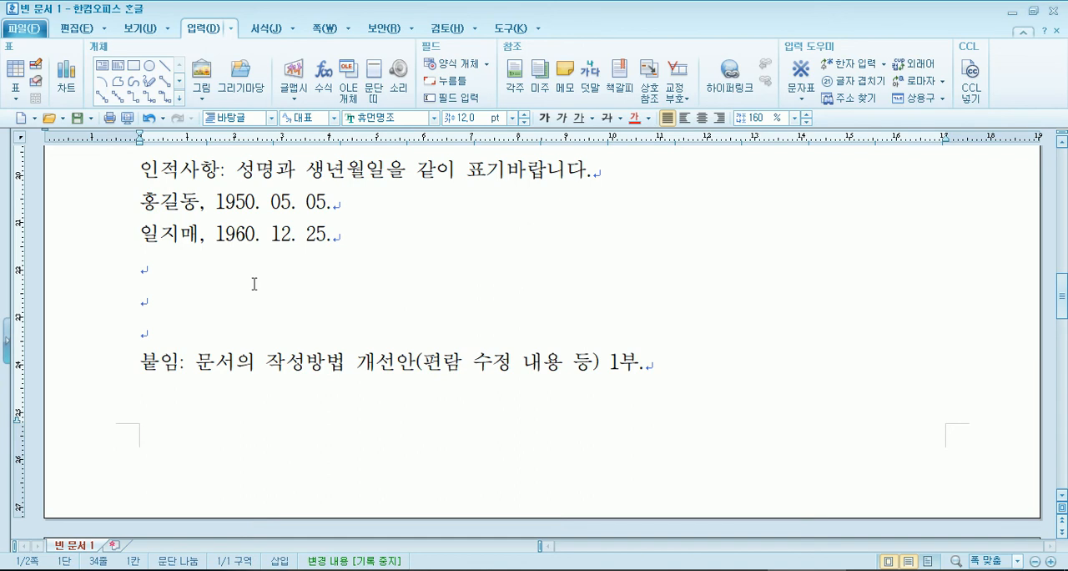
{"action": "key", "text": "Delete"}
{"action": "scroll", "coordinate": [254, 285], "scroll_direction": "up", "scroll_amount": 1}
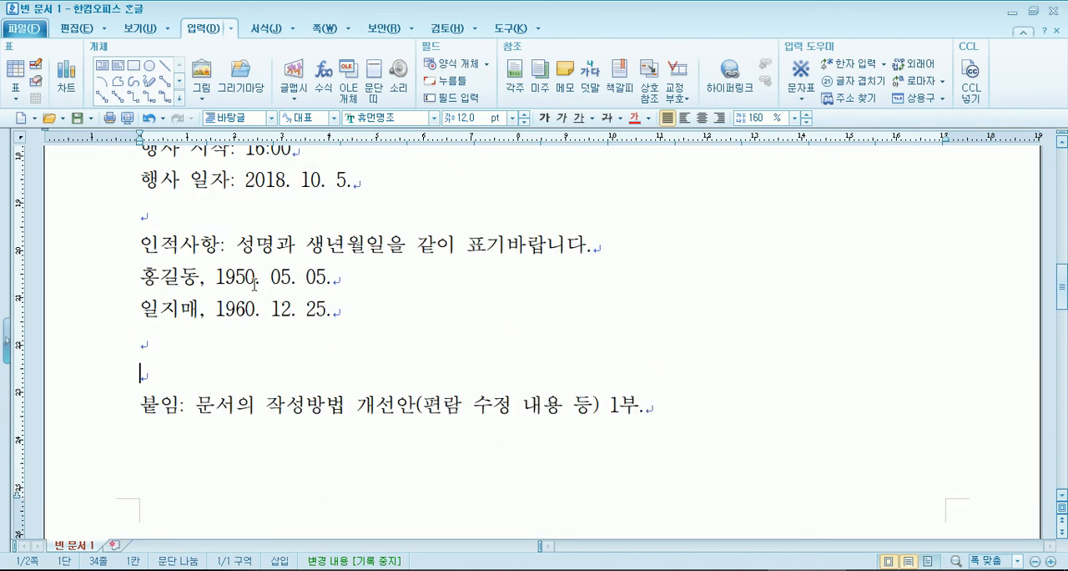
{"action": "scroll", "coordinate": [254, 284], "scroll_direction": "up", "scroll_amount": 2}
{"action": "scroll", "coordinate": [255, 284], "scroll_direction": "up", "scroll_amount": 2}
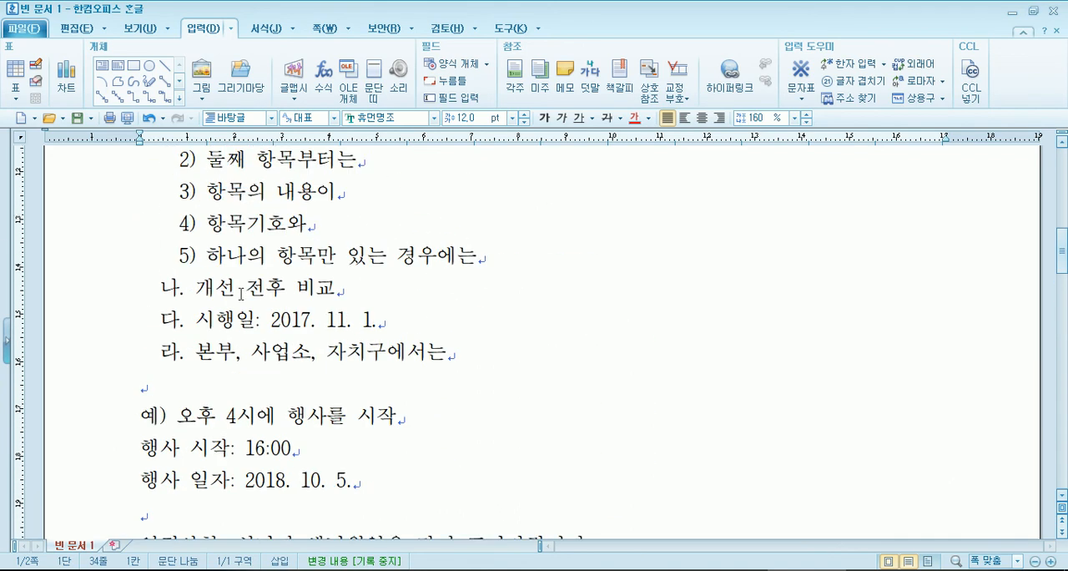
{"action": "scroll", "coordinate": [248, 288], "scroll_direction": "down", "scroll_amount": 2}
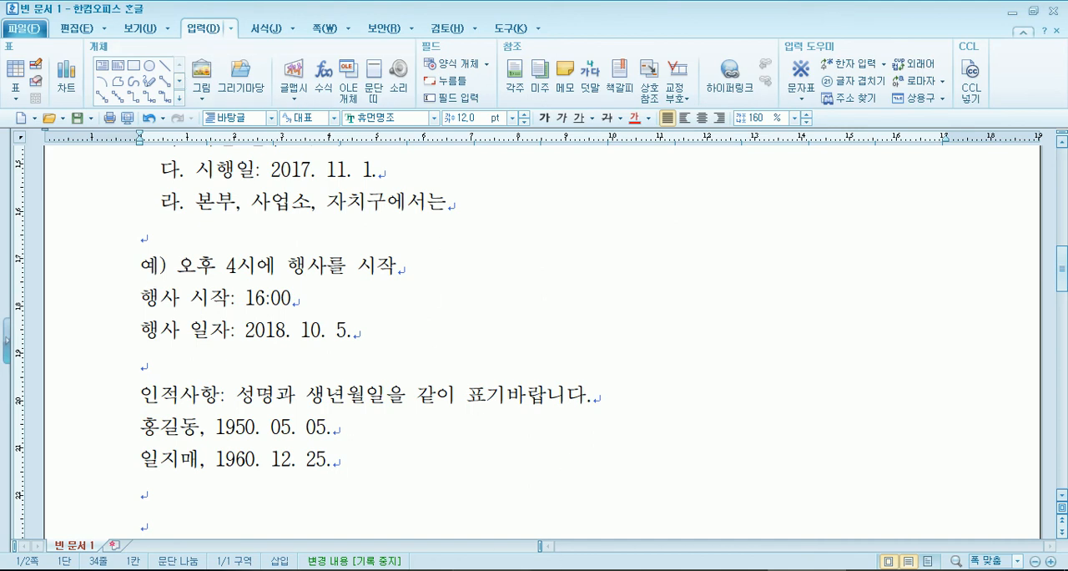
- Switch to the PDF in Adobe Reader and read the 작성 시 유의사항 rules through item 5 on long sentences
{"action": "key", "text": "alt+Tab"}
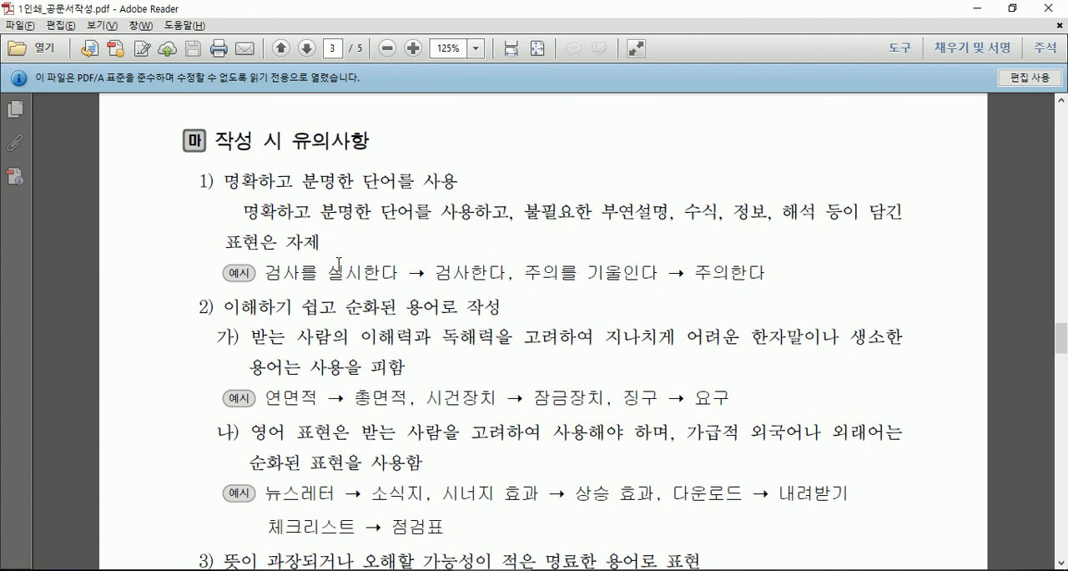
{"action": "scroll", "coordinate": [346, 413], "scroll_direction": "down", "scroll_amount": 1}
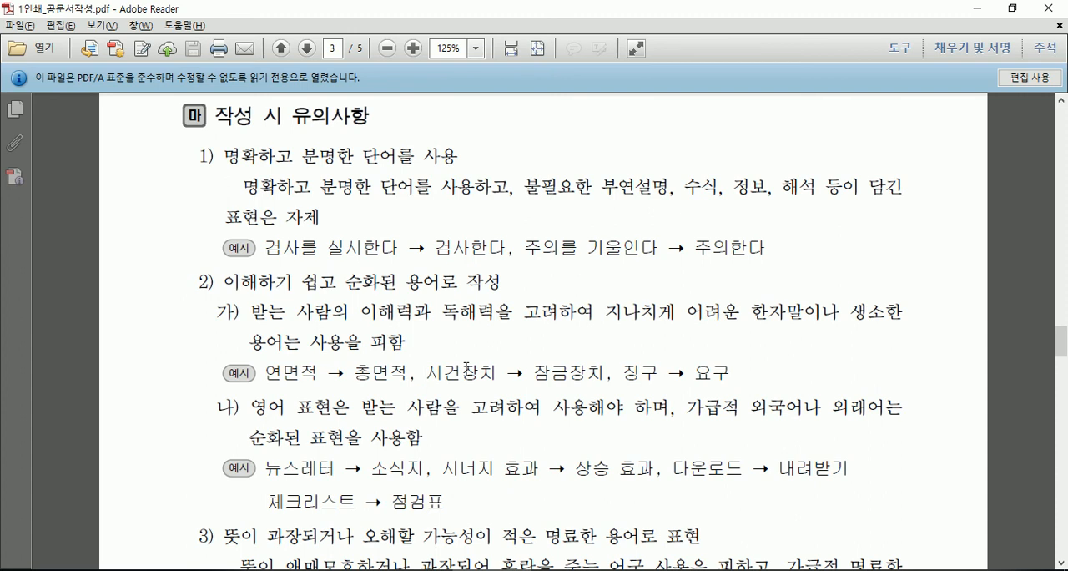
{"action": "scroll", "coordinate": [512, 348], "scroll_direction": "down", "scroll_amount": 2}
{"action": "scroll", "coordinate": [511, 348], "scroll_direction": "down", "scroll_amount": 4}
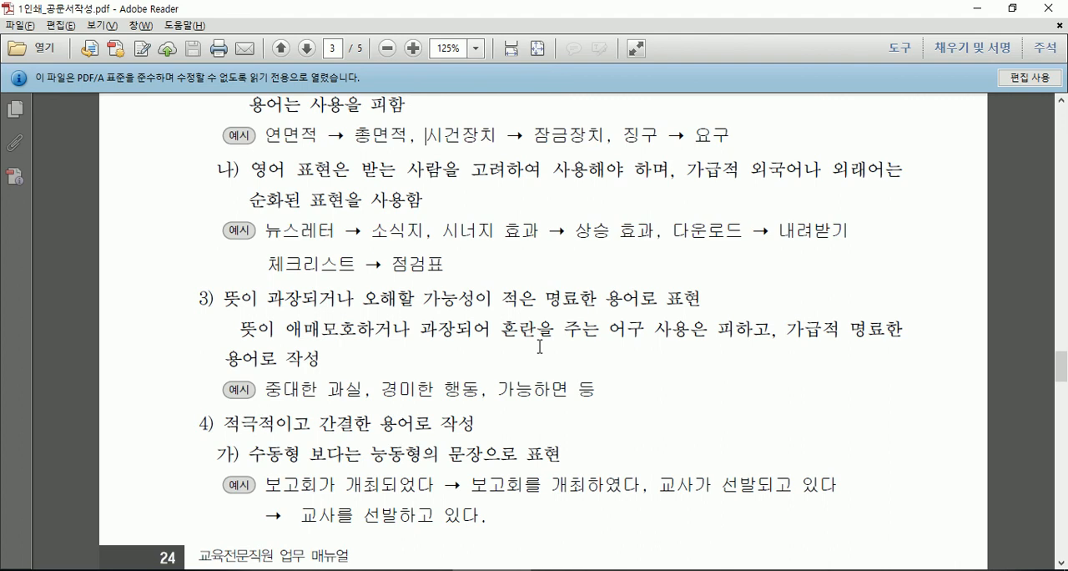
{"action": "scroll", "coordinate": [565, 359], "scroll_direction": "down", "scroll_amount": 1}
{"action": "scroll", "coordinate": [564, 359], "scroll_direction": "down", "scroll_amount": 10}
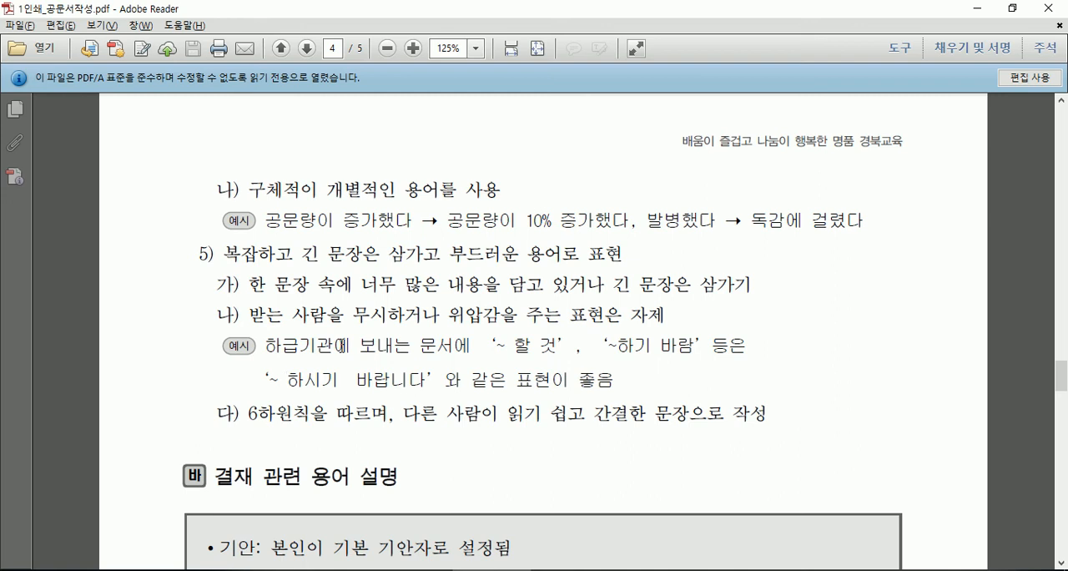
- Read the polite-wording rule in item 5 of the PDF, then switch to the 한글 document and highlight the event time and date example lines
{"action": "left_click", "coordinate": [440, 317]}
{"action": "scroll", "coordinate": [443, 318], "scroll_direction": "down", "scroll_amount": 3}
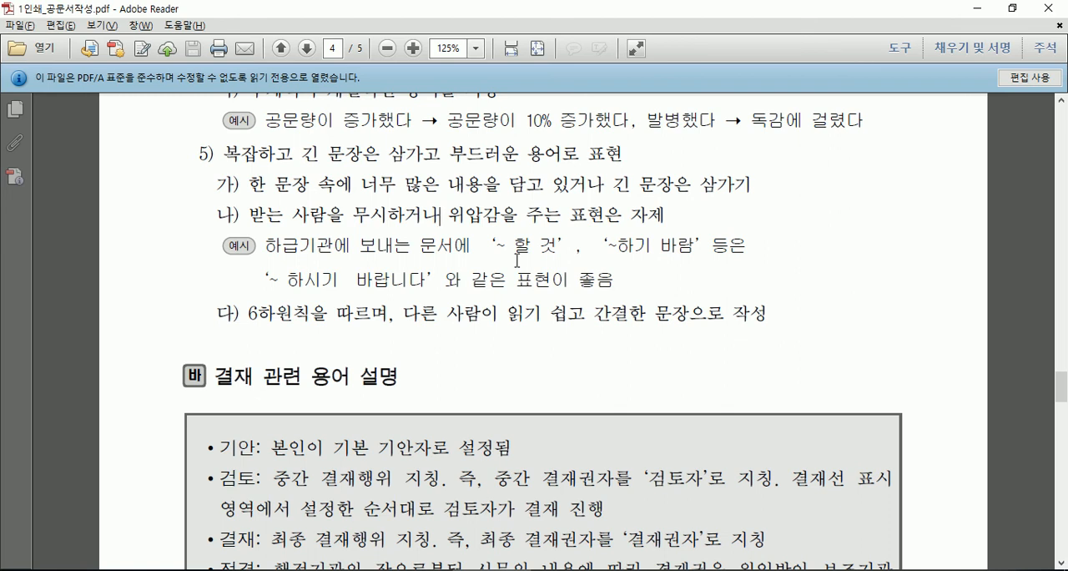
{"action": "key", "text": "alt+Tab"}
{"action": "scroll", "coordinate": [366, 265], "scroll_direction": "up", "scroll_amount": 3}
{"action": "scroll", "coordinate": [166, 342], "scroll_direction": "down", "scroll_amount": 2}
{"action": "scroll", "coordinate": [165, 342], "scroll_direction": "down", "scroll_amount": 3}
{"action": "left_click_drag", "start_coordinate": [109, 355], "coordinate": [106, 429]}
{"action": "scroll", "coordinate": [127, 393], "scroll_direction": "down", "scroll_amount": 4}
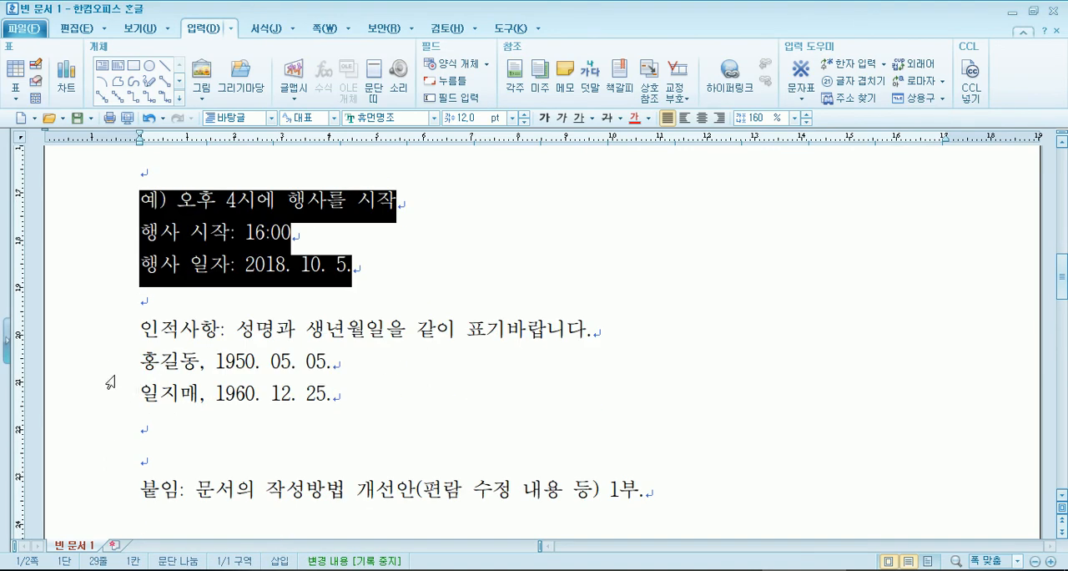
- Check the spacing after the commas in the personal-detail lines, after the 붙임 colon and before 1부
{"action": "left_click", "coordinate": [107, 362]}
{"action": "left_click", "coordinate": [179, 365]}
{"action": "left_click", "coordinate": [205, 364]}
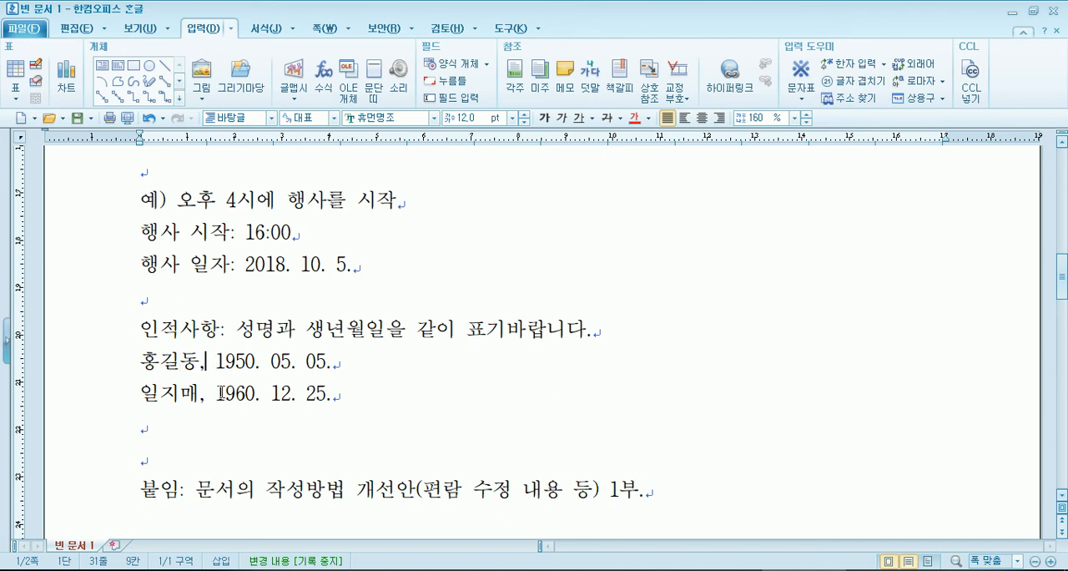
{"action": "scroll", "coordinate": [195, 406], "scroll_direction": "down", "scroll_amount": 3}
{"action": "left_click", "coordinate": [181, 338]}
{"action": "type", "text": ":"}
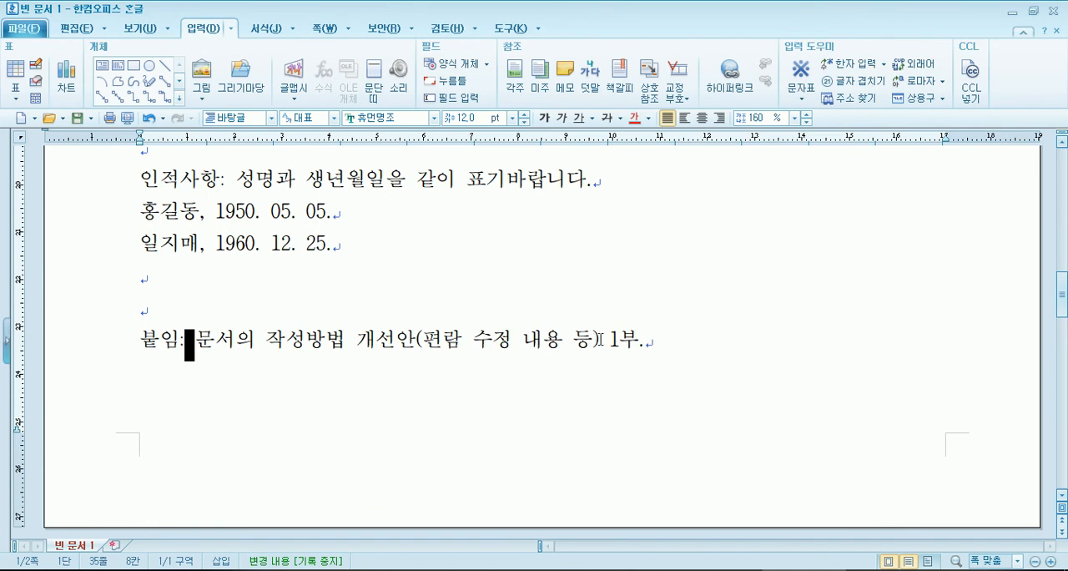
{"action": "left_click", "coordinate": [598, 340]}
{"action": "key", "text": "Delete"}
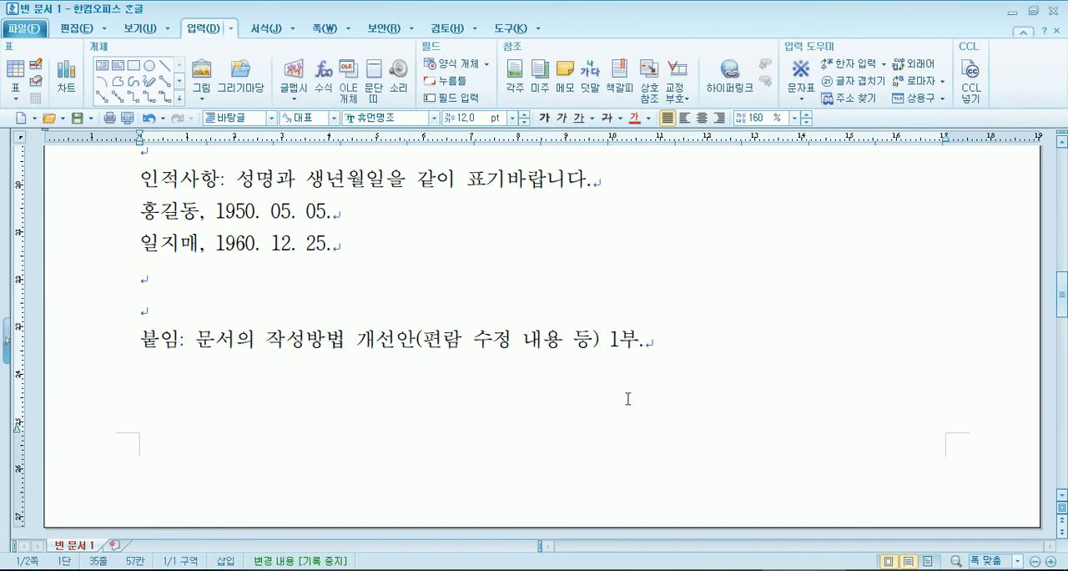
- Check the single space after item symbols 가. and 나. under 관련 근거 및 근거
{"action": "scroll", "coordinate": [627, 395], "scroll_direction": "up", "scroll_amount": 10}
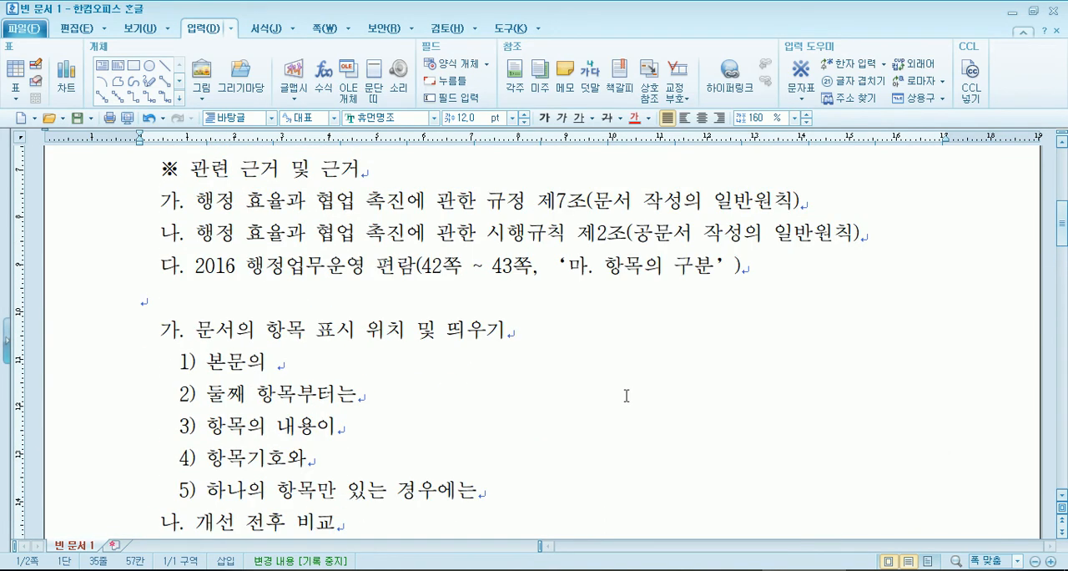
{"action": "left_click", "coordinate": [189, 205]}
{"action": "left_click", "coordinate": [187, 240]}
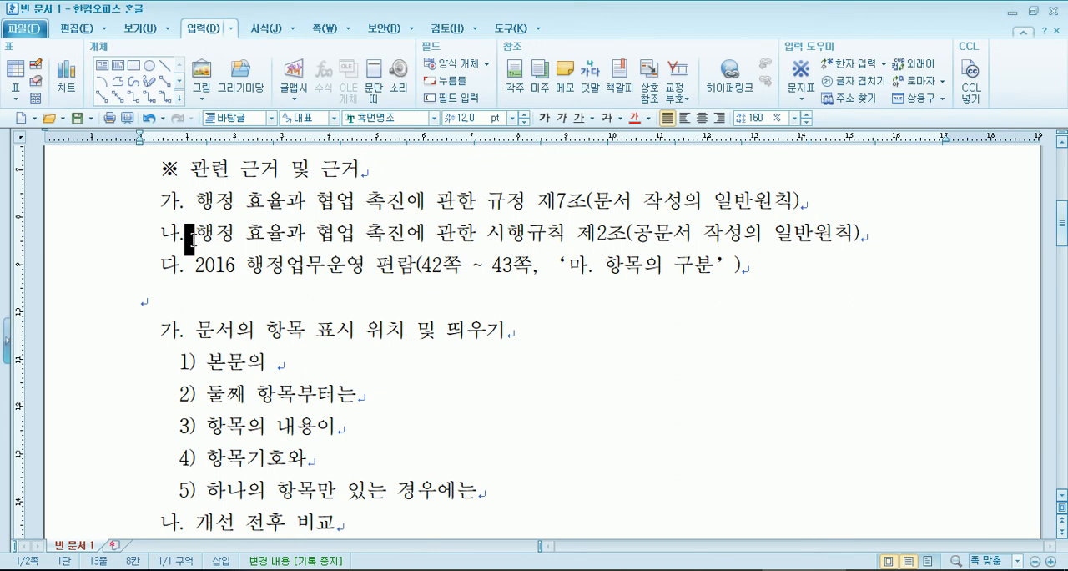
{"action": "left_click", "coordinate": [185, 203]}
{"action": "key", "text": "Delete"}
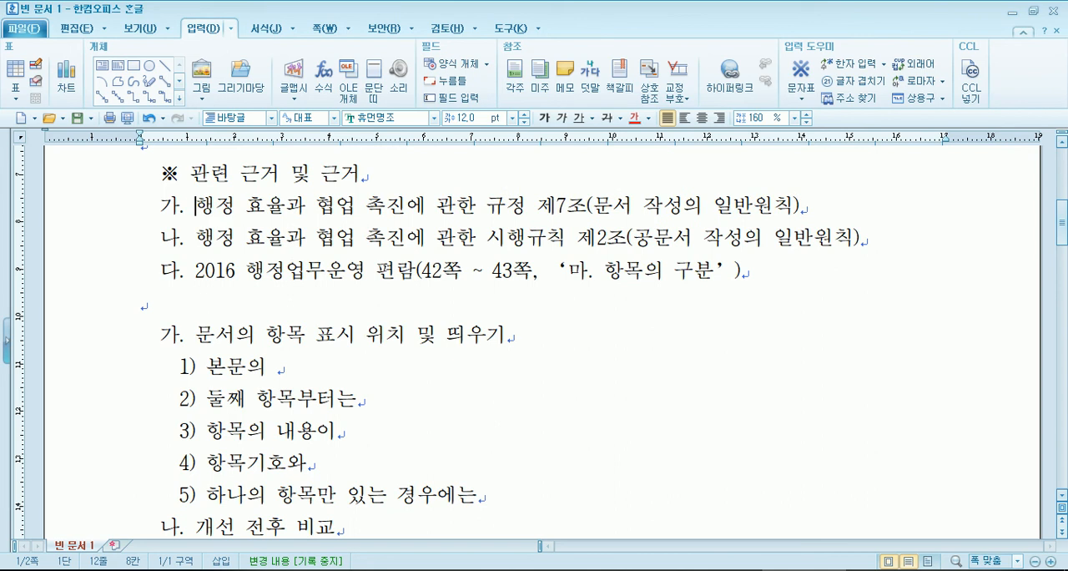
- Enter the sender line 은평여성인력개발센터장 below 끝. on the second page and add blank lines after it
{"action": "scroll", "coordinate": [283, 278], "scroll_direction": "down", "scroll_amount": 10}
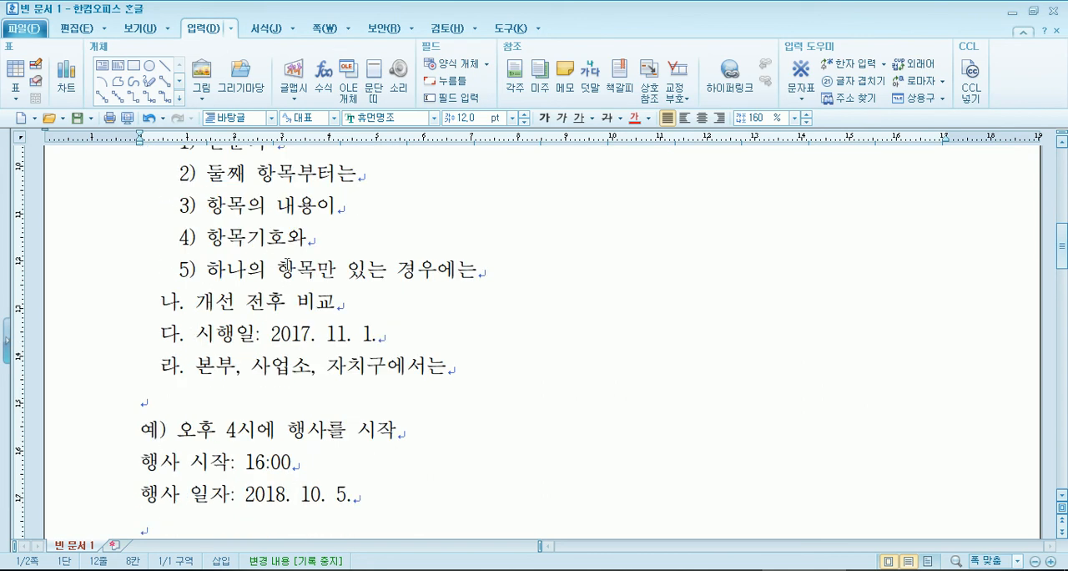
{"action": "scroll", "coordinate": [283, 278], "scroll_direction": "down", "scroll_amount": 5}
{"action": "left_click", "coordinate": [252, 326]}
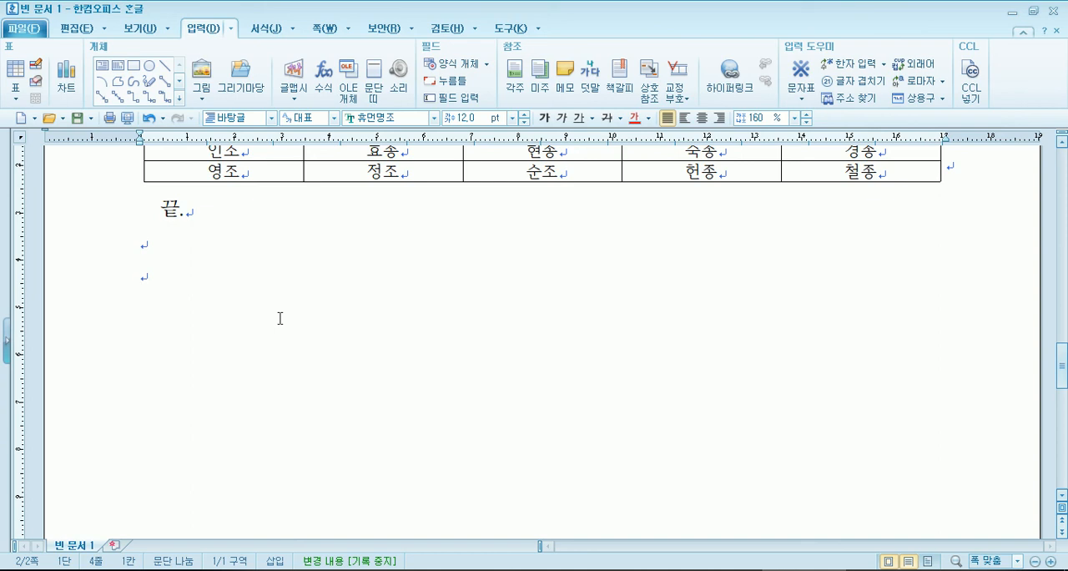
{"action": "type", "text": "은평여성"}
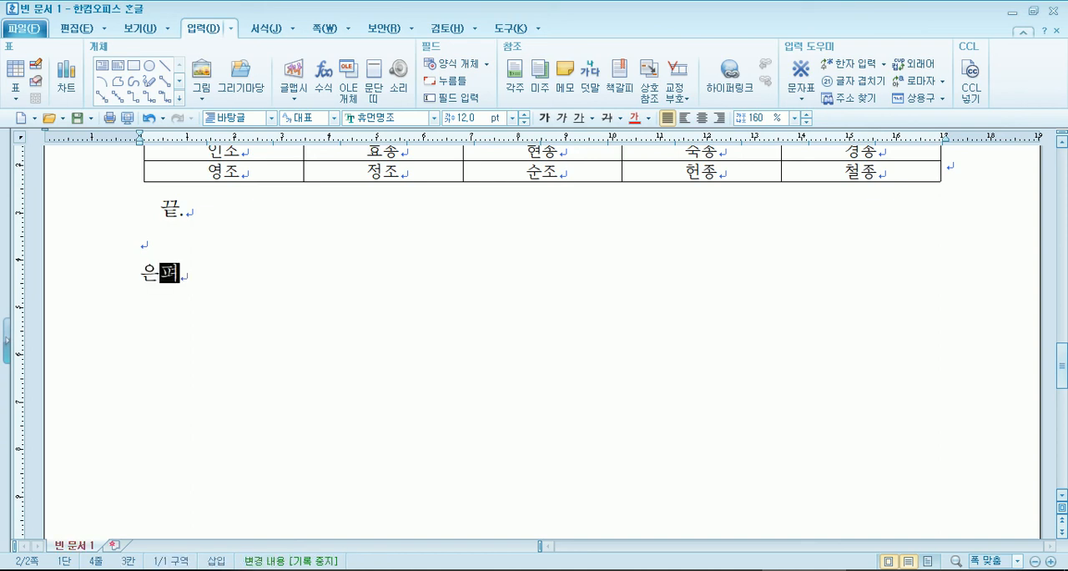
{"action": "type", "text": "인력개발센"}
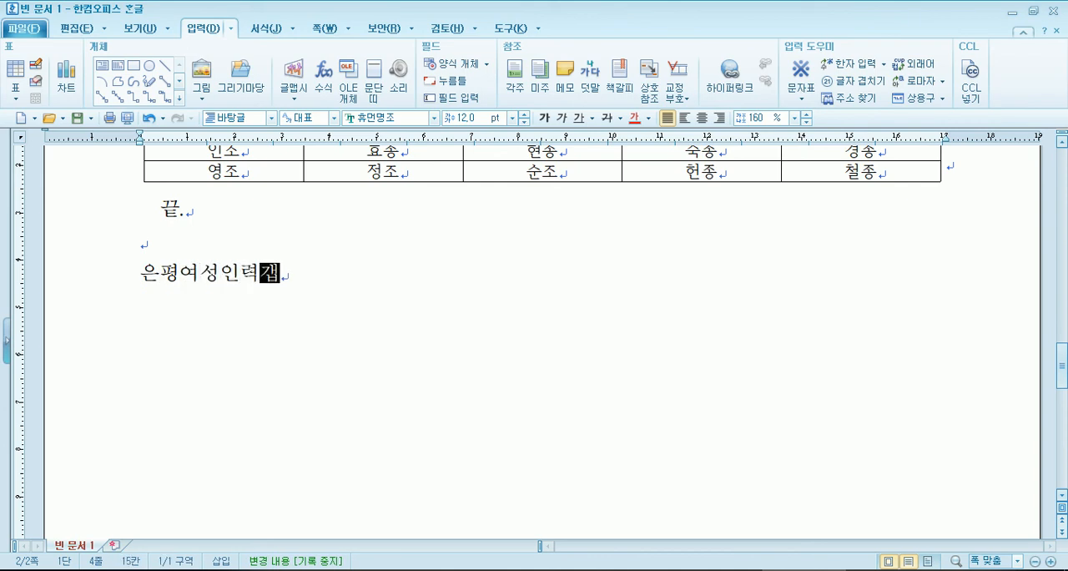
{"action": "type", "text": "터장"}
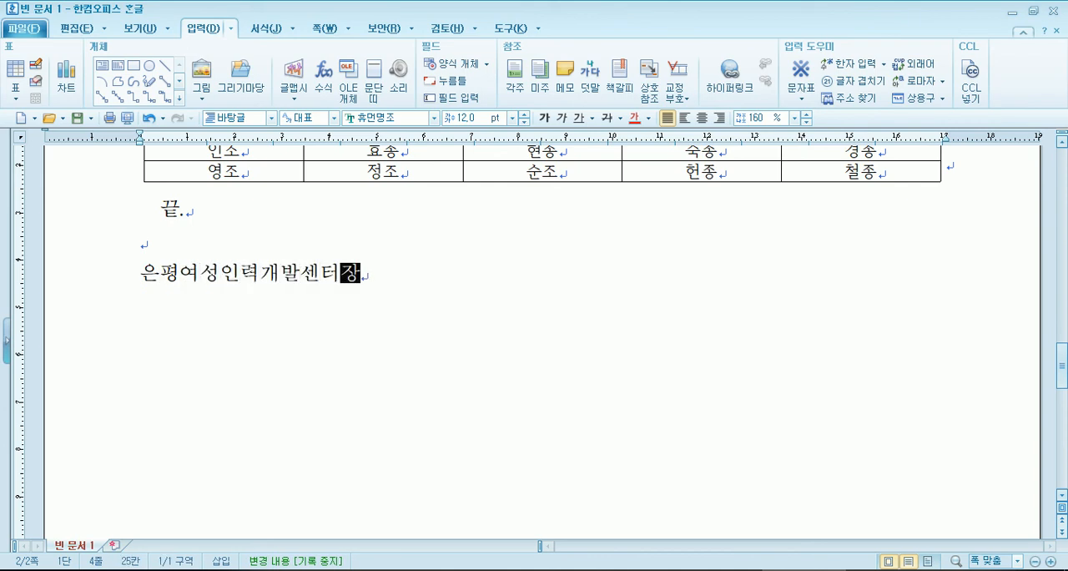
{"action": "key", "text": "Return"}
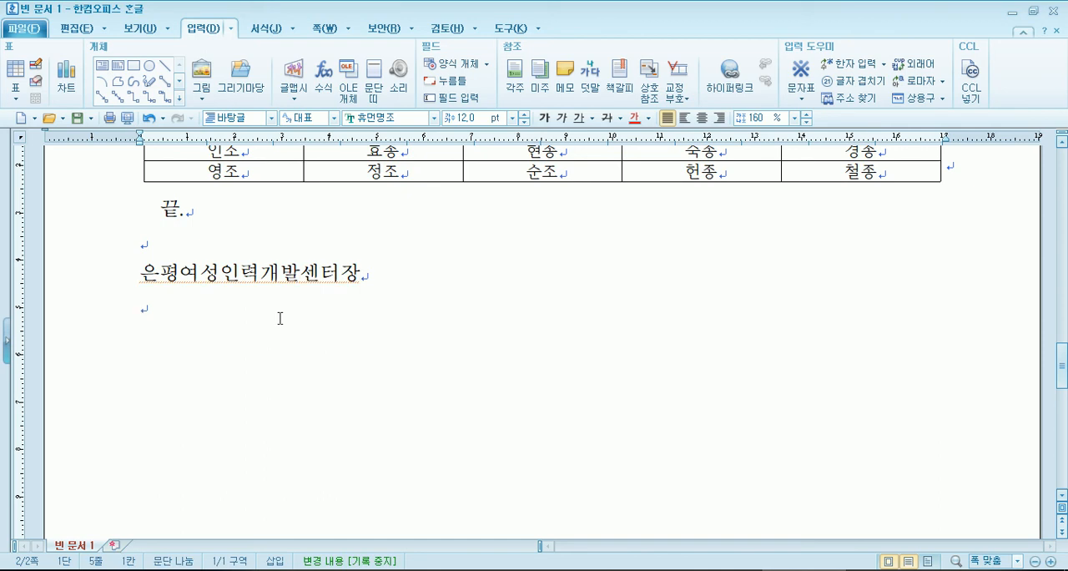
{"action": "key", "text": "Return"}
- Try centre, left and right alignment on the heading 은평여성인력개발센터 and return it to justified alignment
{"action": "scroll", "coordinate": [289, 317], "scroll_direction": "up", "scroll_amount": 15}
{"action": "scroll", "coordinate": [303, 339], "scroll_direction": "up", "scroll_amount": 8}
{"action": "left_click_drag", "start_coordinate": [138, 289], "coordinate": [408, 281]}
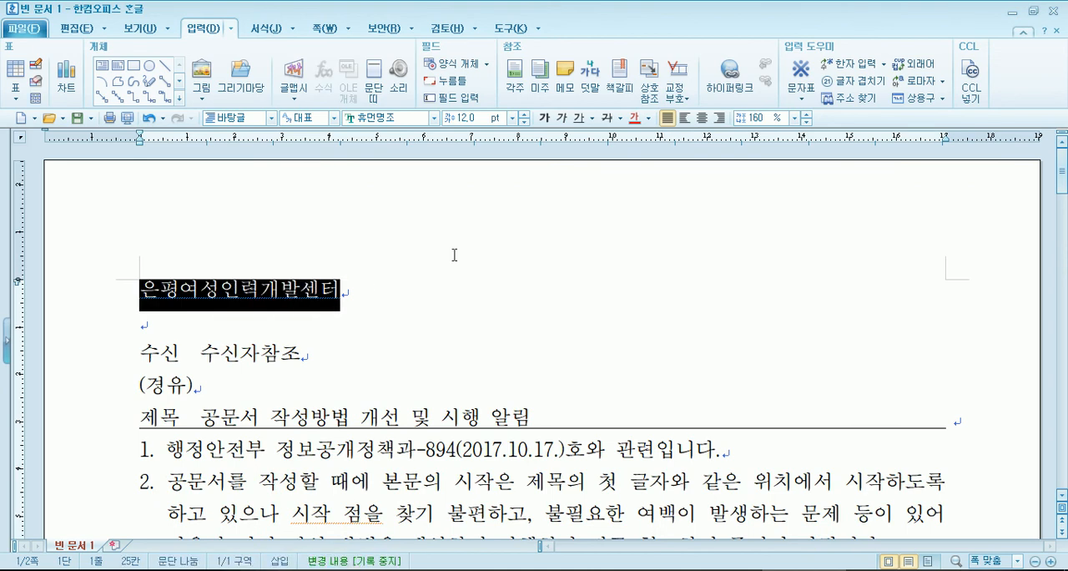
{"action": "left_click", "coordinate": [704, 119]}
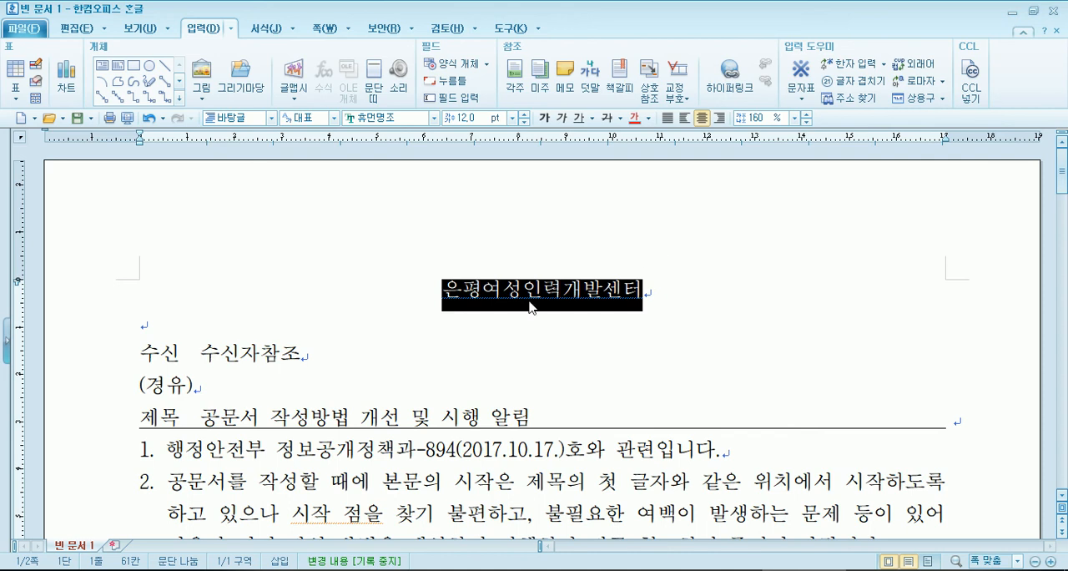
{"action": "left_click", "coordinate": [424, 292]}
{"action": "left_click_drag", "start_coordinate": [429, 293], "coordinate": [677, 290]}
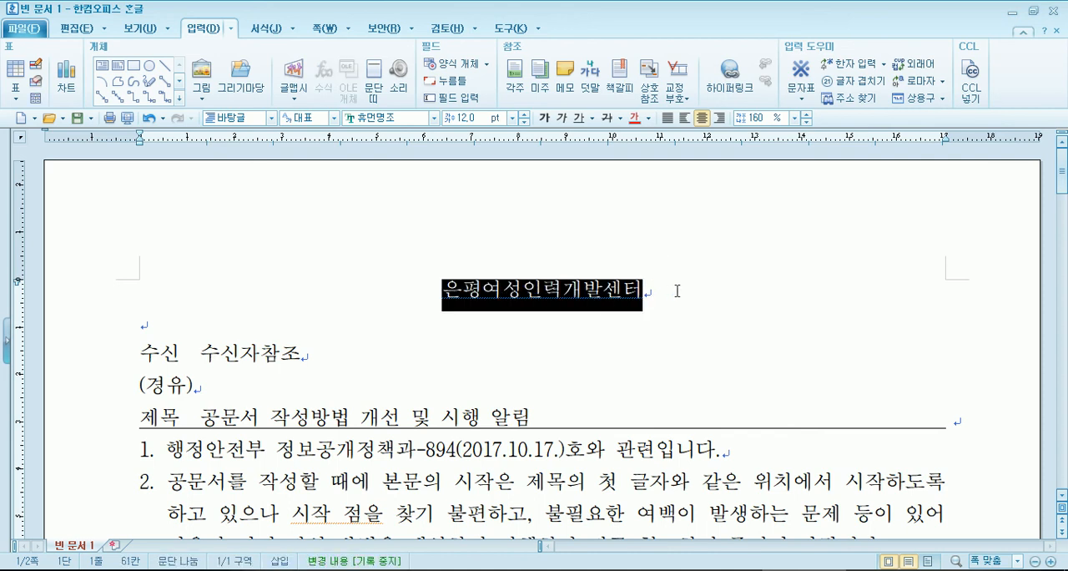
{"action": "left_click", "coordinate": [678, 119]}
{"action": "left_click", "coordinate": [704, 120]}
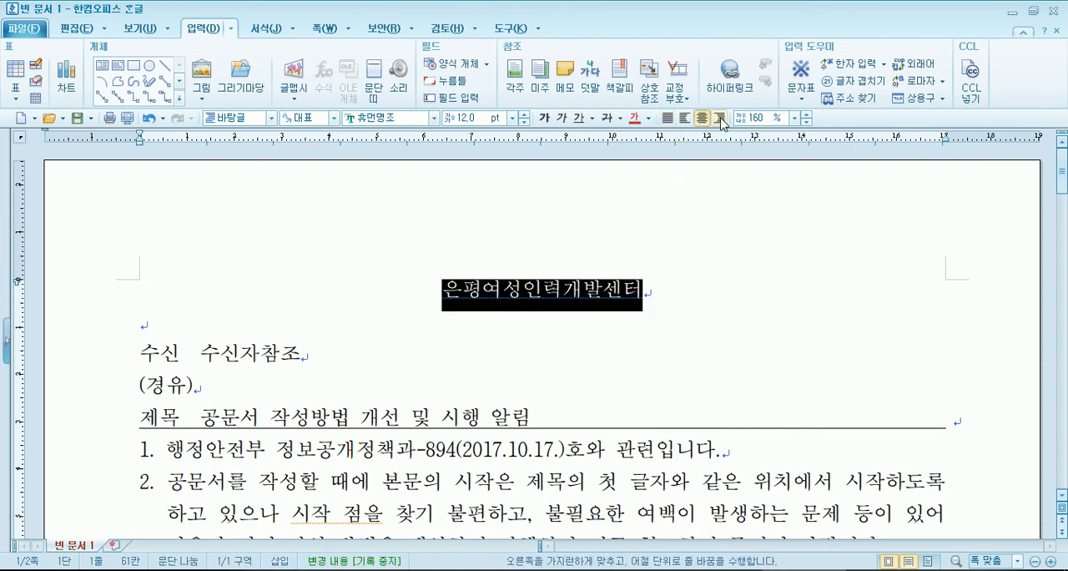
{"action": "left_click", "coordinate": [718, 118]}
{"action": "left_click", "coordinate": [702, 119]}
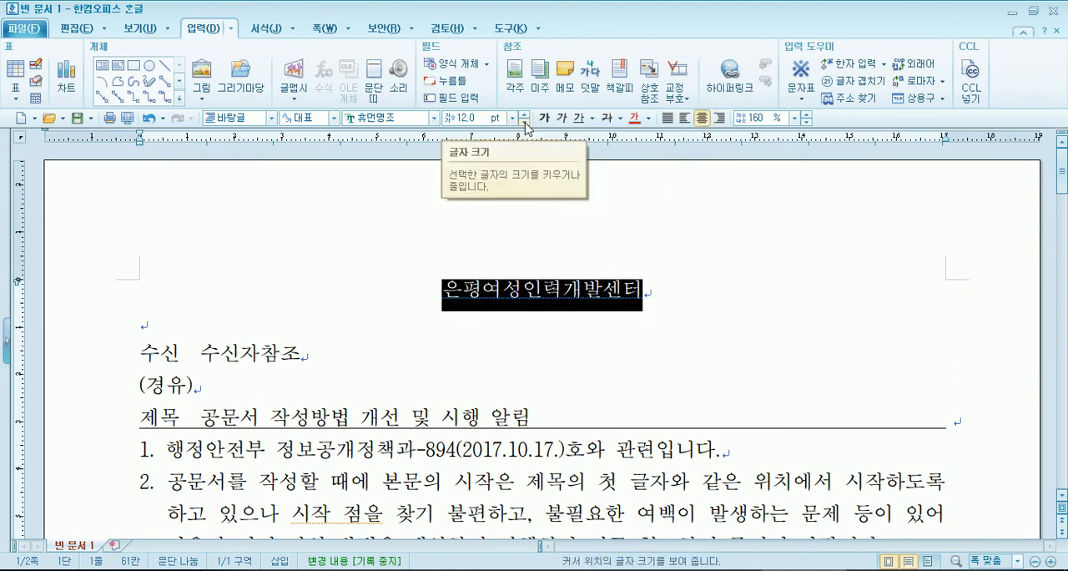
{"action": "left_click", "coordinate": [668, 118]}
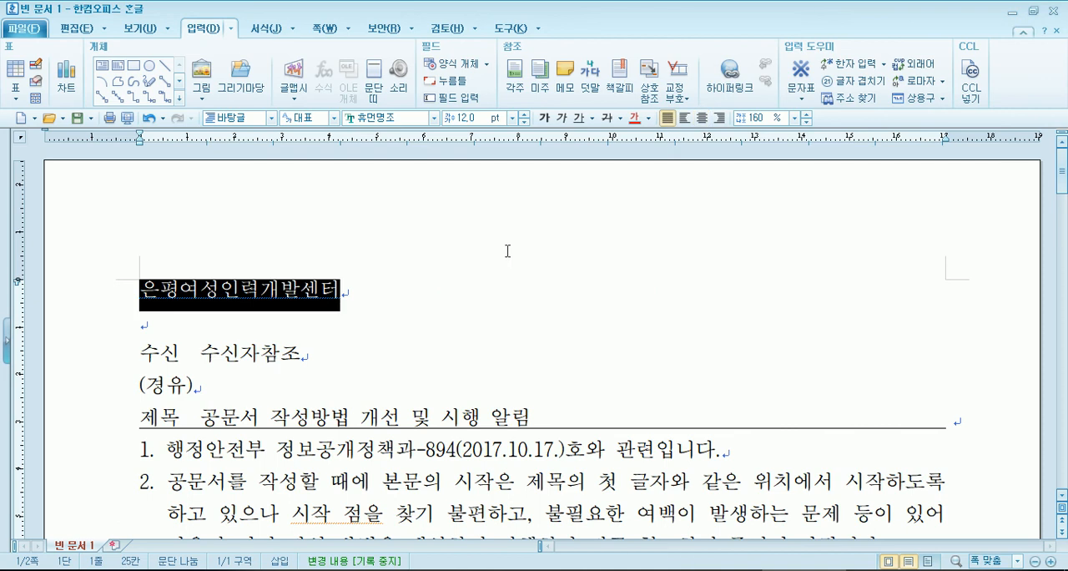
- Set the font size of the heading 은평여성인력개발센터 to 18 pt, comparing it with the sample PDF
{"action": "left_click", "coordinate": [525, 115]}
{"action": "left_click", "coordinate": [525, 115]}
{"action": "left_click", "coordinate": [525, 114]}
{"action": "left_click", "coordinate": [525, 114]}
{"action": "left_click", "coordinate": [525, 114]}
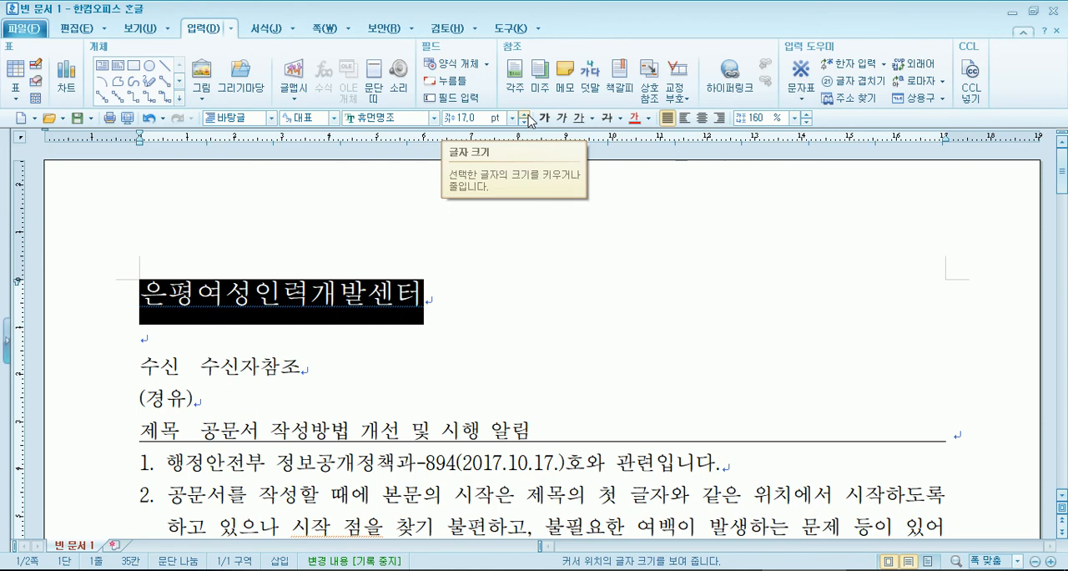
{"action": "left_click", "coordinate": [525, 115]}
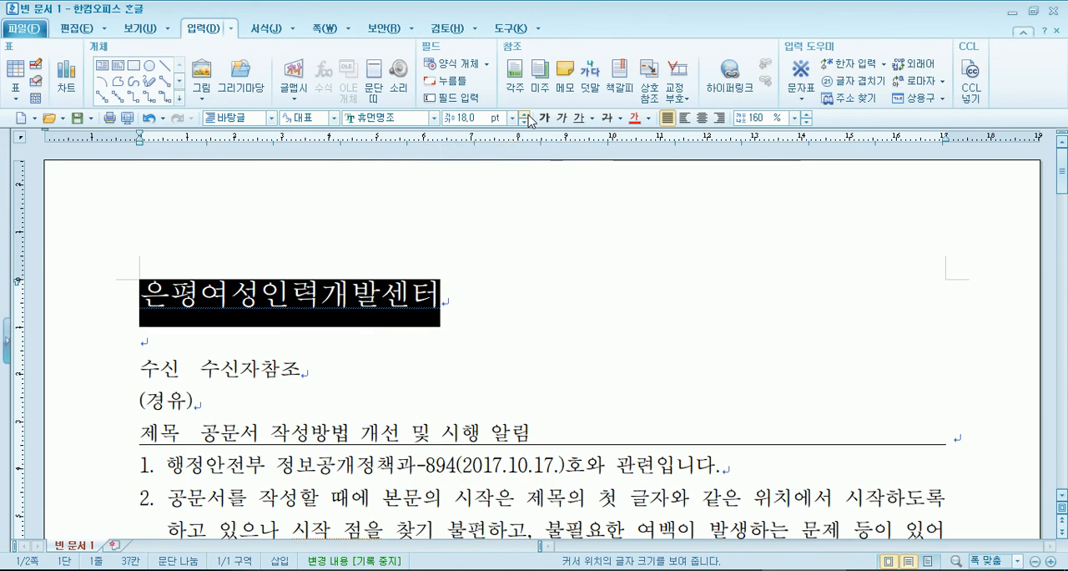
{"action": "left_click", "coordinate": [524, 114]}
{"action": "left_click", "coordinate": [524, 115]}
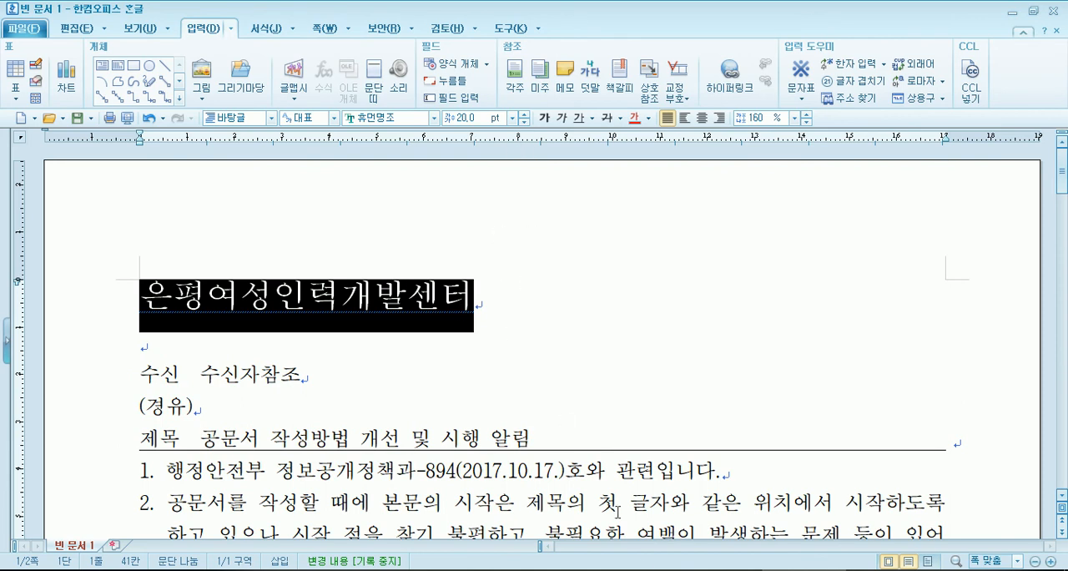
{"action": "left_click", "coordinate": [381, 570]}
{"action": "scroll", "coordinate": [429, 392], "scroll_direction": "up", "scroll_amount": 15}
{"action": "left_click", "coordinate": [525, 122]}
{"action": "left_click", "coordinate": [524, 122]}
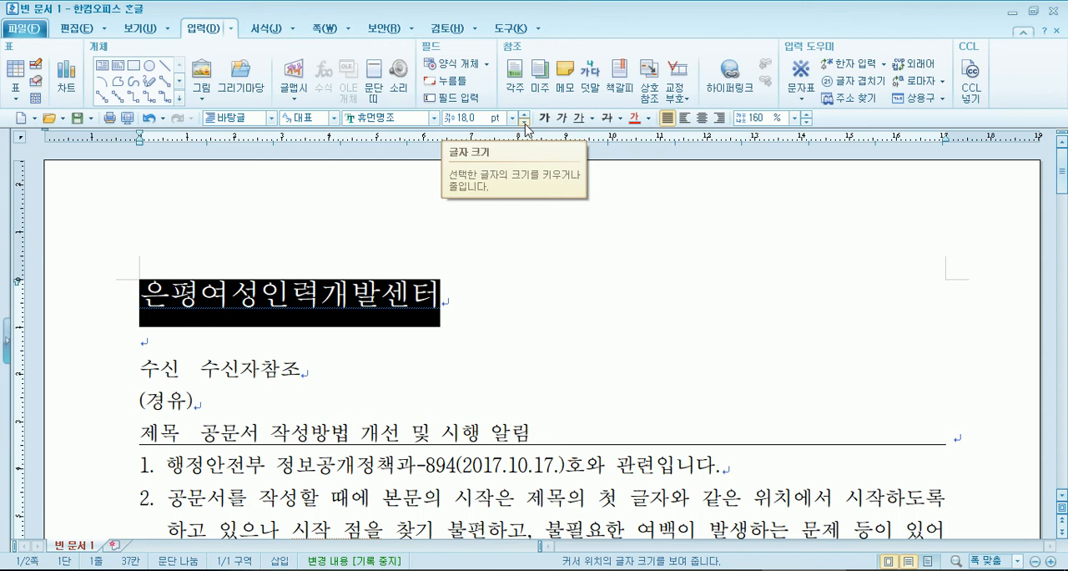
- Look at the 광진소방서 heading in the sample PDF and centre the document heading to match
{"action": "left_click", "coordinate": [410, 569]}
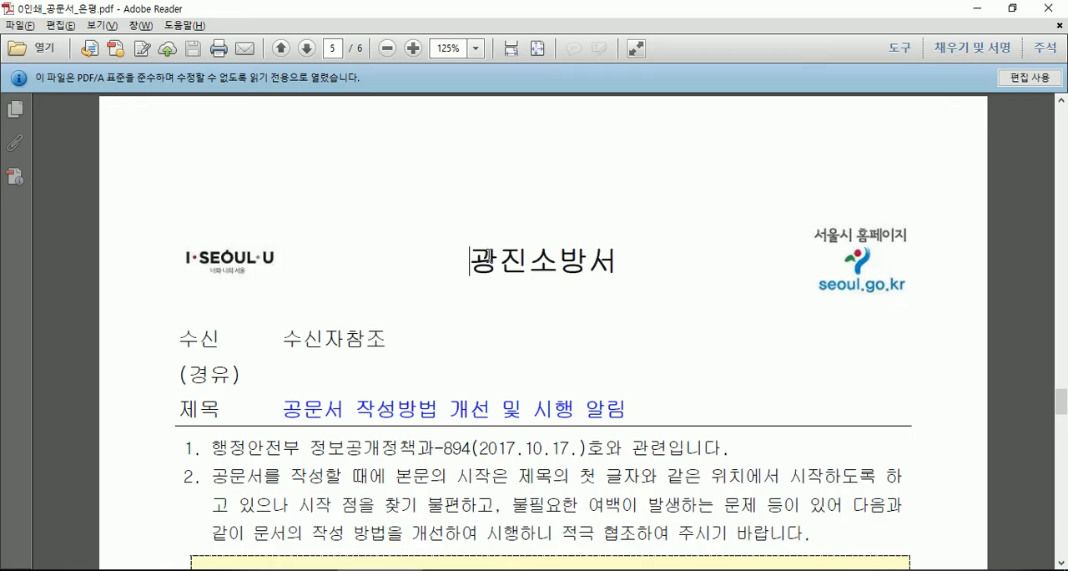
{"action": "key", "text": "alt+Tab"}
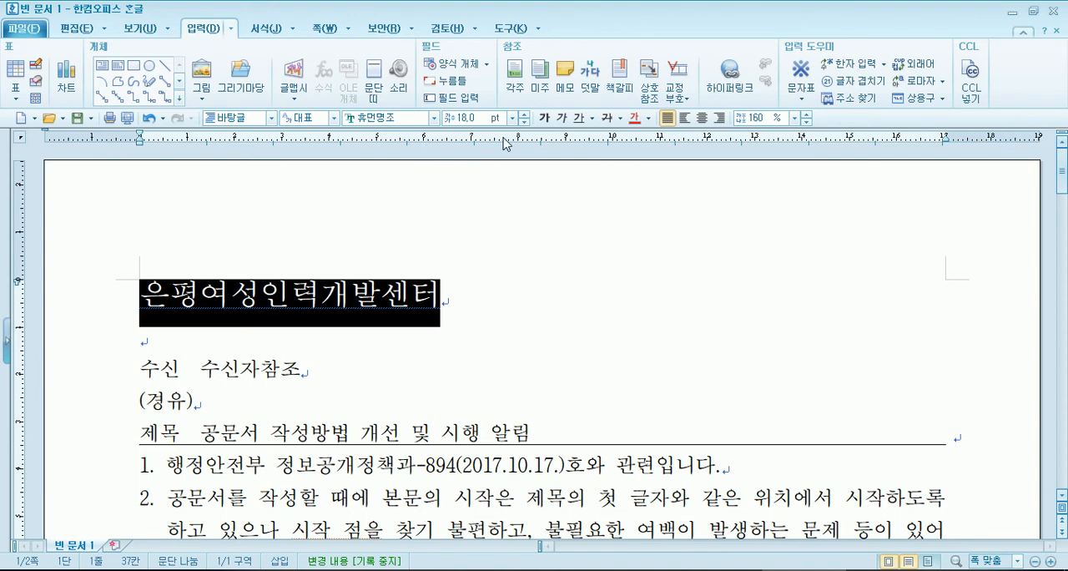
{"action": "left_click", "coordinate": [702, 118]}
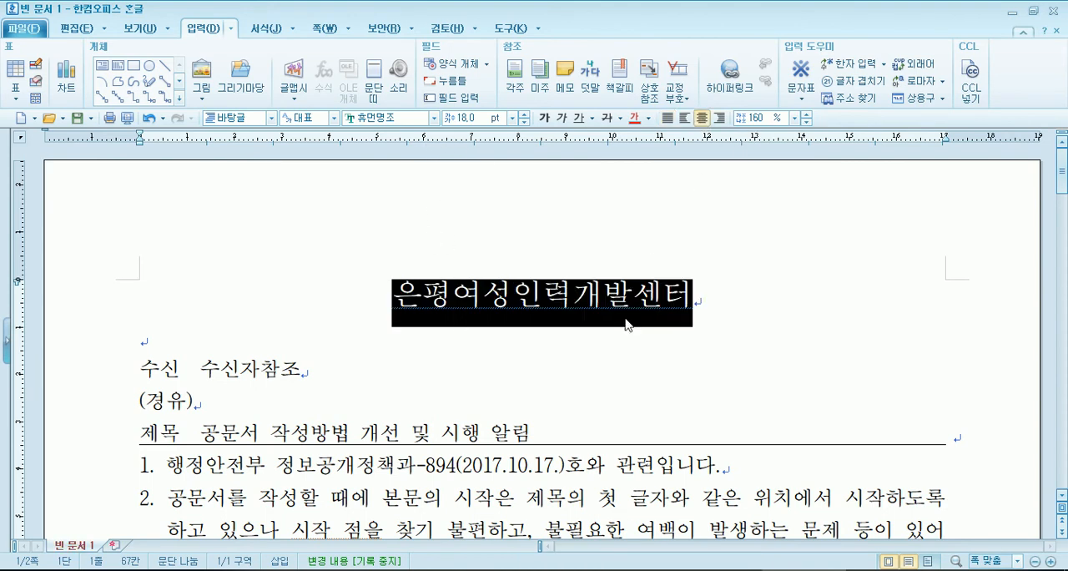
- Set the sender line 은평여성인력개발센터장 below 끝. to 18 pt and centre it
{"action": "scroll", "coordinate": [556, 322], "scroll_direction": "down", "scroll_amount": 15}
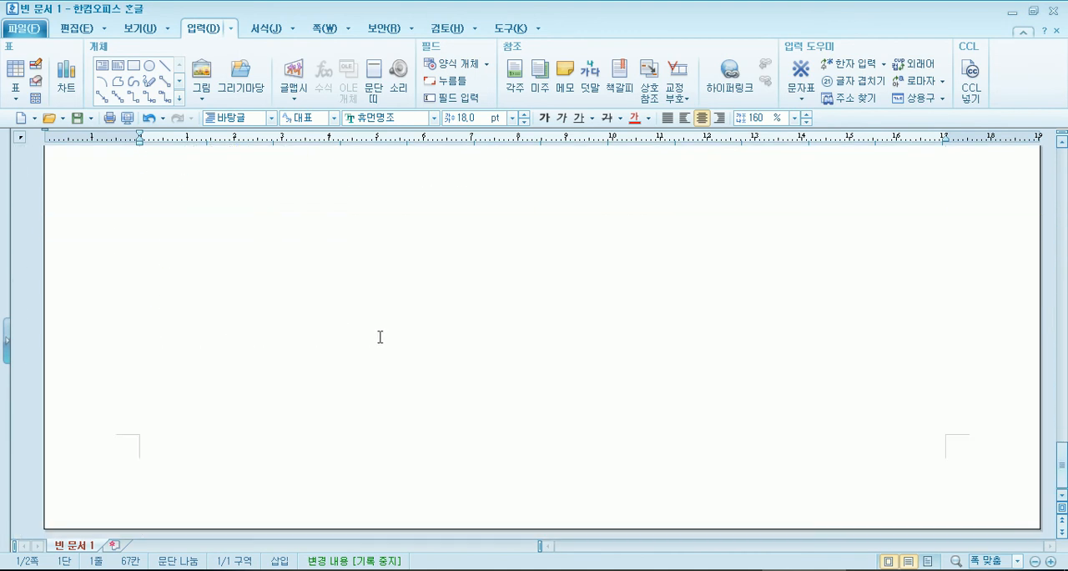
{"action": "scroll", "coordinate": [367, 333], "scroll_direction": "up", "scroll_amount": 5}
{"action": "left_click_drag", "start_coordinate": [140, 342], "coordinate": [384, 340]}
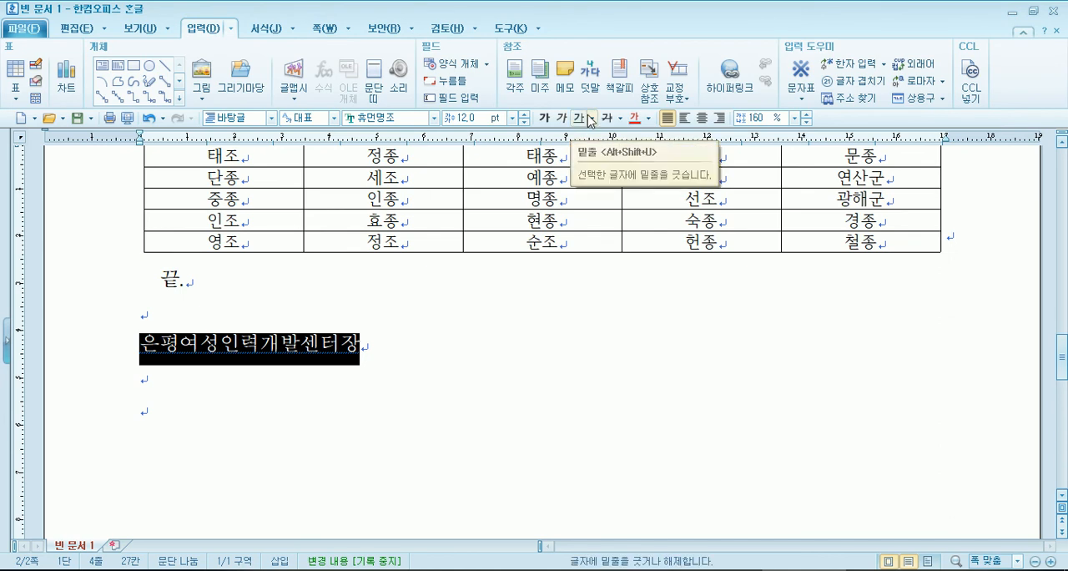
{"action": "left_click", "coordinate": [524, 118]}
{"action": "left_click", "coordinate": [524, 117]}
{"action": "left_click", "coordinate": [524, 117]}
{"action": "left_click", "coordinate": [524, 115]}
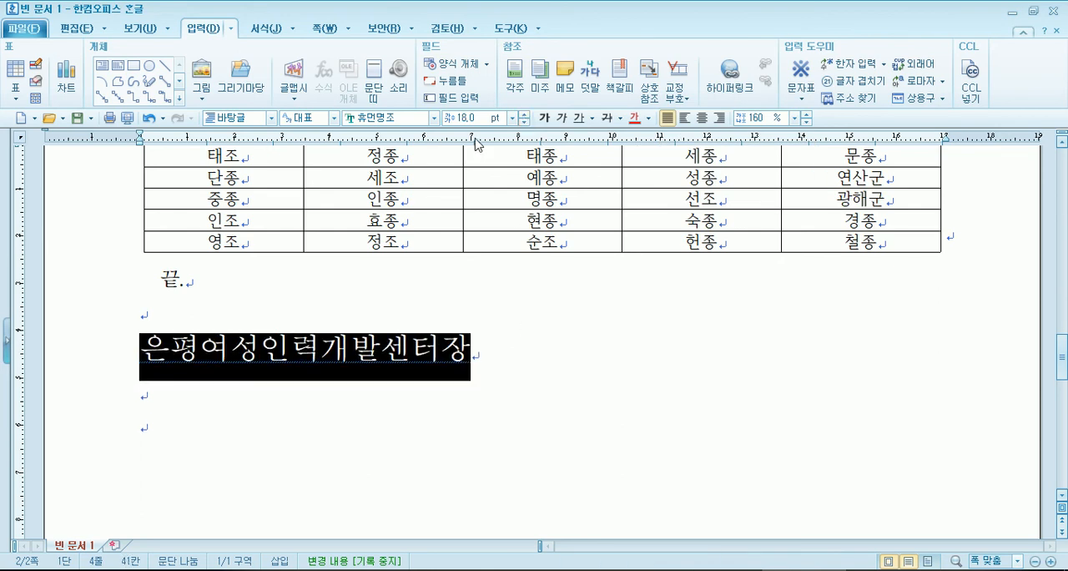
{"action": "left_click", "coordinate": [702, 117]}
{"action": "left_click", "coordinate": [730, 399]}
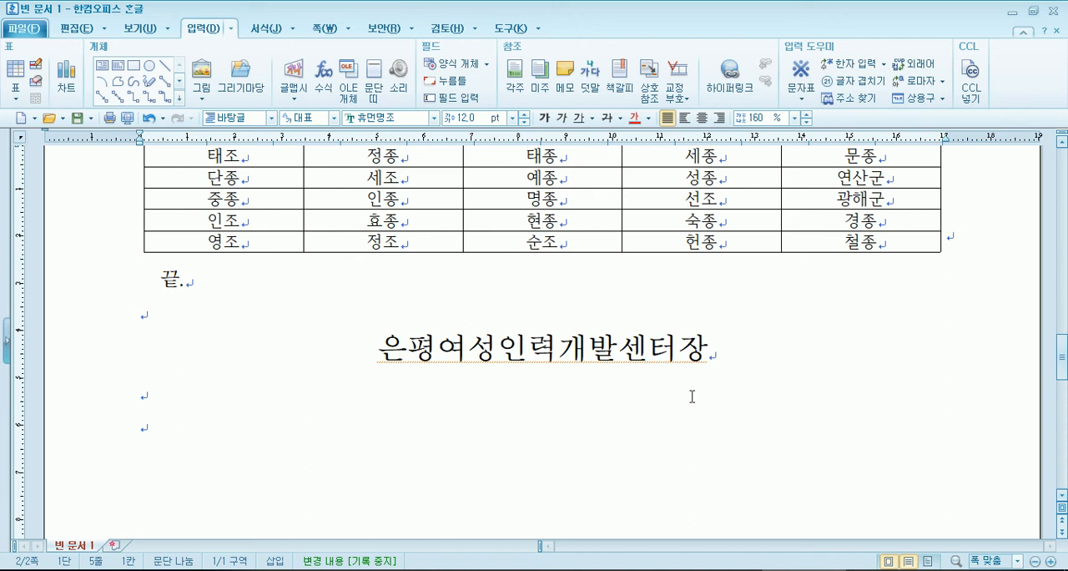
- Change the font of the heading 은평여성인력개발센터 on the first page to 문체부 훈민정음체
{"action": "key", "text": "ctrl+Page_Up"}
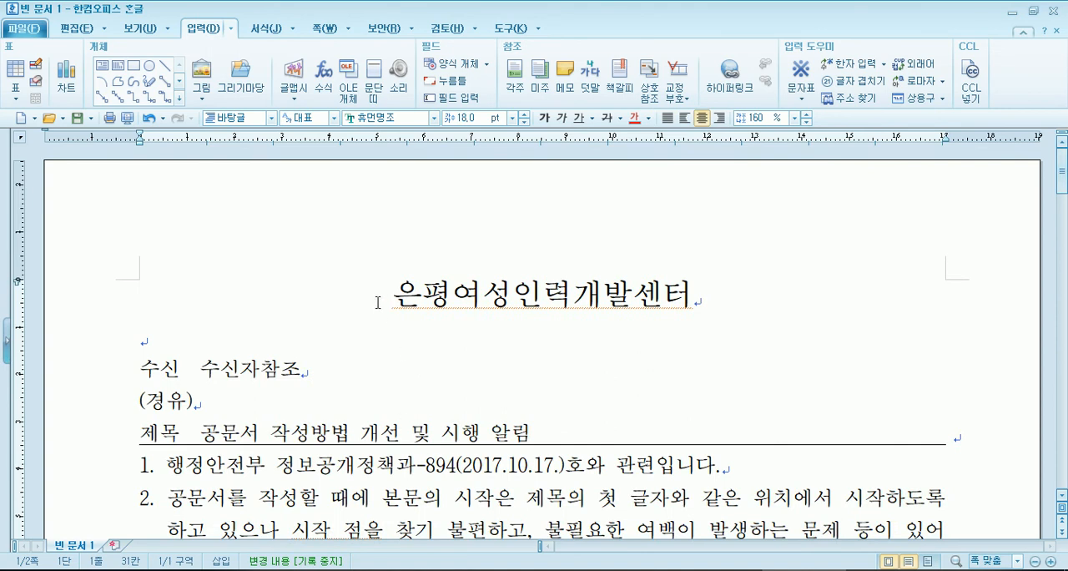
{"action": "left_click_drag", "start_coordinate": [377, 300], "coordinate": [706, 292]}
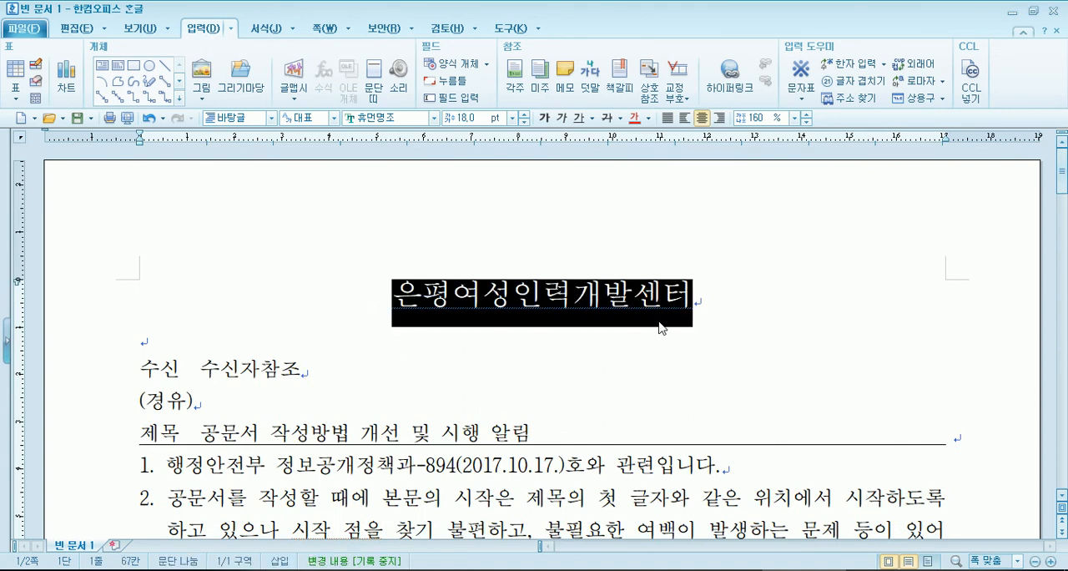
{"action": "left_click", "coordinate": [434, 118]}
{"action": "left_click_drag", "start_coordinate": [533, 156], "coordinate": [537, 172]}
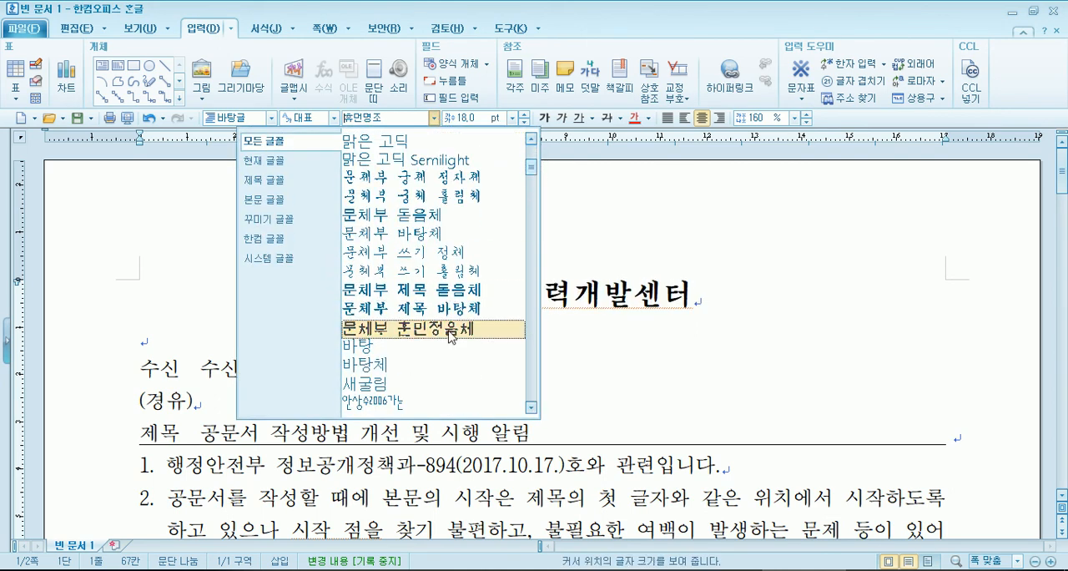
{"action": "left_click", "coordinate": [409, 328]}
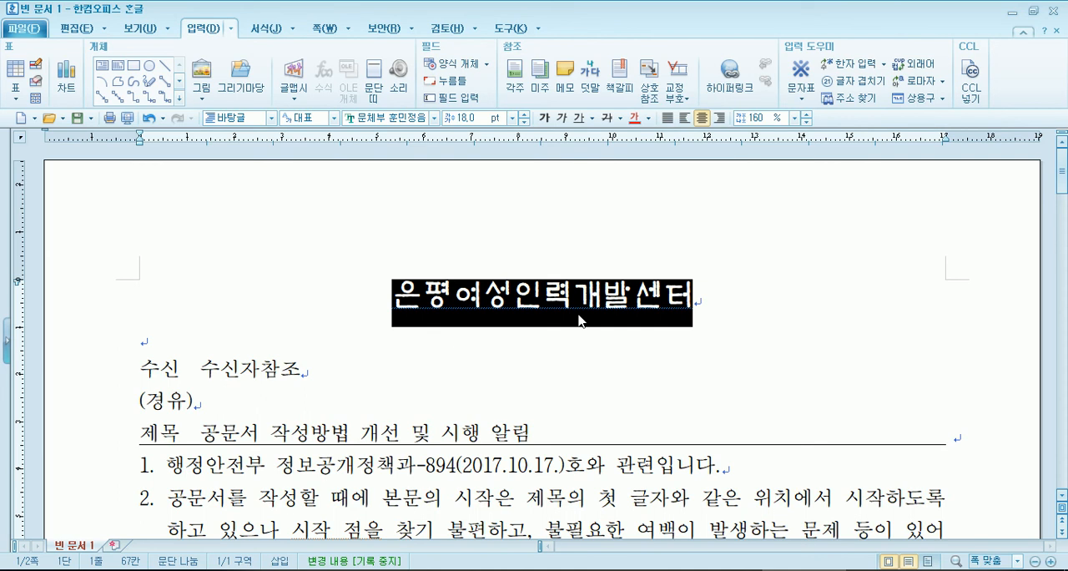
- Change the font of the heading 은평여성인력개발센터 to 휴먼둥근헤드라인
{"action": "left_click", "coordinate": [435, 119]}
{"action": "scroll", "coordinate": [478, 309], "scroll_direction": "up", "scroll_amount": 1}
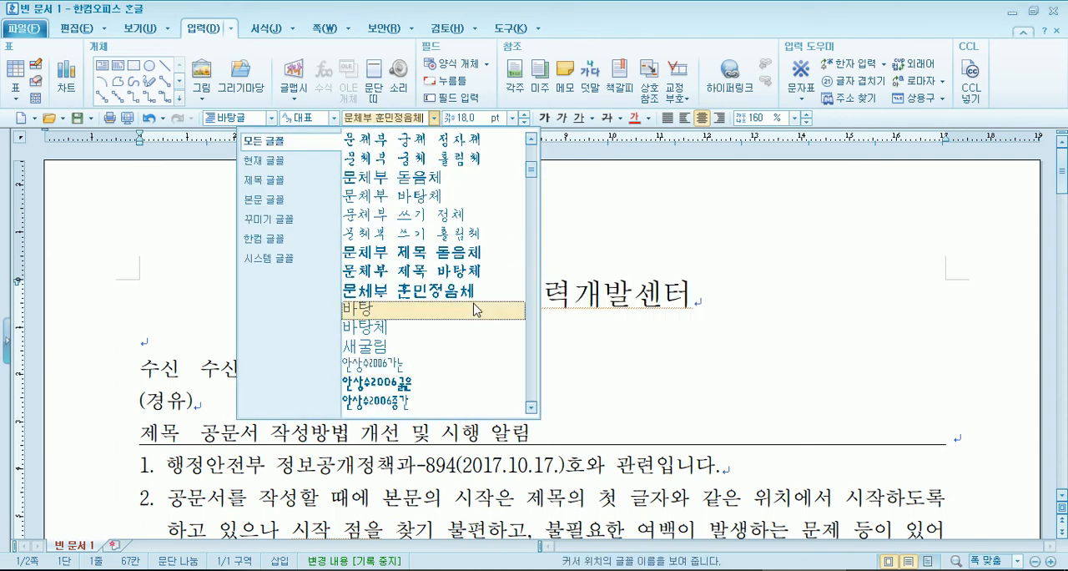
{"action": "scroll", "coordinate": [463, 292], "scroll_direction": "down", "scroll_amount": 8}
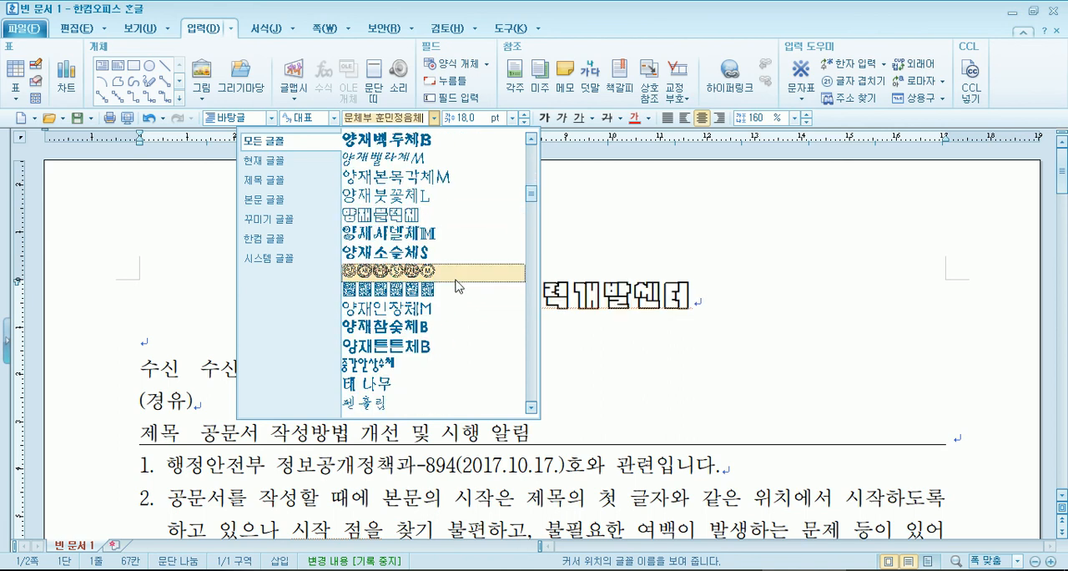
{"action": "scroll", "coordinate": [457, 285], "scroll_direction": "down", "scroll_amount": 6}
{"action": "scroll", "coordinate": [446, 331], "scroll_direction": "up", "scroll_amount": 5}
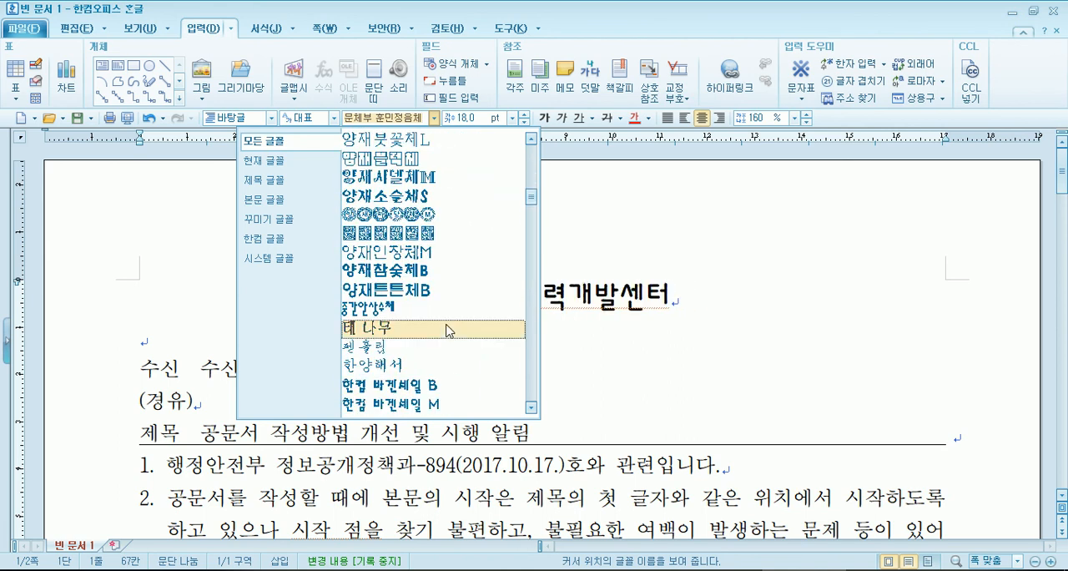
{"action": "scroll", "coordinate": [447, 331], "scroll_direction": "up", "scroll_amount": 10}
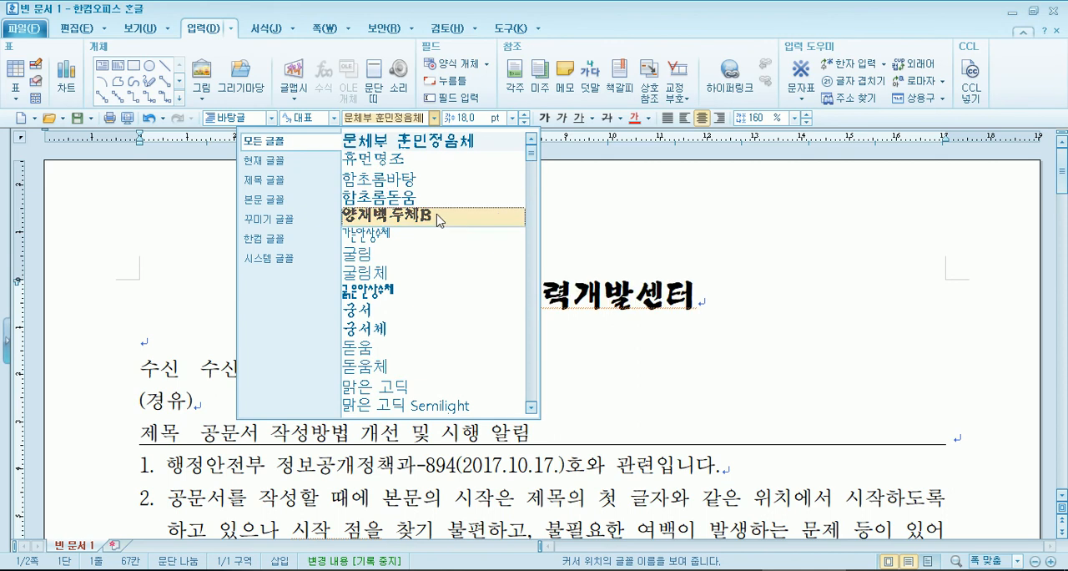
{"action": "scroll", "coordinate": [435, 234], "scroll_direction": "down", "scroll_amount": 4}
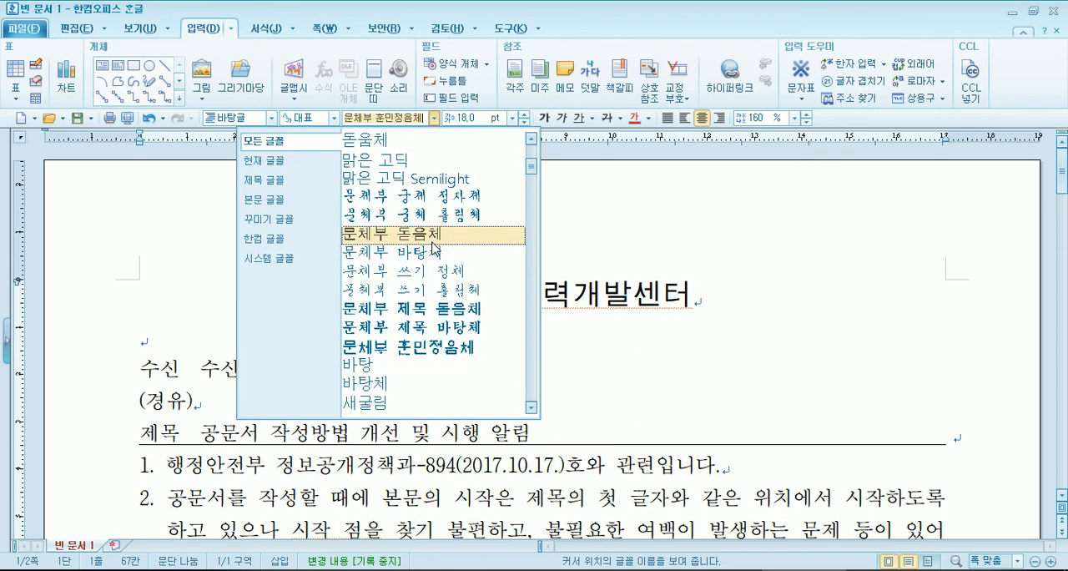
{"action": "scroll", "coordinate": [435, 251], "scroll_direction": "down", "scroll_amount": 12}
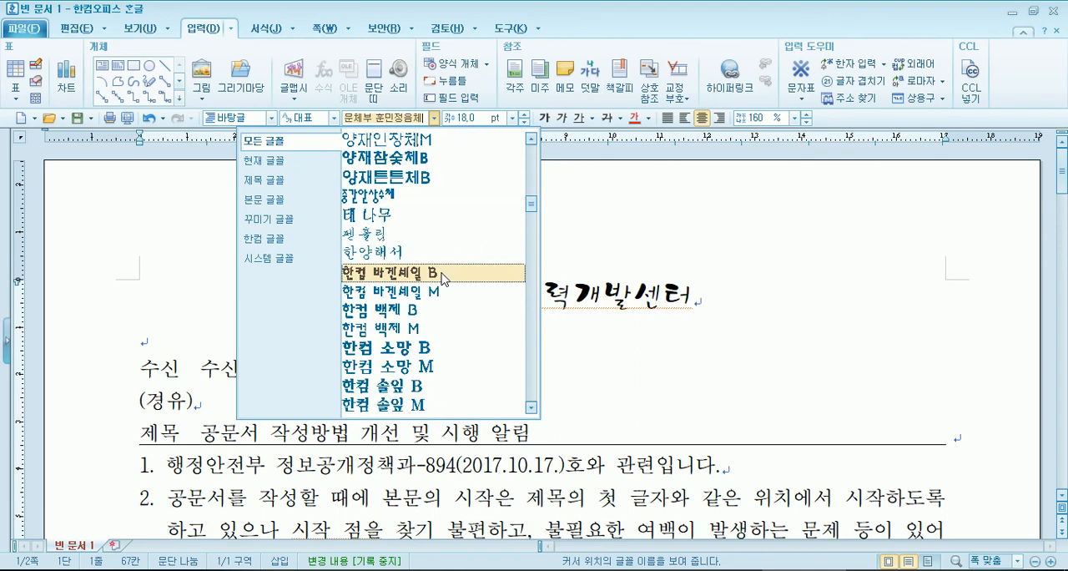
{"action": "scroll", "coordinate": [443, 278], "scroll_direction": "down", "scroll_amount": 10}
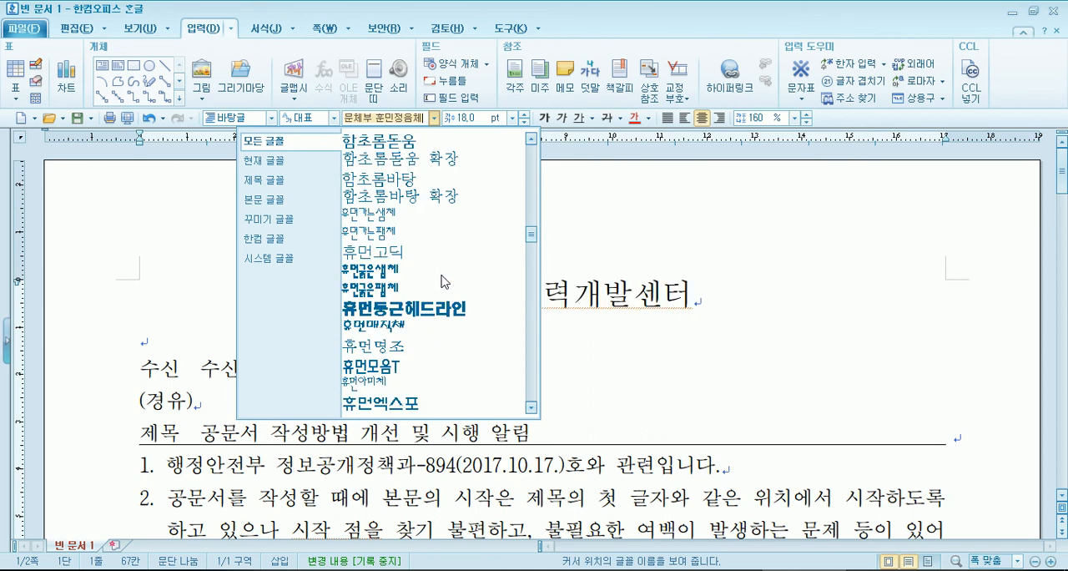
{"action": "scroll", "coordinate": [434, 267], "scroll_direction": "down", "scroll_amount": 1}
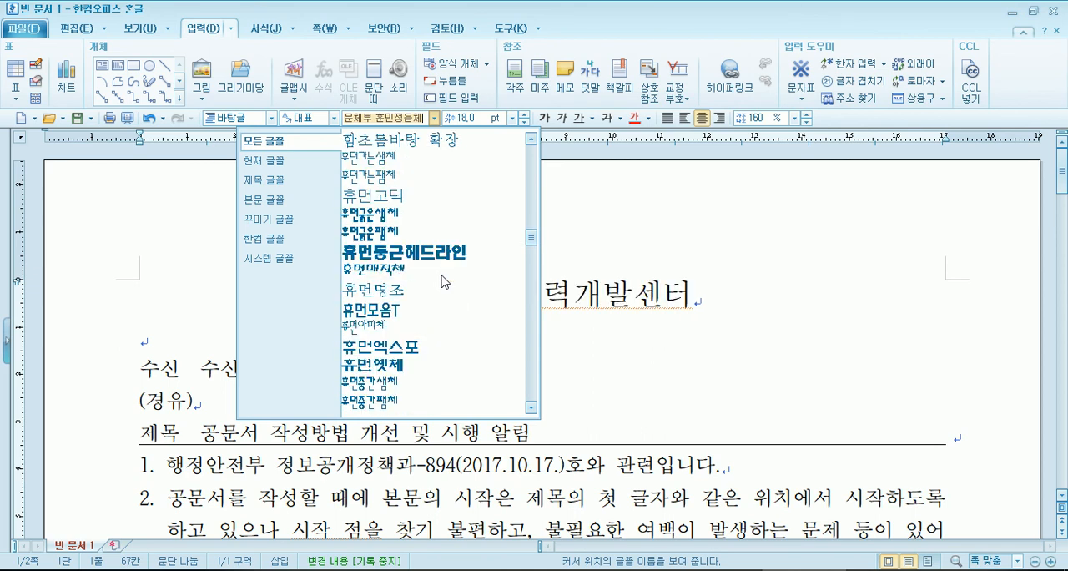
{"action": "left_click", "coordinate": [421, 259]}
{"action": "left_click_drag", "start_coordinate": [398, 308], "coordinate": [709, 301]}
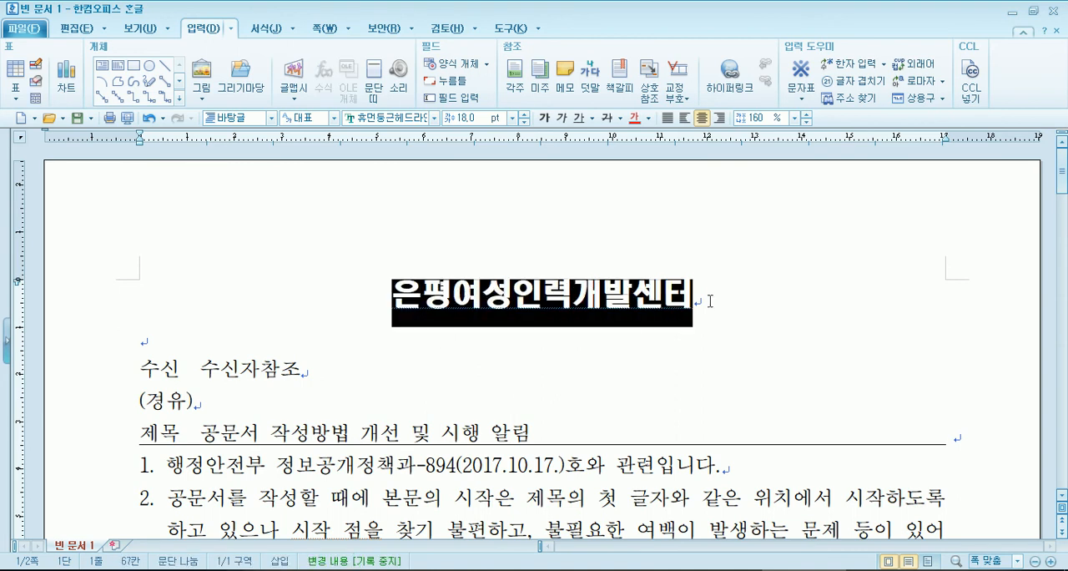
{"action": "left_click", "coordinate": [560, 352]}
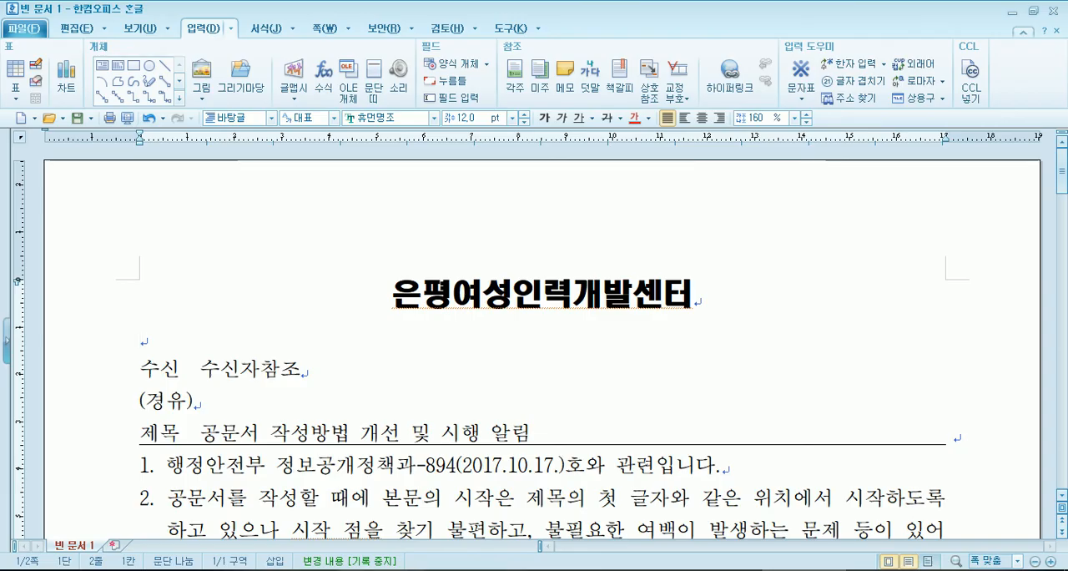
- Switch to the sample PDF, examine the logos on either side of the 광진소방서 heading, and return to the document
{"action": "key", "text": "alt+Tab"}
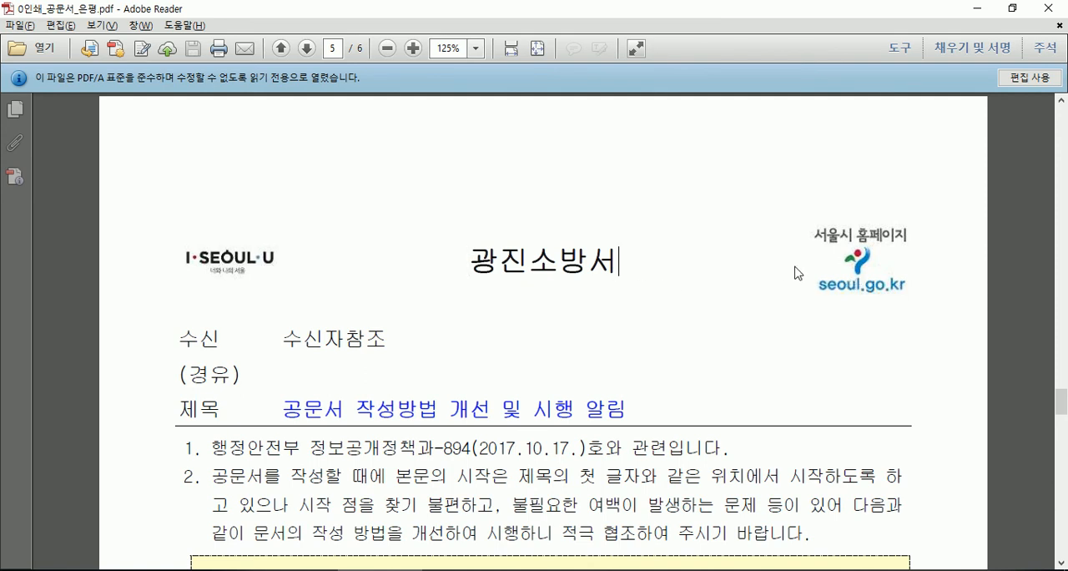
{"action": "left_click", "coordinate": [882, 286]}
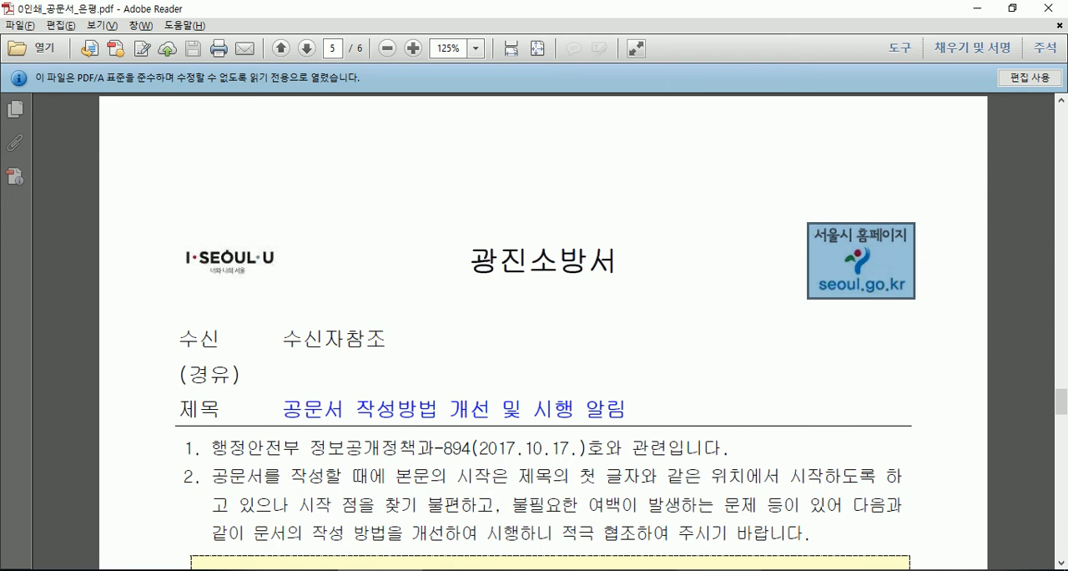
{"action": "mouse_move", "coordinate": [562, 570]}
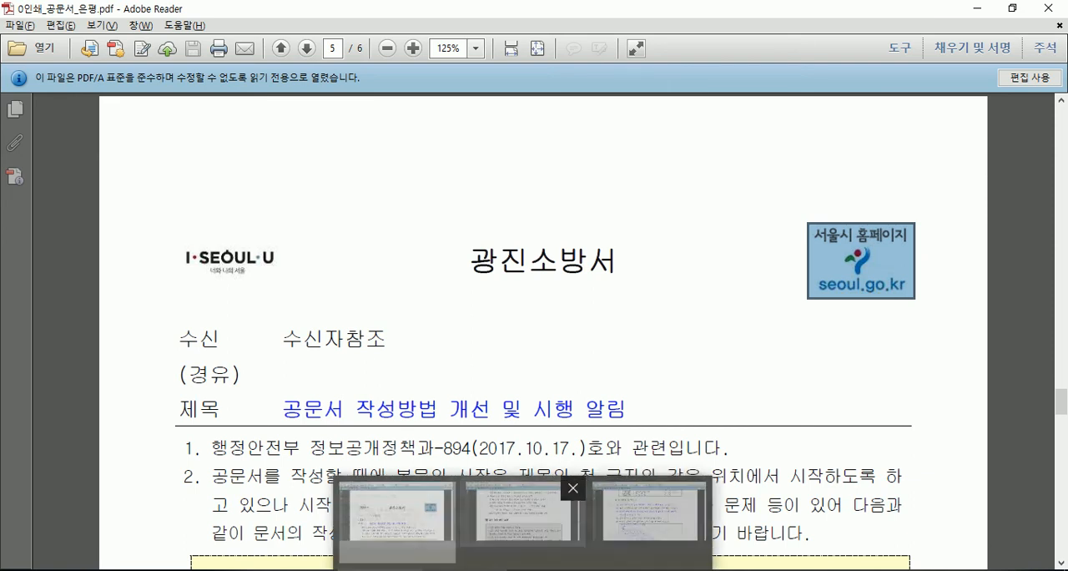
{"action": "left_click", "coordinate": [804, 570]}
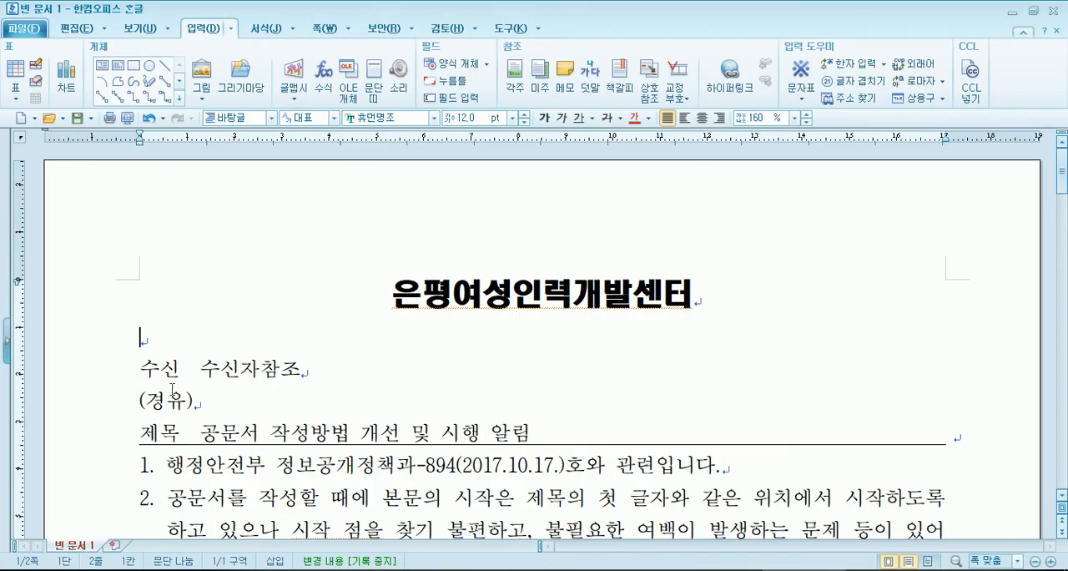
- Add a centred slogan line 열강하겠습니다. 열공하세요~ beneath the heading, with two extra blank lines before 수신
{"action": "key", "text": "Return"}
{"action": "key", "text": "Return"}
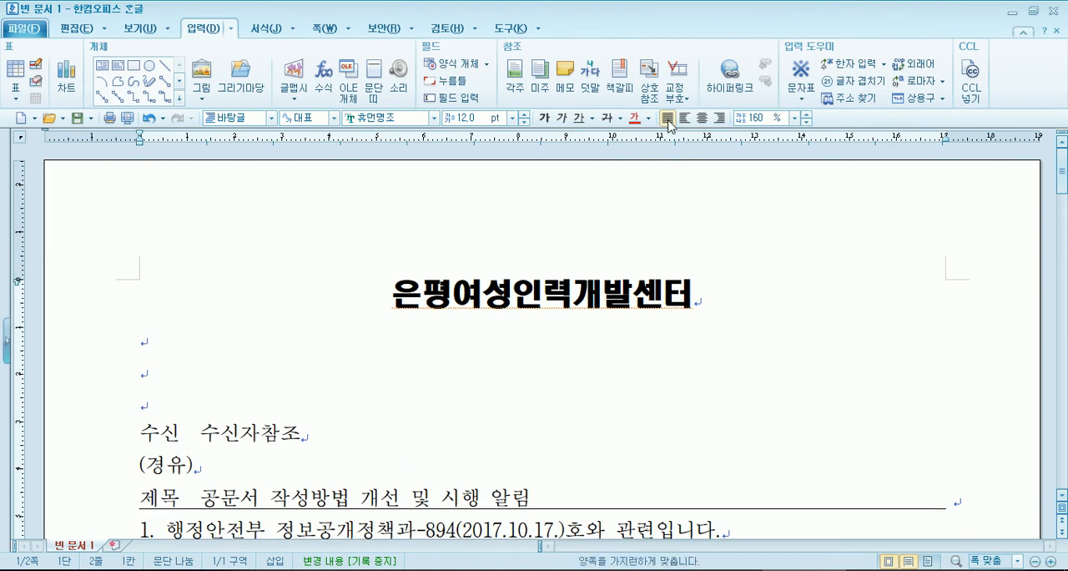
{"action": "key", "text": "ctrl+shift+c"}
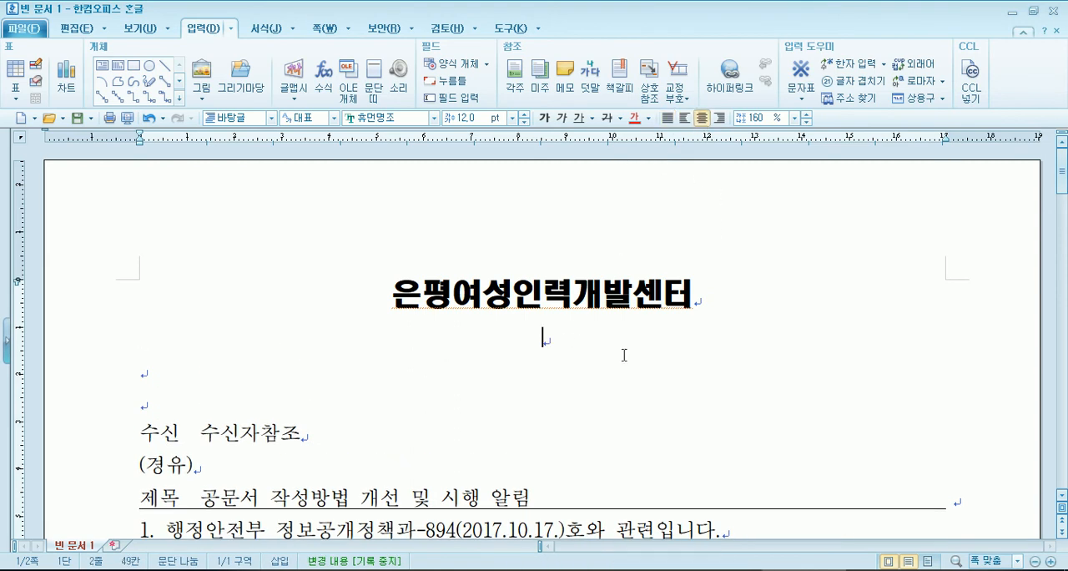
{"action": "type", "text": "열"}
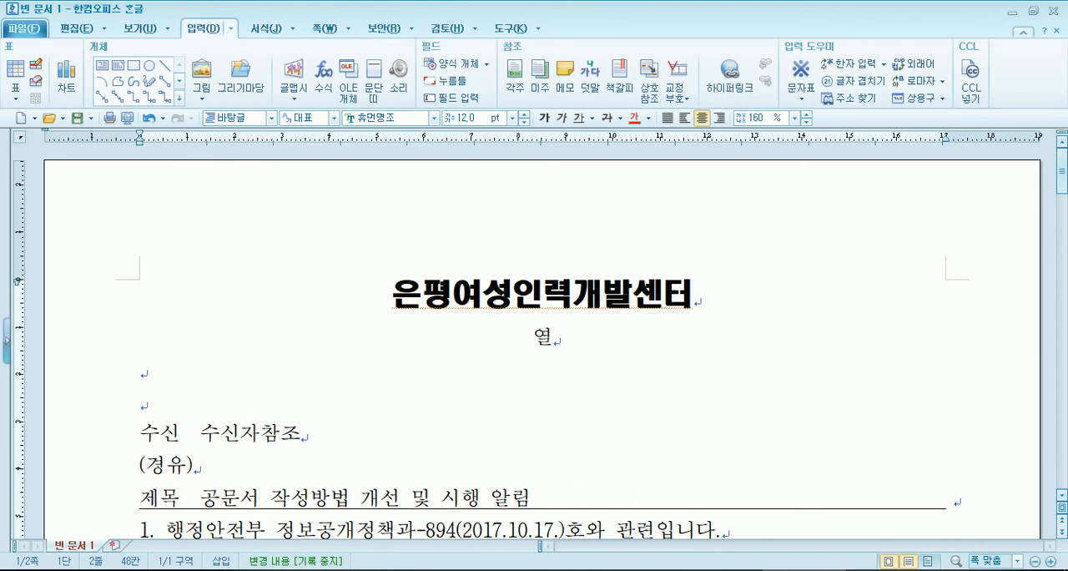
{"action": "type", "text": "강하겠습니"}
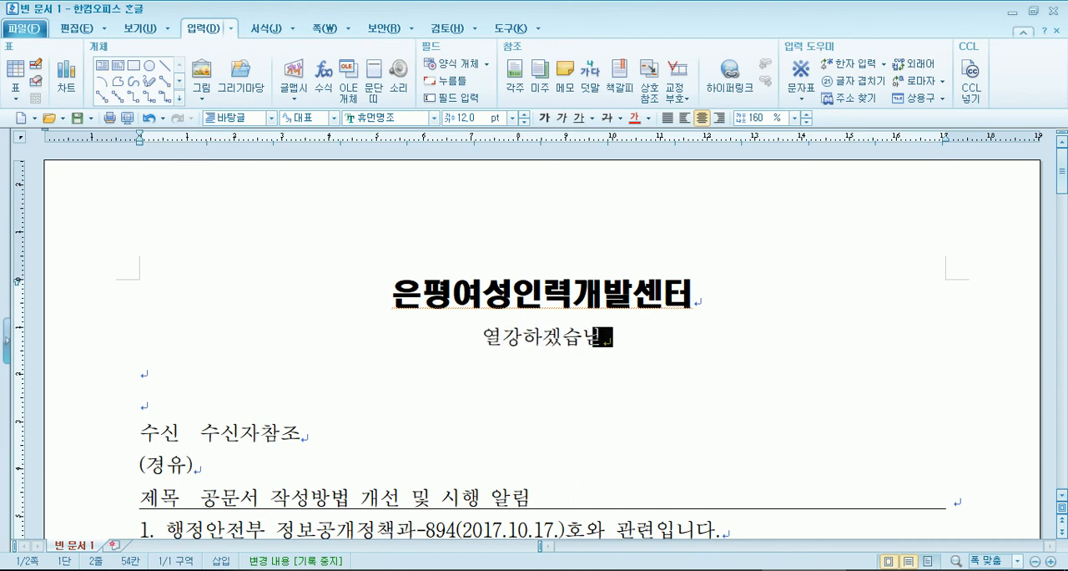
{"action": "type", "text": "다. 열공하세요~"}
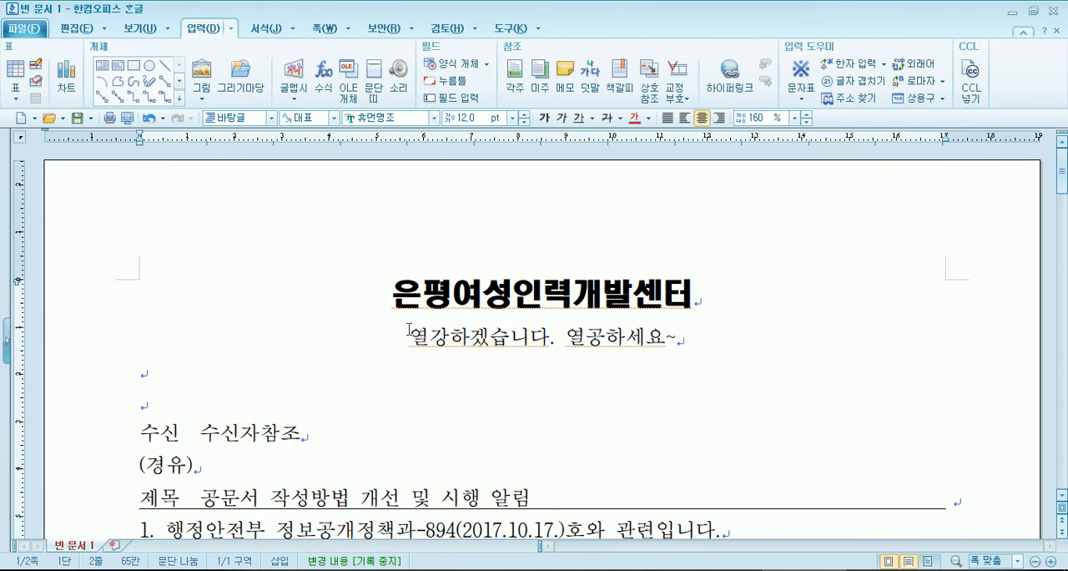
- Delete the slogan under the heading along with the extra blank lines
{"action": "left_click_drag", "start_coordinate": [408, 338], "coordinate": [676, 342]}
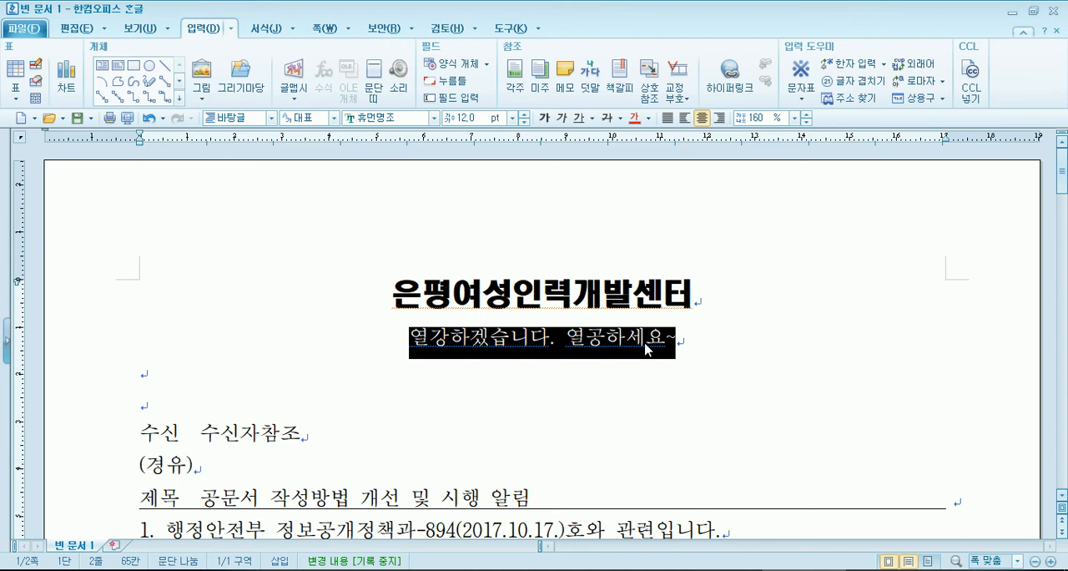
{"action": "key", "text": "Delete"}
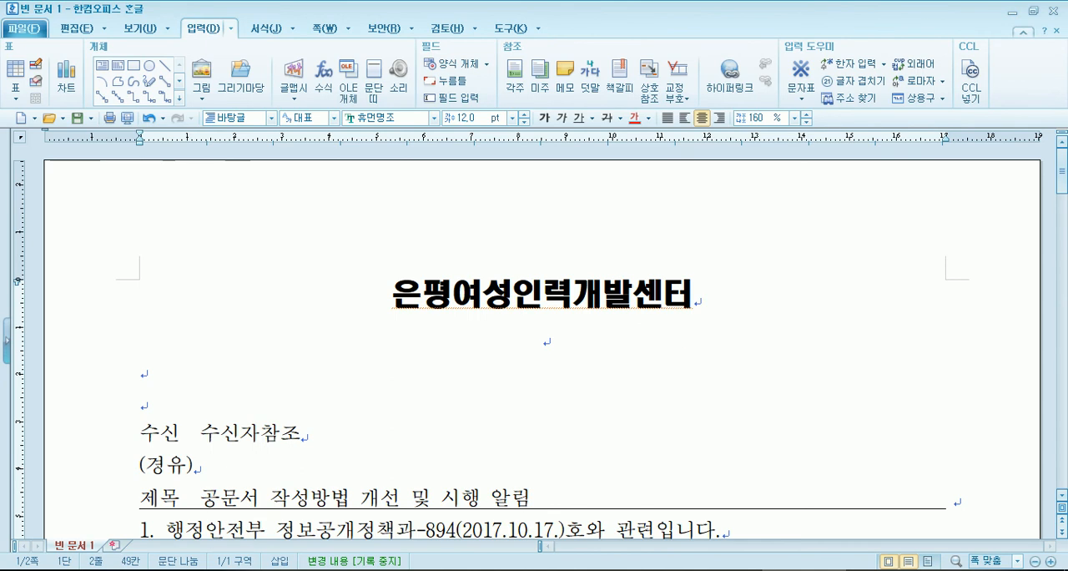
{"action": "key", "text": "Delete"}
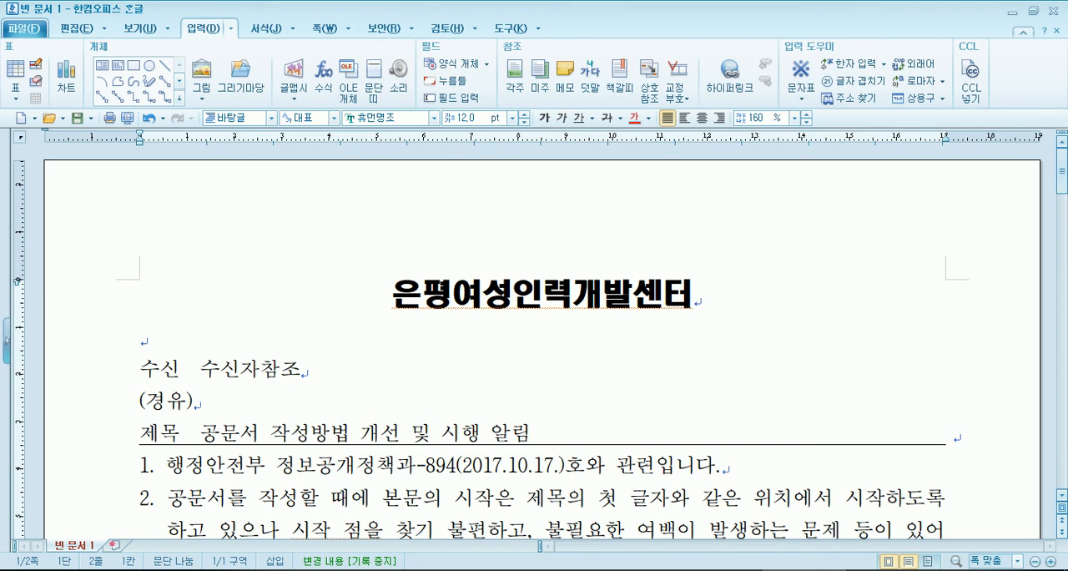
- Change the font of the sender line 은평여성인력개발센터장 below 끝. to 휴먼둥근헤드라인
{"action": "left_click", "coordinate": [407, 286]}
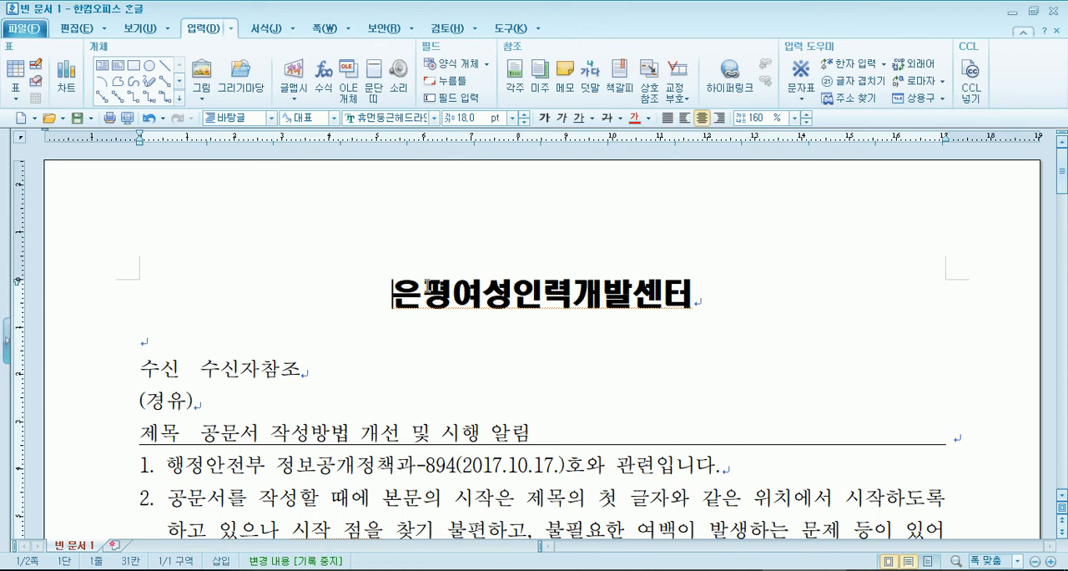
{"action": "scroll", "coordinate": [431, 307], "scroll_direction": "down", "scroll_amount": 7}
{"action": "scroll", "coordinate": [431, 306], "scroll_direction": "down", "scroll_amount": 8}
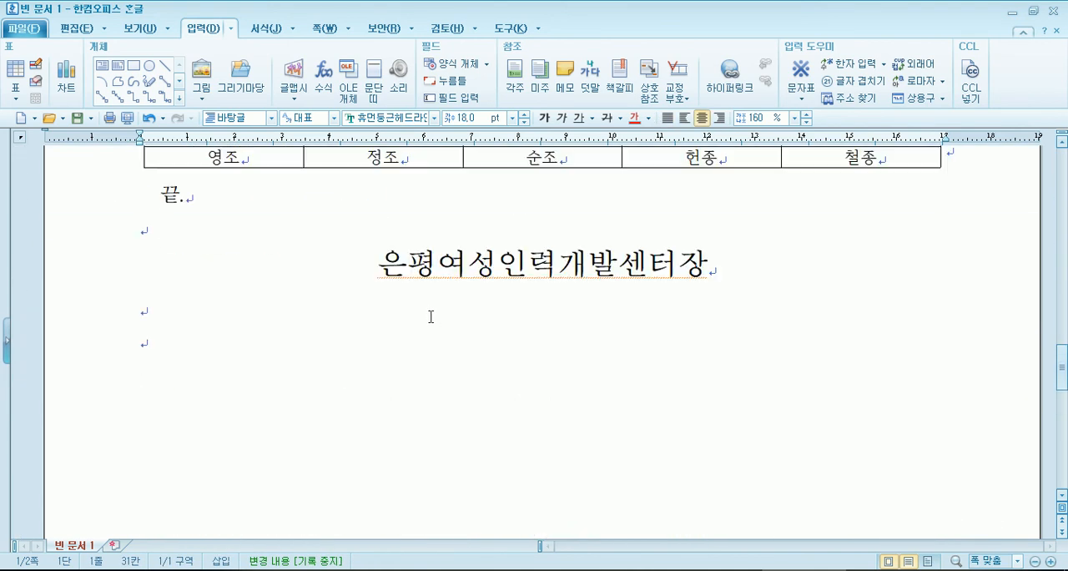
{"action": "left_click", "coordinate": [382, 261]}
{"action": "left_click_drag", "start_coordinate": [382, 264], "coordinate": [708, 266]}
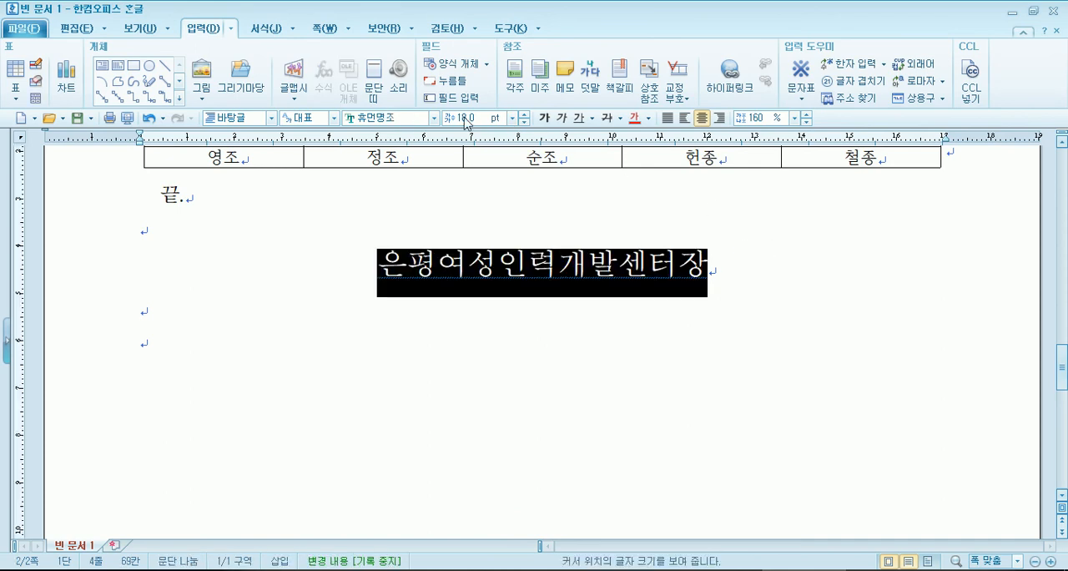
{"action": "left_click", "coordinate": [435, 119]}
{"action": "left_click", "coordinate": [439, 140]}
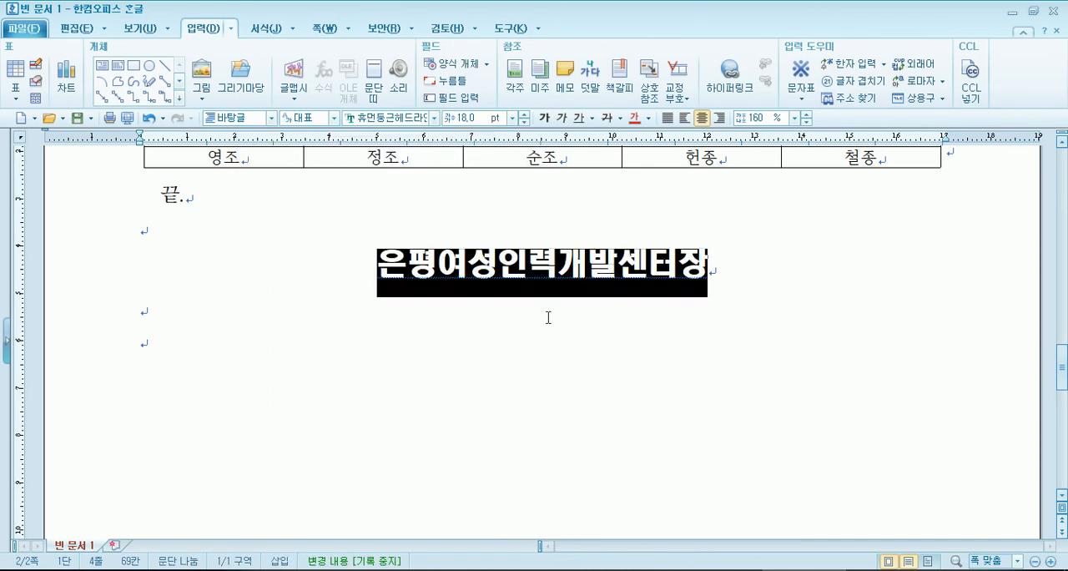
{"action": "left_click", "coordinate": [544, 349]}
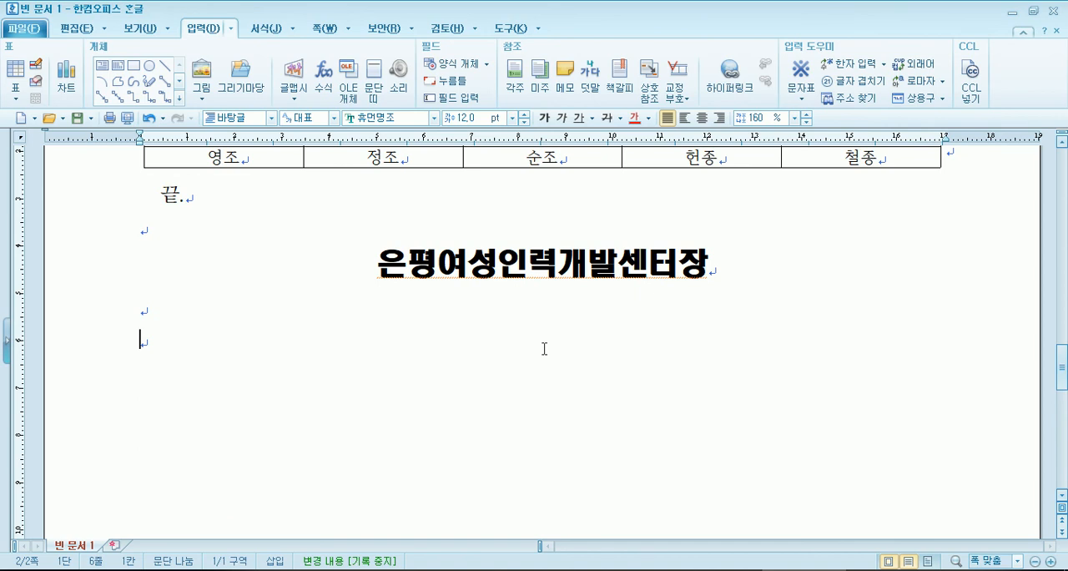
- Insert a space between all the characters of the sender line 은평여성인력개발센터장
{"action": "left_click", "coordinate": [408, 266]}
{"action": "key", "text": "Right"}
{"action": "key", "text": "space"}
{"action": "key", "text": "Right"}
{"action": "key", "text": "space"}
{"action": "key", "text": "Right"}
{"action": "key", "text": "space"}
{"action": "key", "text": "Right"}
{"action": "key", "text": "space"}
{"action": "key", "text": "Right"}
{"action": "key", "text": "space"}
{"action": "key", "text": "Right"}
{"action": "key", "text": "space"}
{"action": "key", "text": "Right"}
{"action": "key", "text": "space"}
{"action": "key", "text": "Right"}
{"action": "key", "text": "space"}
- Space out the first-page heading 은평여성인력개발센터 with one blank between its characters
{"action": "key", "text": "Right"}
{"action": "key", "text": "space"}
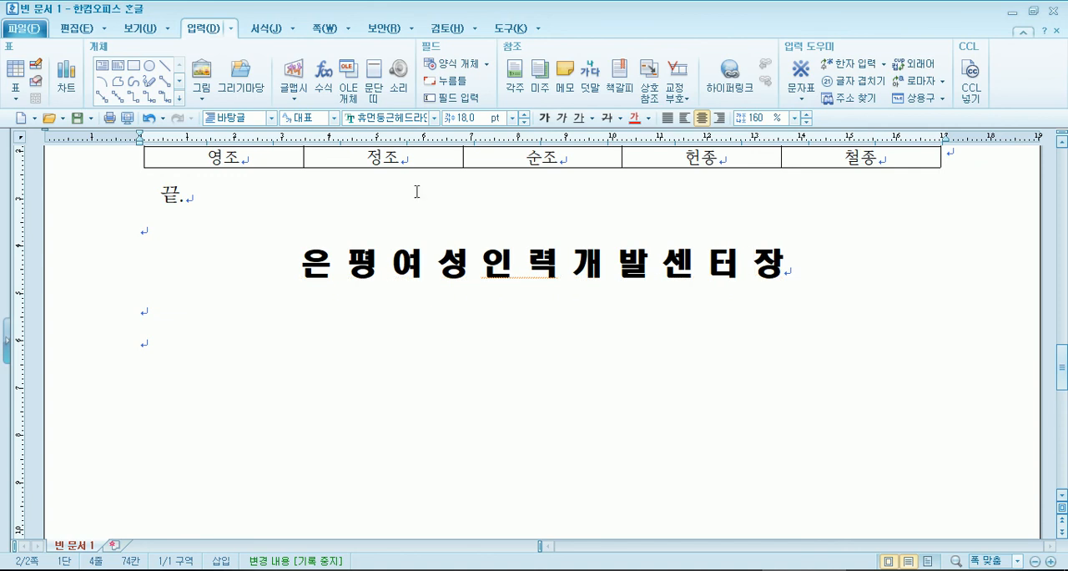
{"action": "key", "text": "ctrl+Page_Up"}
{"action": "key", "text": "Right"}
{"action": "key", "text": "space"}
{"action": "key", "text": "Right"}
{"action": "key", "text": "space"}
{"action": "key", "text": "Right"}
{"action": "key", "text": "space"}
{"action": "key", "text": "Right"}
{"action": "key", "text": "space"}
{"action": "key", "text": "Right"}
{"action": "key", "text": "space"}
{"action": "key", "text": "Right"}
{"action": "key", "text": "space"}
{"action": "key", "text": "Right"}
{"action": "key", "text": "space"}
{"action": "key", "text": "Right"}
{"action": "key", "text": "space"}
- Remove the spaces between the characters of the first-page heading so it reads 은평여성인력개발센터
{"action": "key", "text": "Right"}
{"action": "key", "text": "space"}
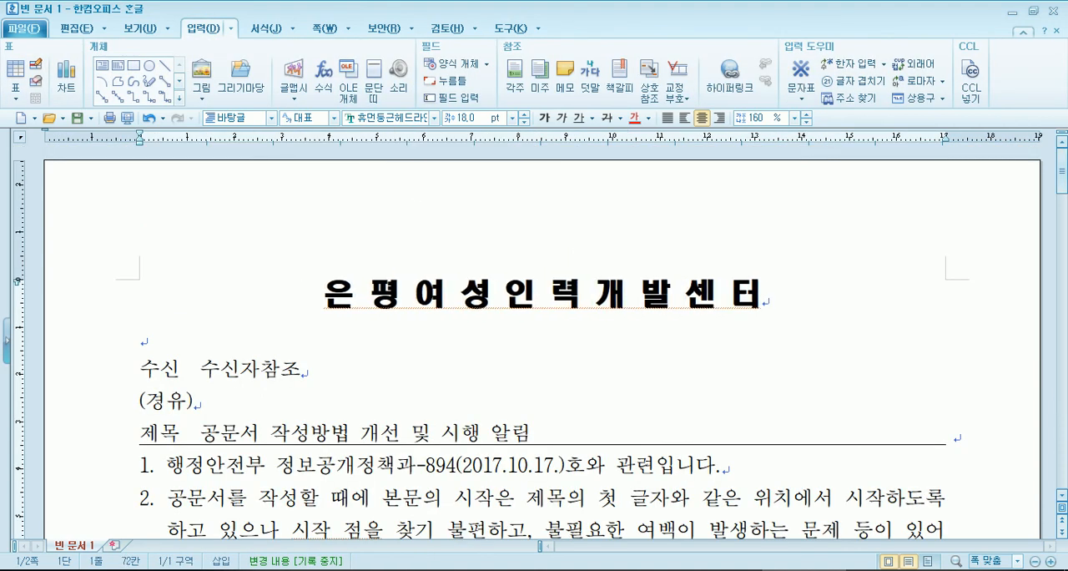
{"action": "key", "text": "Home"}
{"action": "key", "text": "Right"}
{"action": "key", "text": "Delete"}
{"action": "key", "text": "Right"}
{"action": "key", "text": "Delete"}
{"action": "key", "text": "Right"}
{"action": "key", "text": "Delete"}
{"action": "key", "text": "Right"}
{"action": "key", "text": "Delete"}
{"action": "key", "text": "Right"}
{"action": "key", "text": "Delete"}
{"action": "key", "text": "Right"}
{"action": "key", "text": "Delete"}
{"action": "key", "text": "Right"}
{"action": "key", "text": "Delete"}
{"action": "key", "text": "Right"}
{"action": "key", "text": "Delete"}
{"action": "key", "text": "Right"}
{"action": "key", "text": "Delete"}
{"action": "key", "text": "Right"}
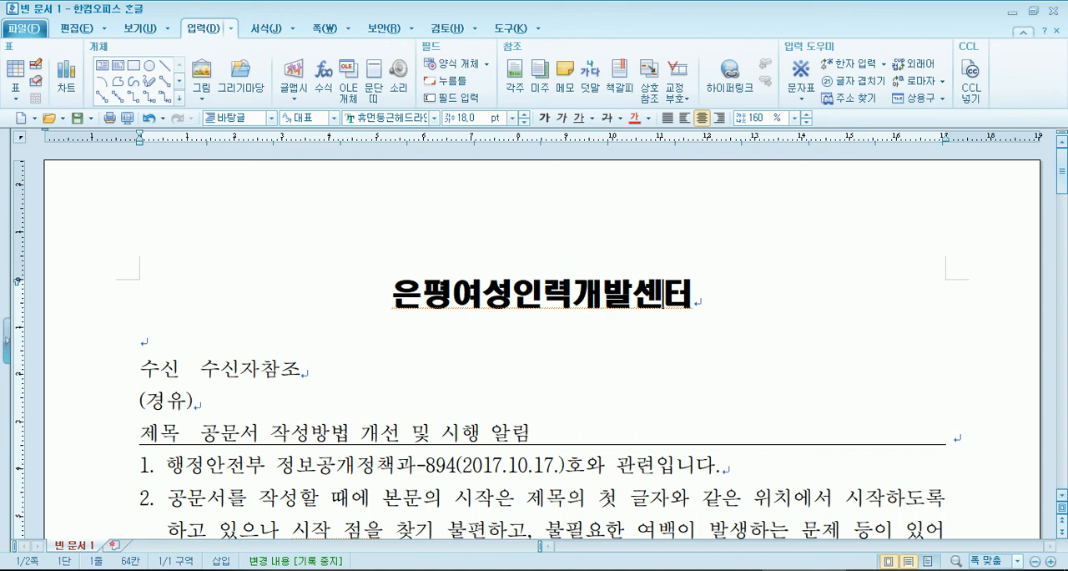
- Remove the spaces between the characters of the sender line on page 2 so it reads 은평여성인력개발센터장
{"action": "key", "text": "Page_Down"}
{"action": "key", "text": "Page_Down"}
{"action": "key", "text": "Page_Down"}
{"action": "key", "text": "Page_Down"}
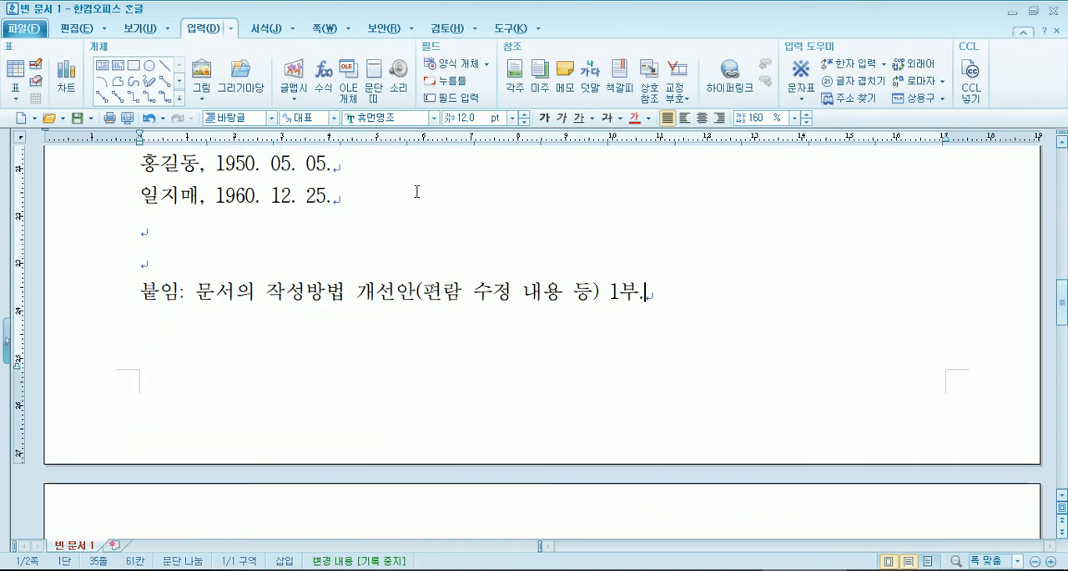
{"action": "key", "text": "Page_Down"}
{"action": "key", "text": "Down"}
{"action": "key", "text": "Down"}
{"action": "key", "text": "Down"}
{"action": "key", "text": "Down"}
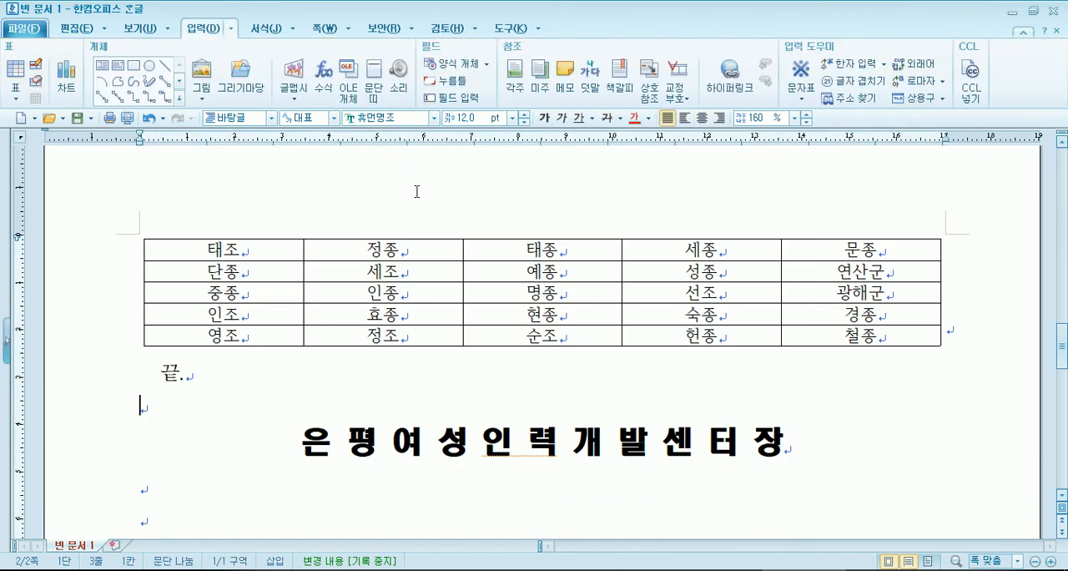
{"action": "key", "text": "Down"}
{"action": "key", "text": "Right"}
{"action": "key", "text": "Delete"}
{"action": "key", "text": "Right"}
{"action": "key", "text": "Delete"}
{"action": "key", "text": "Right"}
{"action": "key", "text": "Delete"}
{"action": "key", "text": "Right"}
{"action": "key", "text": "Delete"}
{"action": "key", "text": "Right"}
{"action": "key", "text": "Delete"}
{"action": "key", "text": "Right"}
{"action": "key", "text": "Delete"}
{"action": "key", "text": "Right"}
{"action": "key", "text": "Delete"}
{"action": "key", "text": "Right"}
{"action": "key", "text": "Delete"}
{"action": "key", "text": "Right"}
{"action": "key", "text": "Delete"}
{"action": "key", "text": "Right"}
{"action": "key", "text": "Delete"}
{"action": "key", "text": "Right"}
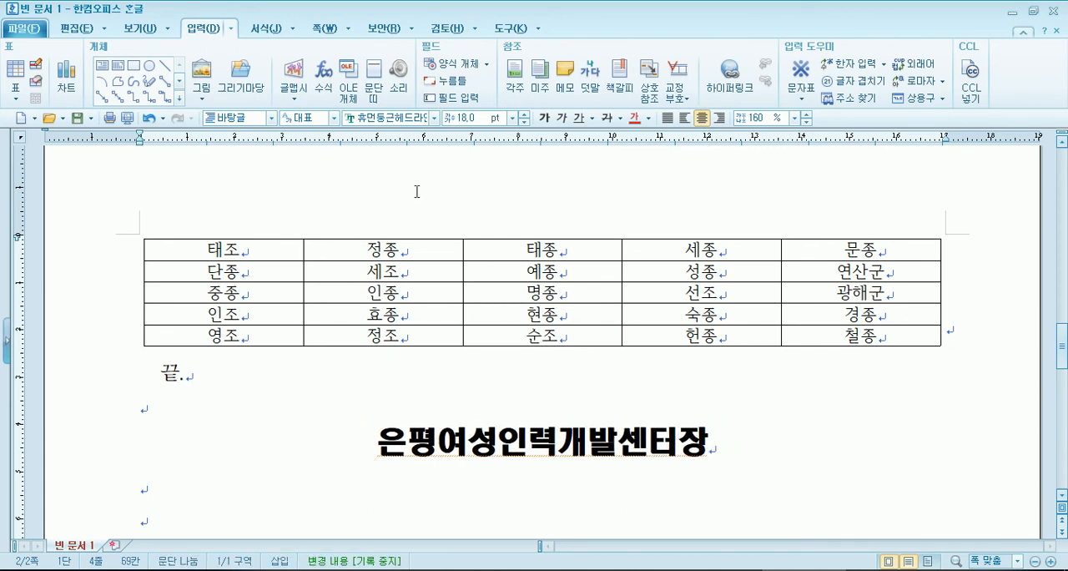
- Add the recipient line 수신자 교육팀, 행정팀, 관리팀 two lines below the sender line, followed by an empty line
{"action": "key", "text": "Down"}
{"action": "key", "text": "Down"}
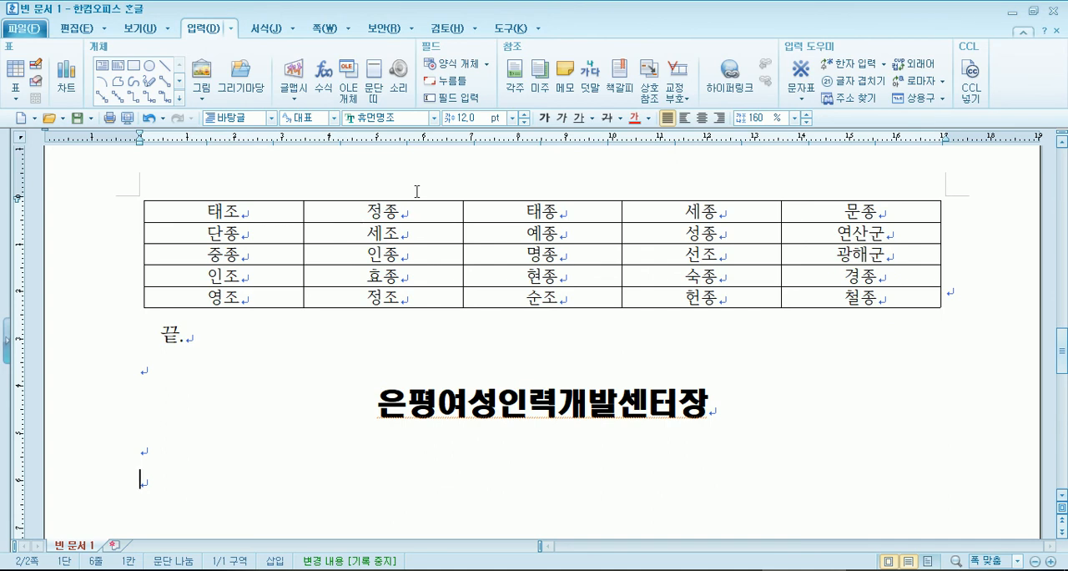
{"action": "type", "text": "숫"}
{"action": "type", "text": "신자"}
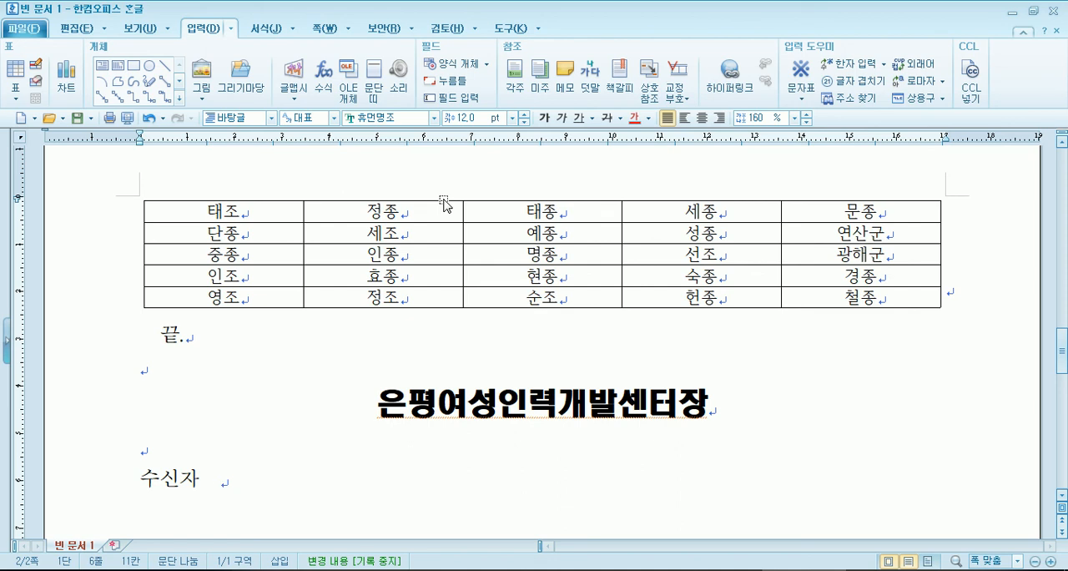
{"action": "type", "text": "교육팀, "}
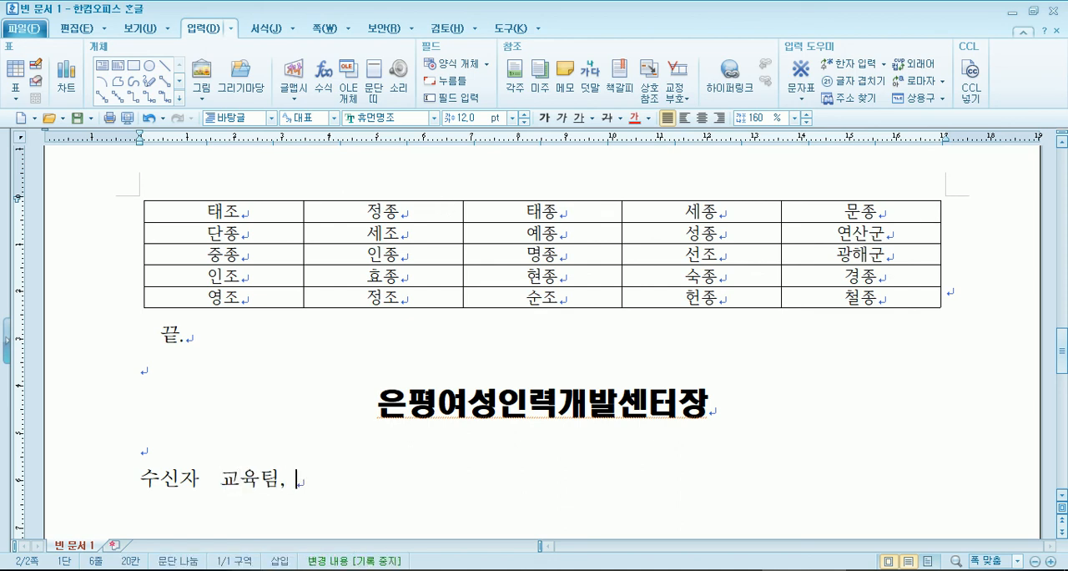
{"action": "type", "text": "행정"}
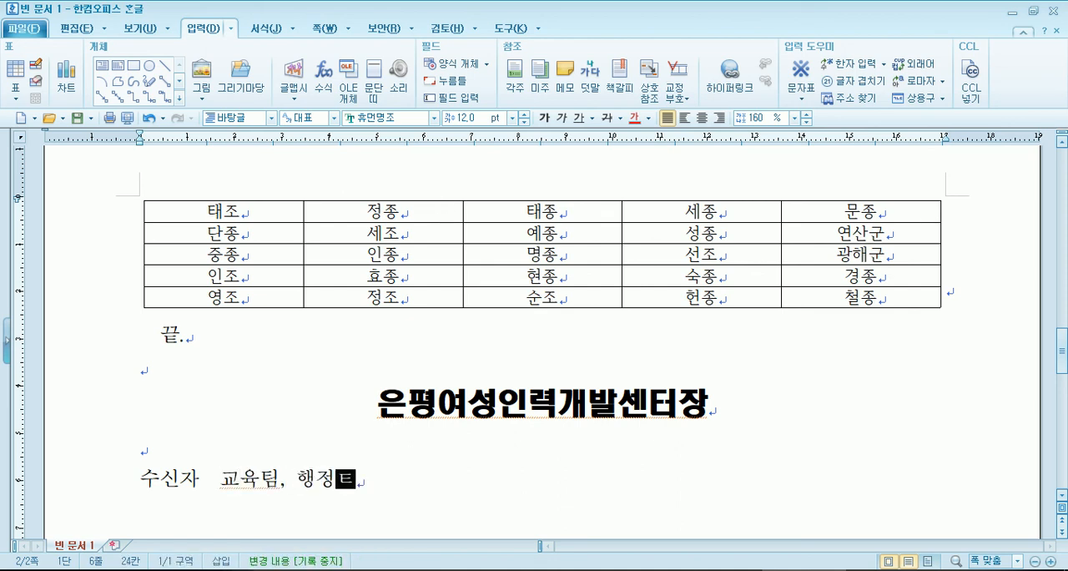
{"action": "type", "text": "팀, 관리팀"}
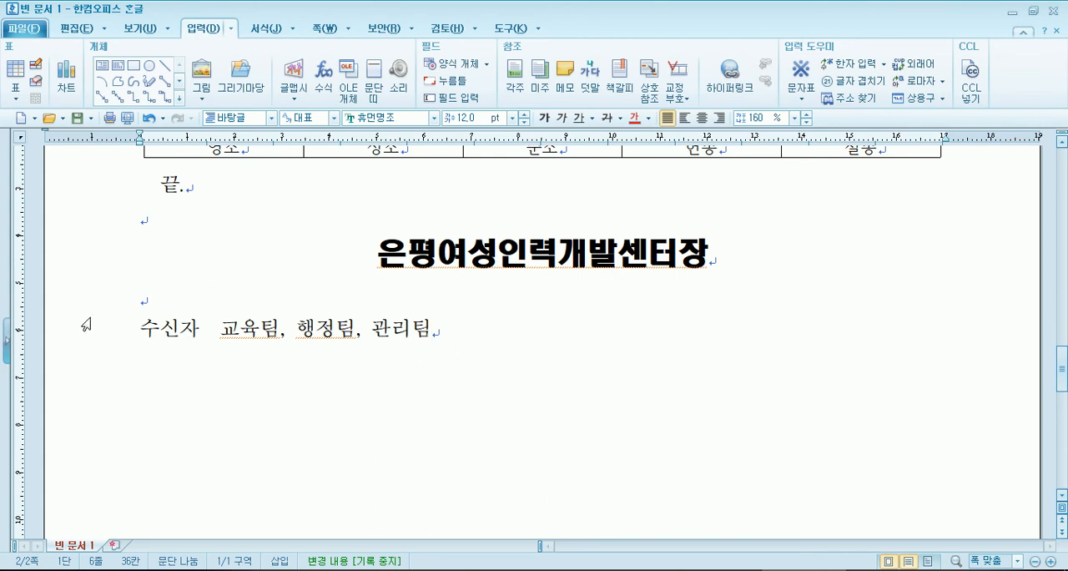
{"action": "left_click_drag", "start_coordinate": [219, 329], "coordinate": [475, 344]}
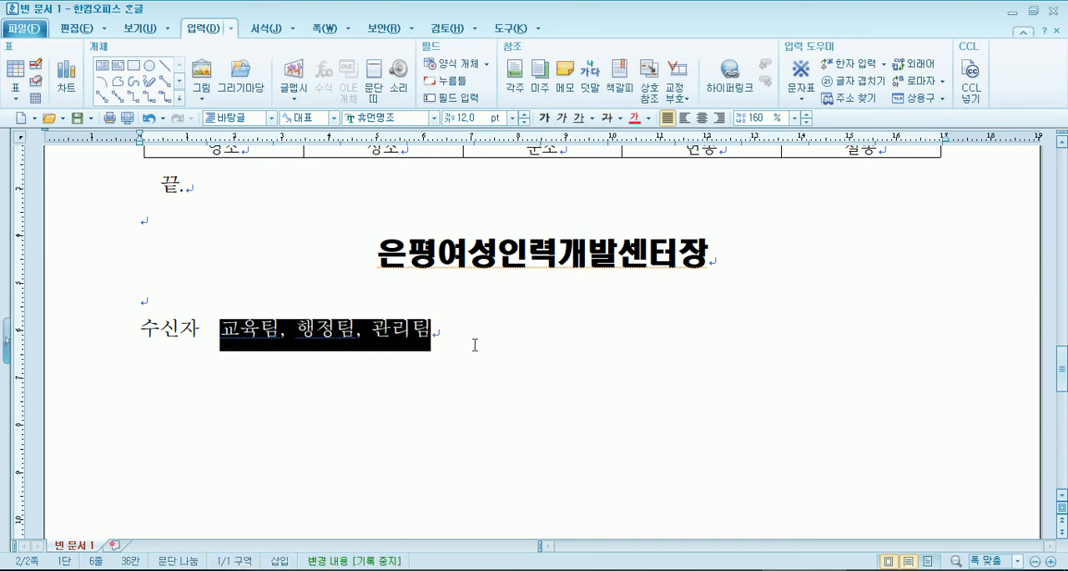
{"action": "left_click", "coordinate": [475, 344]}
{"action": "key", "text": "Return"}
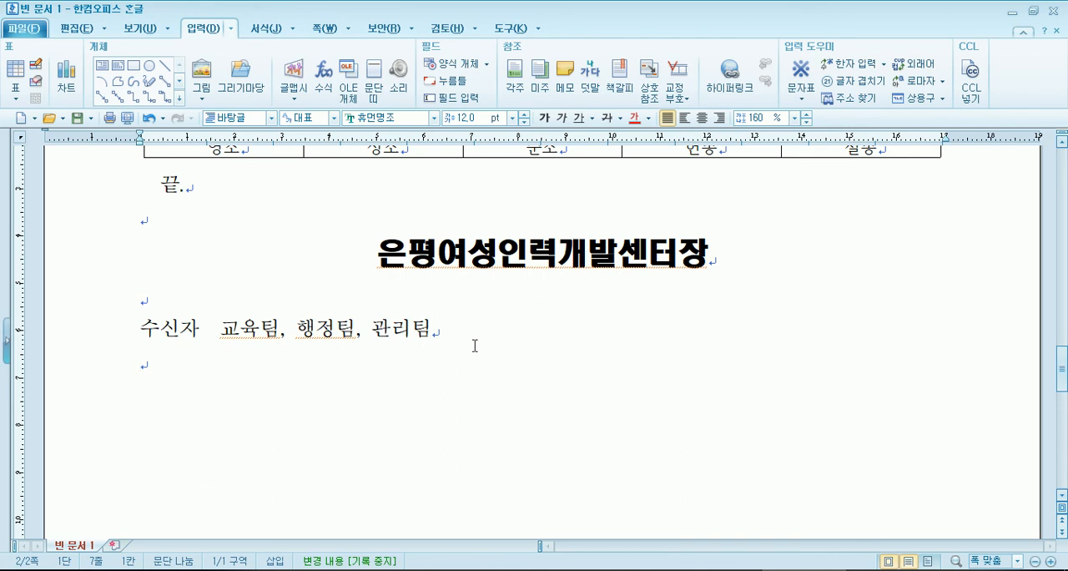
- Switch to the sample PDF in Adobe Reader and examine the 담당자 approval line under its recipient line on page 6
{"action": "left_click", "coordinate": [384, 570]}
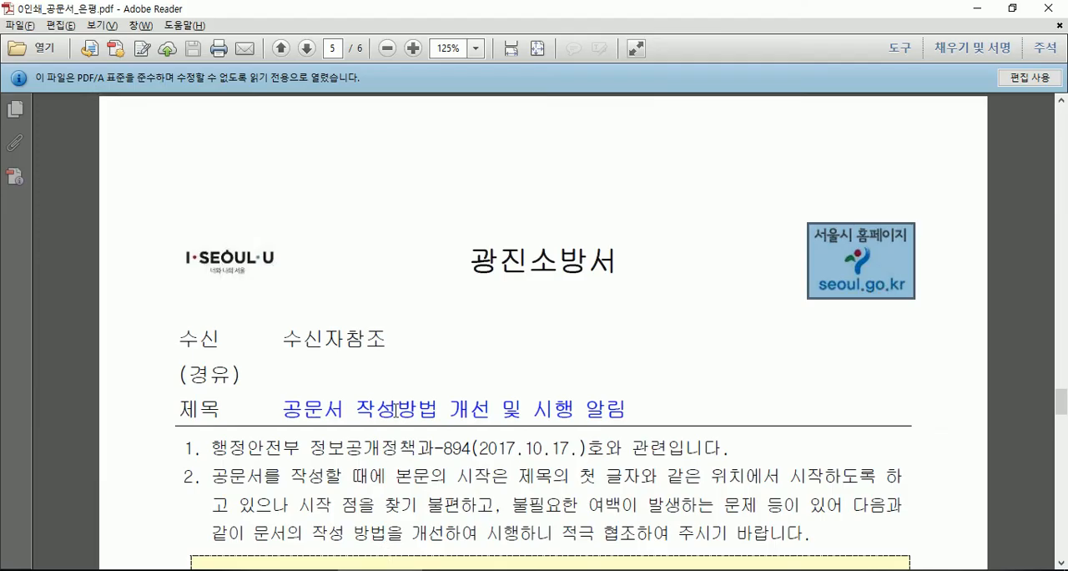
{"action": "scroll", "coordinate": [403, 383], "scroll_direction": "down", "scroll_amount": 6}
{"action": "scroll", "coordinate": [403, 377], "scroll_direction": "down", "scroll_amount": 10}
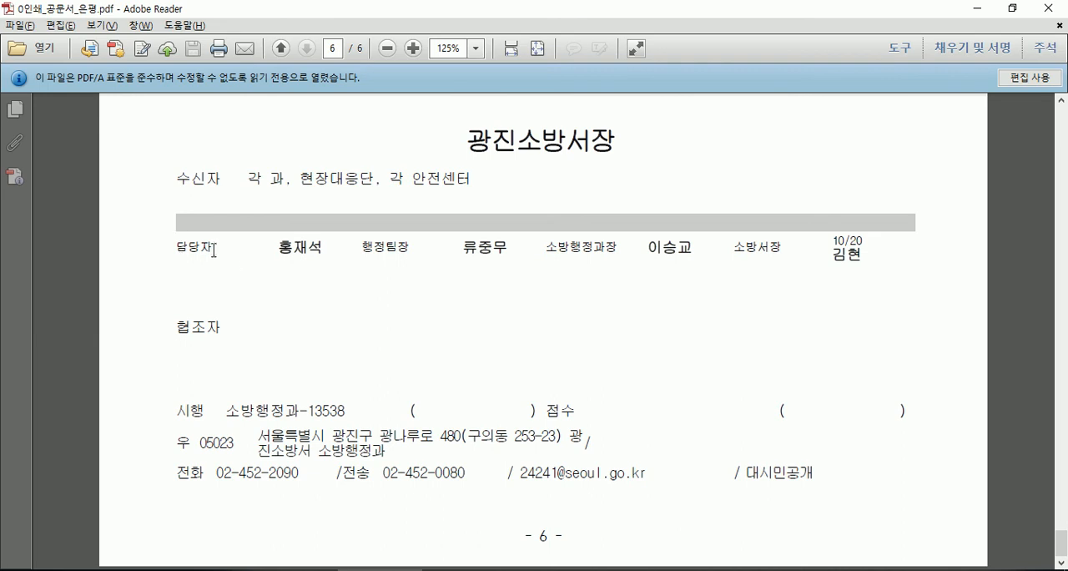
{"action": "key", "text": "alt+Tab"}
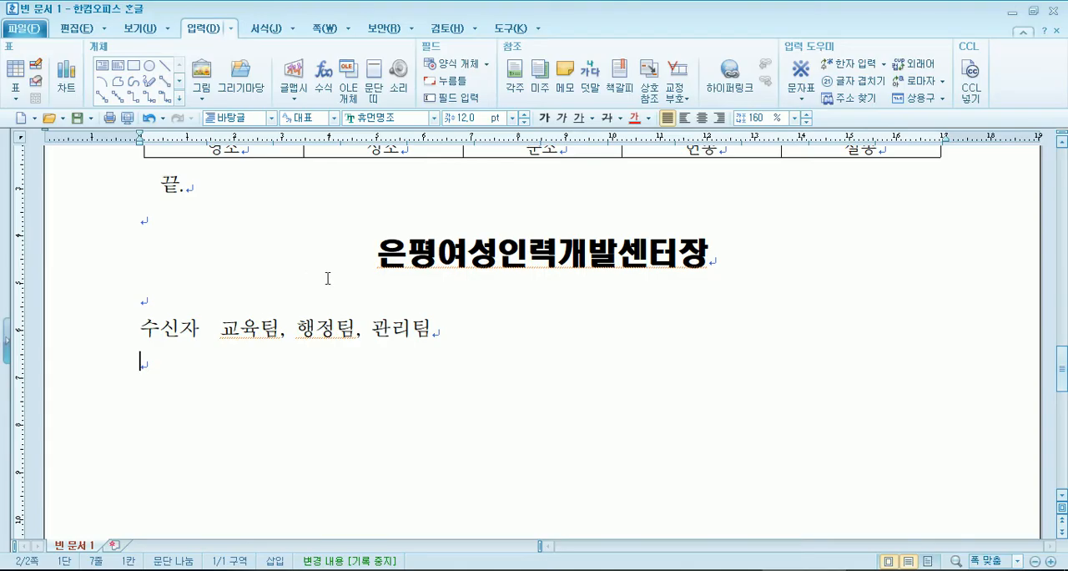
- Back in the 한글 document, start the approval line below the recipients with 담당자 and 행정팀장, each followed by a sample name
{"action": "key", "text": "Return"}
{"action": "type", "text": "담당ㅈㅏ  홍"}
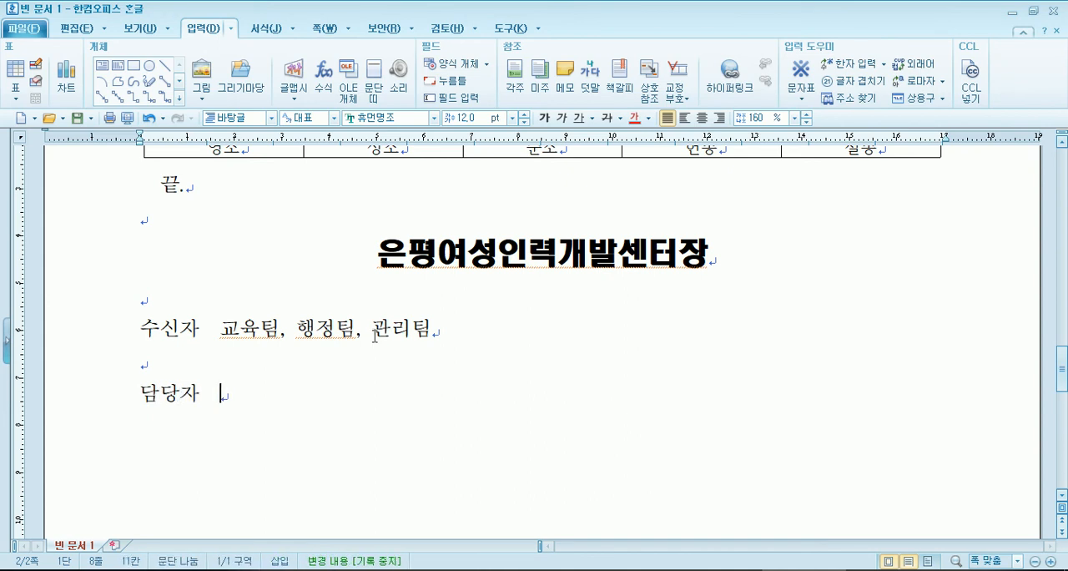
{"action": "type", "text": "길동   "}
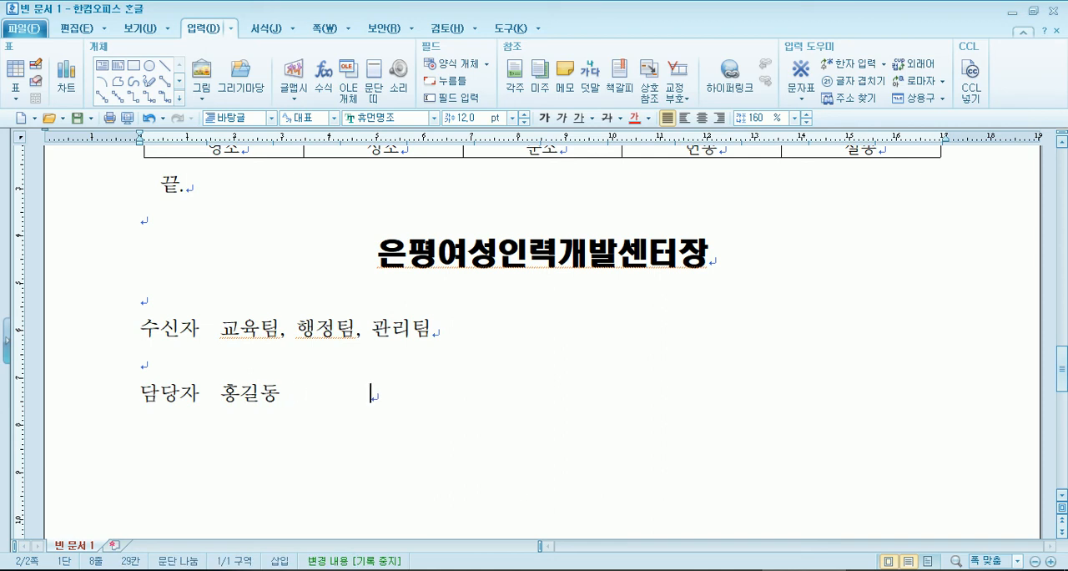
{"action": "type", "text": "      행정"}
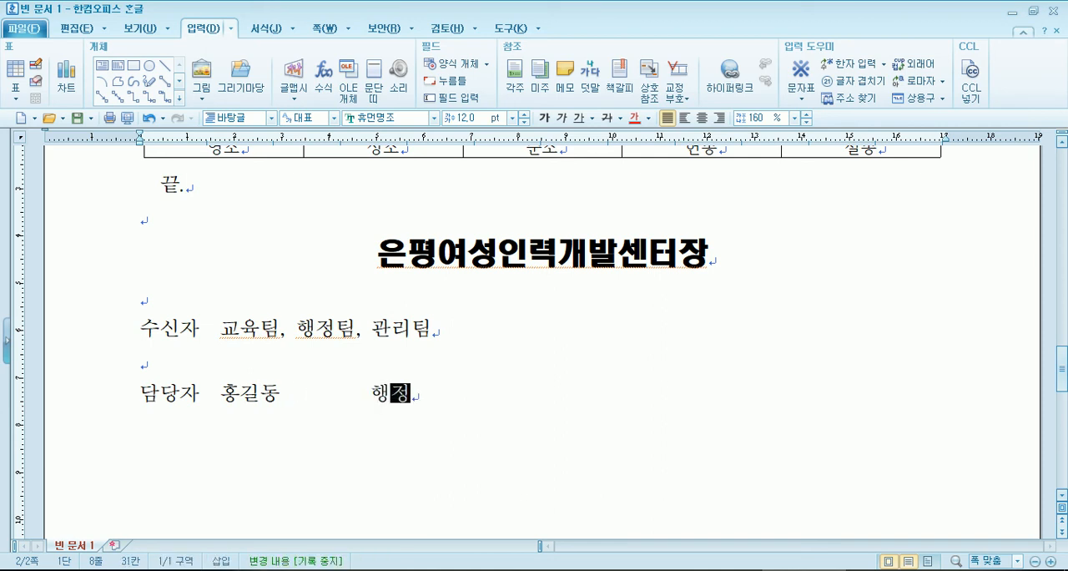
{"action": "type", "text": "팀장  일지매"}
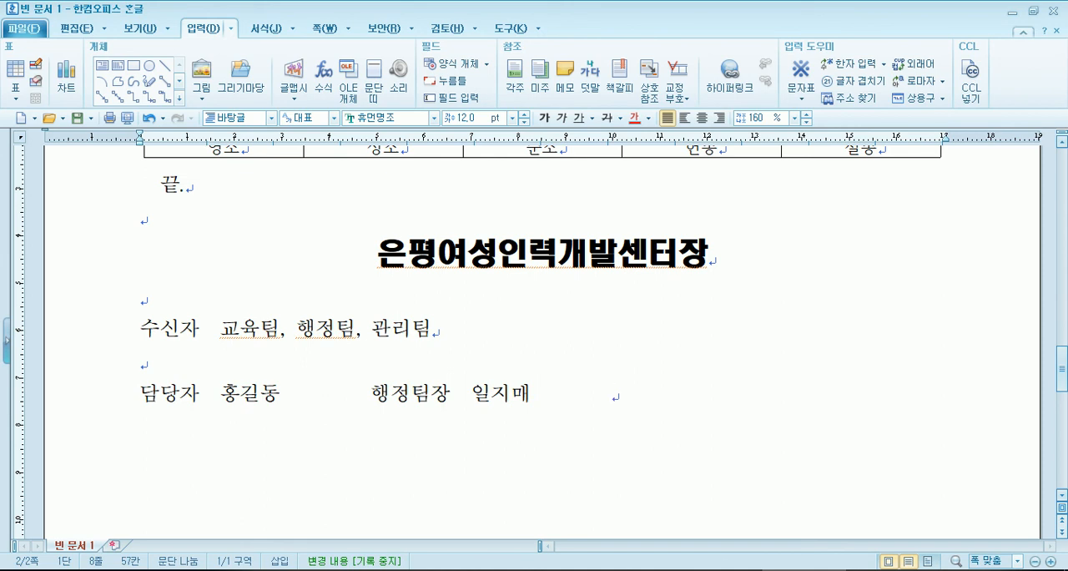
{"action": "key", "text": "Home"}
{"action": "key", "text": "Right"}
{"action": "key", "text": "Right"}
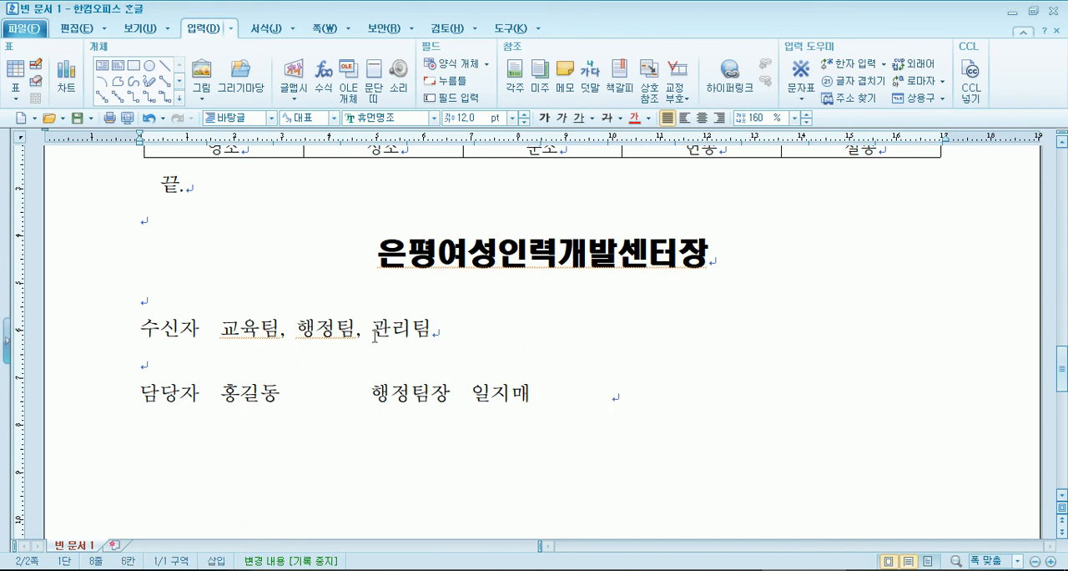
{"action": "key", "text": "End"}
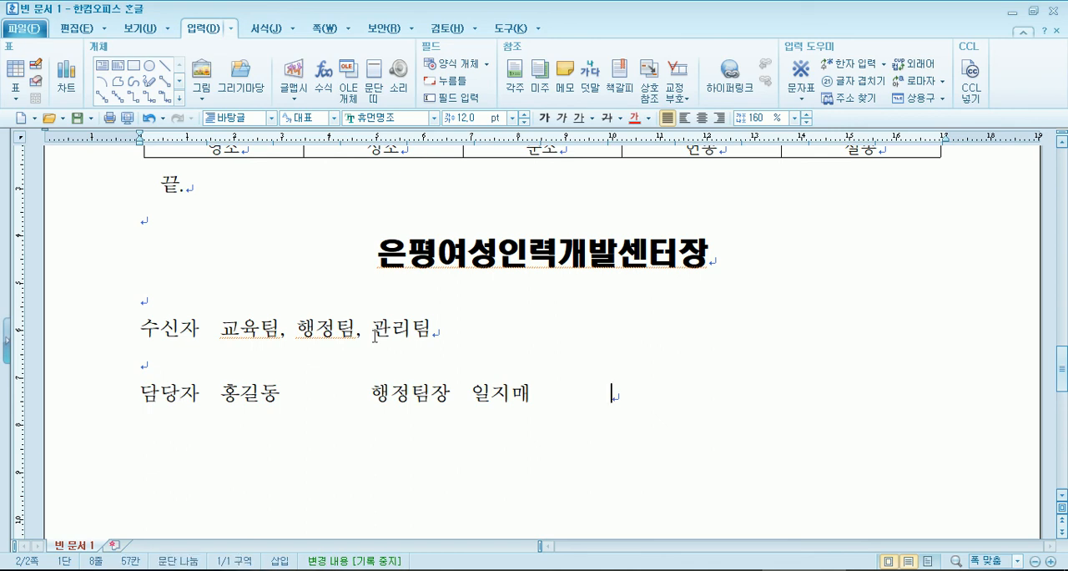
- Continue the approval line with 교육팀장 and 센터장, each followed by a sample name
{"action": "type", "text": "교육"}
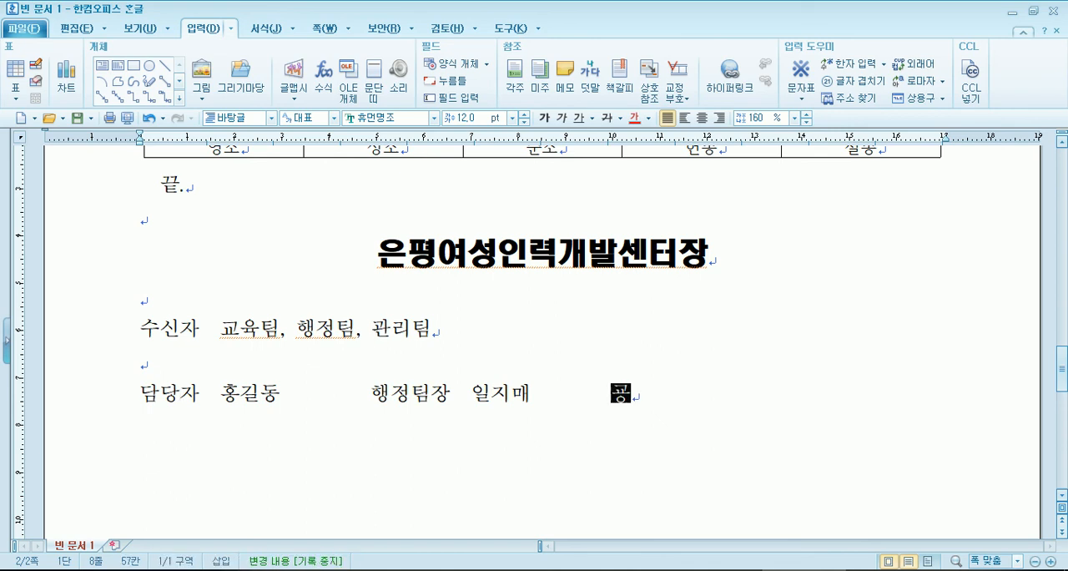
{"action": "type", "text": "팀장 "}
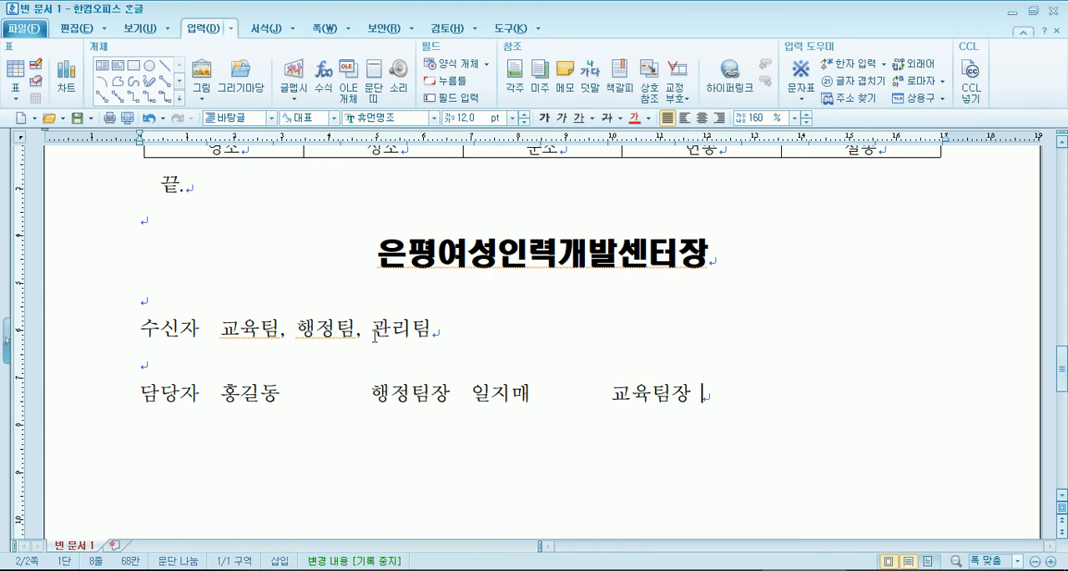
{"action": "type", "text": "연개"}
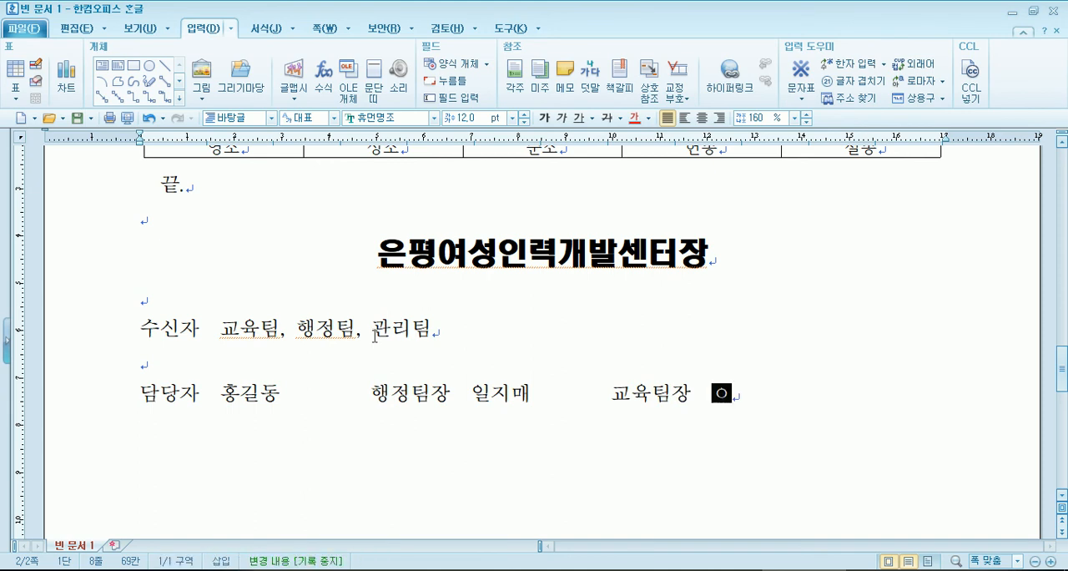
{"action": "type", "text": "소문"}
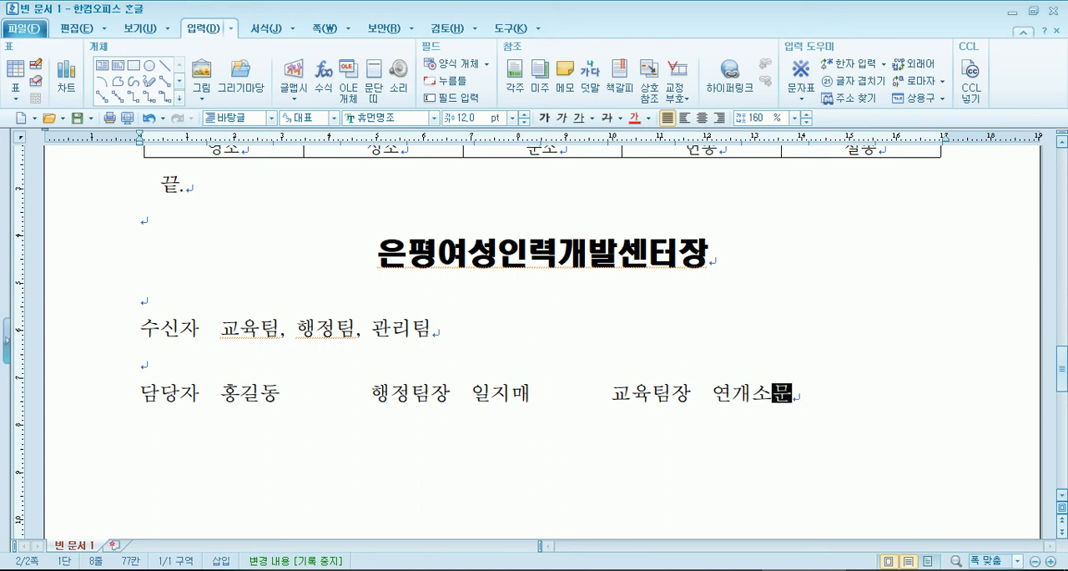
{"action": "type", "text": "세ㄴ터장 "}
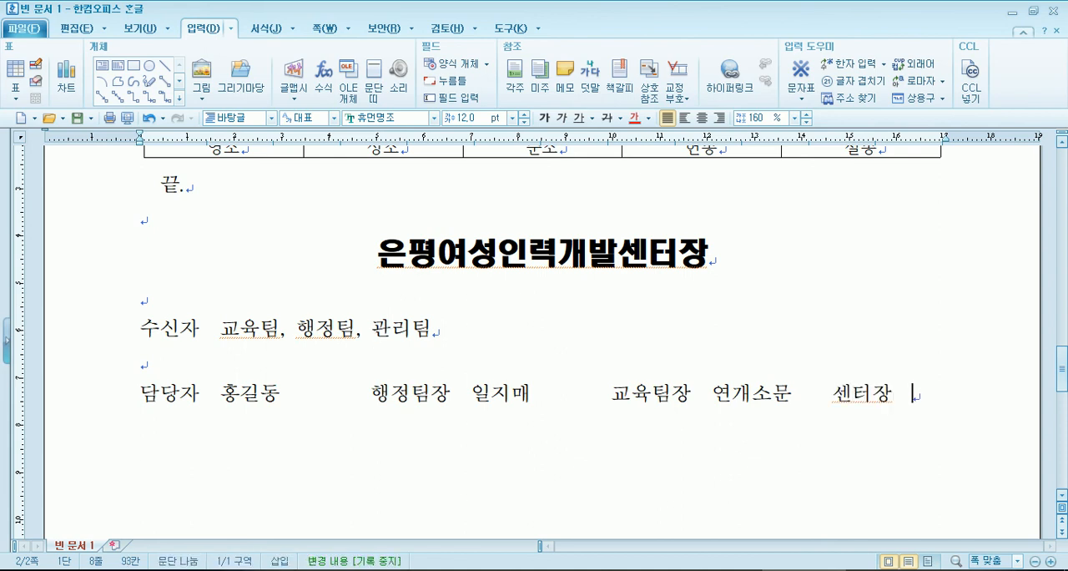
{"action": "type", "text": " 성춘향"}
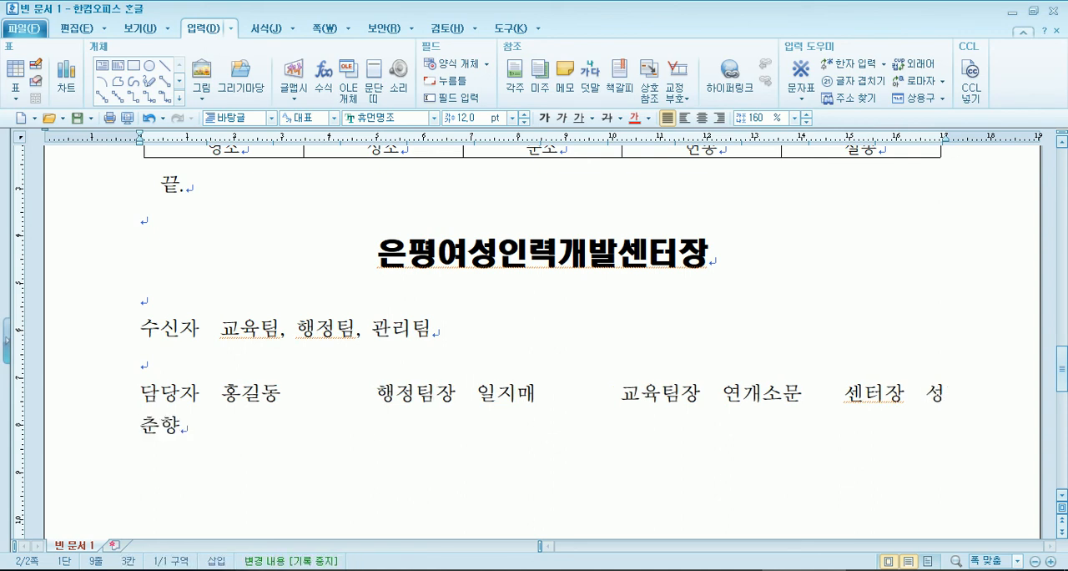
- Delete extra spaces between the approvers so that the whole approval line fits on one row
{"action": "left_click", "coordinate": [323, 392]}
{"action": "key", "text": "Delete"}
{"action": "key", "text": "Delete"}
{"action": "key", "text": "Delete"}
{"action": "key", "text": "Delete"}
{"action": "left_click", "coordinate": [514, 397]}
{"action": "key", "text": "Delete"}
{"action": "key", "text": "Delete"}
{"action": "key", "text": "Delete"}
{"action": "left_click", "coordinate": [727, 392]}
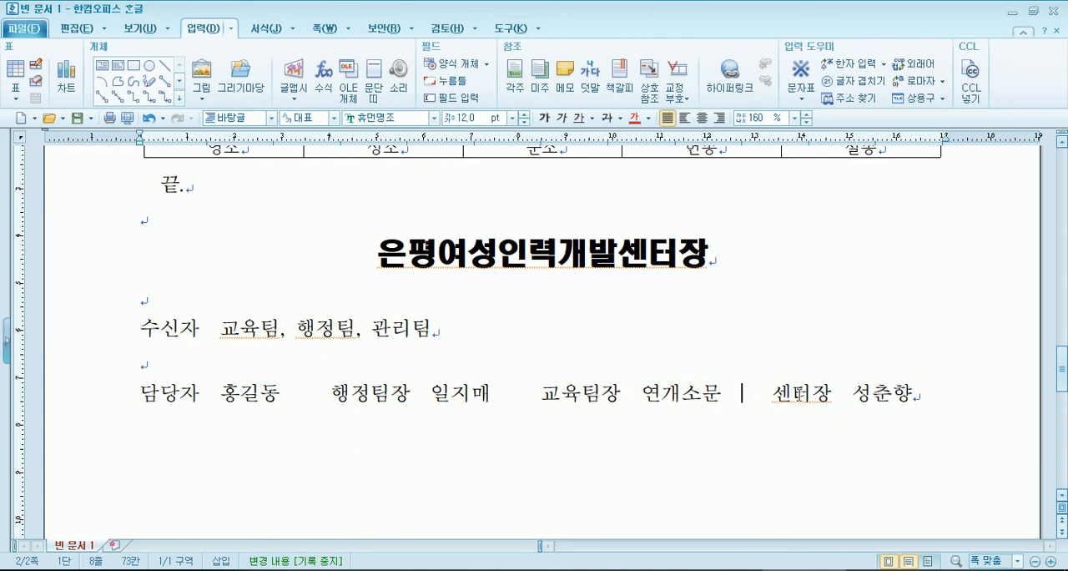
- Examine the title and name pairs in the approval line and the gaps separating them
{"action": "left_click", "coordinate": [144, 394]}
{"action": "left_click_drag", "start_coordinate": [145, 394], "coordinate": [279, 396]}
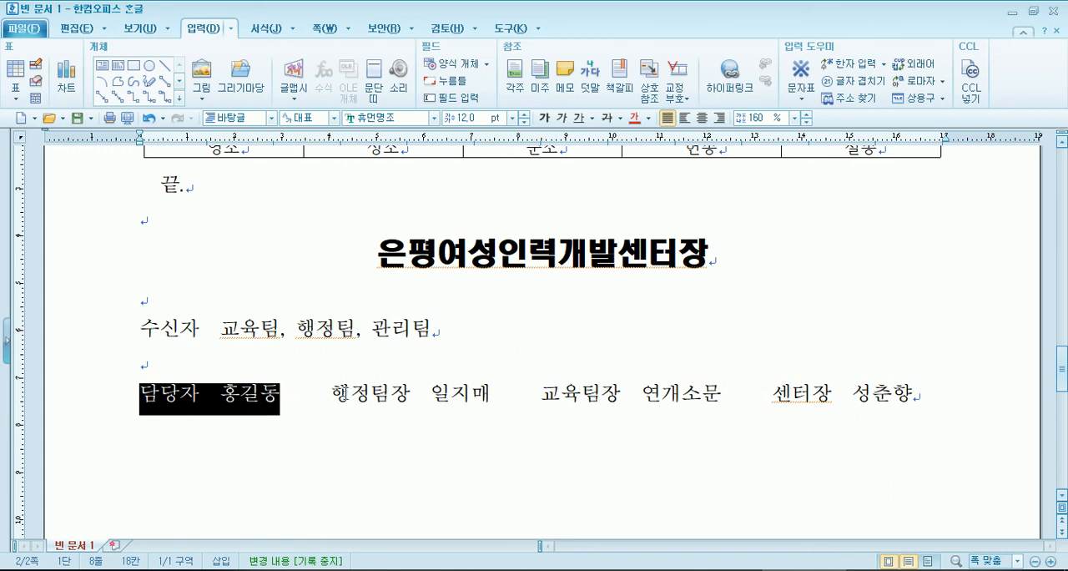
{"action": "left_click_drag", "start_coordinate": [333, 389], "coordinate": [407, 397]}
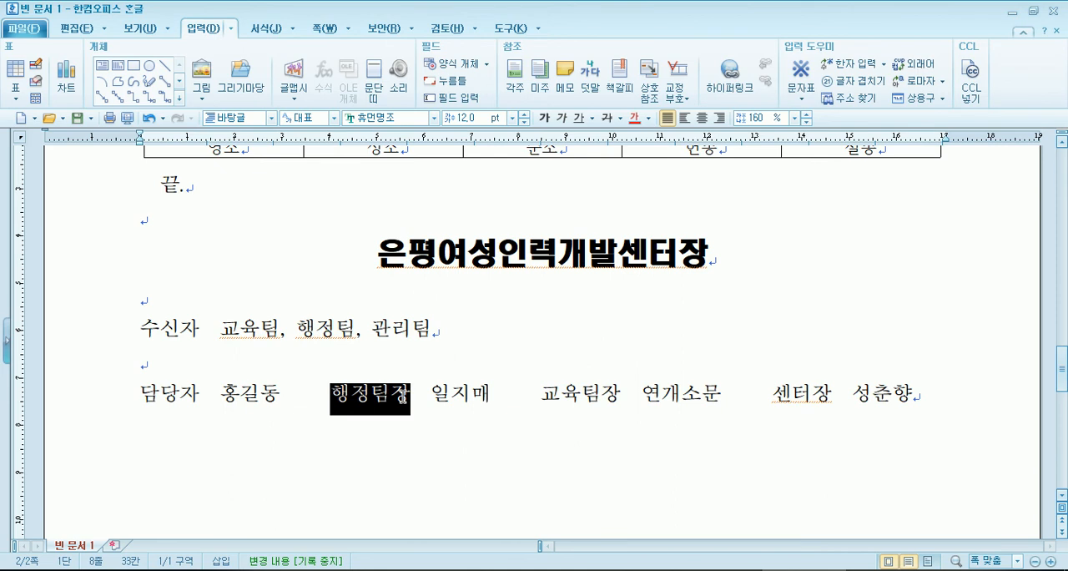
{"action": "left_click", "coordinate": [456, 404]}
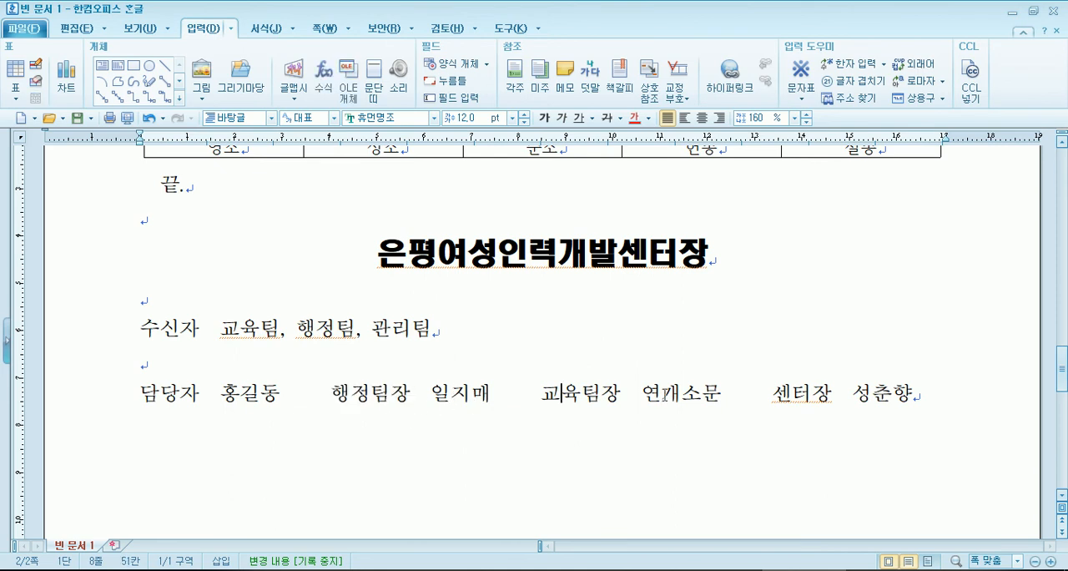
{"action": "left_click", "coordinate": [770, 394]}
{"action": "left_click", "coordinate": [750, 394]}
{"action": "left_click_drag", "start_coordinate": [290, 393], "coordinate": [328, 390]}
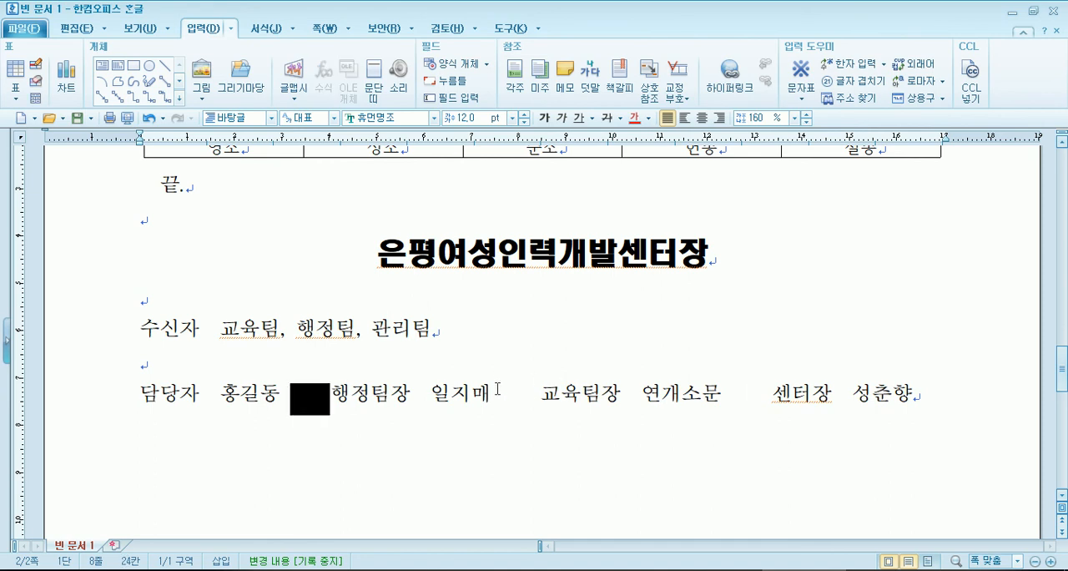
{"action": "left_click_drag", "start_coordinate": [492, 390], "coordinate": [541, 391]}
{"action": "left_click_drag", "start_coordinate": [719, 391], "coordinate": [773, 390]}
{"action": "left_click", "coordinate": [949, 391]}
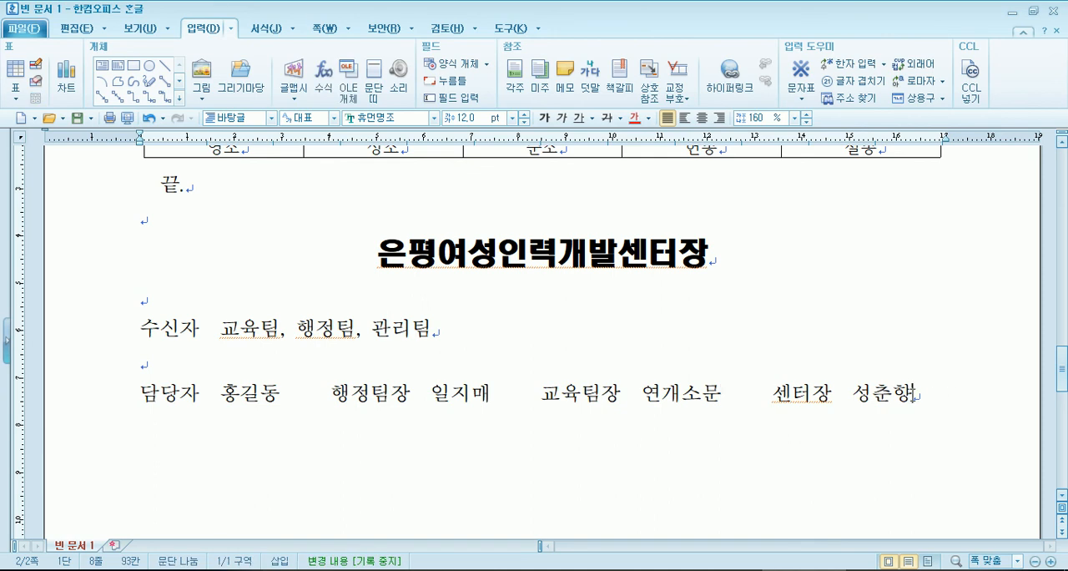
- Insert one more space before 센터장 in the approval line and add an empty line below it
{"action": "left_click", "coordinate": [740, 391]}
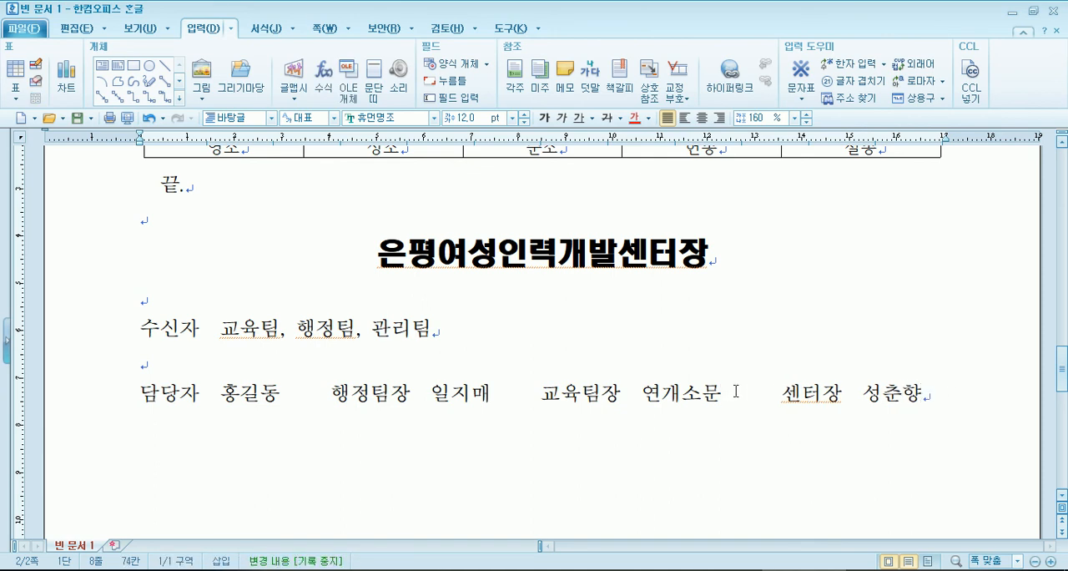
{"action": "key", "text": "End"}
{"action": "key", "text": "Return"}
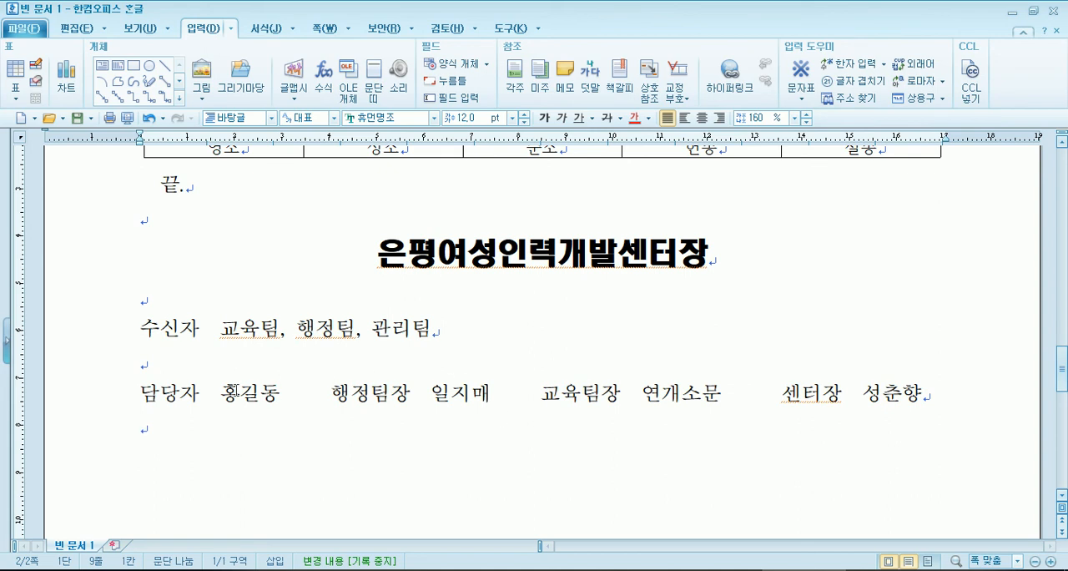
{"action": "left_click_drag", "start_coordinate": [220, 390], "coordinate": [271, 392]}
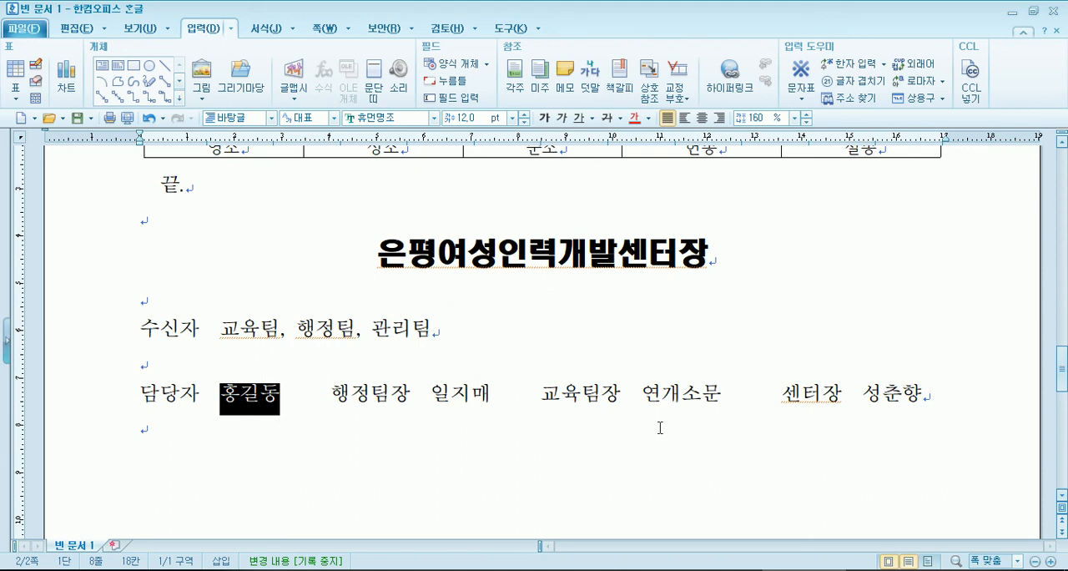
- Indent items 1 and 2 on the first page with spaces so their numbers align with the title text 공문서
{"action": "key", "text": "Page_Up"}
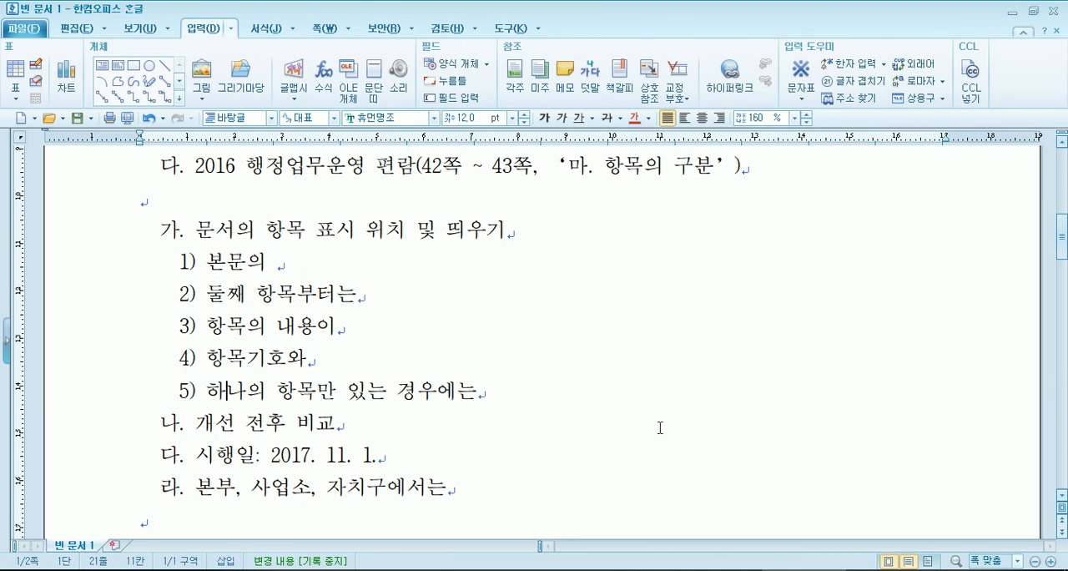
{"action": "key", "text": "Page_Up"}
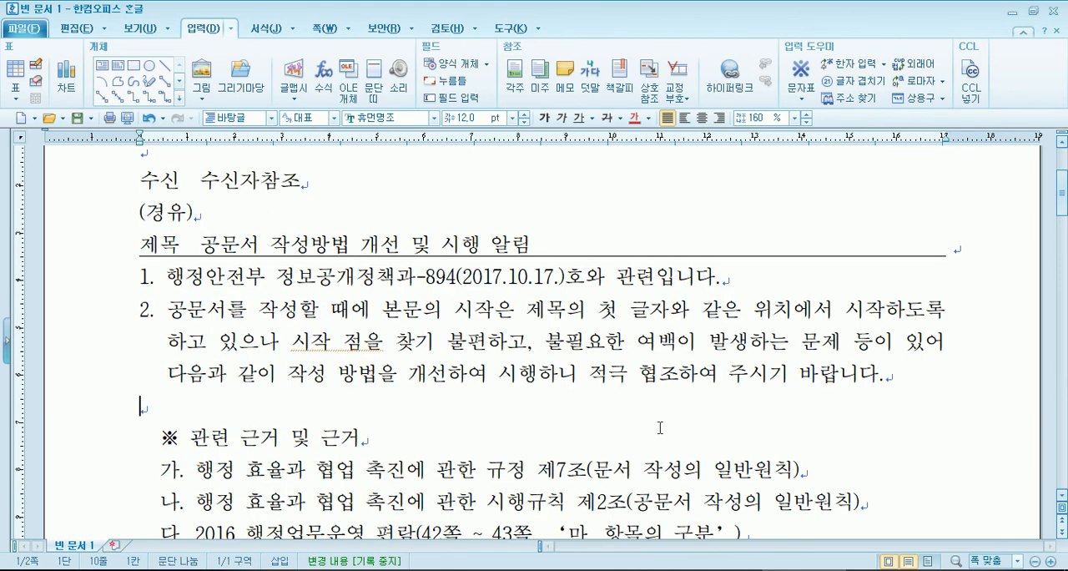
{"action": "left_click", "coordinate": [138, 279]}
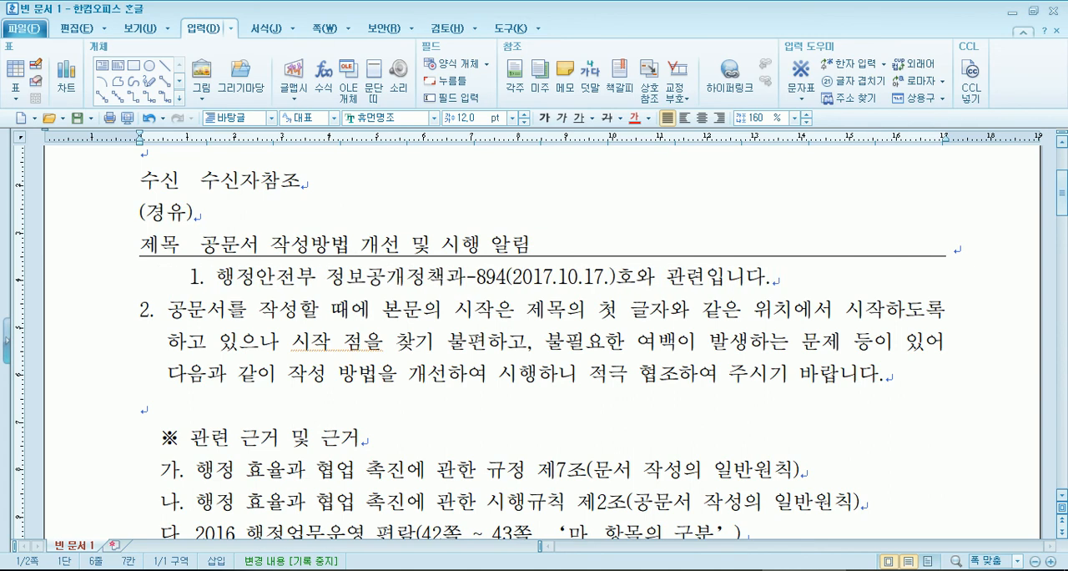
{"action": "key", "text": "Down"}
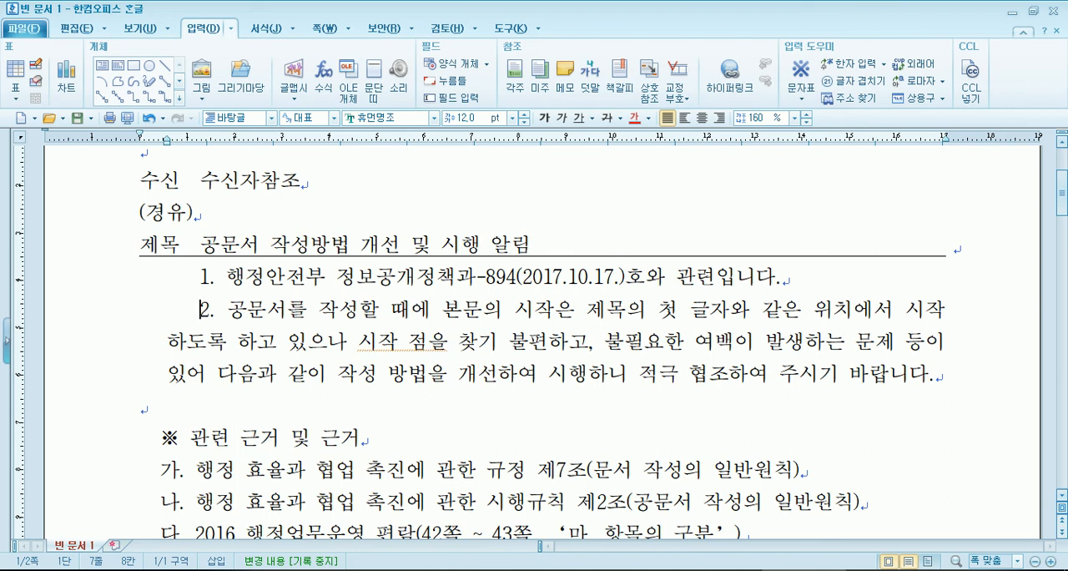
- Remove the leading spaces before items 1 and 2 on the first page so both start at the left margin
{"action": "key", "text": "Up"}
{"action": "key", "text": "Home"}
{"action": "key", "text": "Delete"}
{"action": "key", "text": "Delete"}
{"action": "key", "text": "Delete"}
{"action": "key", "text": "Delete"}
{"action": "key", "text": "Delete"}
{"action": "key", "text": "Delete"}
{"action": "key", "text": "Delete"}
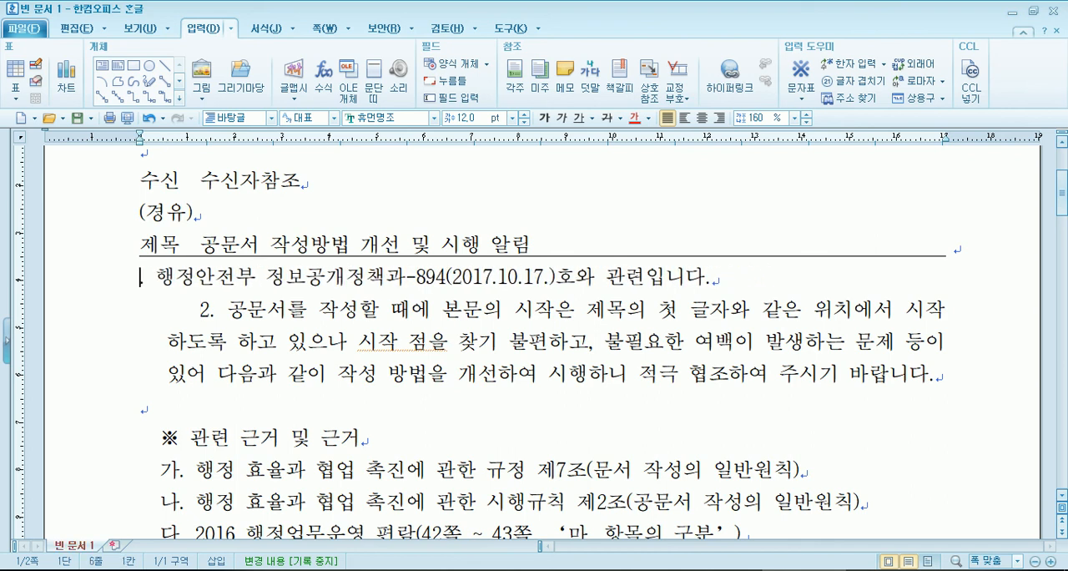
{"action": "key", "text": "Down"}
{"action": "key", "text": "Delete"}
{"action": "key", "text": "Delete"}
{"action": "key", "text": "Delete"}
{"action": "key", "text": "Delete"}
{"action": "key", "text": "Delete"}
{"action": "key", "text": "Delete"}
{"action": "key", "text": "Delete"}
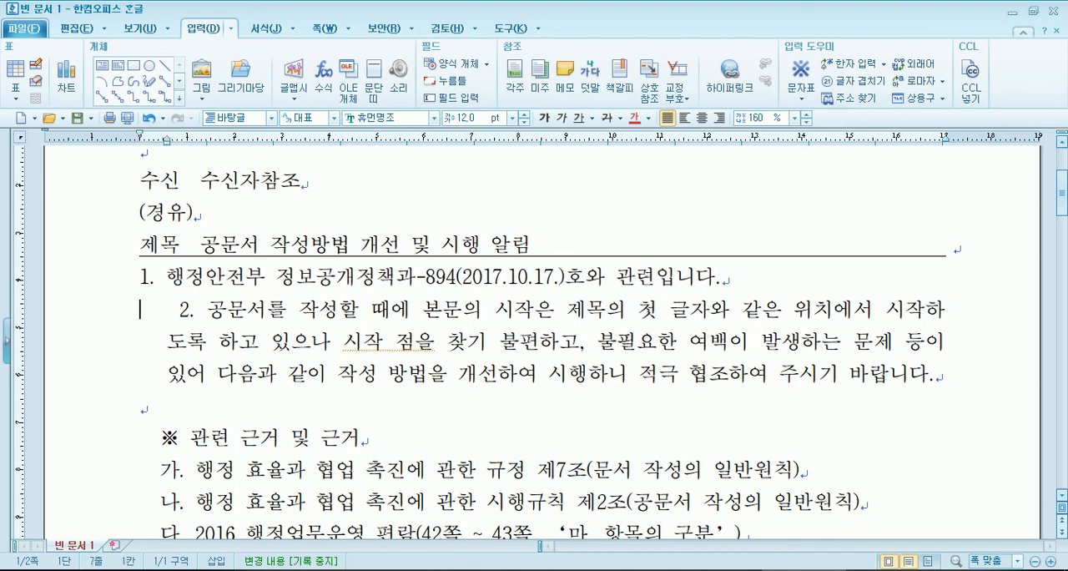
{"action": "key", "text": "Delete"}
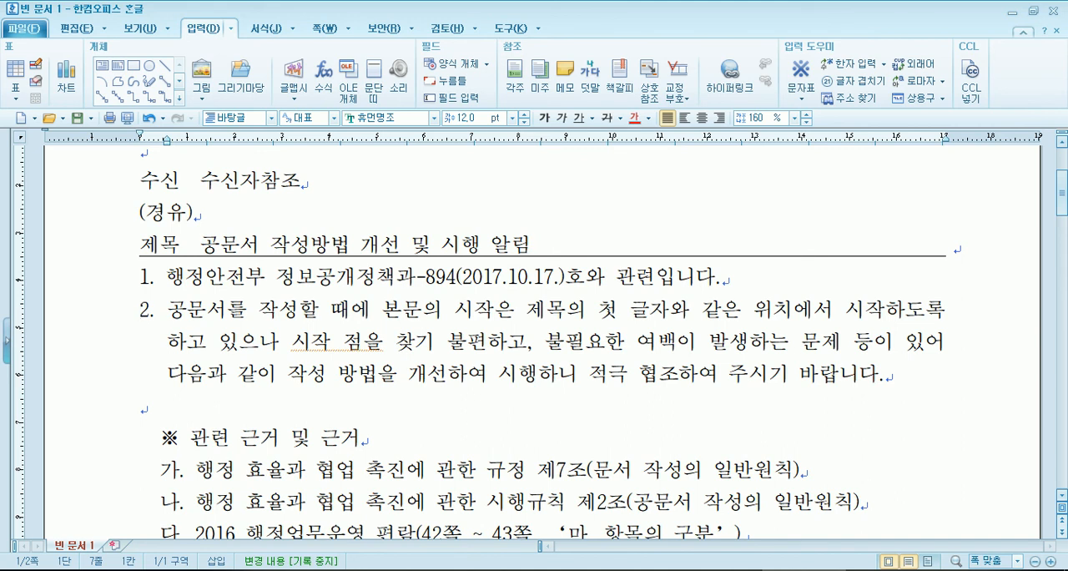
- Add two empty lines below the approval line at the end of page 2, followed by a 시행 line
{"action": "key", "text": "Page_Down"}
{"action": "key", "text": "Page_Down"}
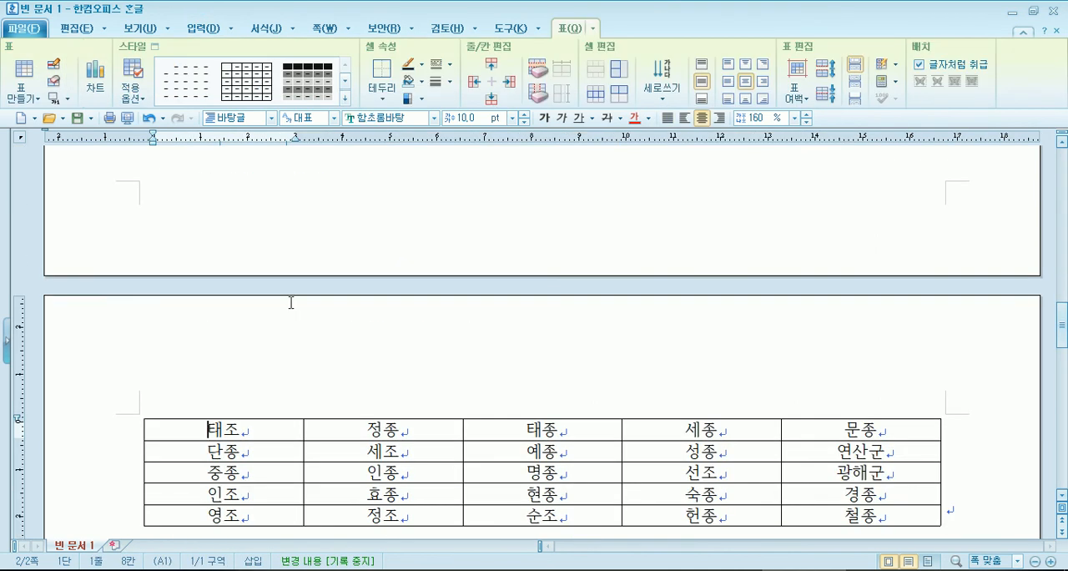
{"action": "scroll", "coordinate": [501, 315], "scroll_direction": "down", "scroll_amount": 8}
{"action": "left_click", "coordinate": [198, 250]}
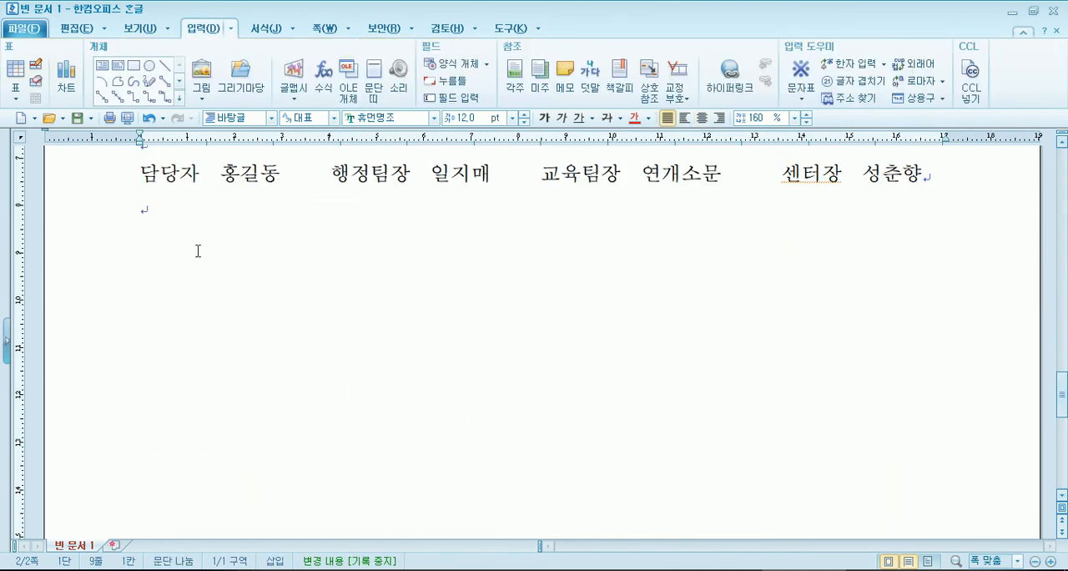
{"action": "key", "text": "Return"}
{"action": "key", "text": "Return"}
{"action": "type", "text": "시행"}
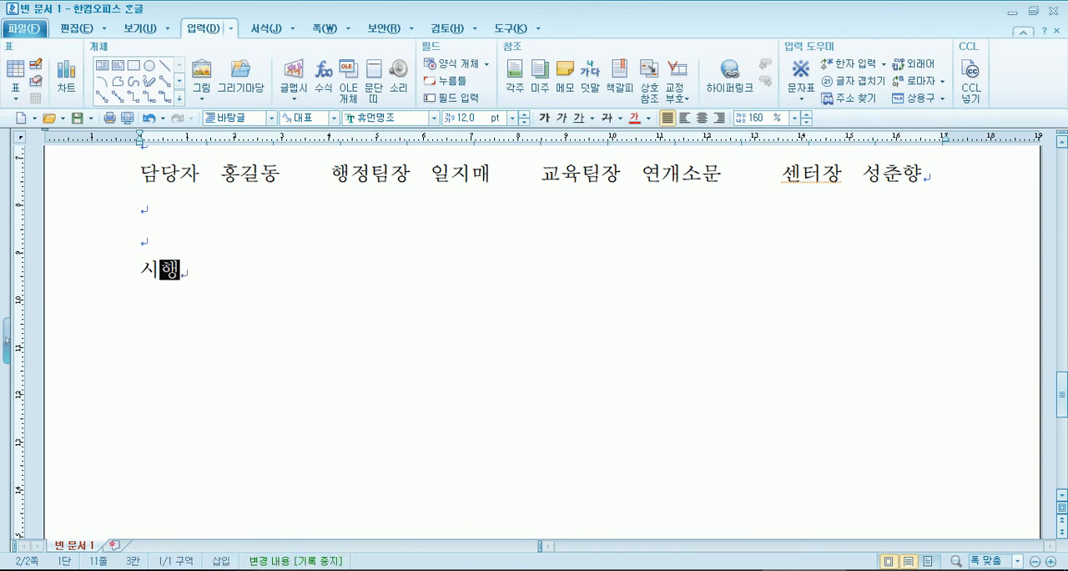
{"action": "key", "text": "Return"}
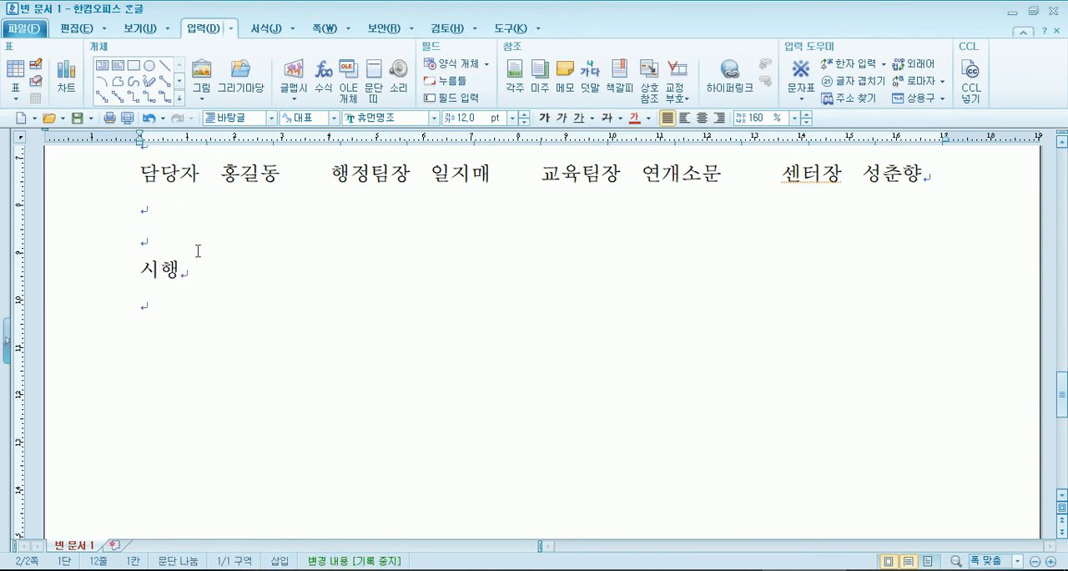
- Below 시행, enter 우 with the postal code, then the city, district and street name after two spaces
{"action": "type", "text": "우"}
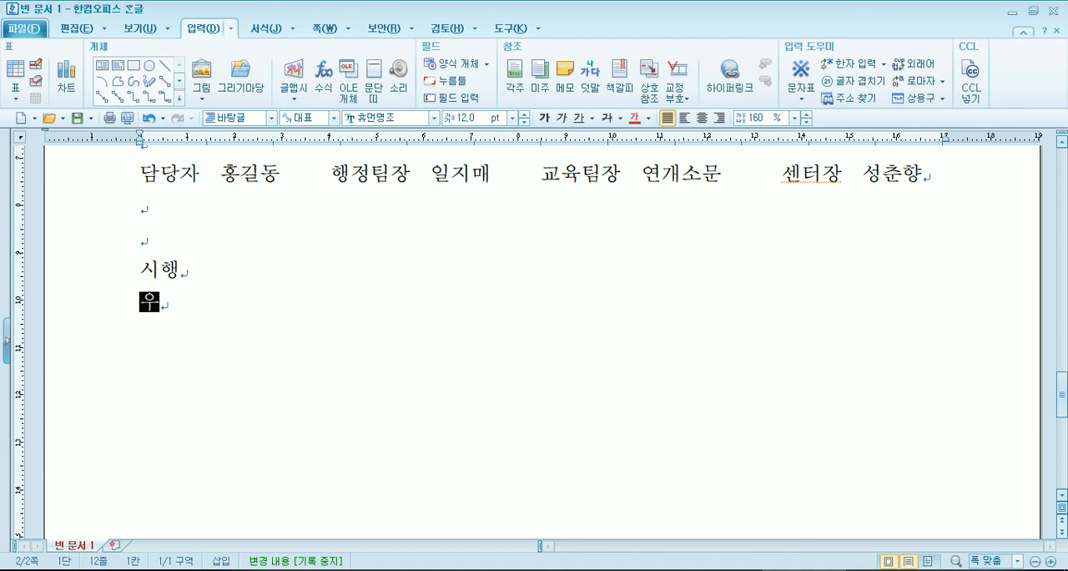
{"action": "type", "text": " 0"}
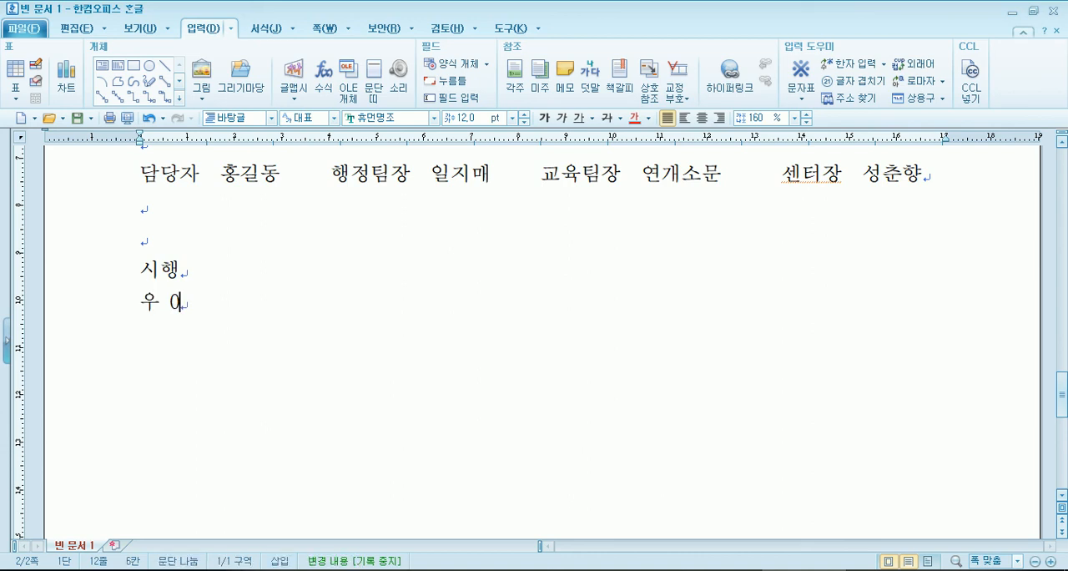
{"action": "type", "text": "1234"}
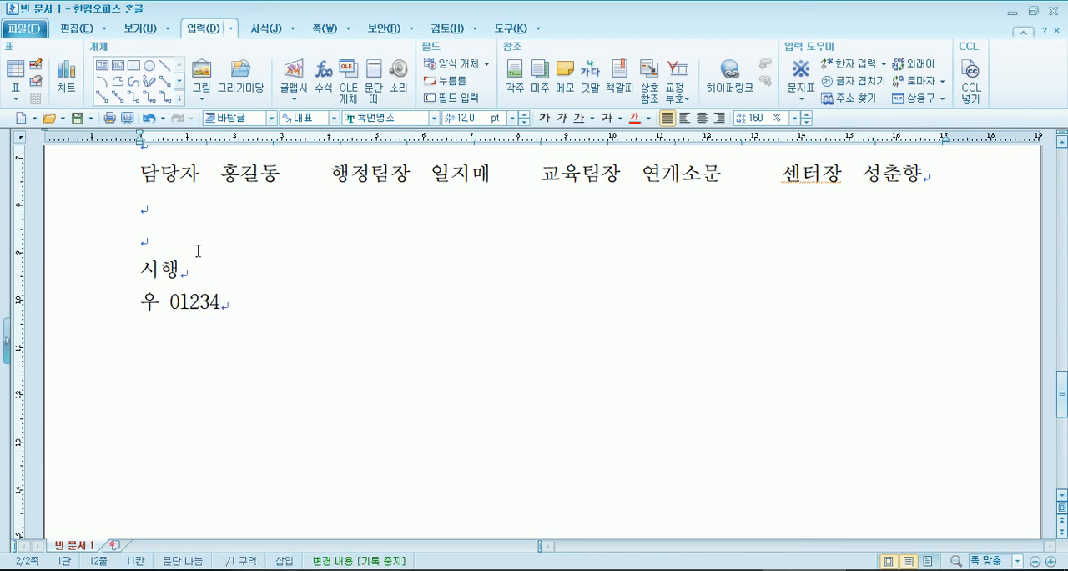
{"action": "key", "text": "Home"}
{"action": "key", "text": "Right"}
{"action": "key", "text": "End"}
{"action": "type", "text": "서우ㄹ특별시 ㅇ"}
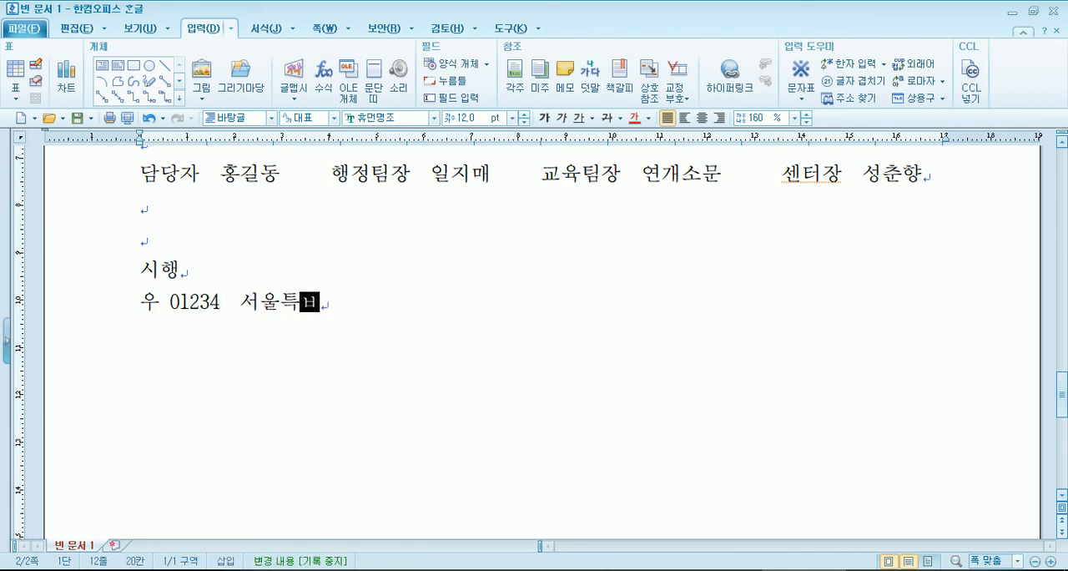
{"action": "type", "text": "ㅡㄴ평구 은펴"}
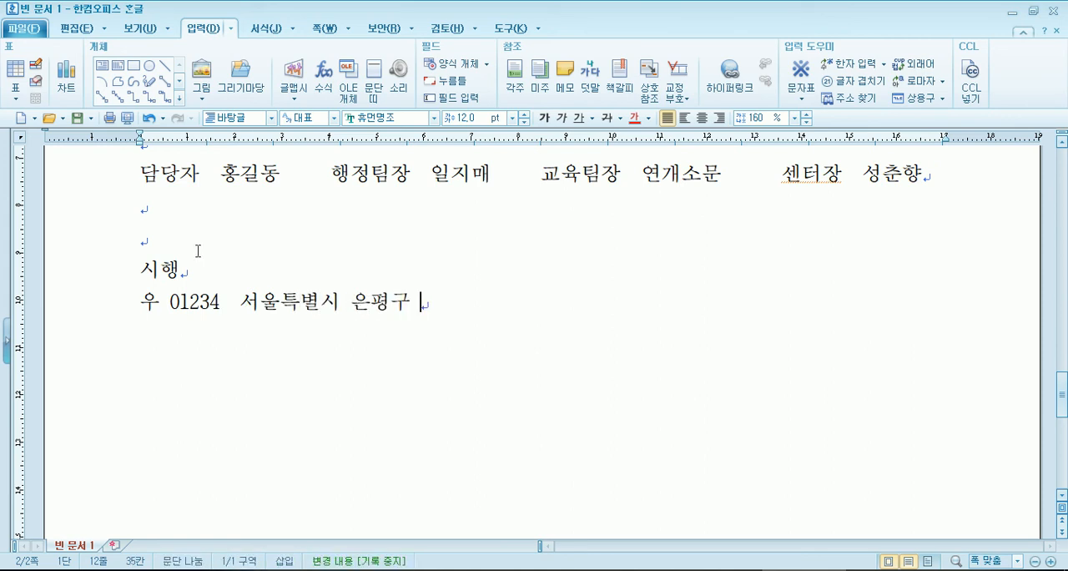
{"action": "type", "text": "ㅇ로"}
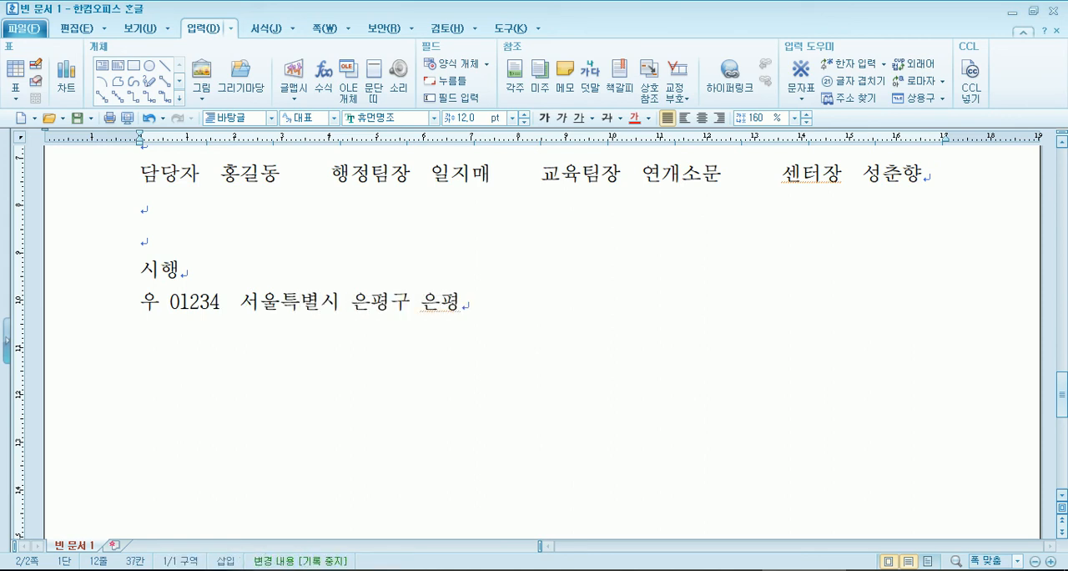
{"action": "type", "text": " '"}
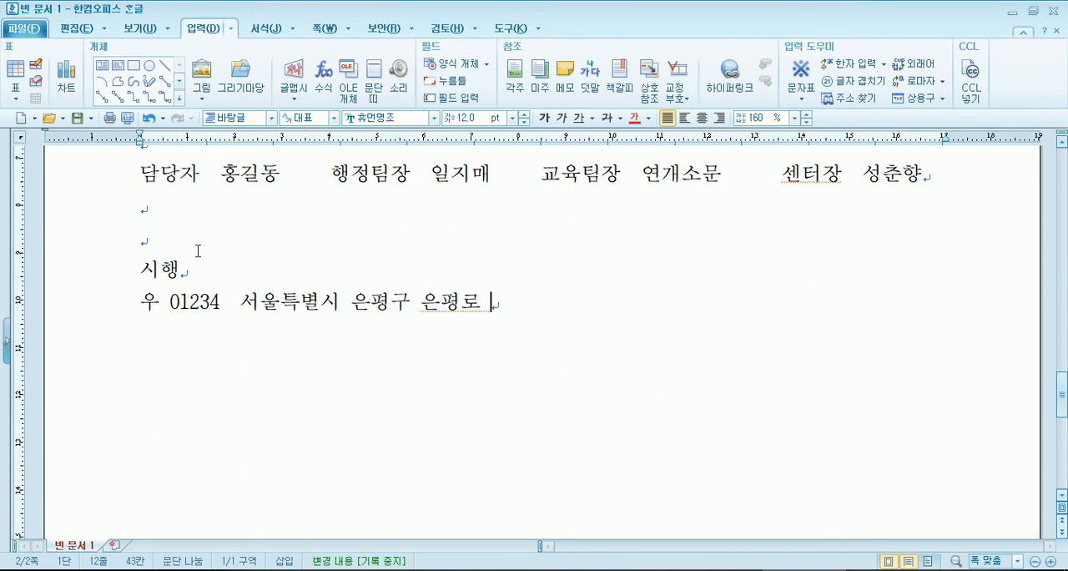
- Complete the address line with the street number, the neighbourhood and lot number in parentheses, the building name and the floor
{"action": "key", "text": "BackSpace"}
{"action": "type", "text": "1209"}
{"action": "key", "text": "BackSpace"}
{"action": "key", "text": "BackSpace"}
{"action": "type", "text": "3"}
{"action": "type", "text": "("}
{"action": "type", "text": "은평동 "}
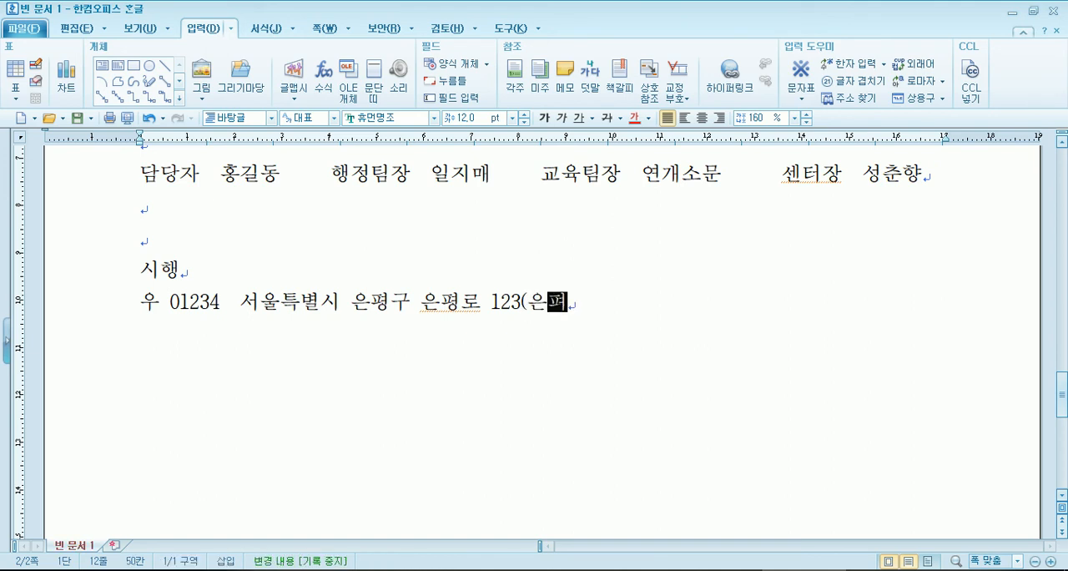
{"action": "type", "text": "5"}
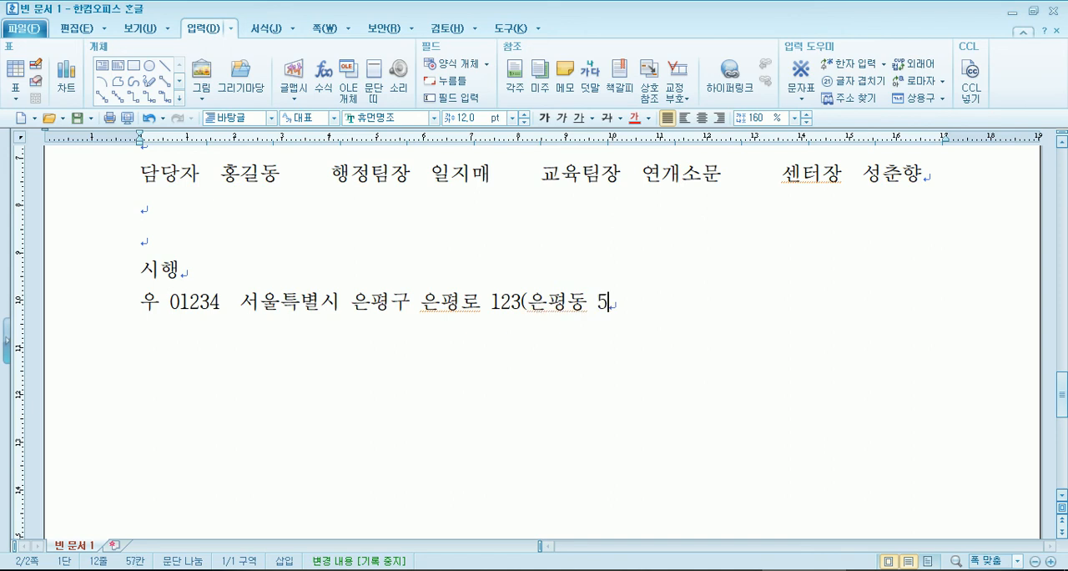
{"action": "type", "text": "-17)"}
{"action": "type", "text": "ㅇ은평빌딩 5층"}
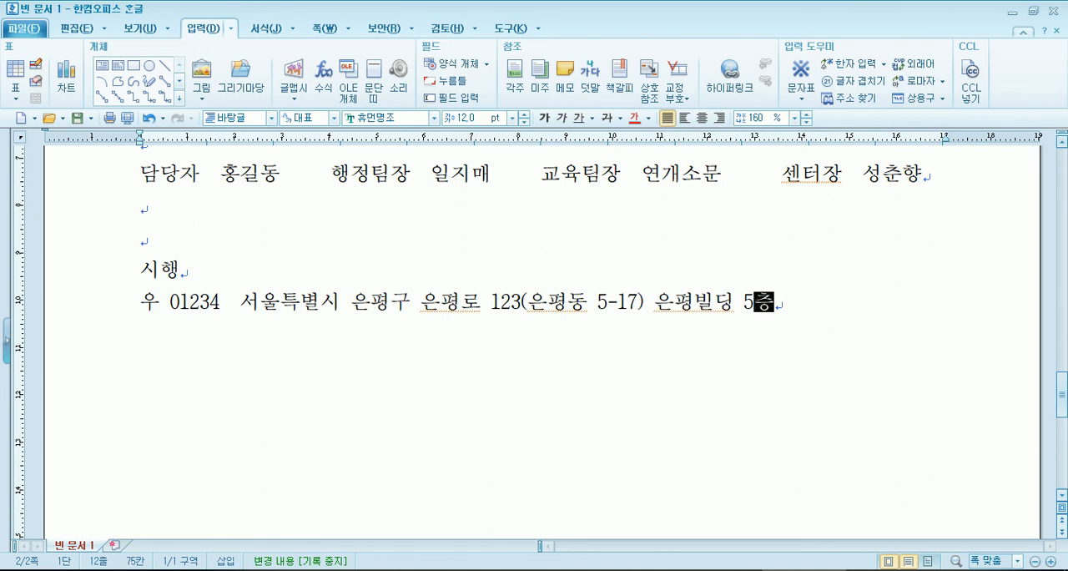
- Change the floor number at the end of the address line to 1
{"action": "key", "text": "Left"}
{"action": "key", "text": "Left"}
{"action": "key", "text": "Delete"}
{"action": "type", "text": "1"}
{"action": "key", "text": "Right"}
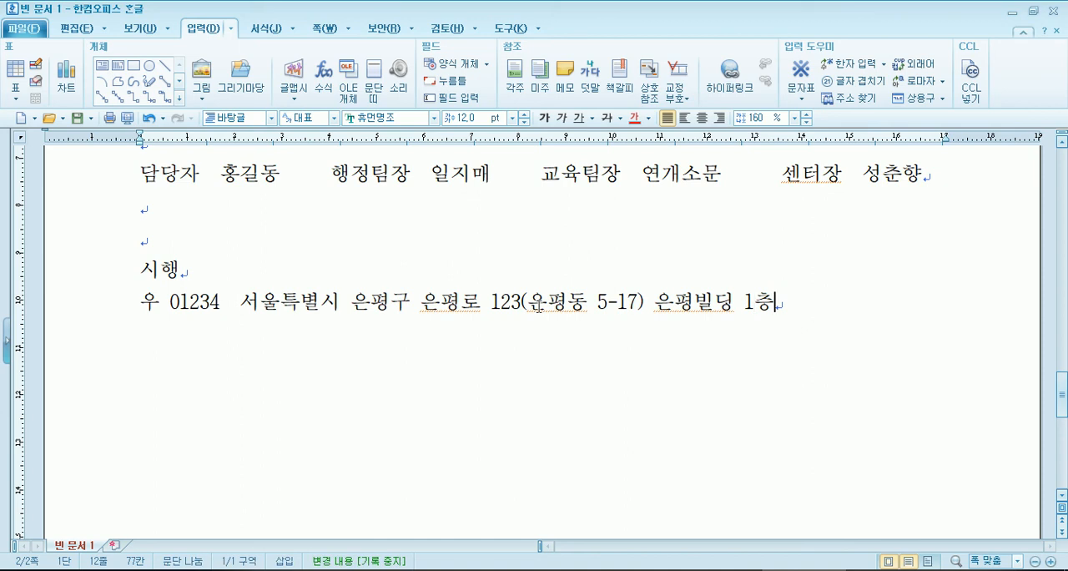
- Start a line below the address with 전화, two spaces and the office phone number
{"action": "key", "text": "Return"}
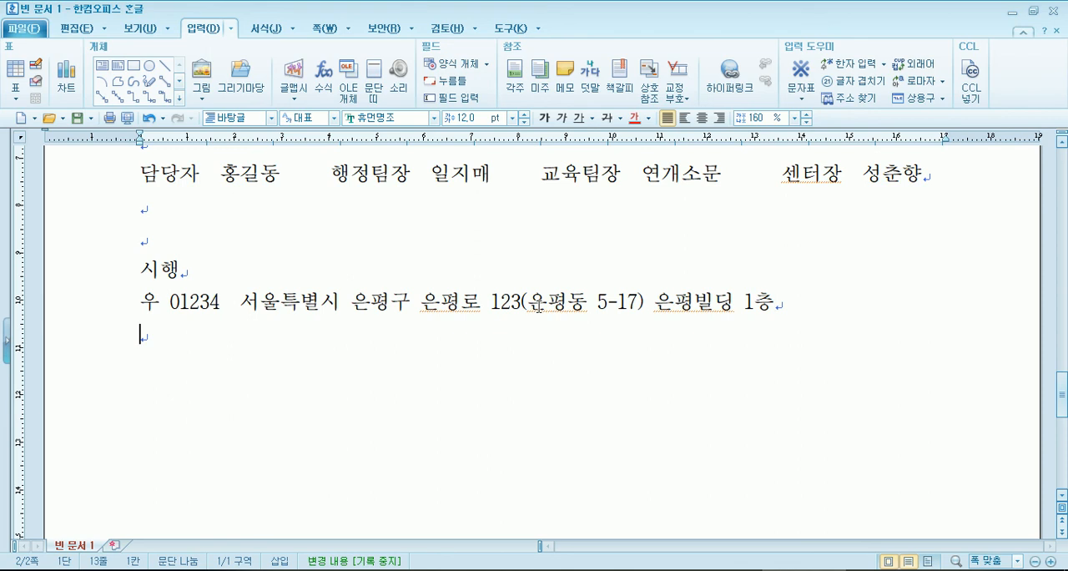
{"action": "type", "text": "전화  "}
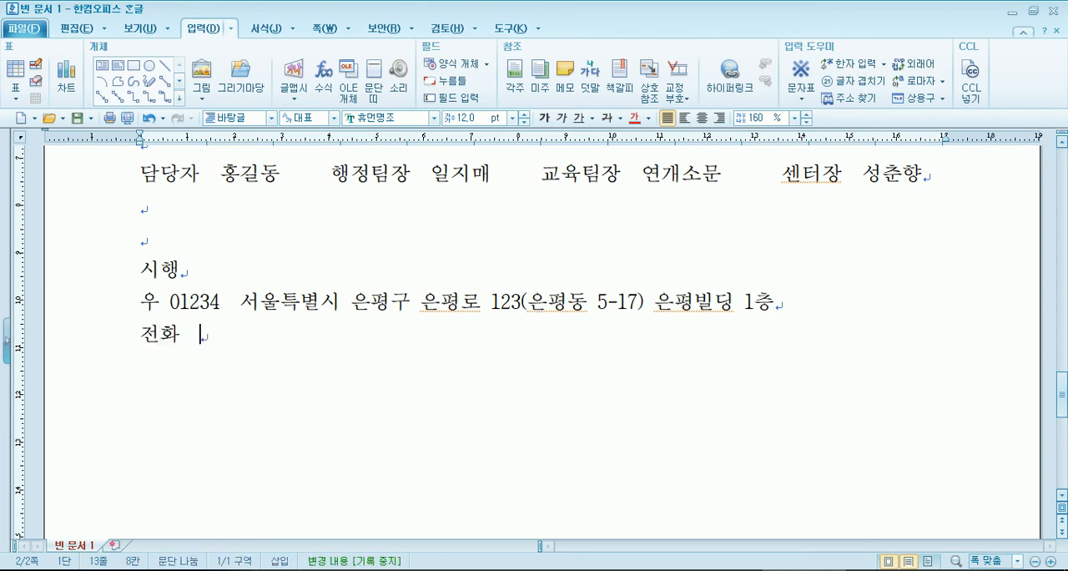
{"action": "type", "text": "02-1234-"}
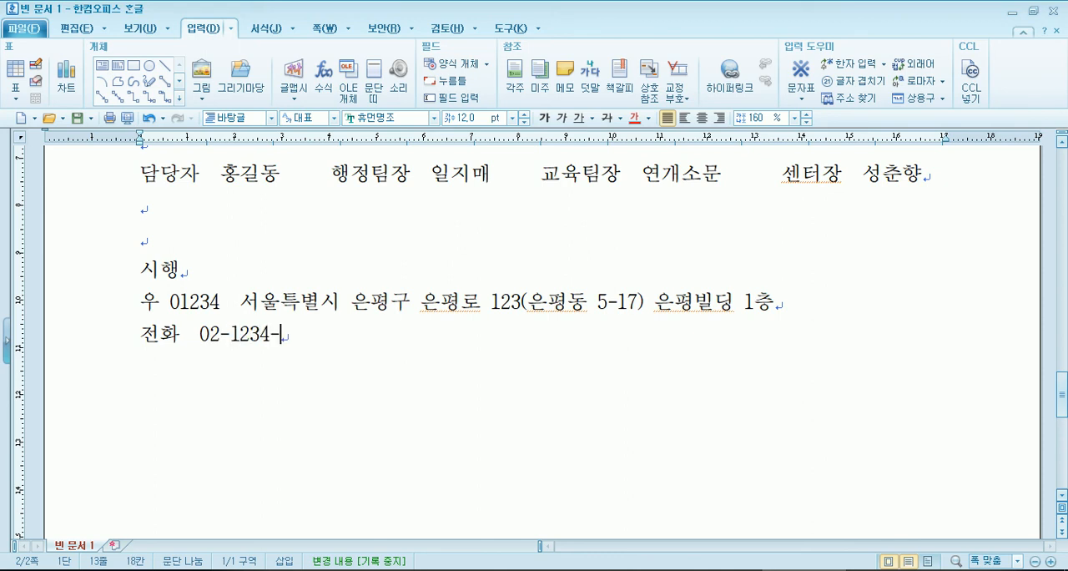
{"action": "type", "text": "5678     /전"}
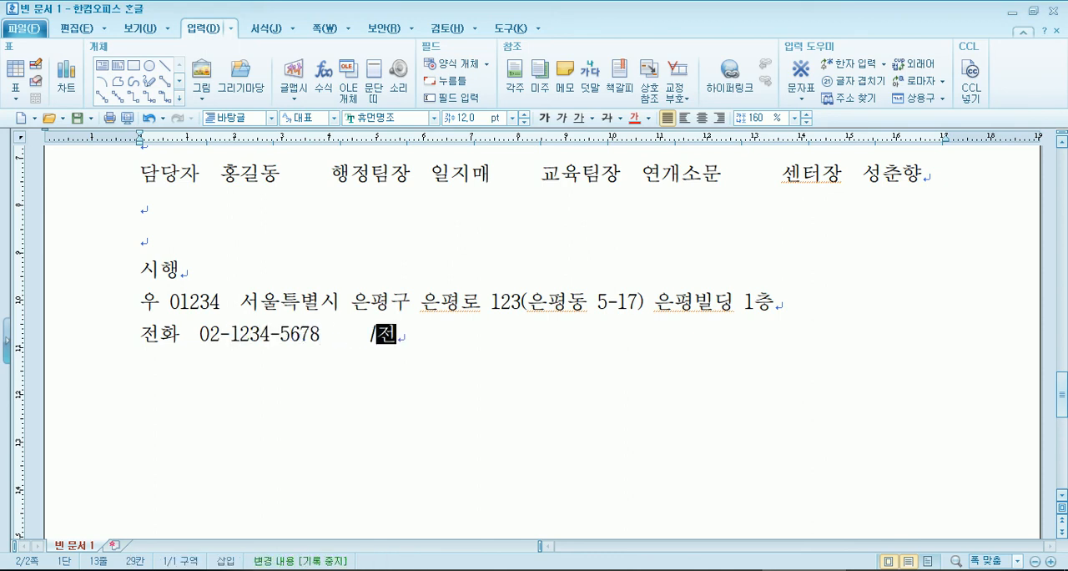
{"action": "type", "text": "송  02"}
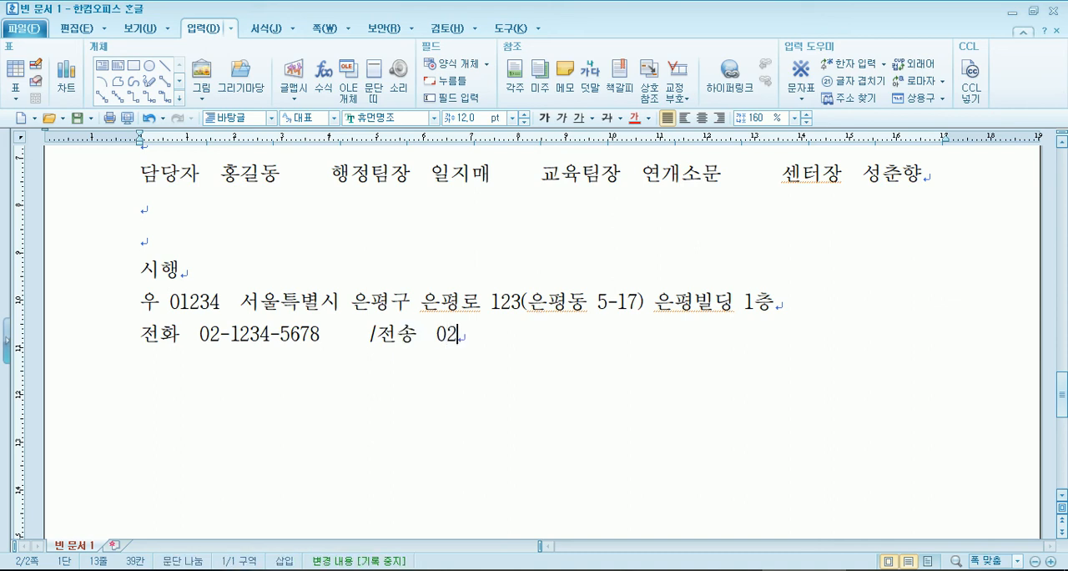
{"action": "type", "text": "-1234-5679"}
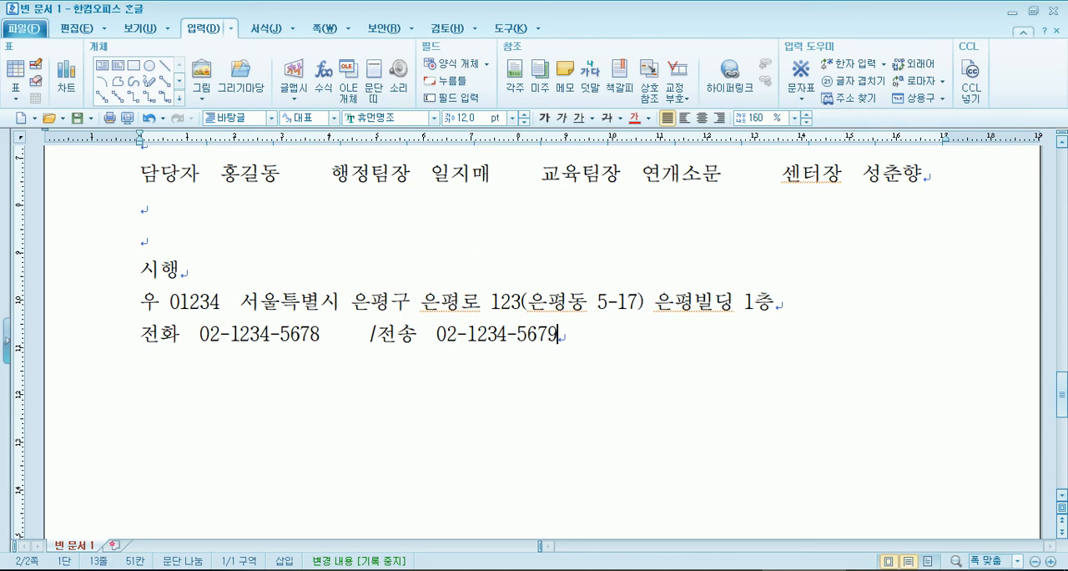
{"action": "type", "text": "     /"}
- Append a slash and the office e-mail address after the fax number, and add an empty line below
{"action": "type", "text": "ㅡ마"}
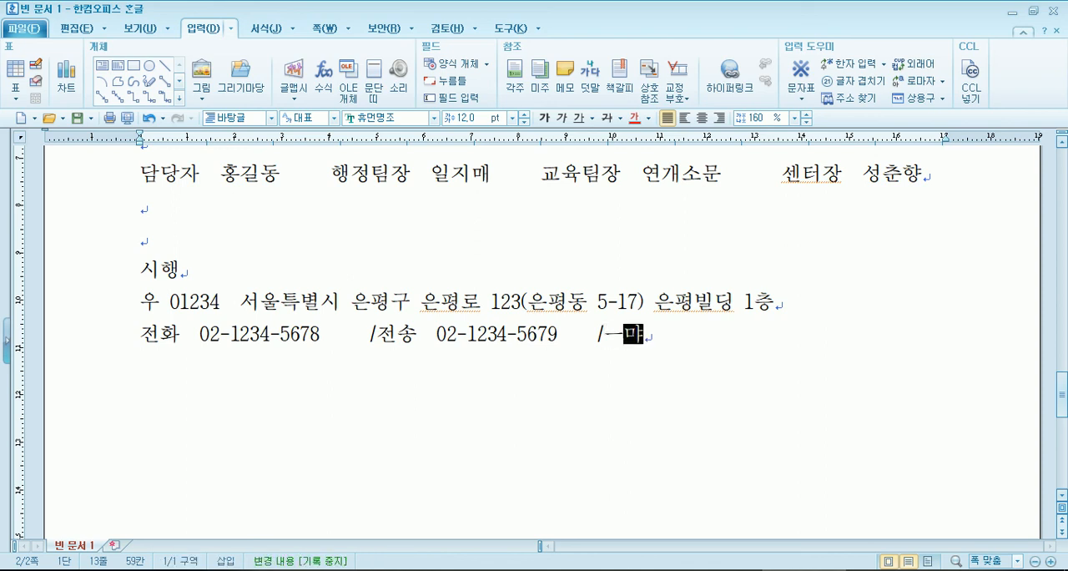
{"action": "key", "text": "BackSpace"}
{"action": "key", "text": "BackSpace"}
{"action": "key", "text": "BackSpace"}
{"action": "type", "text": "mail@naver.com"}
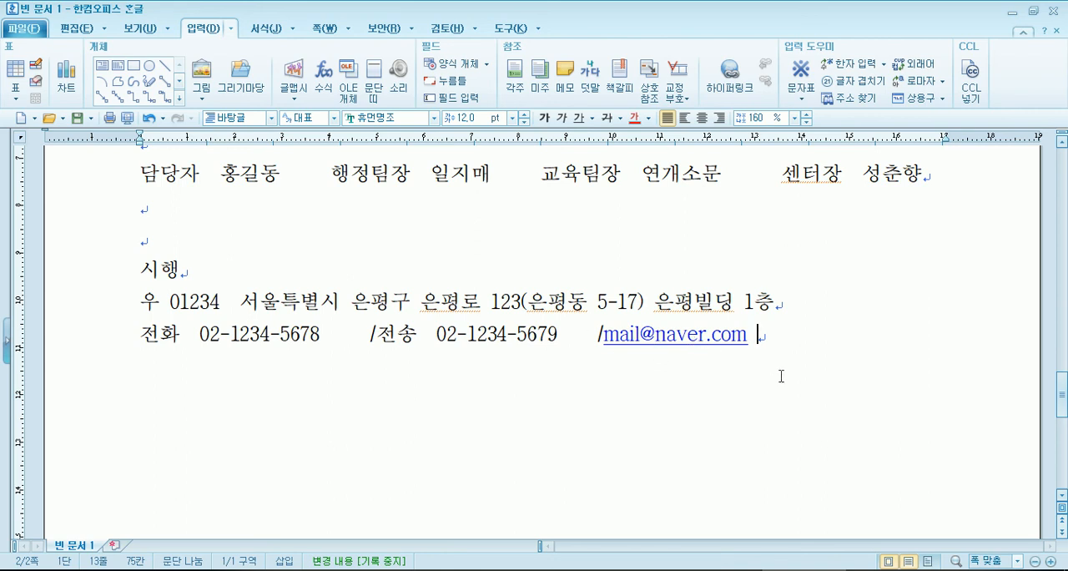
{"action": "key", "text": "Return"}
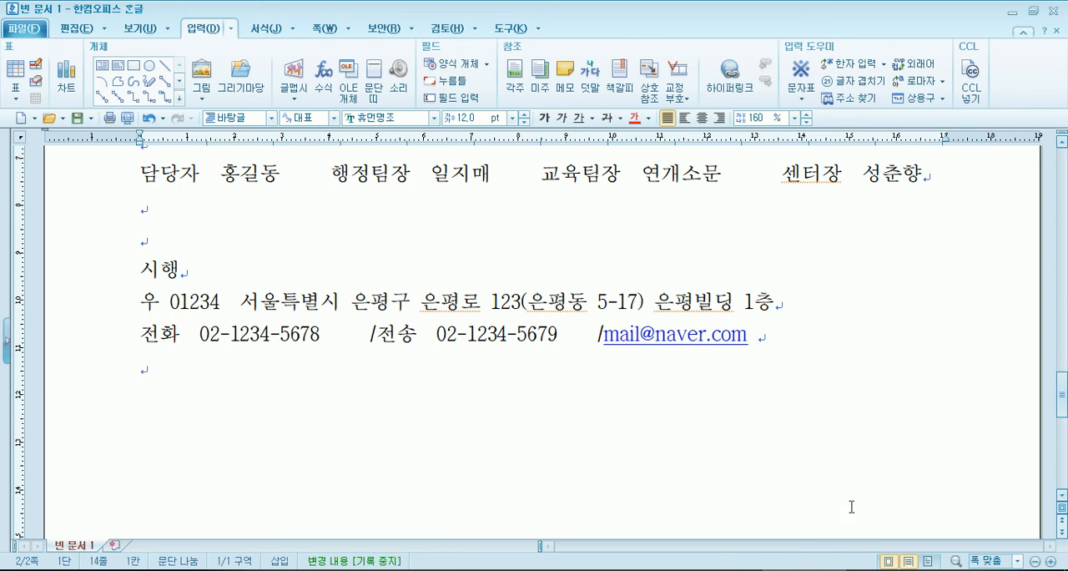
- Switch to 메모장 and write the note heading 전자우편주소 또는 웹주소 below the formatting notes
{"action": "key", "text": "alt+Tab"}
{"action": "scroll", "coordinate": [399, 334], "scroll_direction": "down", "scroll_amount": 2}
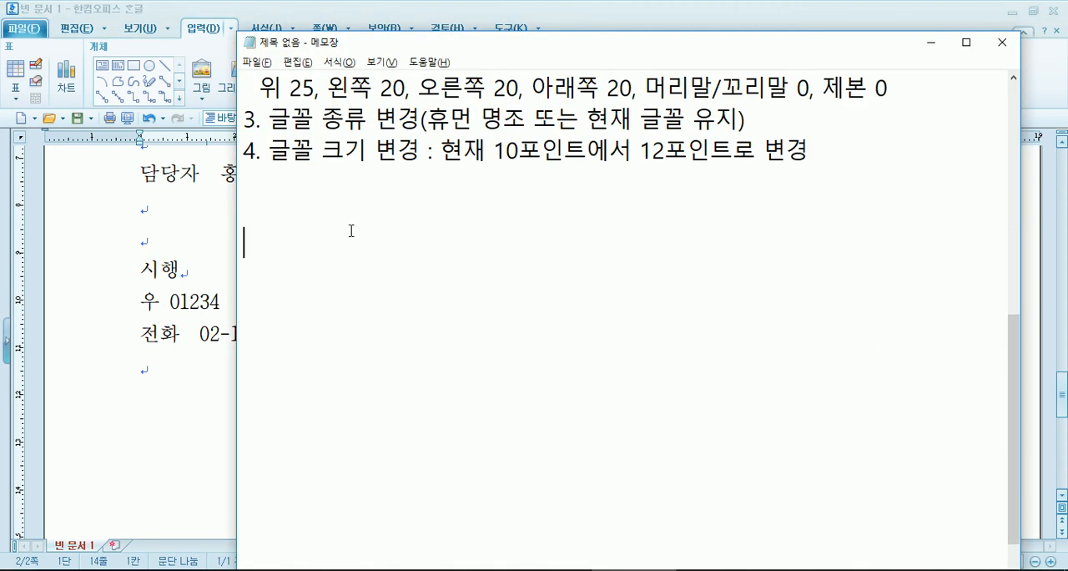
{"action": "type", "text": "전자우편"}
{"action": "type", "text": "주"}
{"action": "type", "text": "또는 웨"}
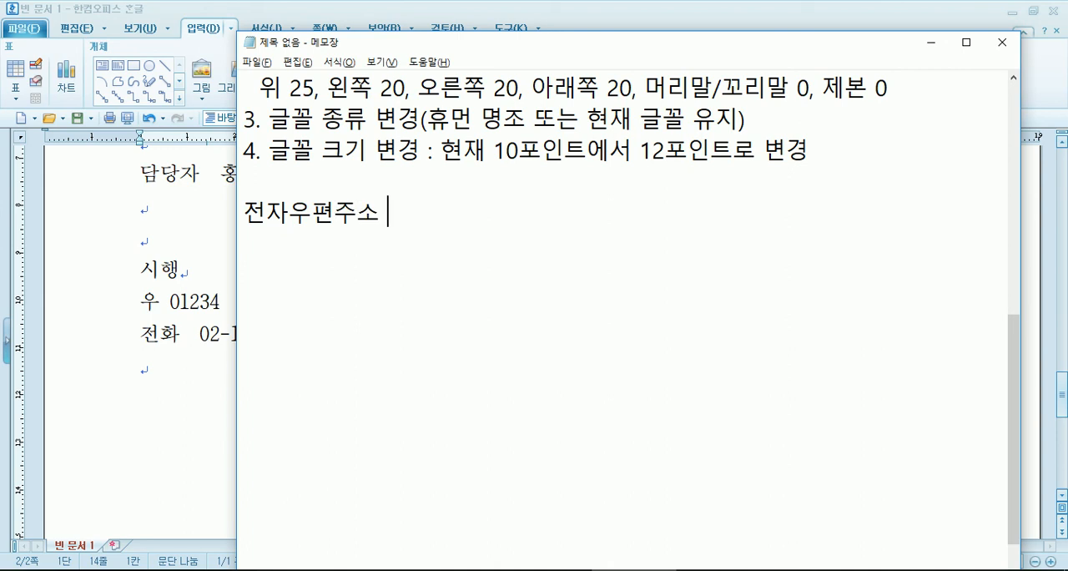
{"action": "type", "text": "ㅂ주소"}
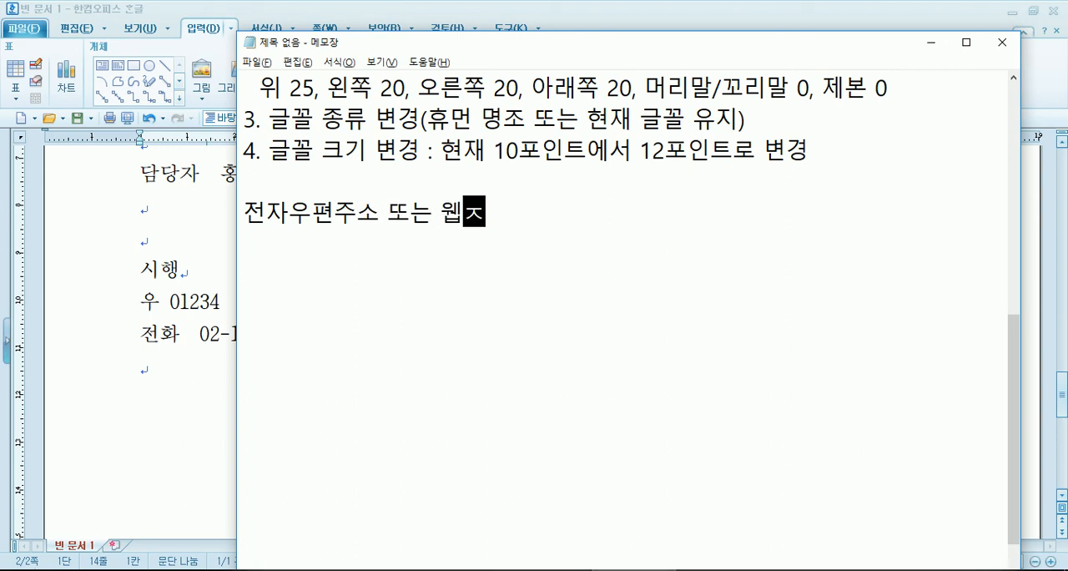
{"action": "key", "text": "Return"}
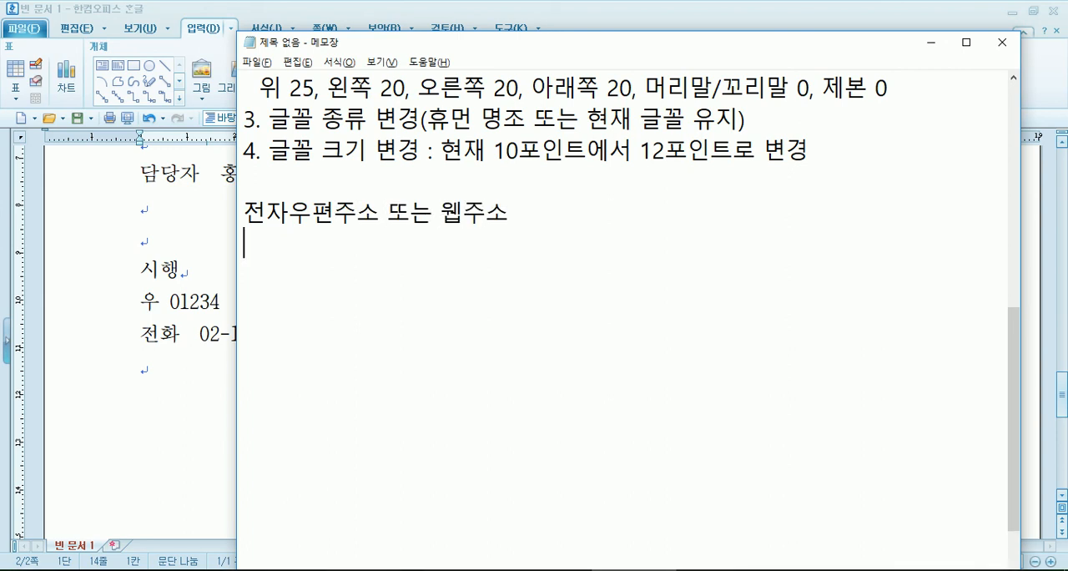
- Enter the sample e-mail address on its own line under the note heading
{"action": "type", "text": "mail@naver.com"}
{"action": "key", "text": "Return"}
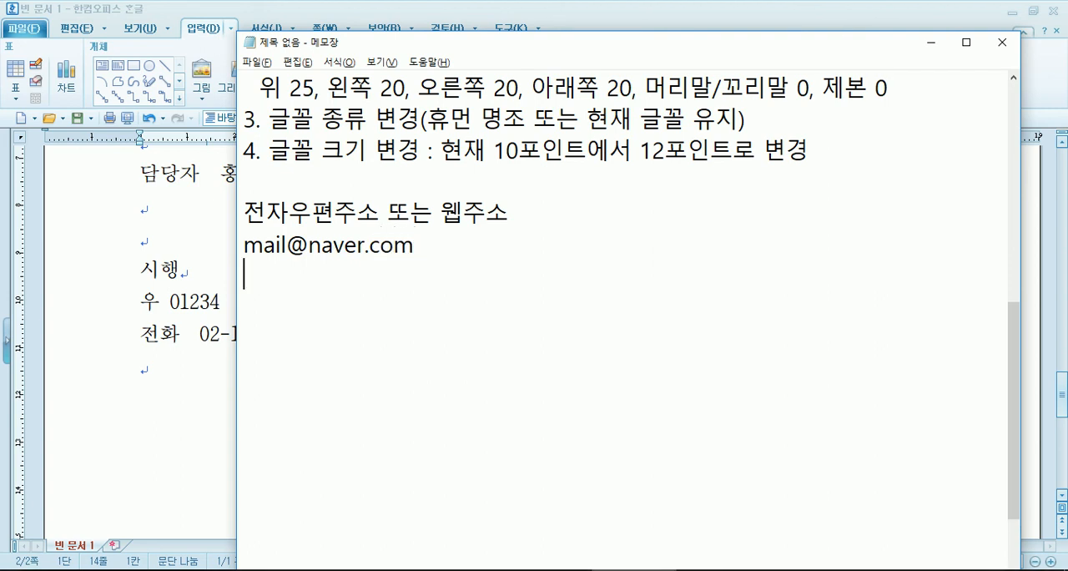
{"action": "type", "text": "www.naver.com"}
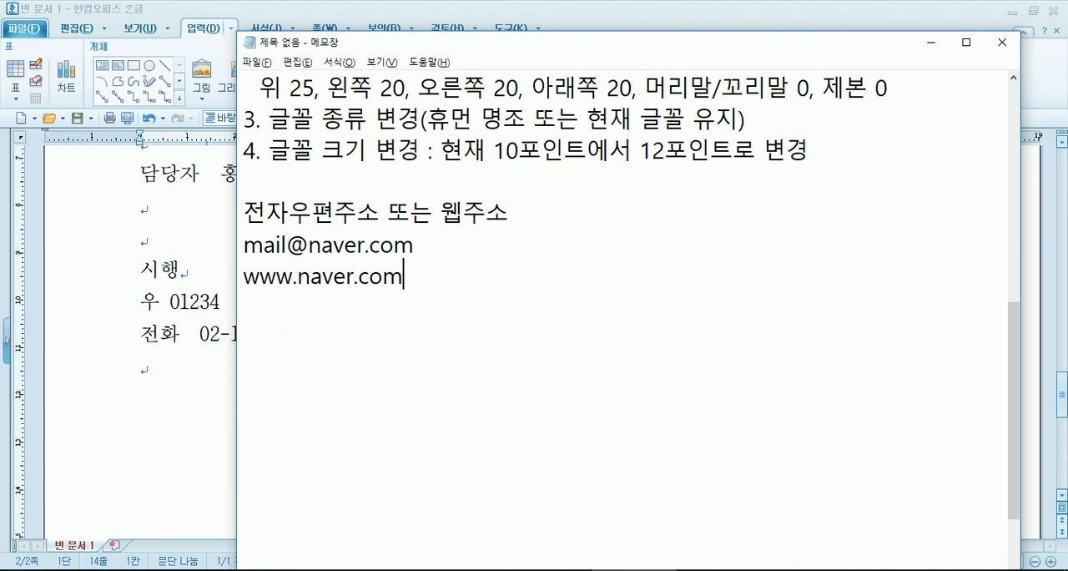
{"action": "key", "text": "Return"}
{"action": "key", "text": "alt+Tab"}
{"action": "left_click", "coordinate": [805, 334]}
{"action": "type", "text": "www.naver.com"}
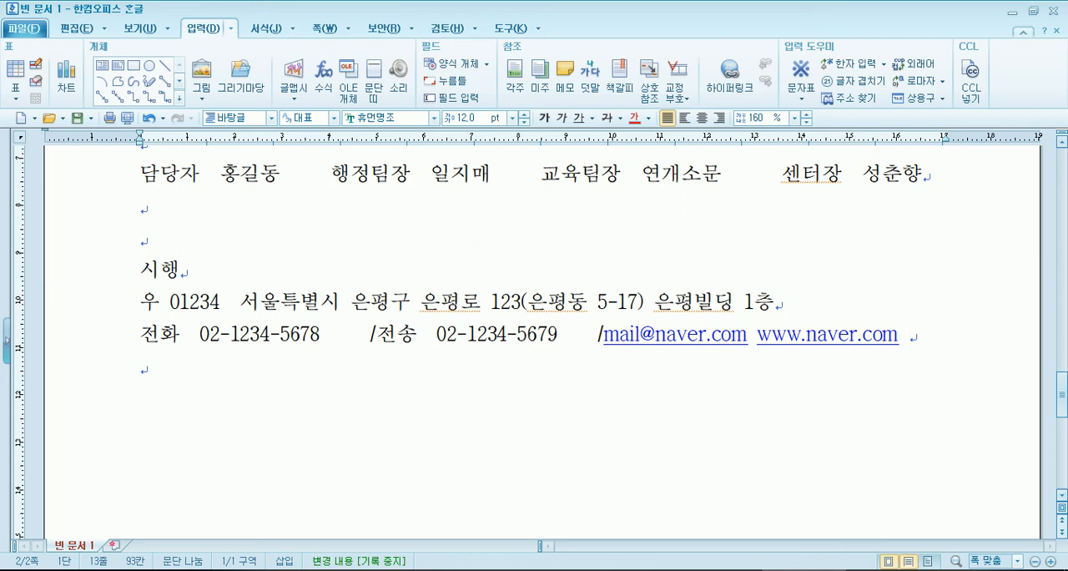
{"action": "key", "text": "BackSpace"}
{"action": "left_click", "coordinate": [803, 340]}
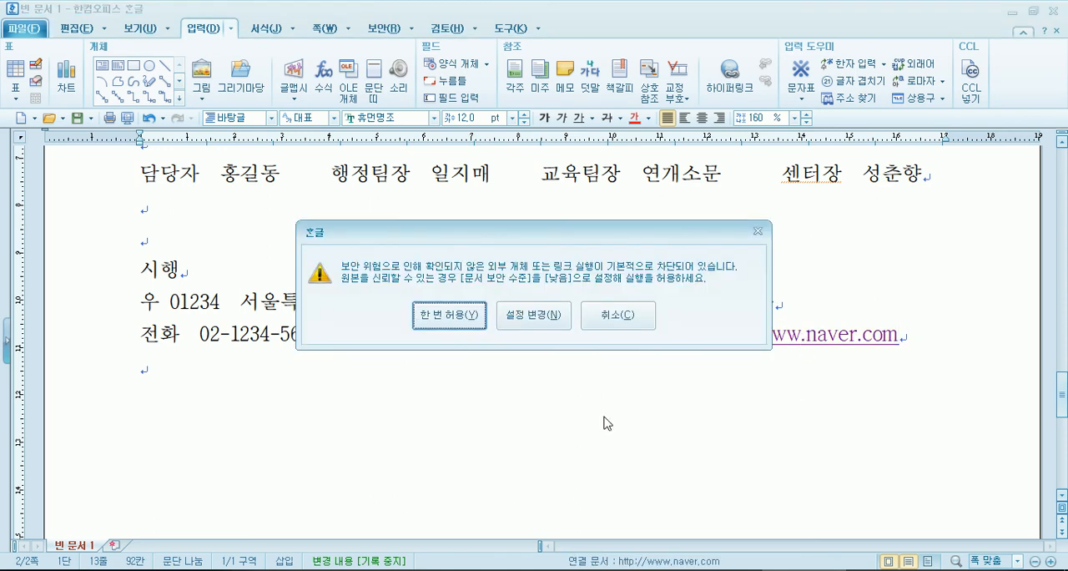
{"action": "left_click", "coordinate": [472, 320]}
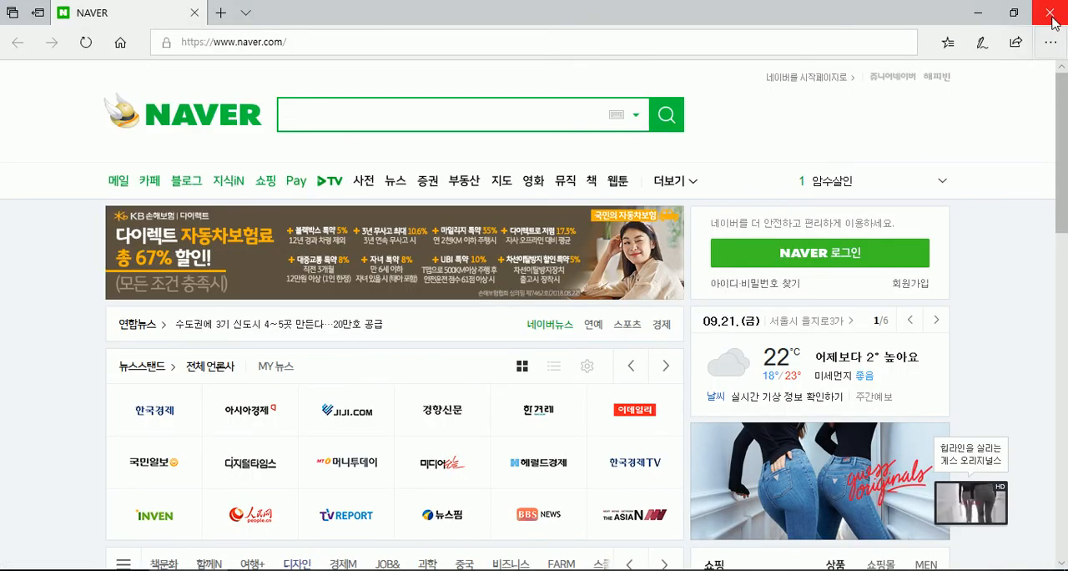
{"action": "left_click", "coordinate": [1052, 13]}
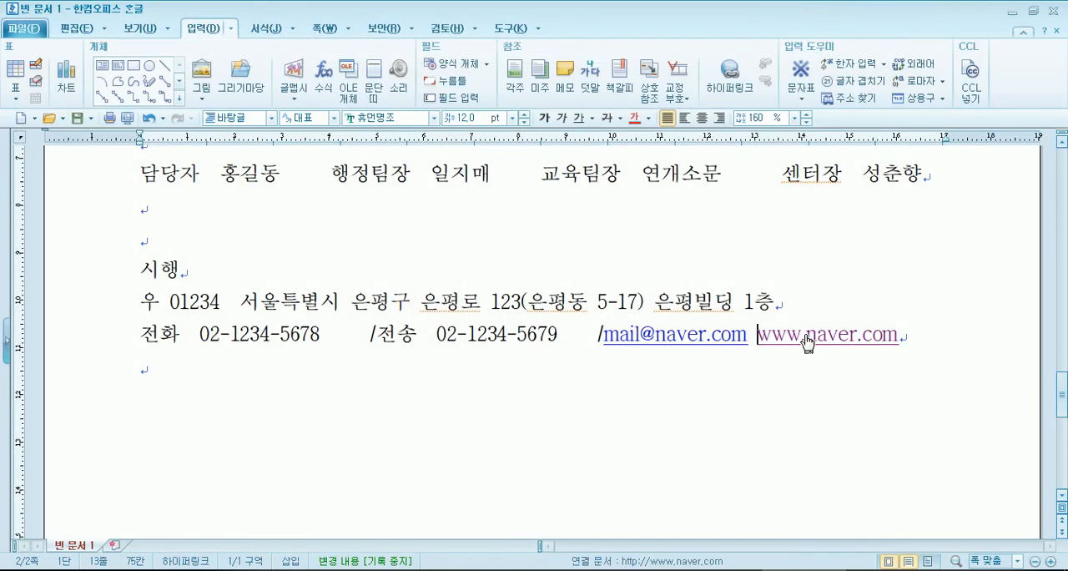
- Remove the hyperlinks from the web address and the e-mail address on the 전화 line
{"action": "left_click_drag", "start_coordinate": [691, 253], "coordinate": [686, 303]}
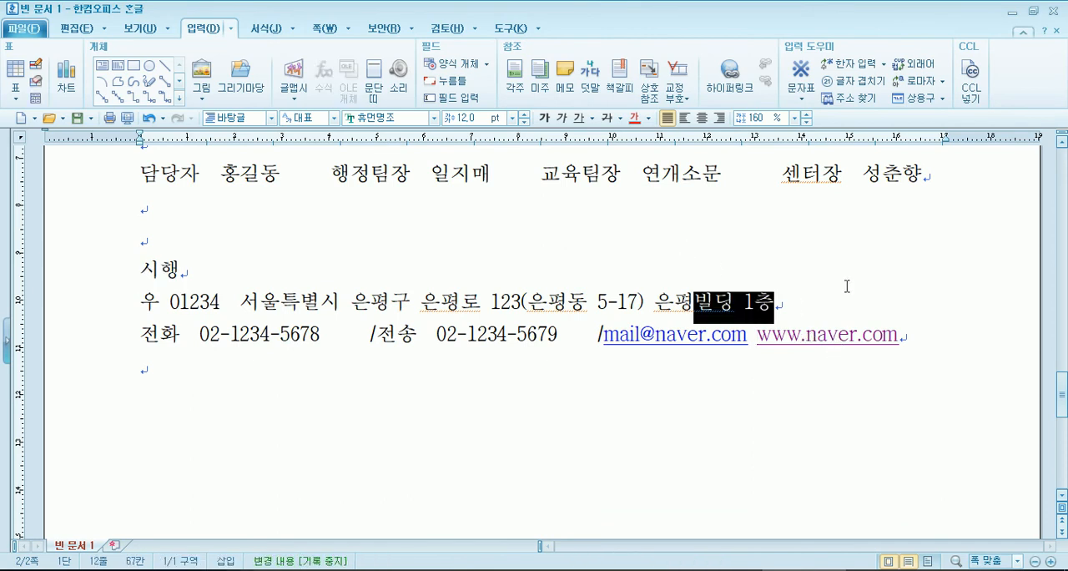
{"action": "left_click", "coordinate": [850, 288]}
{"action": "scroll", "coordinate": [866, 300], "scroll_direction": "down", "scroll_amount": 3}
{"action": "scroll", "coordinate": [800, 242], "scroll_direction": "up", "scroll_amount": 1}
{"action": "scroll", "coordinate": [800, 240], "scroll_direction": "up", "scroll_amount": 1}
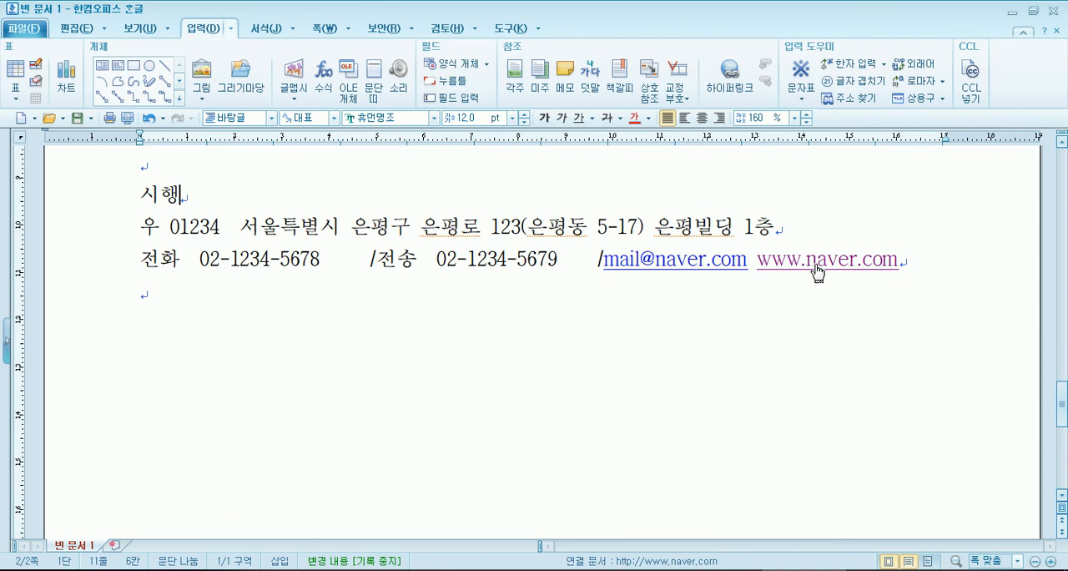
{"action": "right_click", "coordinate": [816, 269]}
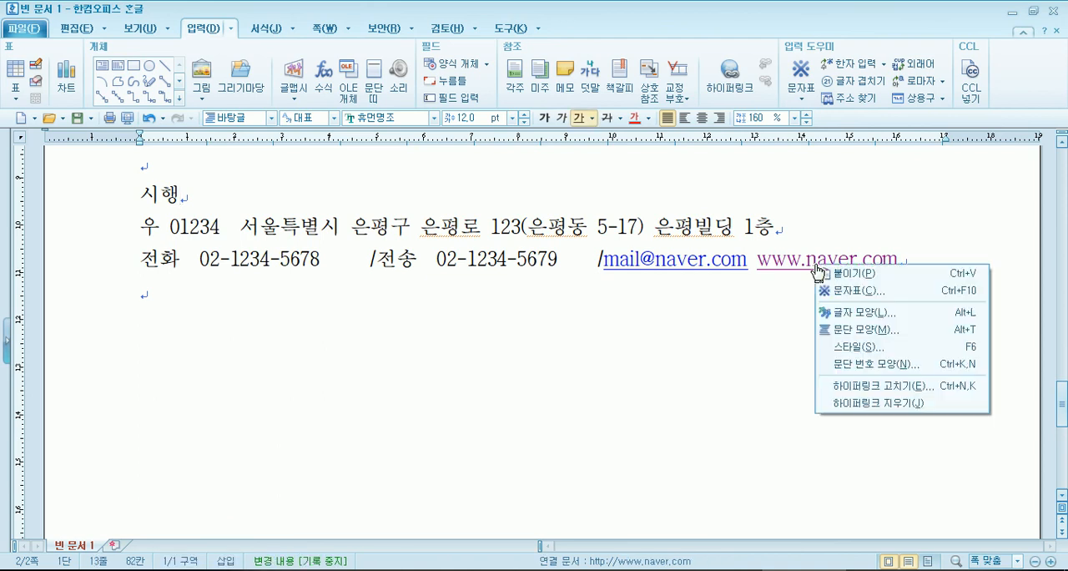
{"action": "left_click", "coordinate": [857, 404]}
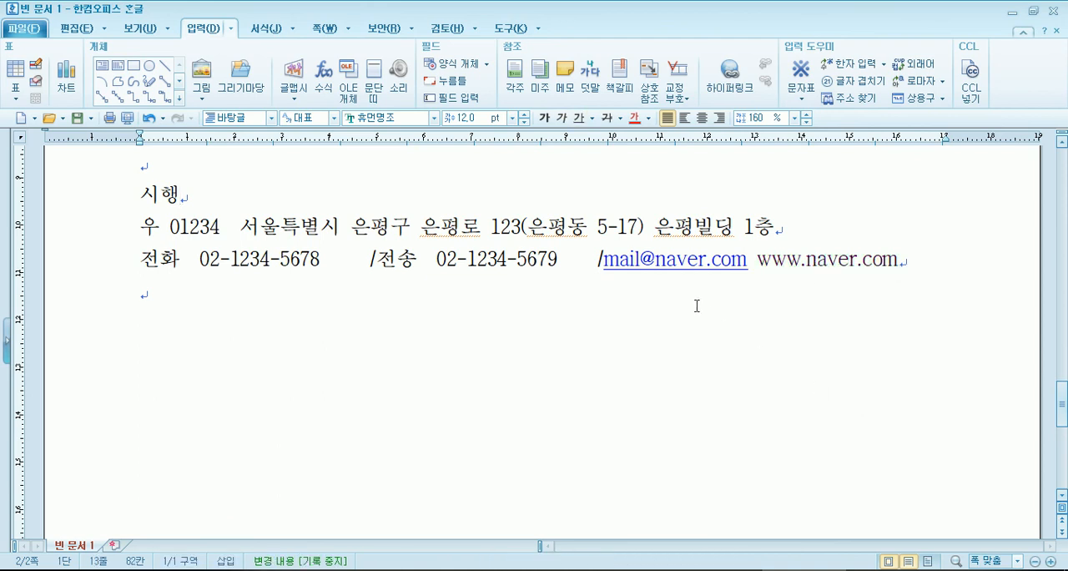
{"action": "right_click", "coordinate": [687, 265]}
{"action": "left_click", "coordinate": [743, 409]}
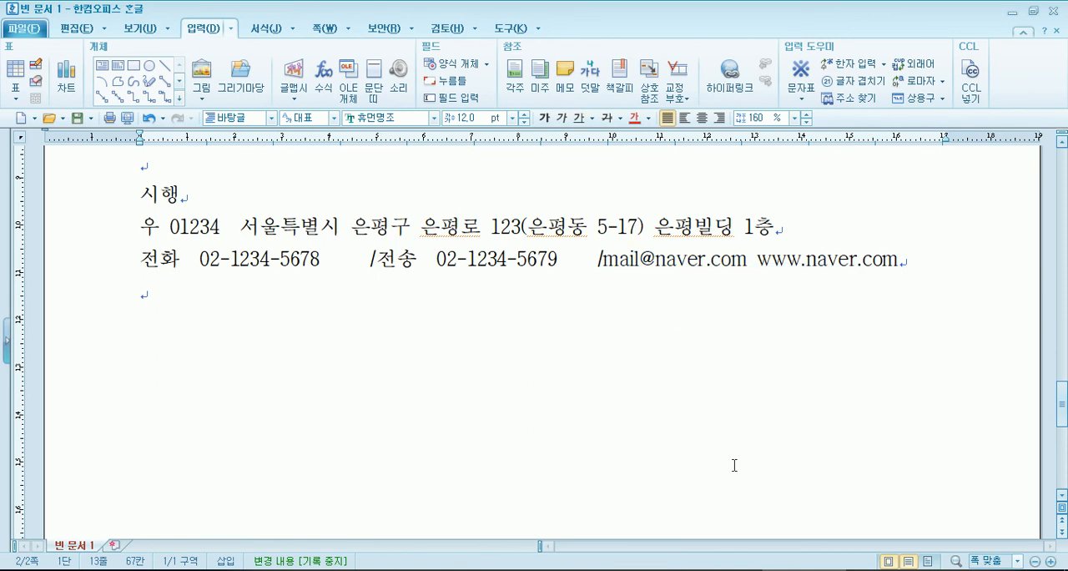
{"action": "left_click", "coordinate": [733, 466]}
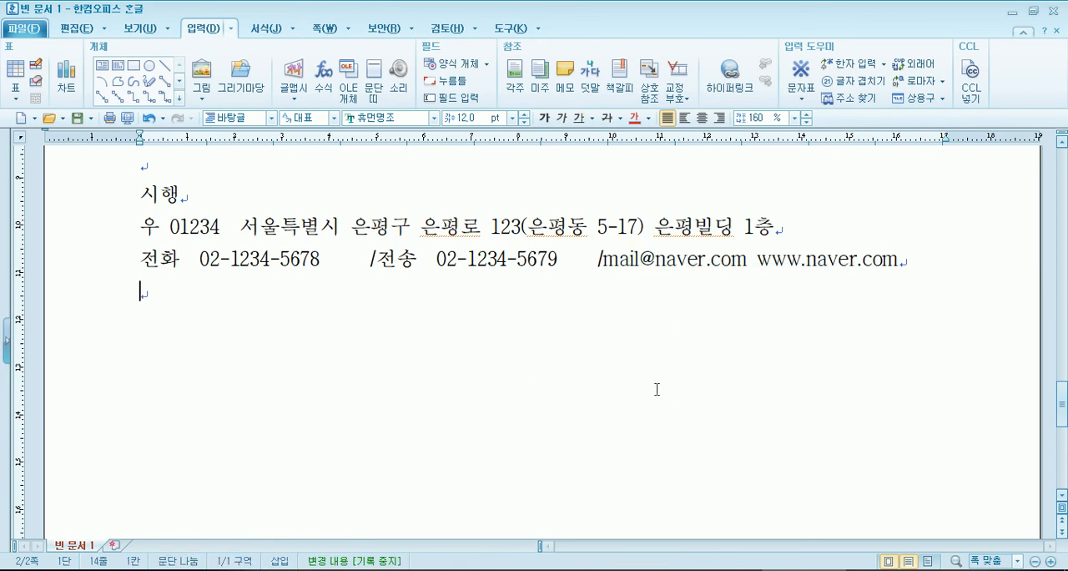
{"action": "left_click_drag", "start_coordinate": [748, 260], "coordinate": [908, 262]}
{"action": "key", "text": "Delete"}
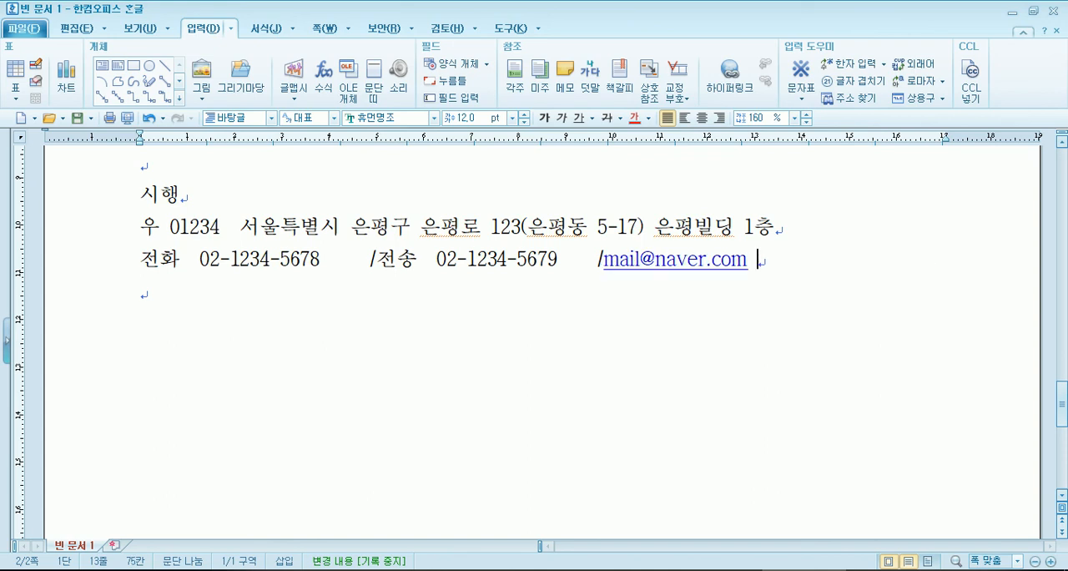
{"action": "right_click", "coordinate": [701, 268]}
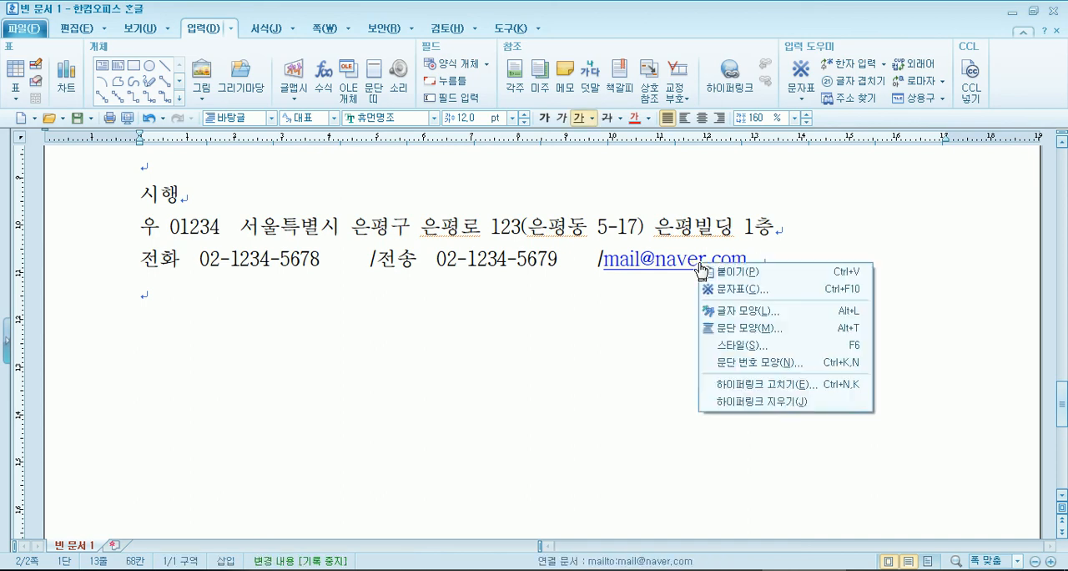
{"action": "left_click", "coordinate": [737, 404]}
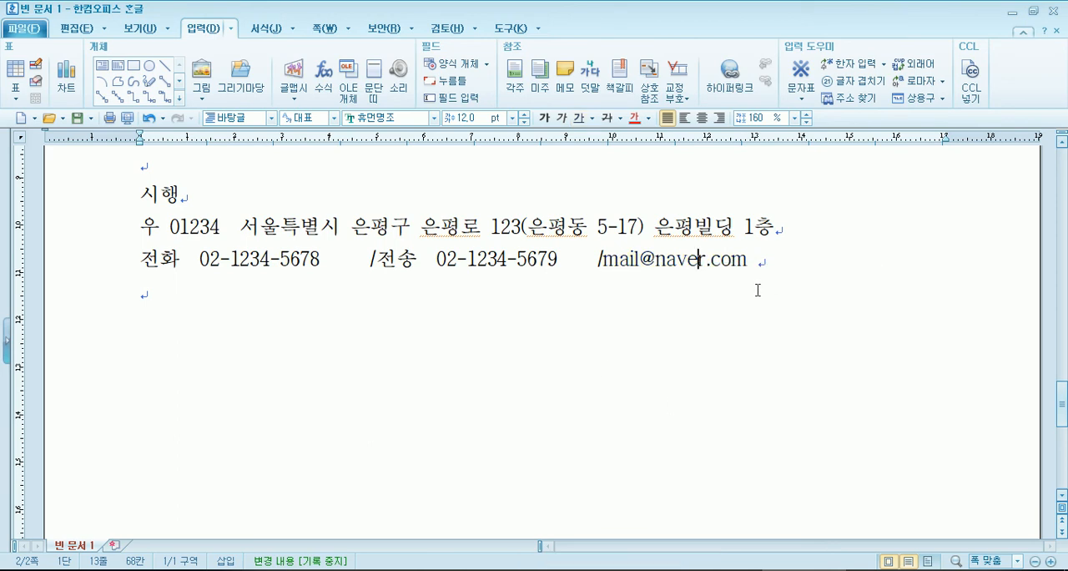
{"action": "key", "text": "Return"}
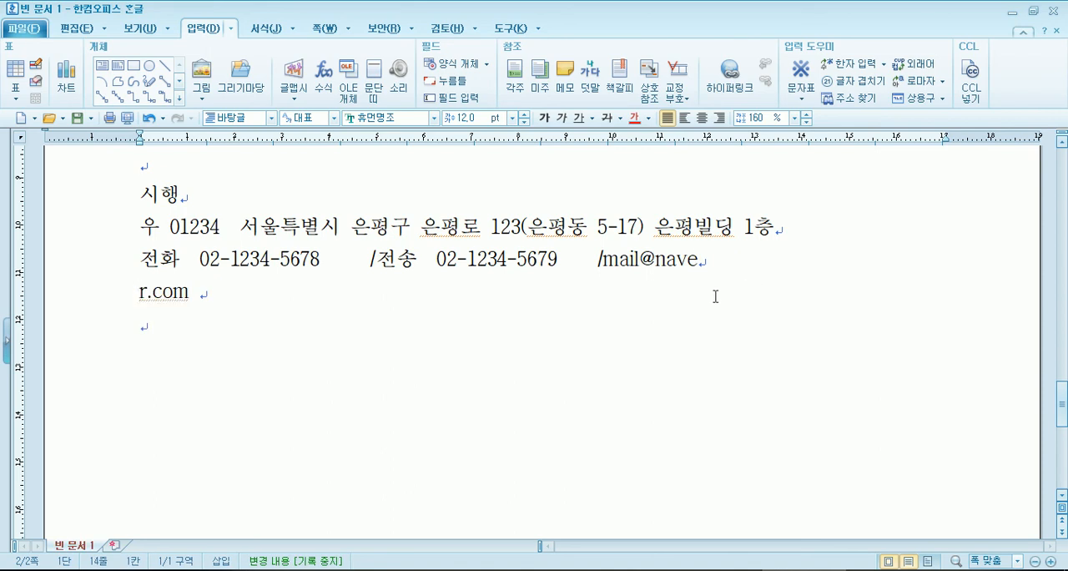
{"action": "key", "text": "ctrl+z"}
{"action": "left_click", "coordinate": [799, 271]}
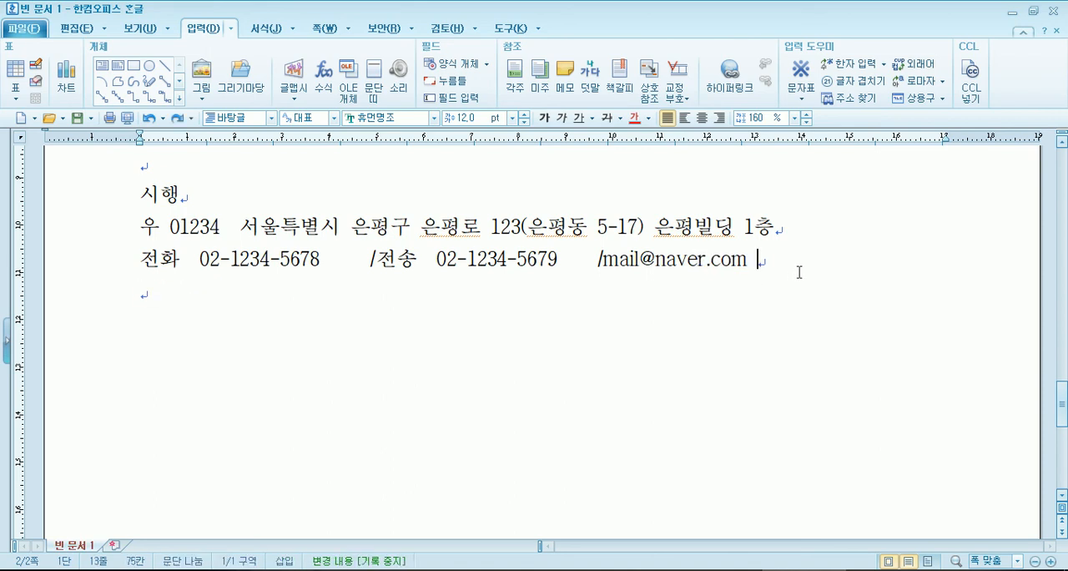
- Examine the layout and spacing of the 담당자, 시행, 우 and 전화 lines
{"action": "scroll", "coordinate": [678, 347], "scroll_direction": "up", "scroll_amount": 1}
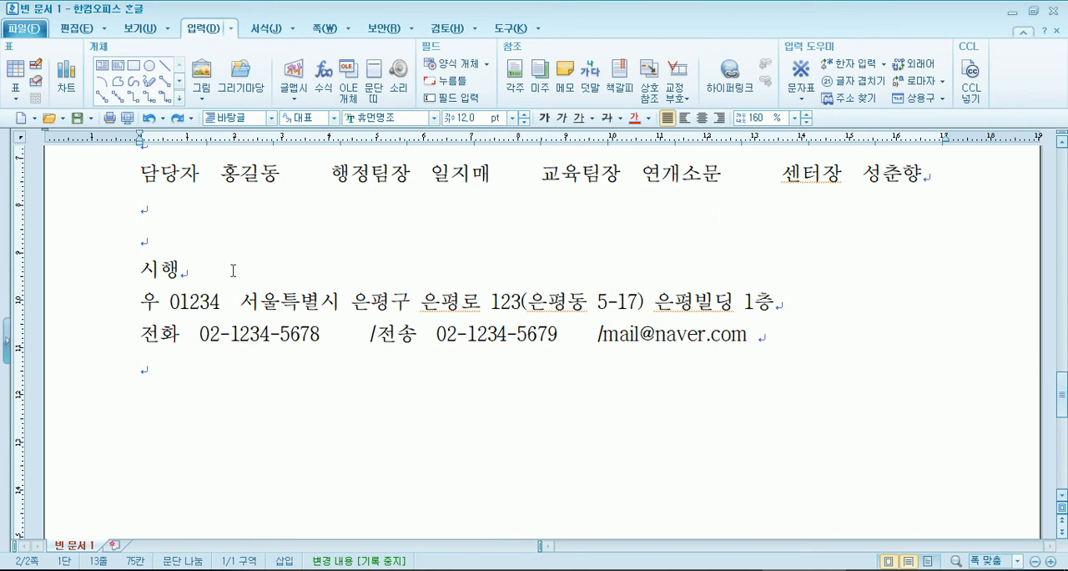
{"action": "left_click", "coordinate": [150, 210]}
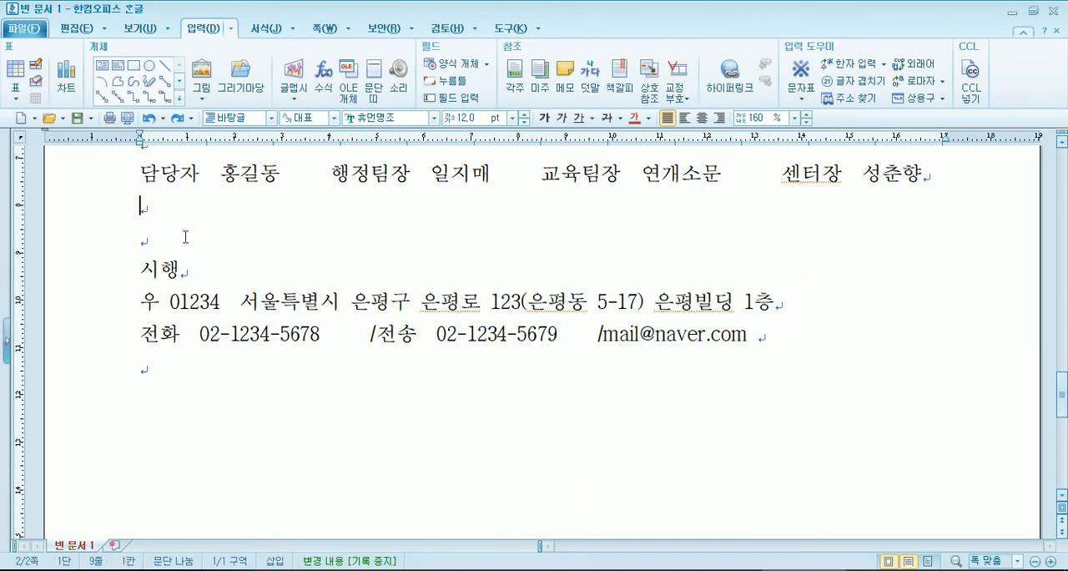
{"action": "scroll", "coordinate": [186, 238], "scroll_direction": "up", "scroll_amount": 1}
{"action": "left_click", "coordinate": [166, 219]}
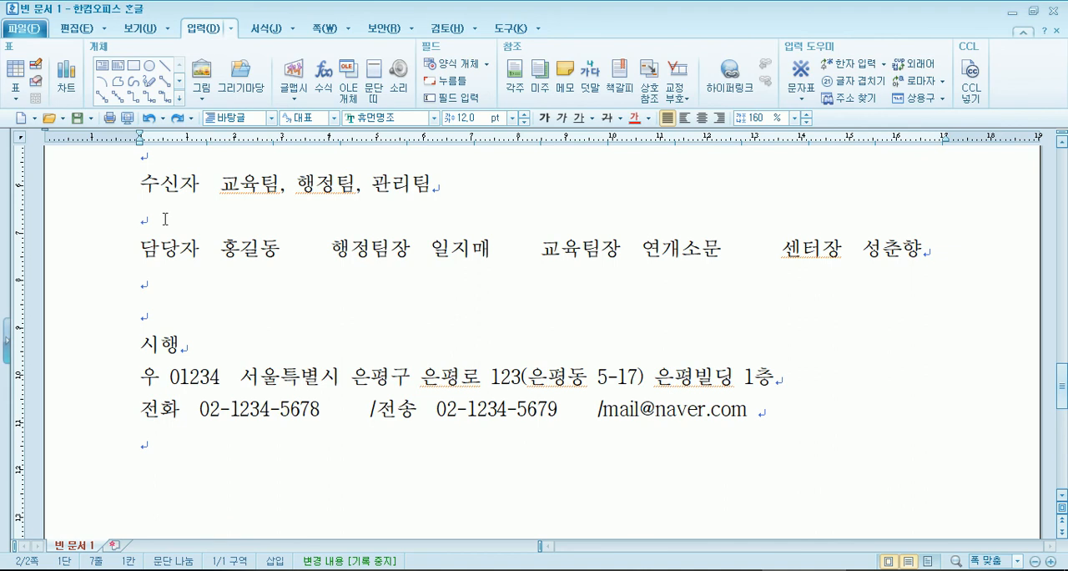
{"action": "left_click", "coordinate": [578, 411]}
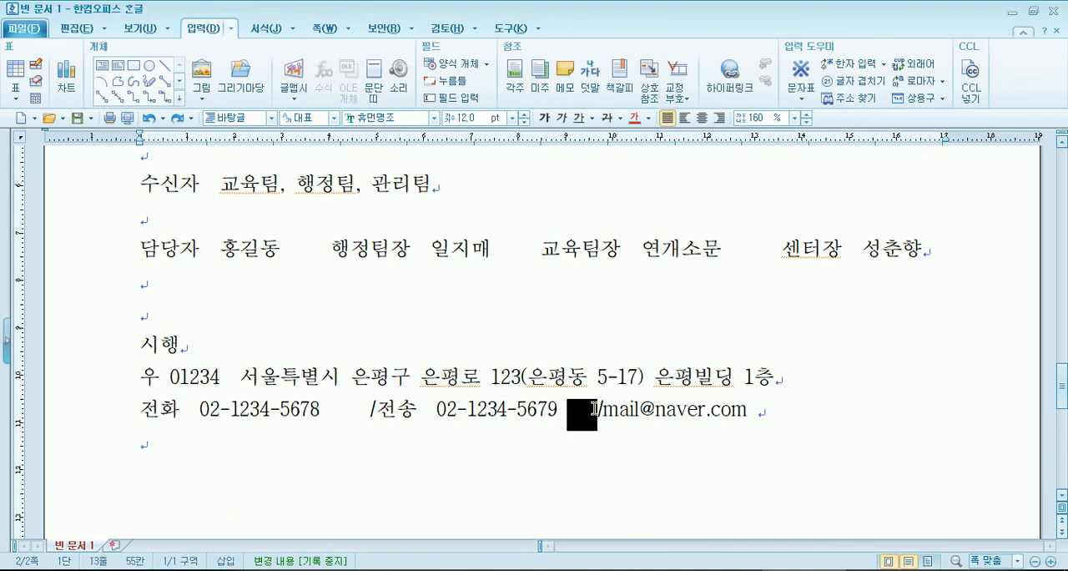
{"action": "key", "text": "Delete"}
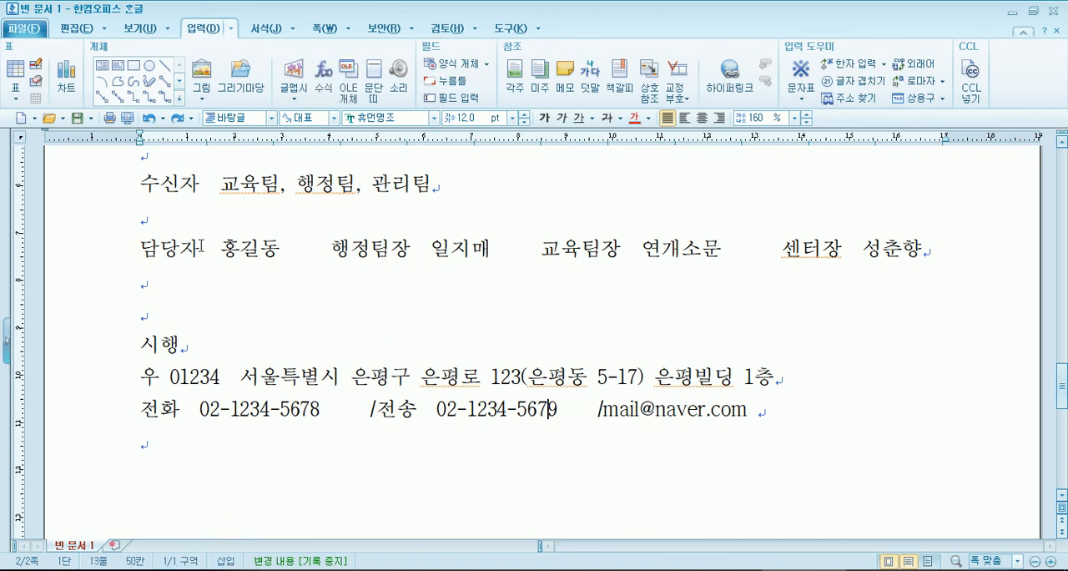
{"action": "left_click", "coordinate": [156, 377]}
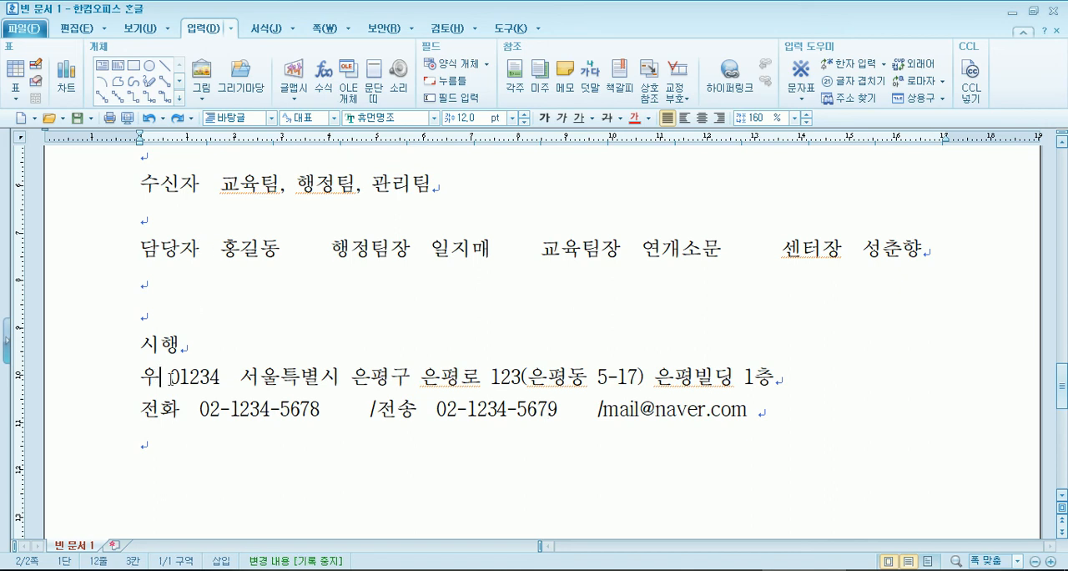
{"action": "left_click_drag", "start_coordinate": [178, 378], "coordinate": [231, 377]}
{"action": "left_click_drag", "start_coordinate": [321, 378], "coordinate": [799, 379]}
{"action": "left_click", "coordinate": [800, 379]}
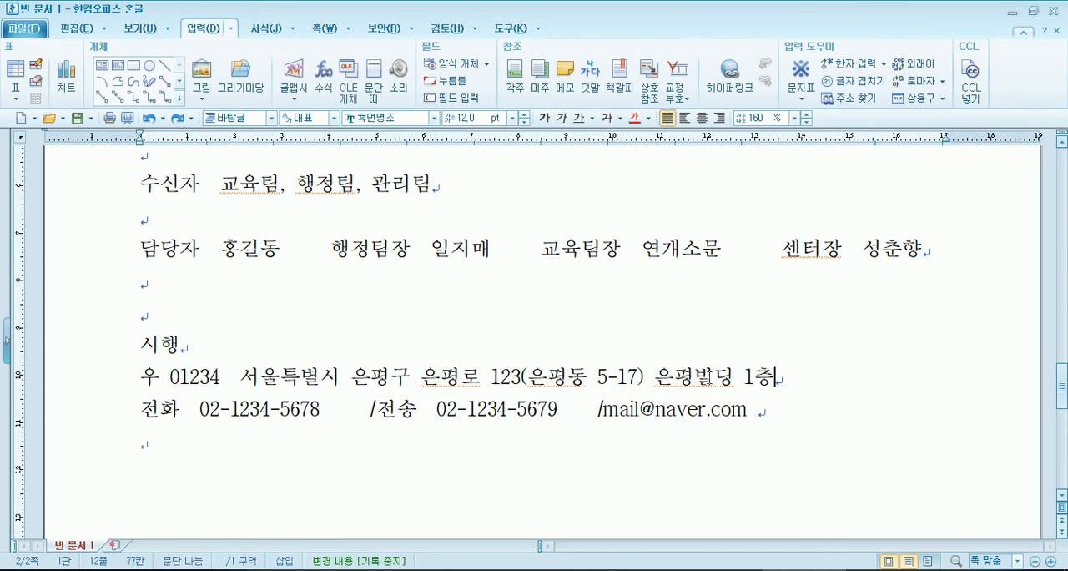
- Add one more space between 우 and the postal code, trying a closing parenthesis after 우 and removing it
{"action": "left_click", "coordinate": [159, 382]}
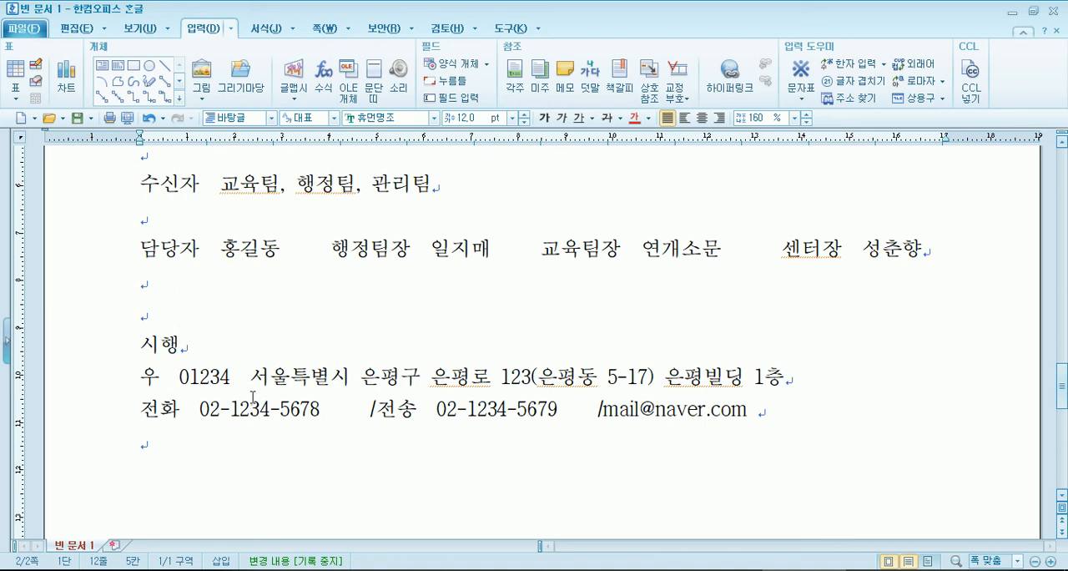
{"action": "key", "text": "Home"}
{"action": "key", "text": "Right"}
{"action": "type", "text": ")"}
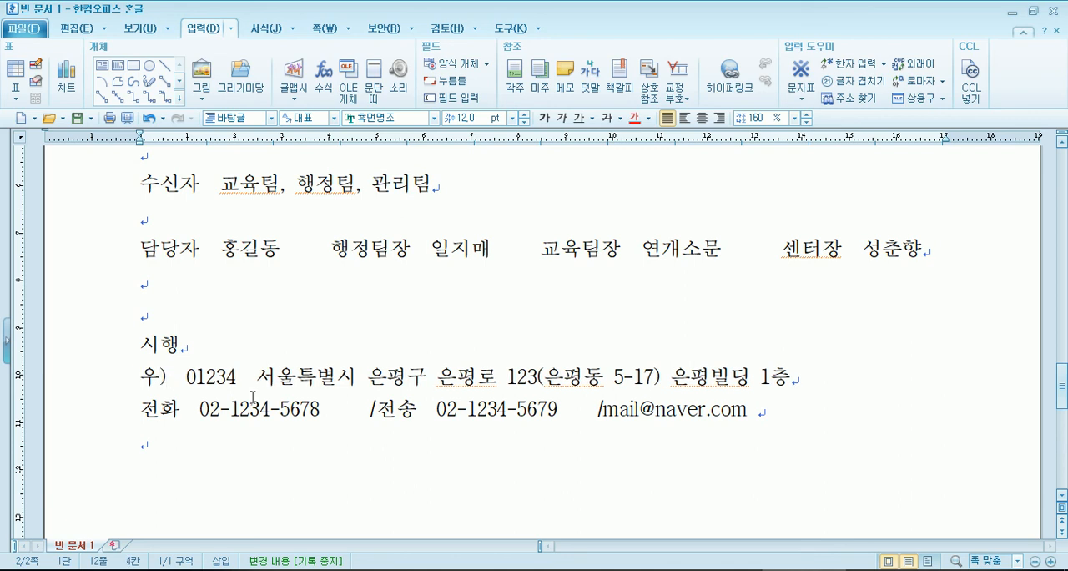
{"action": "key", "text": "BackSpace"}
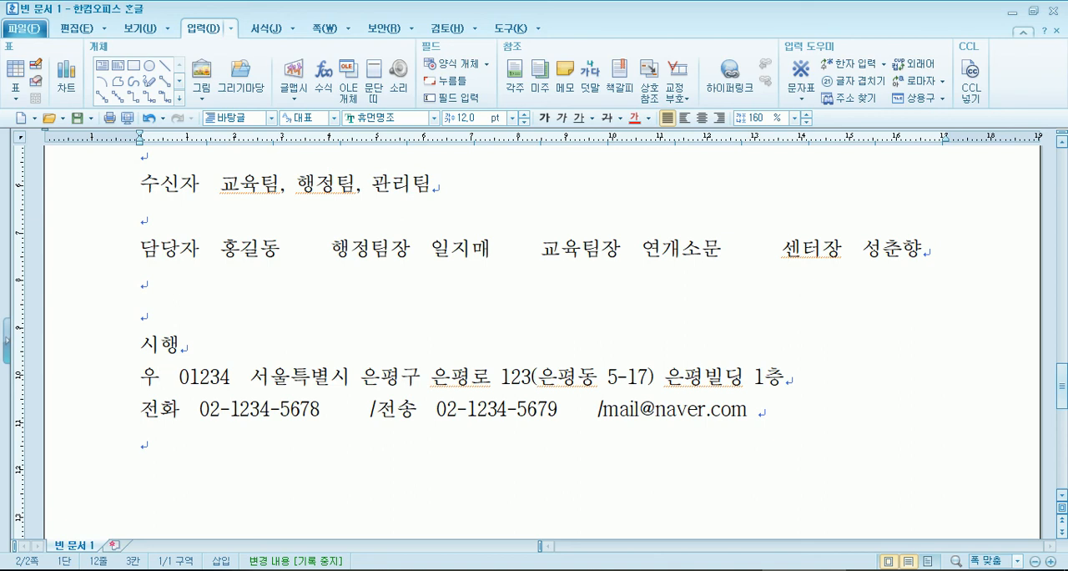
- Examine the underlined road name in the address on the 우 line
{"action": "left_click_drag", "start_coordinate": [431, 377], "coordinate": [490, 378]}
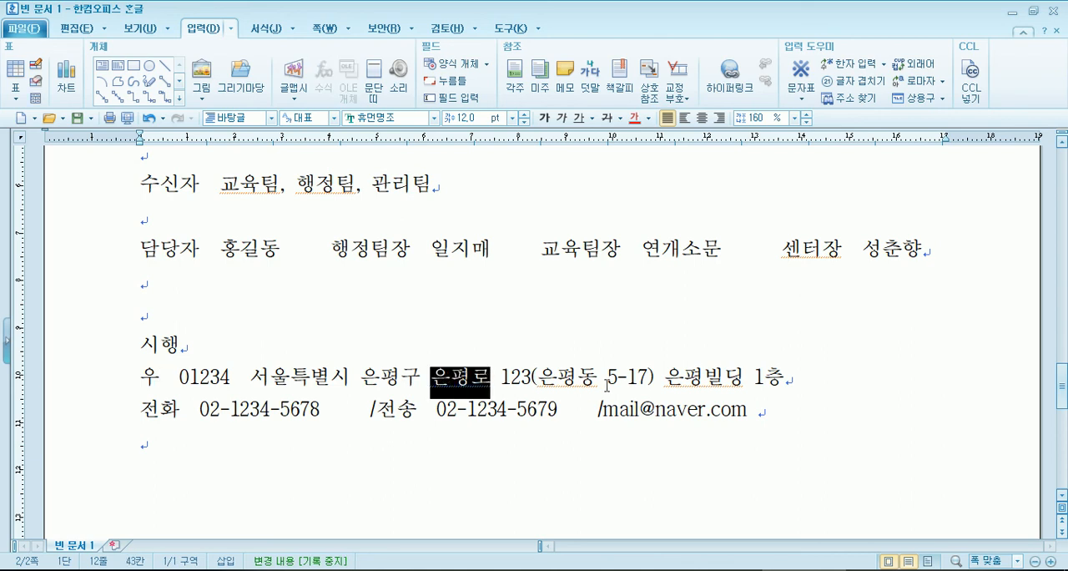
{"action": "left_click", "coordinate": [660, 409]}
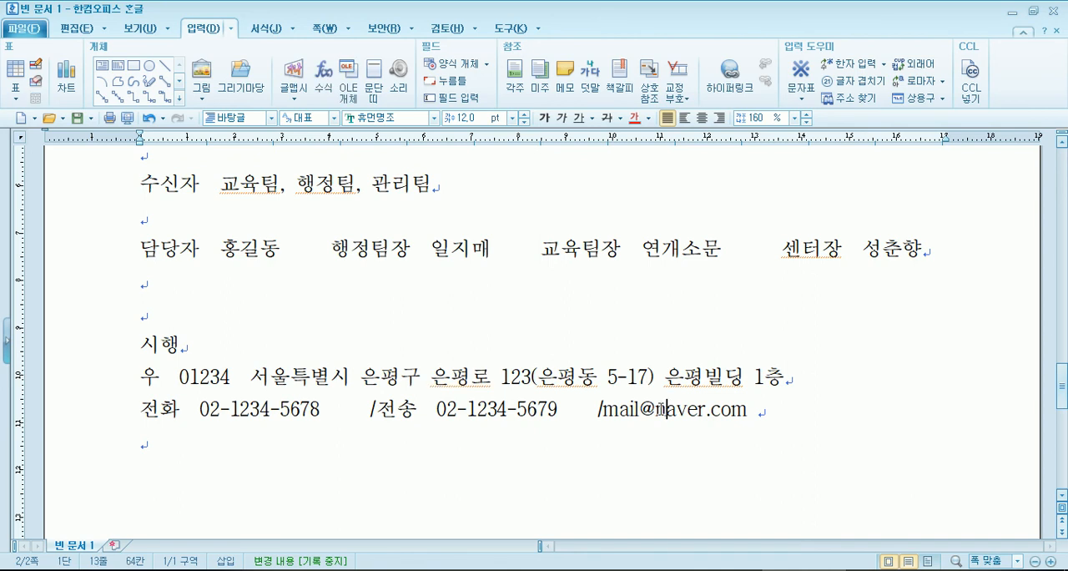
{"action": "left_click_drag", "start_coordinate": [432, 377], "coordinate": [470, 379]}
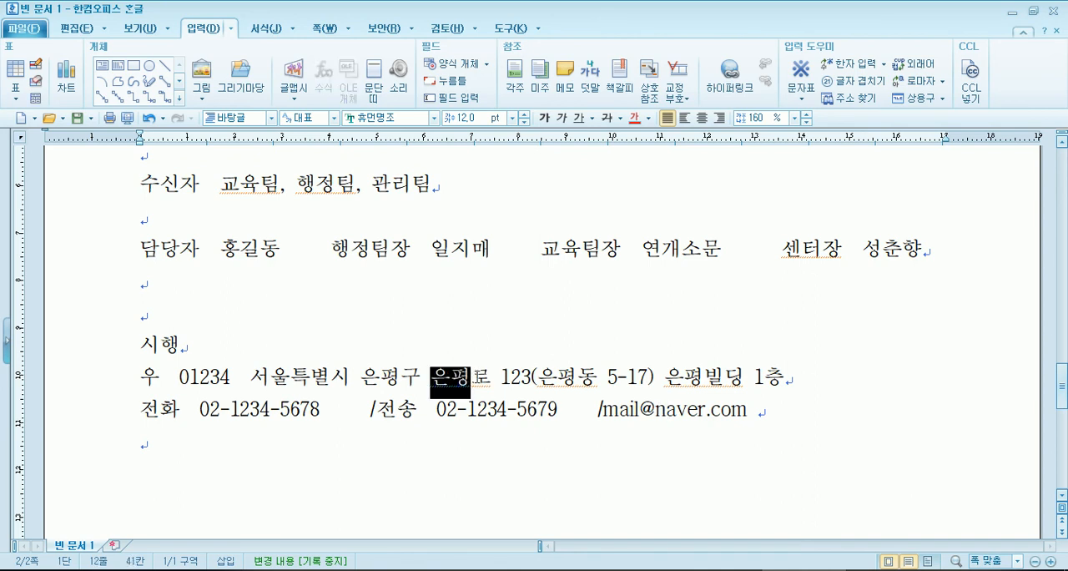
{"action": "left_click", "coordinate": [460, 384]}
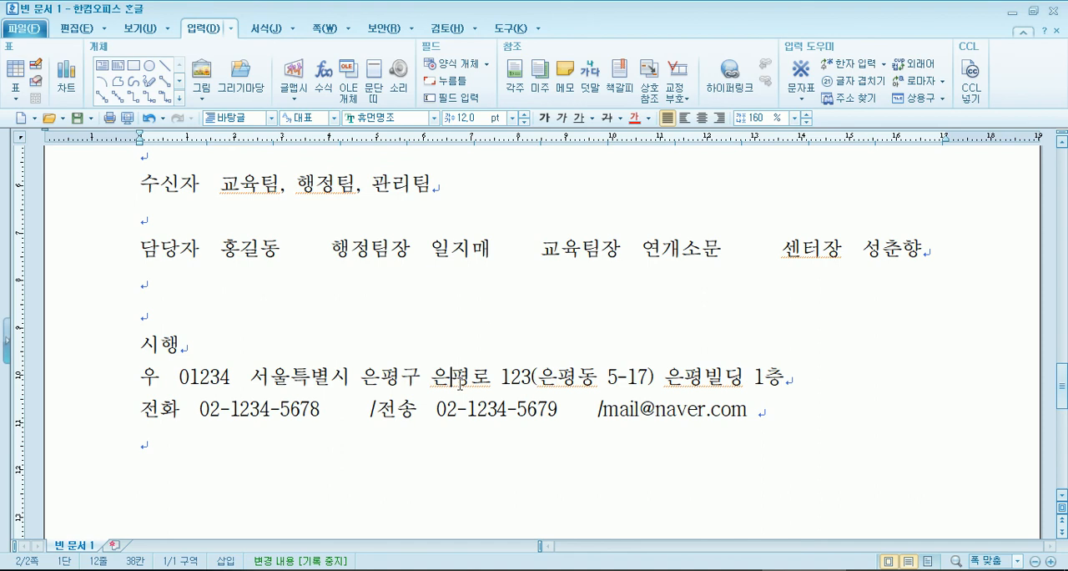
- Try a space between 교육 and 팀 in the 수신자 line, and take it out again
{"action": "left_click", "coordinate": [269, 190]}
{"action": "scroll", "coordinate": [268, 207], "scroll_direction": "up", "scroll_amount": 1}
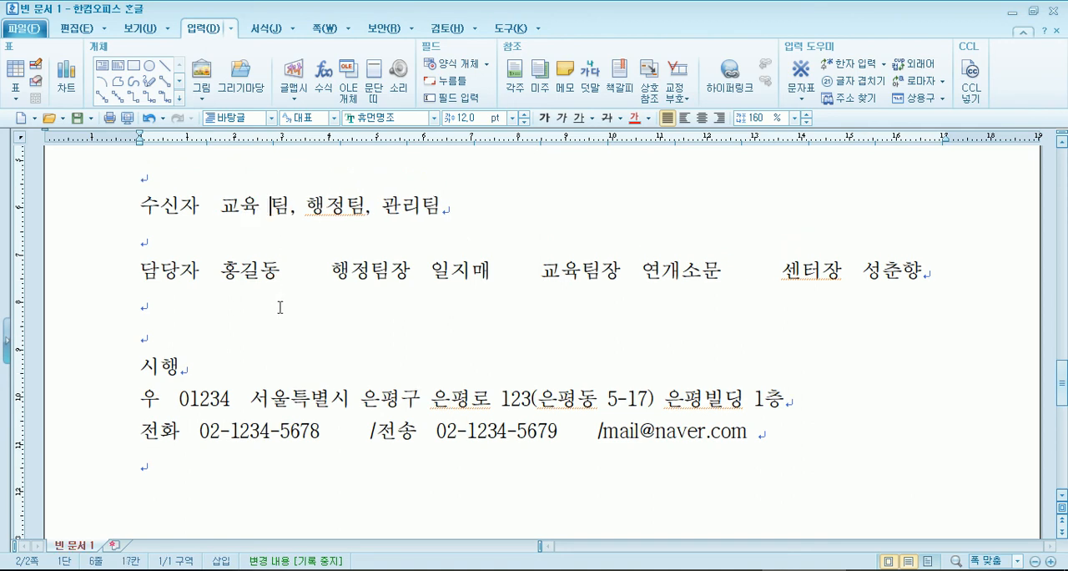
{"action": "key", "text": "BackSpace"}
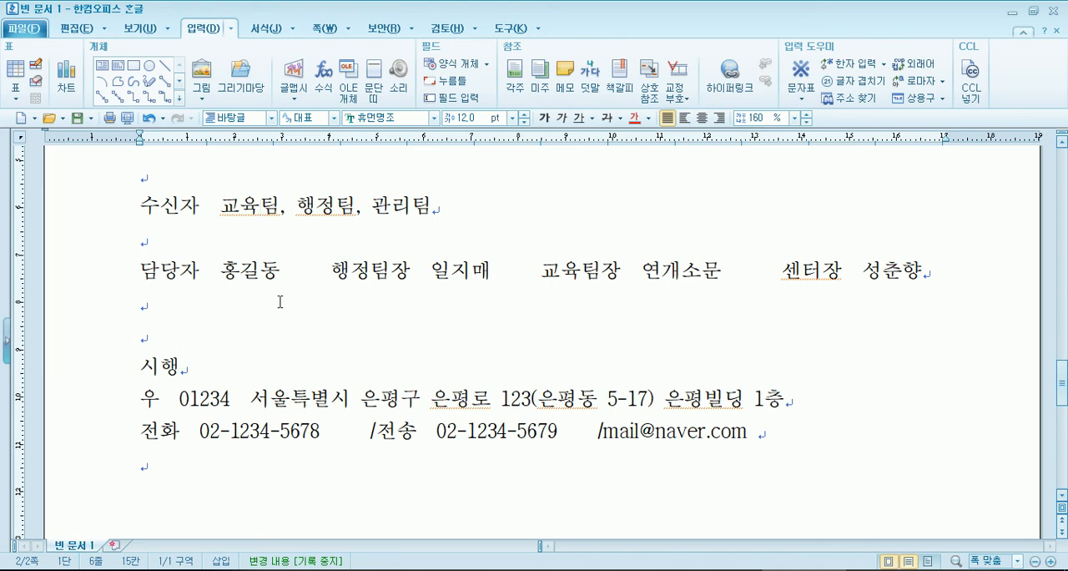
- Check the spacing of the underlined 시작 점을 in item 2, and open the print preview of the document
{"action": "scroll", "coordinate": [365, 374], "scroll_direction": "up", "scroll_amount": 15}
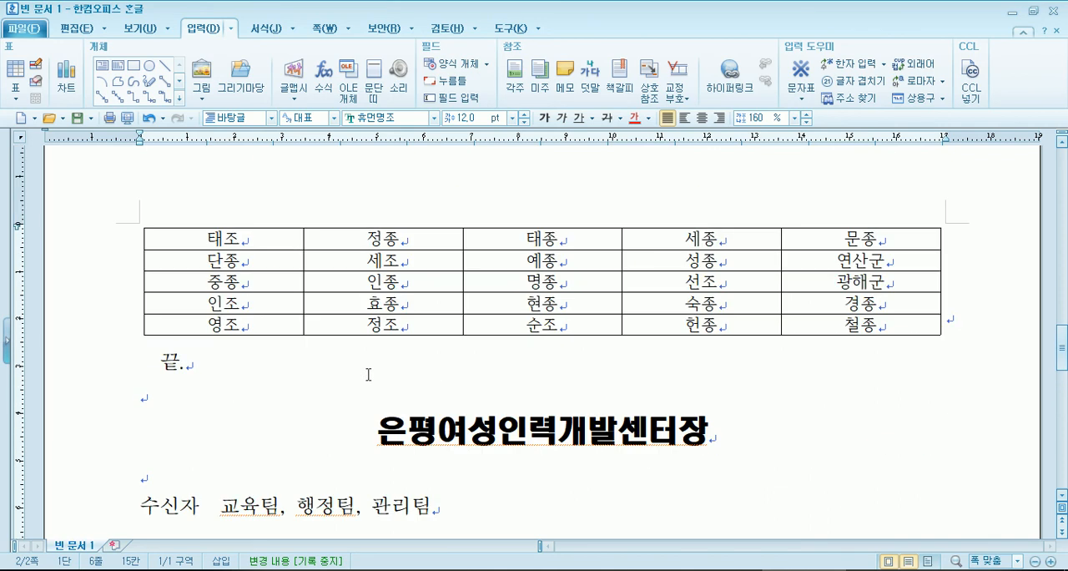
{"action": "scroll", "coordinate": [365, 373], "scroll_direction": "up", "scroll_amount": 10}
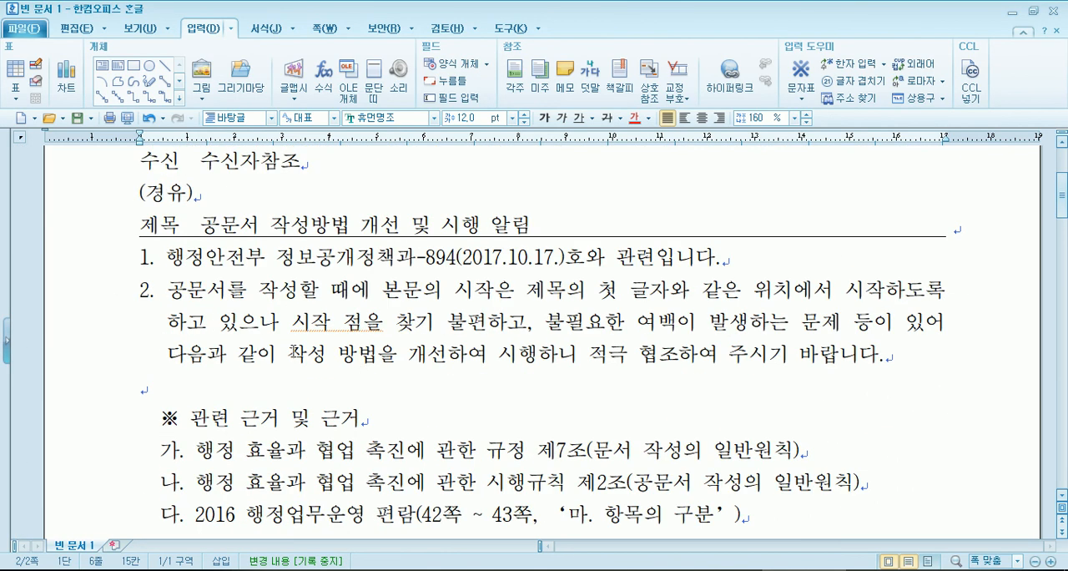
{"action": "left_click", "coordinate": [341, 322]}
{"action": "key", "text": "BackSpace"}
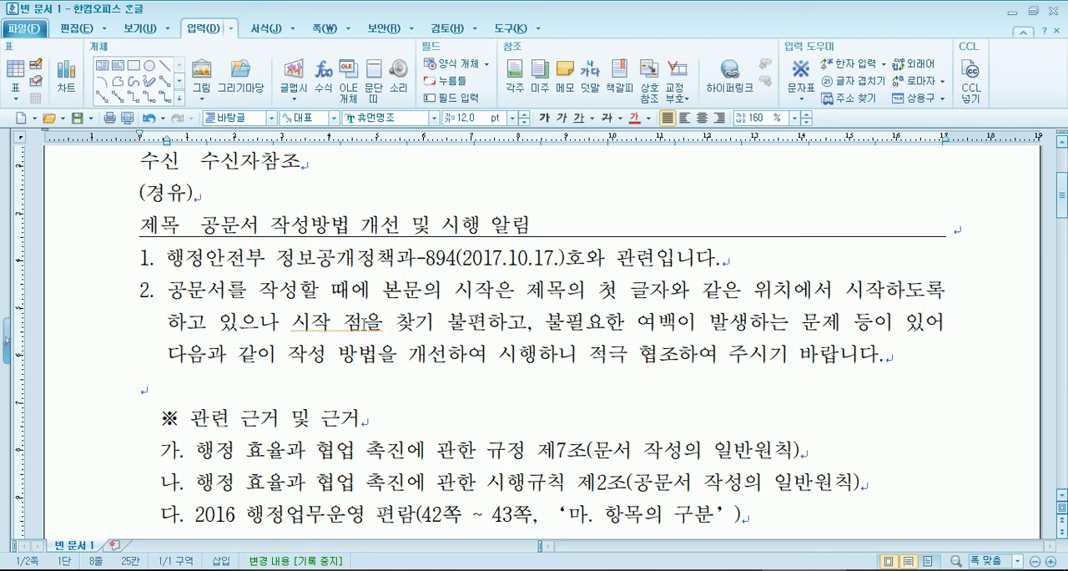
{"action": "left_click", "coordinate": [127, 118]}
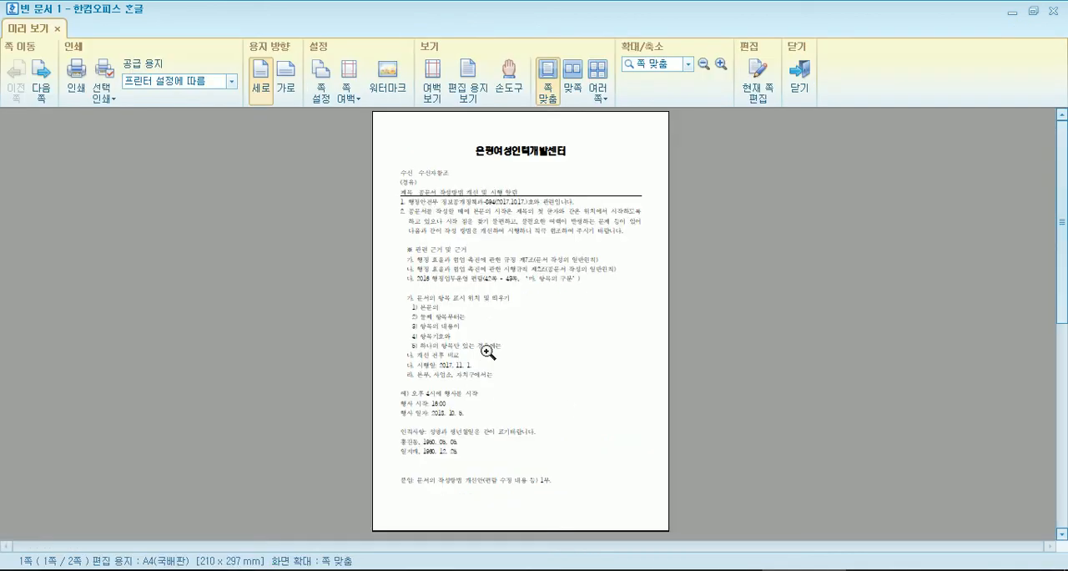
- Examine the first page at 100 % and the second page in the print preview, and close the preview
{"action": "left_click", "coordinate": [467, 304]}
{"action": "scroll", "coordinate": [496, 305], "scroll_direction": "up", "scroll_amount": 3}
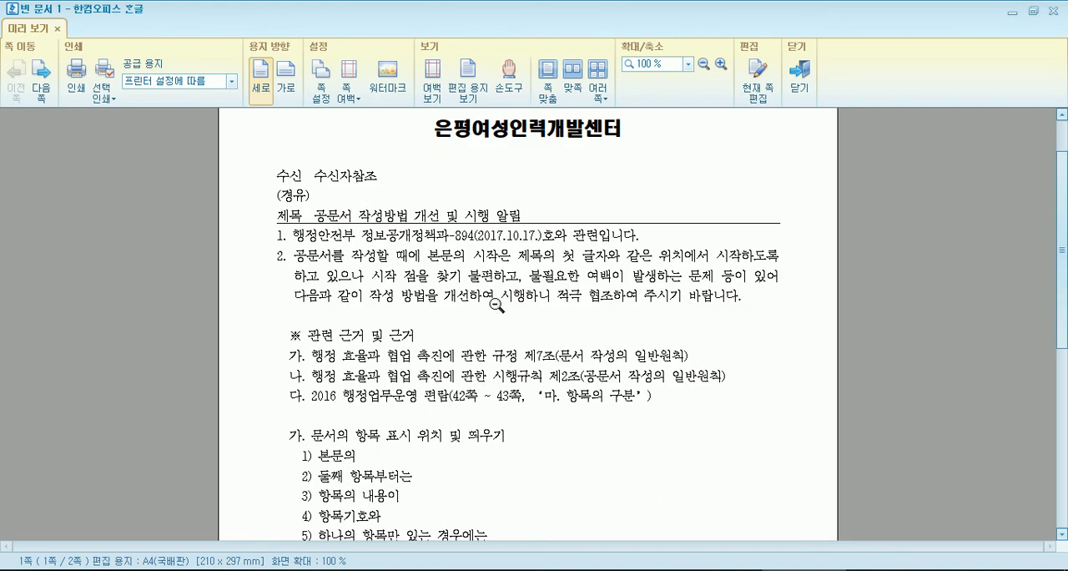
{"action": "scroll", "coordinate": [496, 306], "scroll_direction": "down", "scroll_amount": 2}
{"action": "left_click", "coordinate": [497, 306]}
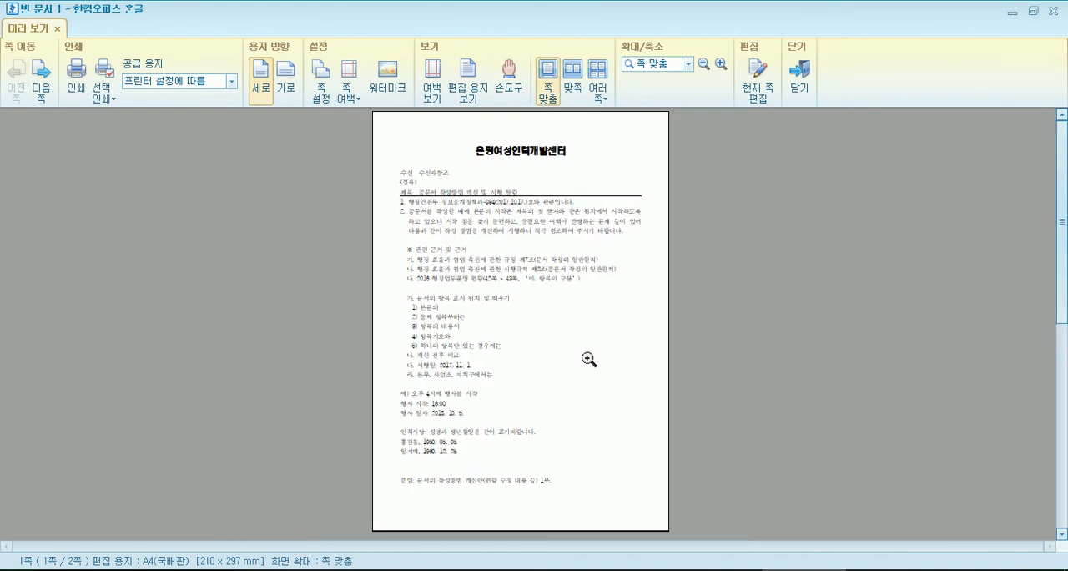
{"action": "scroll", "coordinate": [588, 357], "scroll_direction": "down", "scroll_amount": 2}
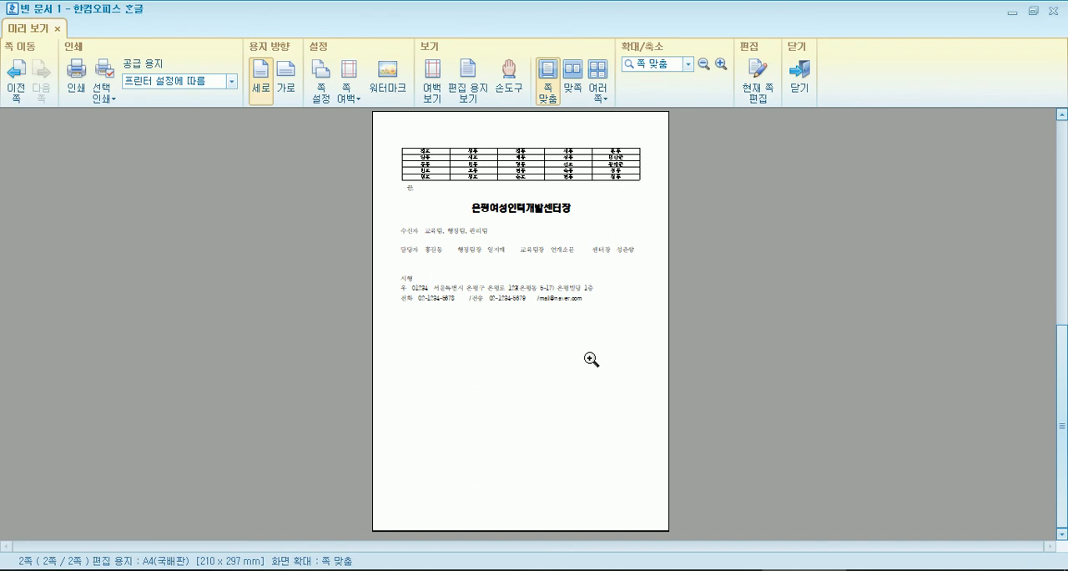
{"action": "key", "text": "Escape"}
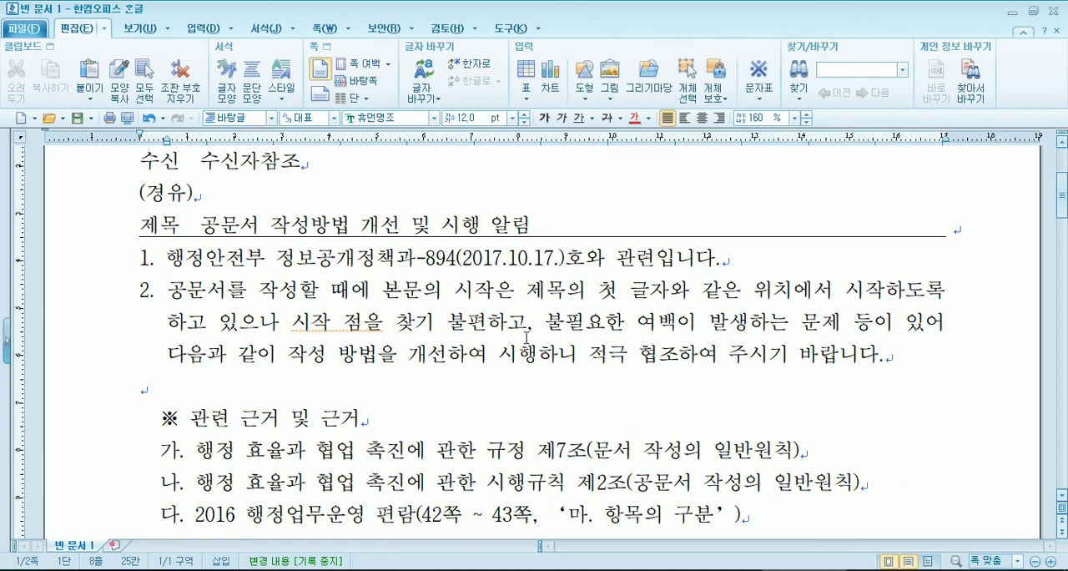
- Review the document from the organisation heading and the 제목 line down to the closing contact lines
{"action": "scroll", "coordinate": [415, 336], "scroll_direction": "up", "scroll_amount": 3}
{"action": "left_click", "coordinate": [318, 252]}
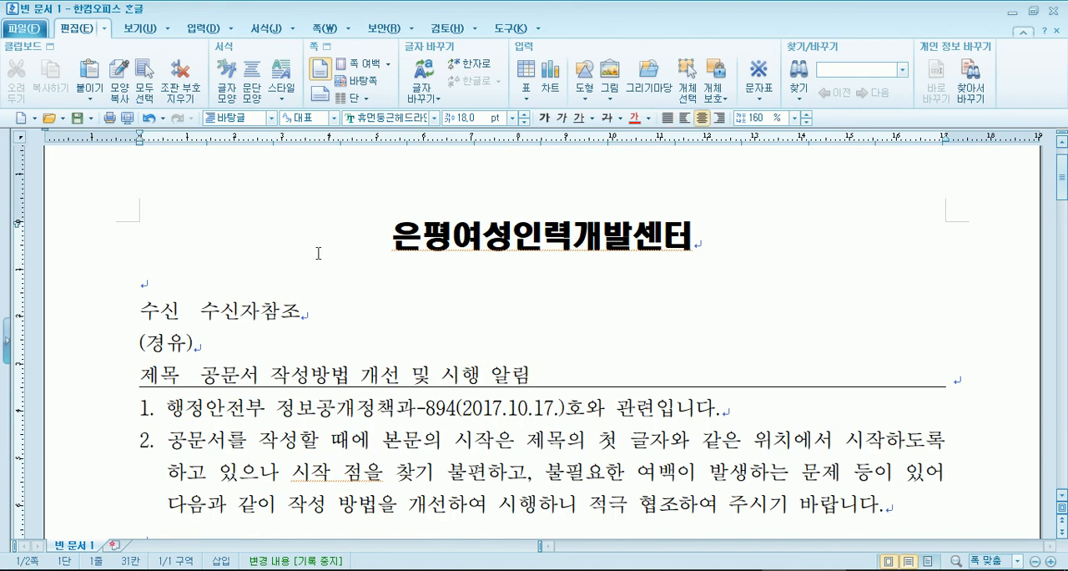
{"action": "left_click_drag", "start_coordinate": [318, 253], "coordinate": [656, 255]}
{"action": "left_click_drag", "start_coordinate": [142, 376], "coordinate": [241, 379]}
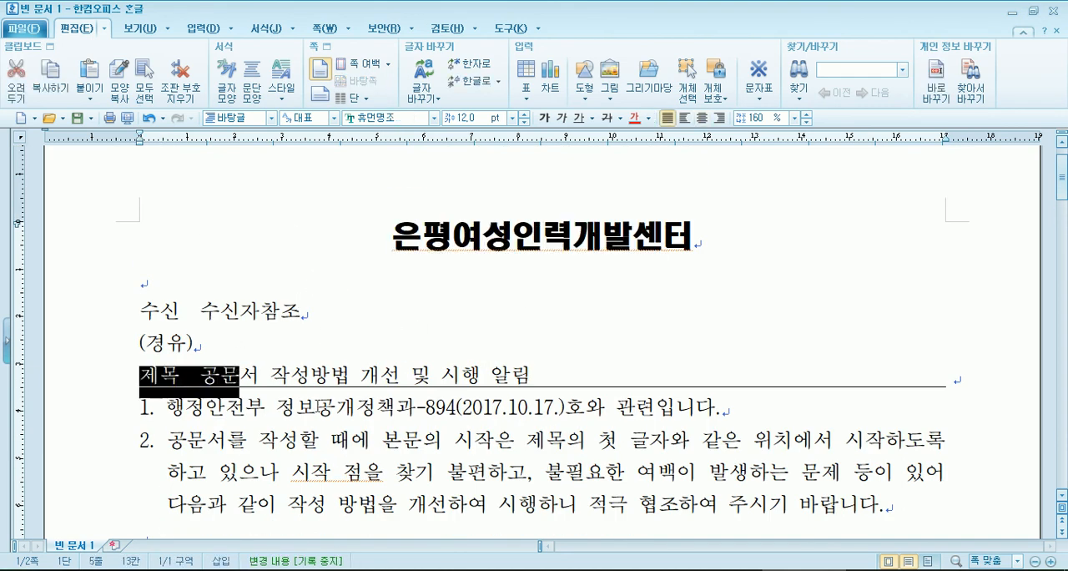
{"action": "scroll", "coordinate": [349, 406], "scroll_direction": "down", "scroll_amount": 15}
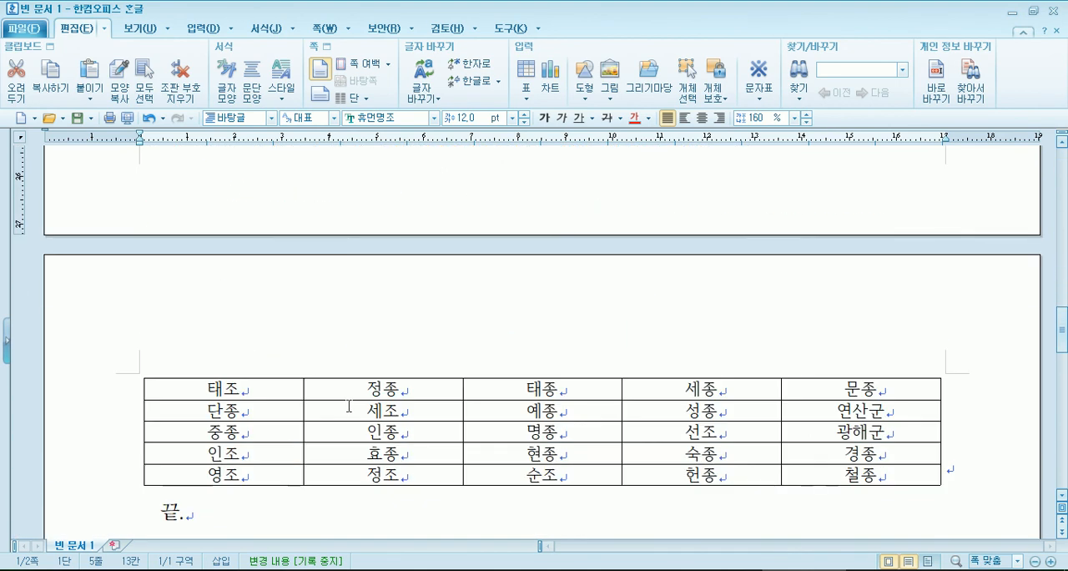
{"action": "scroll", "coordinate": [349, 405], "scroll_direction": "up", "scroll_amount": 3}
{"action": "scroll", "coordinate": [349, 401], "scroll_direction": "down", "scroll_amount": 9}
{"action": "scroll", "coordinate": [349, 397], "scroll_direction": "down", "scroll_amount": 3}
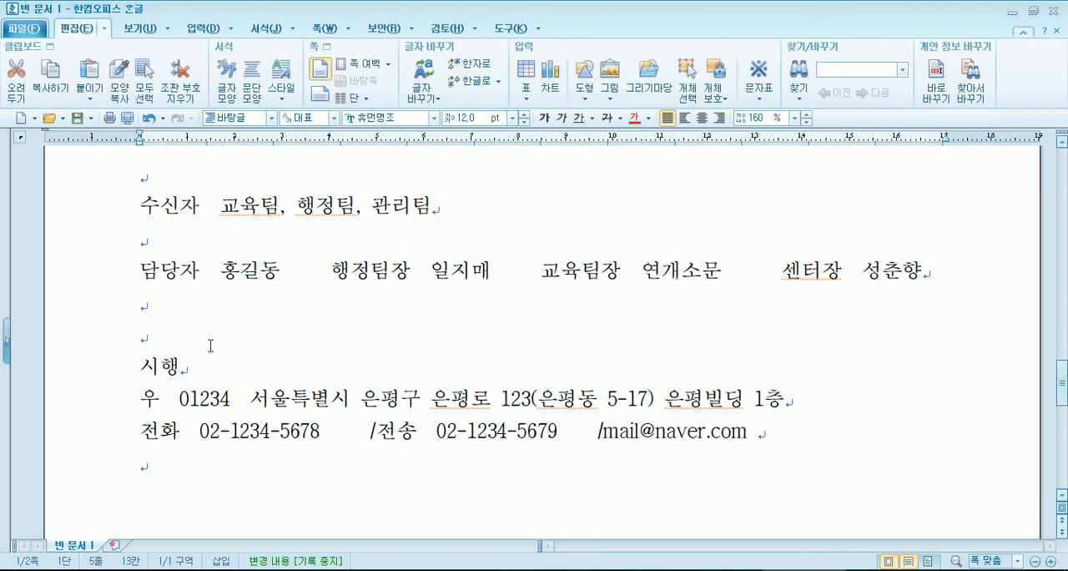
- Try a horizontal straight line about 169 mm long just below the 수신자 line, and undo it
{"action": "left_click", "coordinate": [157, 243]}
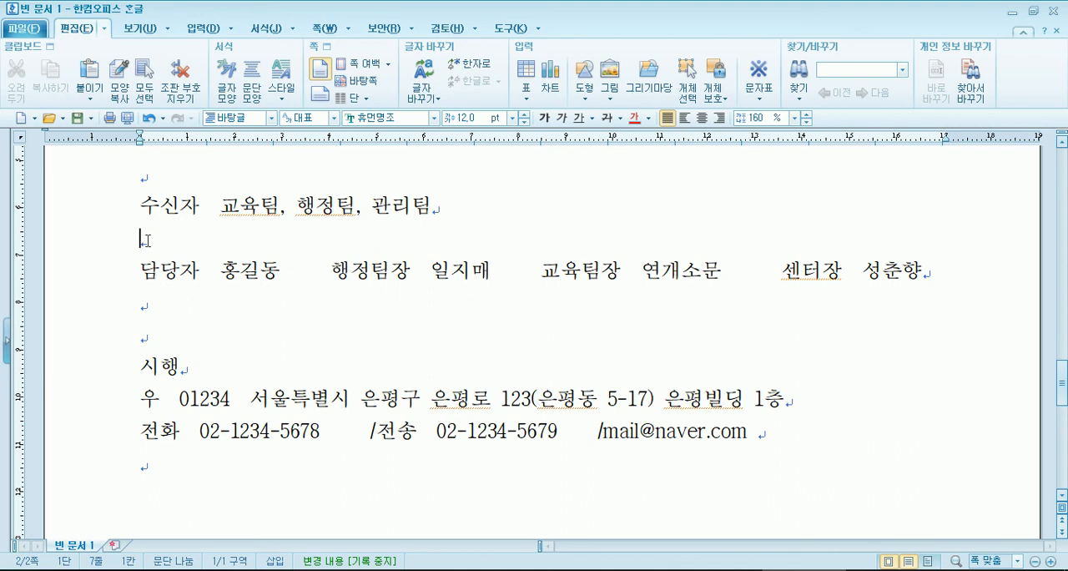
{"action": "left_click", "coordinate": [194, 28]}
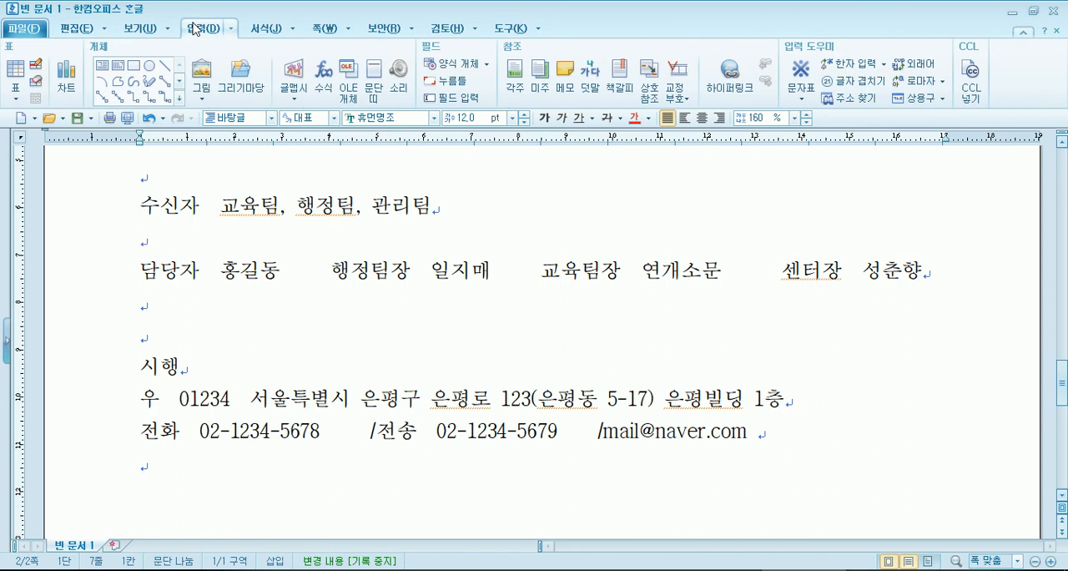
{"action": "left_click", "coordinate": [167, 66]}
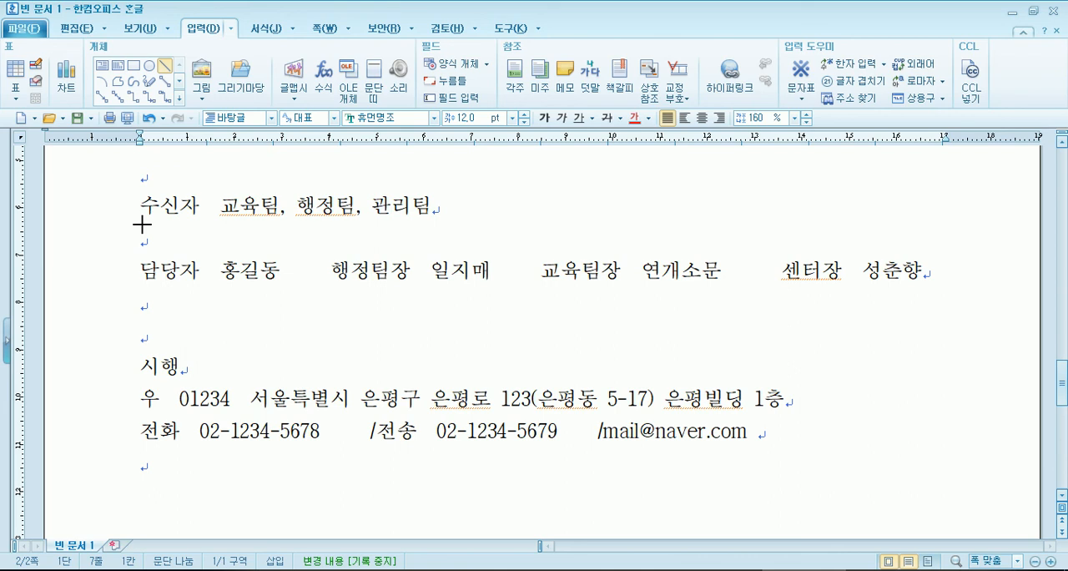
{"action": "left_click_drag", "start_coordinate": [142, 224], "coordinate": [945, 223]}
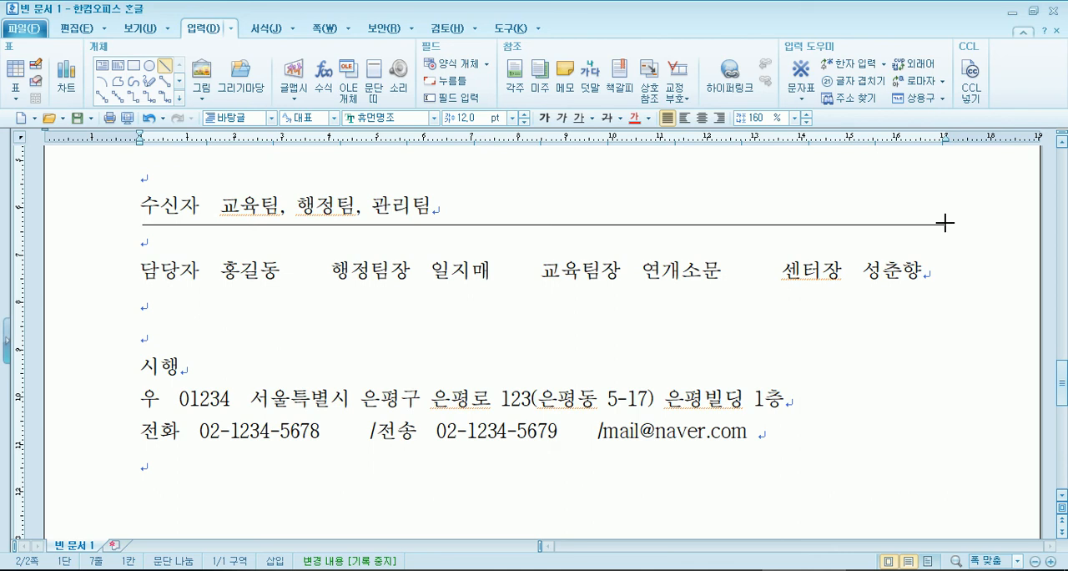
{"action": "left_click_drag", "start_coordinate": [945, 223], "coordinate": [946, 223]}
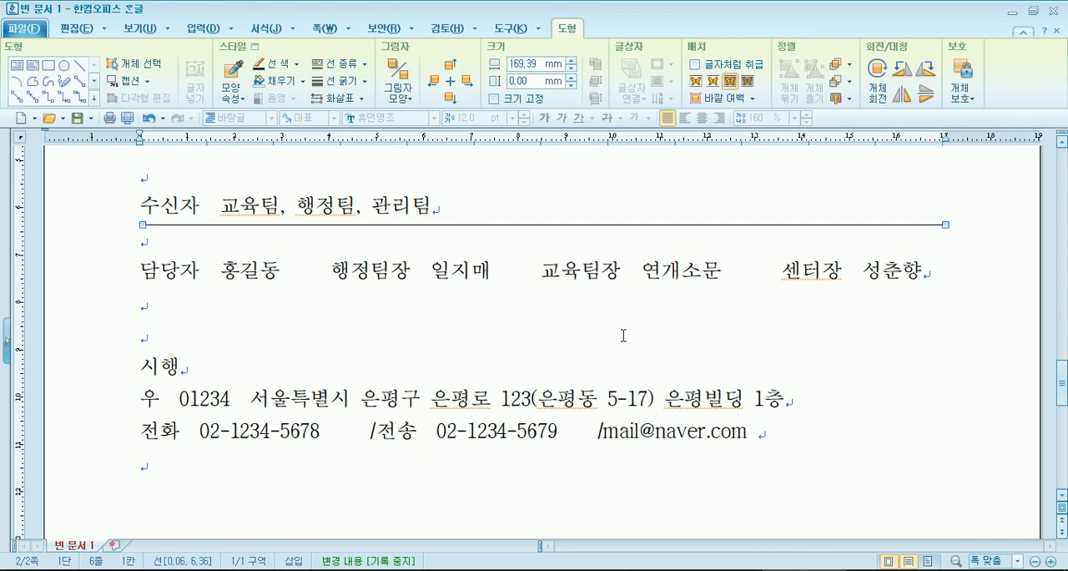
{"action": "key", "text": "Escape"}
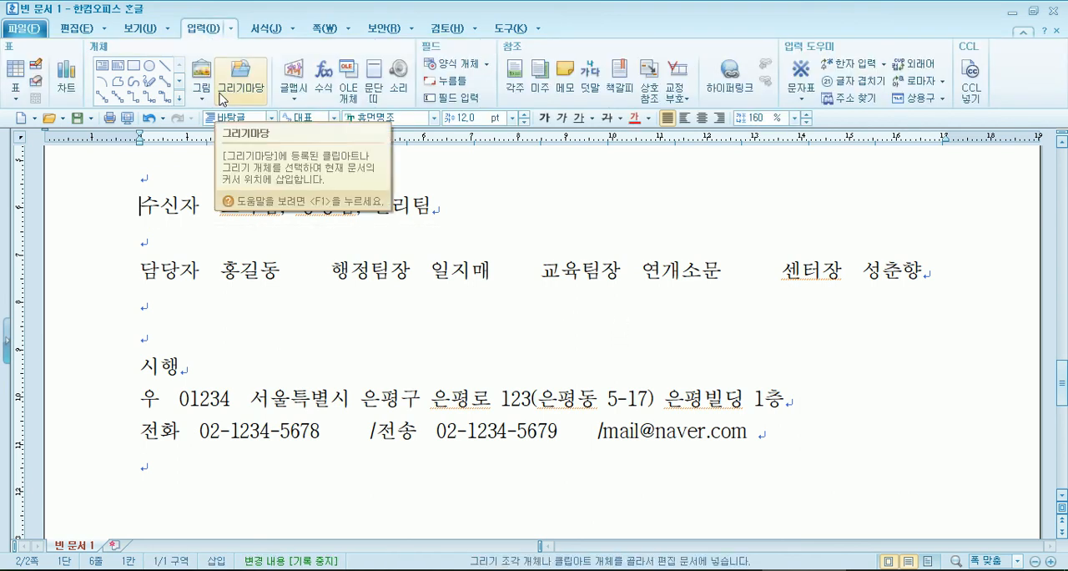
- Draw a horizontal straight line about 167 mm long between the 수신자 line and the approval line, with the solid line type
{"action": "left_click", "coordinate": [166, 68]}
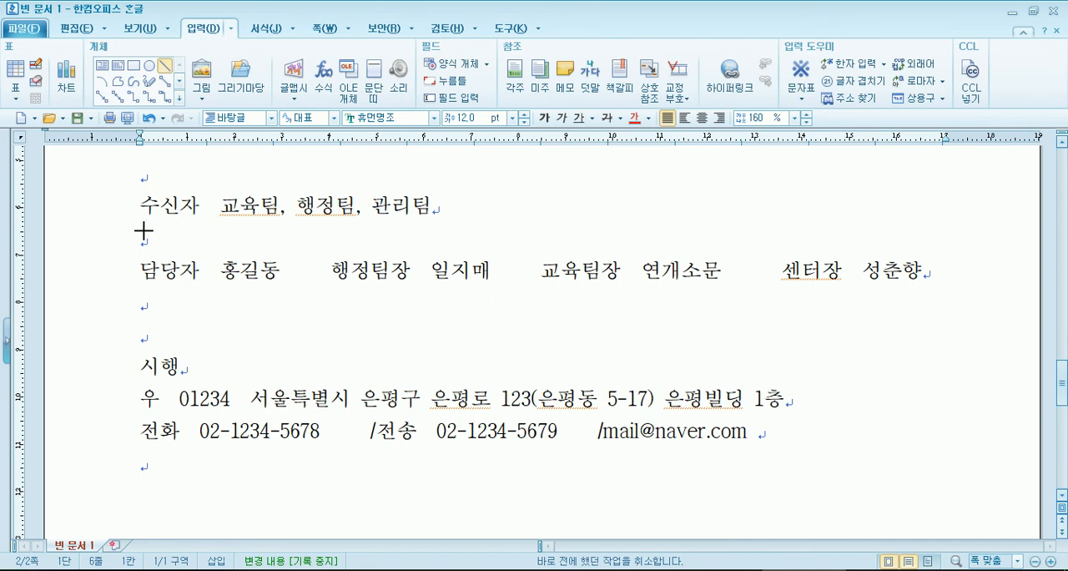
{"action": "mouse_move", "coordinate": [144, 231]}
{"action": "left_mouse_down"}
{"action": "mouse_move", "coordinate": [699, 239]}
{"action": "mouse_move", "coordinate": [937, 223]}
{"action": "left_mouse_up"}
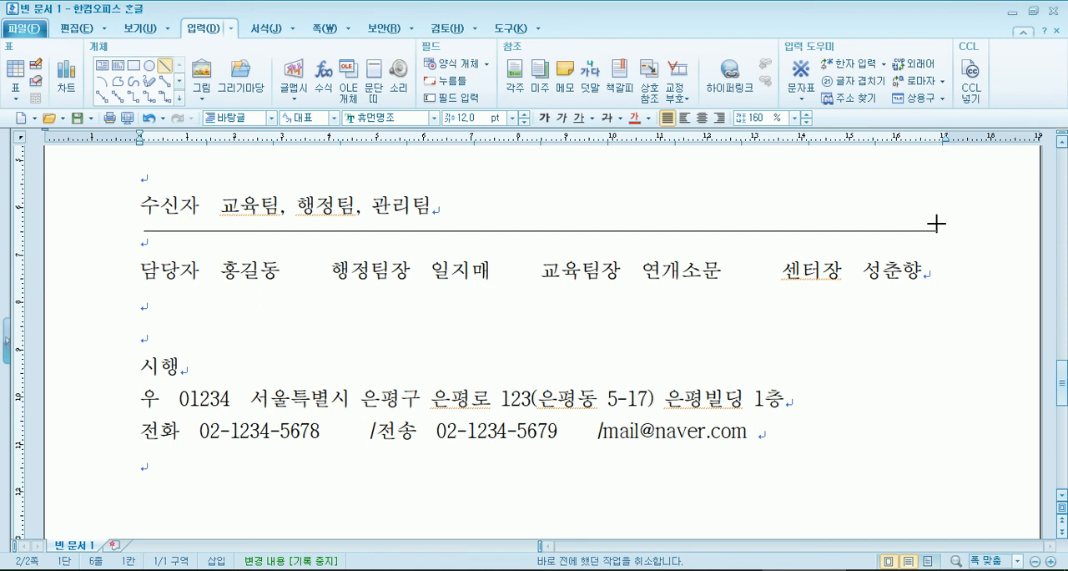
{"action": "left_click_drag", "start_coordinate": [936, 224], "coordinate": [937, 223]}
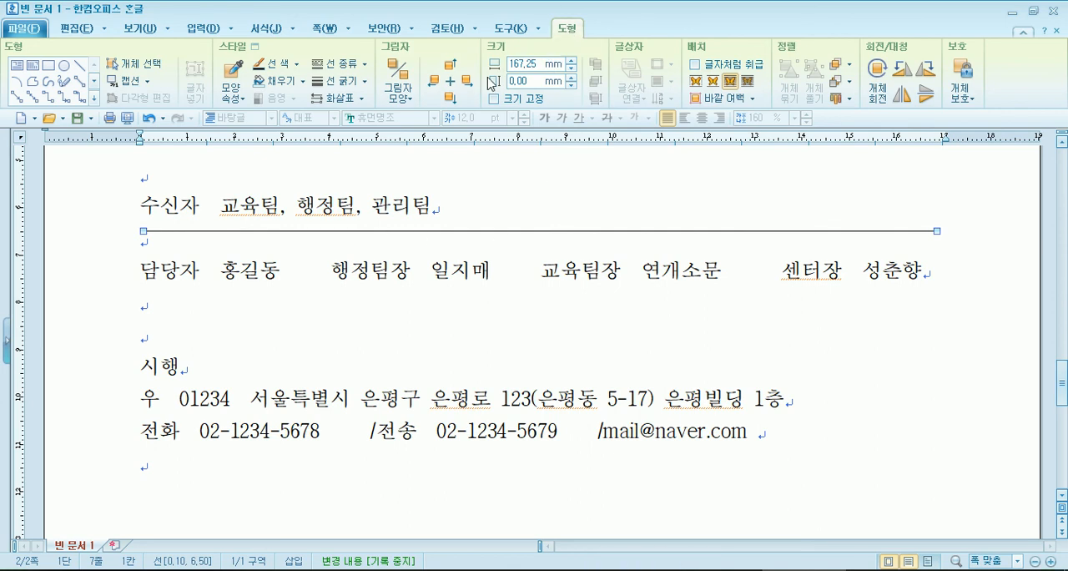
{"action": "left_click", "coordinate": [350, 64]}
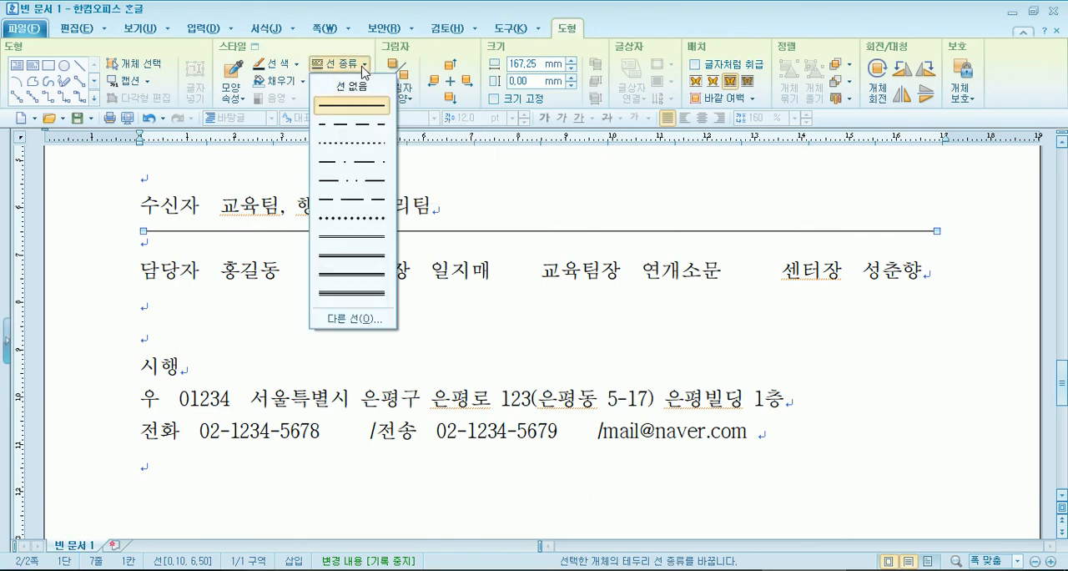
{"action": "left_click", "coordinate": [358, 109]}
- Set the thickness of the line below 수신자 to 2 mm and its colour to grey
{"action": "left_click", "coordinate": [359, 84]}
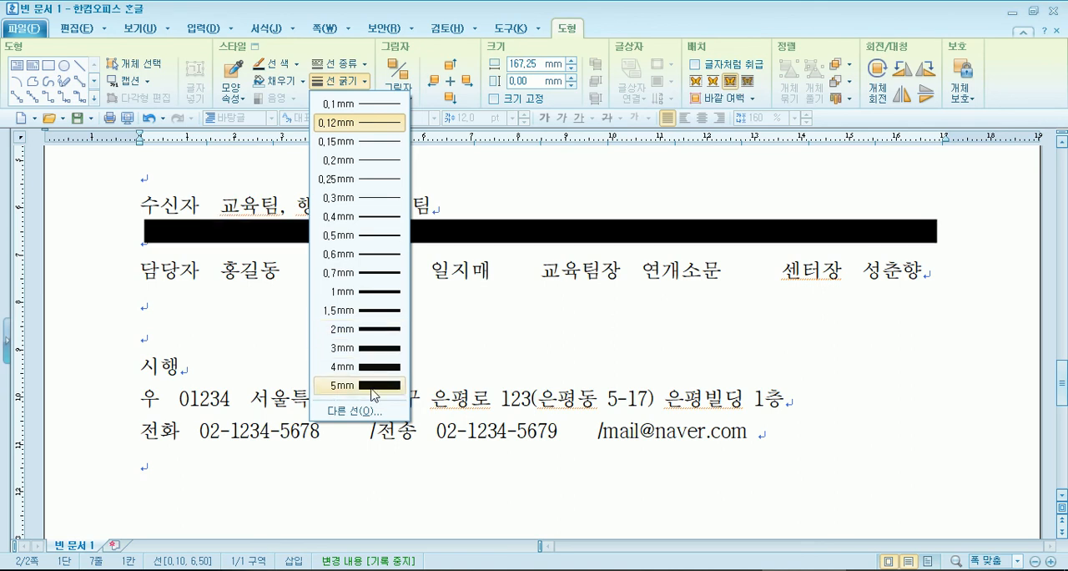
{"action": "left_click", "coordinate": [375, 330]}
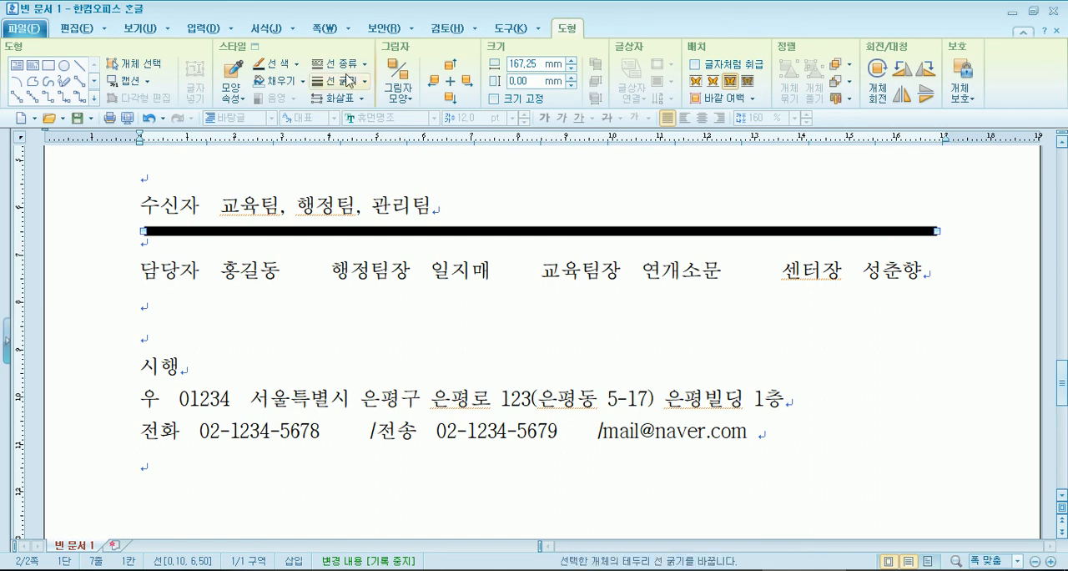
{"action": "left_click", "coordinate": [297, 64]}
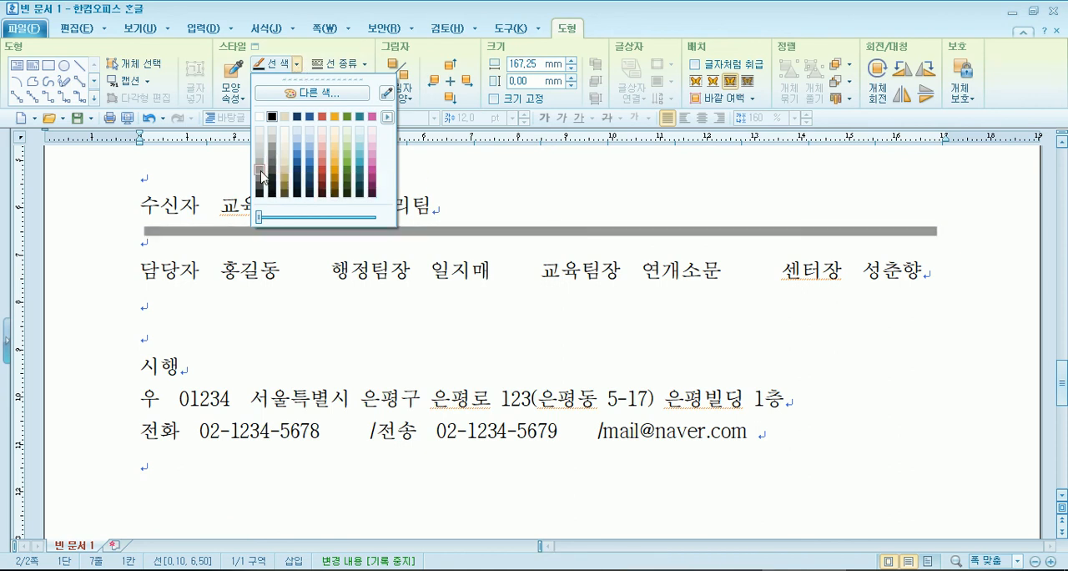
{"action": "left_click", "coordinate": [260, 166]}
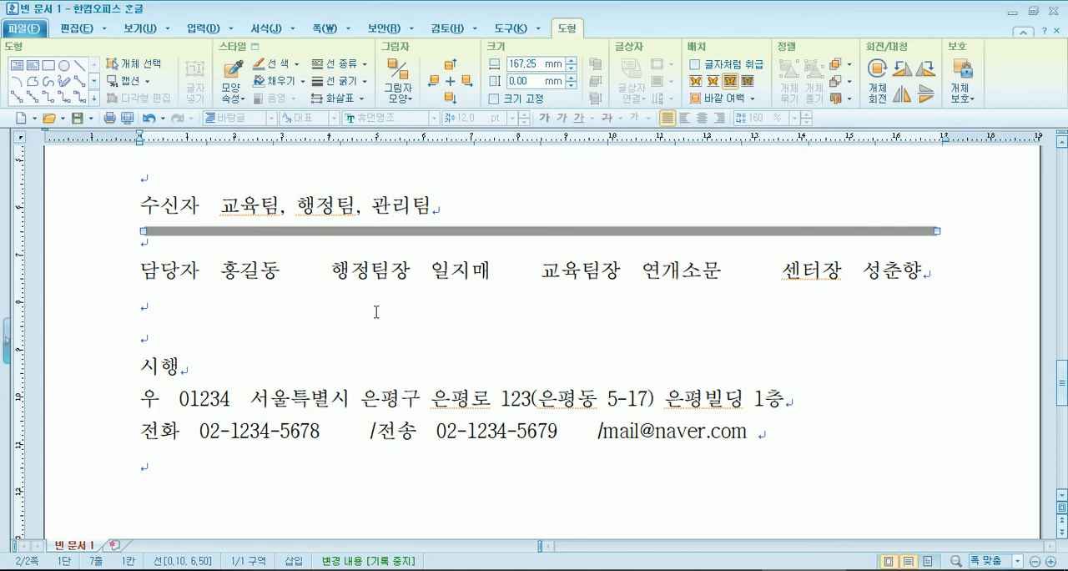
{"action": "left_click", "coordinate": [377, 311]}
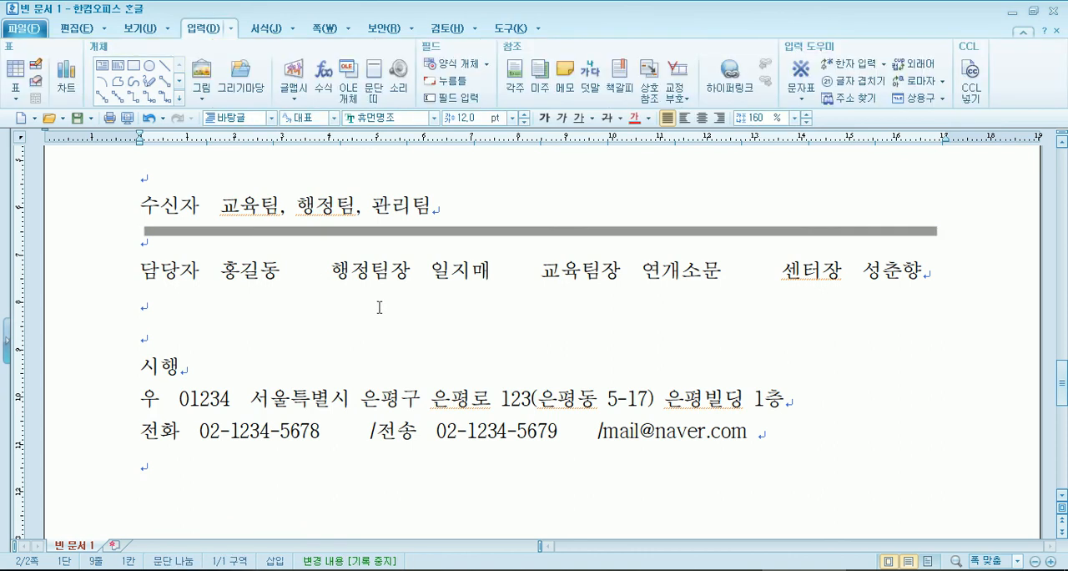
{"action": "left_click", "coordinate": [364, 231]}
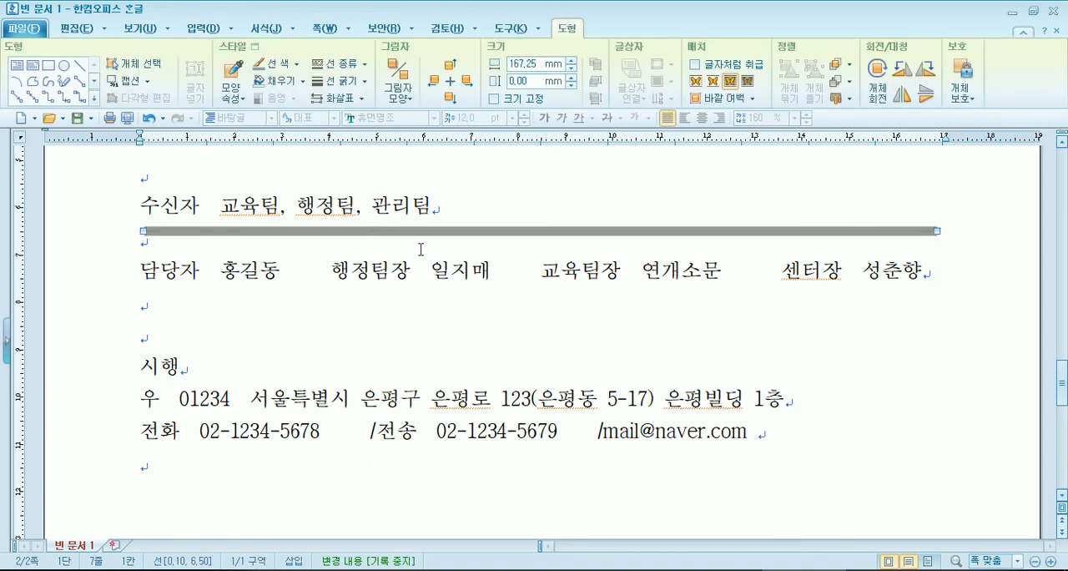
{"action": "left_click", "coordinate": [441, 302]}
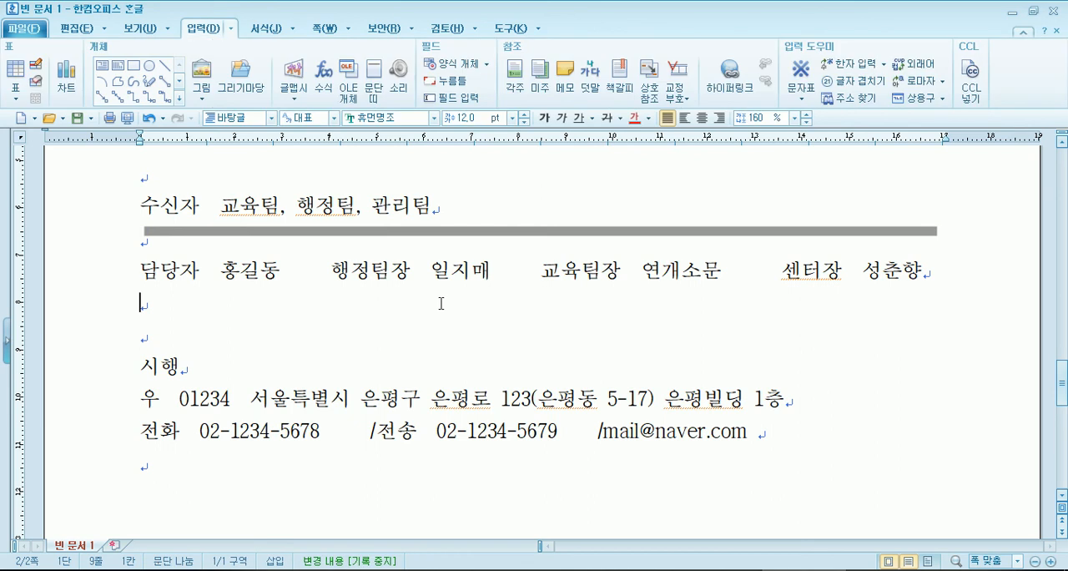
{"action": "left_click", "coordinate": [429, 231]}
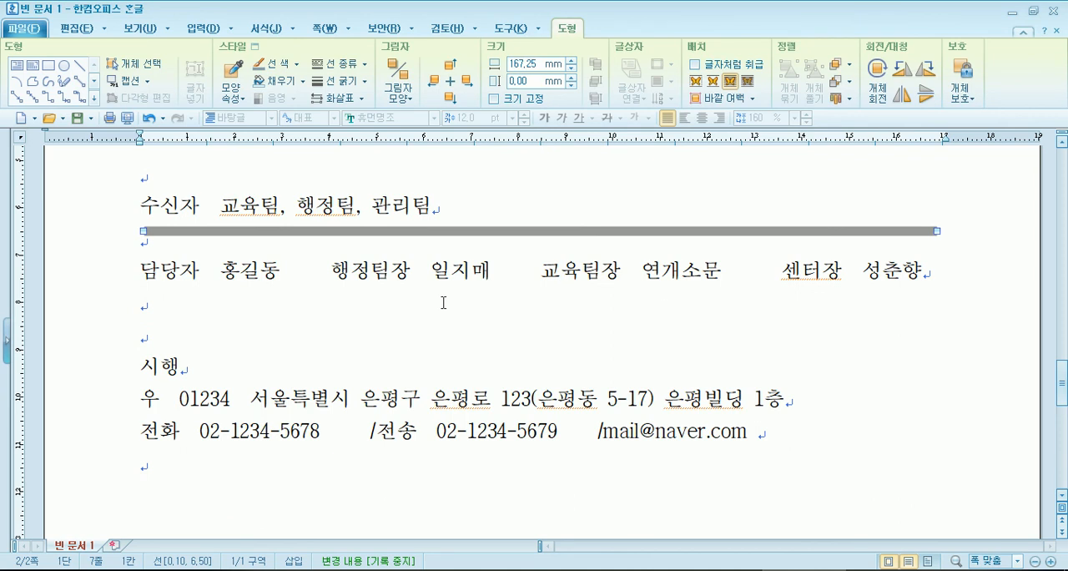
- Try a second horizontal straight line about 167 mm long below the approval line, and delete it
{"action": "left_click", "coordinate": [169, 311]}
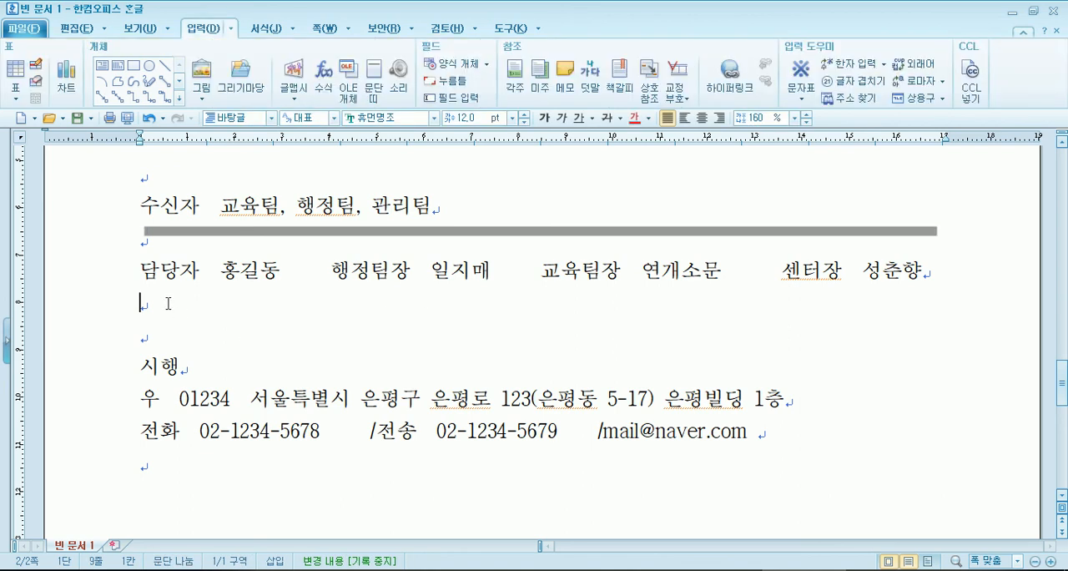
{"action": "left_click", "coordinate": [173, 66]}
{"action": "left_click_drag", "start_coordinate": [147, 306], "coordinate": [852, 240]}
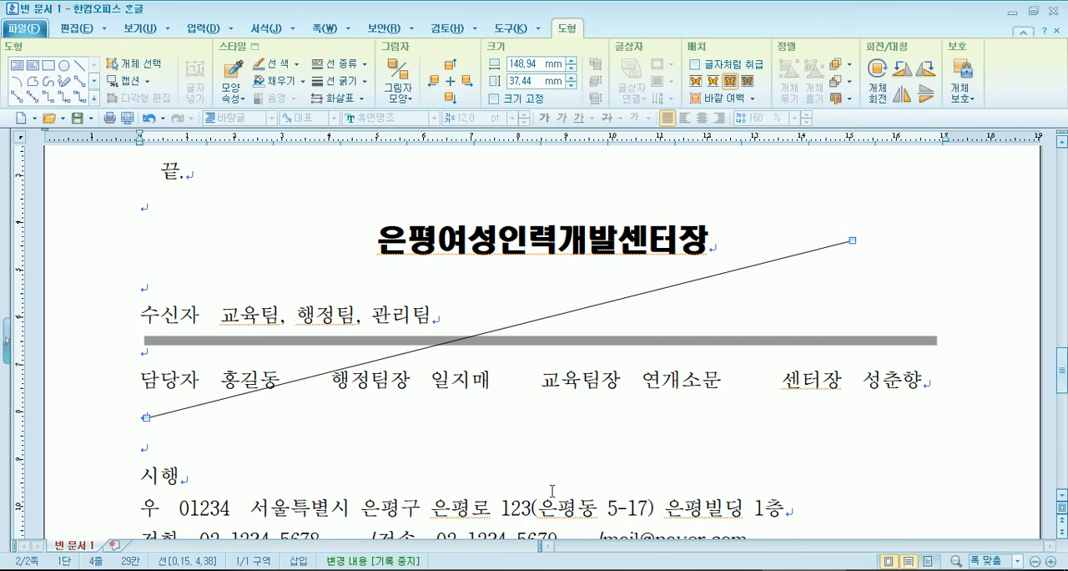
{"action": "left_click_drag", "start_coordinate": [850, 239], "coordinate": [937, 420]}
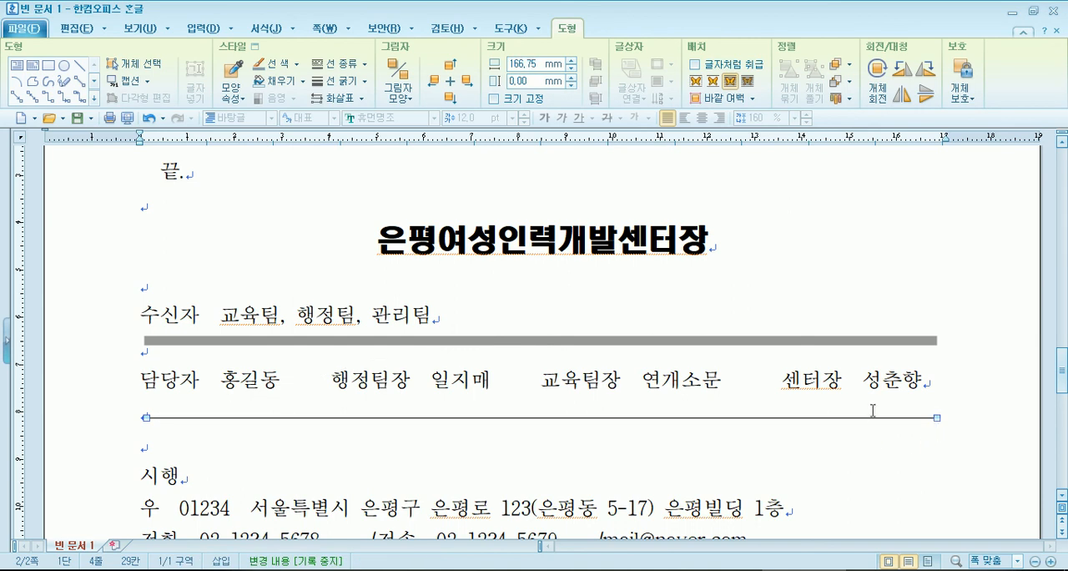
{"action": "key", "text": "Delete"}
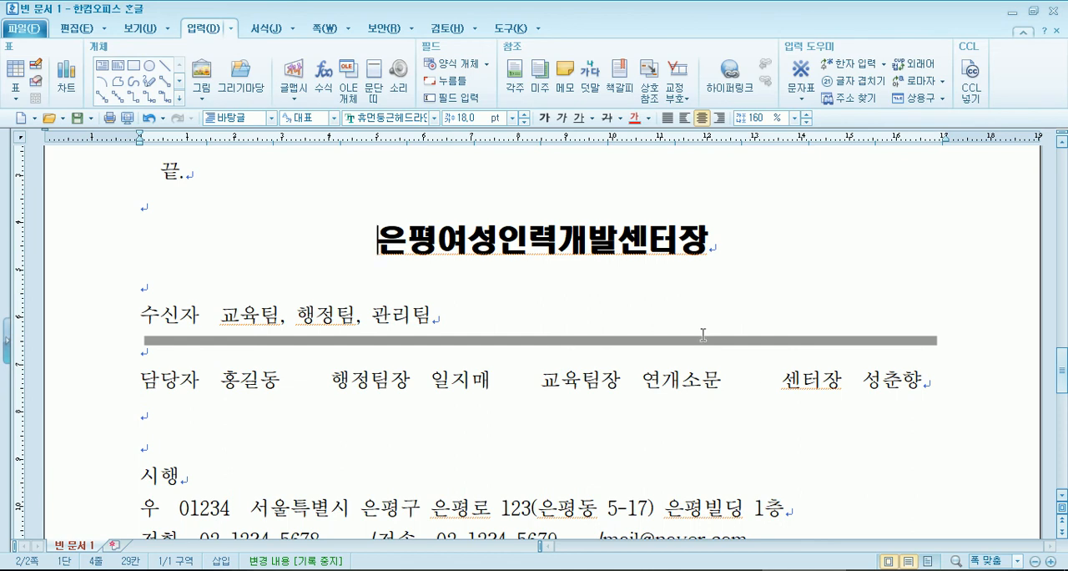
- Open the print preview and examine the grey divider line on the second page at 100 %
{"action": "scroll", "coordinate": [703, 335], "scroll_direction": "up", "scroll_amount": 3}
{"action": "scroll", "coordinate": [707, 335], "scroll_direction": "down", "scroll_amount": 6}
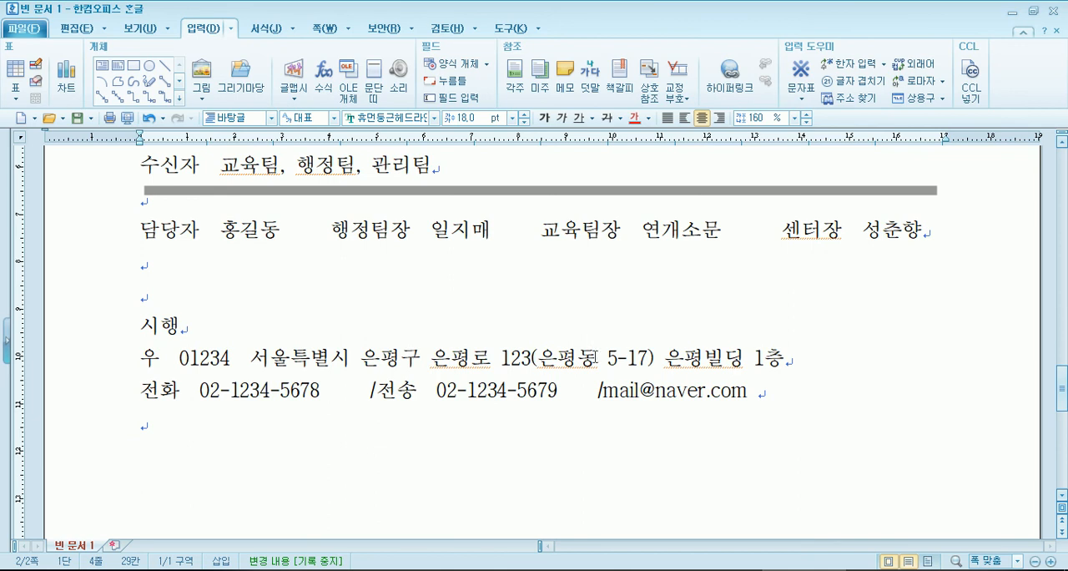
{"action": "scroll", "coordinate": [640, 348], "scroll_direction": "up", "scroll_amount": 3}
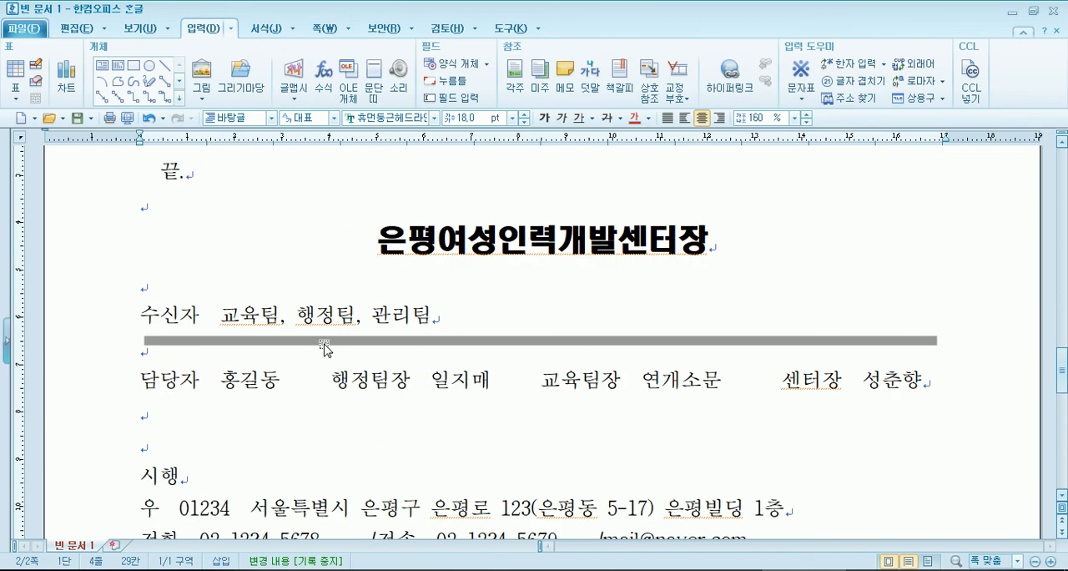
{"action": "left_click", "coordinate": [127, 118]}
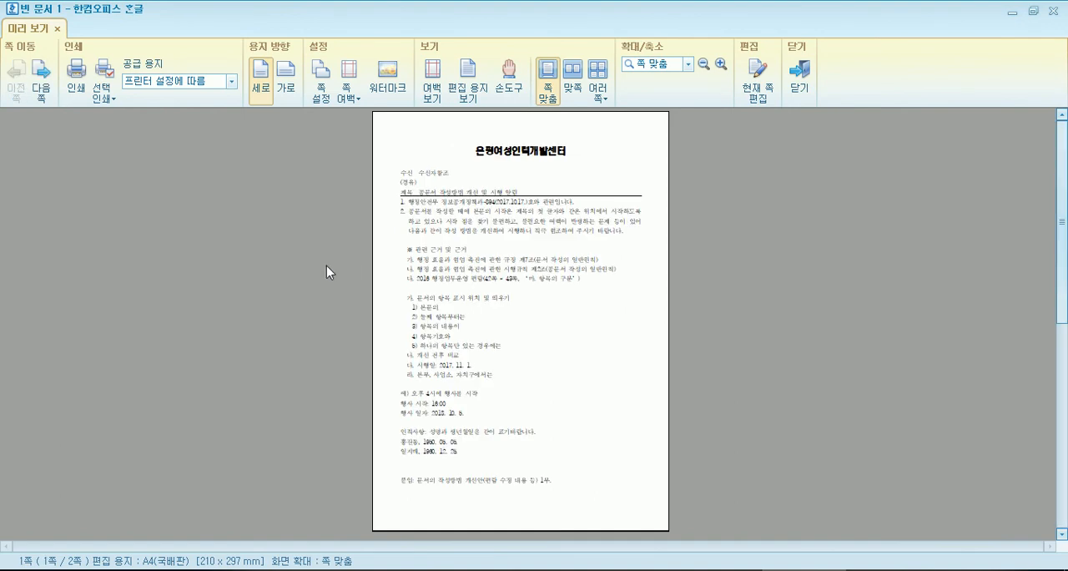
{"action": "scroll", "coordinate": [322, 255], "scroll_direction": "down", "scroll_amount": 2}
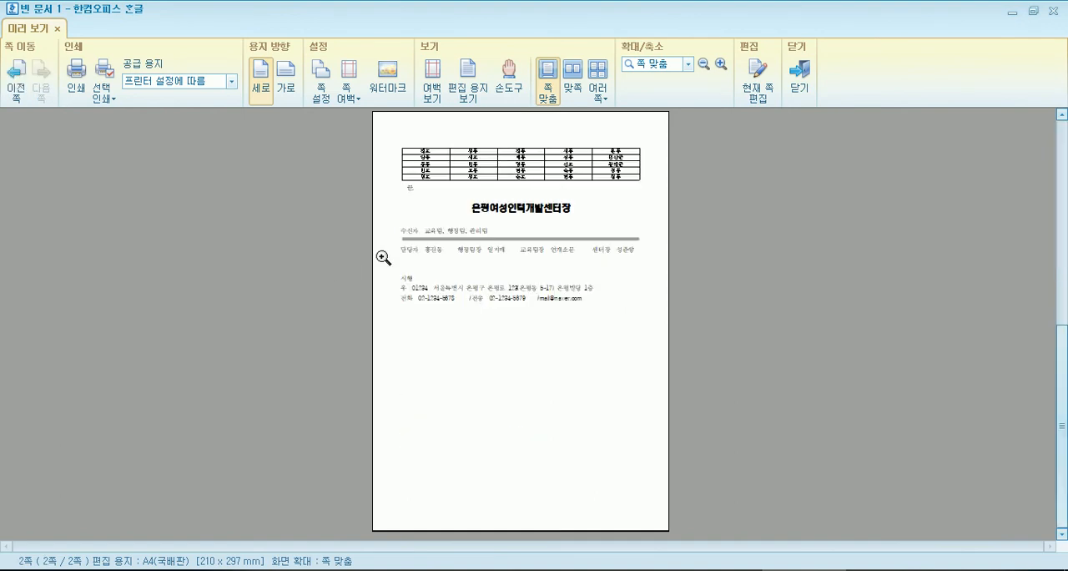
{"action": "left_click", "coordinate": [557, 259]}
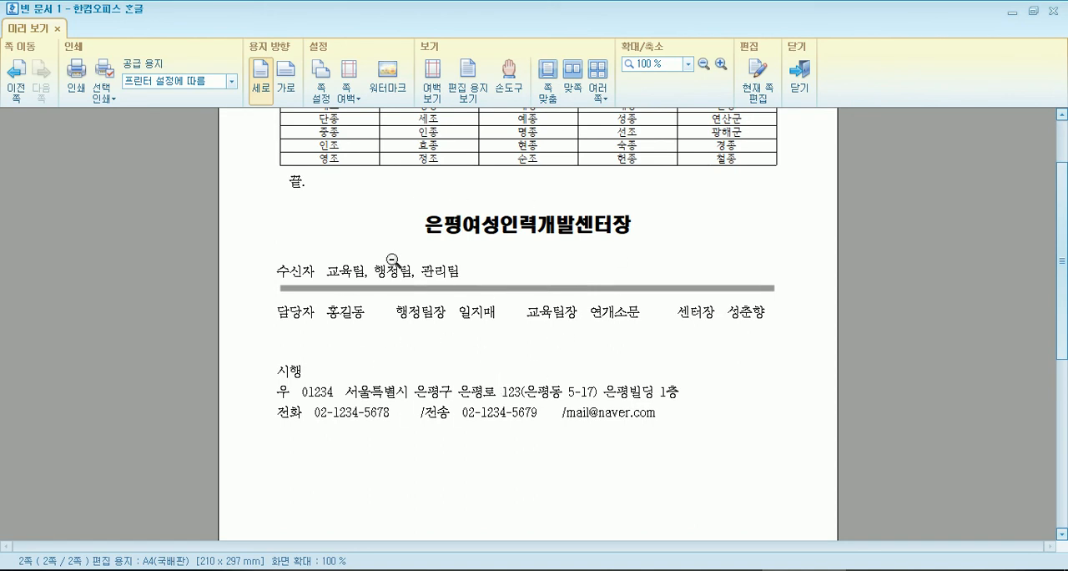
- Close the print preview and insert blank lines above the 은평여성인력개발센터장 line until the contact block reaches the end of page two
{"action": "scroll", "coordinate": [394, 260], "scroll_direction": "down", "scroll_amount": 4}
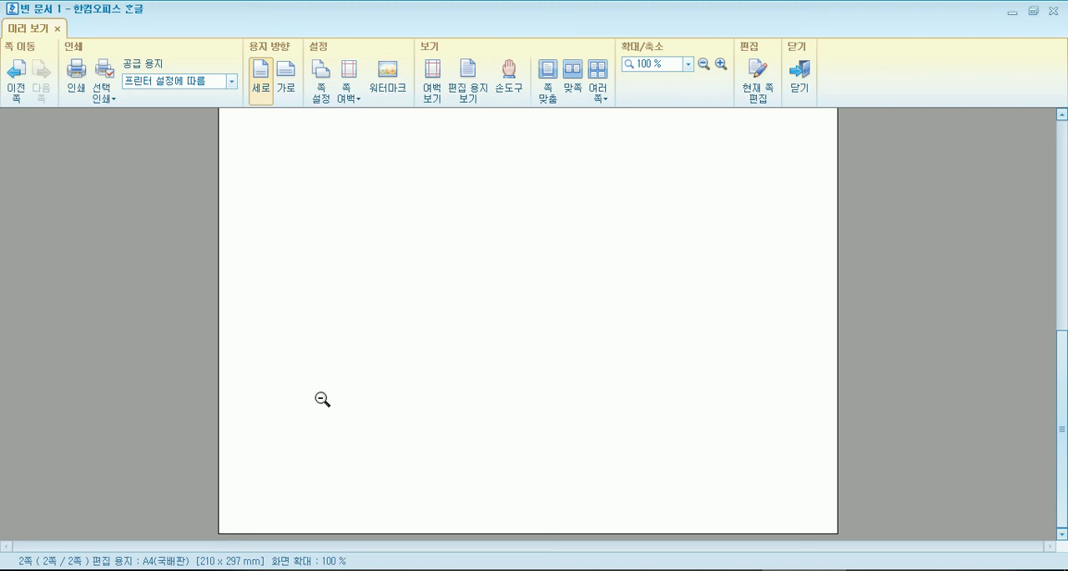
{"action": "key", "text": "Escape"}
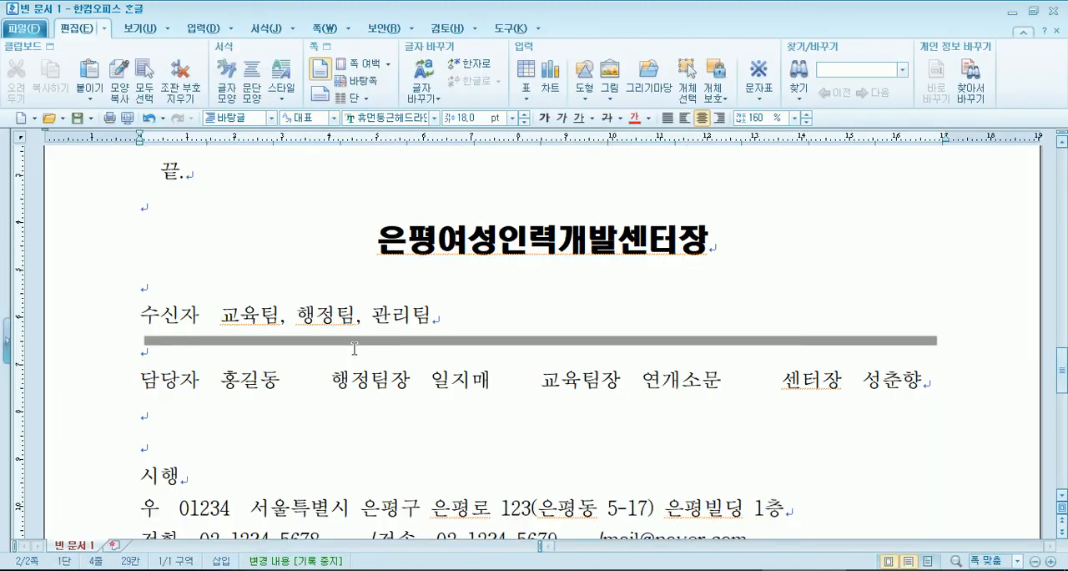
{"action": "scroll", "coordinate": [298, 242], "scroll_direction": "up", "scroll_amount": 2}
{"action": "left_click", "coordinate": [143, 361]}
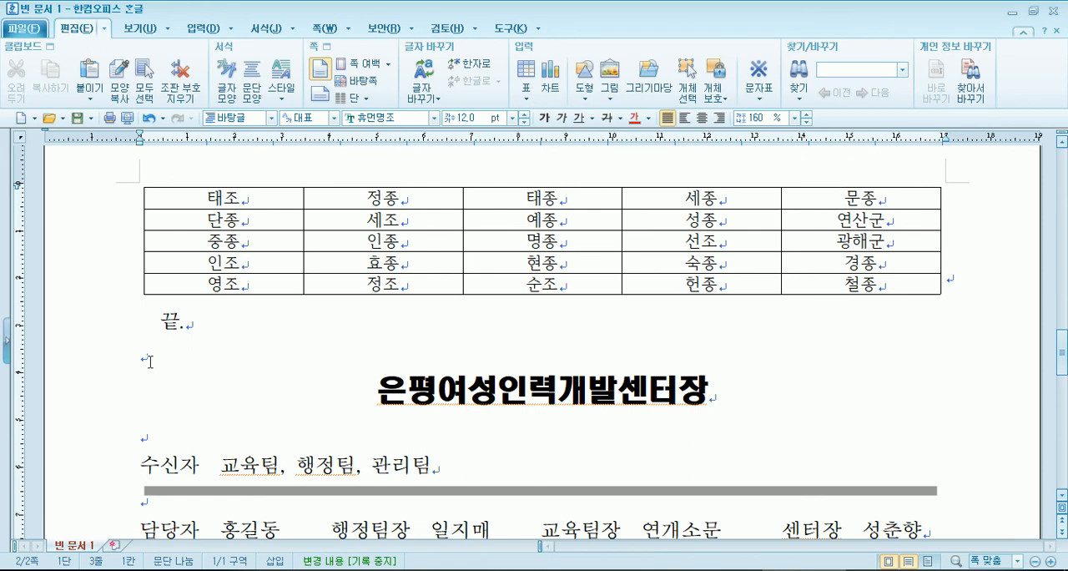
{"action": "key", "text": "Return"}
{"action": "key", "text": "Return"}
{"action": "key", "text": "Return"}
{"action": "key", "text": "Return"}
{"action": "key", "text": "Return"}
{"action": "key", "text": "Return"}
{"action": "scroll", "coordinate": [350, 349], "scroll_direction": "down", "scroll_amount": 2}
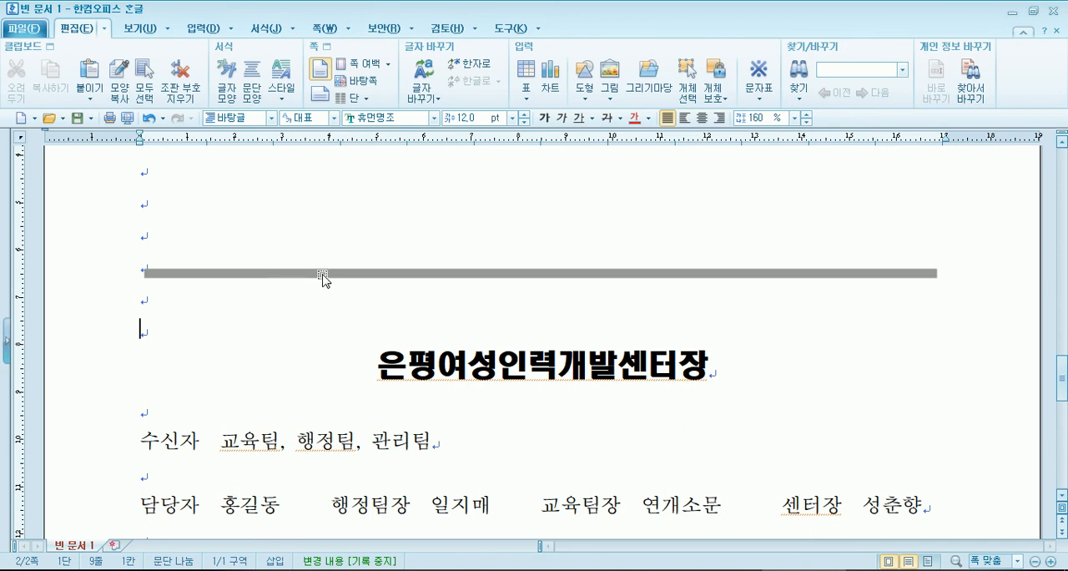
{"action": "key", "text": "Return"}
{"action": "key", "text": "Return"}
{"action": "key", "text": "Return"}
{"action": "key", "text": "Return"}
{"action": "key", "text": "Return"}
{"action": "key", "text": "Return"}
{"action": "key", "text": "Return"}
{"action": "key", "text": "Return"}
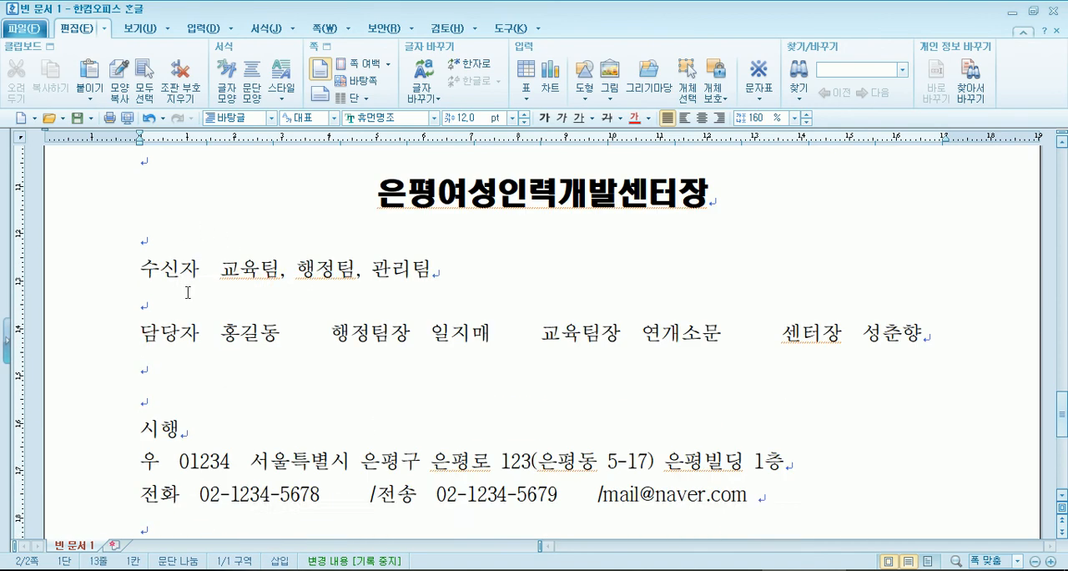
{"action": "key", "text": "Return"}
{"action": "key", "text": "Return"}
{"action": "key", "text": "Return"}
{"action": "key", "text": "Return"}
{"action": "key", "text": "Return"}
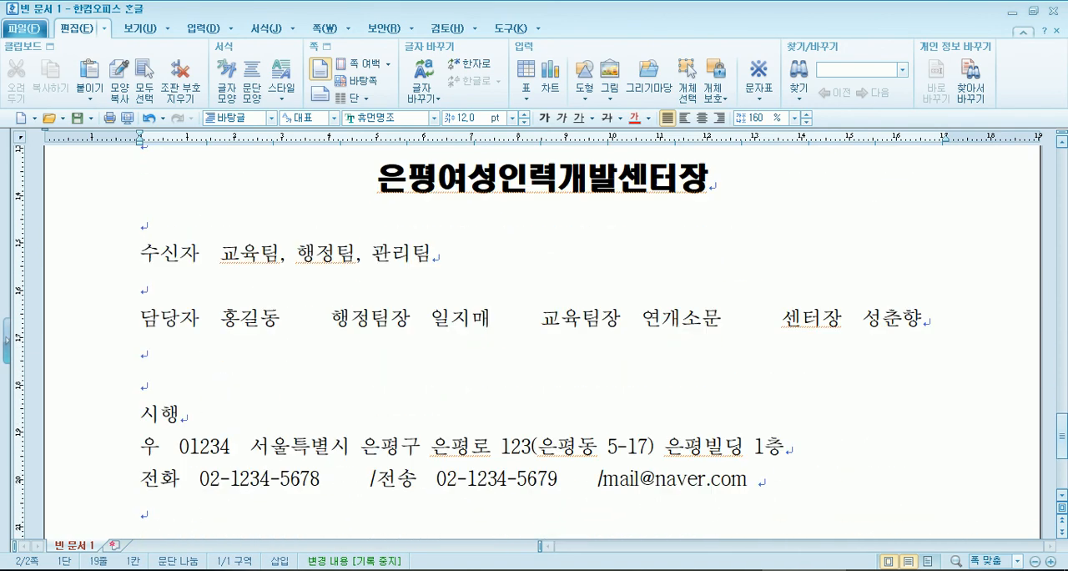
{"action": "key", "text": "Return"}
{"action": "scroll", "coordinate": [189, 296], "scroll_direction": "down", "scroll_amount": 4}
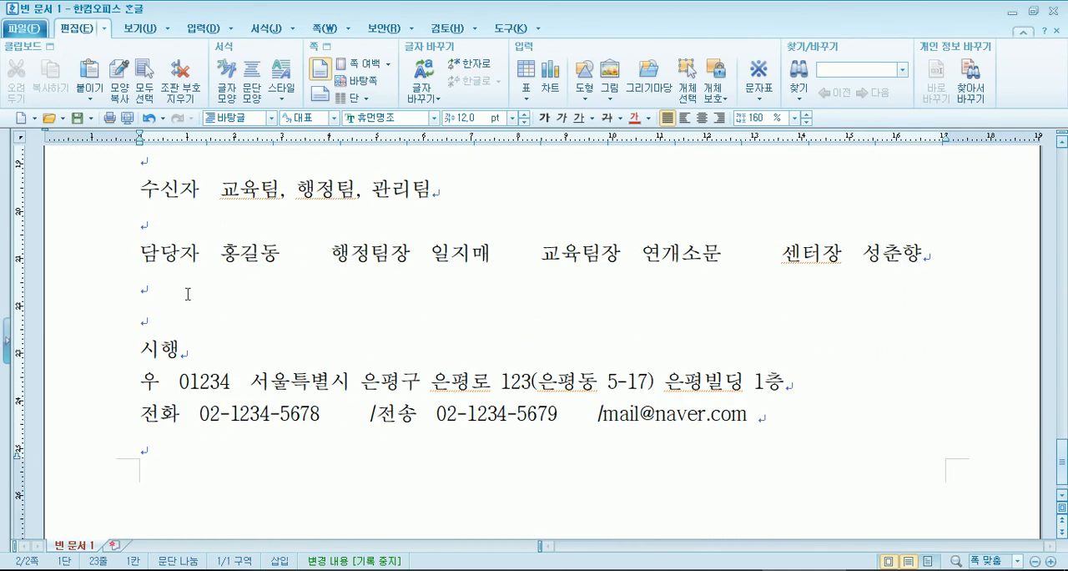
{"action": "key", "text": "Return"}
{"action": "scroll", "coordinate": [189, 295], "scroll_direction": "down", "scroll_amount": 5}
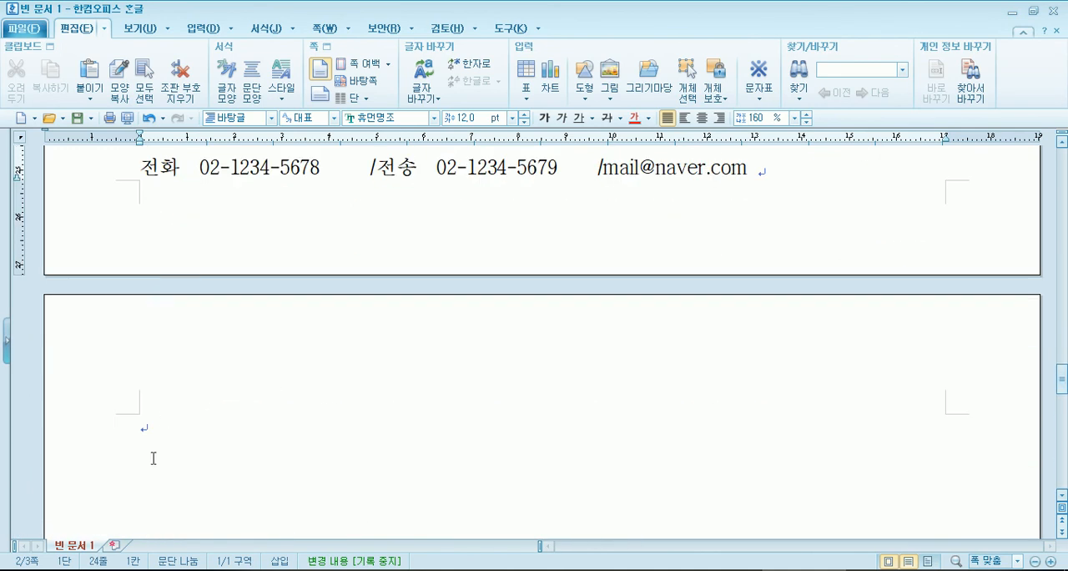
{"action": "key", "text": "Return"}
{"action": "scroll", "coordinate": [198, 426], "scroll_direction": "down", "scroll_amount": 5}
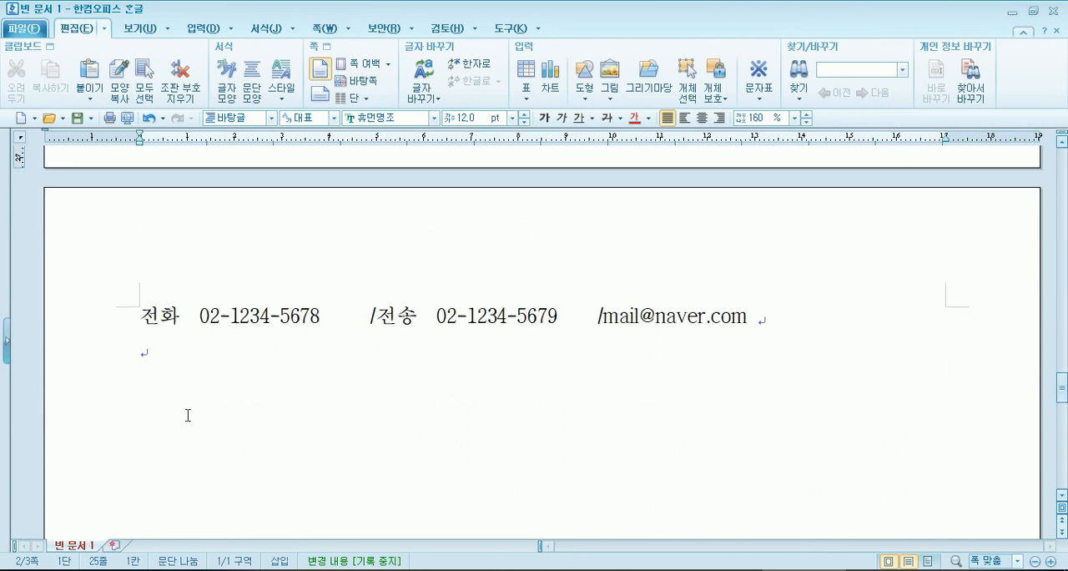
- Remove surplus blank lines above 은평여성인력개발센터장 and the empty paragraph after the 전화 line so the contact block fits on page two
{"action": "scroll", "coordinate": [158, 335], "scroll_direction": "up", "scroll_amount": 10}
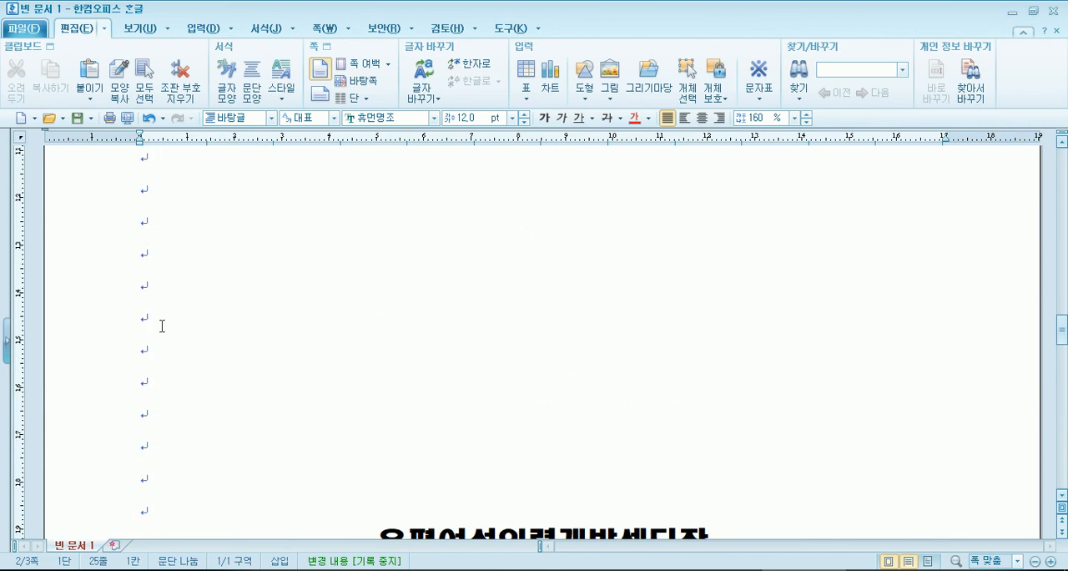
{"action": "left_click", "coordinate": [159, 326]}
{"action": "key", "text": "Delete"}
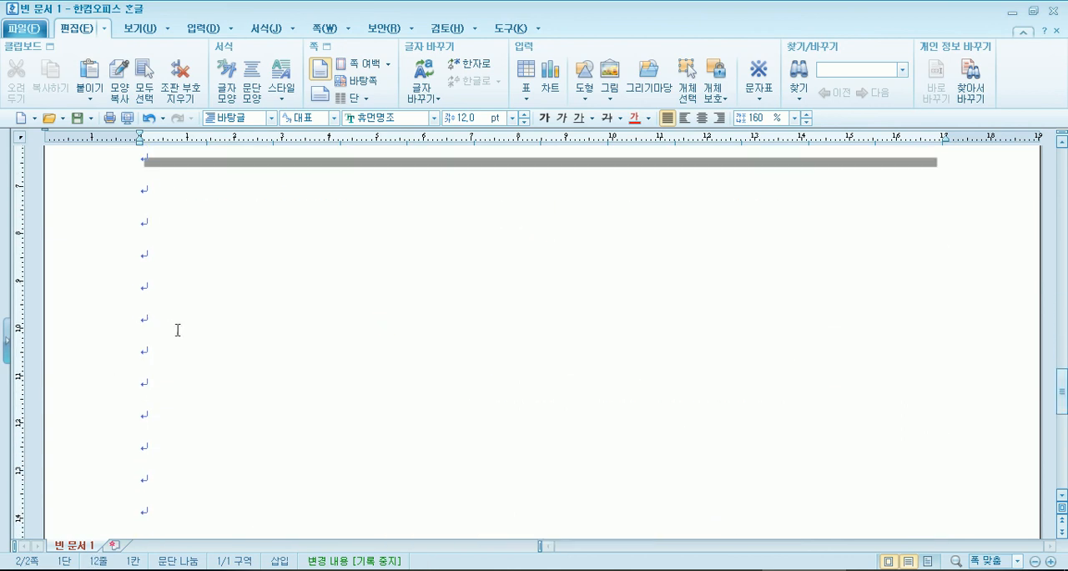
{"action": "scroll", "coordinate": [197, 342], "scroll_direction": "down", "scroll_amount": 7}
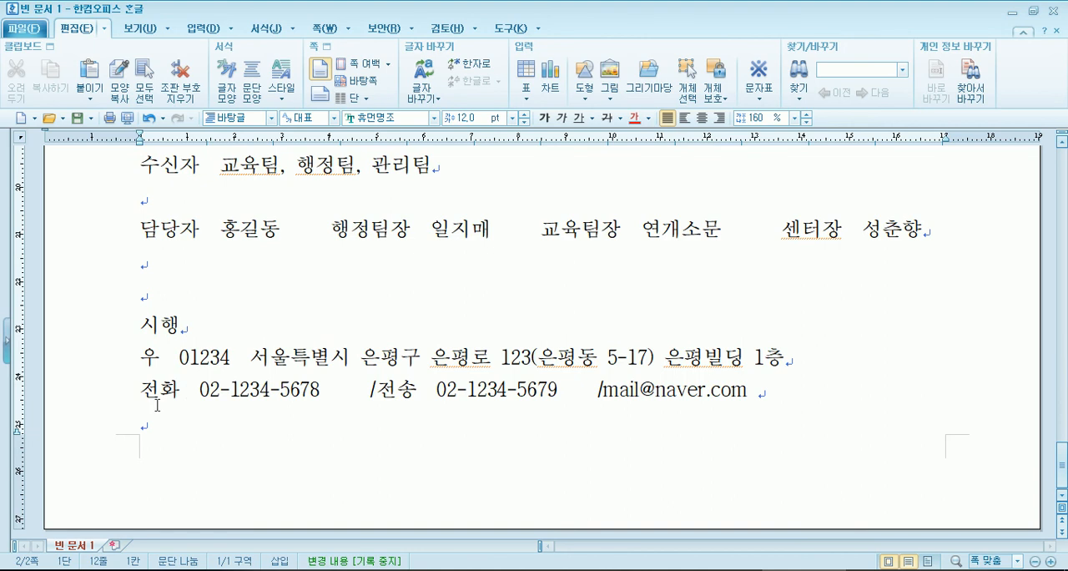
{"action": "left_click", "coordinate": [780, 391]}
{"action": "key", "text": "Delete"}
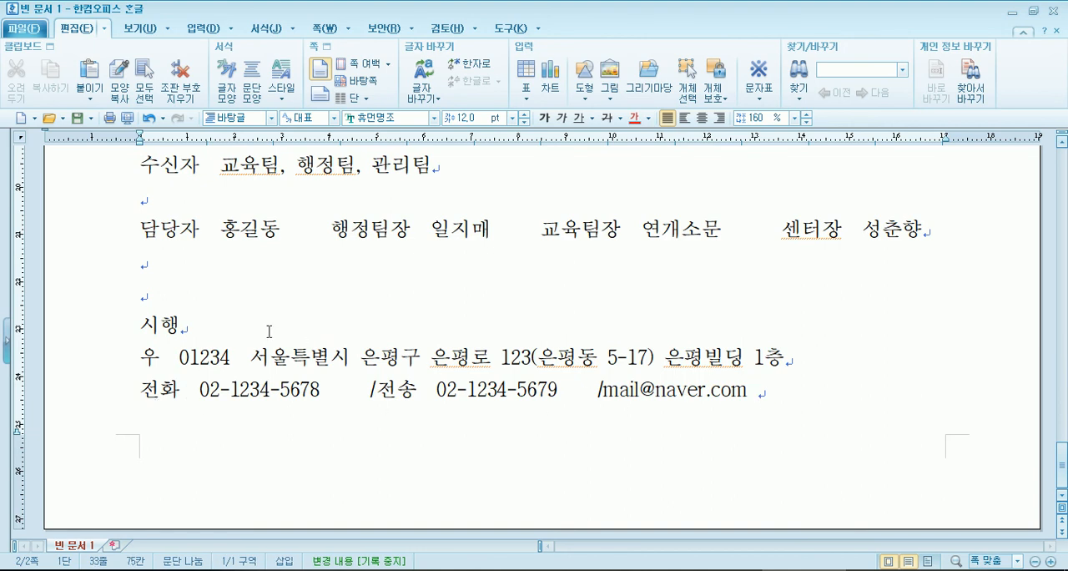
{"action": "scroll", "coordinate": [310, 347], "scroll_direction": "up", "scroll_amount": 6}
{"action": "left_click", "coordinate": [171, 276]}
{"action": "scroll", "coordinate": [181, 275], "scroll_direction": "up", "scroll_amount": 1}
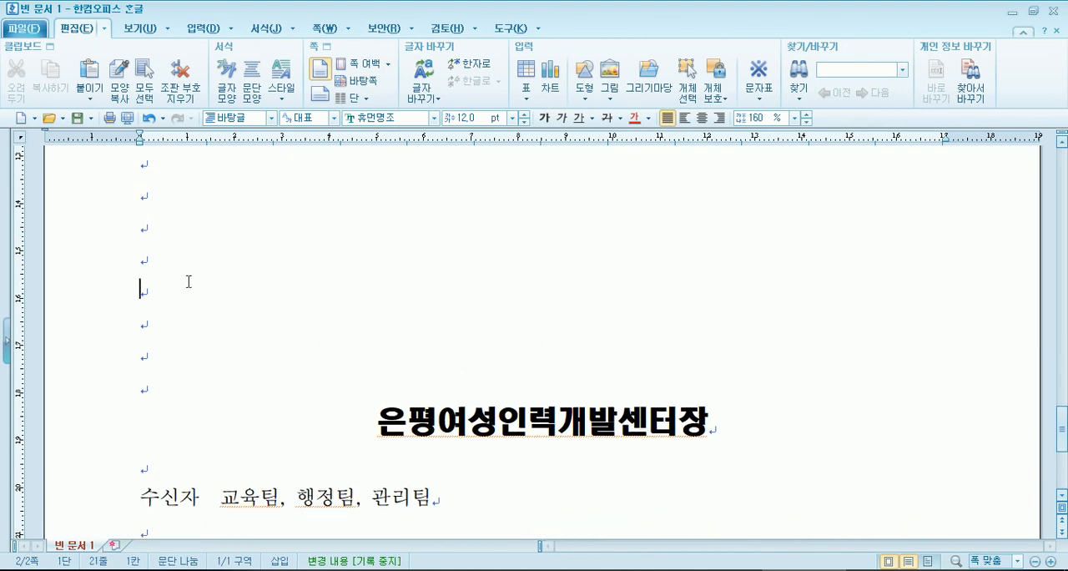
{"action": "scroll", "coordinate": [200, 289], "scroll_direction": "down", "scroll_amount": 6}
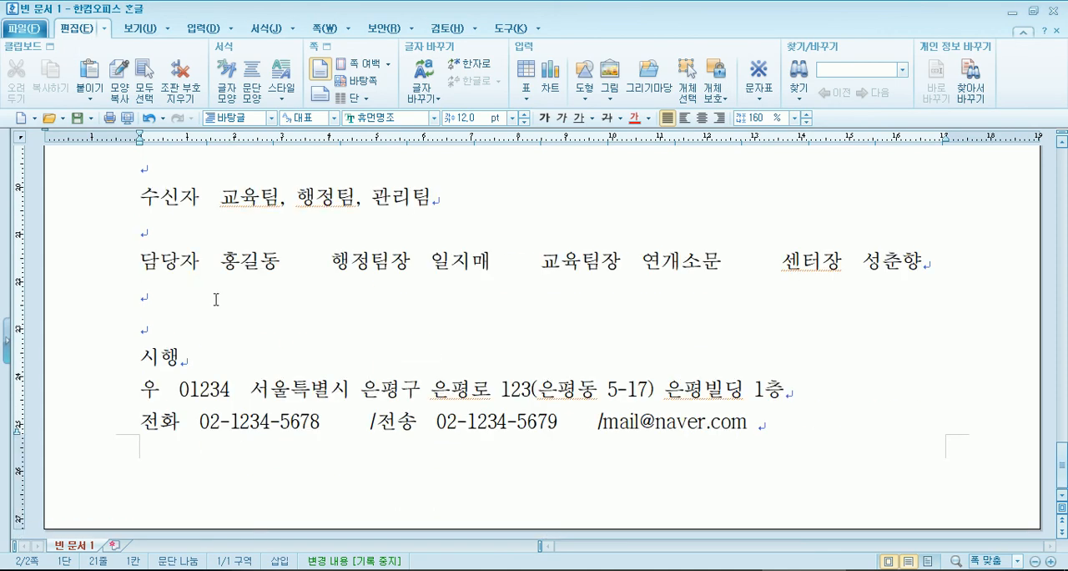
{"action": "scroll", "coordinate": [213, 298], "scroll_direction": "up", "scroll_amount": 2}
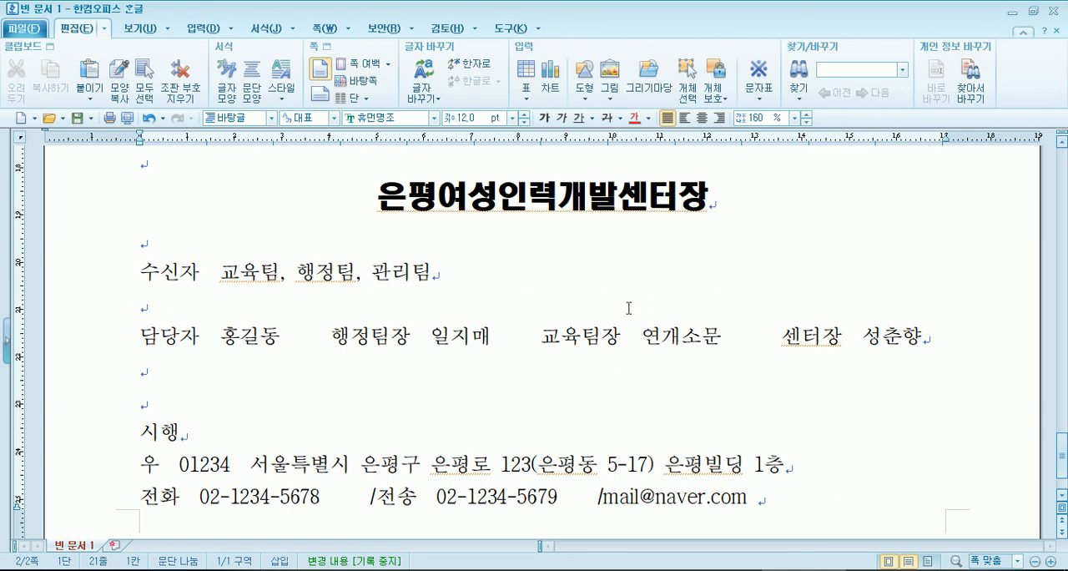
- Move the grey divider line down into the empty line between the 수신자 line and the 담당자 line, aligned with the margins
{"action": "scroll", "coordinate": [388, 273], "scroll_direction": "up", "scroll_amount": 5}
{"action": "left_click", "coordinate": [146, 312]}
{"action": "scroll", "coordinate": [172, 307], "scroll_direction": "down", "scroll_amount": 1}
{"action": "scroll", "coordinate": [174, 305], "scroll_direction": "up", "scroll_amount": 5}
{"action": "scroll", "coordinate": [200, 316], "scroll_direction": "down", "scroll_amount": 1}
{"action": "left_click_drag", "start_coordinate": [262, 300], "coordinate": [265, 456]}
{"action": "scroll", "coordinate": [262, 377], "scroll_direction": "down", "scroll_amount": 3}
{"action": "left_click_drag", "start_coordinate": [288, 205], "coordinate": [268, 506]}
{"action": "scroll", "coordinate": [308, 253], "scroll_direction": "down", "scroll_amount": 5}
{"action": "scroll", "coordinate": [279, 196], "scroll_direction": "up", "scroll_amount": 3}
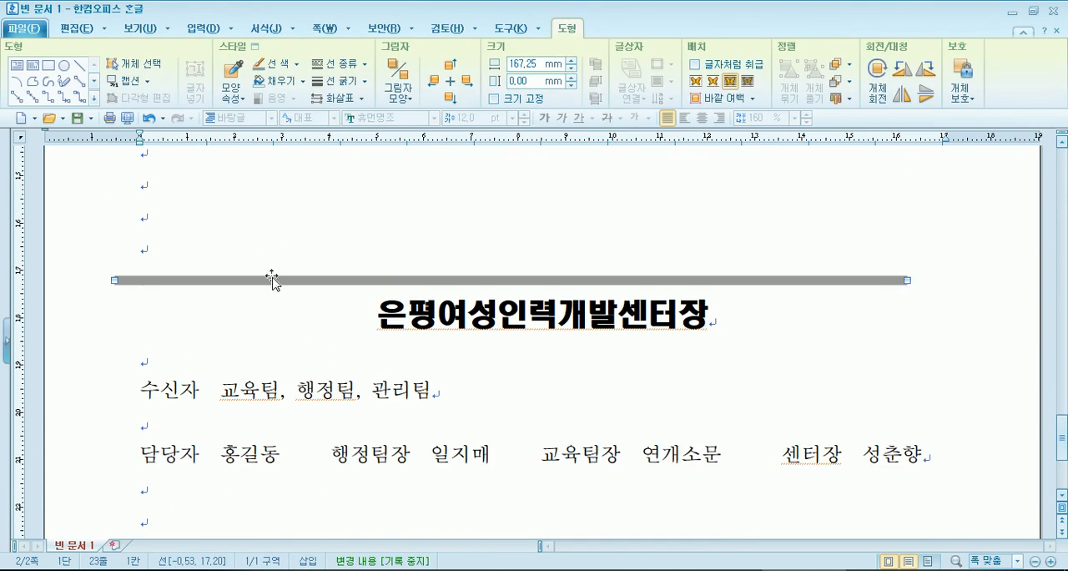
{"action": "left_click_drag", "start_coordinate": [286, 340], "coordinate": [304, 424]}
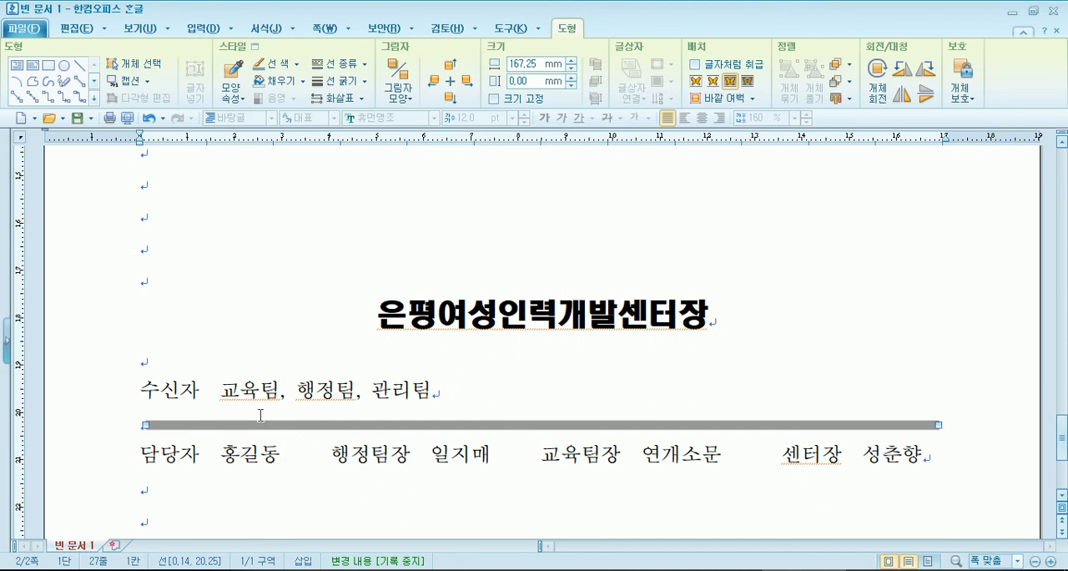
- Turn on 글자처럼 취급 for the grey line between 수신자 and 담당자, trying a free move with the option off in between
{"action": "left_click", "coordinate": [696, 65]}
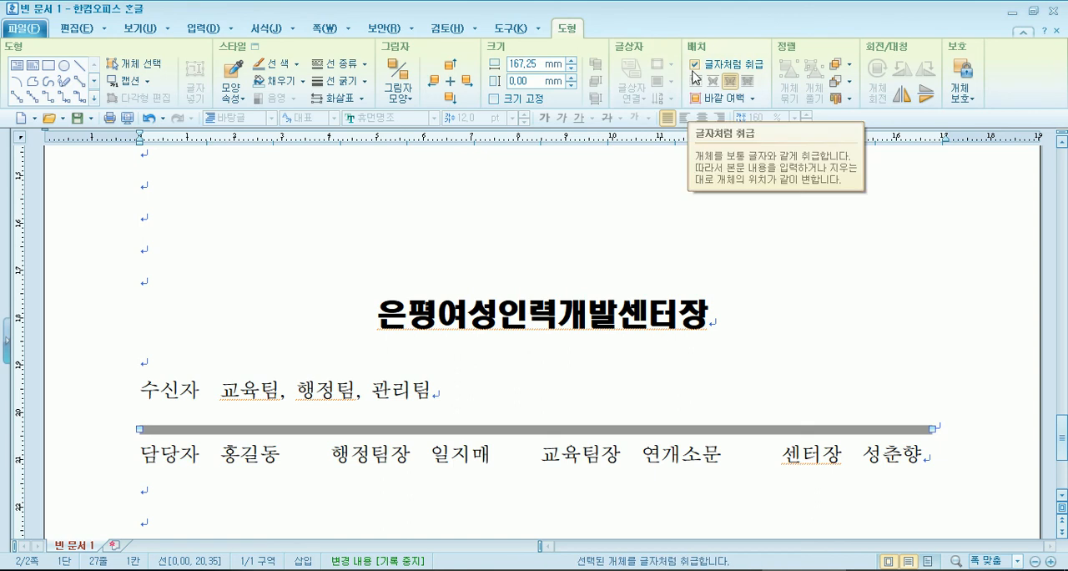
{"action": "left_click", "coordinate": [694, 68]}
{"action": "left_click_drag", "start_coordinate": [631, 432], "coordinate": [616, 239]}
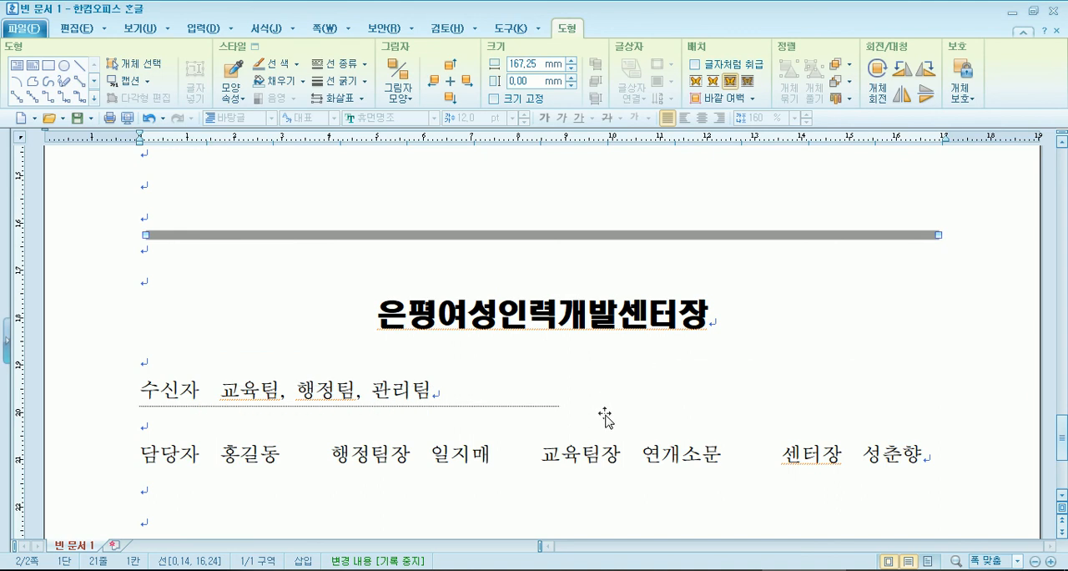
{"action": "left_click_drag", "start_coordinate": [606, 415], "coordinate": [607, 413]}
{"action": "left_click", "coordinate": [696, 69]}
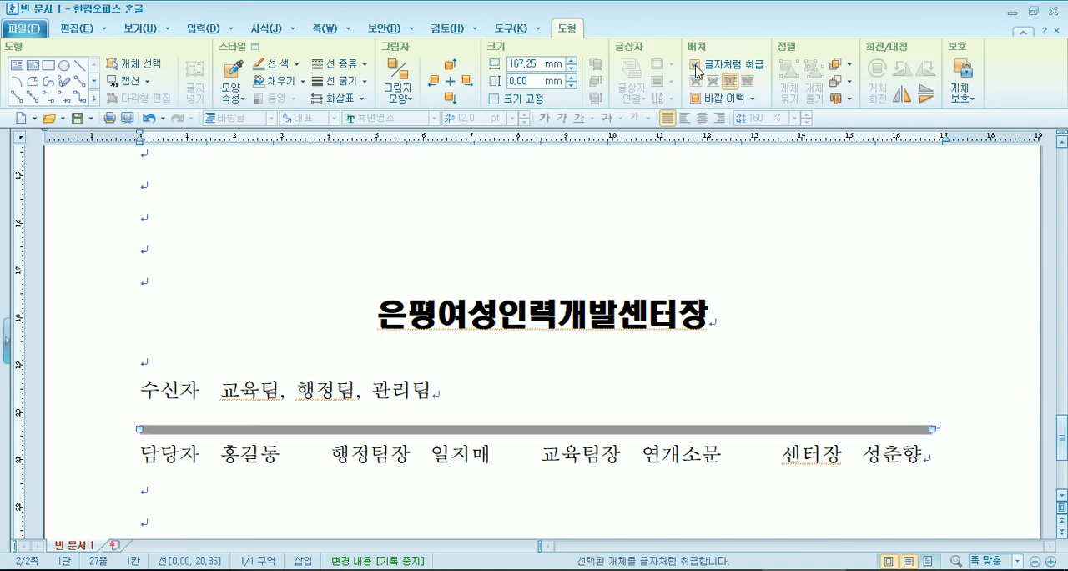
{"action": "key", "text": "Escape"}
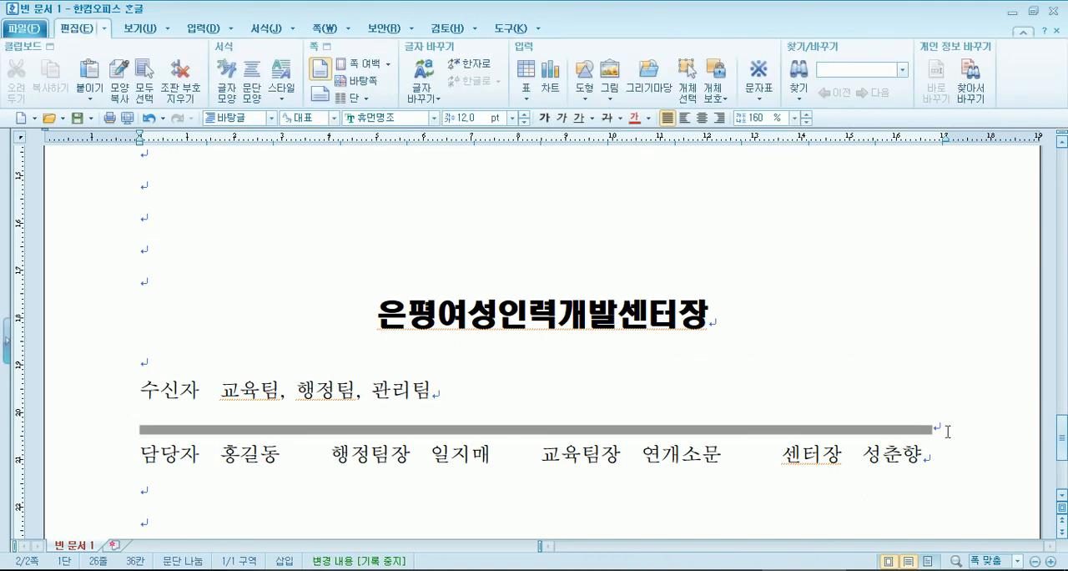
- Try an extra blank line between the grey line and the 담당자 line, and delete it
{"action": "left_click", "coordinate": [949, 431]}
{"action": "key", "text": "Return"}
{"action": "scroll", "coordinate": [259, 482], "scroll_direction": "down", "scroll_amount": 3}
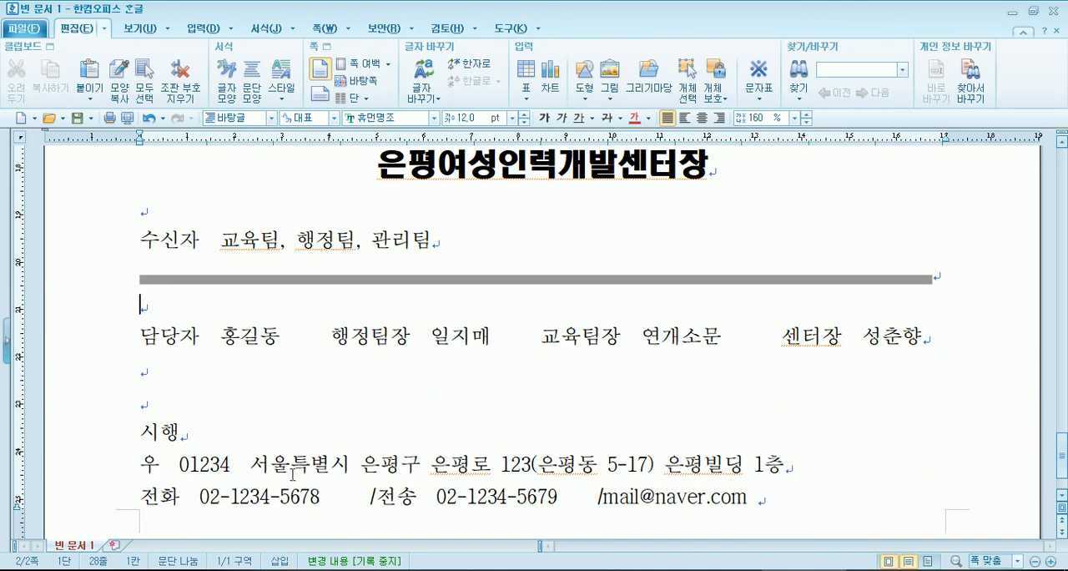
{"action": "key", "text": "Delete"}
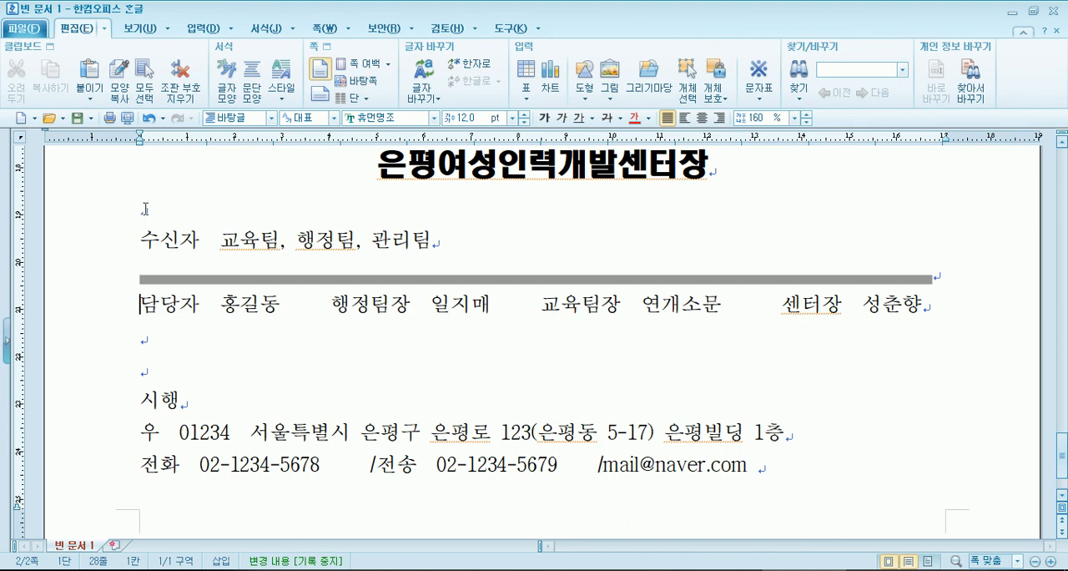
- Delete several blank lines above 은평여성인력개발센터장 and reinsert them to demonstrate the grey line moving with the text
{"action": "scroll", "coordinate": [179, 247], "scroll_direction": "up", "scroll_amount": 3}
{"action": "left_click", "coordinate": [169, 185]}
{"action": "key", "text": "Delete"}
{"action": "key", "text": "Delete"}
{"action": "key", "text": "Delete"}
{"action": "key", "text": "Return"}
{"action": "key", "text": "Return"}
{"action": "key", "text": "Return"}
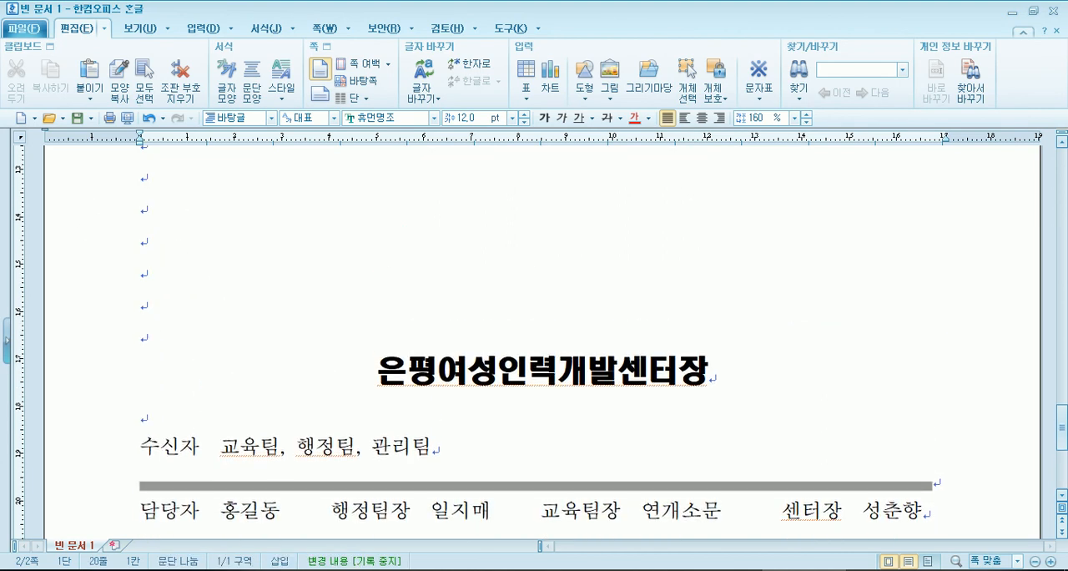
{"action": "scroll", "coordinate": [200, 276], "scroll_direction": "down", "scroll_amount": 5}
{"action": "scroll", "coordinate": [200, 300], "scroll_direction": "up", "scroll_amount": 5}
{"action": "key", "text": "Return"}
{"action": "scroll", "coordinate": [164, 400], "scroll_direction": "down", "scroll_amount": 5}
{"action": "scroll", "coordinate": [163, 404], "scroll_direction": "up", "scroll_amount": 6}
{"action": "scroll", "coordinate": [166, 256], "scroll_direction": "down", "scroll_amount": 6}
- Turn 글자처럼 취급 off for the grey line, and turn it back on in the same place
{"action": "left_click", "coordinate": [241, 279]}
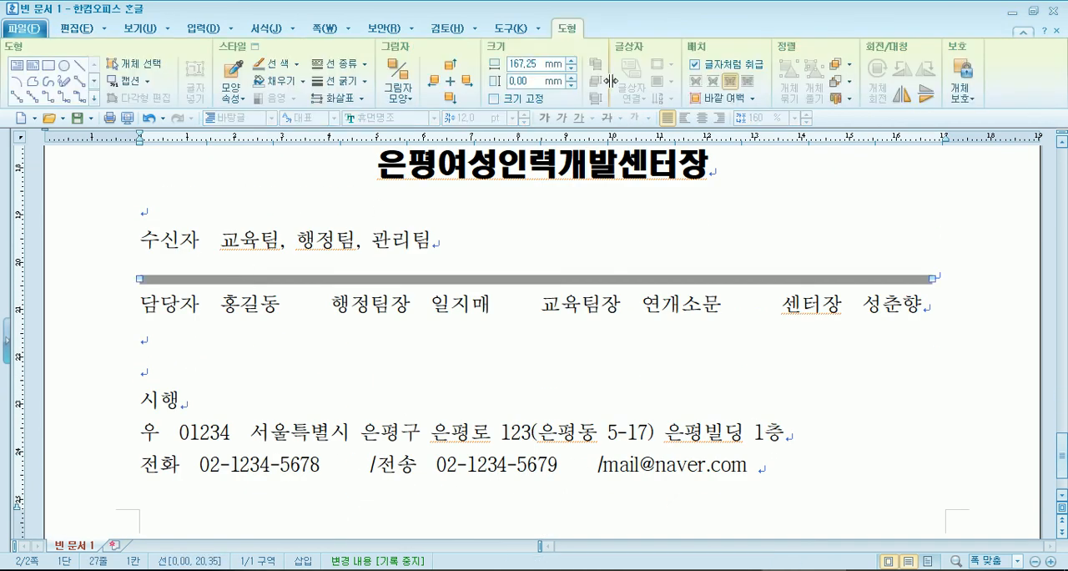
{"action": "left_click", "coordinate": [698, 68]}
{"action": "left_click_drag", "start_coordinate": [584, 269], "coordinate": [589, 283]}
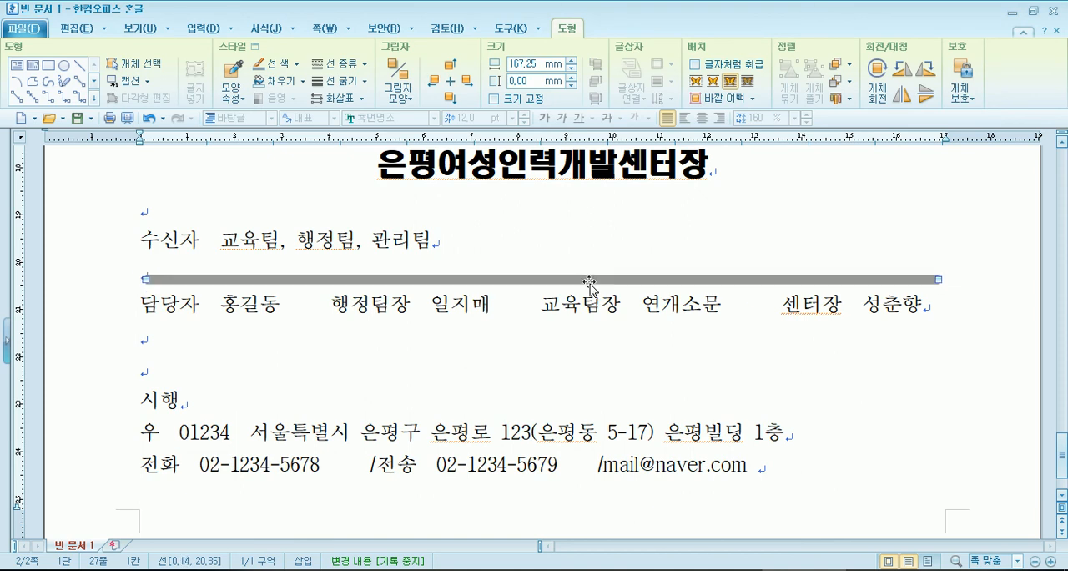
{"action": "left_click", "coordinate": [696, 67]}
{"action": "left_click", "coordinate": [966, 288]}
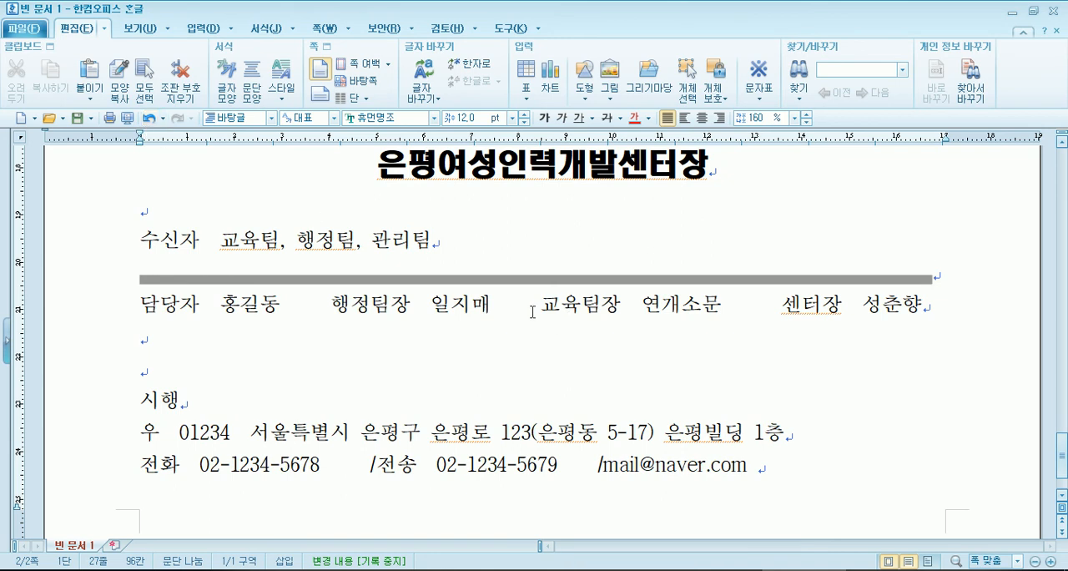
- Delete the grey divider line and undo the deletion
{"action": "left_click", "coordinate": [543, 281]}
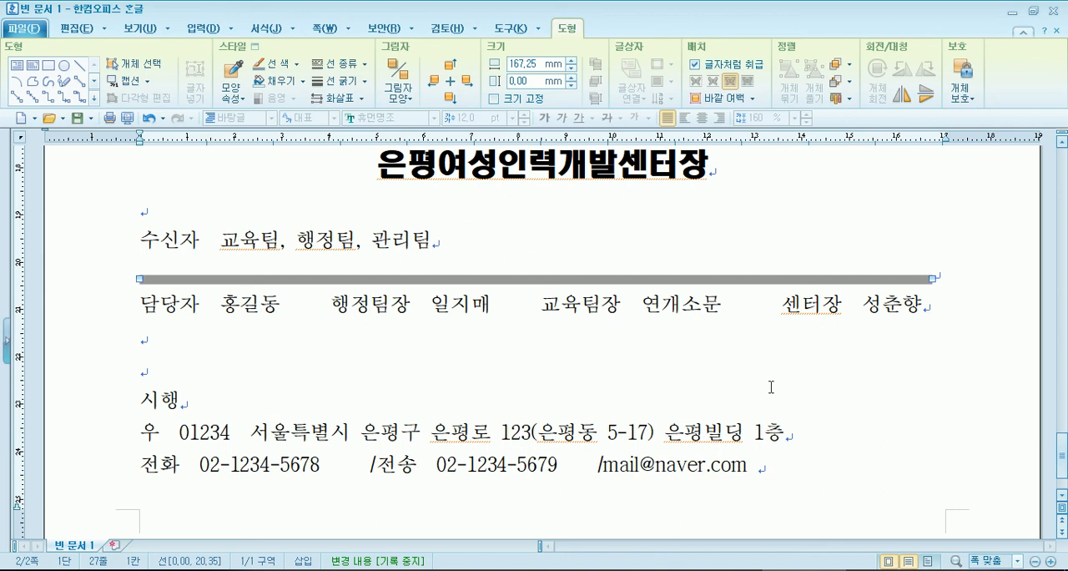
{"action": "key", "text": "Delete"}
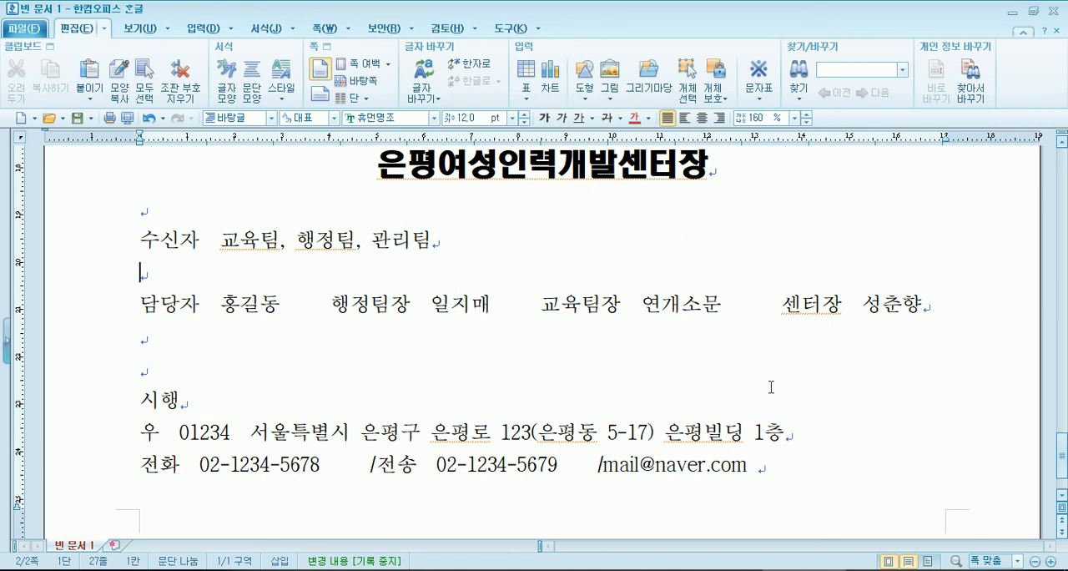
{"action": "key", "text": "ctrl+z"}
- Delete a block of blank lines above 은평여성인력개발센터장 and undo the deletion
{"action": "scroll", "coordinate": [763, 389], "scroll_direction": "up", "scroll_amount": 10}
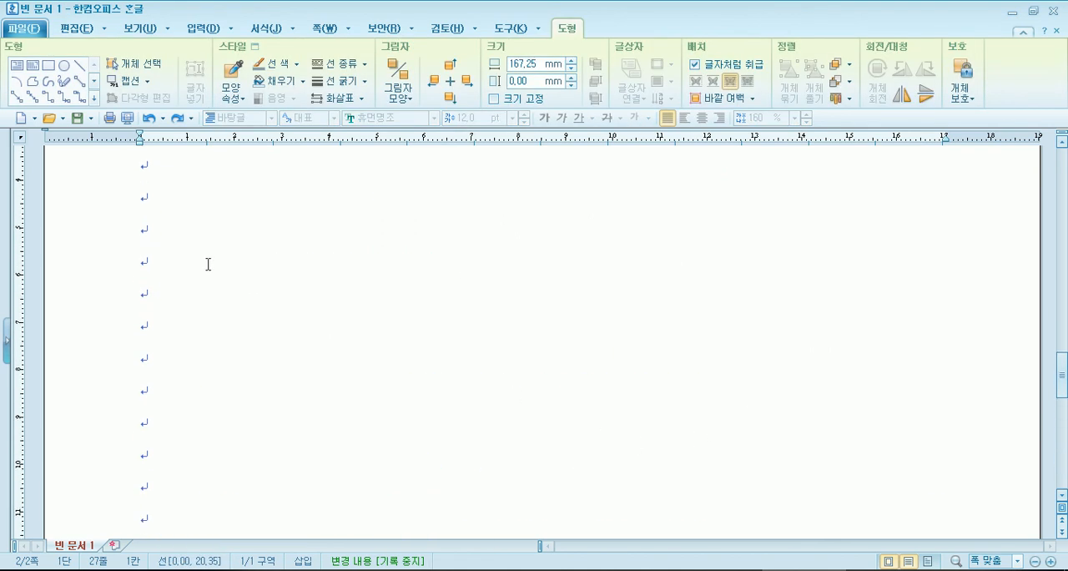
{"action": "left_click", "coordinate": [147, 199]}
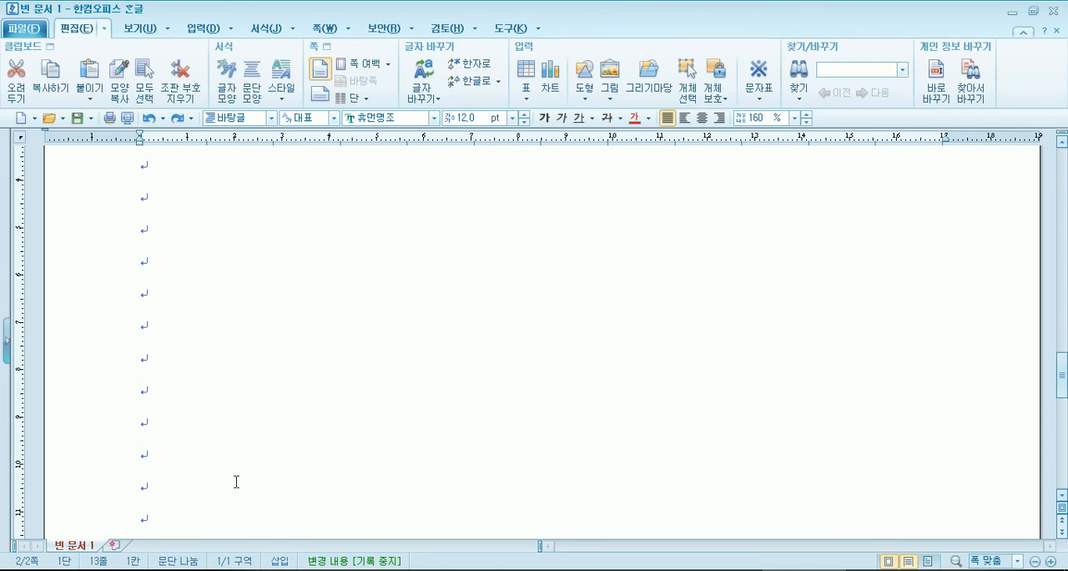
{"action": "key", "text": "Delete"}
{"action": "scroll", "coordinate": [234, 478], "scroll_direction": "down", "scroll_amount": 7}
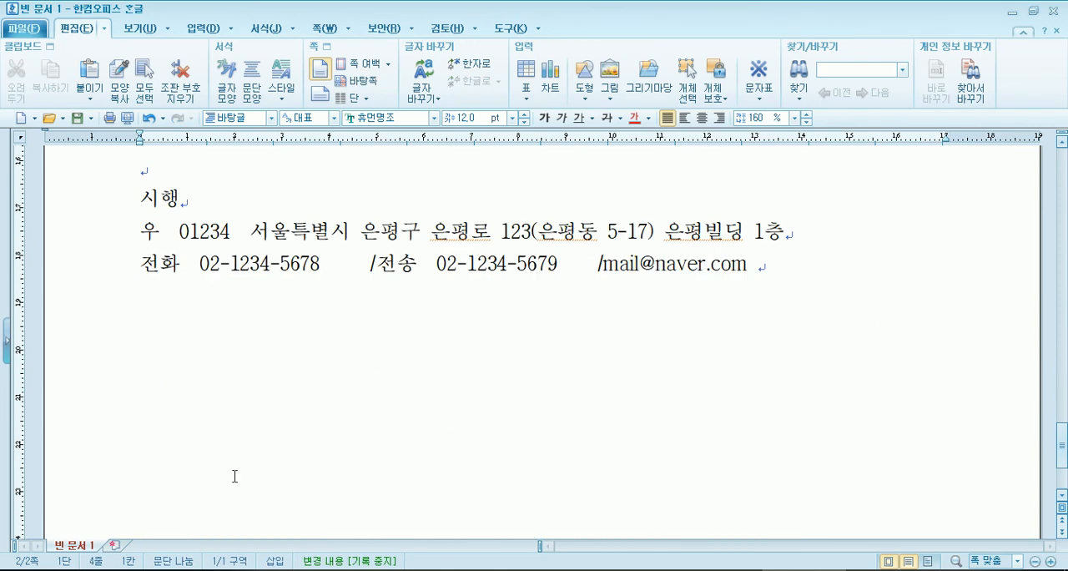
{"action": "key", "text": "ctrl+z"}
- Delete the body block from item 2 through the heading 가. 문서의 항목 표시 위치 및 띄우기 and undo the deletion
{"action": "scroll", "coordinate": [235, 475], "scroll_direction": "up", "scroll_amount": 20}
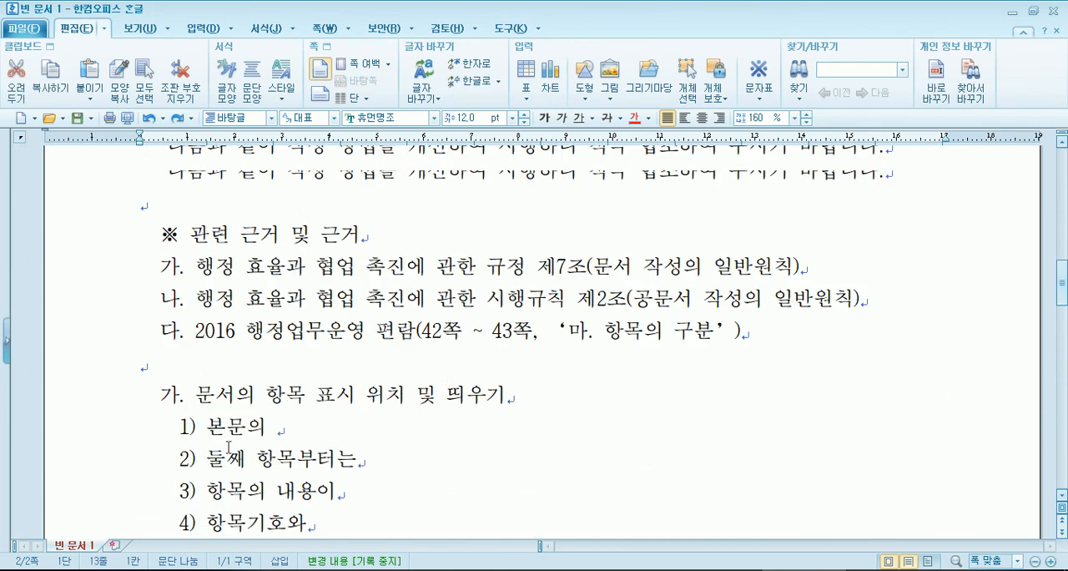
{"action": "scroll", "coordinate": [219, 382], "scroll_direction": "down", "scroll_amount": 3}
{"action": "left_click_drag", "start_coordinate": [139, 189], "coordinate": [539, 488]}
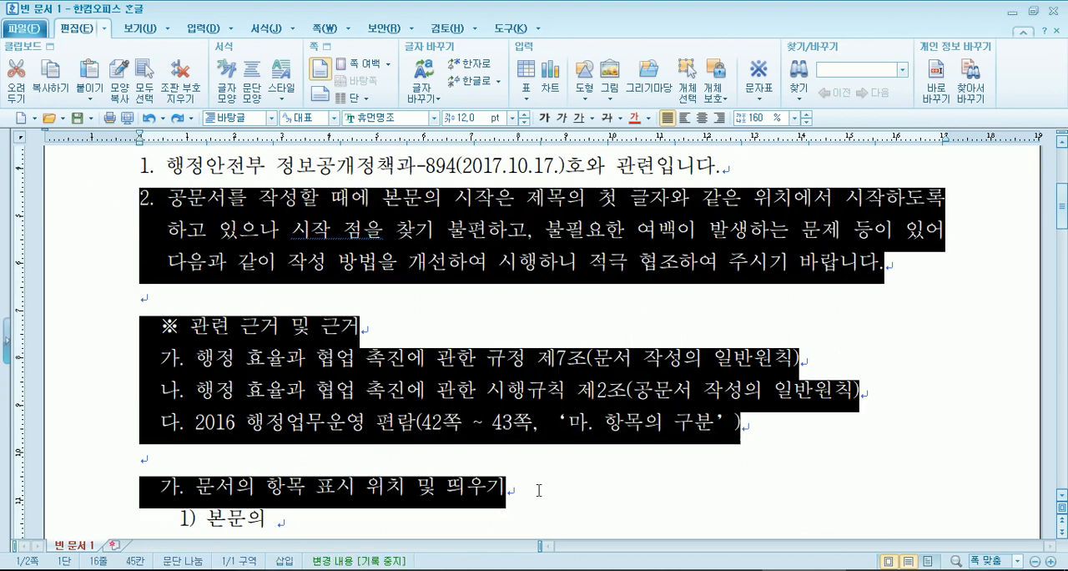
{"action": "key", "text": "Delete"}
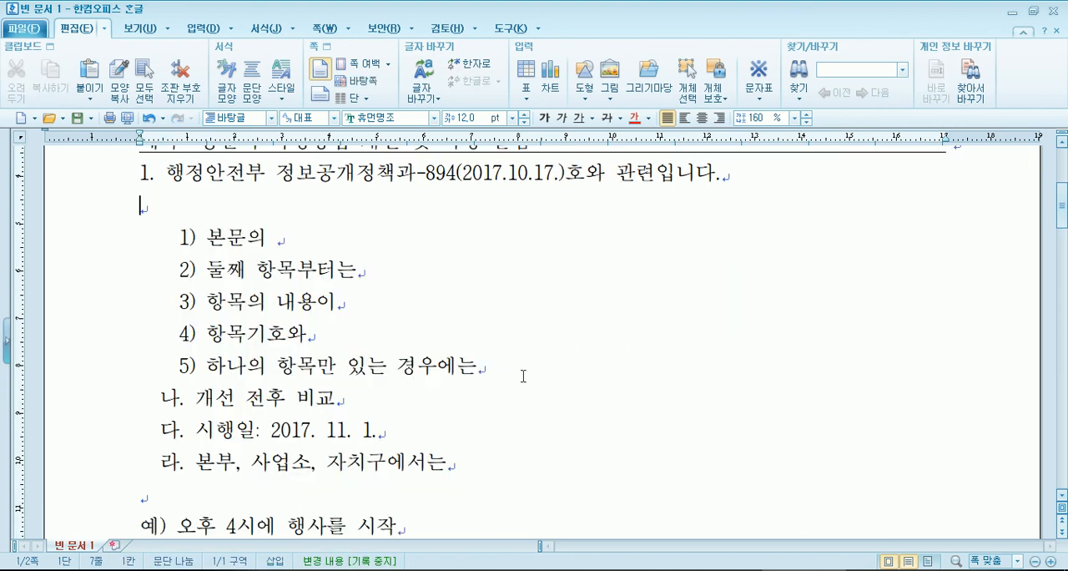
{"action": "key", "text": "ctrl+z"}
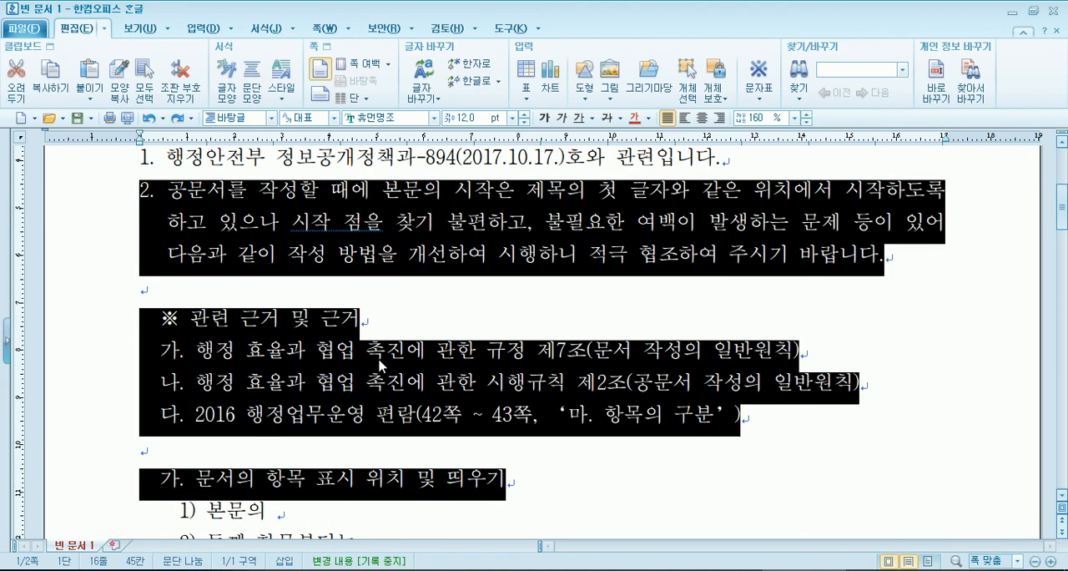
{"action": "left_click", "coordinate": [375, 302]}
- Preview both pages of the document for printing, inspect the second page at 100 %, and close the preview
{"action": "scroll", "coordinate": [373, 302], "scroll_direction": "up", "scroll_amount": 5}
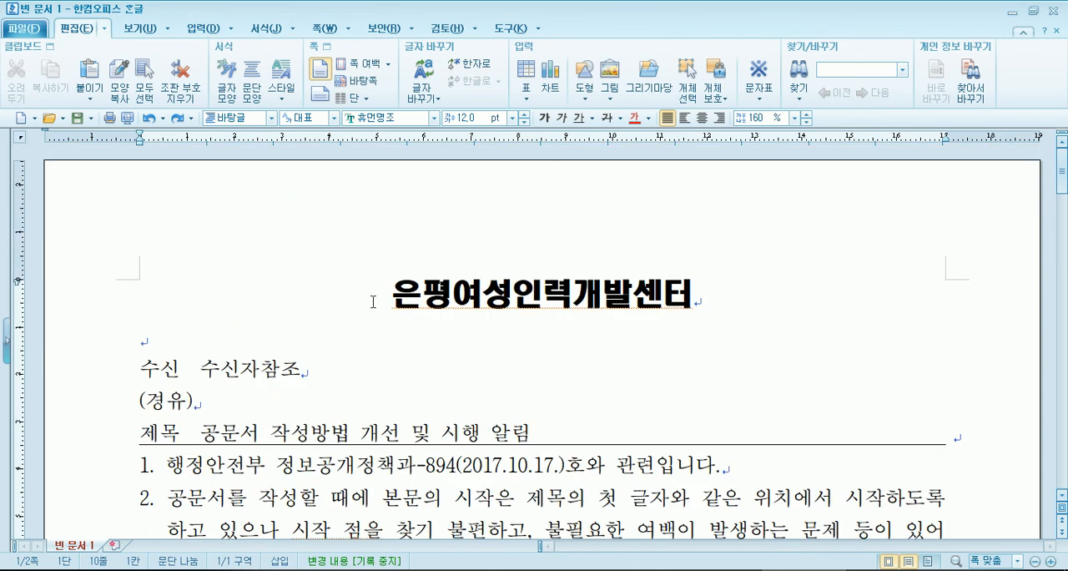
{"action": "left_click", "coordinate": [345, 288]}
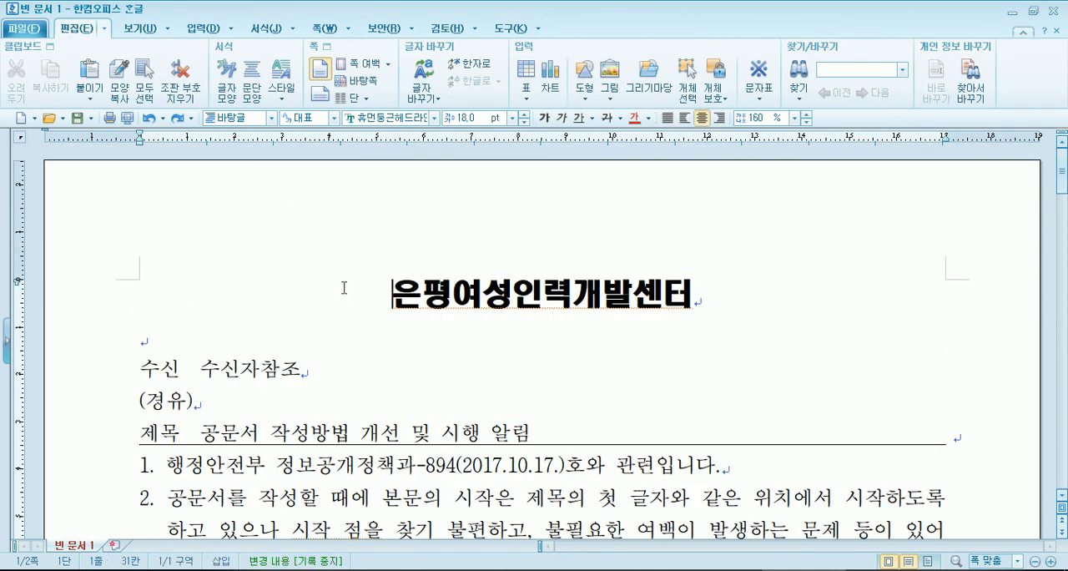
{"action": "left_click", "coordinate": [127, 117]}
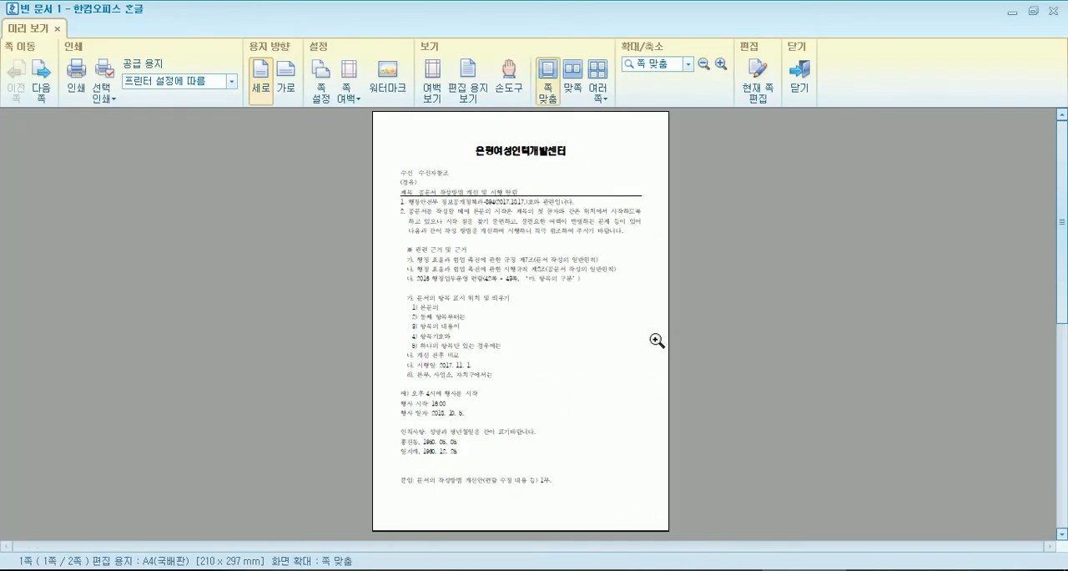
{"action": "left_click", "coordinate": [433, 81]}
{"action": "key", "text": "m"}
{"action": "scroll", "coordinate": [431, 322], "scroll_direction": "down", "scroll_amount": 3}
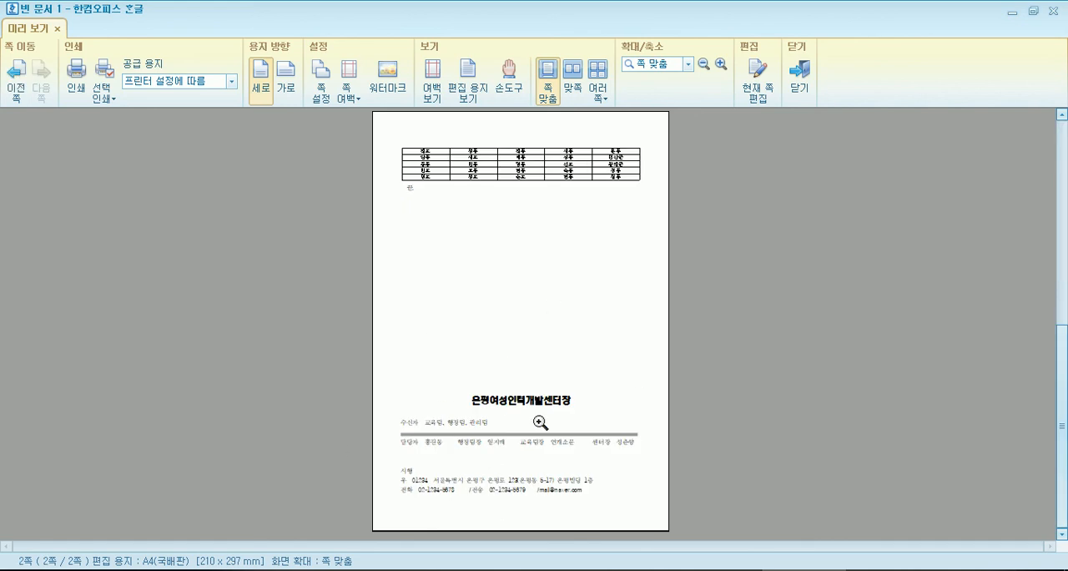
{"action": "left_click", "coordinate": [491, 261]}
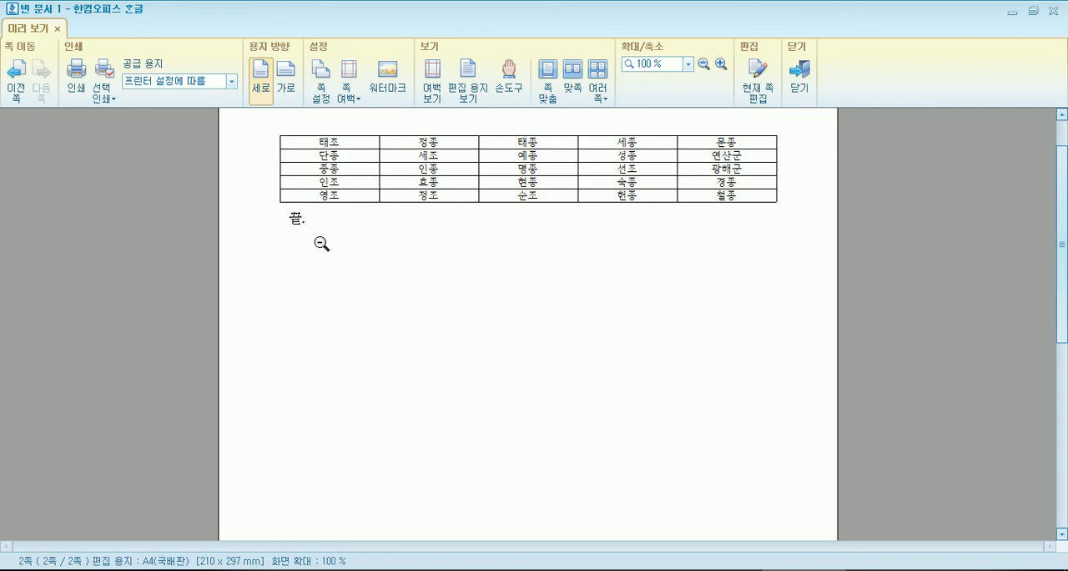
{"action": "scroll", "coordinate": [411, 343], "scroll_direction": "down", "scroll_amount": 2}
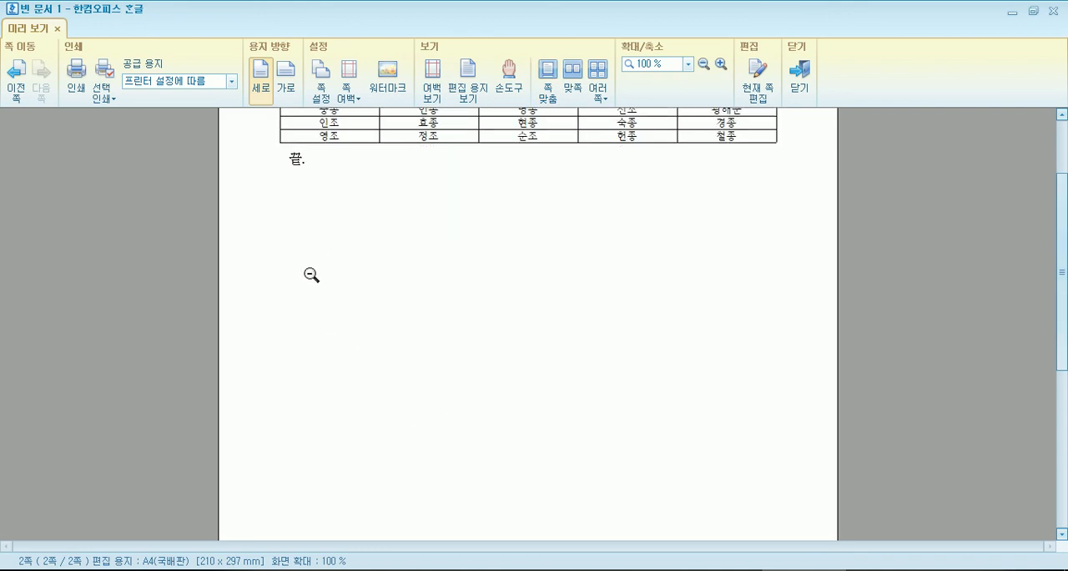
{"action": "left_click", "coordinate": [381, 381]}
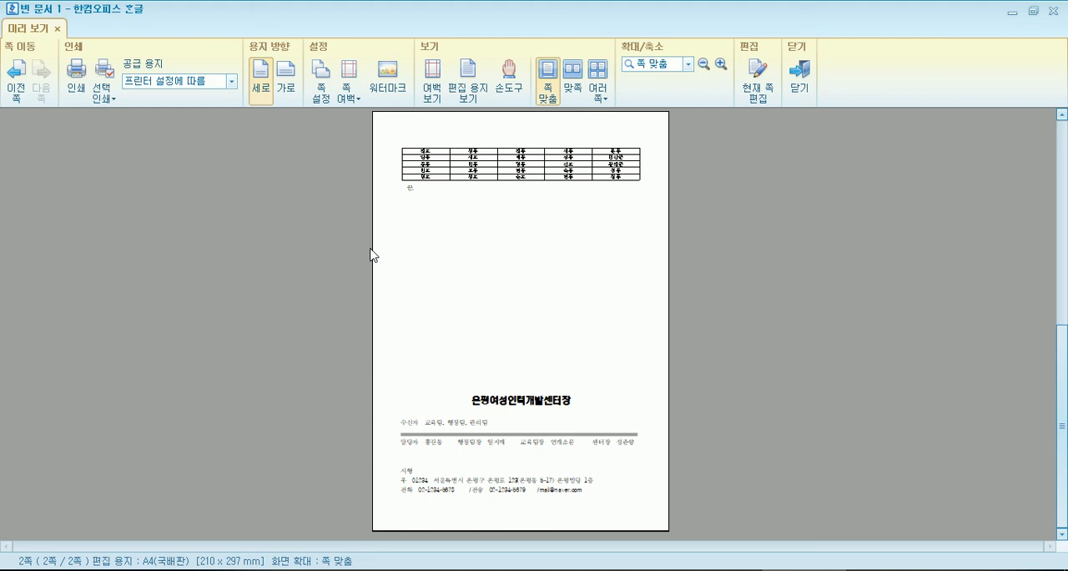
{"action": "key", "text": "Escape"}
- Highlight the event and personal-details examples above the 붙임 line and review the document through the table on page two
{"action": "scroll", "coordinate": [369, 250], "scroll_direction": "down", "scroll_amount": 10}
{"action": "scroll", "coordinate": [248, 330], "scroll_direction": "up", "scroll_amount": 5}
{"action": "left_click_drag", "start_coordinate": [120, 215], "coordinate": [150, 450]}
{"action": "scroll", "coordinate": [322, 420], "scroll_direction": "down", "scroll_amount": 10}
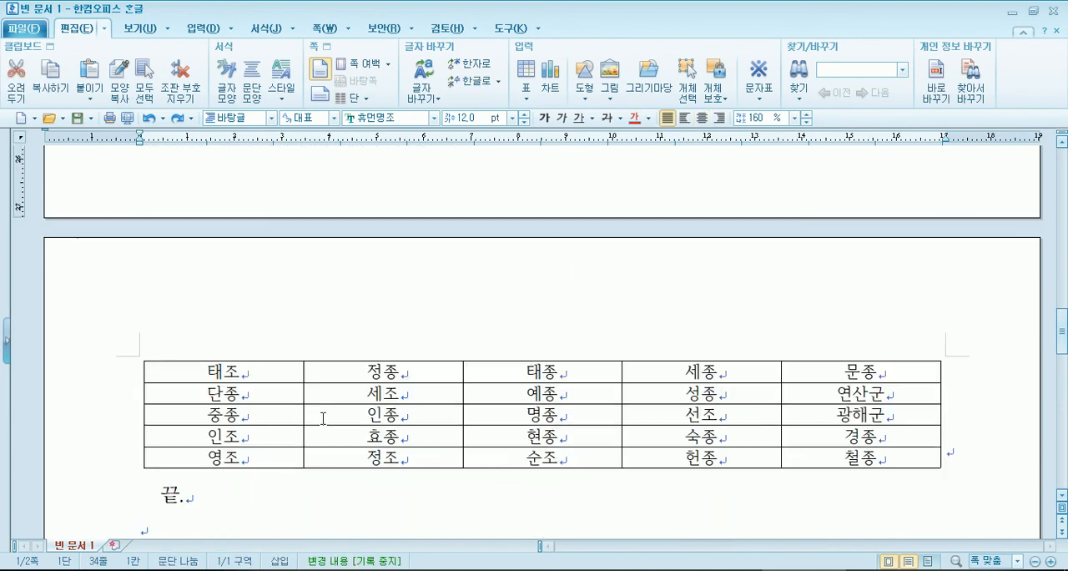
{"action": "scroll", "coordinate": [323, 419], "scroll_direction": "up", "scroll_amount": 8}
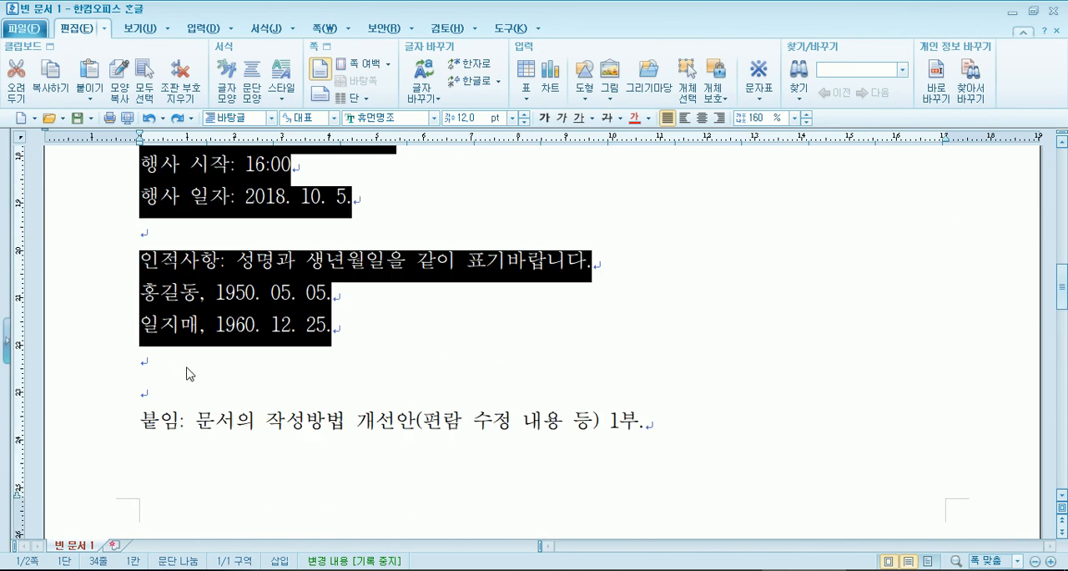
{"action": "left_click", "coordinate": [248, 292]}
{"action": "scroll", "coordinate": [248, 292], "scroll_direction": "up", "scroll_amount": 5}
- Start saving the document as an .hwp file and choose the 문서 library as the save location
{"action": "left_click", "coordinate": [317, 289]}
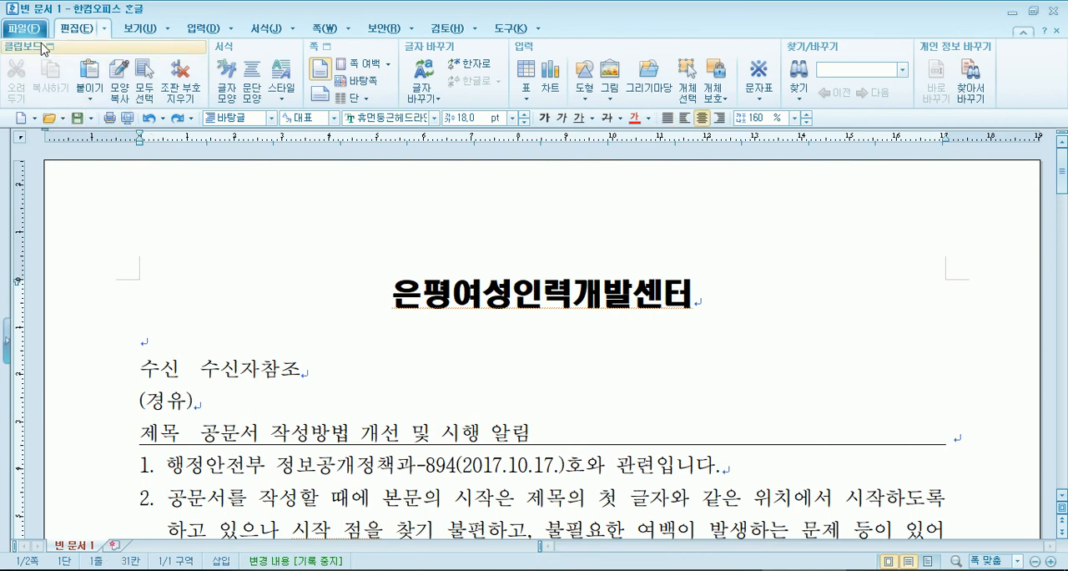
{"action": "left_click", "coordinate": [77, 119]}
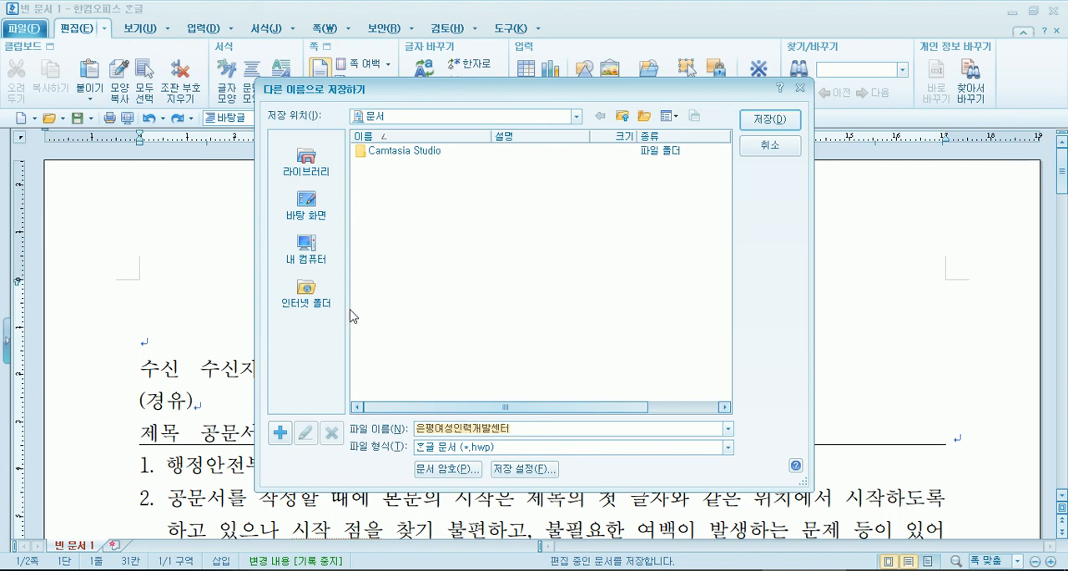
{"action": "left_click", "coordinate": [303, 155]}
{"action": "double_click", "coordinate": [381, 155]}
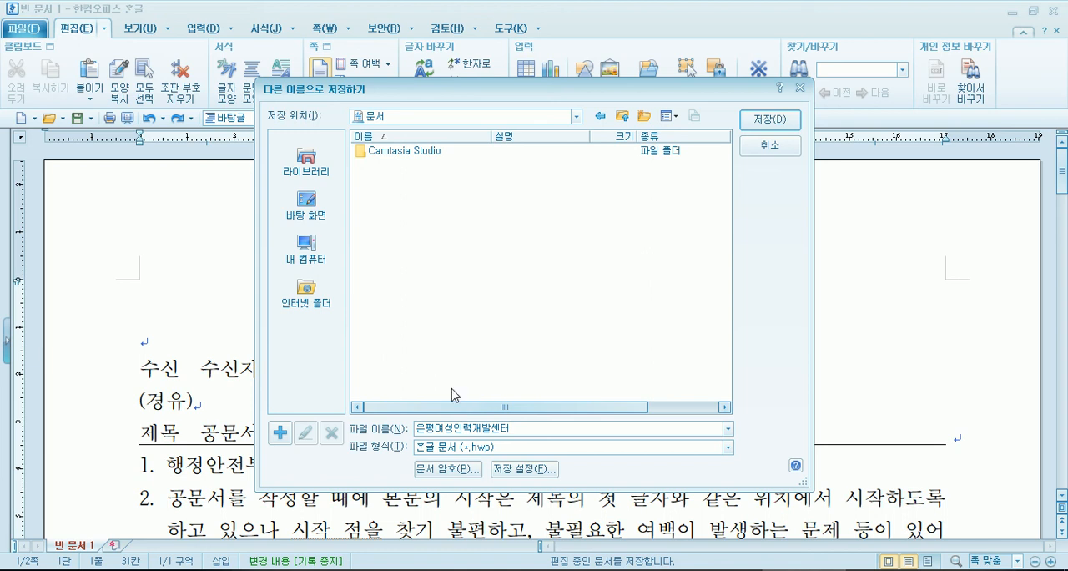
{"action": "left_click", "coordinate": [324, 264]}
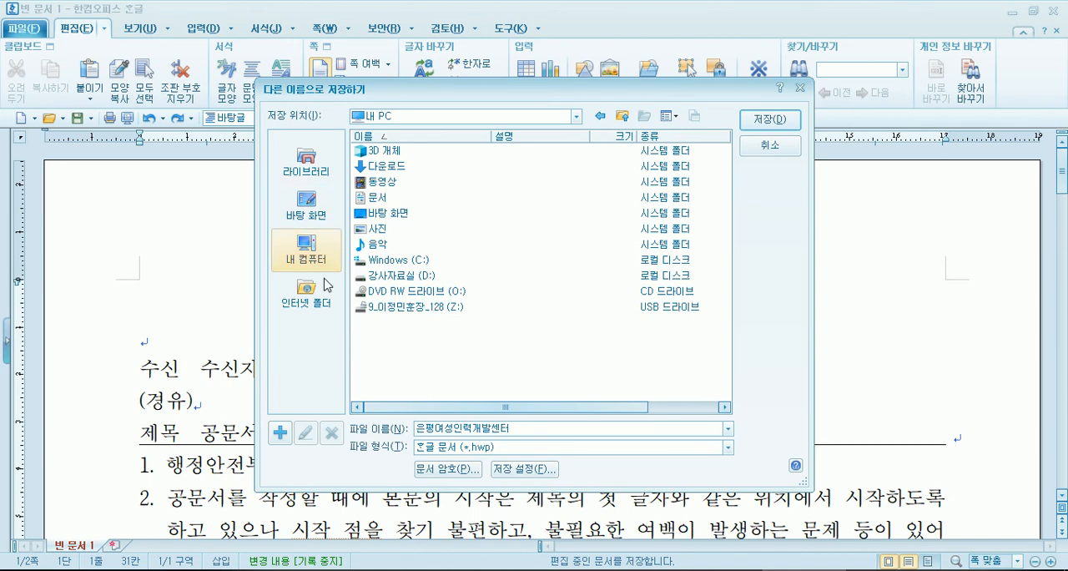
{"action": "left_click", "coordinate": [324, 171]}
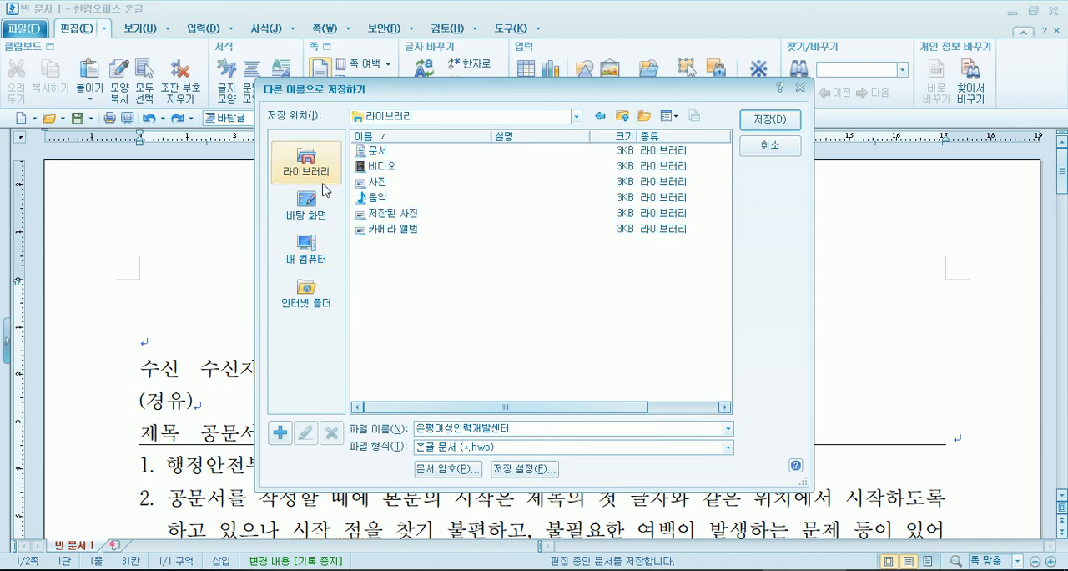
{"action": "double_click", "coordinate": [377, 151]}
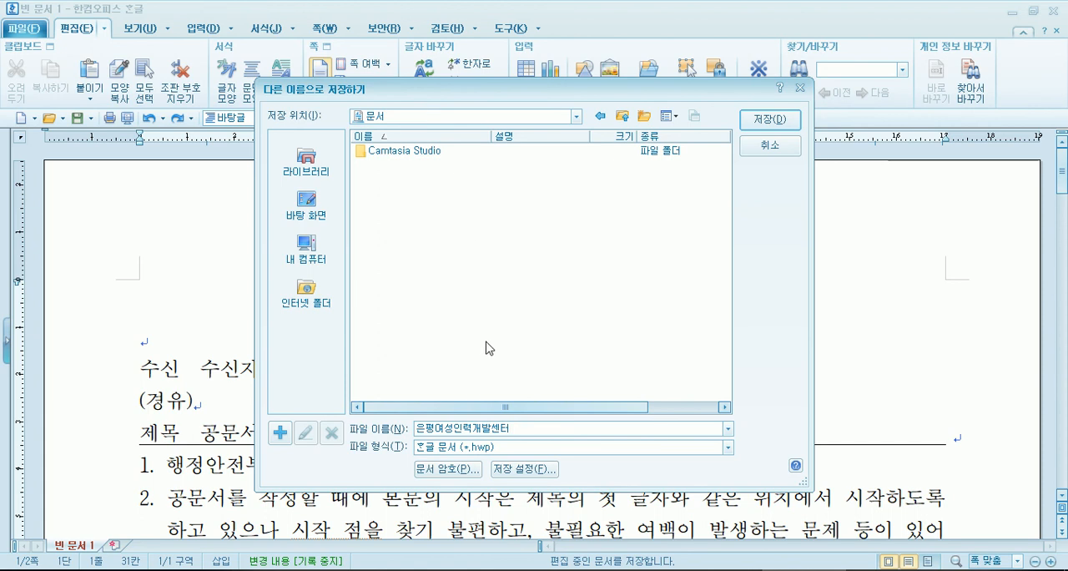
{"action": "key", "text": "Escape"}
{"action": "left_click_drag", "start_coordinate": [382, 291], "coordinate": [754, 298]}
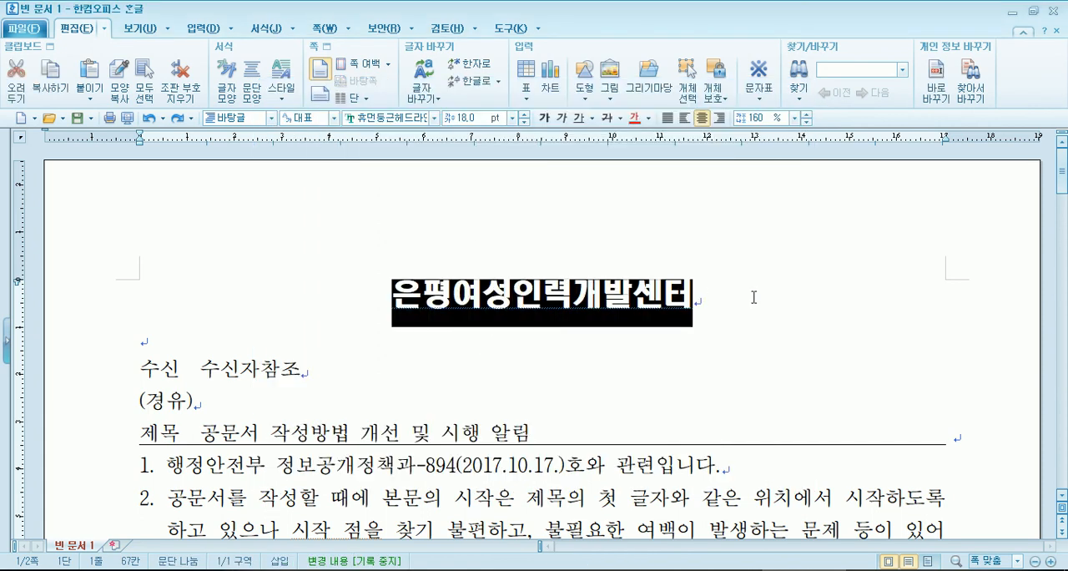
{"action": "left_click", "coordinate": [392, 304]}
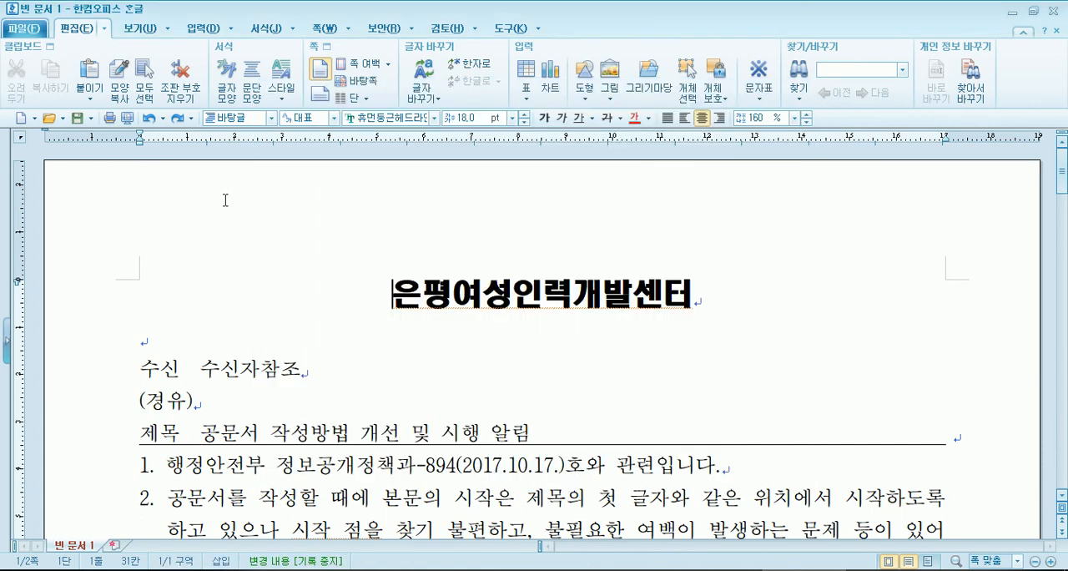
- Save the document in the 문서 folder as an .hwp file named 공문(20180921, 공문서작성규정변경요청)
{"action": "left_click", "coordinate": [76, 118]}
{"action": "left_click", "coordinate": [521, 430]}
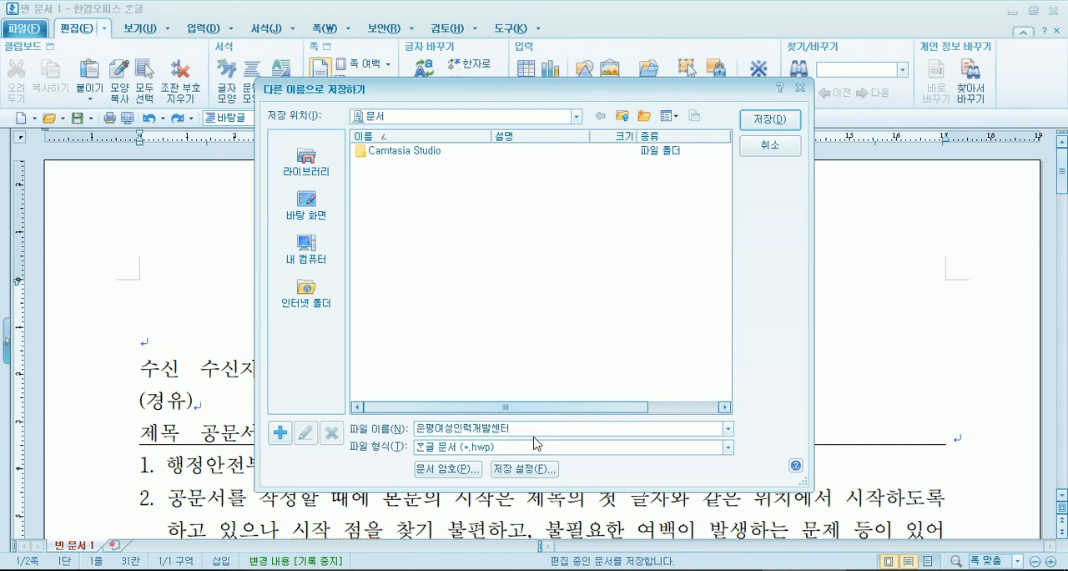
{"action": "left_click_drag", "start_coordinate": [515, 429], "coordinate": [392, 412]}
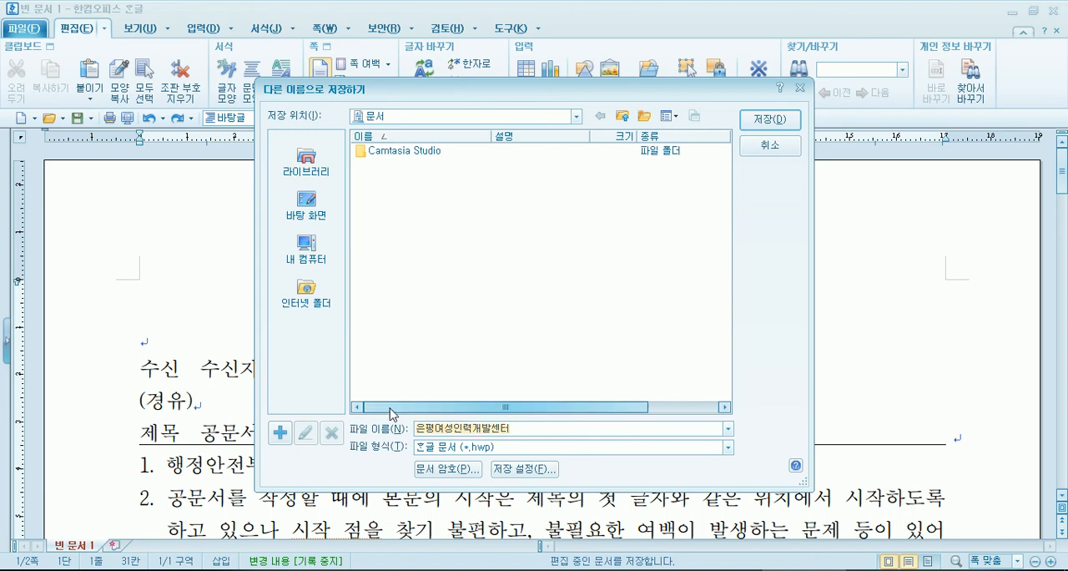
{"action": "type", "text": "공문"}
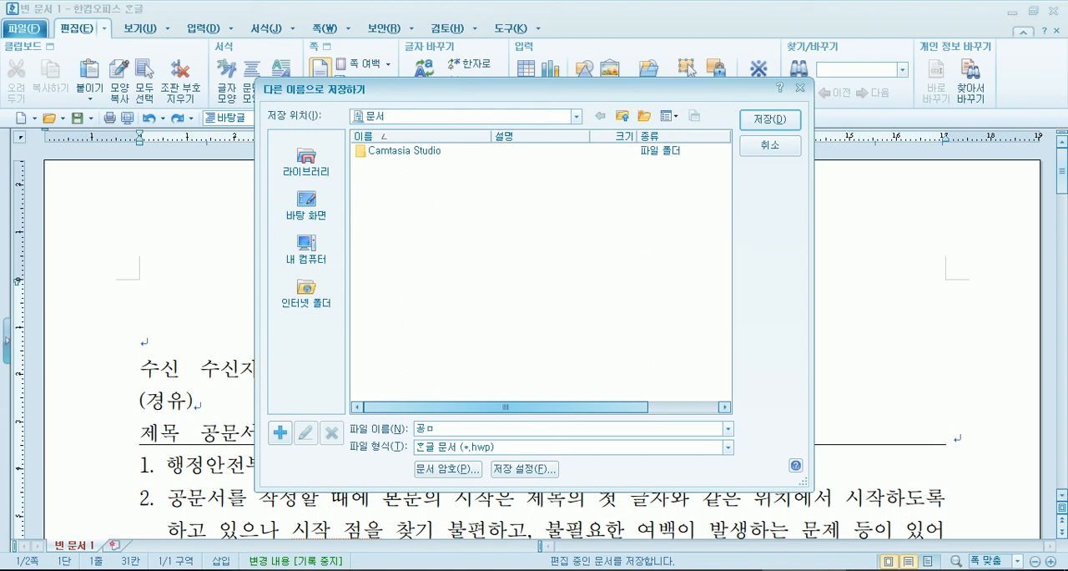
{"action": "type", "text": "("}
{"action": "type", "text": "201809"}
{"action": "type", "text": "21"}
{"action": "type", "text": ", 공무"}
{"action": "type", "text": "서작"}
{"action": "type", "text": "성규정변경"}
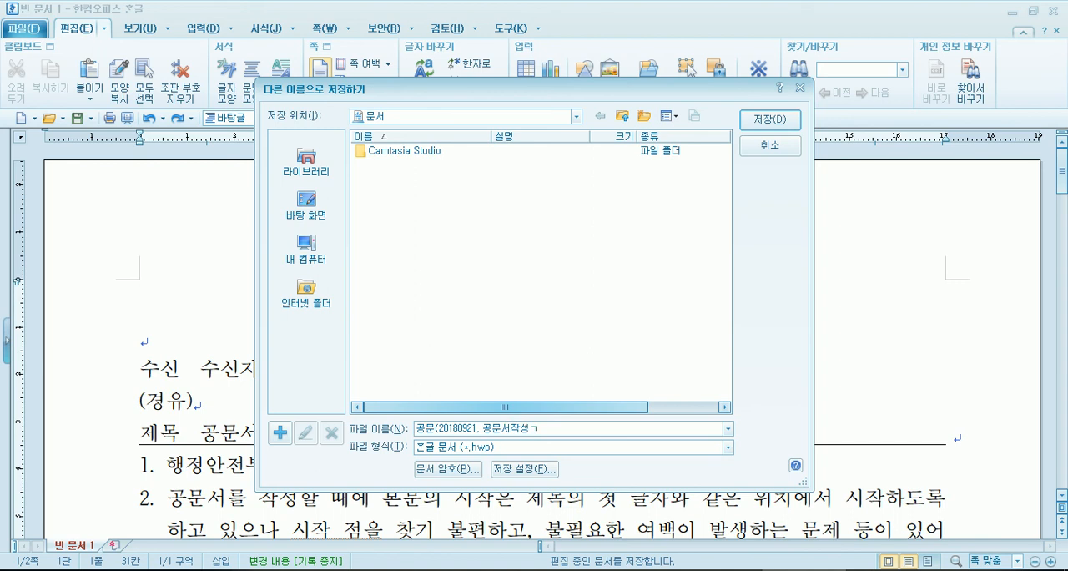
{"action": "type", "text": "요청)"}
{"action": "left_click", "coordinate": [770, 119]}
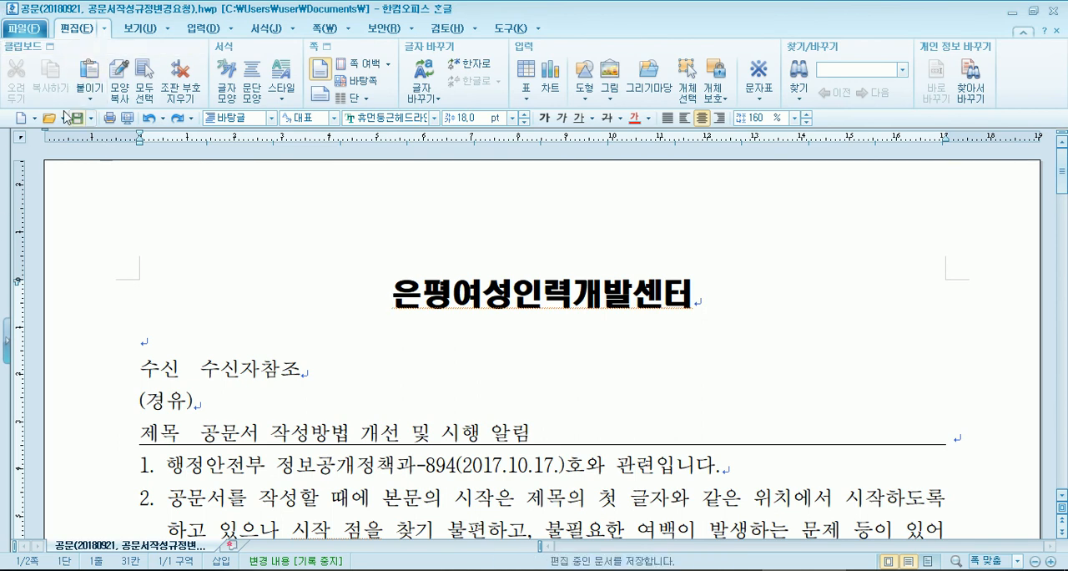
- Place the cursor on the blank line below the title, save the document again and close it
{"action": "left_click", "coordinate": [219, 340]}
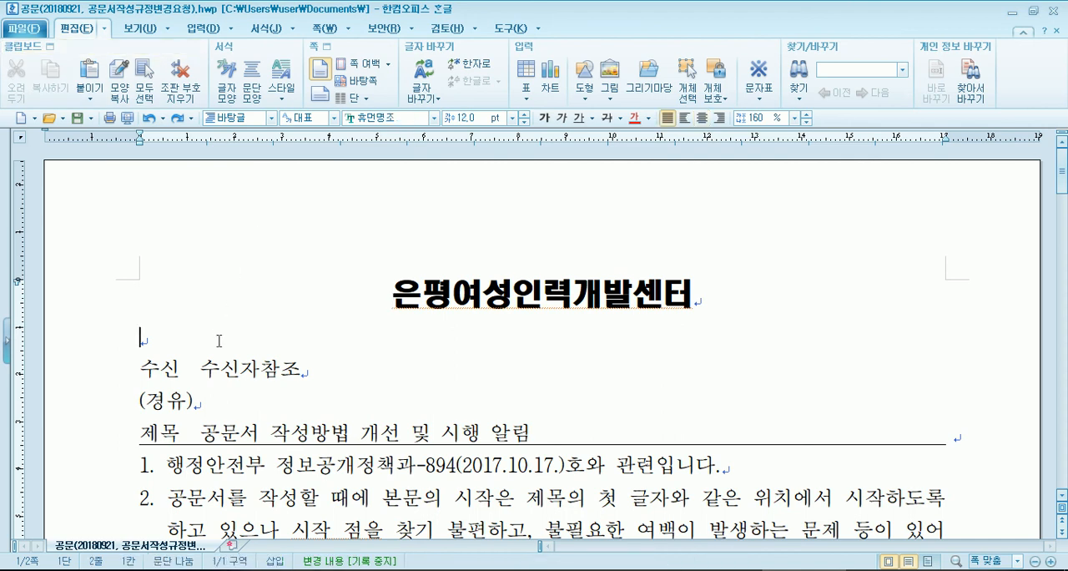
{"action": "left_click", "coordinate": [75, 125]}
{"action": "left_click", "coordinate": [1056, 12]}
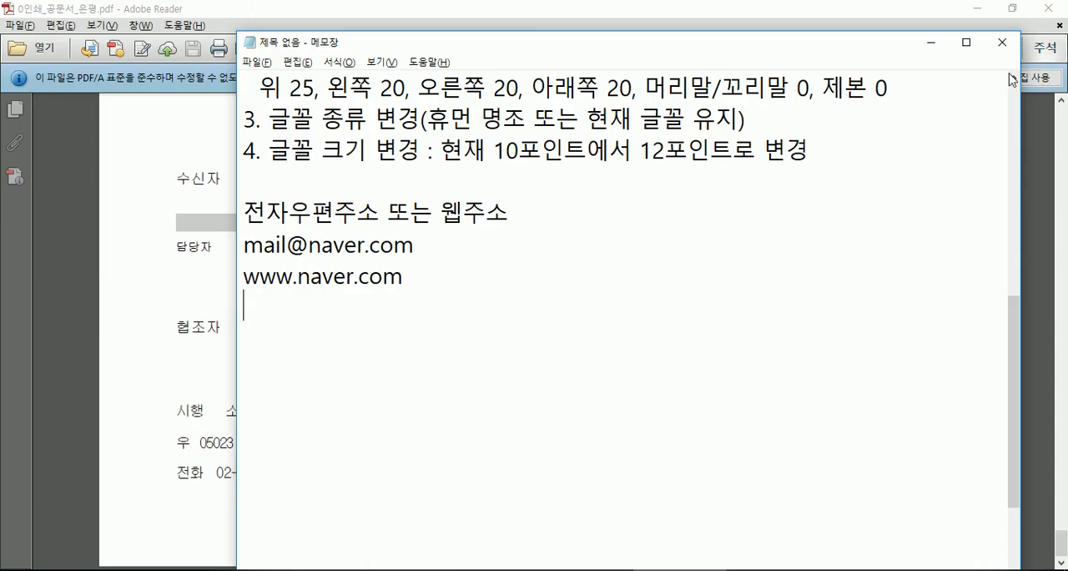
- Minimise the Notepad note, the PDF and the remaining open windows to reach the desktop
{"action": "left_click", "coordinate": [931, 41]}
{"action": "left_click", "coordinate": [978, 10]}
{"action": "left_click", "coordinate": [979, 9]}
{"action": "left_click", "coordinate": [979, 9]}
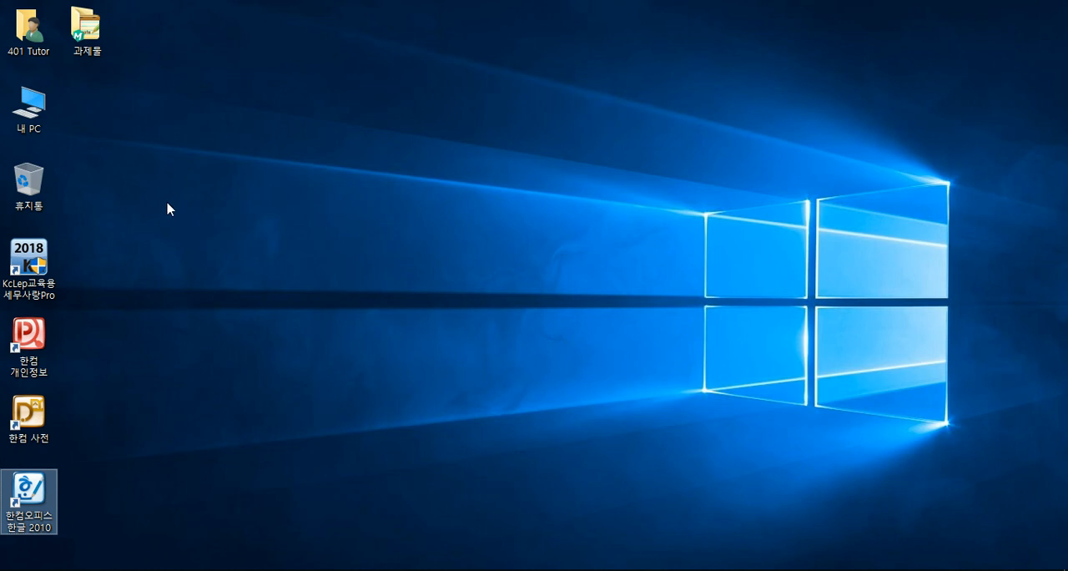
- Start 한컴오피스 한글 2010, reopen 공문(20180921, 공문서작성규정변경요청).hwp from the recent documents, and close it
{"action": "double_click", "coordinate": [41, 494]}
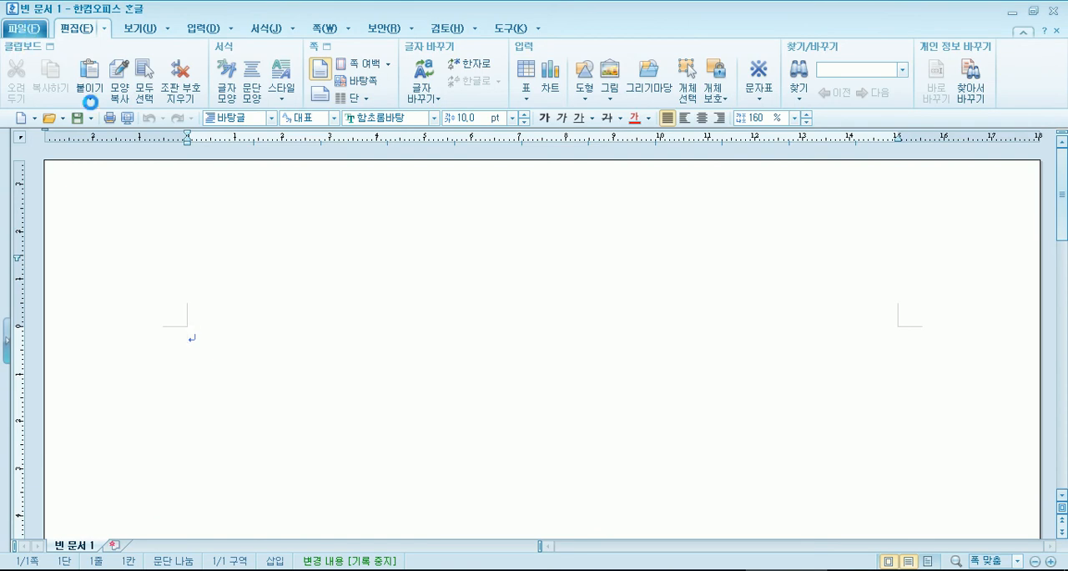
{"action": "left_click", "coordinate": [758, 569]}
{"action": "left_click", "coordinate": [758, 569]}
{"action": "left_click", "coordinate": [30, 33]}
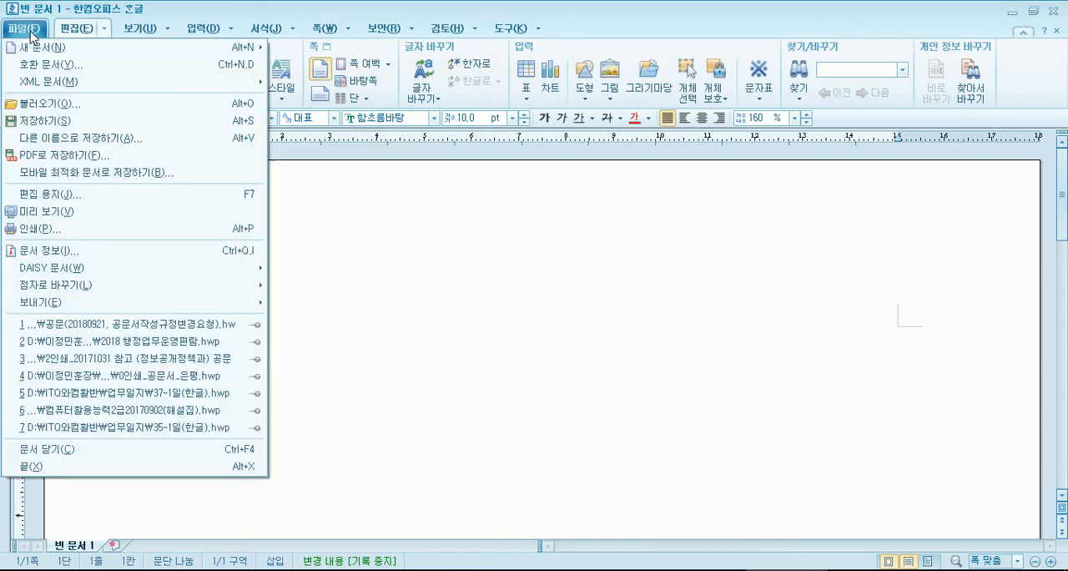
{"action": "left_click", "coordinate": [178, 332]}
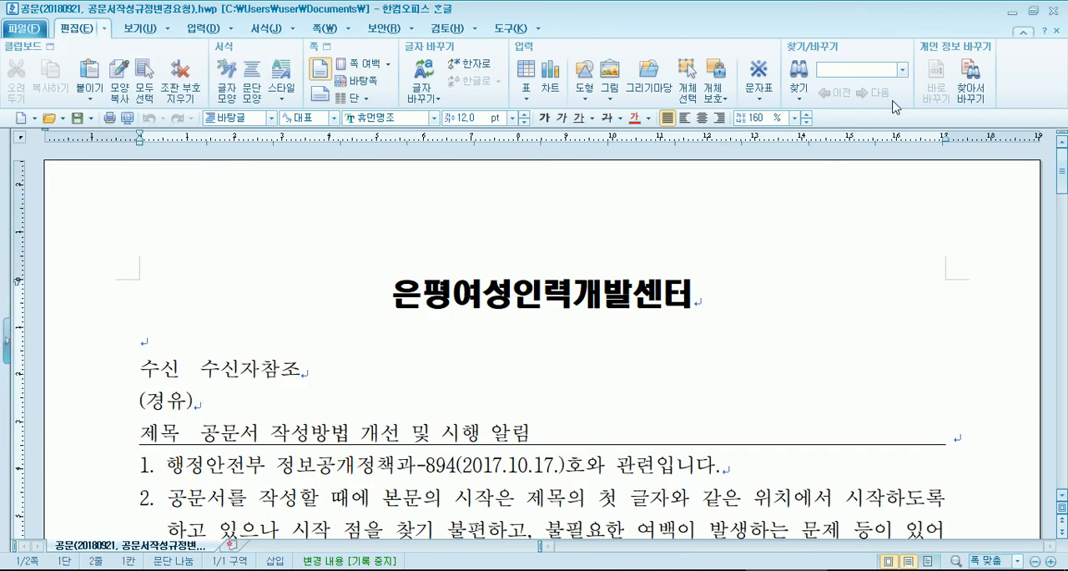
{"action": "left_click", "coordinate": [1057, 10]}
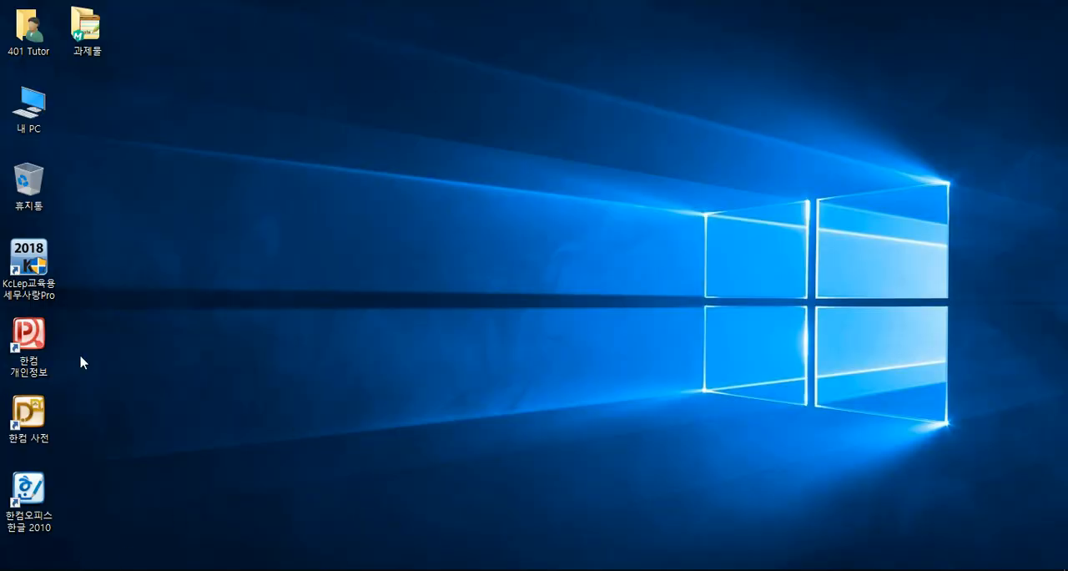
- Open 공문(20180921, 공문서작성규정변경요청).hwp from the 문서 folder in File Explorer, showing its full name, and close the windows
{"action": "double_click", "coordinate": [30, 101]}
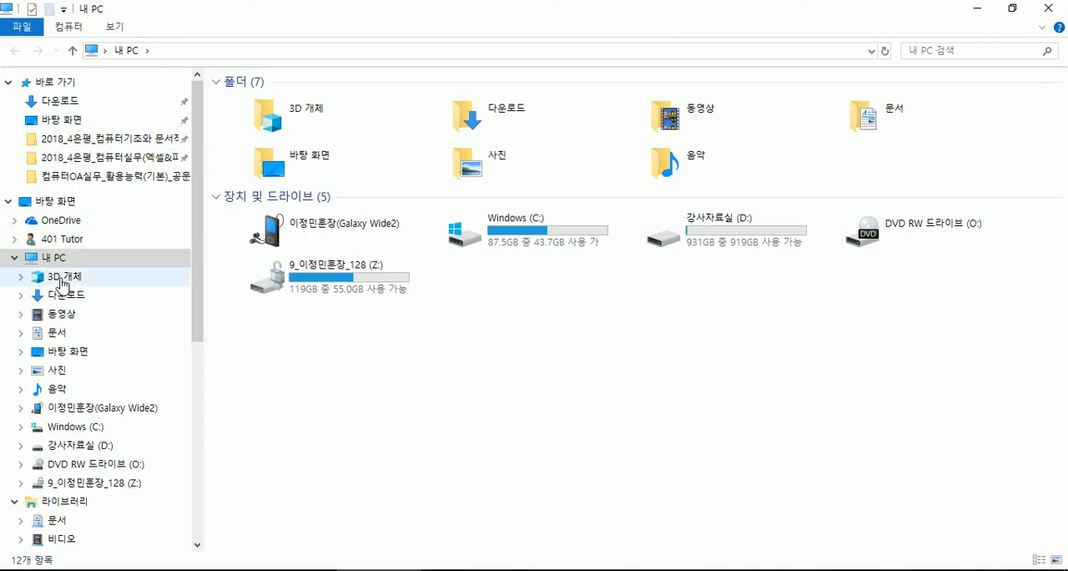
{"action": "left_click", "coordinate": [62, 334]}
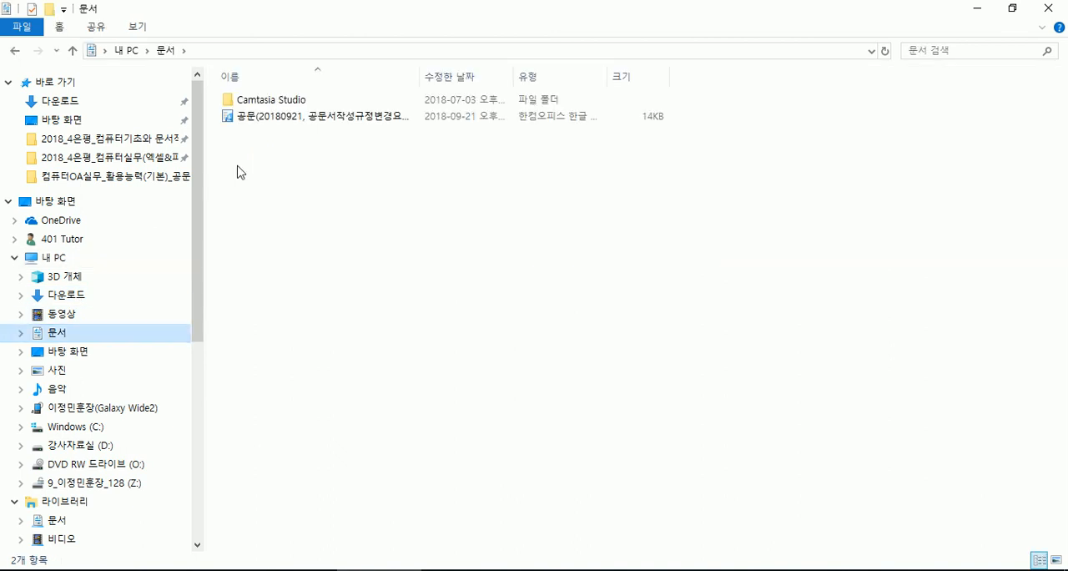
{"action": "double_click", "coordinate": [422, 75]}
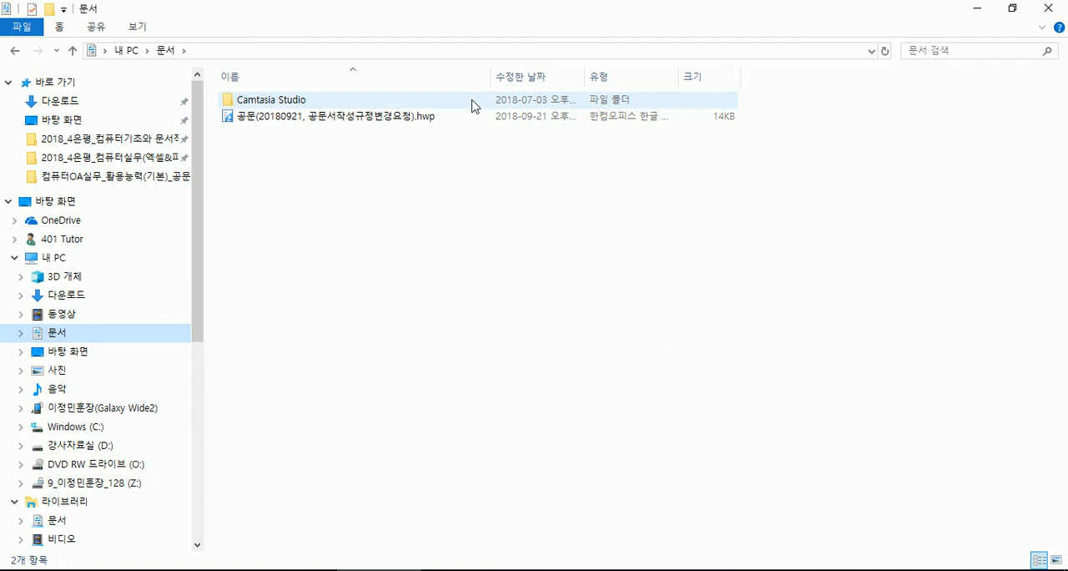
{"action": "double_click", "coordinate": [397, 118]}
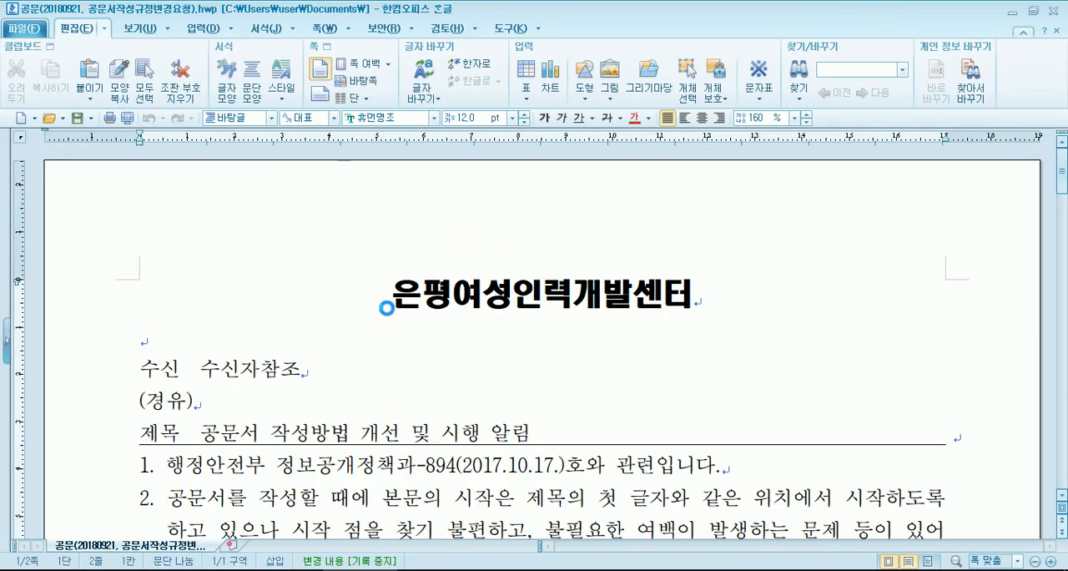
{"action": "left_click", "coordinate": [1055, 11]}
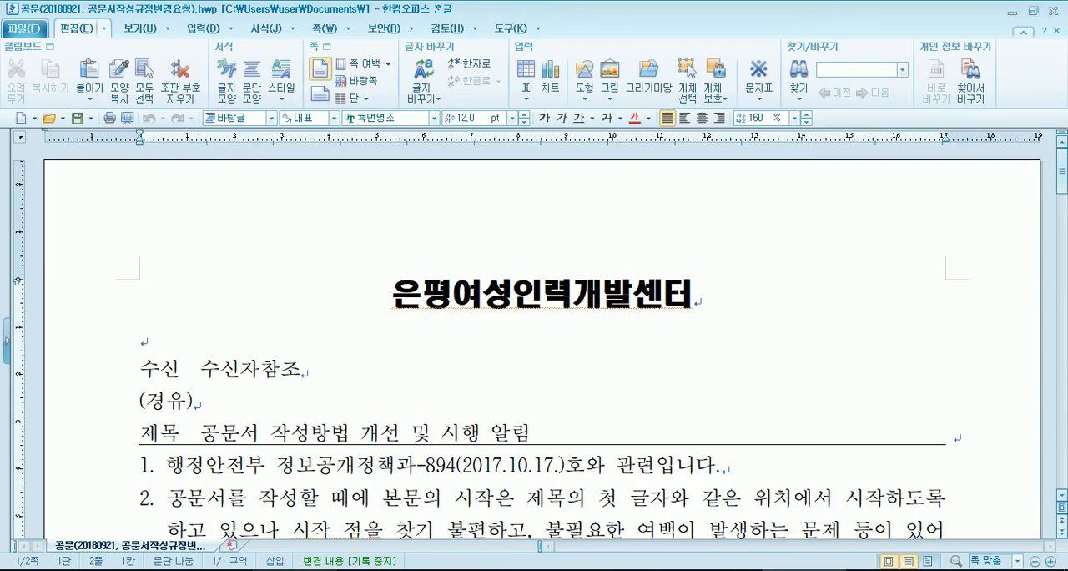
{"action": "left_click", "coordinate": [1056, 12]}
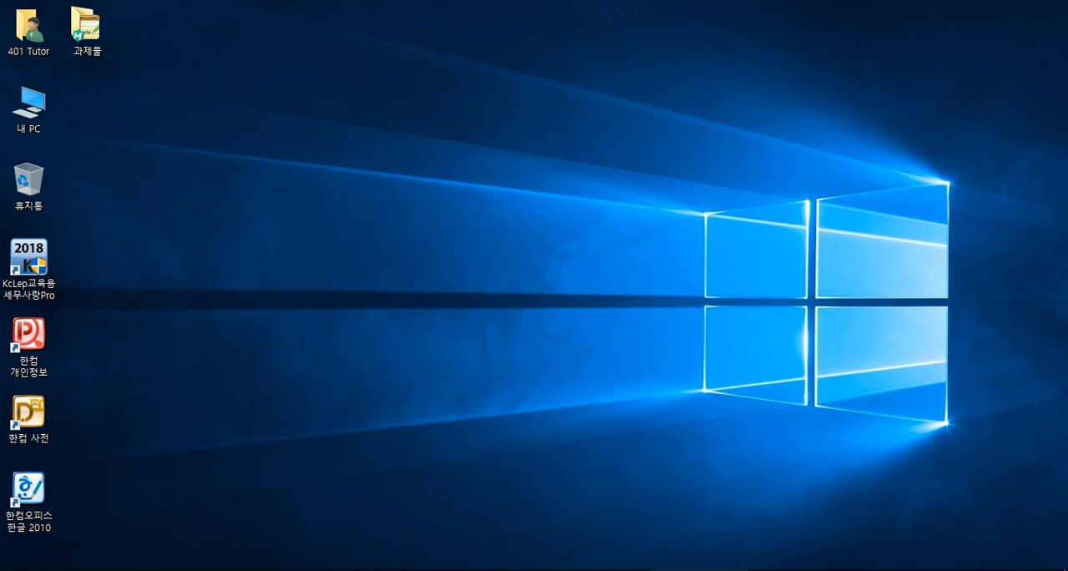
- Bring back the Notepad note and write "를 입력하고 스페이스바를 누르거나, 엔터를 누르면" below the web address
{"action": "left_click", "coordinate": [700, 570]}
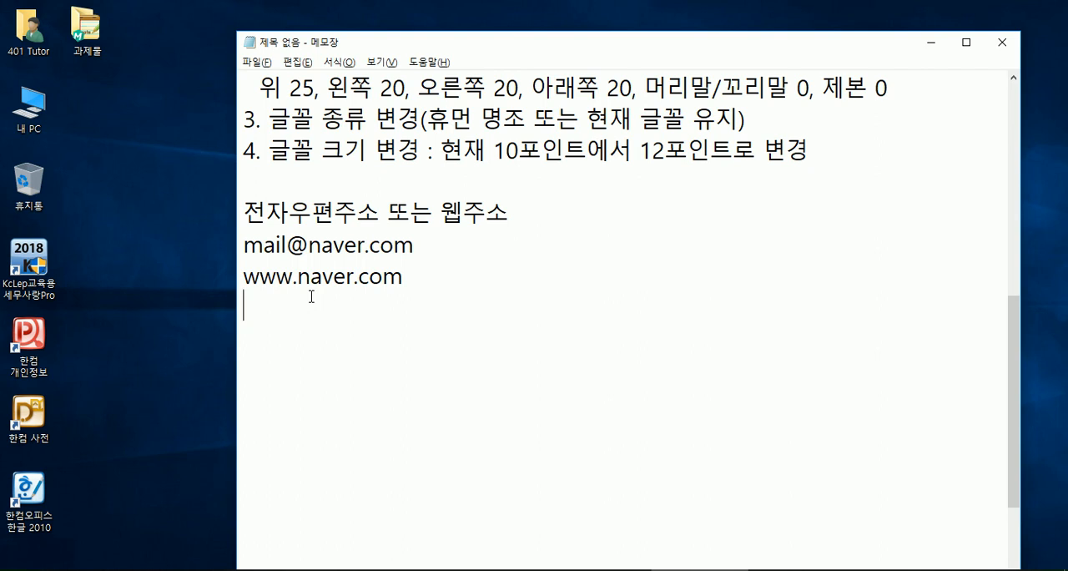
{"action": "type", "text": "fmf"}
{"action": "key", "text": "BackSpace"}
{"action": "key", "text": "BackSpace"}
{"action": "key", "text": "BackSpace"}
{"action": "key", "text": "Hangul"}
{"action": "type", "text": "ㄹ를 입력하고 "}
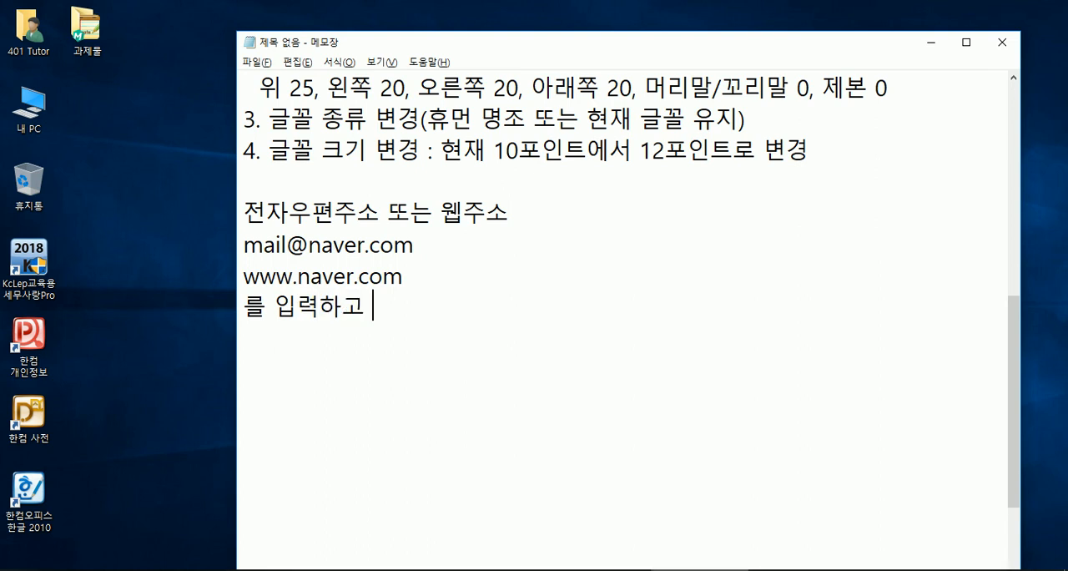
{"action": "type", "text": "스페이스"}
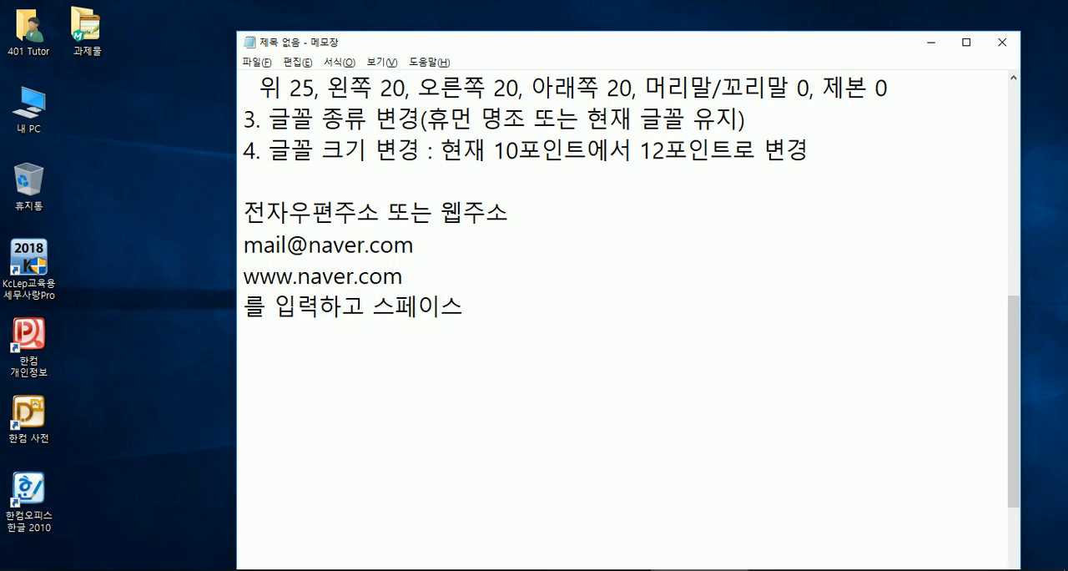
{"action": "type", "text": "바를 누르거나,"}
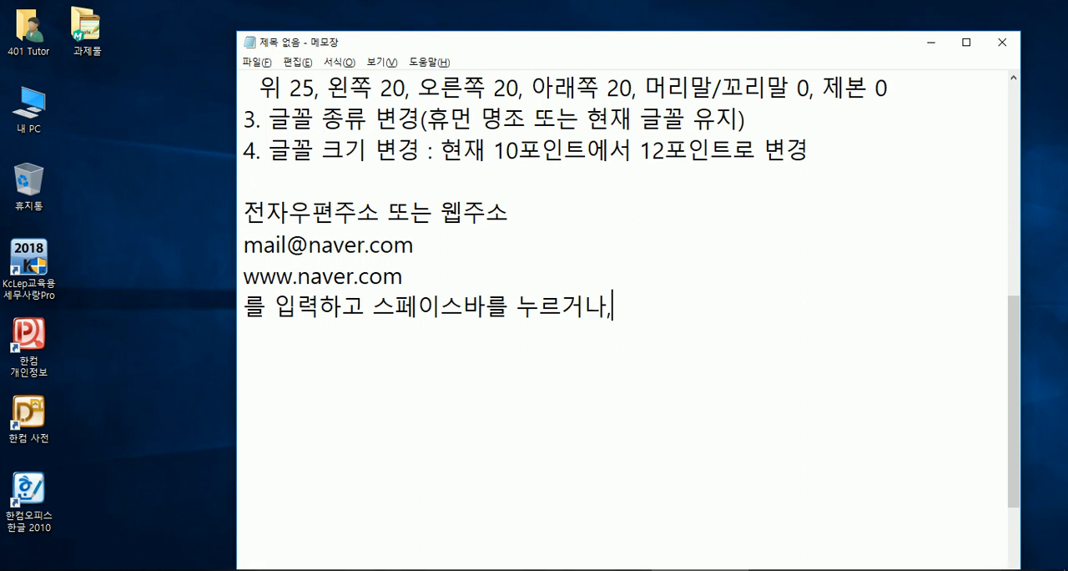
{"action": "type", "text": " 엔터를 누르"}
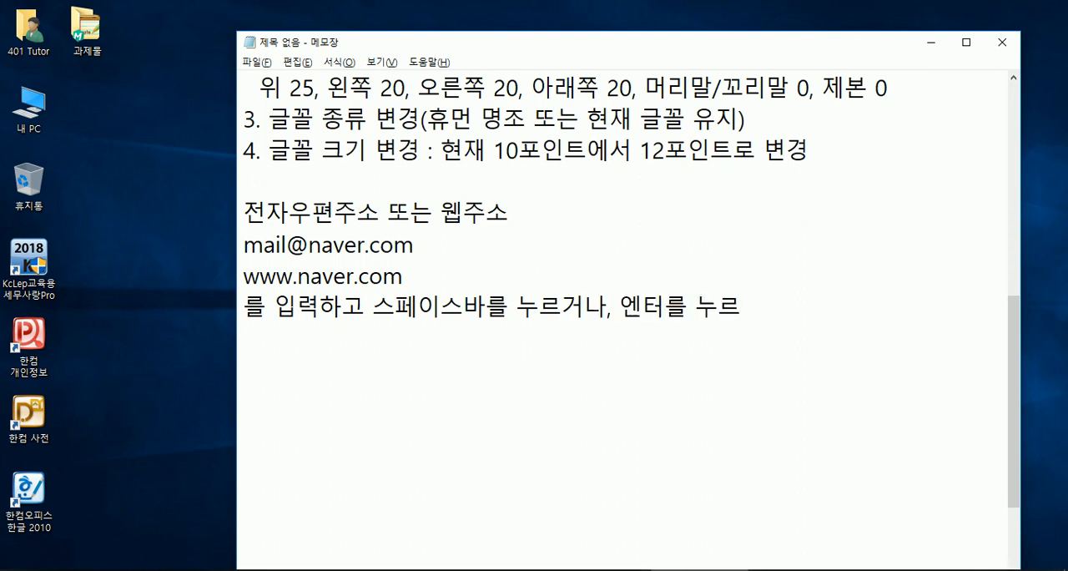
{"action": "type", "text": "면 자동으로 하이"}
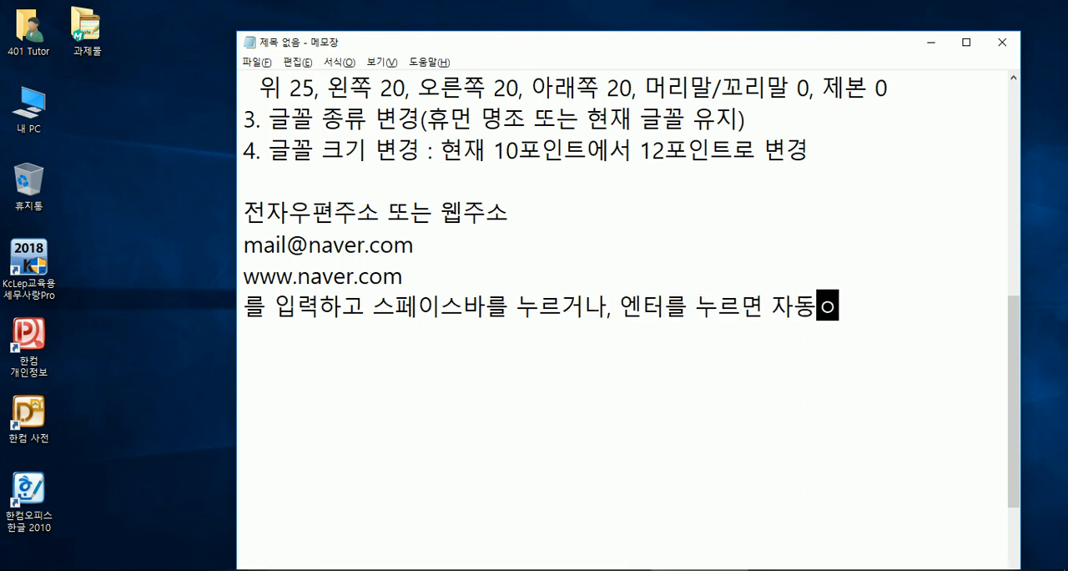
{"action": "type", "text": "퍼링크"}
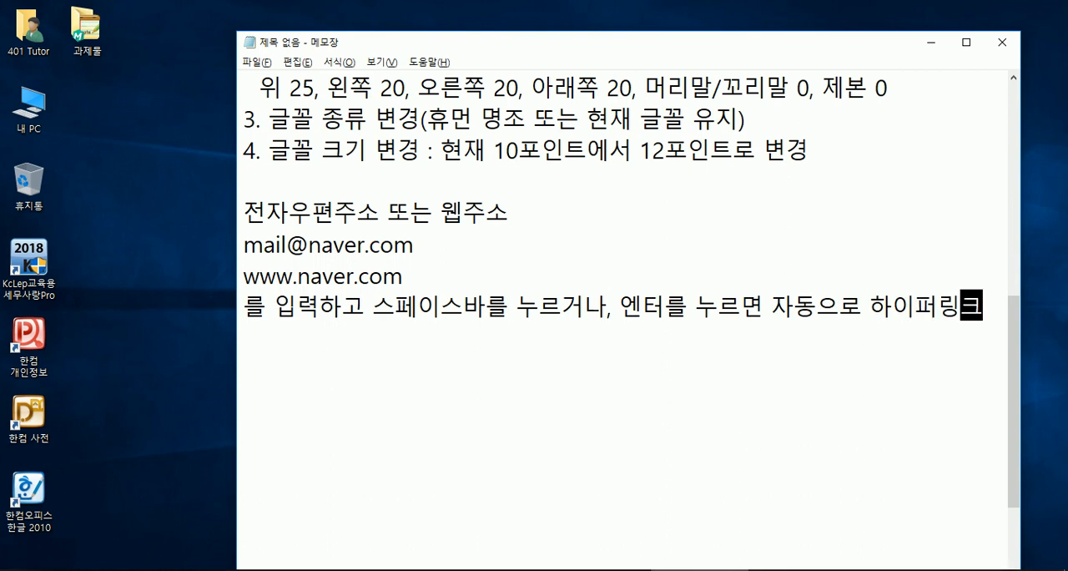
{"action": "type", "text": "ㄱ능으로"}
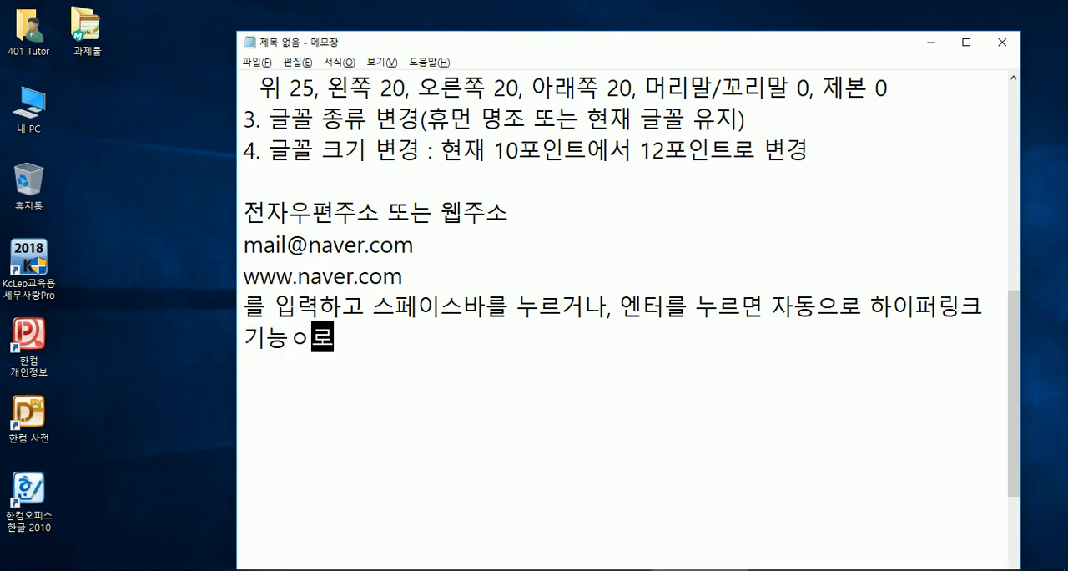
- Complete the sentence with "자동으로 하이퍼링크 기능으로 변한다."
{"action": "key", "text": "BackSpace"}
{"action": "key", "text": "BackSpace"}
{"action": "type", "text": "으로 변한다."}
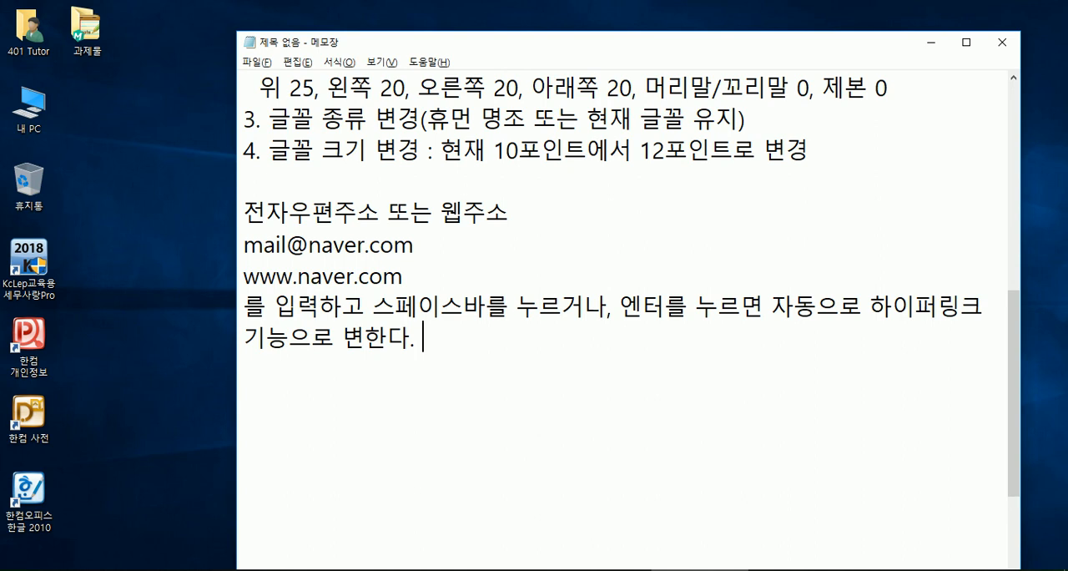
- Add "이때, 마/오" after the sentence about automatic hyperlinks
{"action": "type", "text": "이때, 마;"}
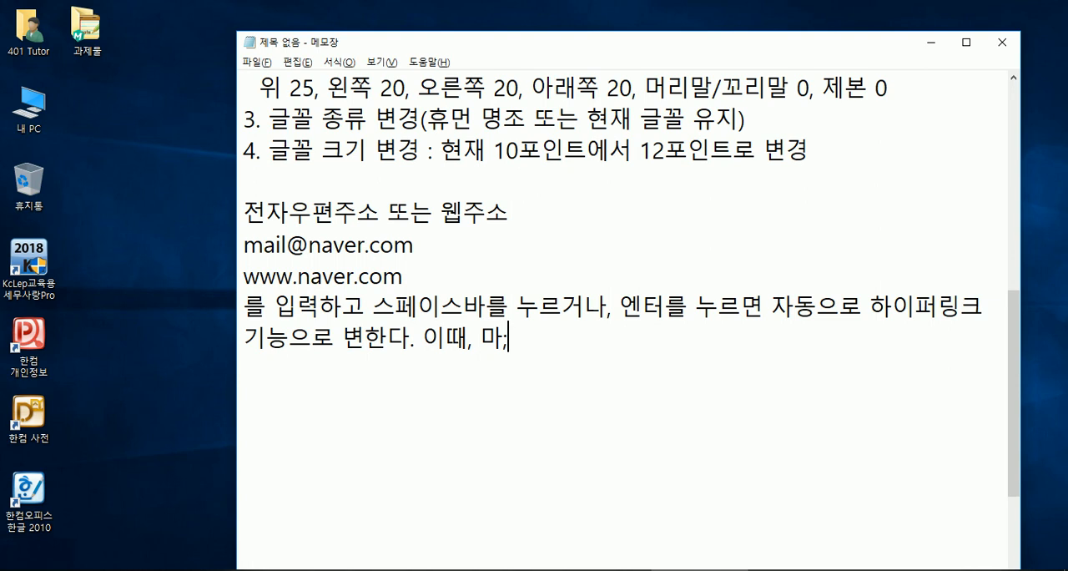
{"action": "key", "text": "BackSpace"}
{"action": "type", "text": "/오"}
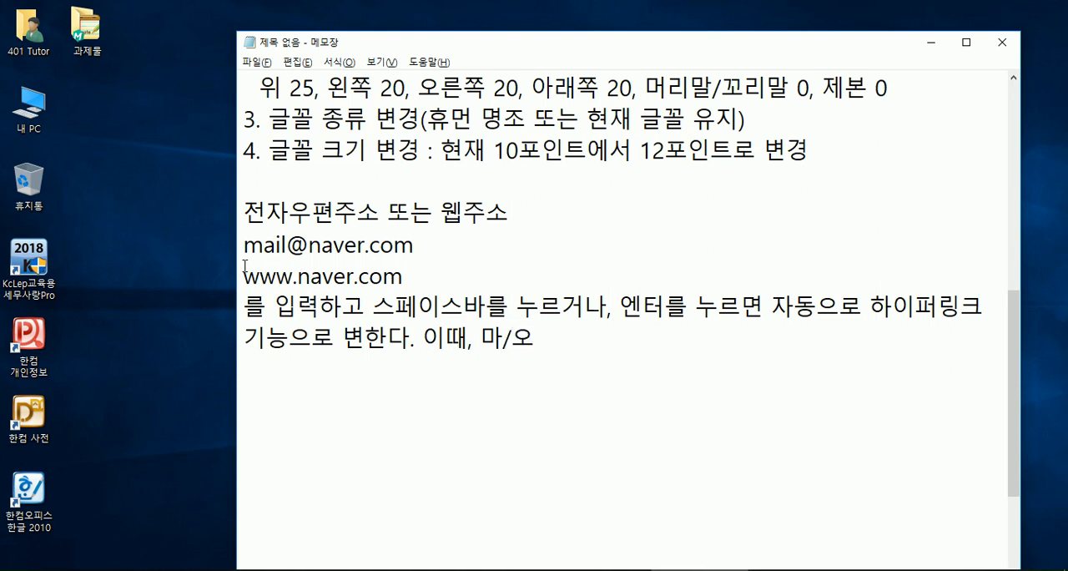
- Show the shortcut menu of the empty desktop area beside the note
{"action": "left_click", "coordinate": [183, 98]}
{"action": "right_click", "coordinate": [182, 92]}
{"action": "left_click", "coordinate": [153, 97]}
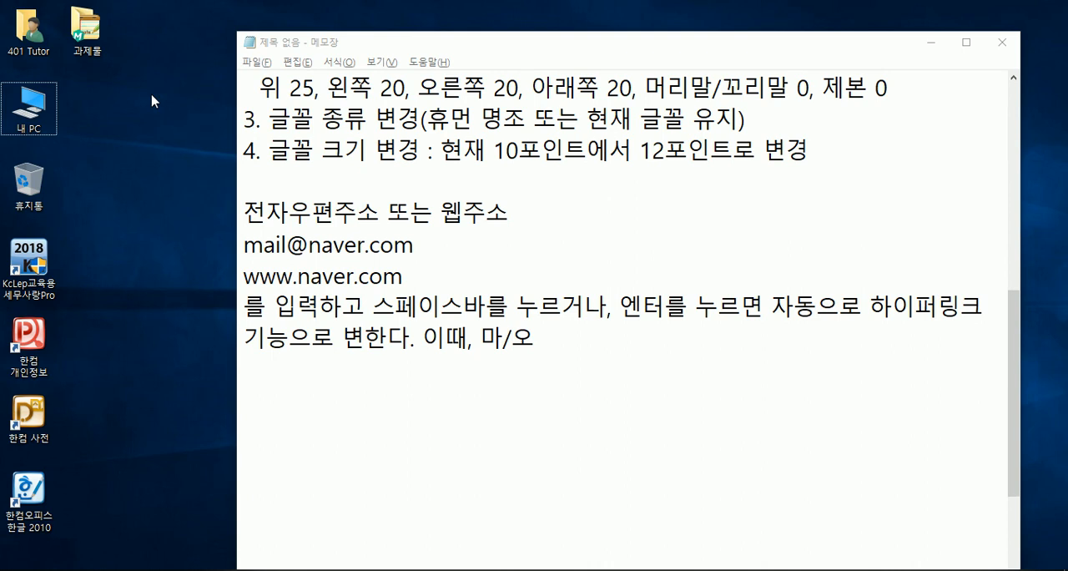
{"action": "right_click", "coordinate": [151, 101]}
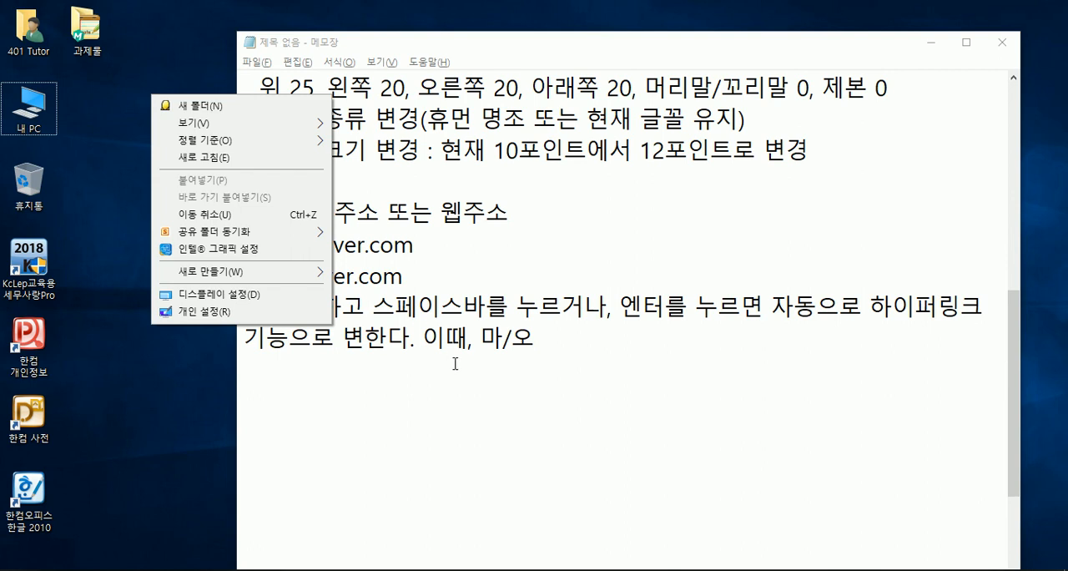
- Return to the note and insert "바로가기메뉴에서" in front of "마/오"
{"action": "left_click", "coordinate": [476, 340]}
{"action": "type", "text": "바로"}
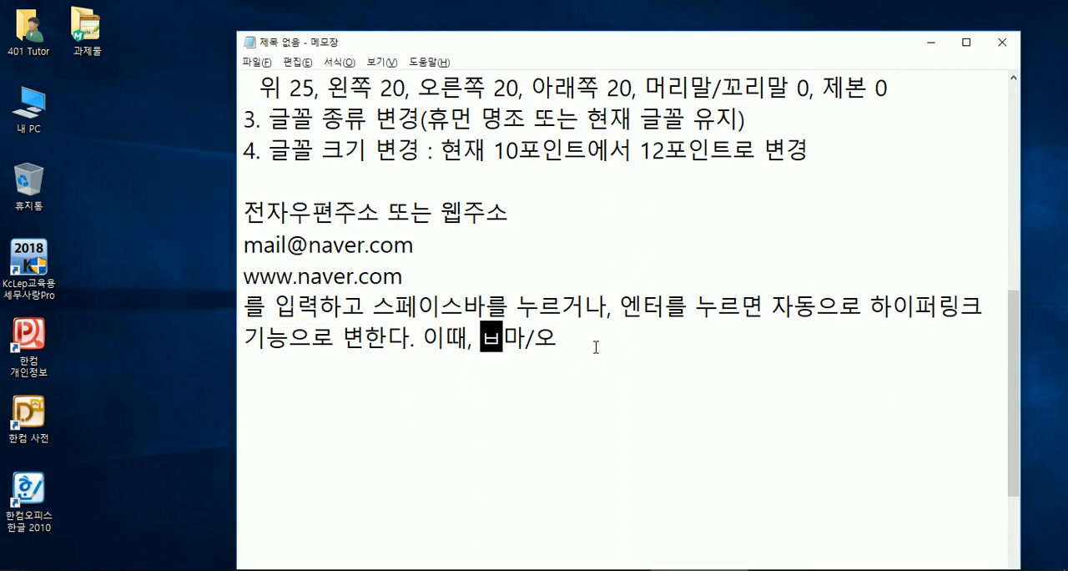
{"action": "type", "text": "가기메뉴("}
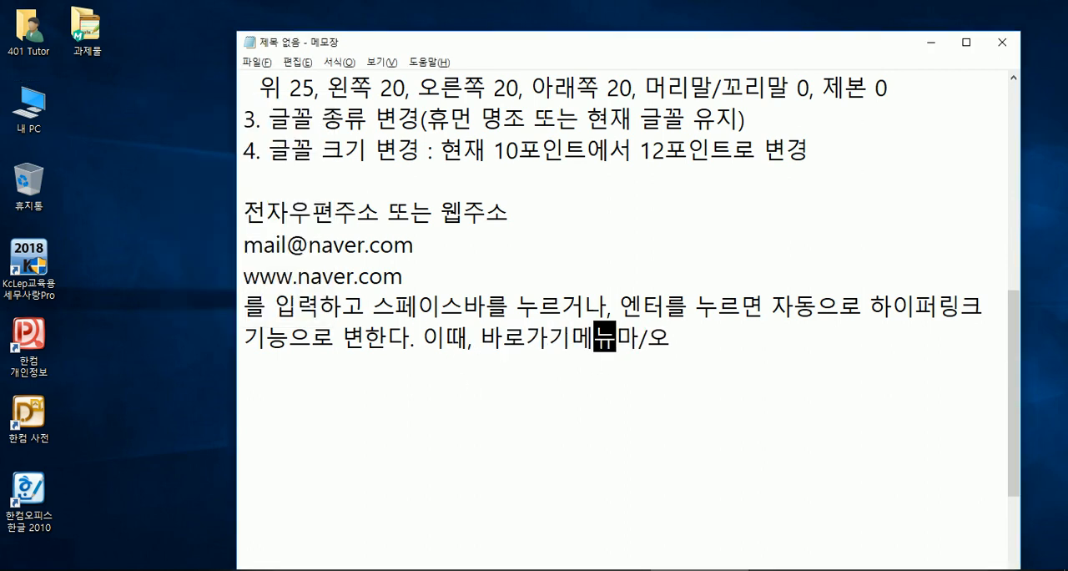
{"action": "key", "text": "BackSpace"}
{"action": "type", "text": "에서 "}
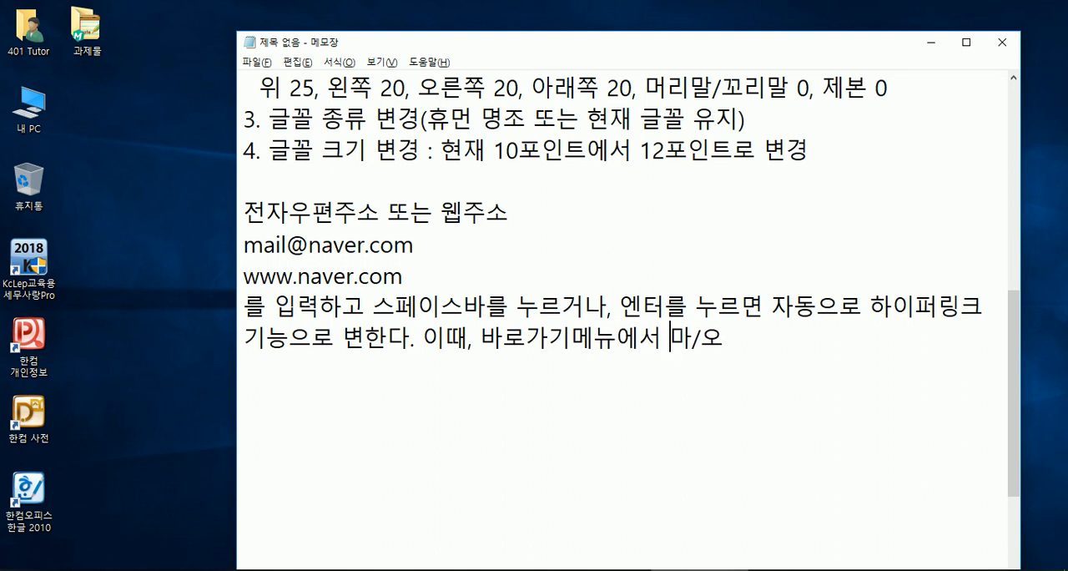
{"action": "type", "text": "라ㅇ"}
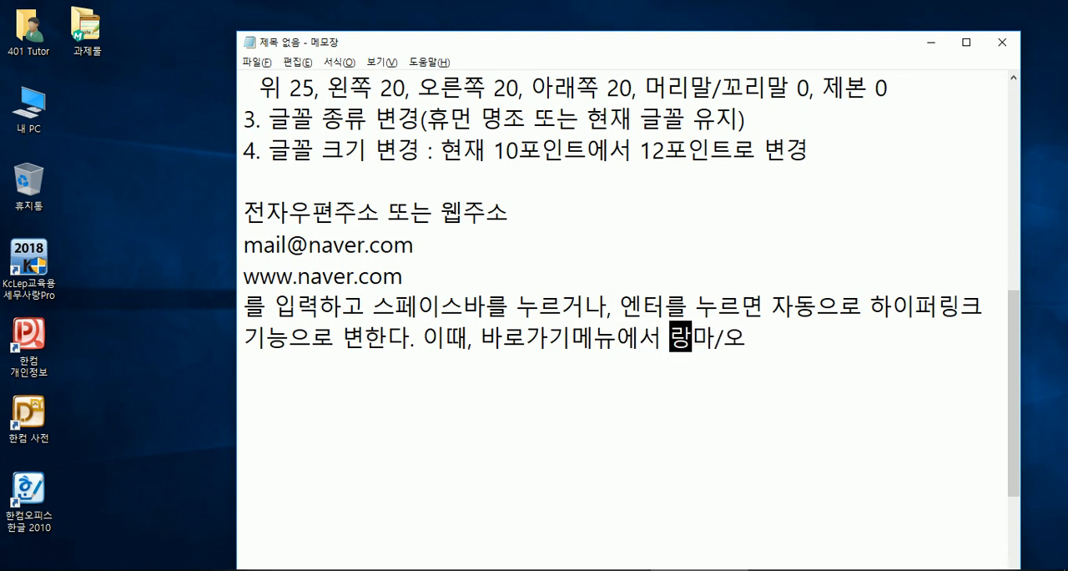
- Continue the inserted text with "하이퍼링크 삭제하기를 클릭" before "마/오"
{"action": "key", "text": "BackSpace"}
{"action": "key", "text": "BackSpace"}
{"action": "type", "text": "하이퍼링"}
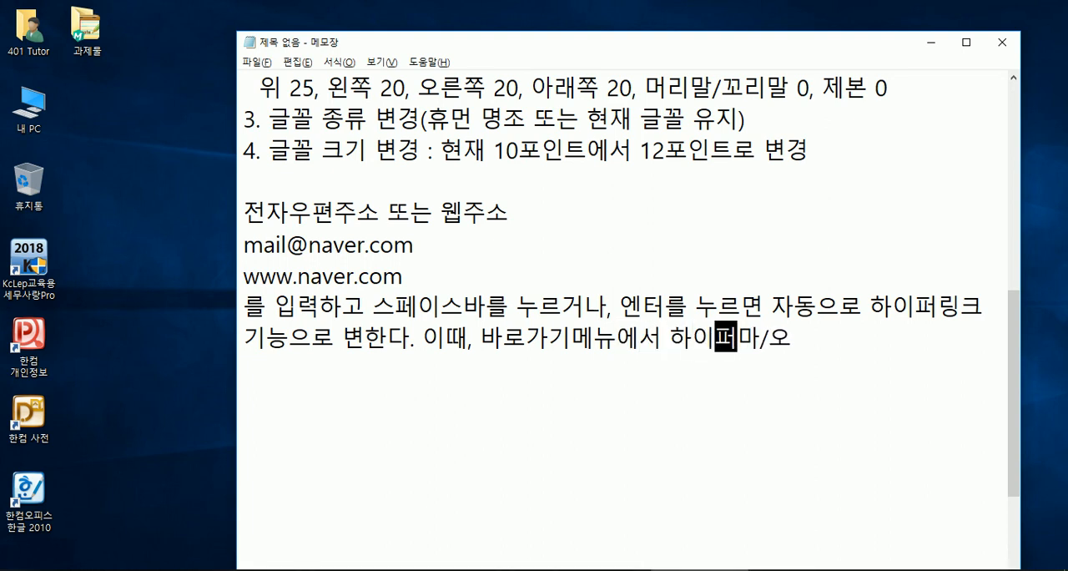
{"action": "type", "text": "크 삭제하기"}
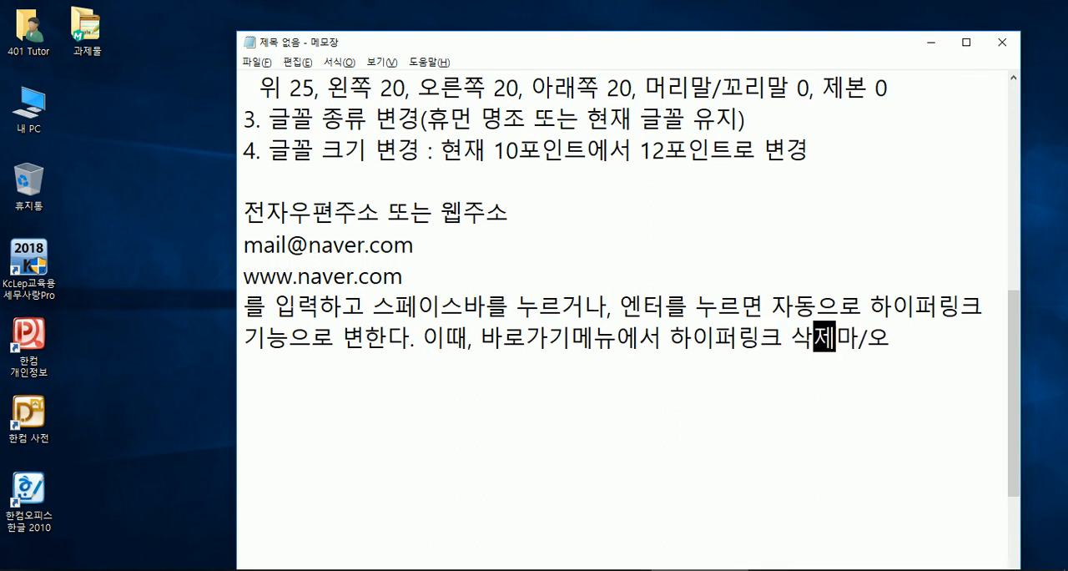
{"action": "type", "text": "를 클릭"}
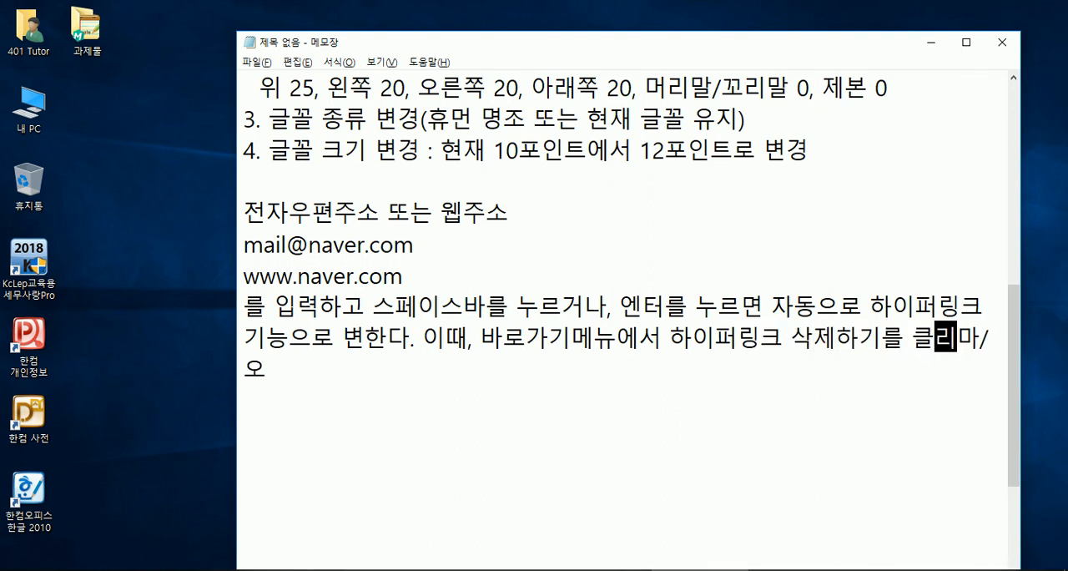
- Move "마/오" to its own line and complete that line as "바로가기메뉴 : 마/오, 우클릭"
{"action": "key", "text": "Return"}
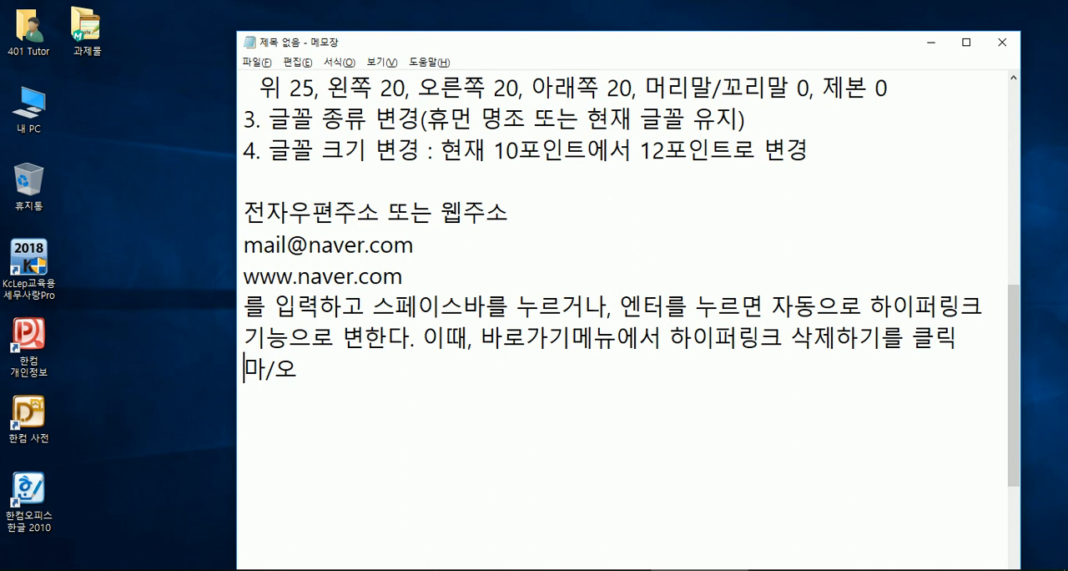
{"action": "type", "text": "바로가기메뉴 : 마/오, "}
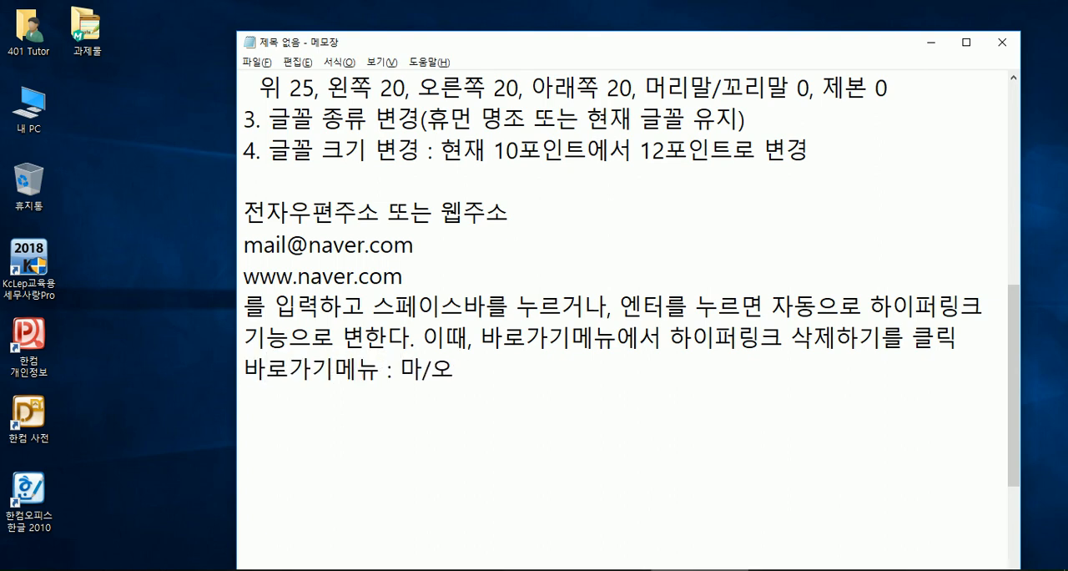
{"action": "type", "text": "우클릭"}
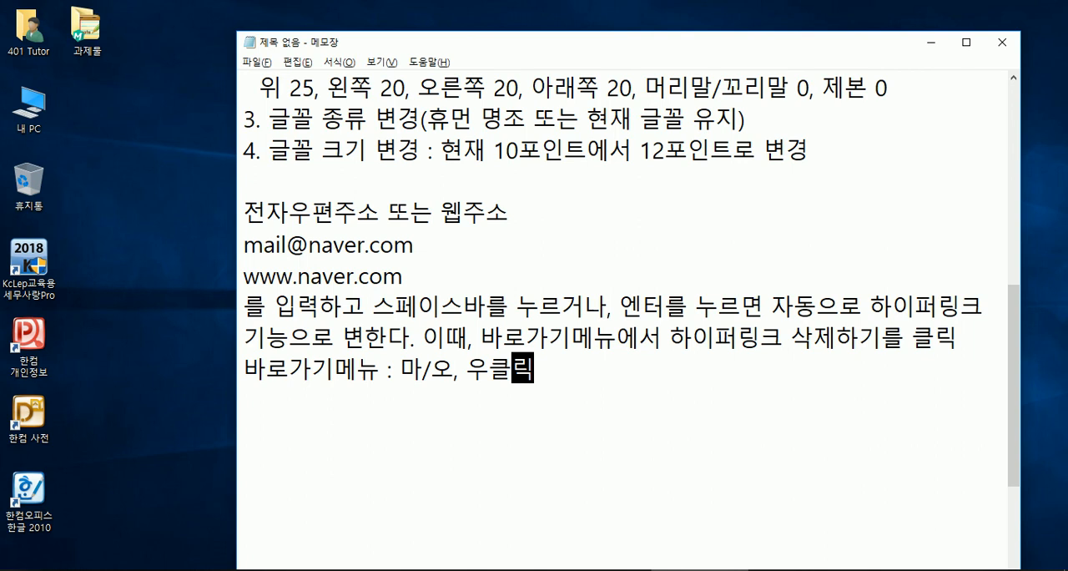
- Leave a blank line below the shortcut-menu note and start a new line with the label "마우스 동작 :"
{"action": "key", "text": "Return"}
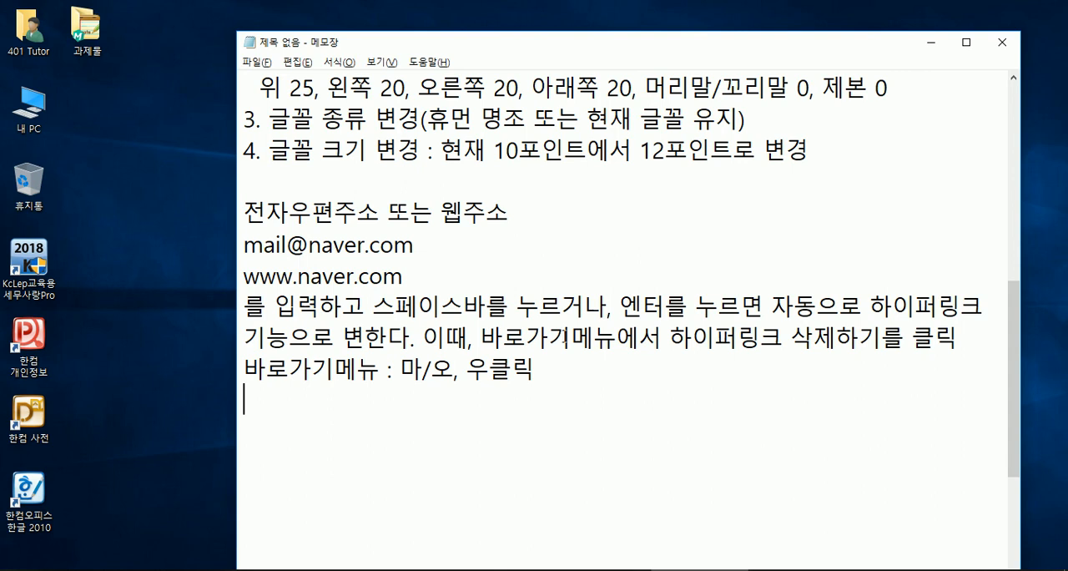
{"action": "scroll", "coordinate": [673, 268], "scroll_direction": "down", "scroll_amount": 1}
{"action": "key", "text": "Return"}
{"action": "type", "text": "마우스 "}
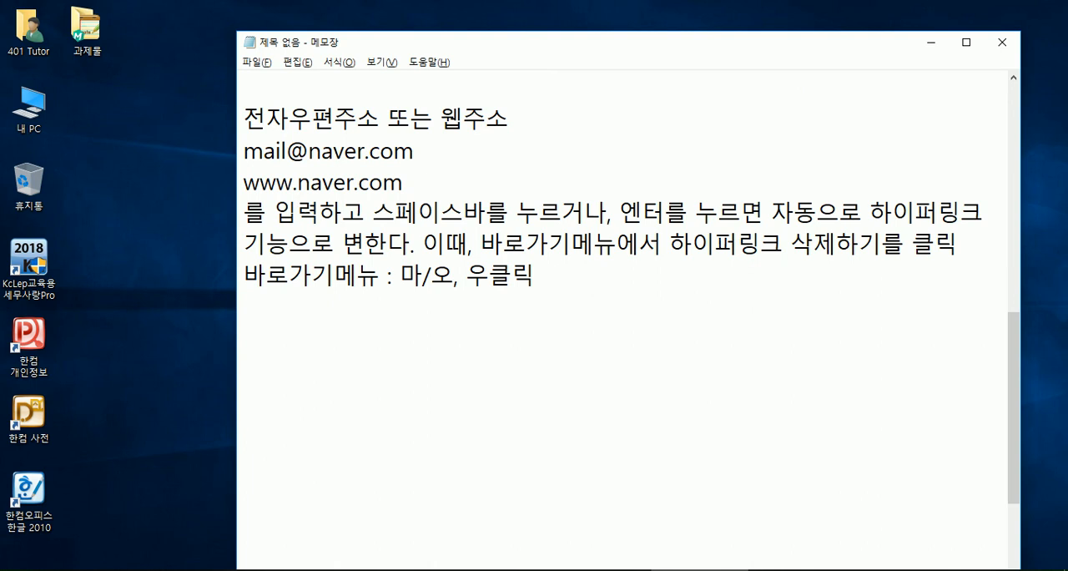
{"action": "type", "text": "동작 "}
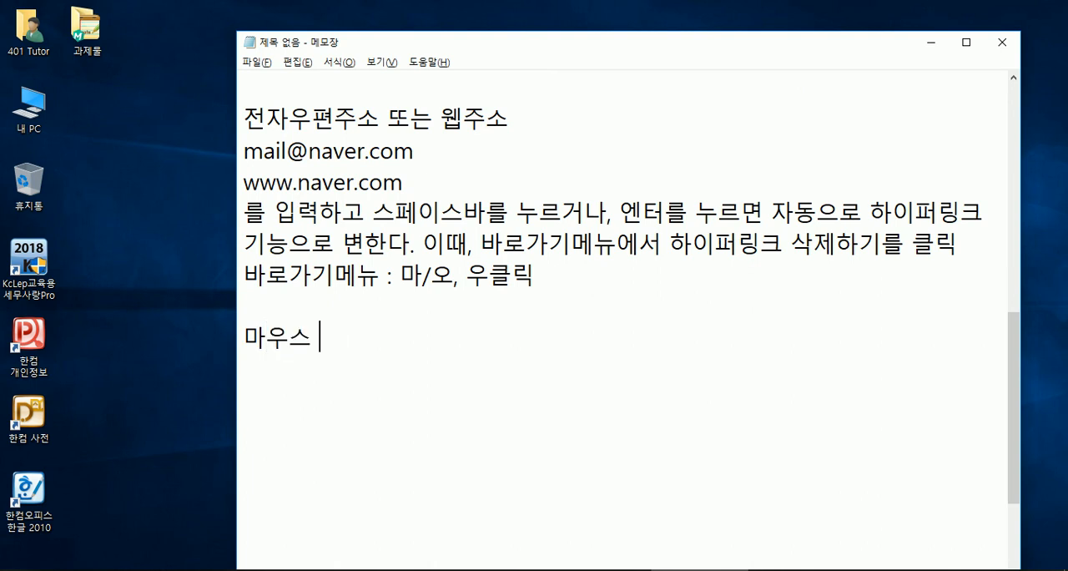
{"action": "type", "text": ":"}
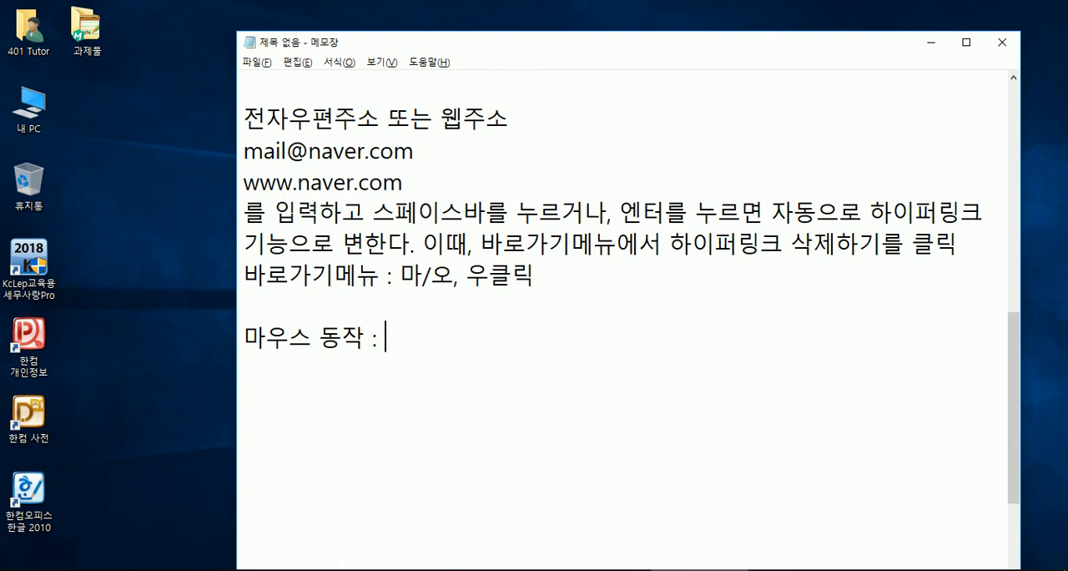
{"action": "type", "text": " ㅋ"}
- List "클릭, 더블 클릭, 트리플 클릭," after the "마우스 동작 :" label
{"action": "type", "text": "클릭, 더"}
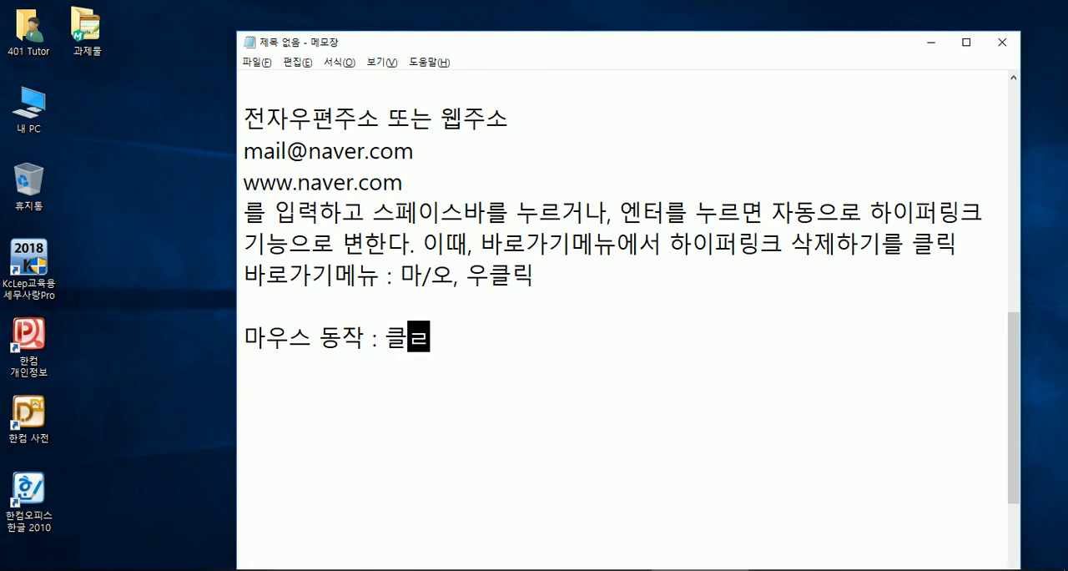
{"action": "type", "text": "블 "}
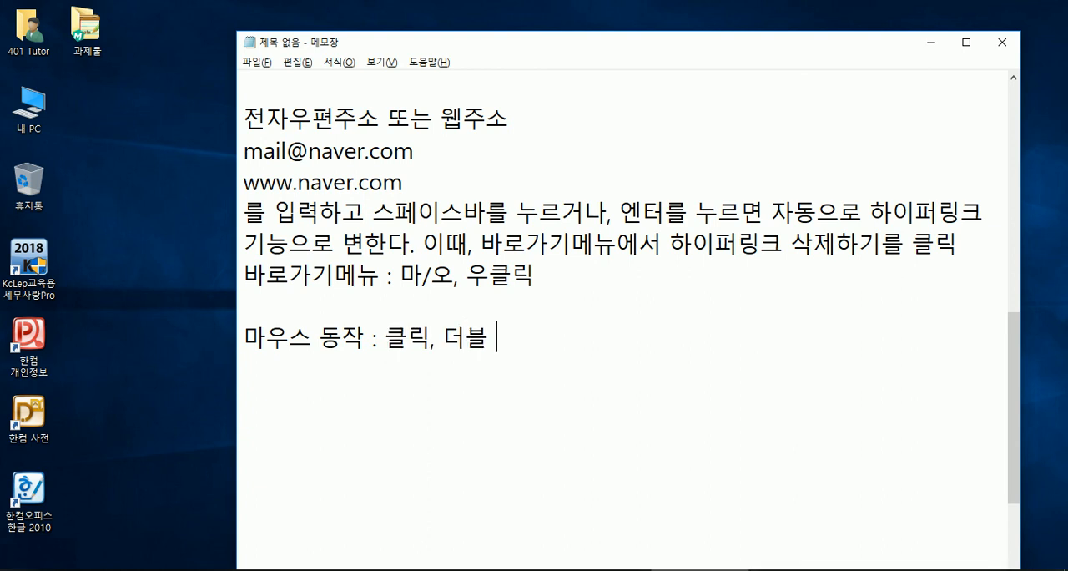
{"action": "type", "text": "클릭, ㅌ트리"}
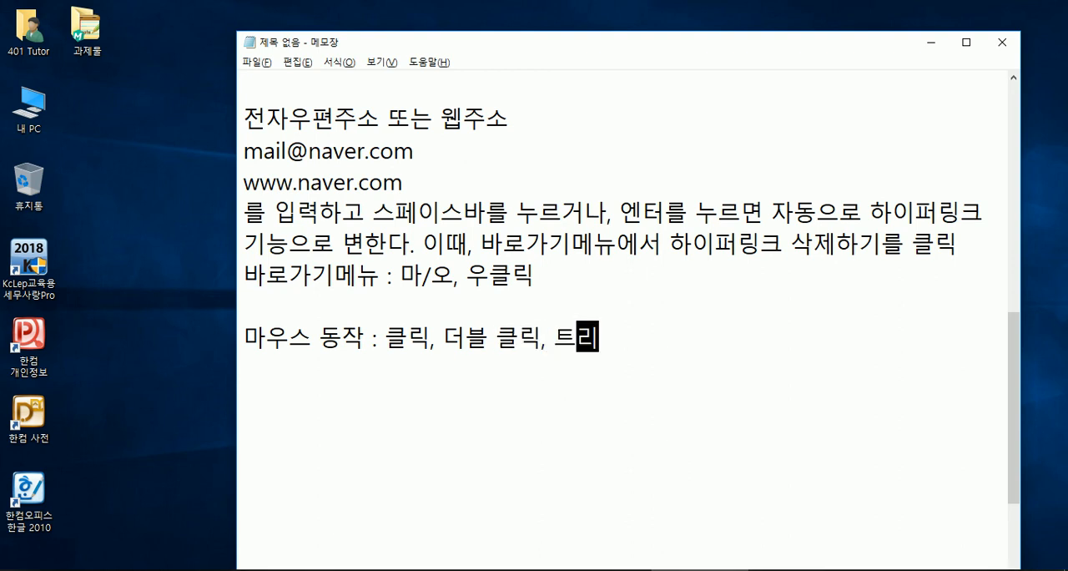
{"action": "type", "text": "플 ㅋ클릭"}
{"action": "key", "text": "Return"}
{"action": "key", "text": "BackSpace"}
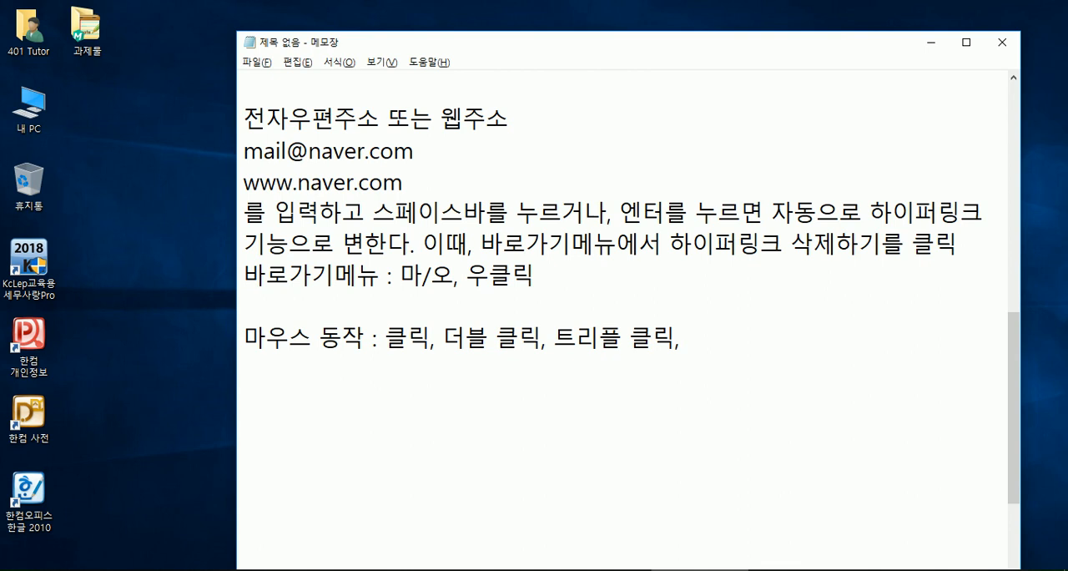
- Add "드래그, 바로가기메뉴" to the list of mouse actions
{"action": "type", "text": "드래그"}
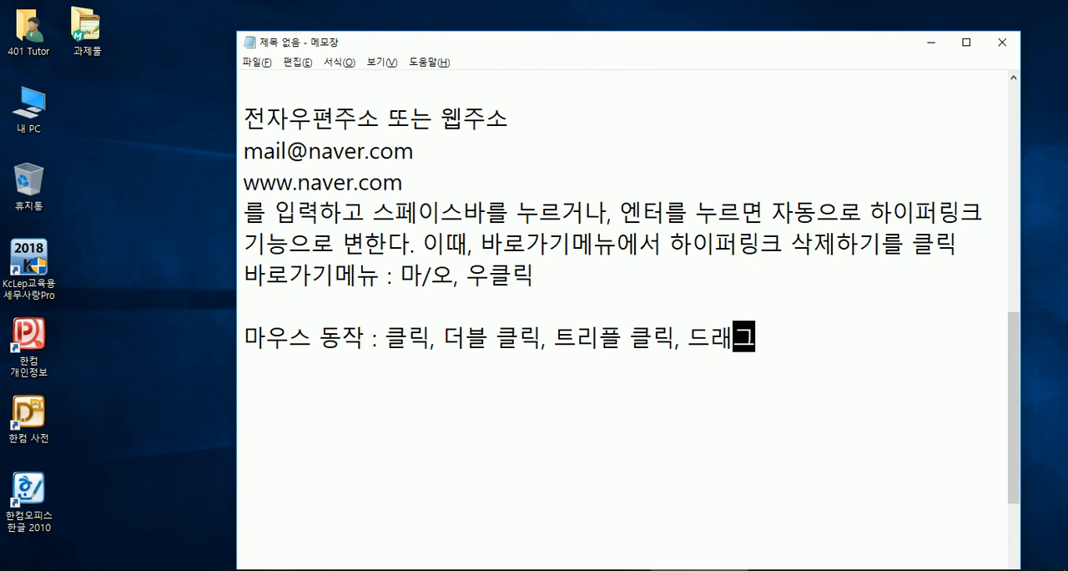
{"action": "type", "text": ", "}
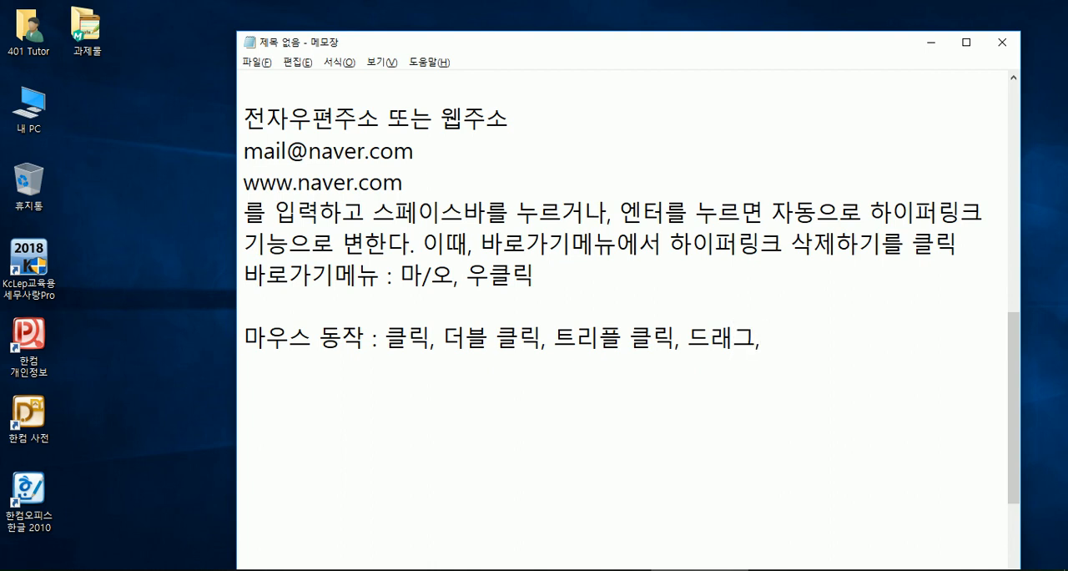
{"action": "type", "text": "바로"}
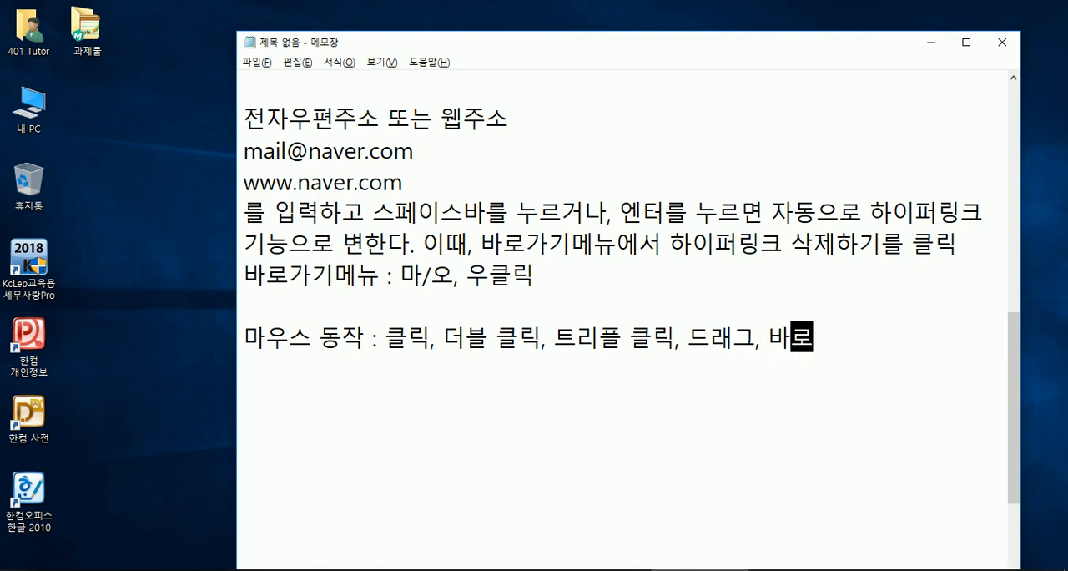
{"action": "type", "text": "가기메뉴"}
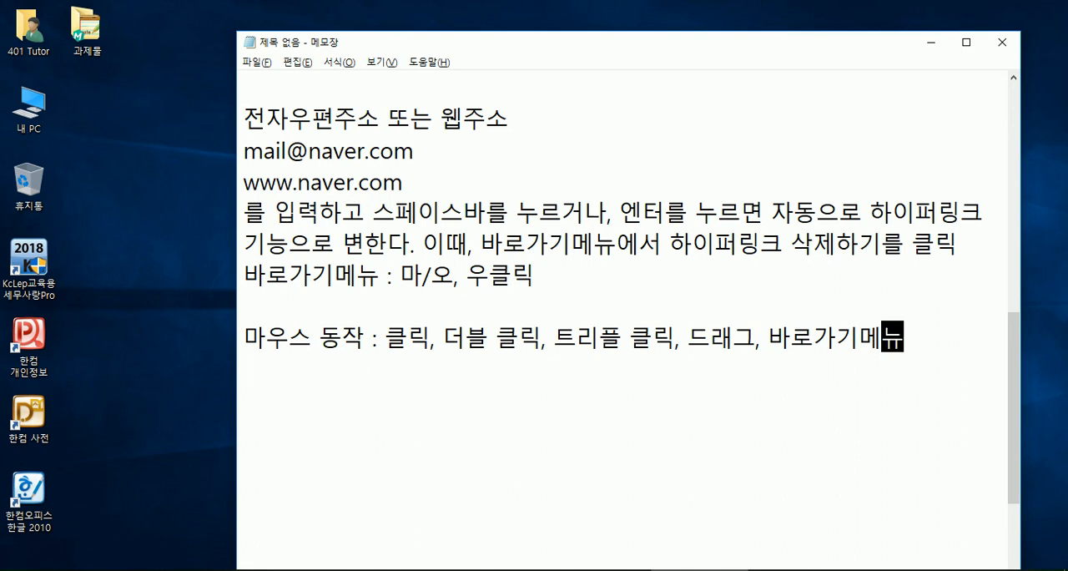
{"action": "type", "text": ", 휠"}
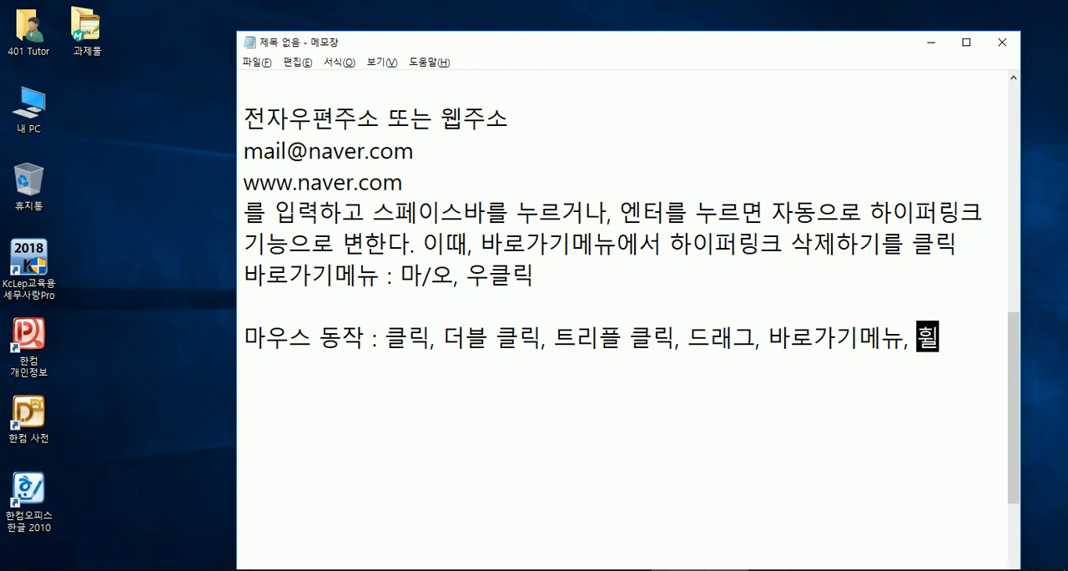
{"action": "type", "text": " 구르기, 후휠 누르기"}
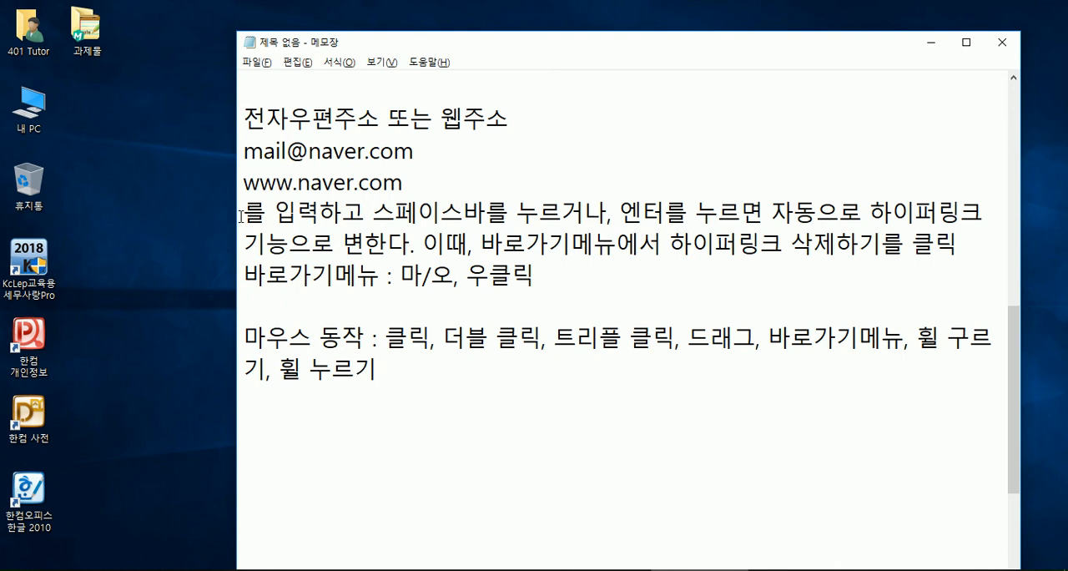
- Add ", 휠 구르기, 휠 누르기" to the mouse-action list and widen the Notepad window so the list fits on one line
{"action": "left_click_drag", "start_coordinate": [221, 210], "coordinate": [91, 230]}
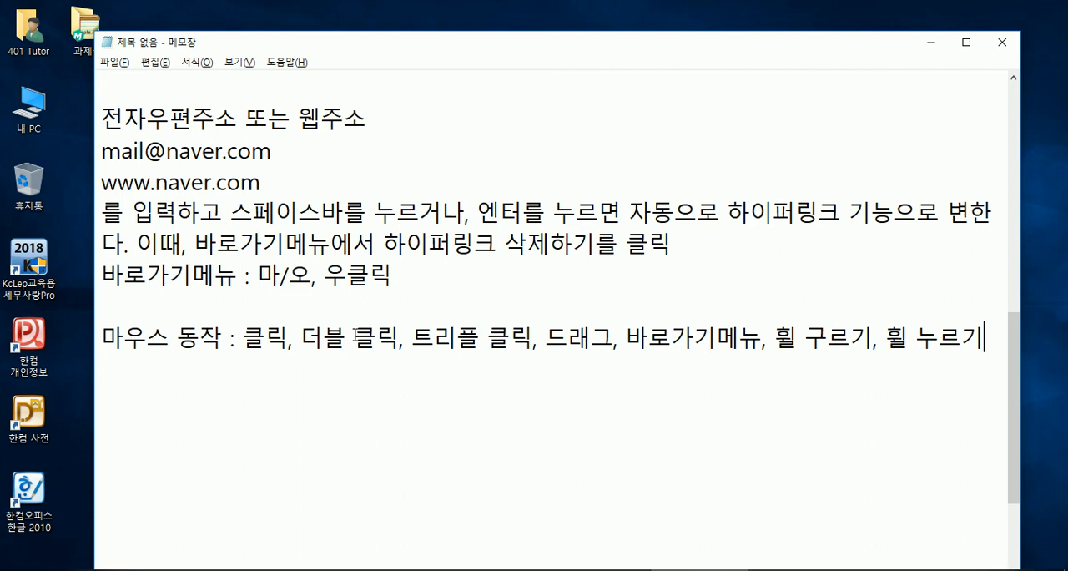
- Look through the notes in Notepad and page 6 of 0인쇄_공문서_은평.pdf in Adobe Reader
{"action": "scroll", "coordinate": [501, 334], "scroll_direction": "down", "scroll_amount": 2}
{"action": "scroll", "coordinate": [482, 364], "scroll_direction": "up", "scroll_amount": 1}
{"action": "scroll", "coordinate": [486, 358], "scroll_direction": "up", "scroll_amount": 1}
{"action": "scroll", "coordinate": [489, 371], "scroll_direction": "down", "scroll_amount": 1}
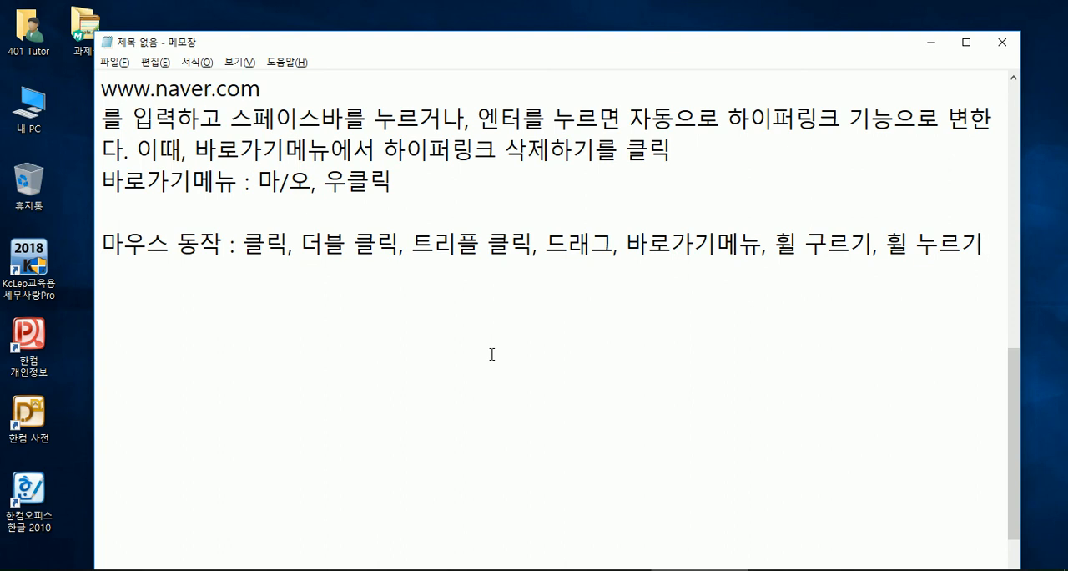
{"action": "scroll", "coordinate": [492, 354], "scroll_direction": "up", "scroll_amount": 1}
{"action": "left_click", "coordinate": [534, 332]}
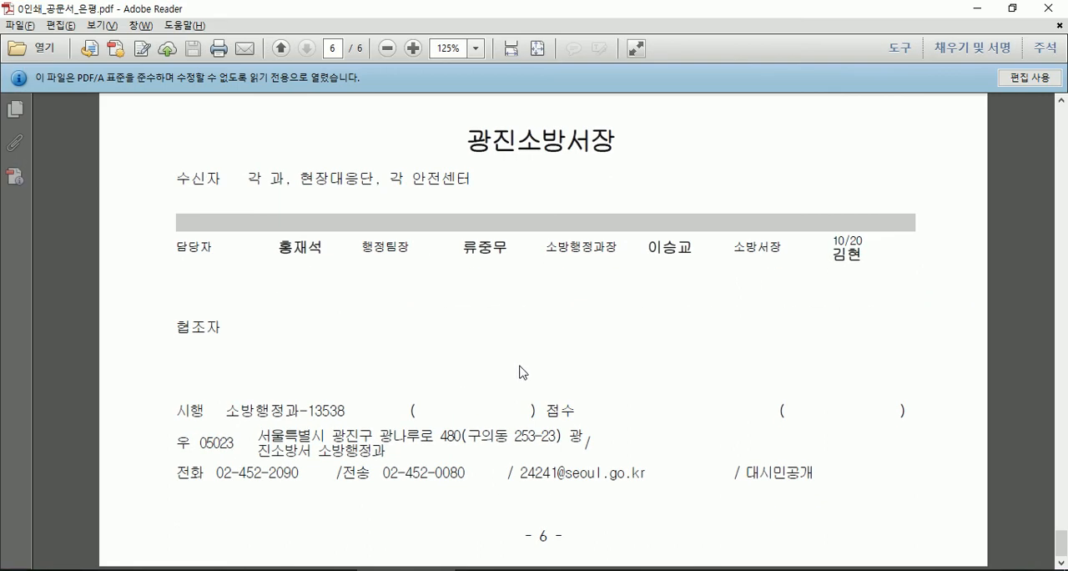
{"action": "scroll", "coordinate": [518, 374], "scroll_direction": "up", "scroll_amount": 3}
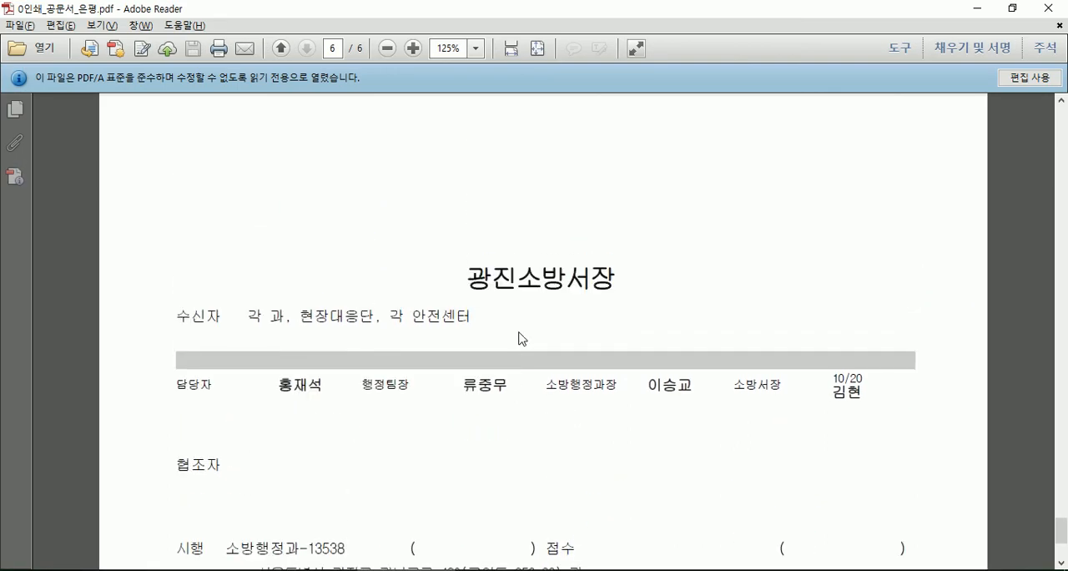
{"action": "scroll", "coordinate": [519, 301], "scroll_direction": "up", "scroll_amount": 1}
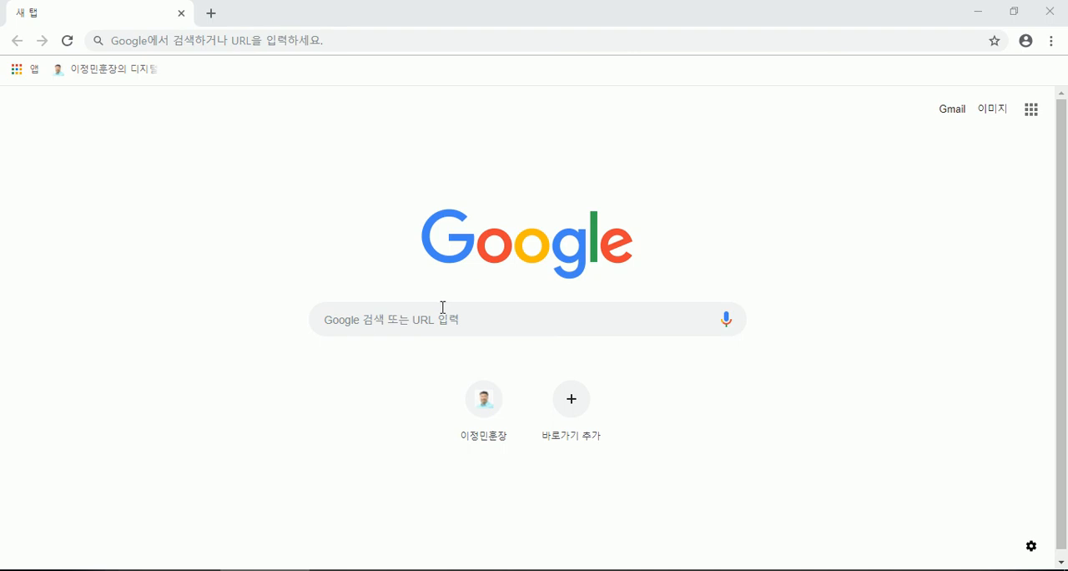
- Switch to Chrome, open the bookmarked 디지털서당 site (host.new21.net) and go to the instructor's profile page
{"action": "left_click", "coordinate": [482, 388]}
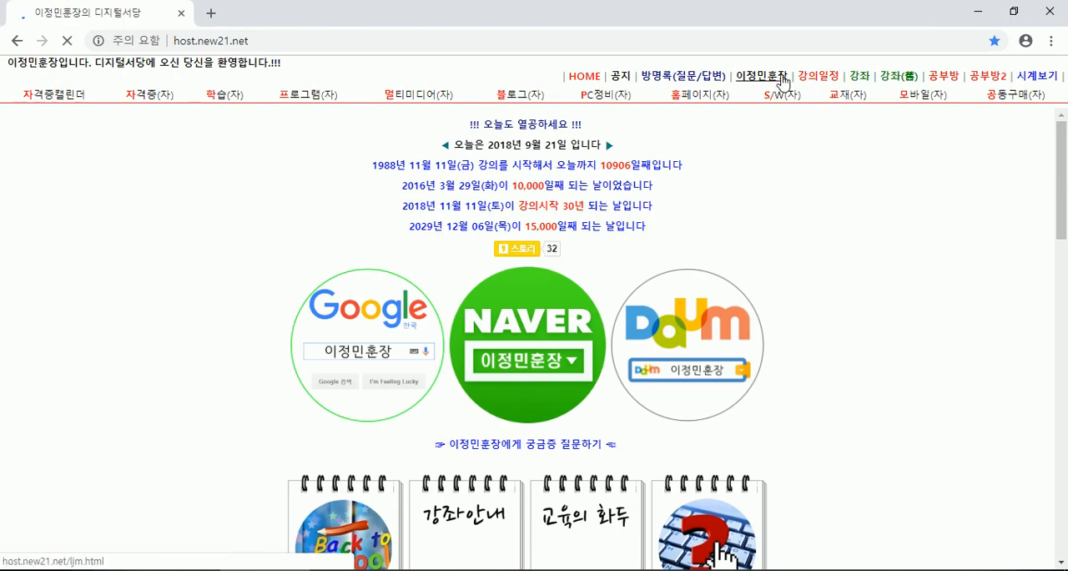
{"action": "left_click", "coordinate": [778, 78]}
{"action": "scroll", "coordinate": [272, 389], "scroll_direction": "down", "scroll_amount": 4}
{"action": "scroll", "coordinate": [270, 389], "scroll_direction": "down", "scroll_amount": 6}
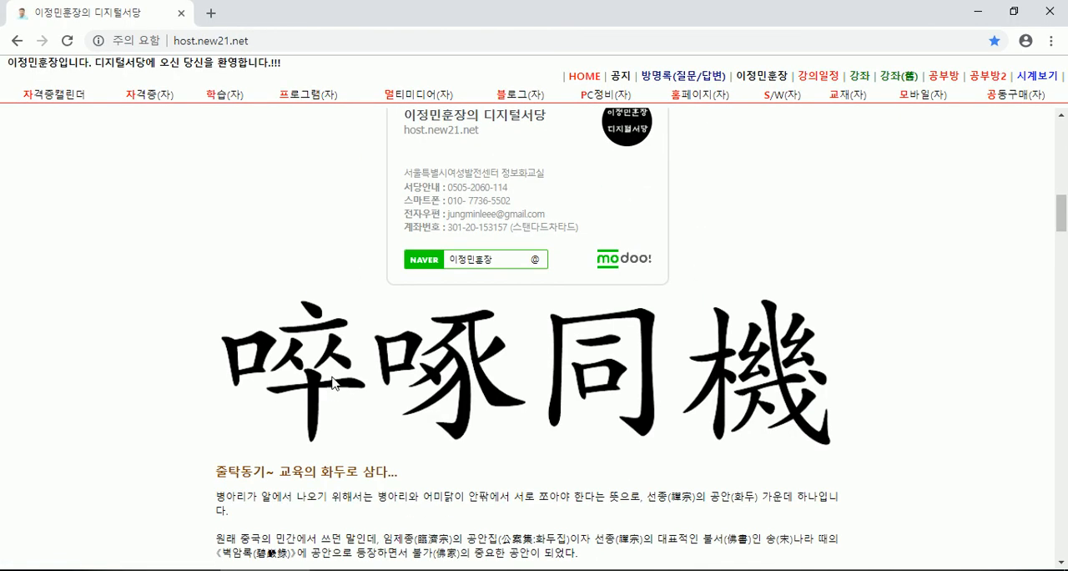
- Auto-scroll through the instructor's profile page down to the competition coaching record at its end
{"action": "middle_click", "coordinate": [310, 245]}
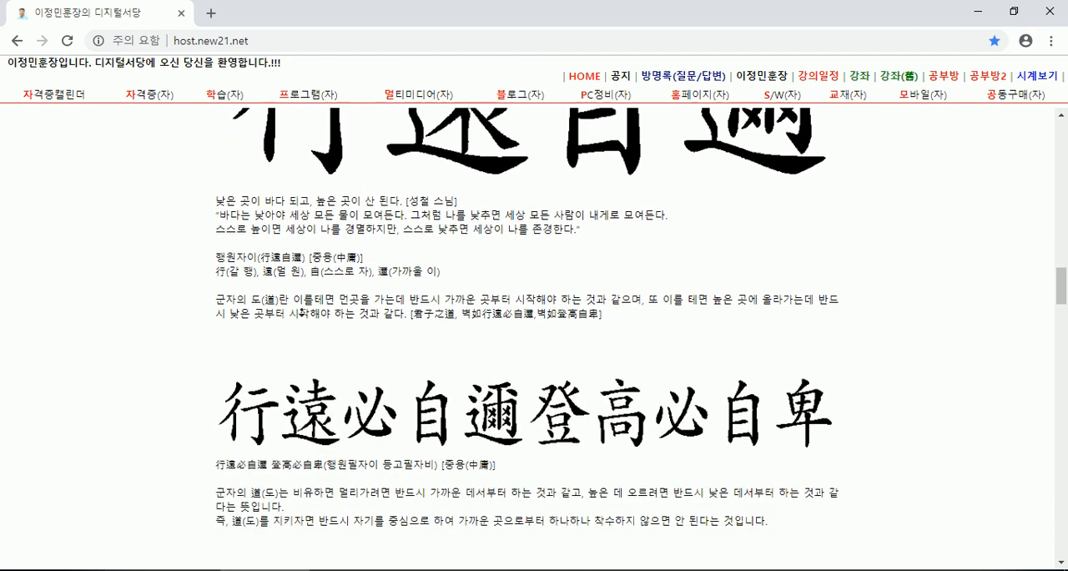
{"action": "middle_click", "coordinate": [737, 303]}
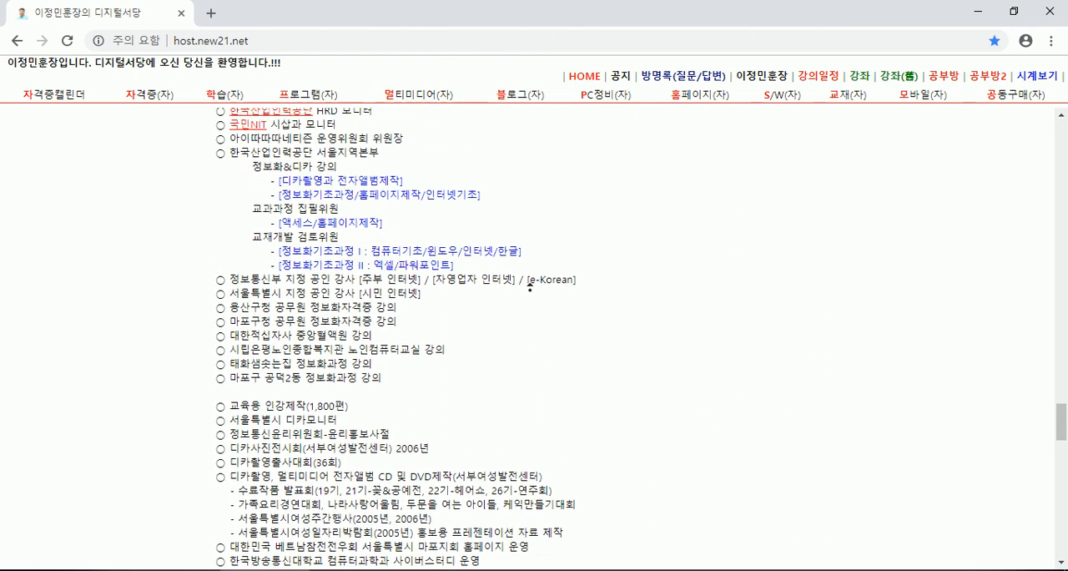
{"action": "middle_click", "coordinate": [531, 294]}
{"action": "scroll", "coordinate": [657, 384], "scroll_direction": "down", "scroll_amount": 15}
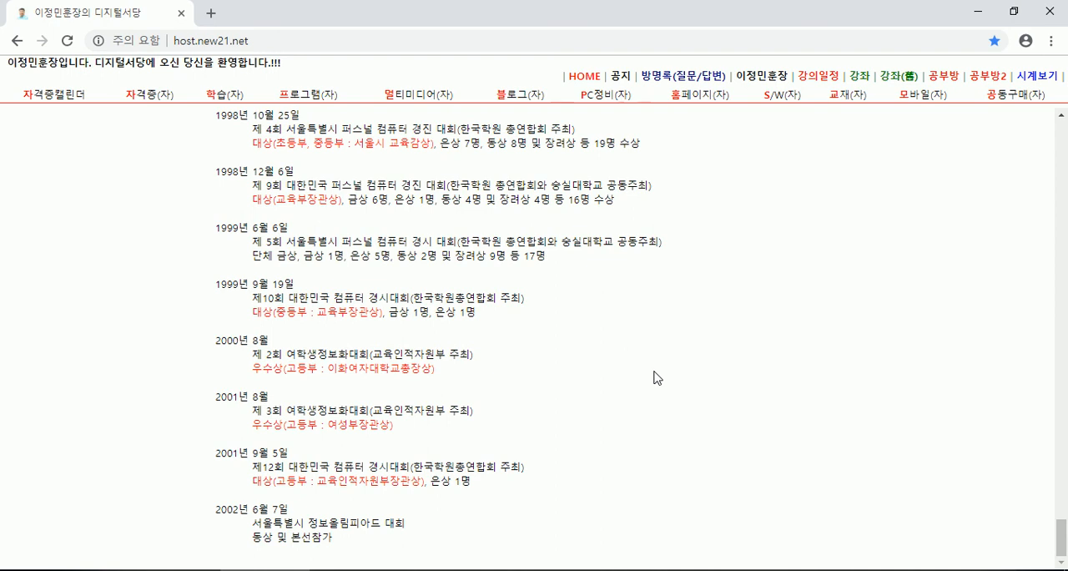
{"action": "scroll", "coordinate": [570, 396], "scroll_direction": "up", "scroll_amount": 10}
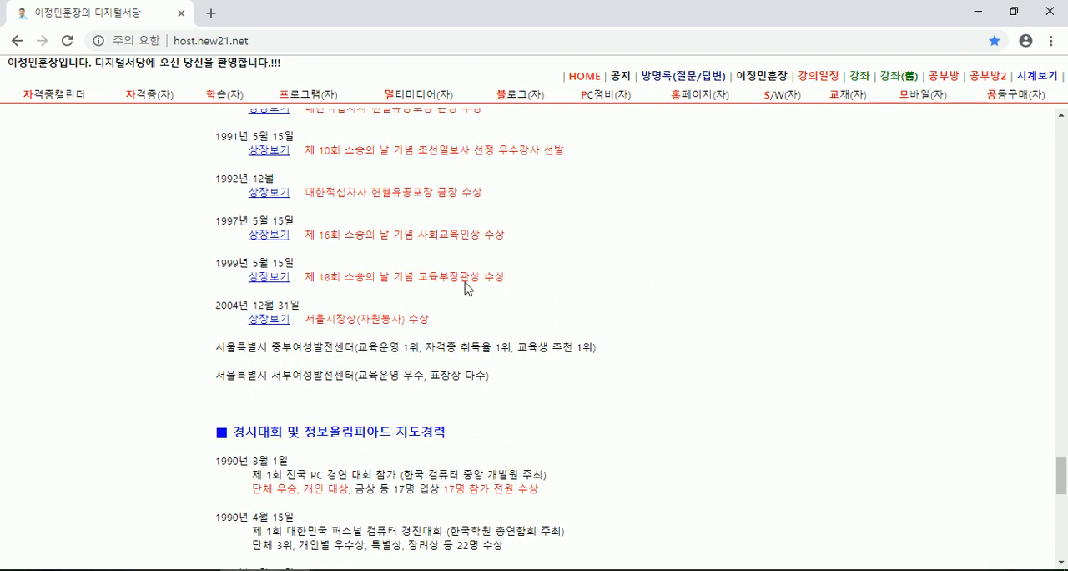
- Magnify the 수상 경력 section of the web page to 250%, vary the magnification, and return it to 100%
{"action": "scroll", "coordinate": [564, 334], "scroll_direction": "up", "scroll_amount": 6, "text": "ctrl"}
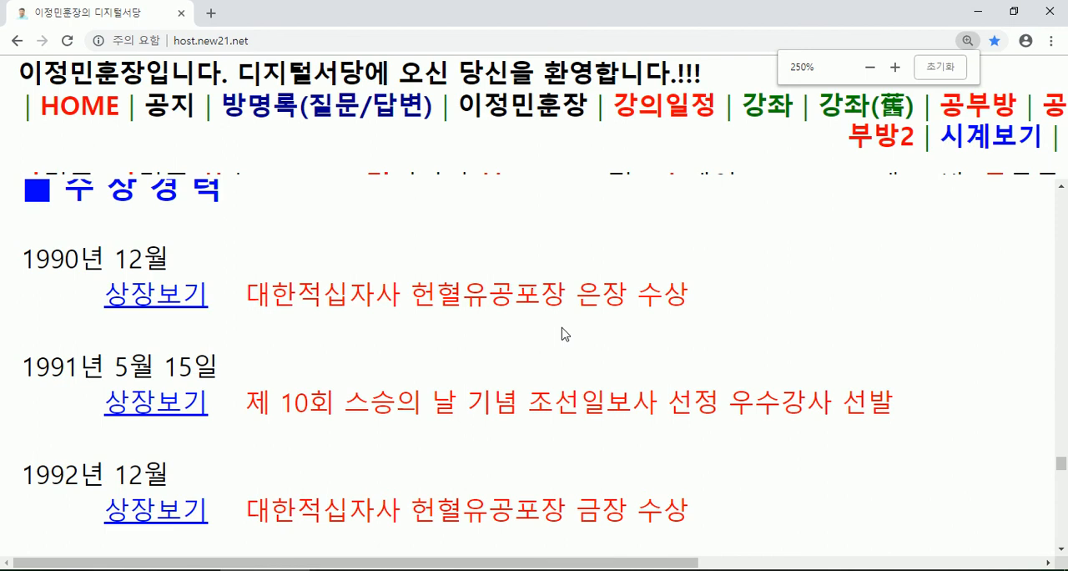
{"action": "scroll", "coordinate": [564, 334], "scroll_direction": "down", "scroll_amount": 7, "text": "ctrl"}
{"action": "scroll", "coordinate": [565, 334], "scroll_direction": "up", "scroll_amount": 7, "text": "ctrl"}
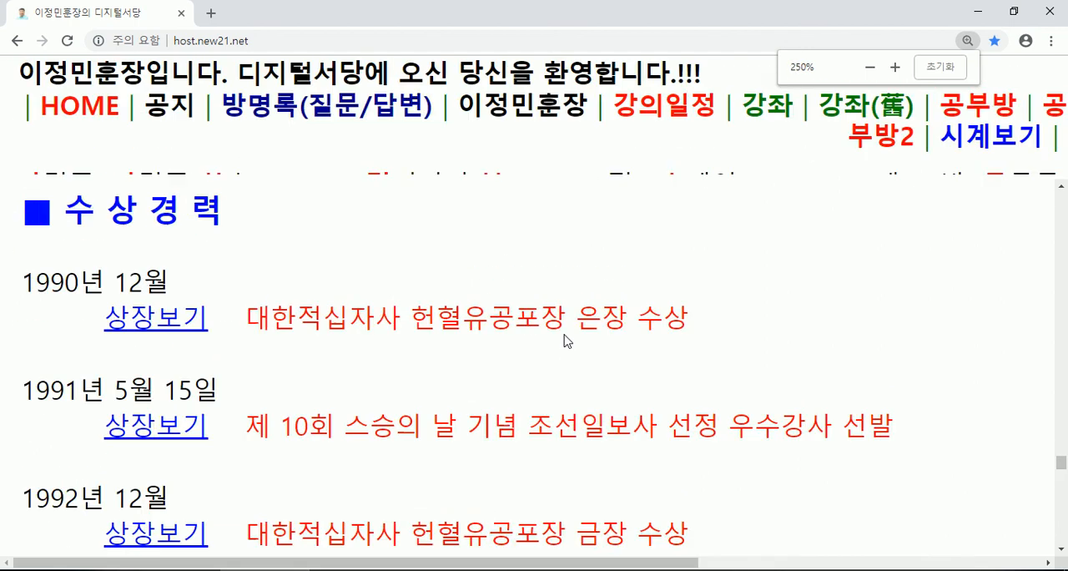
{"action": "scroll", "coordinate": [565, 333], "scroll_direction": "down", "scroll_amount": 7, "text": "ctrl"}
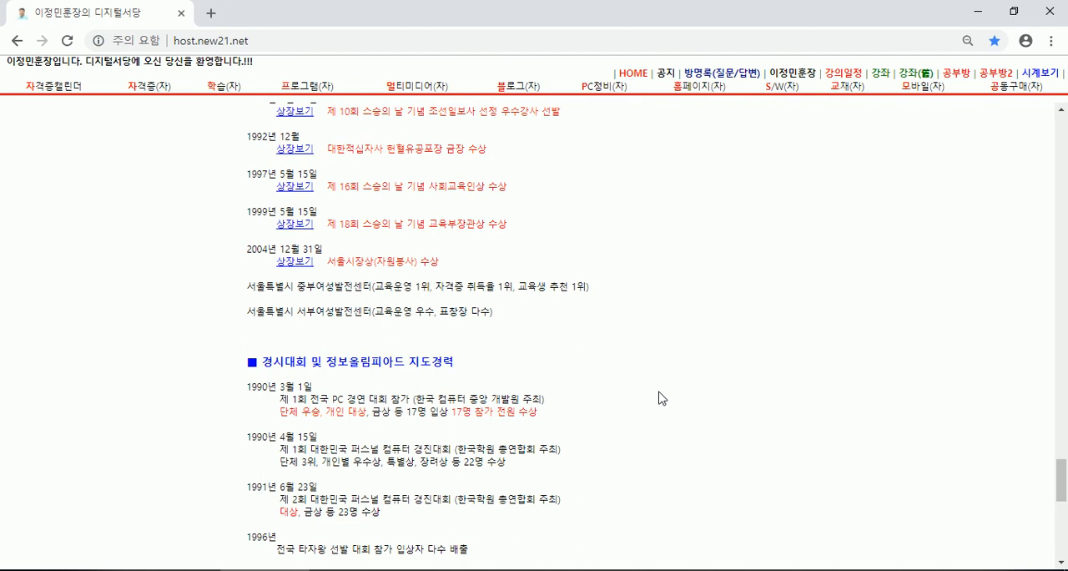
{"action": "scroll", "coordinate": [659, 398], "scroll_direction": "up", "scroll_amount": 1, "text": "ctrl"}
{"action": "scroll", "coordinate": [661, 400], "scroll_direction": "down", "scroll_amount": 1, "text": "ctrl"}
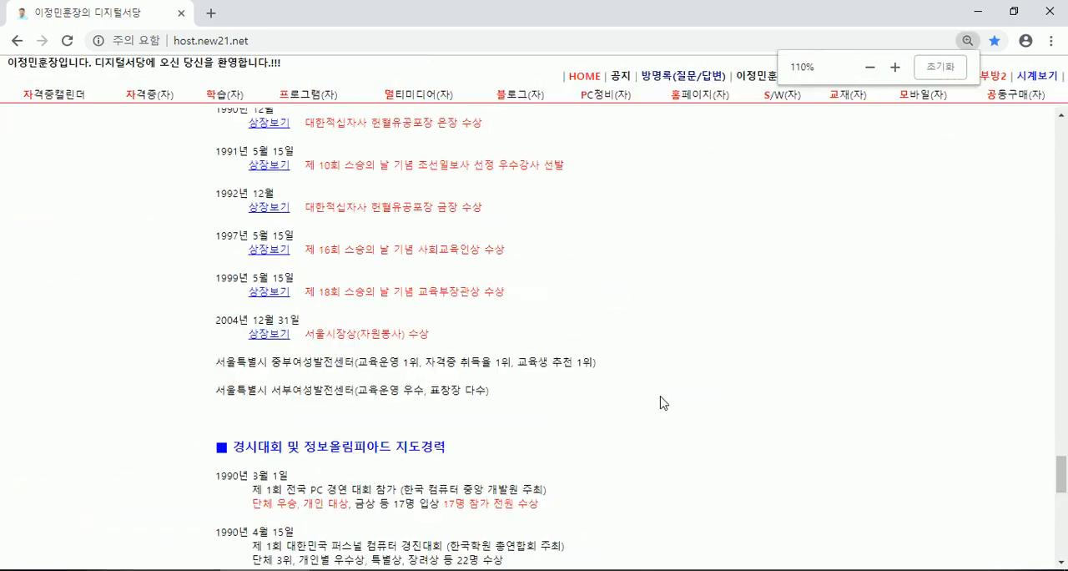
{"action": "scroll", "coordinate": [661, 400], "scroll_direction": "up", "scroll_amount": 6, "text": "ctrl"}
{"action": "scroll", "coordinate": [660, 399], "scroll_direction": "down", "scroll_amount": 5, "text": "ctrl"}
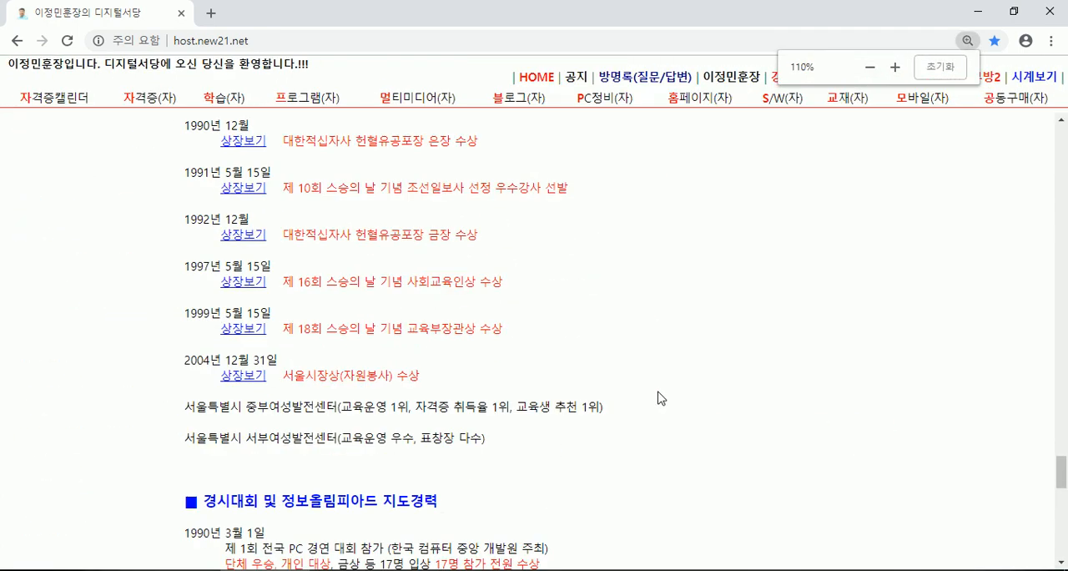
{"action": "scroll", "coordinate": [659, 398], "scroll_direction": "down", "scroll_amount": 1, "text": "ctrl"}
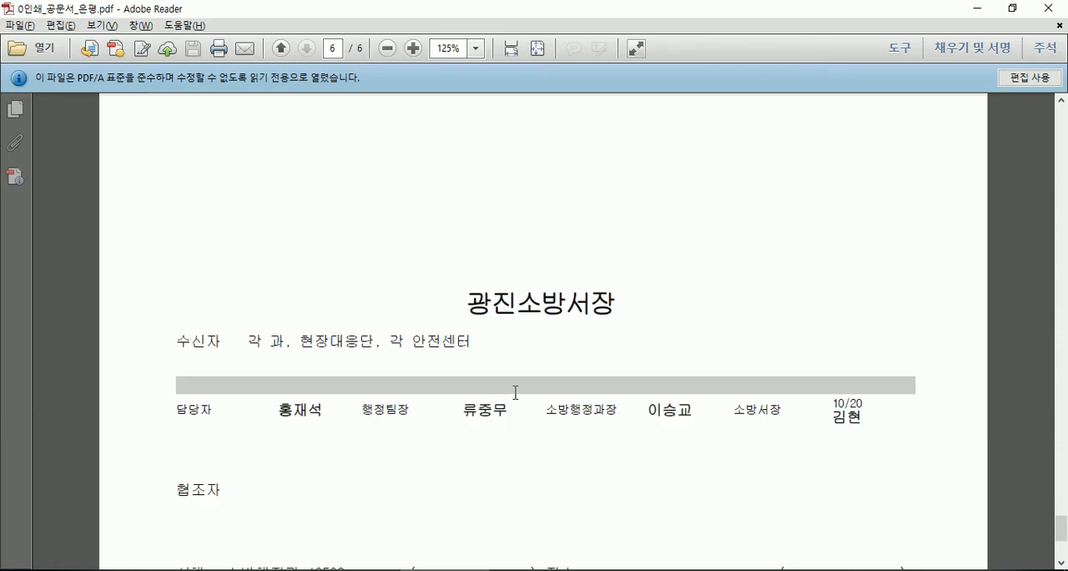
{"action": "scroll", "coordinate": [515, 392], "scroll_direction": "up", "scroll_amount": 2}
{"action": "scroll", "coordinate": [515, 398], "scroll_direction": "down", "scroll_amount": 2}
{"action": "scroll", "coordinate": [515, 398], "scroll_direction": "down", "scroll_amount": 3}
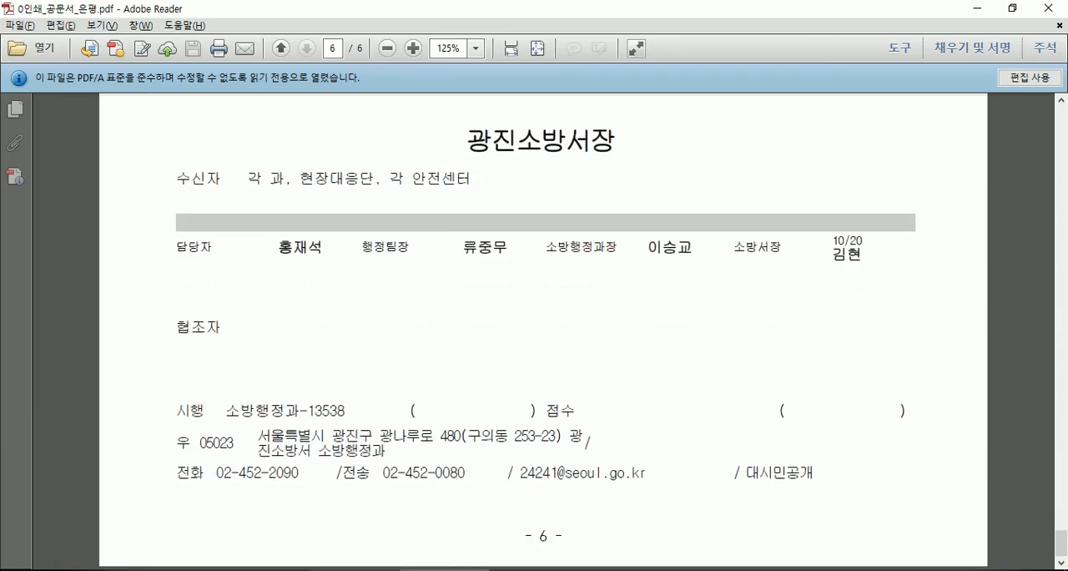
- Put away the Adobe Reader and Chrome windows to show the desktop
{"action": "key", "text": "alt+Tab"}
{"action": "left_click", "coordinate": [976, 11]}
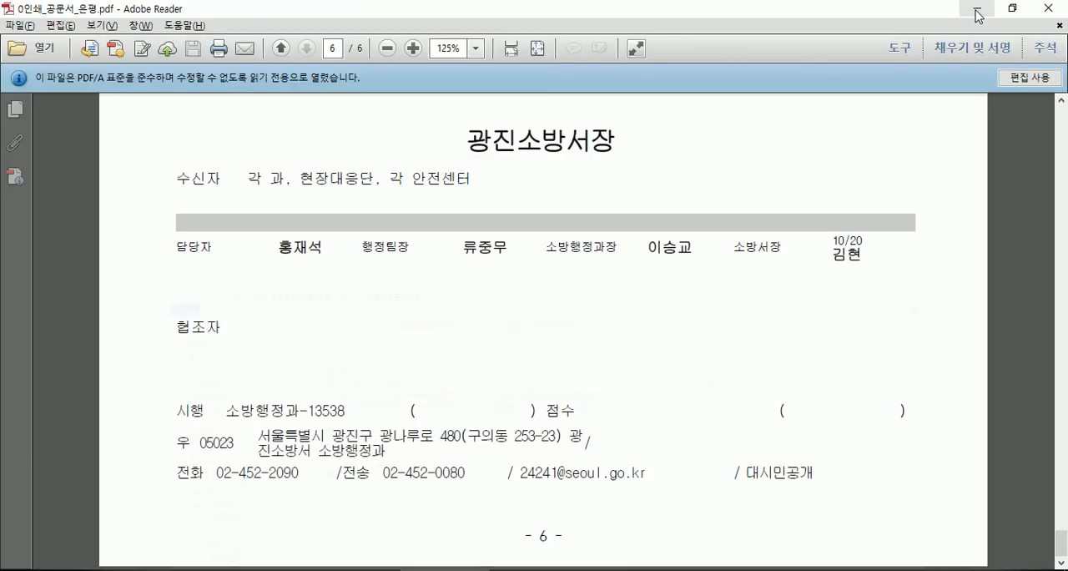
{"action": "left_click", "coordinate": [979, 16]}
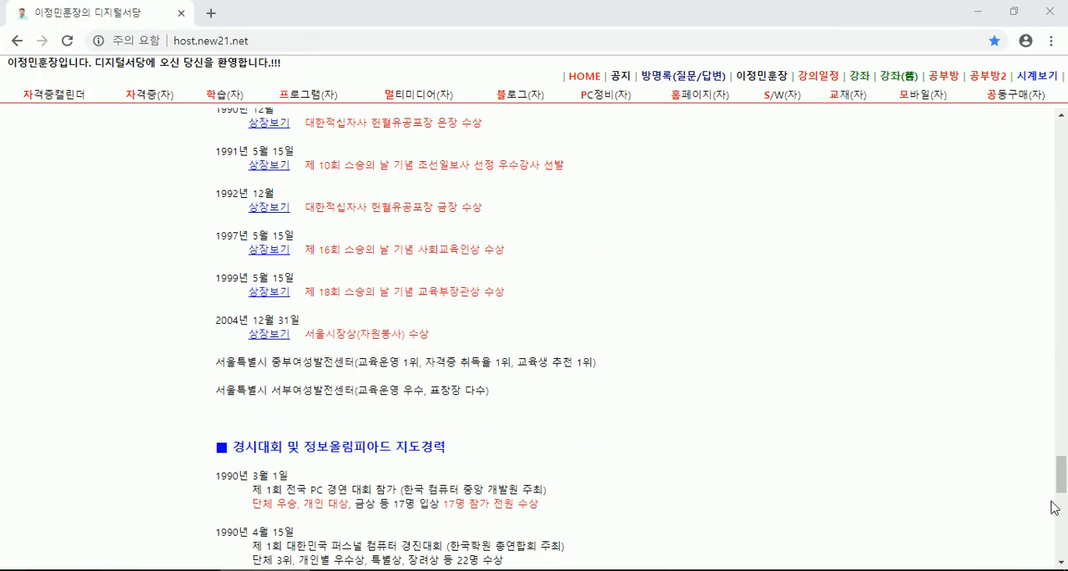
{"action": "key", "text": "super+d"}
- Enlarge the desktop icons, shrink them to very small, and bring them back to their original medium size
{"action": "scroll", "coordinate": [330, 236], "scroll_direction": "up", "scroll_amount": 3, "text": "ctrl"}
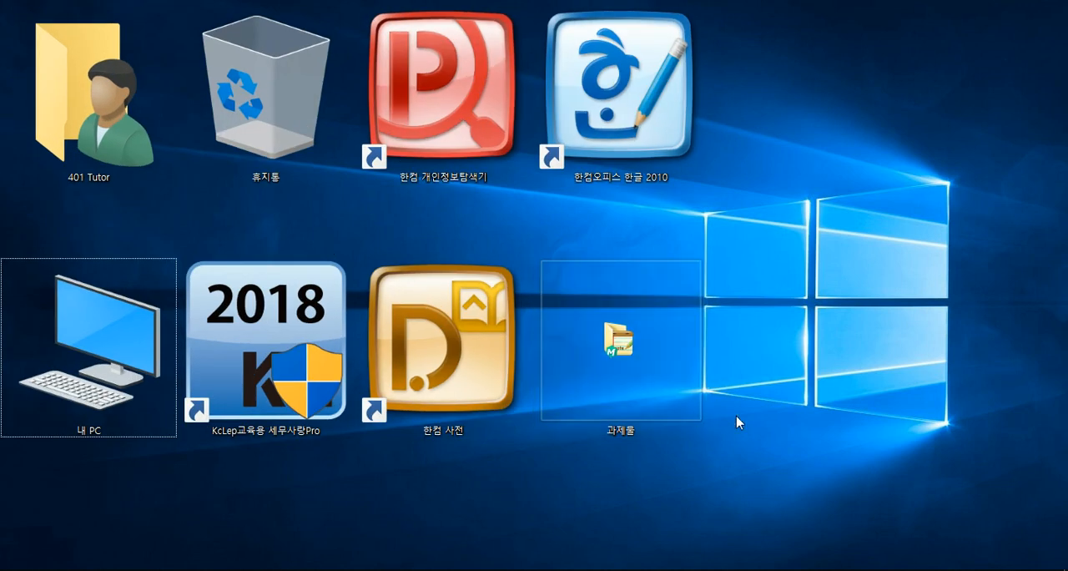
{"action": "scroll", "coordinate": [766, 417], "scroll_direction": "up", "scroll_amount": 2, "text": "ctrl"}
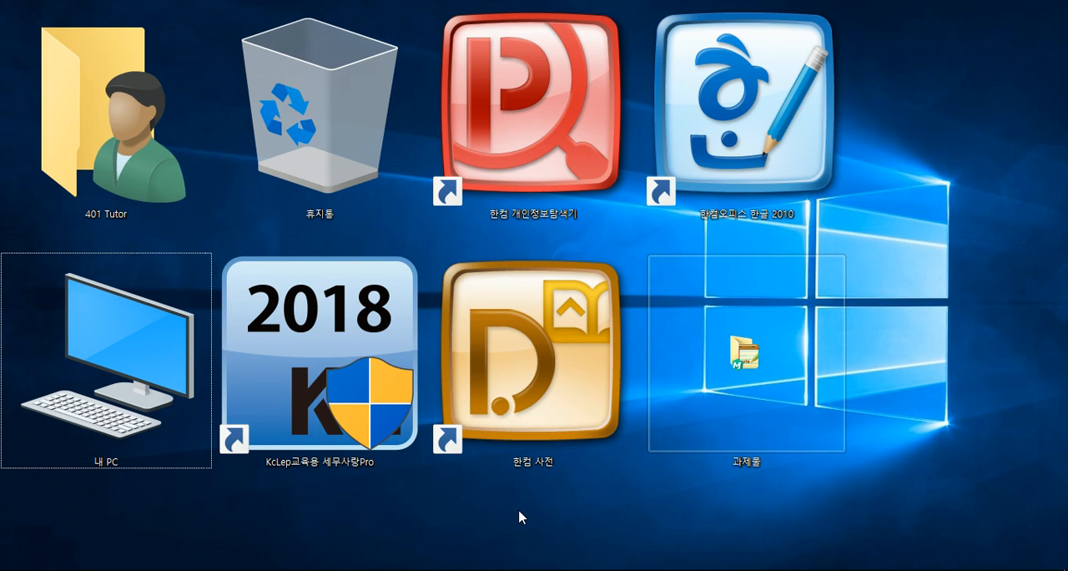
{"action": "left_click", "coordinate": [758, 337]}
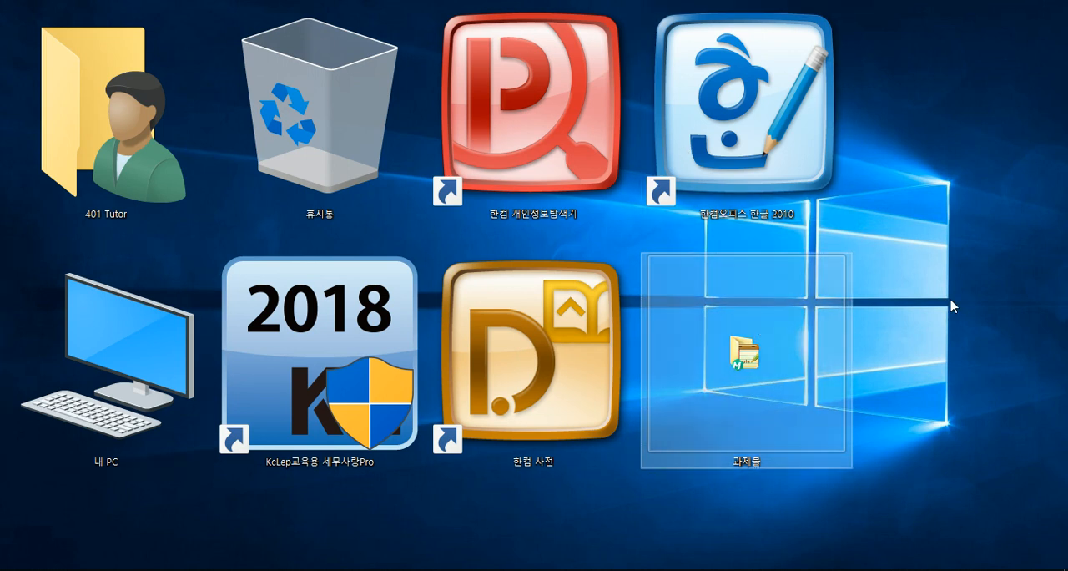
{"action": "left_click", "coordinate": [900, 288]}
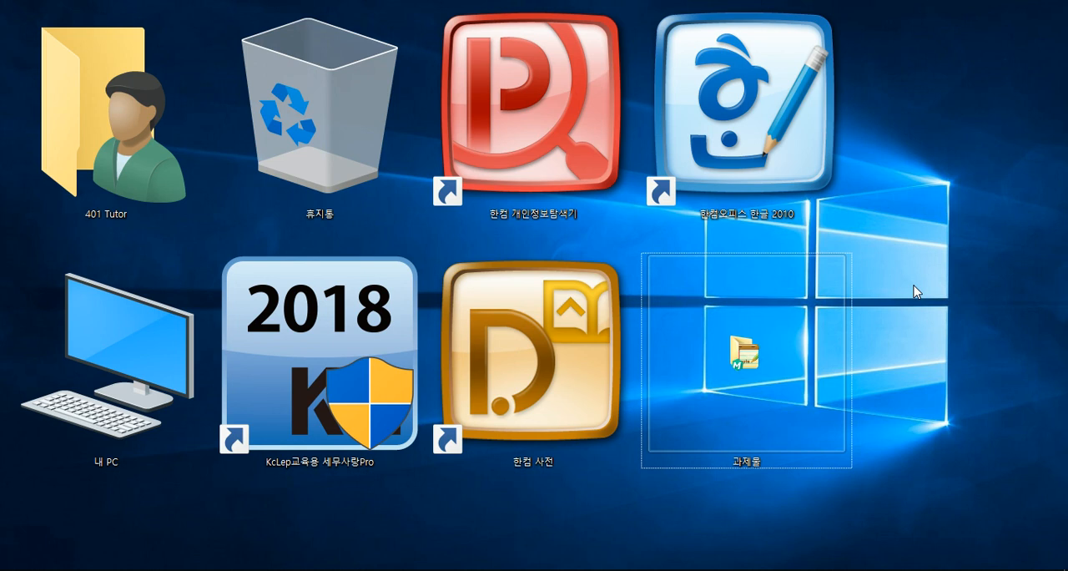
{"action": "scroll", "coordinate": [656, 151], "scroll_direction": "down", "scroll_amount": 10}
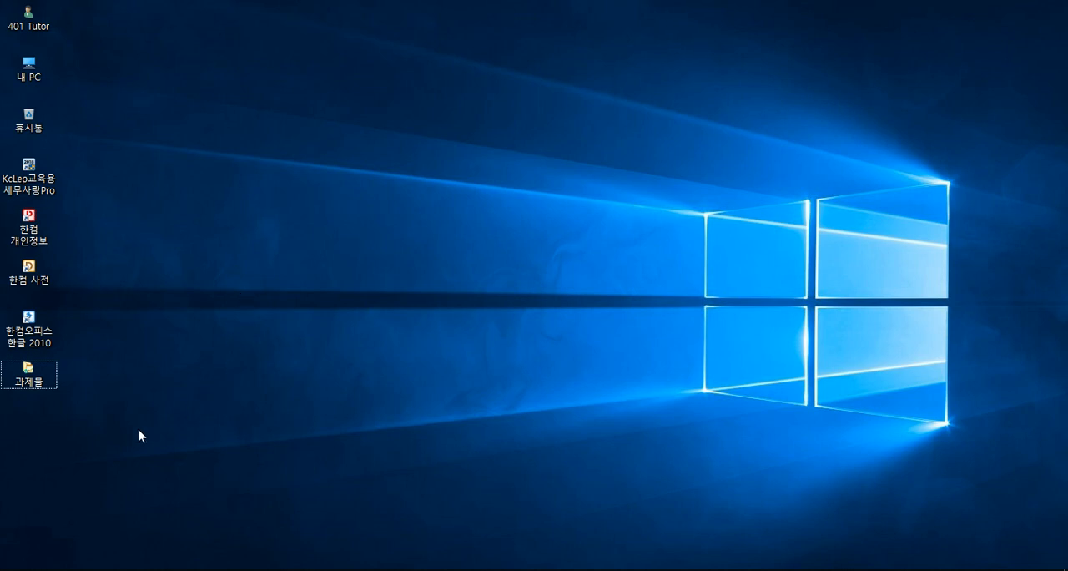
{"action": "scroll", "coordinate": [233, 411], "scroll_direction": "up", "scroll_amount": 4}
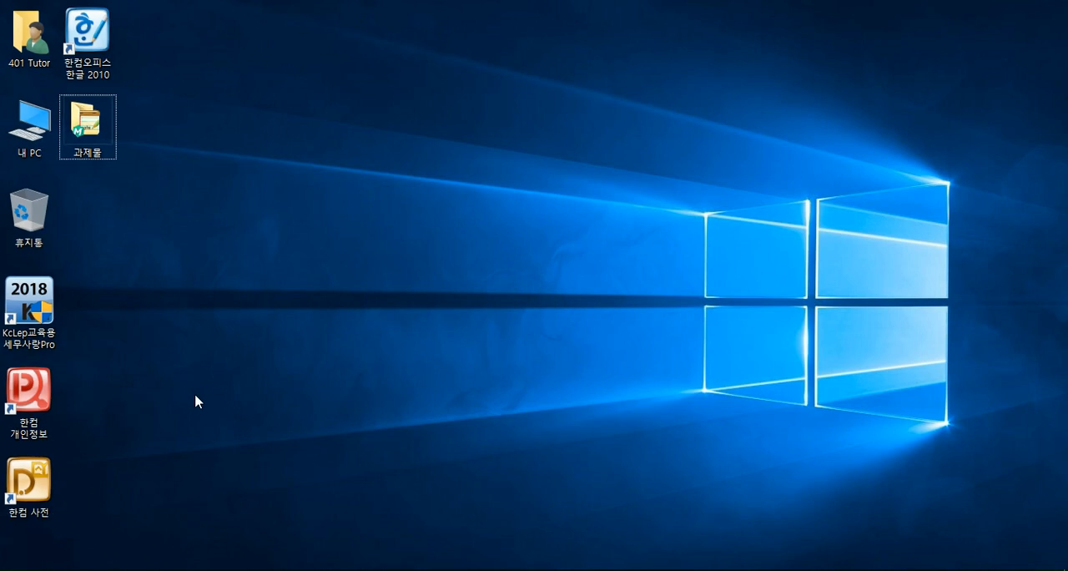
{"action": "scroll", "coordinate": [80, 302], "scroll_direction": "down", "scroll_amount": 2}
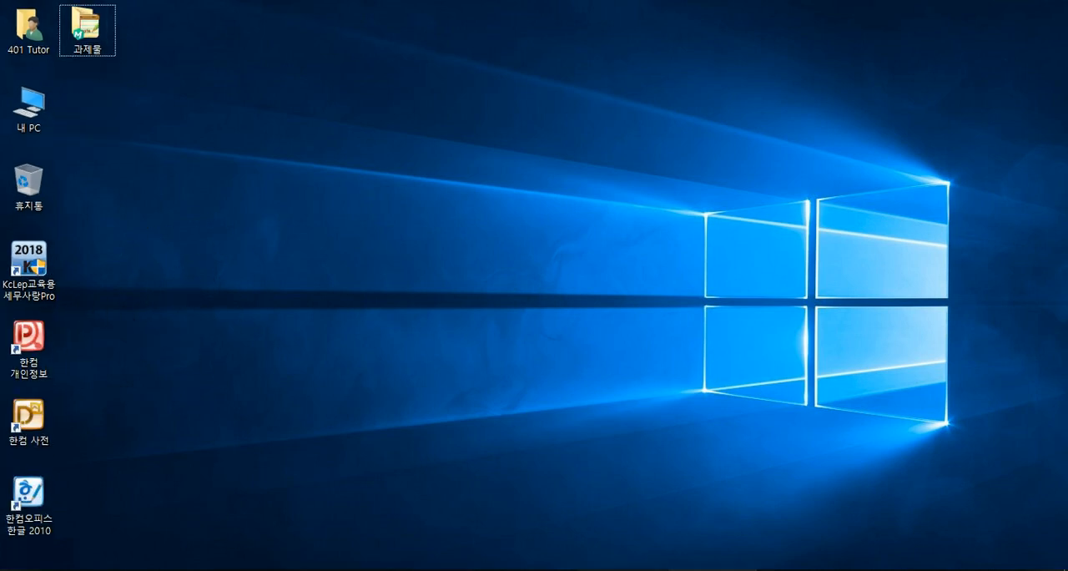
- Start 한글 2010 from the desktop and open the recent document 공문(20180921, 공문서작성규정변경요청).hwp
{"action": "left_click", "coordinate": [51, 511]}
{"action": "double_click", "coordinate": [52, 511]}
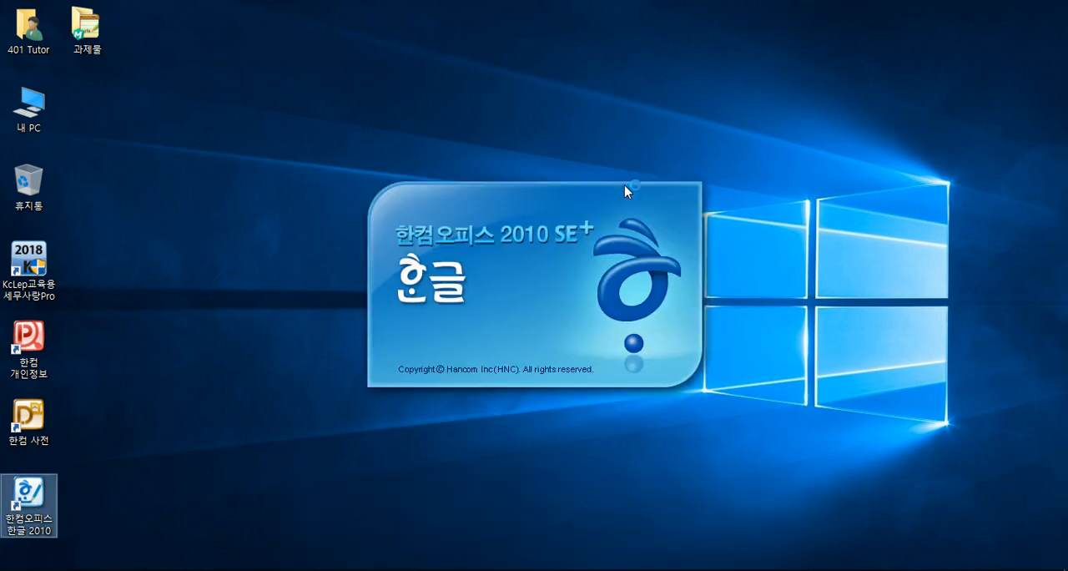
{"action": "key", "text": "alt+f"}
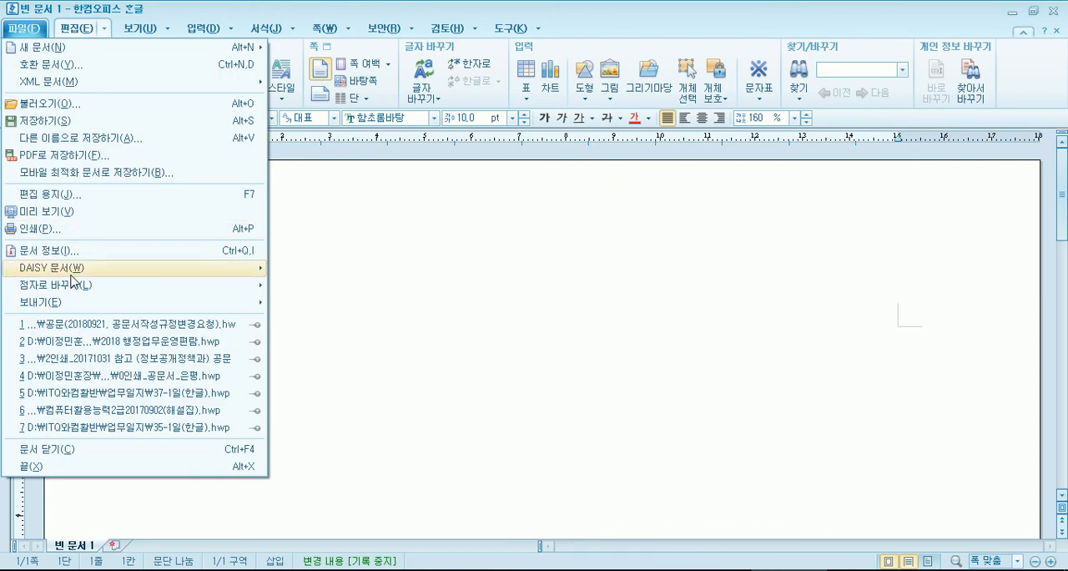
{"action": "left_click", "coordinate": [80, 328]}
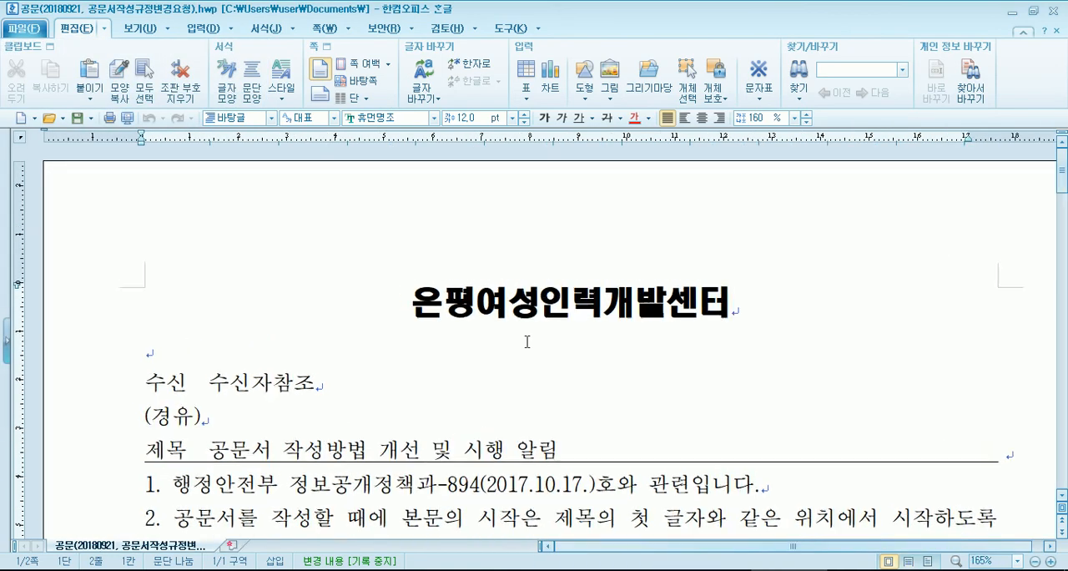
- Zoom the official document out to 55% so that both pages show side by side
{"action": "scroll", "coordinate": [528, 343], "scroll_direction": "down", "scroll_amount": 6}
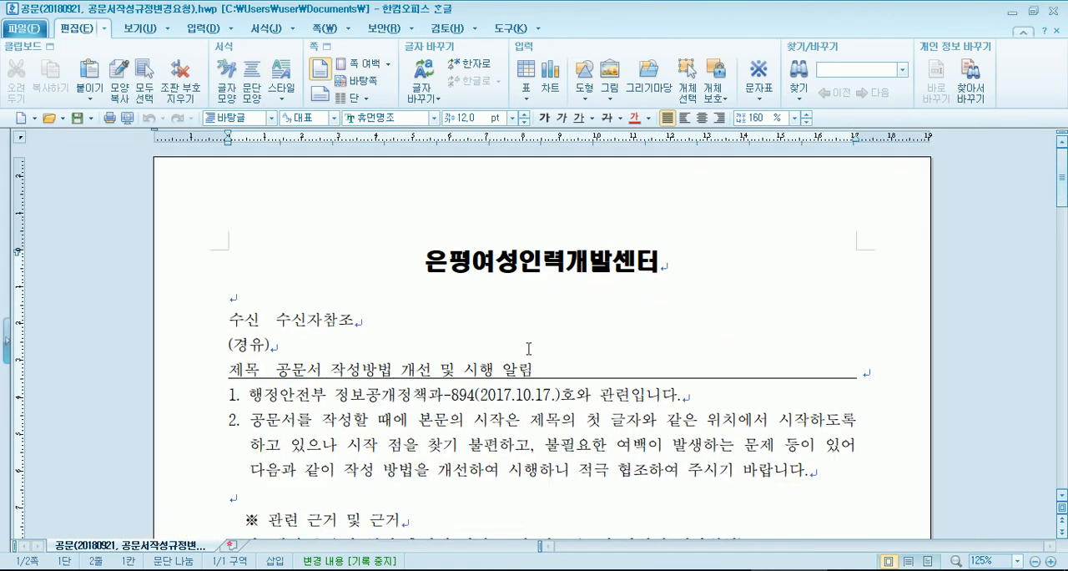
{"action": "scroll", "coordinate": [528, 353], "scroll_direction": "down", "scroll_amount": 2}
{"action": "scroll", "coordinate": [528, 353], "scroll_direction": "up", "scroll_amount": 5}
{"action": "scroll", "coordinate": [526, 359], "scroll_direction": "down", "scroll_amount": 5}
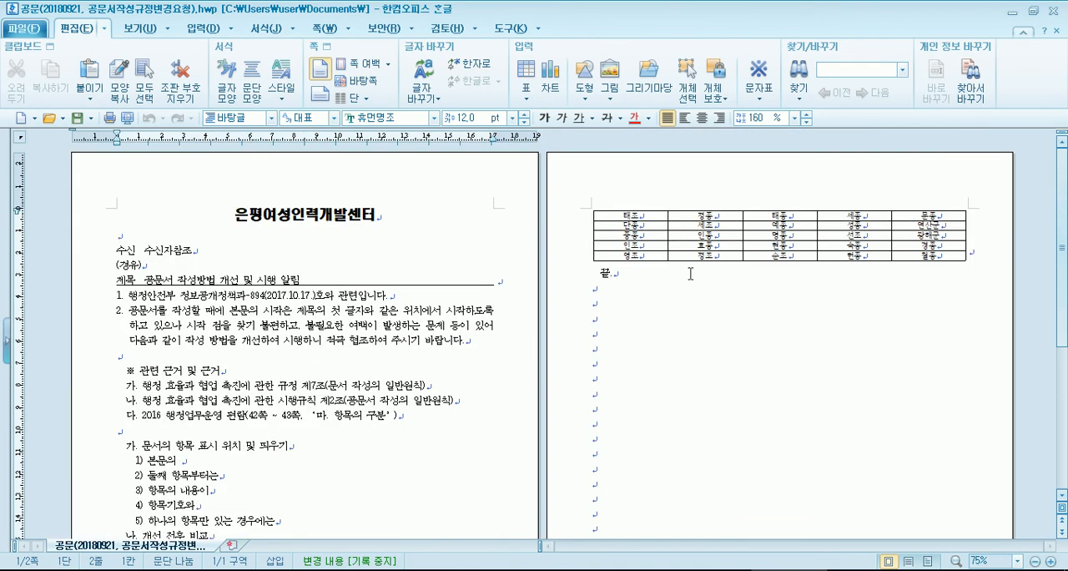
{"action": "scroll", "coordinate": [635, 313], "scroll_direction": "down", "scroll_amount": 4}
{"action": "scroll", "coordinate": [581, 334], "scroll_direction": "up", "scroll_amount": 2}
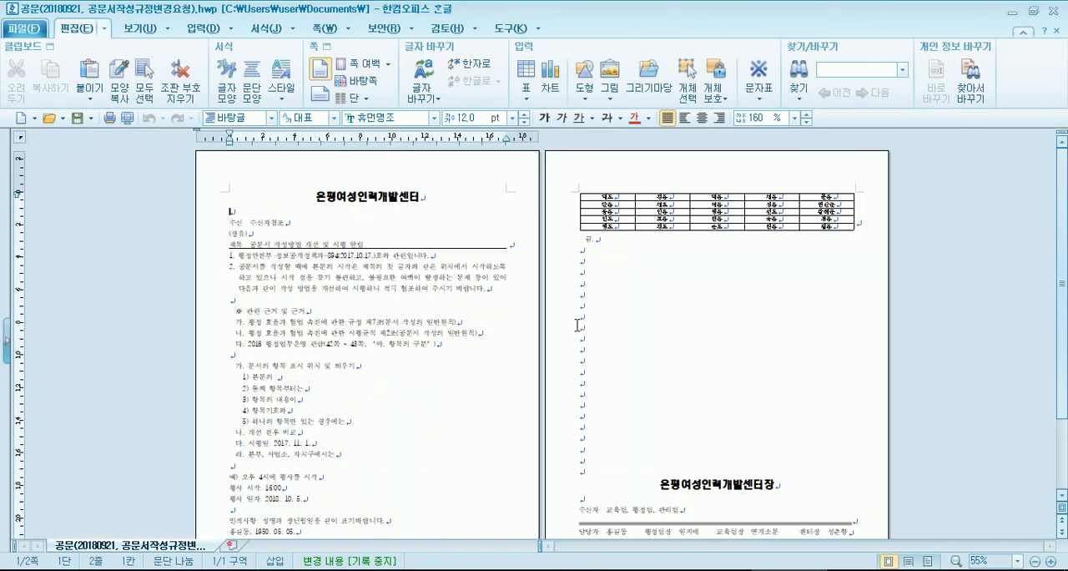
- Zoom in on the official document, fit it to the page width (폭 맞춤), and place the cursor on the 수신 line
{"action": "scroll", "coordinate": [568, 334], "scroll_direction": "up", "scroll_amount": 3}
{"action": "scroll", "coordinate": [563, 333], "scroll_direction": "up", "scroll_amount": 3}
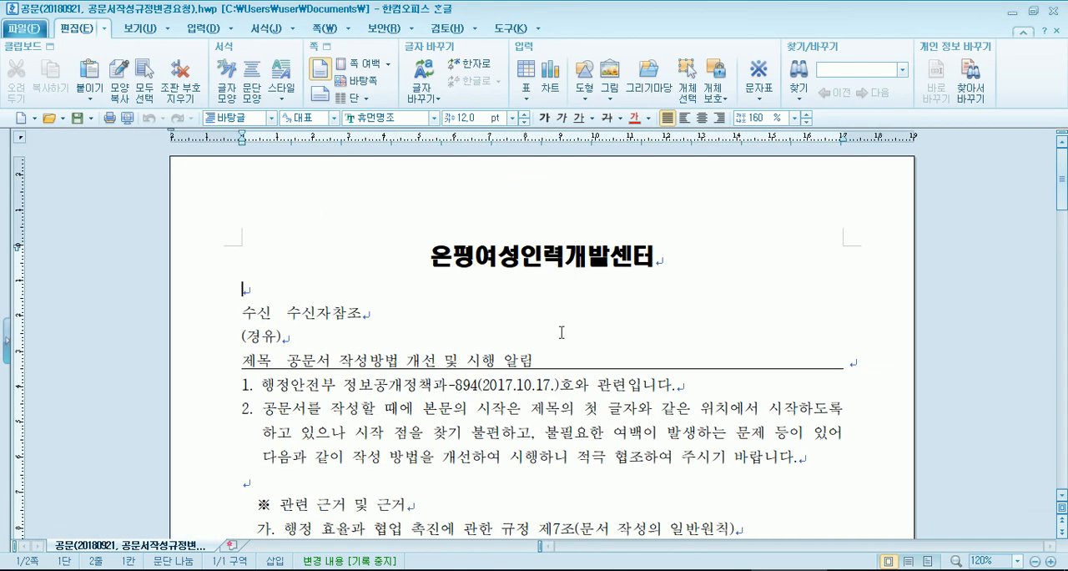
{"action": "left_click", "coordinate": [139, 28]}
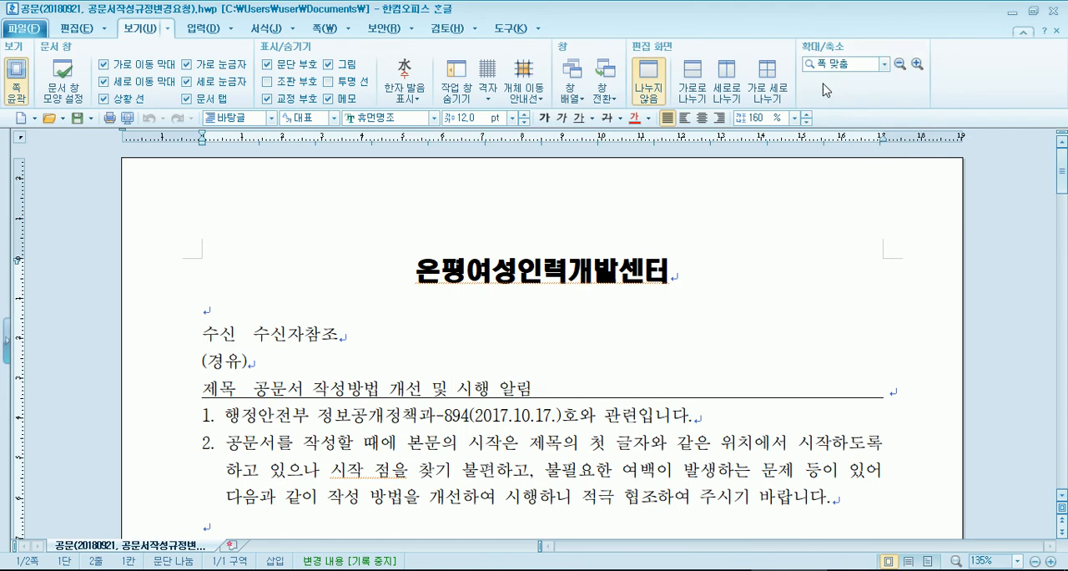
{"action": "left_click", "coordinate": [841, 77]}
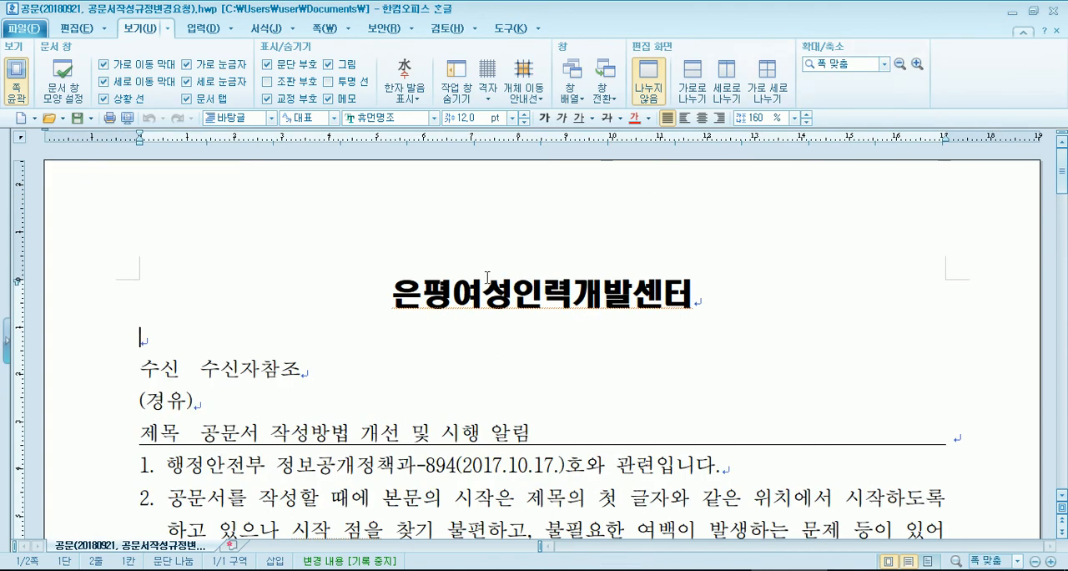
{"action": "left_click", "coordinate": [367, 297]}
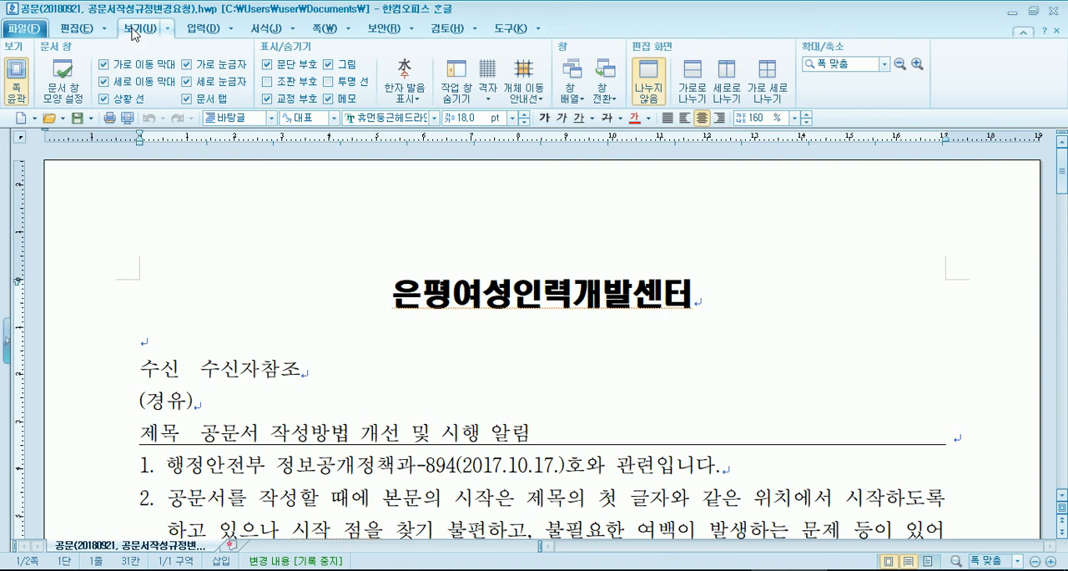
{"action": "left_click", "coordinate": [489, 370]}
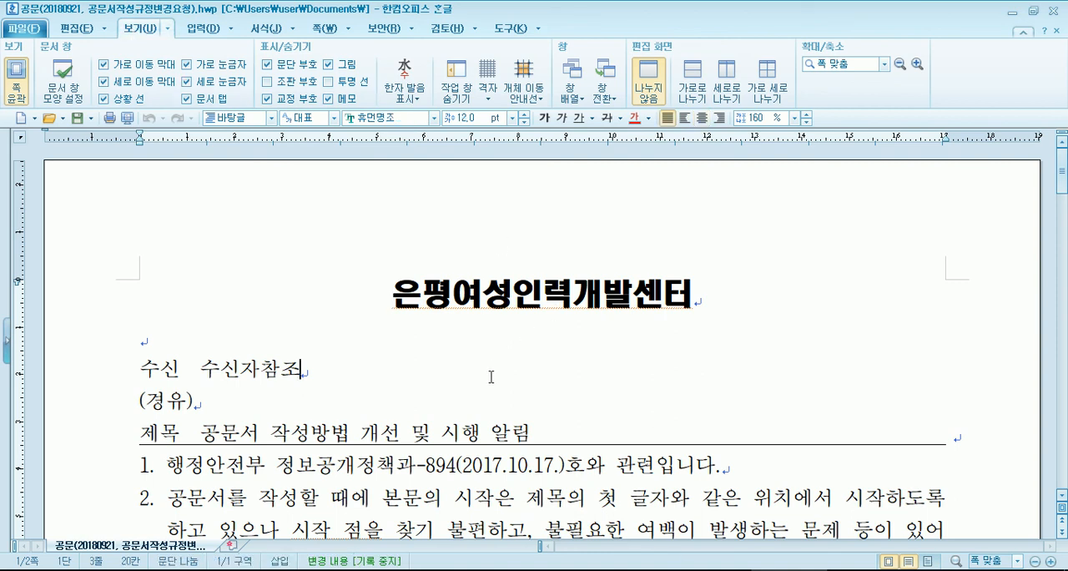
- Zoom the document out to 65% so that two pages show, and set the zoom to 100%
{"action": "scroll", "coordinate": [489, 369], "scroll_direction": "up", "scroll_amount": 1}
{"action": "scroll", "coordinate": [489, 369], "scroll_direction": "down", "scroll_amount": 6}
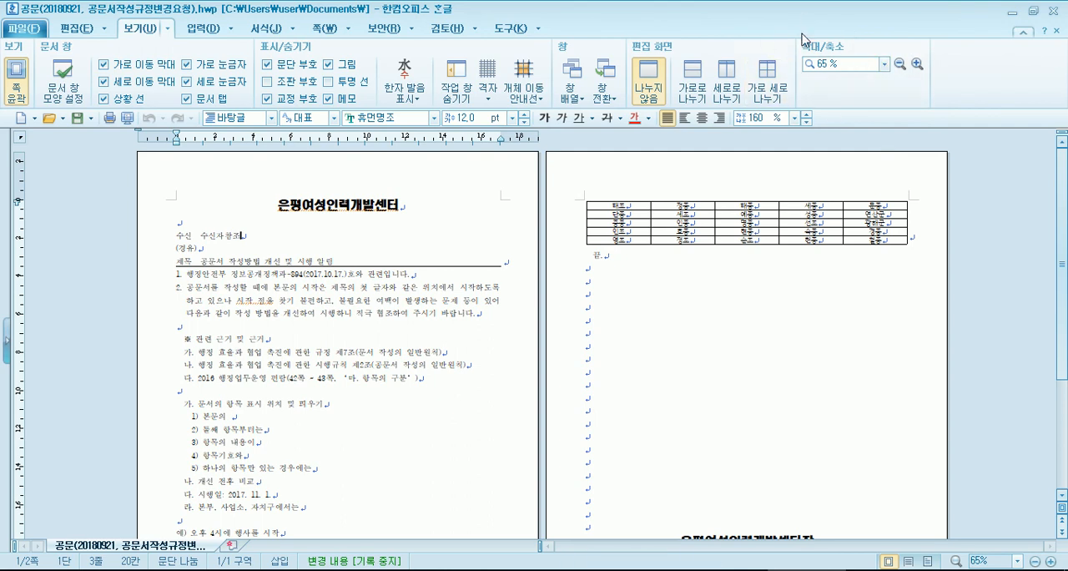
{"action": "left_click", "coordinate": [884, 64]}
{"action": "left_click", "coordinate": [883, 101]}
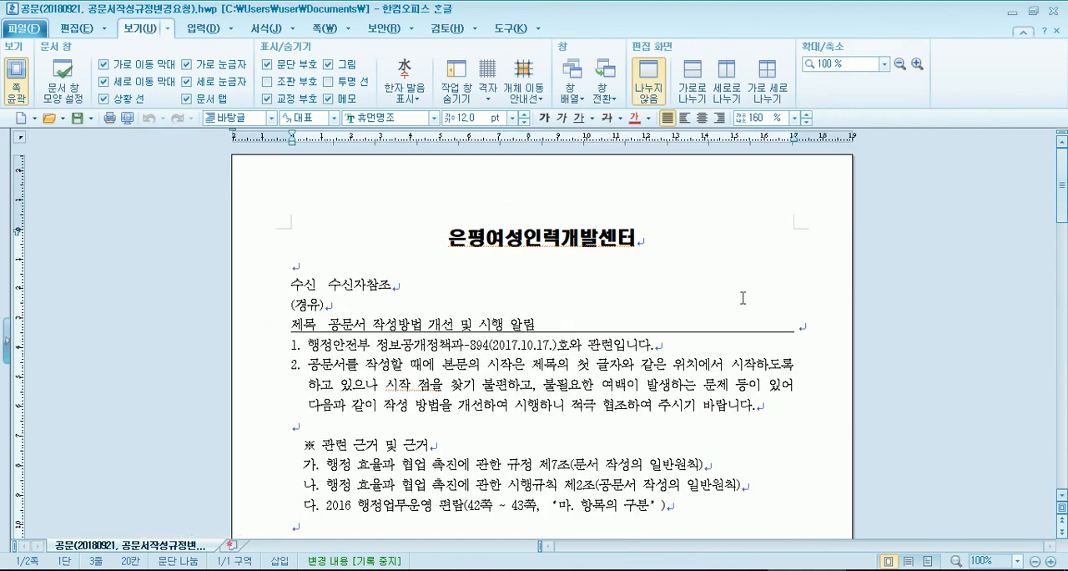
- Set the document zoom to 150% and return it to the page-width fit (폭 맞춤)
{"action": "left_click", "coordinate": [884, 64]}
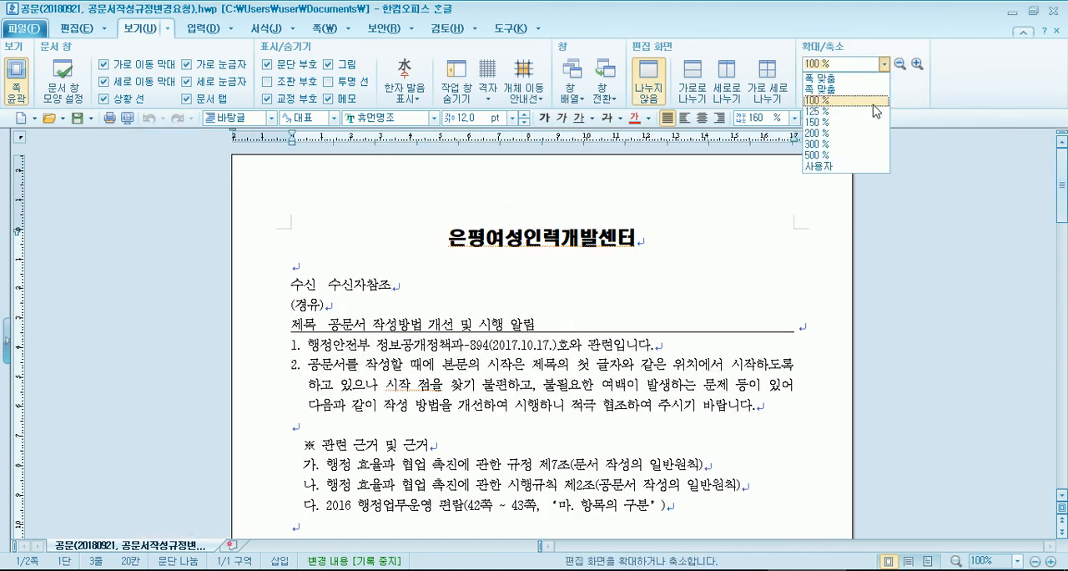
{"action": "left_click", "coordinate": [841, 122]}
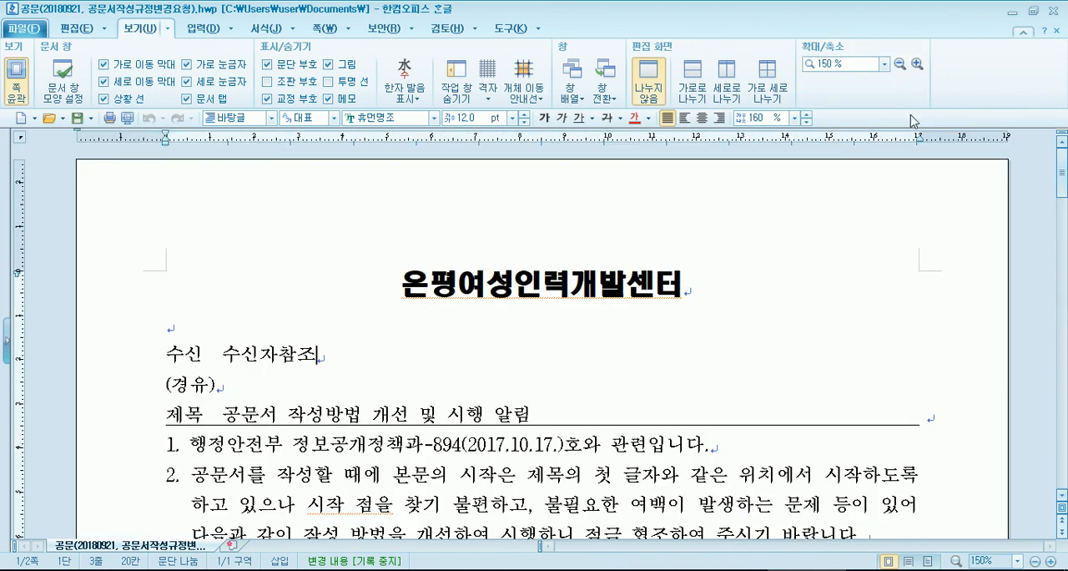
{"action": "left_click", "coordinate": [884, 64]}
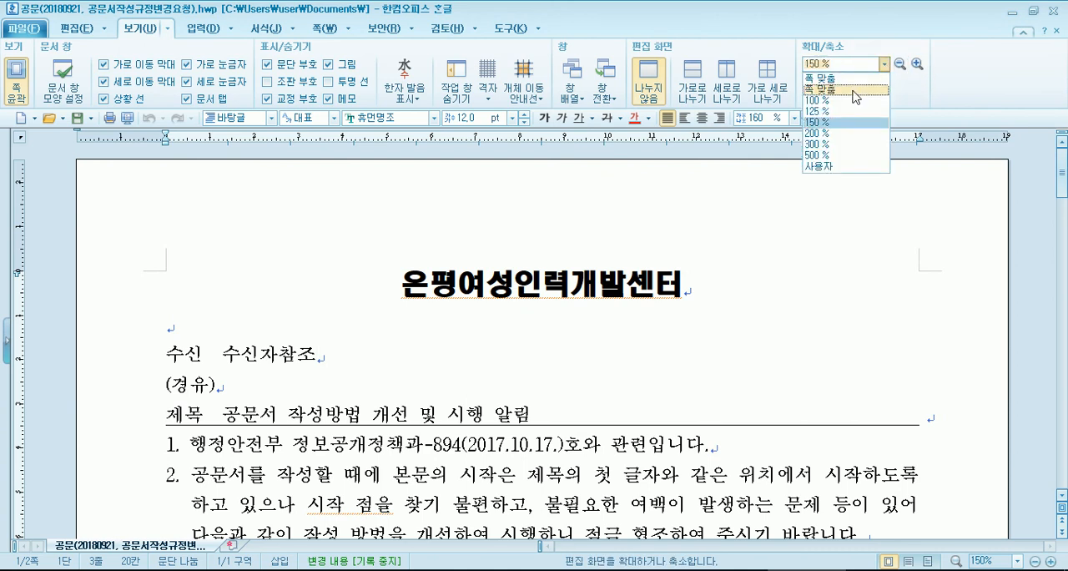
{"action": "left_click", "coordinate": [843, 90]}
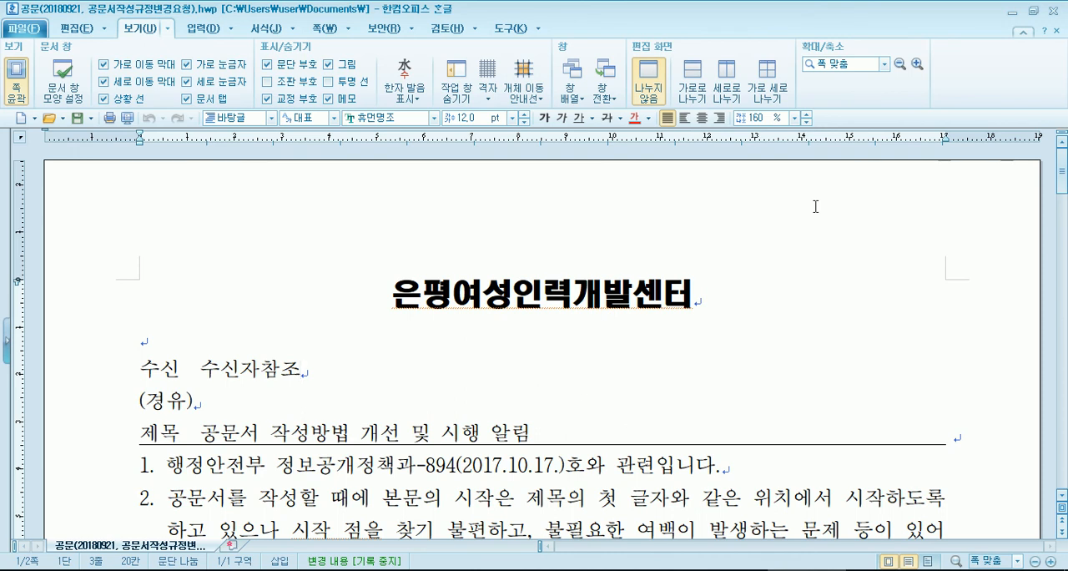
- Switch to the Chrome web page, demonstrate zooming it in to 500% and back out, and return it to 100%
{"action": "left_click", "coordinate": [250, 570]}
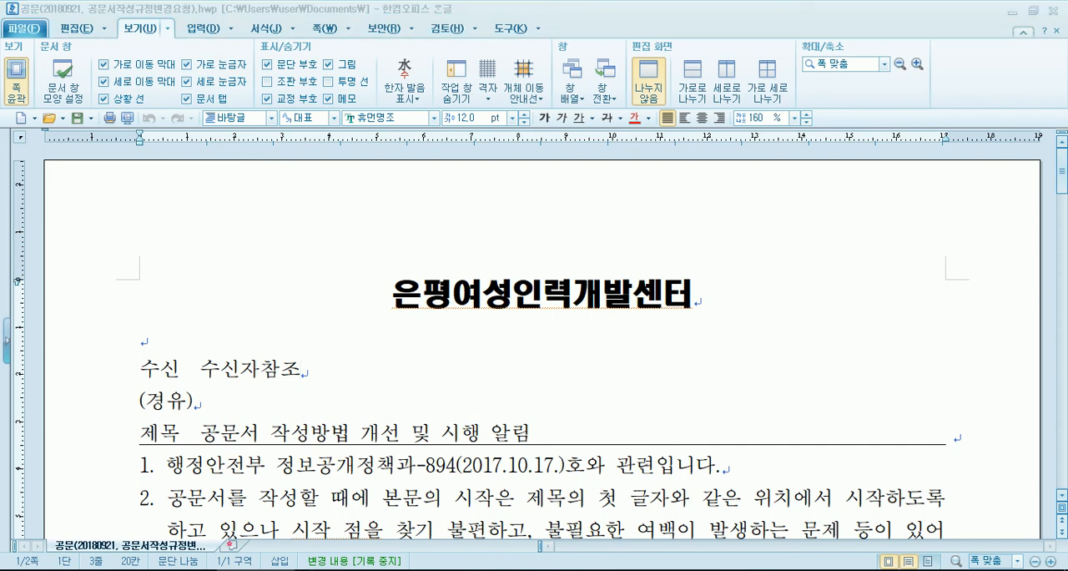
{"action": "scroll", "coordinate": [692, 354], "scroll_direction": "up", "scroll_amount": 7, "text": "ctrl"}
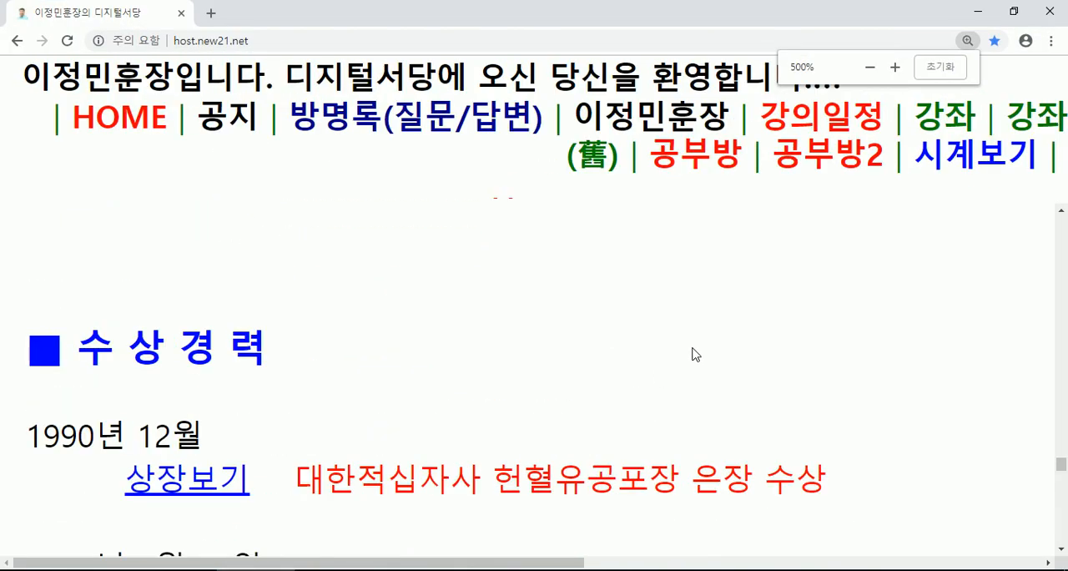
{"action": "scroll", "coordinate": [692, 357], "scroll_direction": "down", "scroll_amount": 14, "text": "ctrl"}
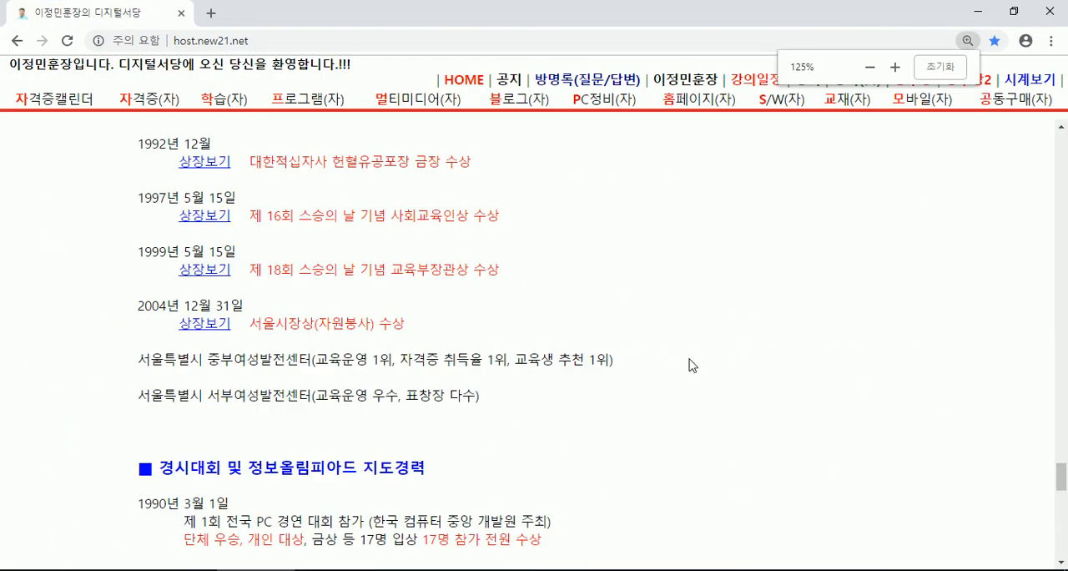
{"action": "scroll", "coordinate": [696, 368], "scroll_direction": "up", "scroll_amount": 4, "text": "ctrl"}
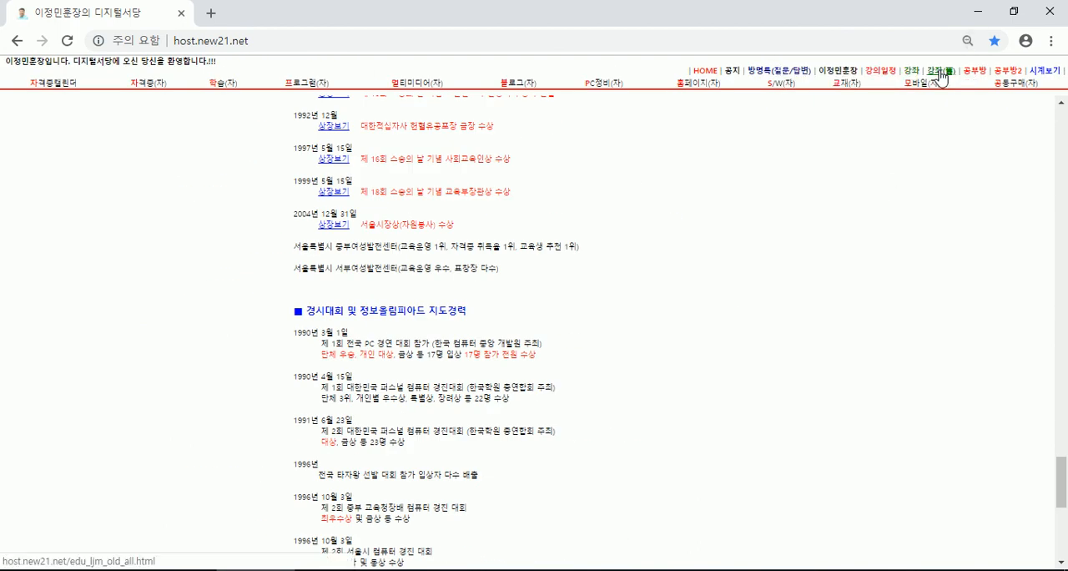
{"action": "scroll", "coordinate": [835, 251], "scroll_direction": "up", "scroll_amount": 3, "text": "ctrl"}
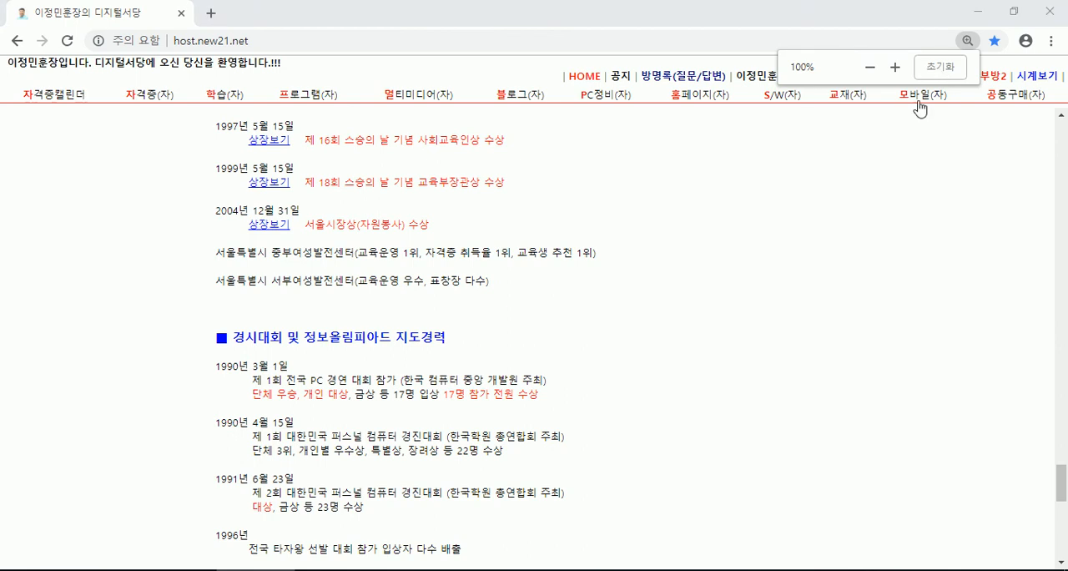
{"action": "scroll", "coordinate": [851, 192], "scroll_direction": "down", "scroll_amount": 3, "text": "ctrl"}
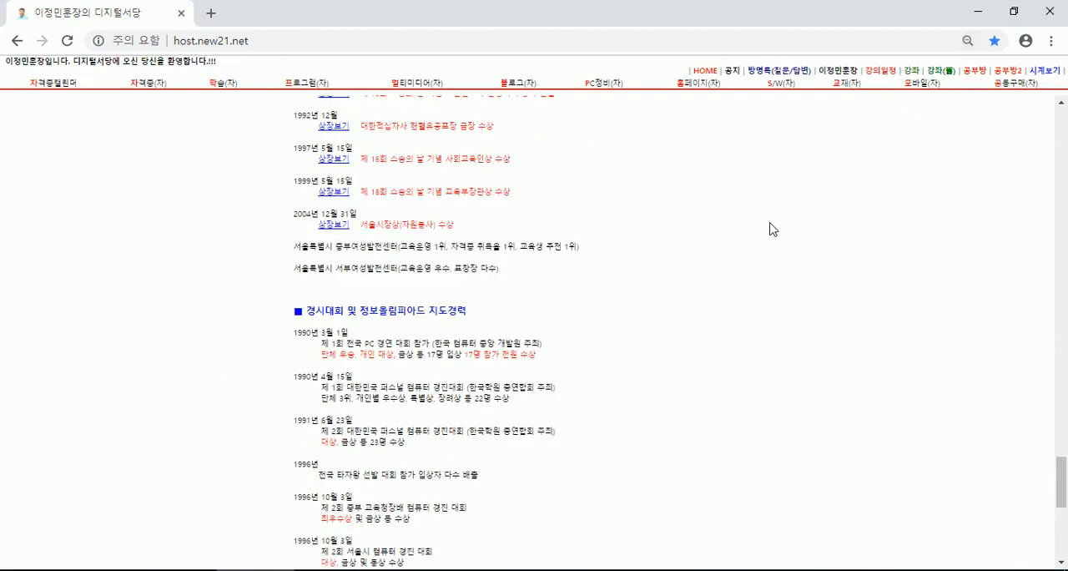
{"action": "scroll", "coordinate": [771, 229], "scroll_direction": "up", "scroll_amount": 4, "text": "ctrl"}
{"action": "scroll", "coordinate": [772, 229], "scroll_direction": "down", "scroll_amount": 1, "text": "ctrl"}
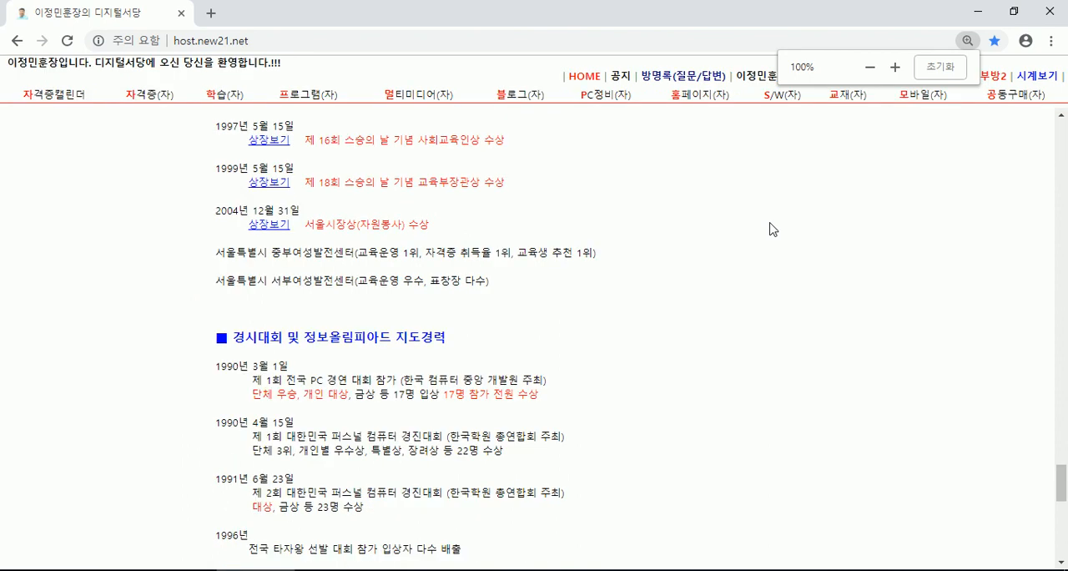
- Scroll the web page down and back up to its top, and put Chrome away to return to the 한글 document
{"action": "scroll", "coordinate": [561, 283], "scroll_direction": "down", "scroll_amount": 10}
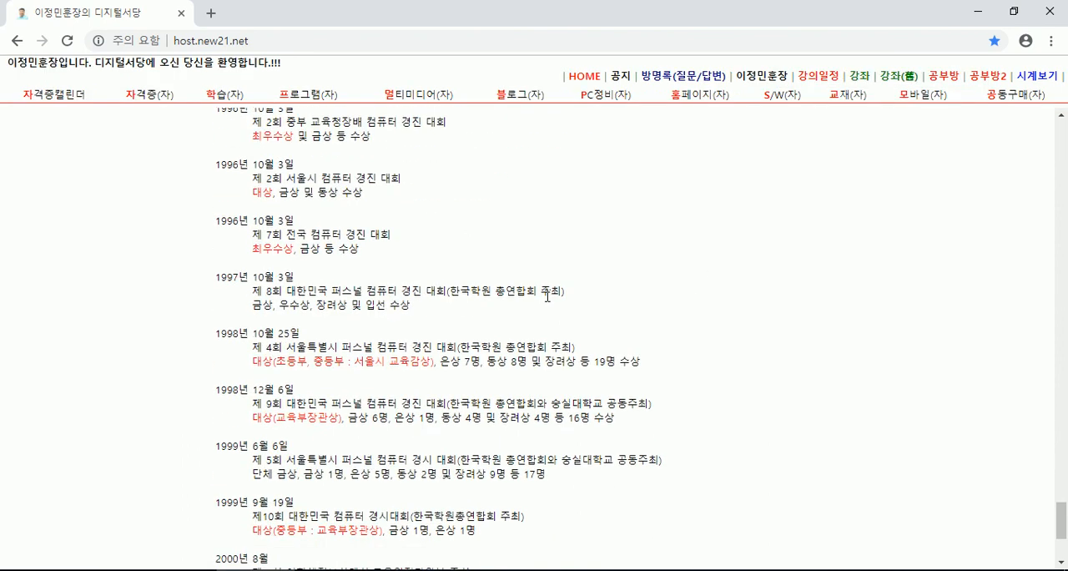
{"action": "scroll", "coordinate": [553, 301], "scroll_direction": "up", "scroll_amount": 15}
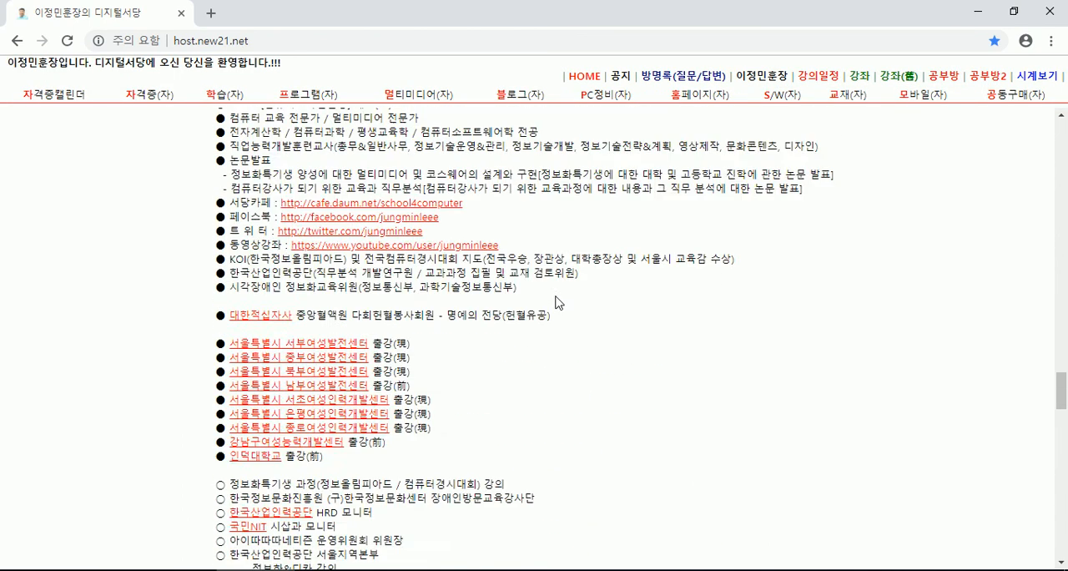
{"action": "scroll", "coordinate": [557, 302], "scroll_direction": "up", "scroll_amount": 10}
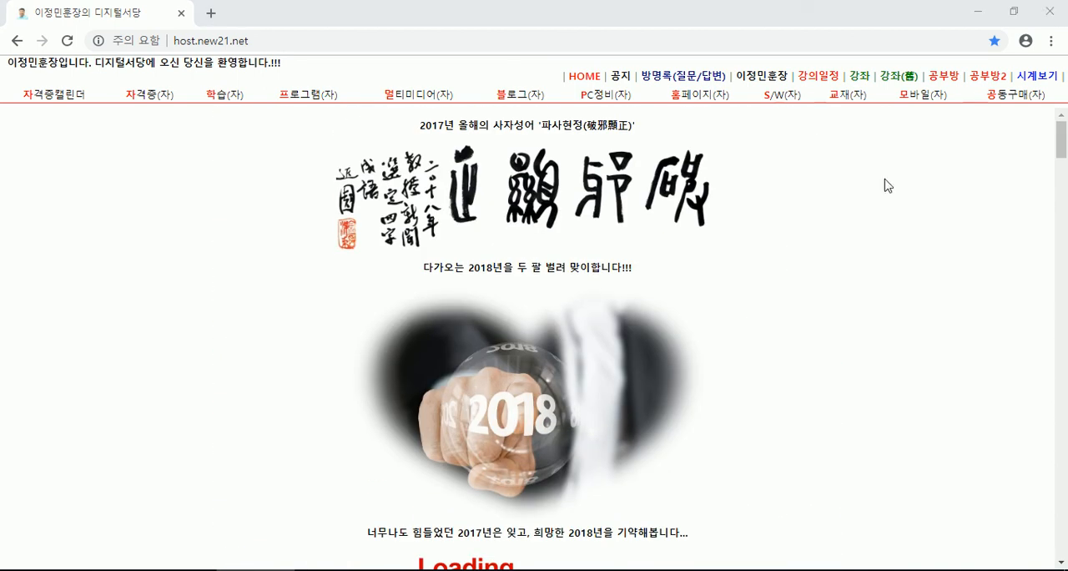
{"action": "right_click", "coordinate": [256, 570]}
{"action": "left_click", "coordinate": [251, 550]}
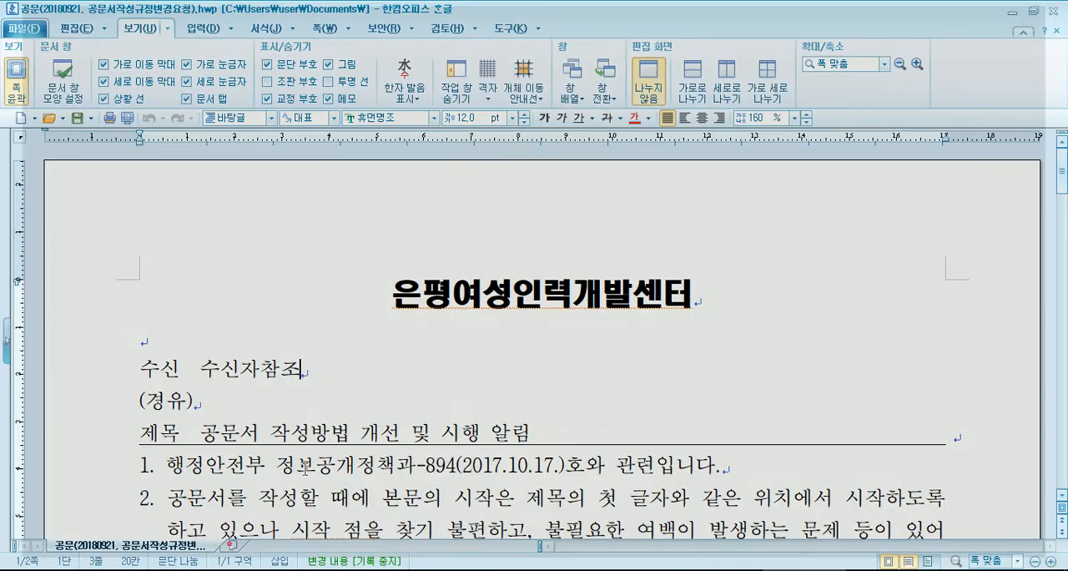
- Place the cursor on the official document's title line and scroll the page down and back up
{"action": "left_click", "coordinate": [380, 301]}
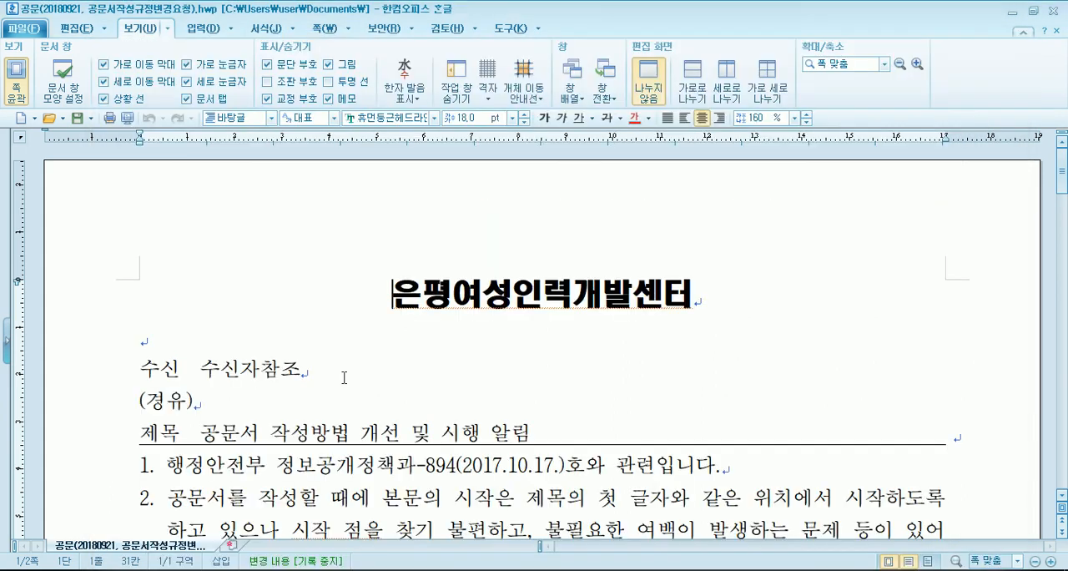
{"action": "scroll", "coordinate": [344, 378], "scroll_direction": "down", "scroll_amount": 8}
{"action": "scroll", "coordinate": [340, 362], "scroll_direction": "up", "scroll_amount": 7}
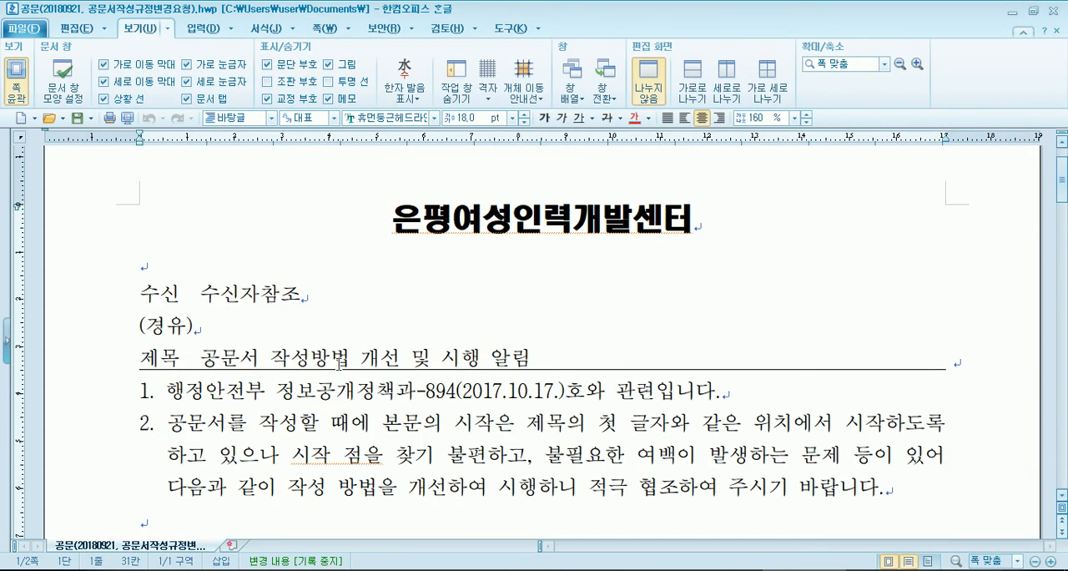